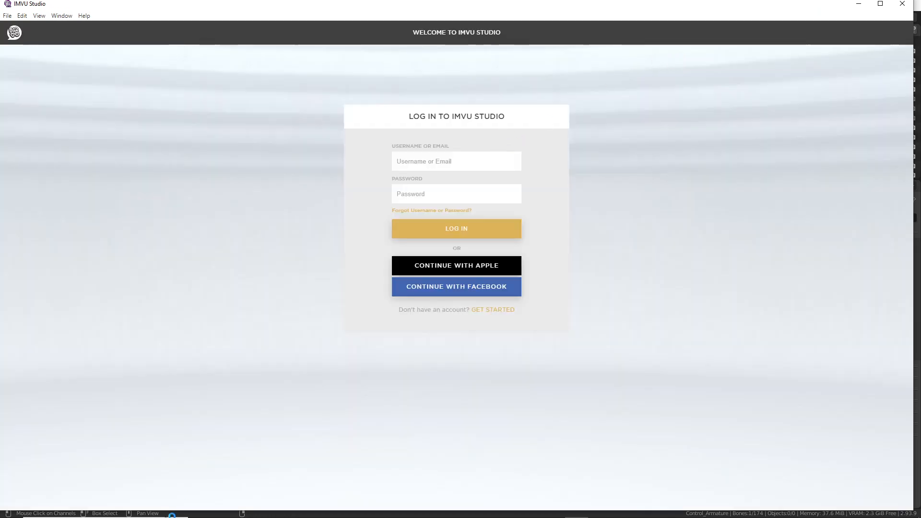
Step: Wait for the My Products library to load, then start creating a new product
mouse_move(170, 517)
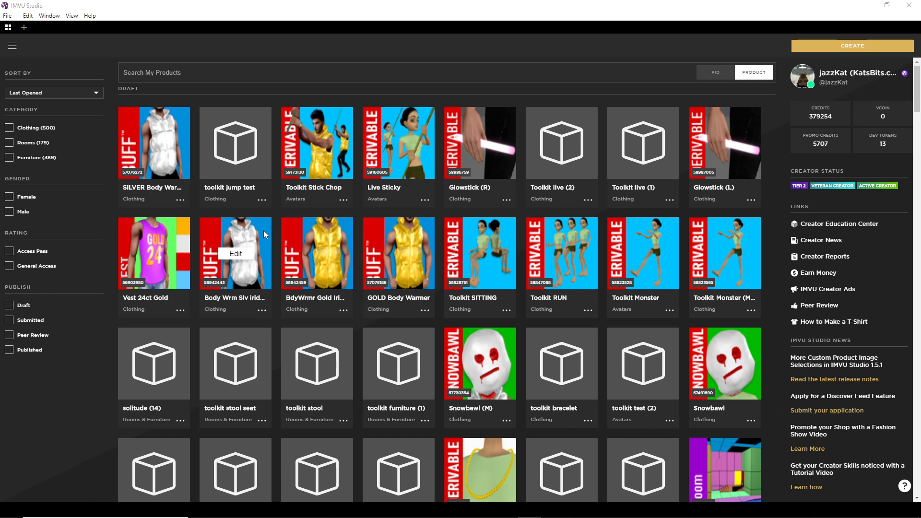
click(850, 47)
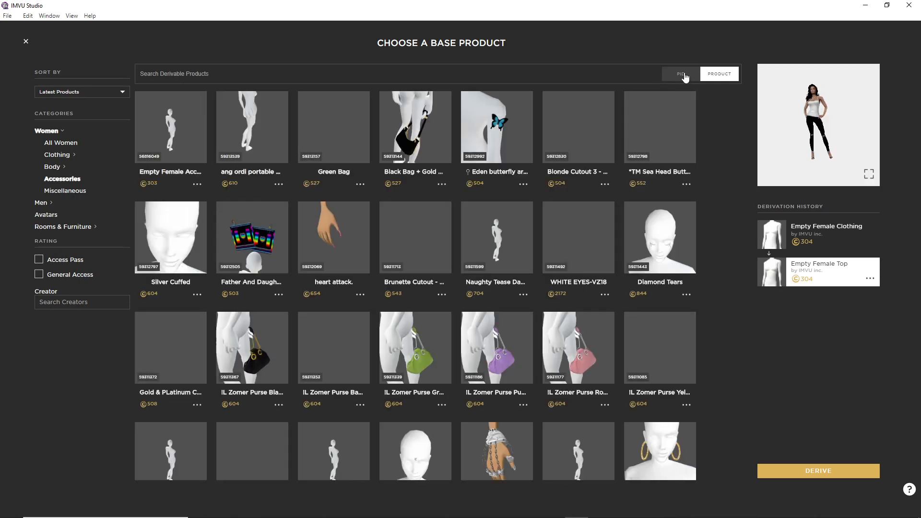
Step: Search base products by PID 80 and derive a new project from the Female avatar
click(682, 75)
click(451, 73)
text(80)
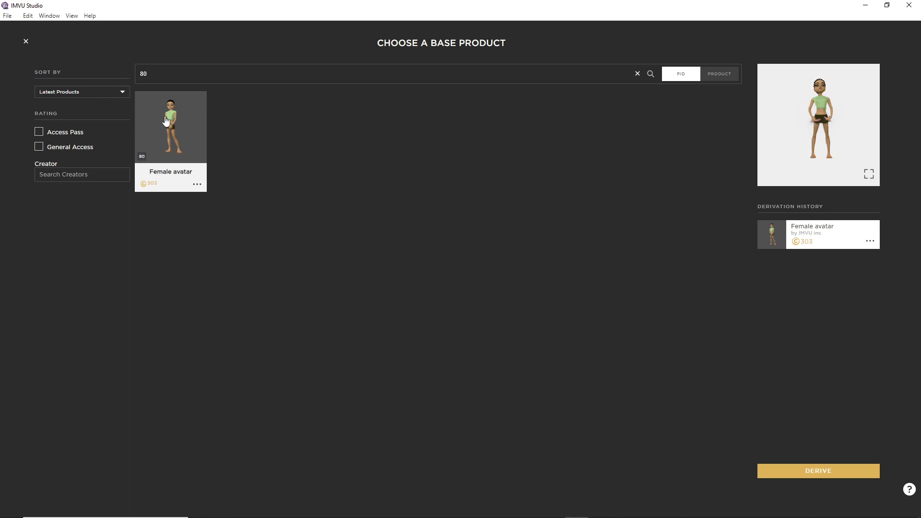
click(822, 468)
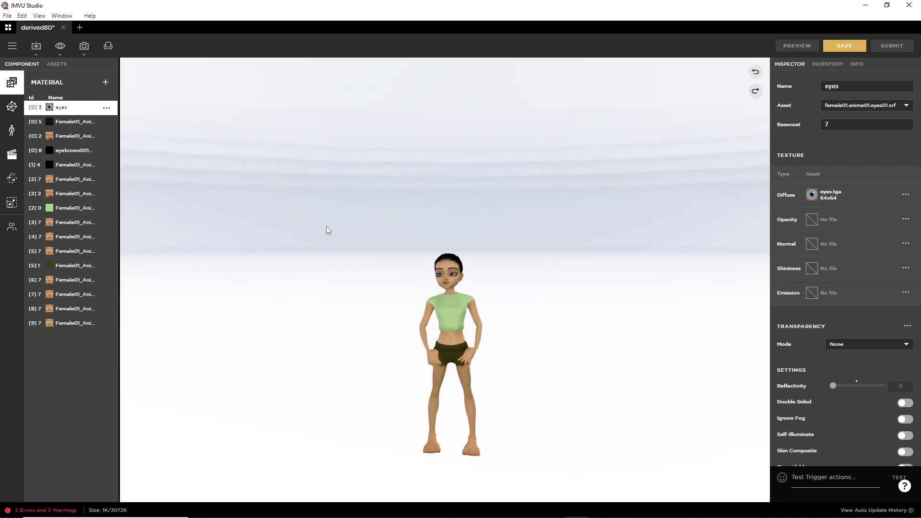
click(72, 139)
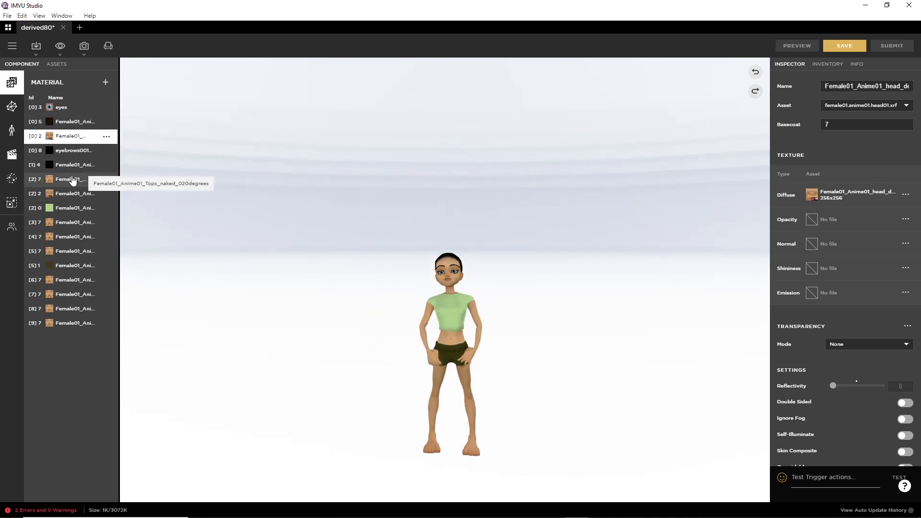
click(72, 181)
click(72, 194)
click(72, 208)
click(72, 223)
click(71, 237)
click(72, 252)
click(72, 266)
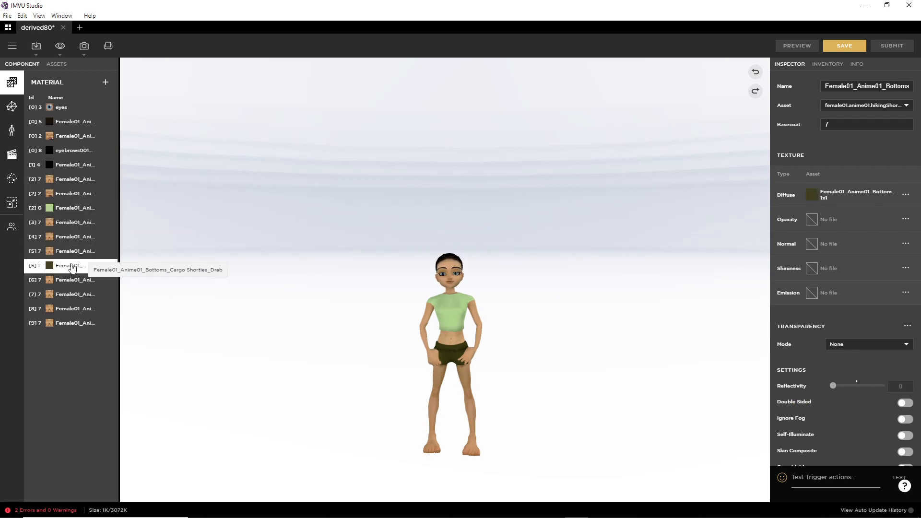
click(73, 280)
click(72, 294)
click(72, 309)
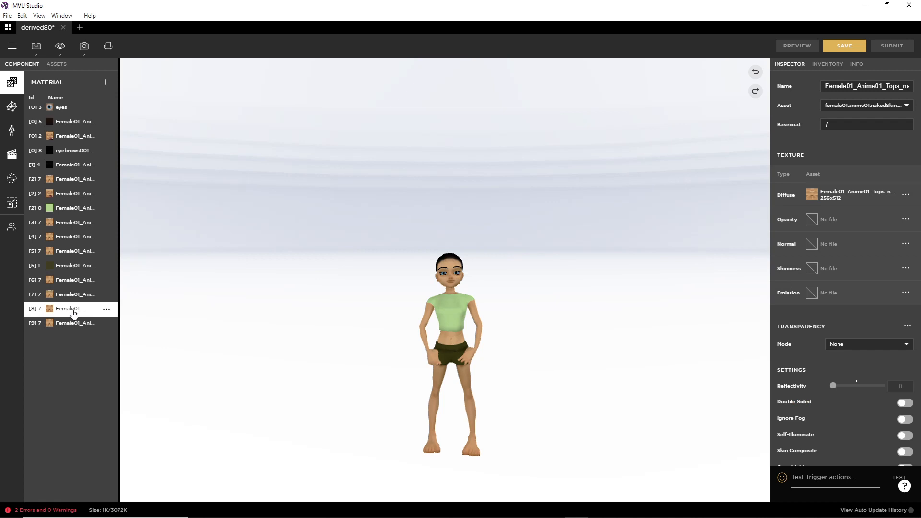
click(73, 325)
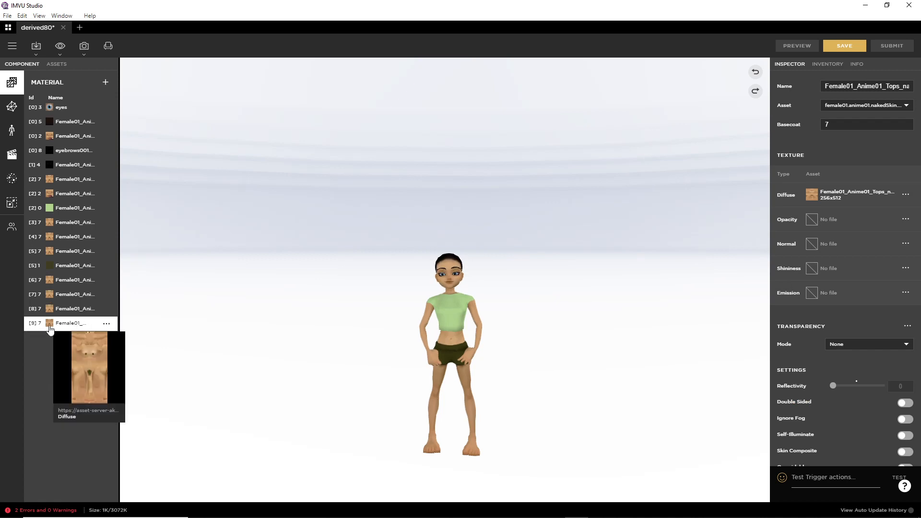
mouse_move(48, 300)
mouse_move(52, 267)
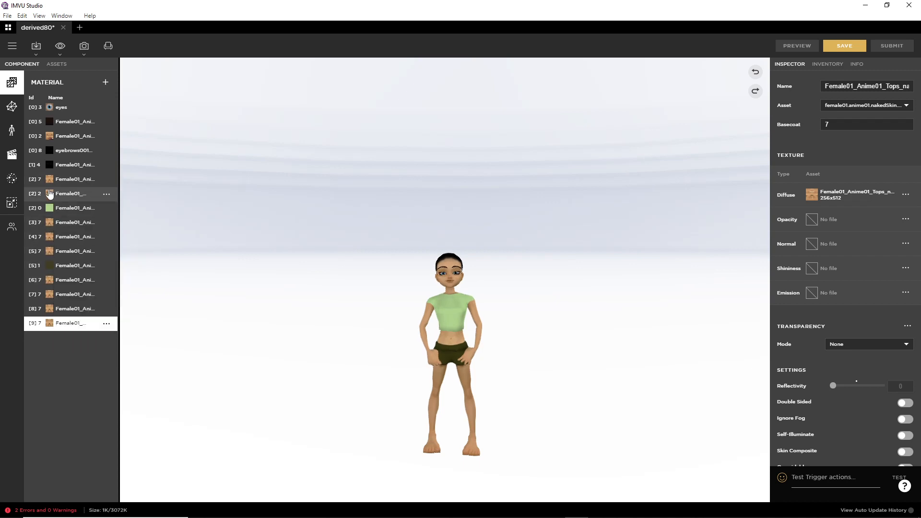
mouse_move(50, 185)
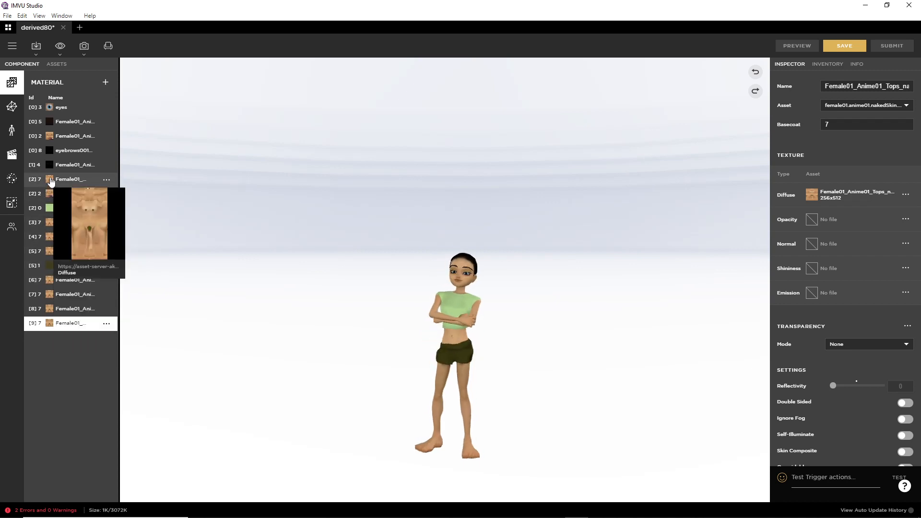
mouse_move(50, 138)
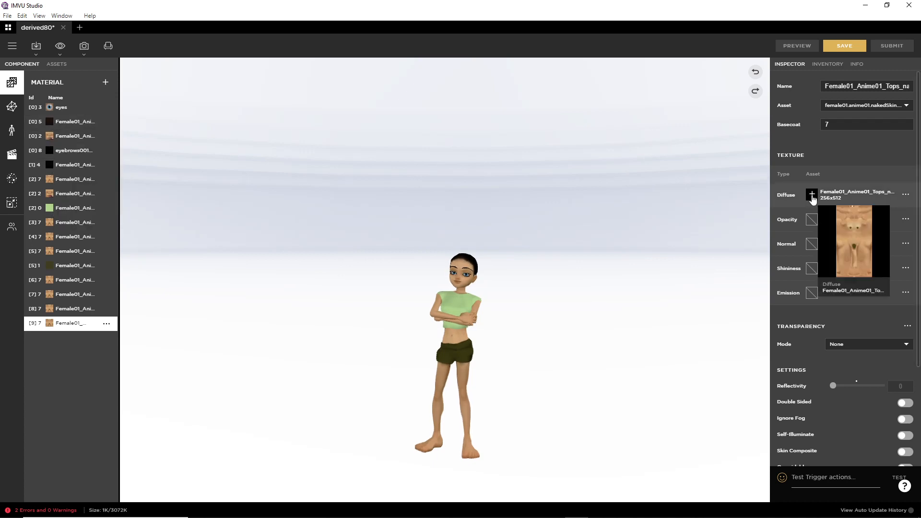
click(812, 195)
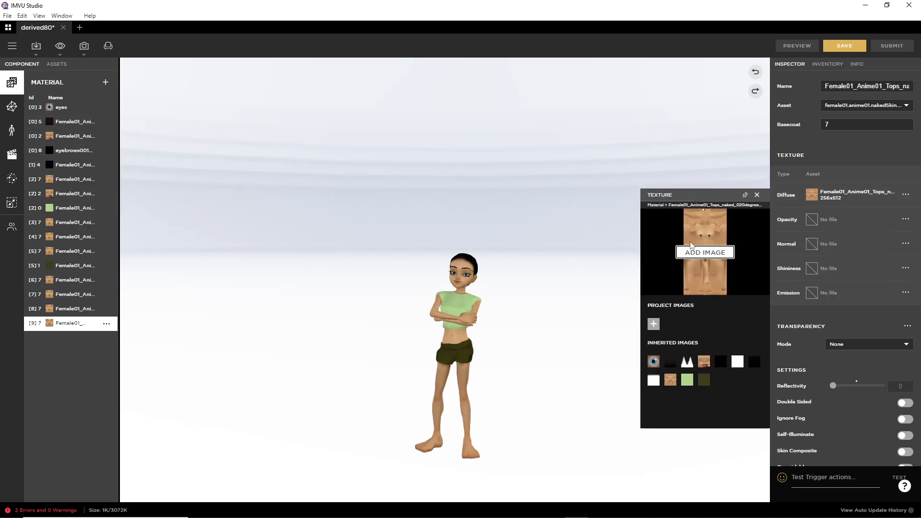
click(758, 195)
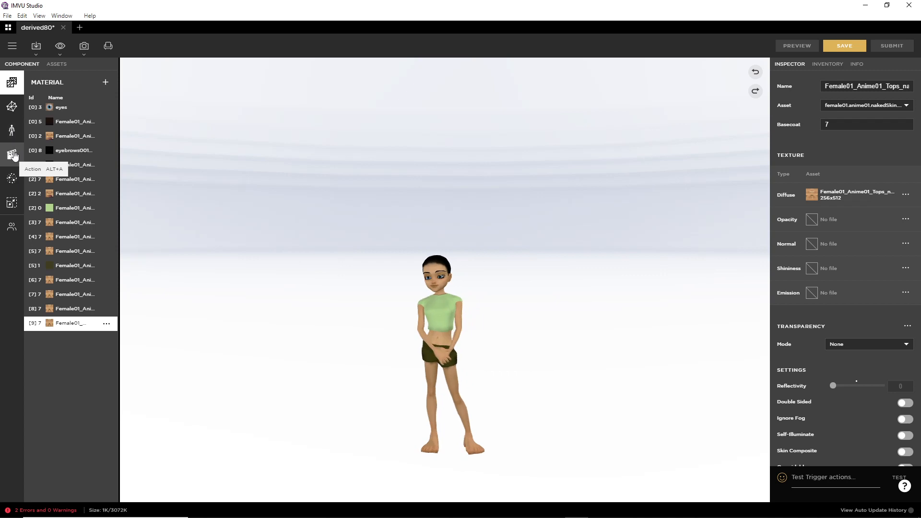
Step: Show the stance.Standing ensembles on the Action tab and mark up the ensemble rows
click(13, 155)
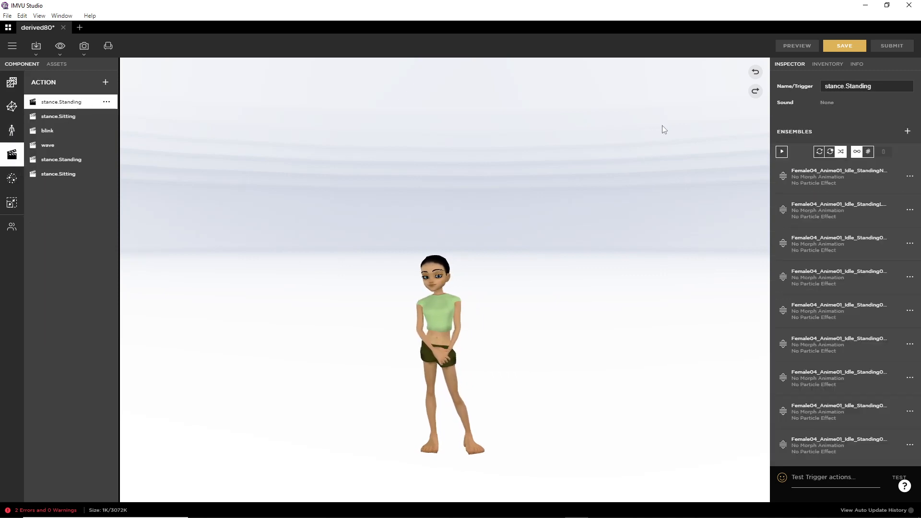
mouse_move(767, 177)
mouse_down()
mouse_move(745, 177)
mouse_move(766, 206)
mouse_up()
mouse_move(738, 244)
mouse_down()
mouse_move(767, 245)
mouse_move(763, 314)
mouse_move(774, 346)
mouse_up()
drag(753, 377, 766, 382)
drag(753, 415, 764, 416)
drag(750, 452, 767, 455)
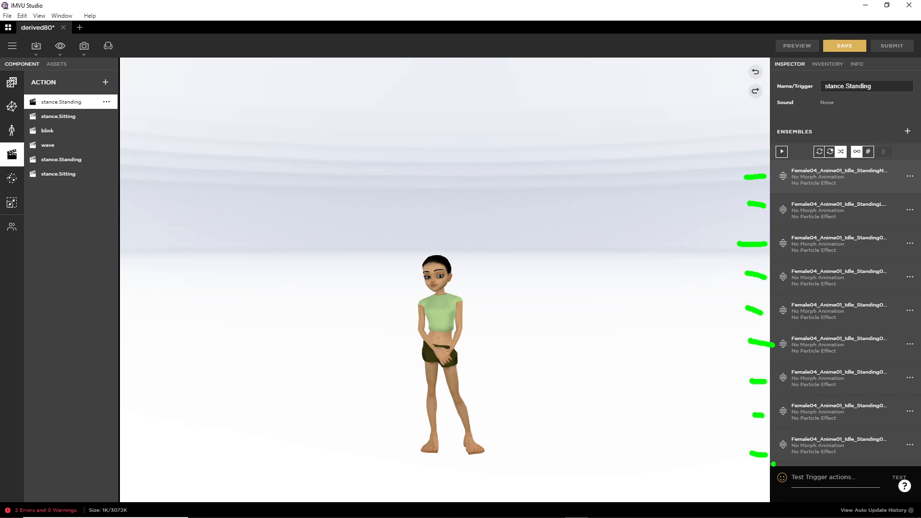
drag(733, 176, 723, 197)
drag(738, 217, 737, 243)
drag(730, 303, 730, 314)
Step: Dot and underline individual ensemble rows to emphasise them
click(757, 254)
click(757, 284)
click(760, 409)
click(761, 463)
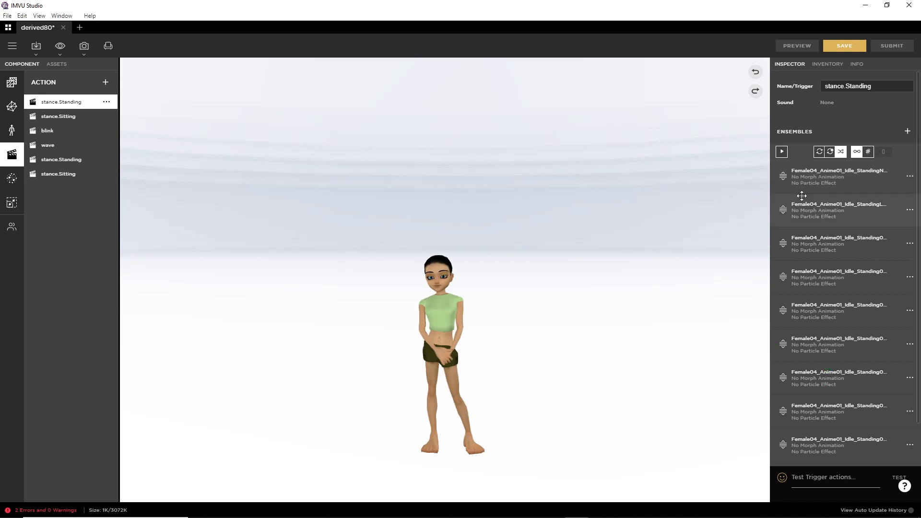
scroll(825, 240, down, 2)
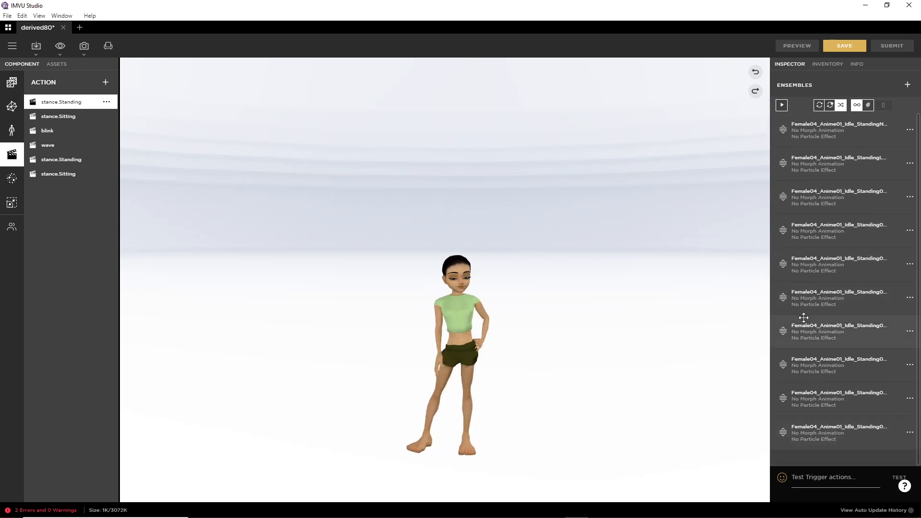
scroll(816, 249, up, 2)
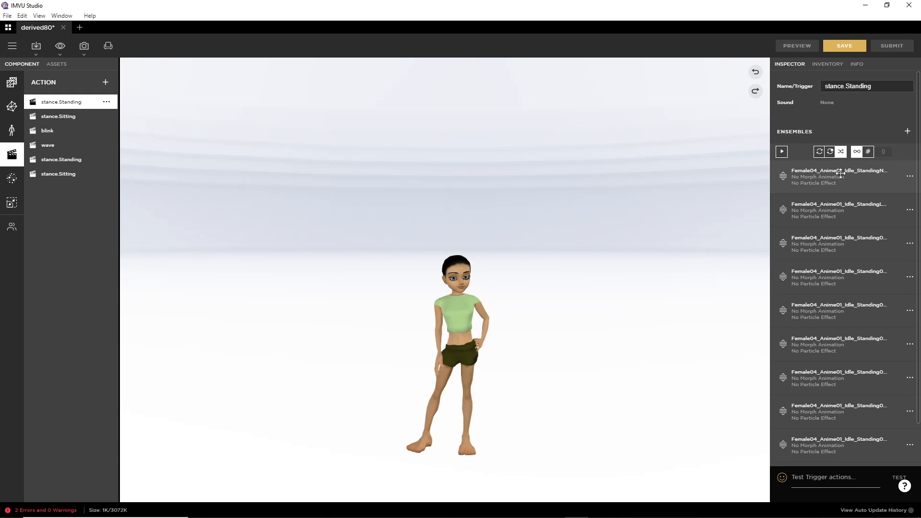
drag(731, 179, 764, 174)
drag(734, 217, 770, 220)
drag(745, 248, 763, 248)
drag(744, 285, 764, 284)
drag(749, 315, 765, 315)
Step: Outline the avatar on screen, then clear the annotations
mouse_move(440, 271)
mouse_down()
mouse_move(462, 259)
mouse_move(429, 309)
mouse_move(391, 437)
mouse_move(452, 401)
mouse_up()
mouse_move(442, 452)
mouse_down()
mouse_move(491, 440)
mouse_move(501, 338)
mouse_move(464, 243)
mouse_move(456, 254)
mouse_up()
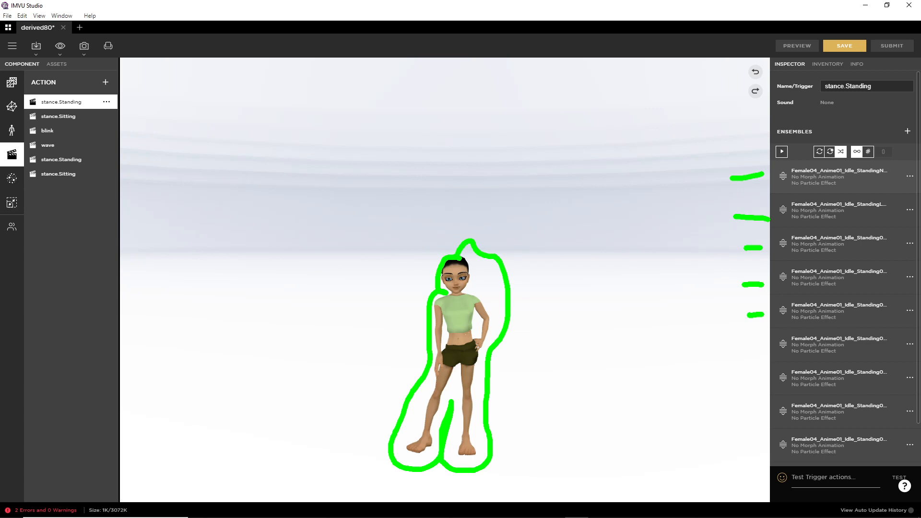
key(Escape)
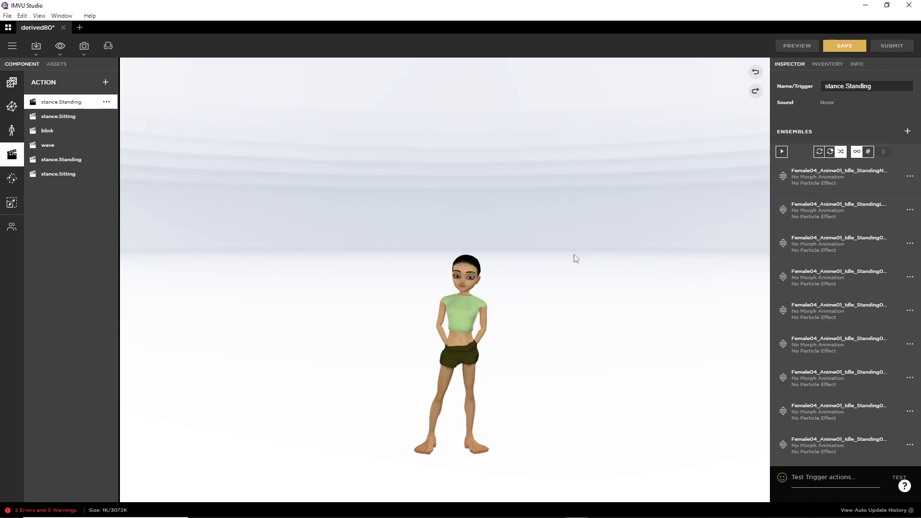
Step: Zoom and tilt the view onto the avatar, then minimise IMVU Studio
scroll(497, 314, up, 4)
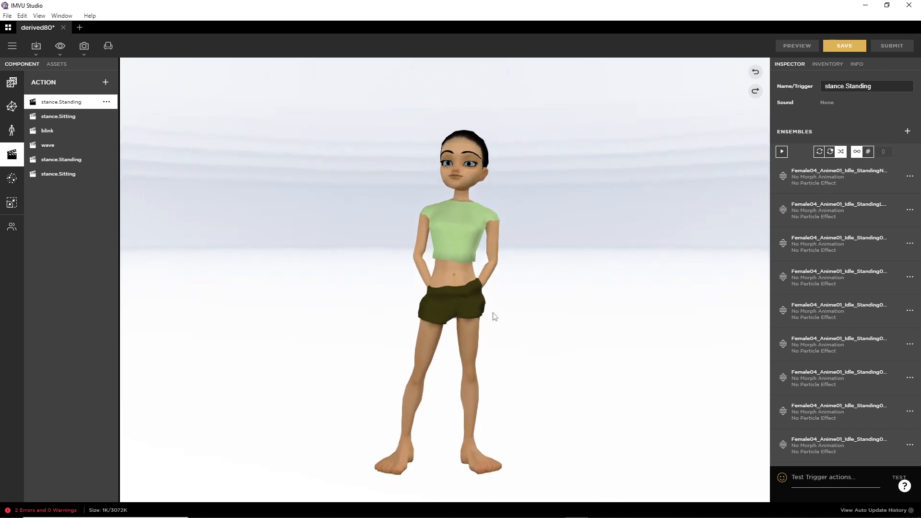
drag(493, 291, 499, 312)
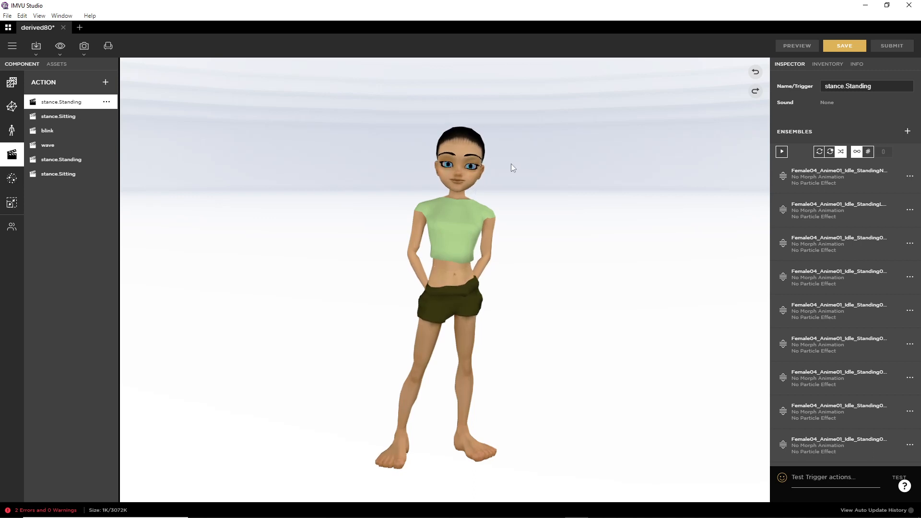
click(866, 7)
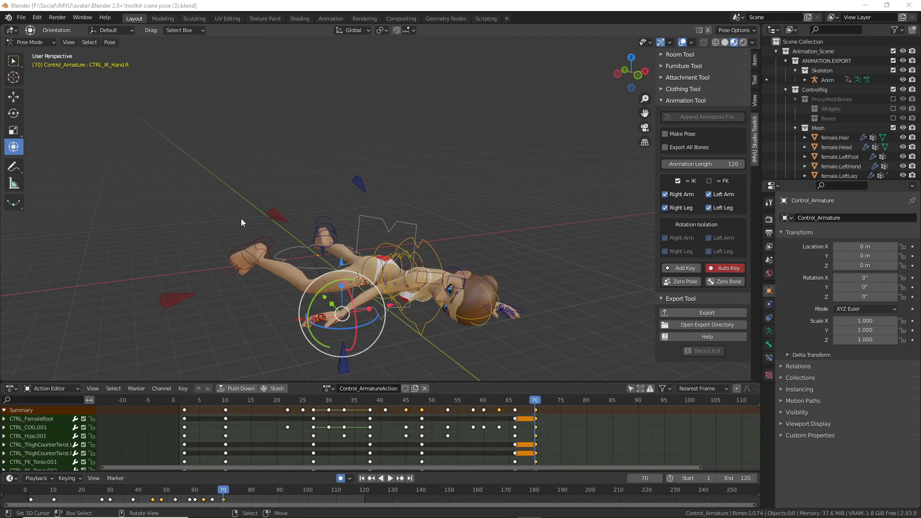
Step: Start a new General Blender file
click(21, 18)
mouse_move(33, 31)
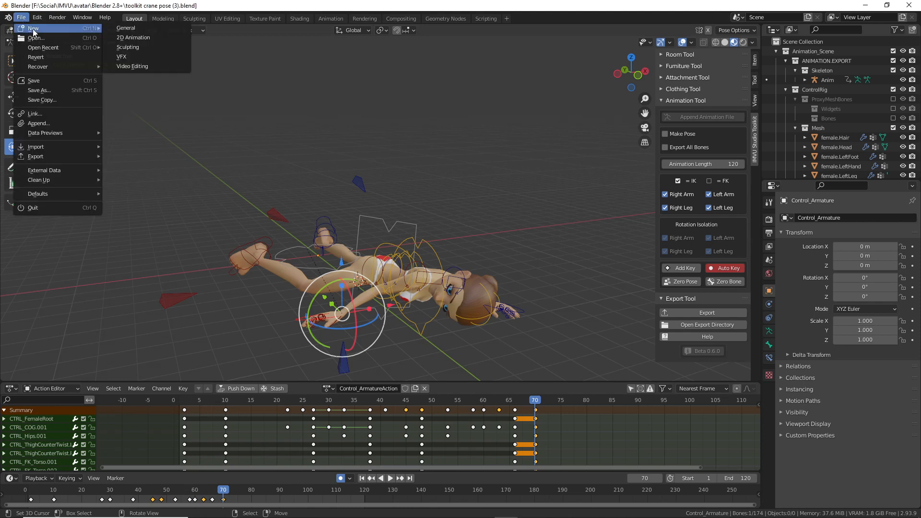
click(141, 29)
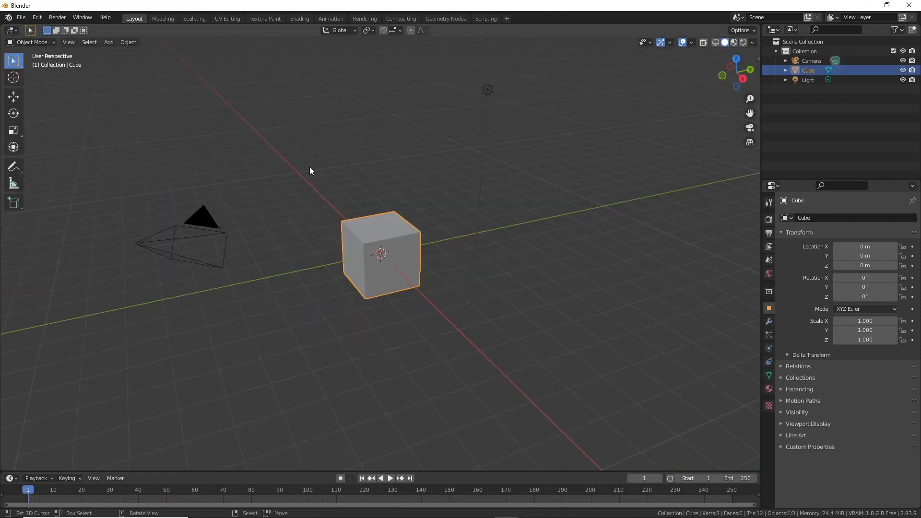
Step: Browse the Help and File menus, then bring up the Blender splash screen
click(104, 19)
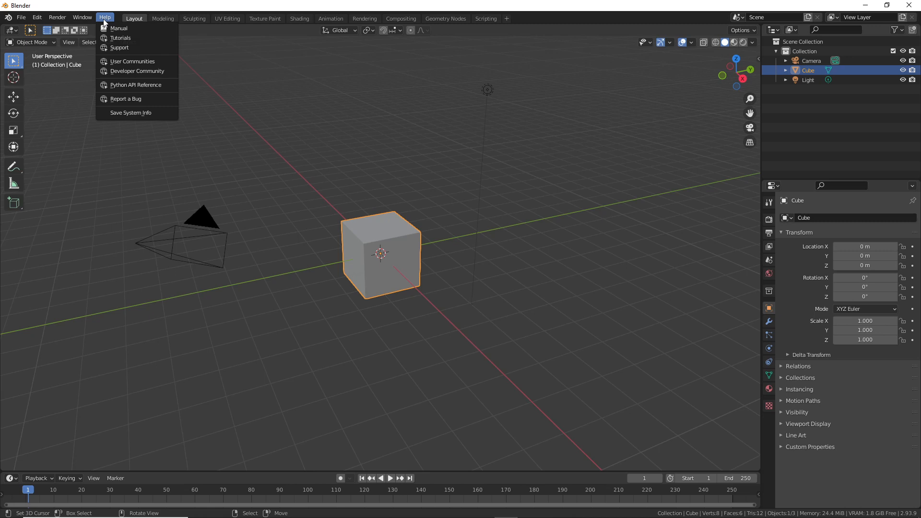
mouse_move(33, 18)
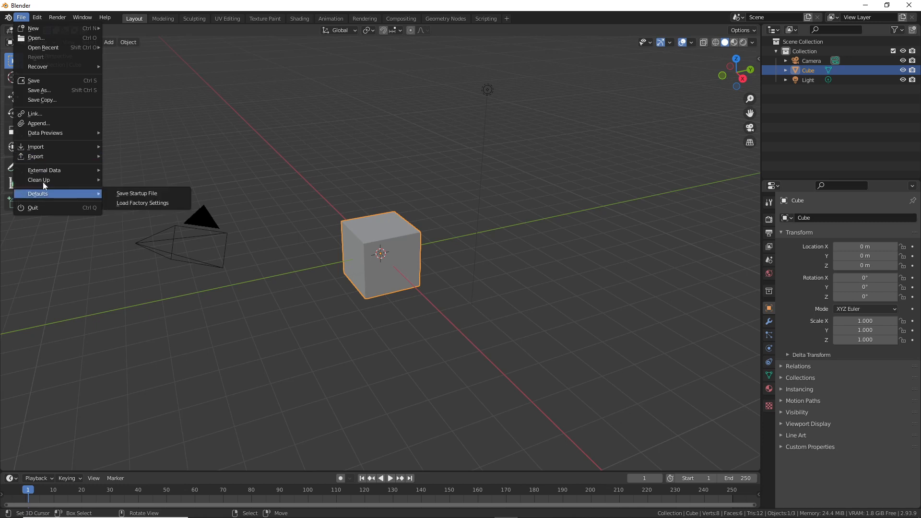
mouse_move(43, 181)
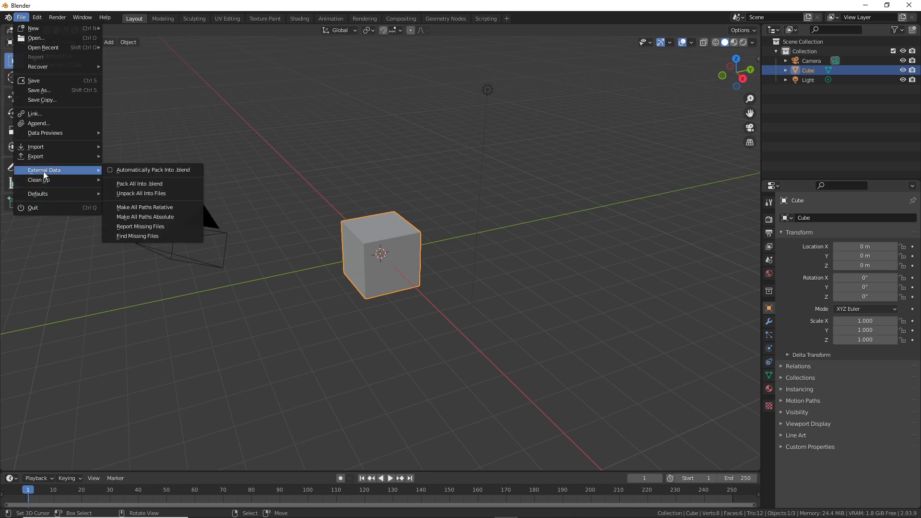
mouse_move(48, 134)
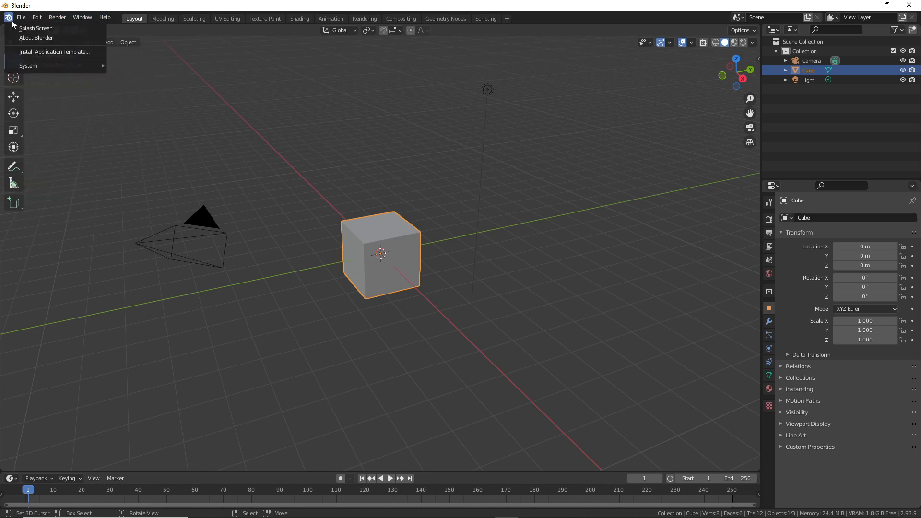
click(48, 30)
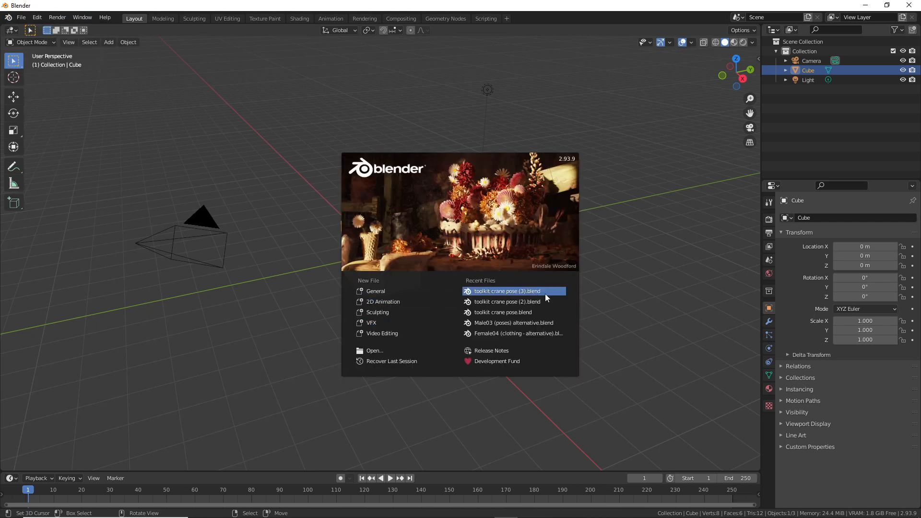
Step: Annotate the 2.93.9 version number on the splash screen, then dismiss it
mouse_move(562, 145)
mouse_down()
mouse_move(553, 168)
mouse_move(567, 143)
mouse_up()
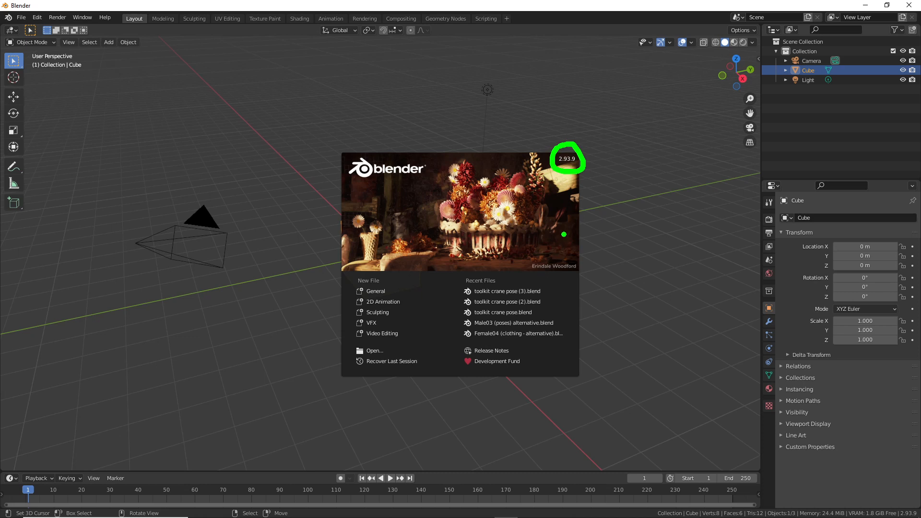
drag(569, 181, 572, 240)
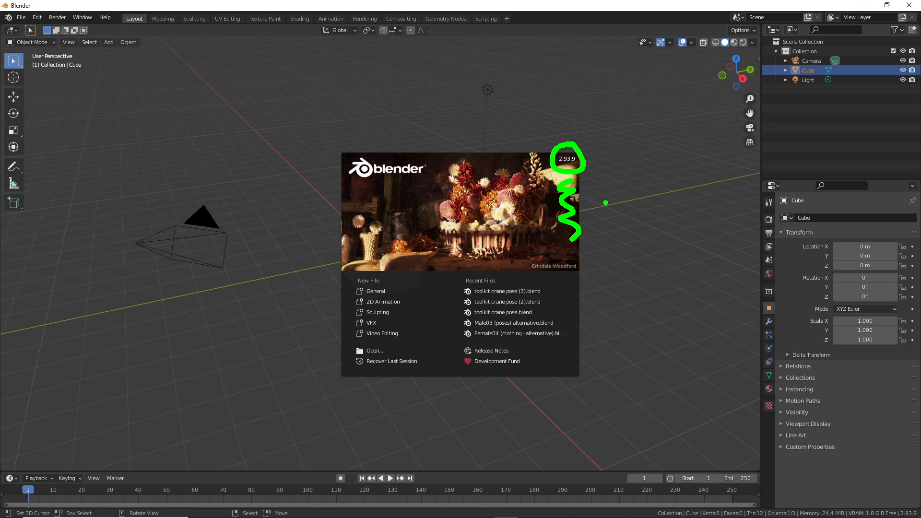
key(Escape)
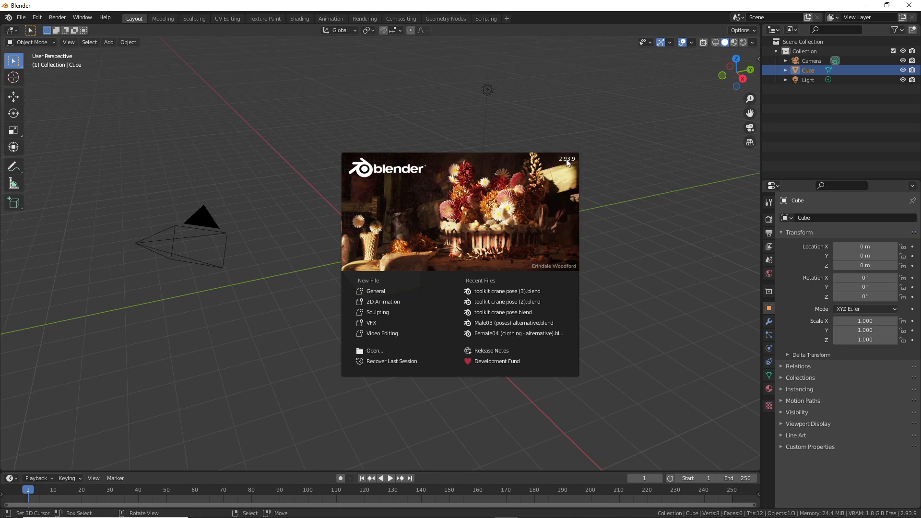
click(286, 120)
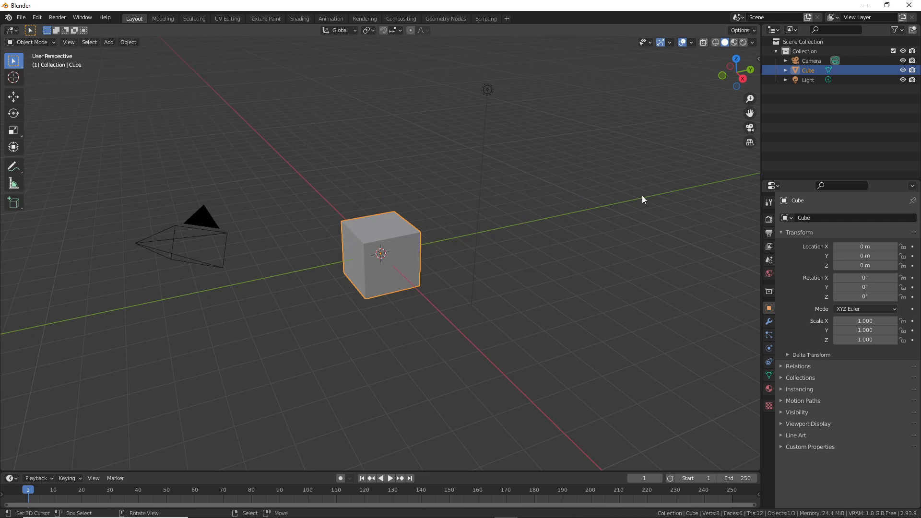
Step: Toggle the viewport sidebar on and off and mark up its location
click(67, 42)
click(72, 61)
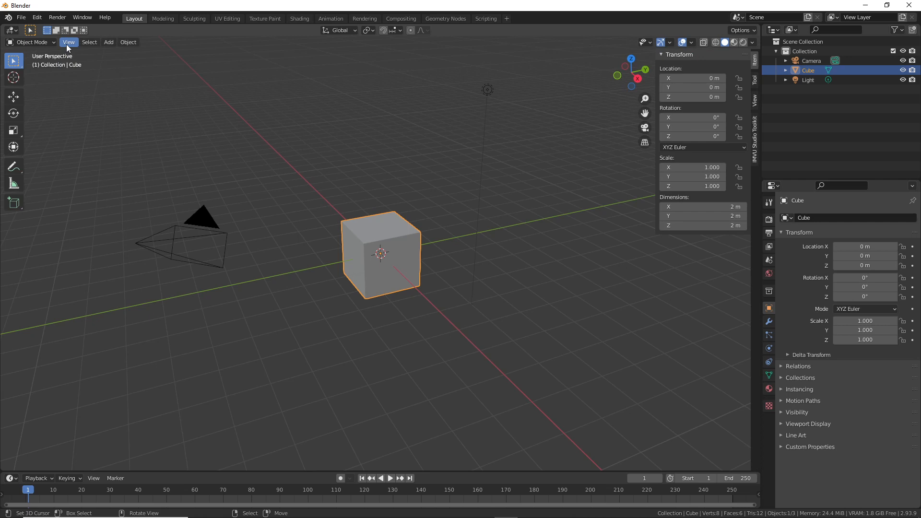
click(67, 44)
click(73, 62)
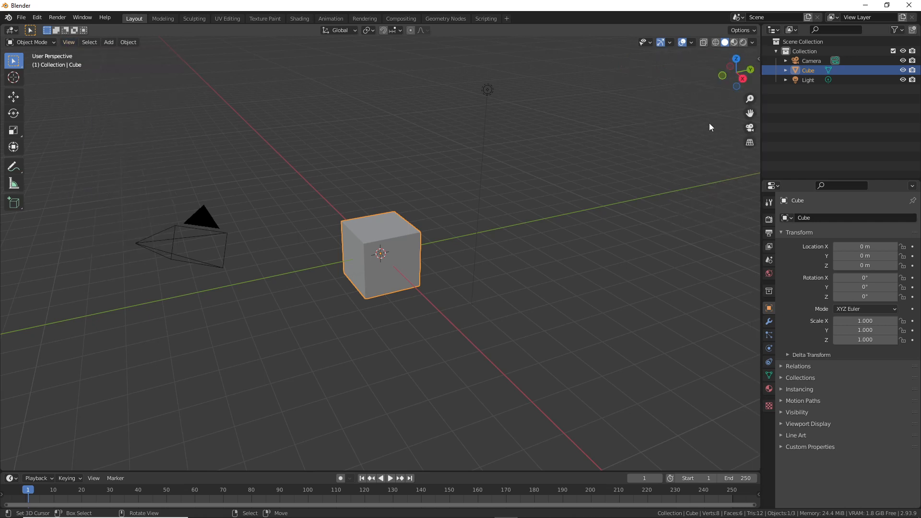
mouse_move(748, 48)
mouse_down()
mouse_move(755, 69)
mouse_move(751, 47)
mouse_move(689, 107)
mouse_up()
drag(752, 63, 751, 82)
mouse_move(640, 60)
mouse_down()
mouse_move(620, 70)
mouse_move(640, 85)
mouse_move(706, 60)
mouse_move(695, 75)
mouse_up()
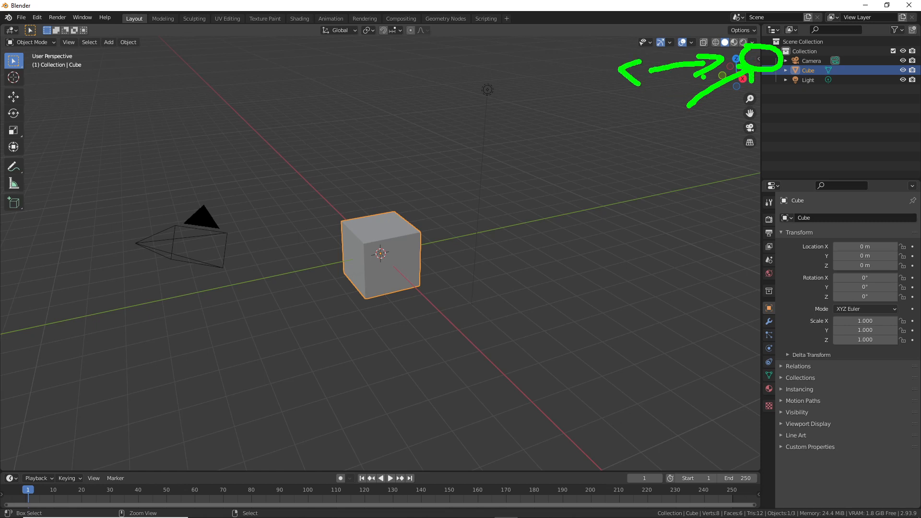
key(Escape)
Step: Expand Animation Tool in the IMVU Studio Toolkit sidebar tab and append the animation rig
click(759, 58)
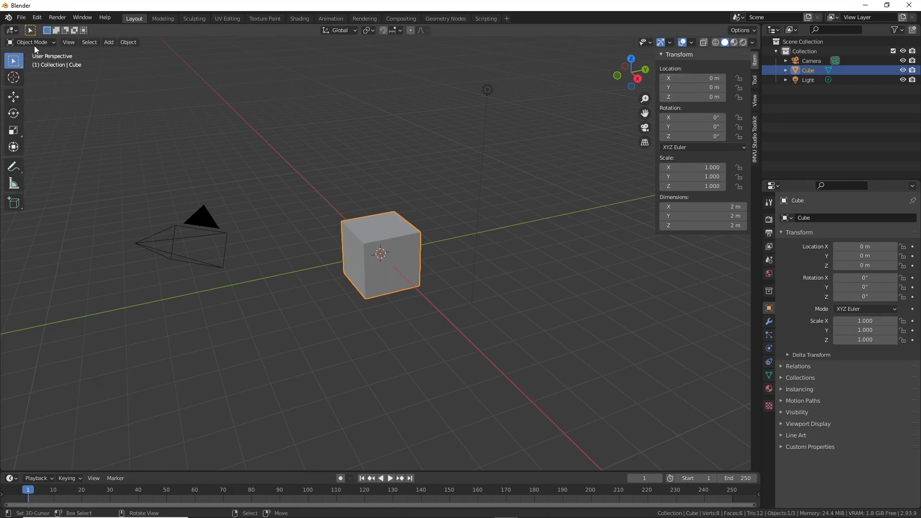
click(69, 43)
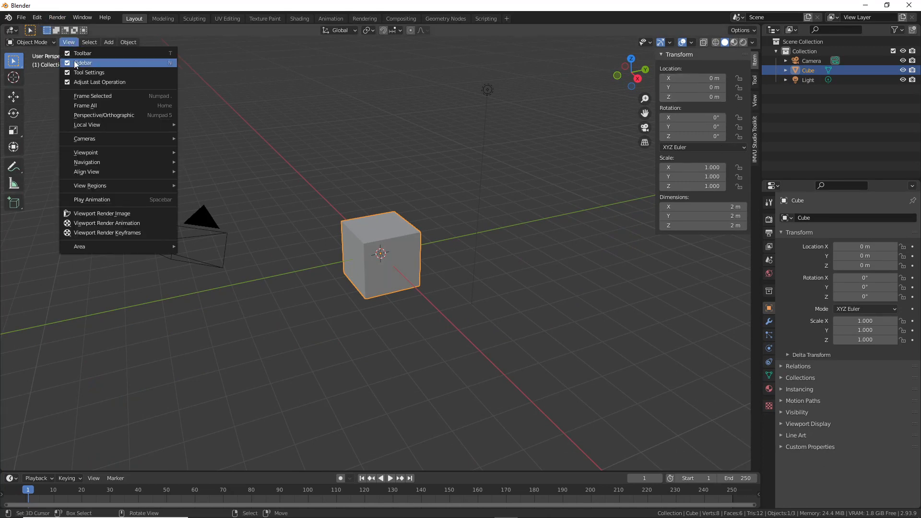
key(ctrl+2)
drag(766, 128, 765, 149)
click(755, 139)
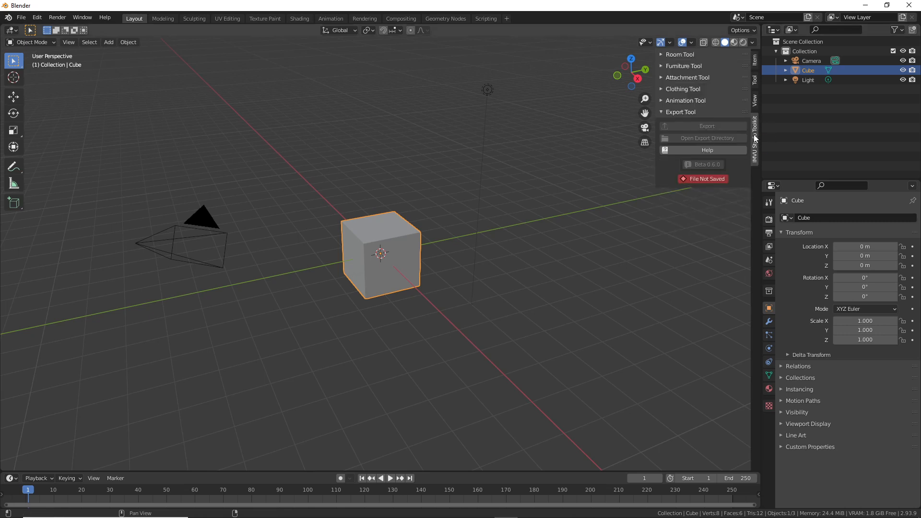
key(ctrl+2)
drag(659, 107, 700, 110)
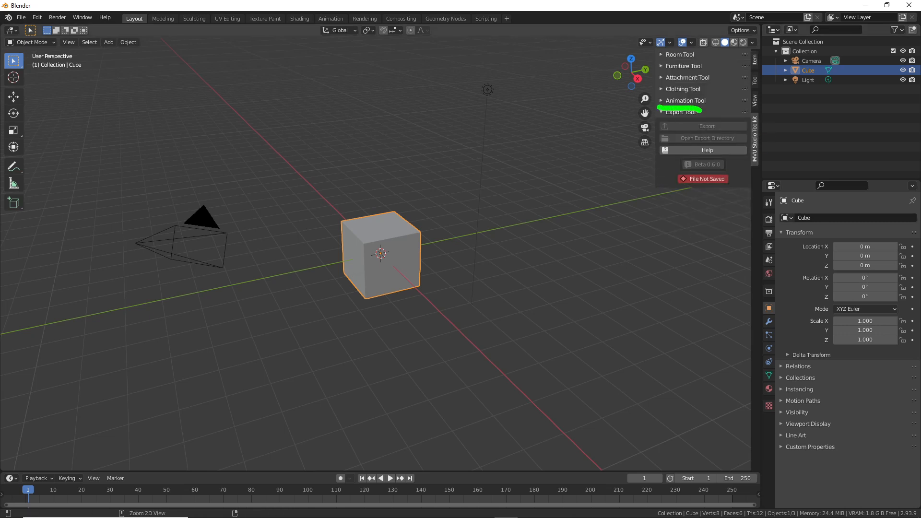
click(661, 100)
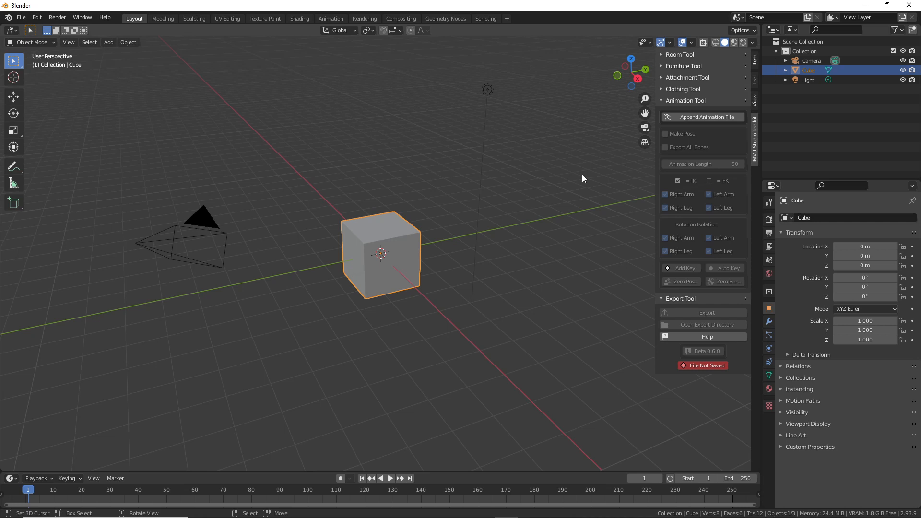
click(704, 117)
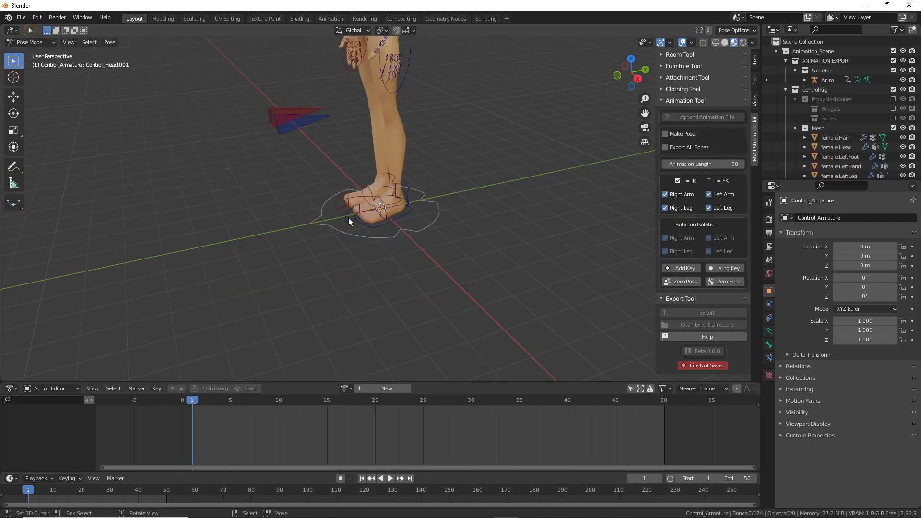
Step: Orbit to frame the character and turn on Auto Key
middle_drag(321, 229, 354, 218)
mouse_move(372, 80)
shift+middle_down()
mouse_move(384, 232)
mouse_move(341, 229)
mouse_move(468, 222)
mouse_move(430, 218)
mouse_move(434, 200)
mouse_move(471, 211)
mouse_move(397, 210)
mouse_move(466, 211)
mouse_move(461, 255)
shift+middle_up()
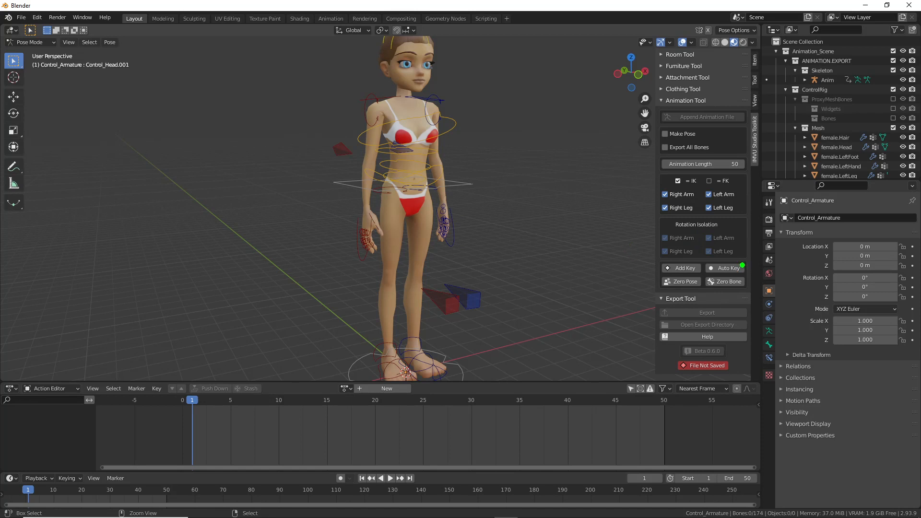
drag(713, 262, 753, 250)
click(725, 270)
scroll(388, 249, down, 1)
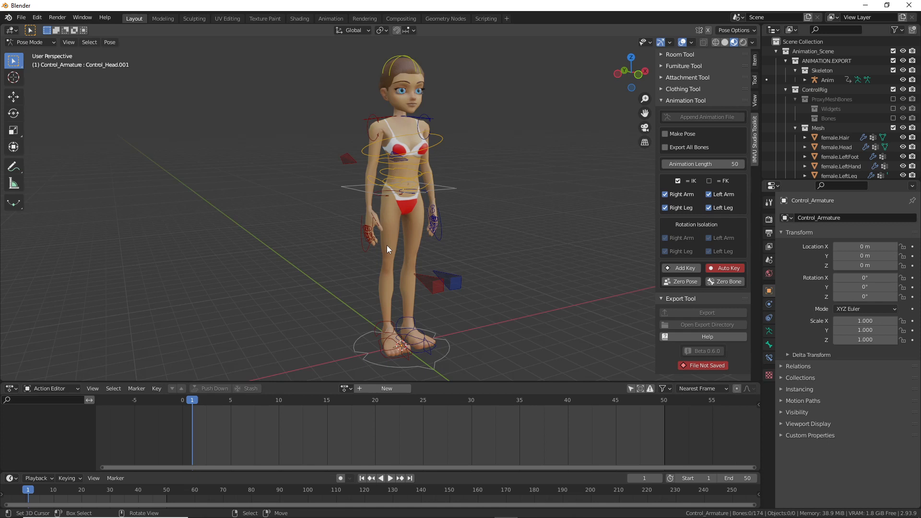
Step: Orbit to a frontal view and select the hip control CTRL_COG.001
middle_drag(411, 241, 381, 251)
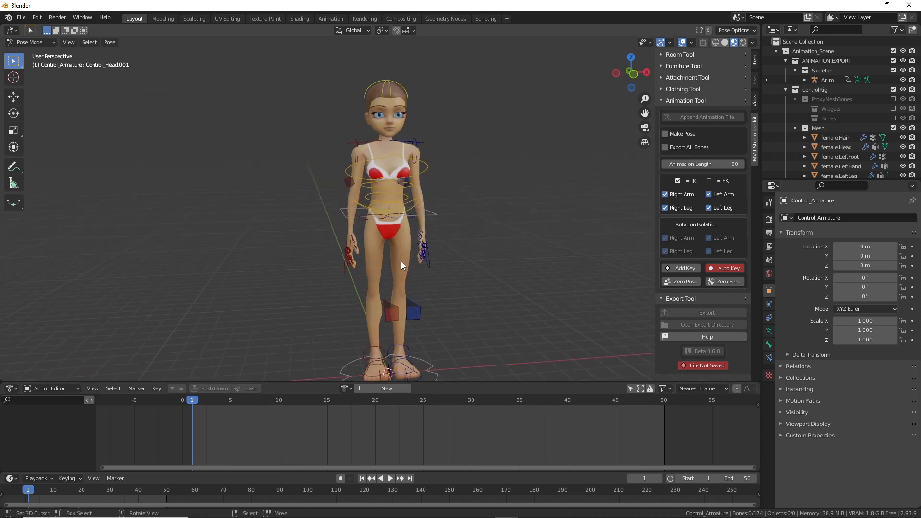
click(424, 171)
middle_drag(424, 171, 393, 214)
click(428, 227)
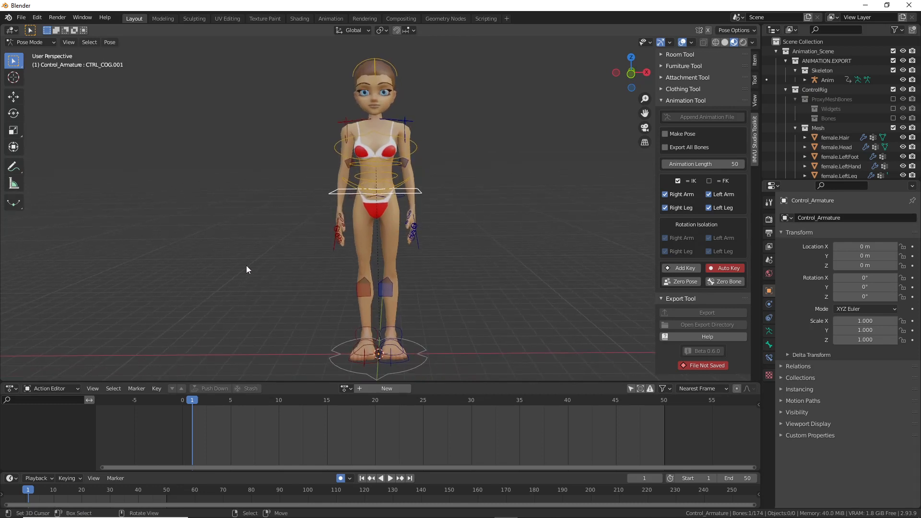
Step: Switch to the Transform tool and rotate CTRL_COG.001 to tilt the hips
key(ctrl+2)
mouse_move(28, 97)
mouse_down()
mouse_move(50, 97)
mouse_move(48, 110)
mouse_up()
key(Escape)
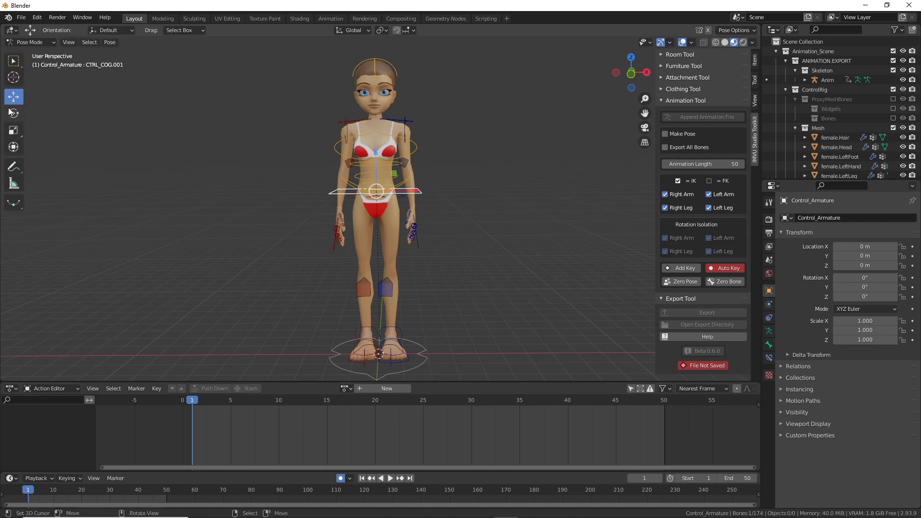
click(14, 114)
click(14, 150)
drag(396, 165, 408, 194)
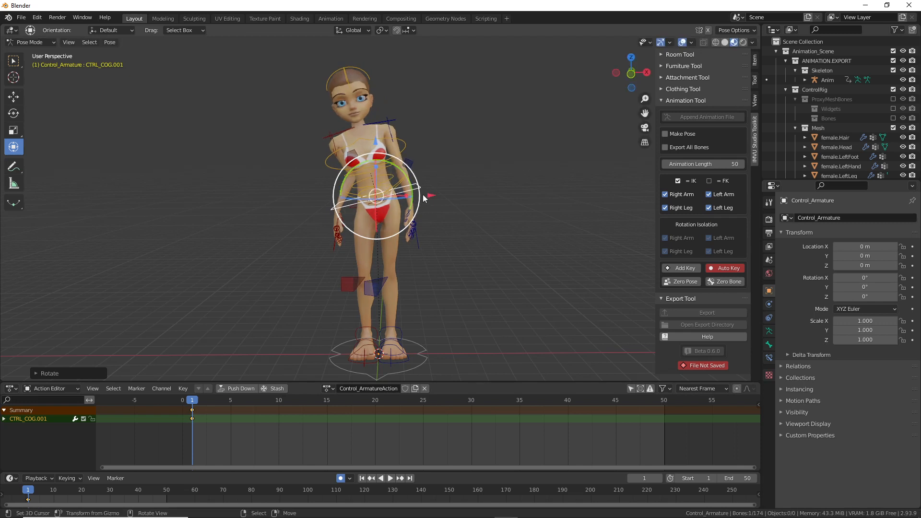
Step: Raise CTRL_IK_Hand.L to head height and rotate it into place
click(419, 248)
drag(417, 238, 449, 113)
middle_drag(455, 156, 443, 212)
drag(468, 136, 341, 151)
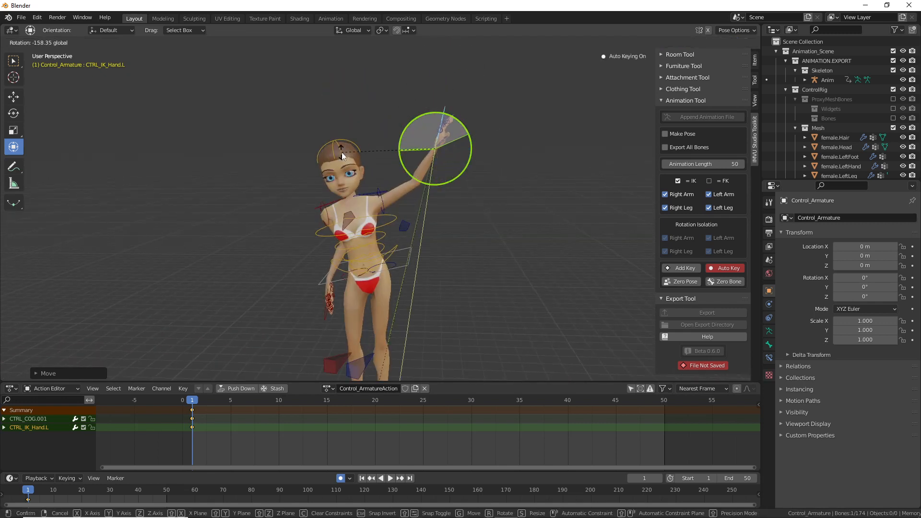
middle_drag(342, 151, 394, 150)
drag(398, 146, 391, 143)
middle_drag(391, 143, 392, 211)
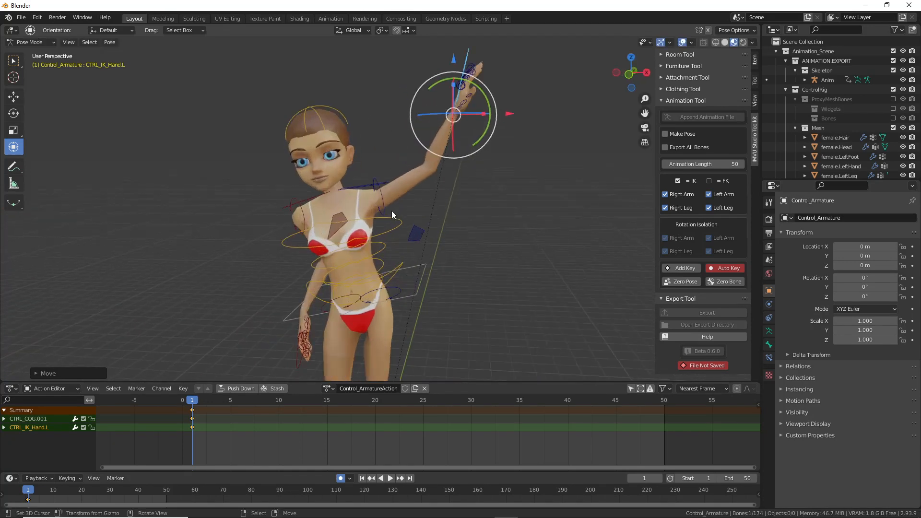
Step: Lift the shoulder with CTRL_Clavical.L, then reposition and rotate the raised left hand
click(361, 188)
drag(367, 180, 358, 171)
click(465, 66)
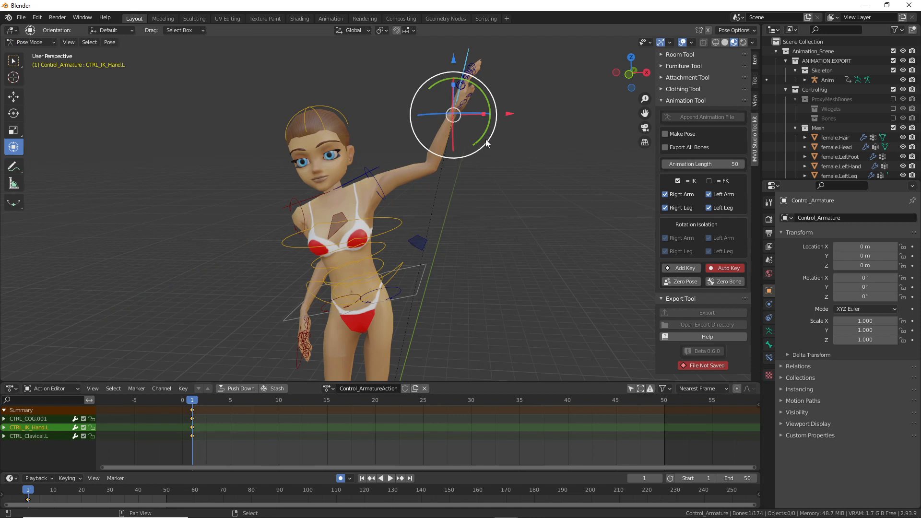
key(g)
click(455, 148)
middle_drag(455, 149, 379, 100)
key(r)
click(361, 100)
key(r)
click(226, 356)
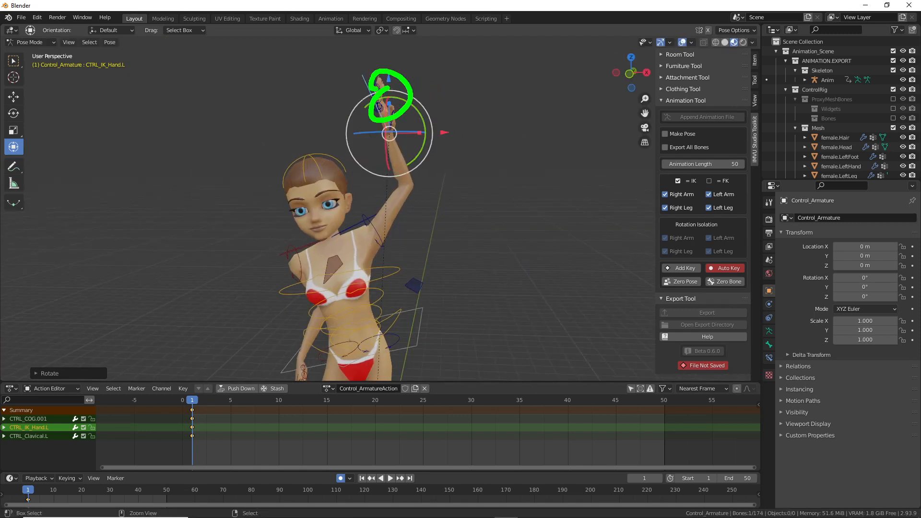
drag(365, 154, 244, 329)
mouse_move(223, 332)
mouse_down()
mouse_move(225, 363)
mouse_move(270, 317)
mouse_up()
drag(189, 399, 181, 397)
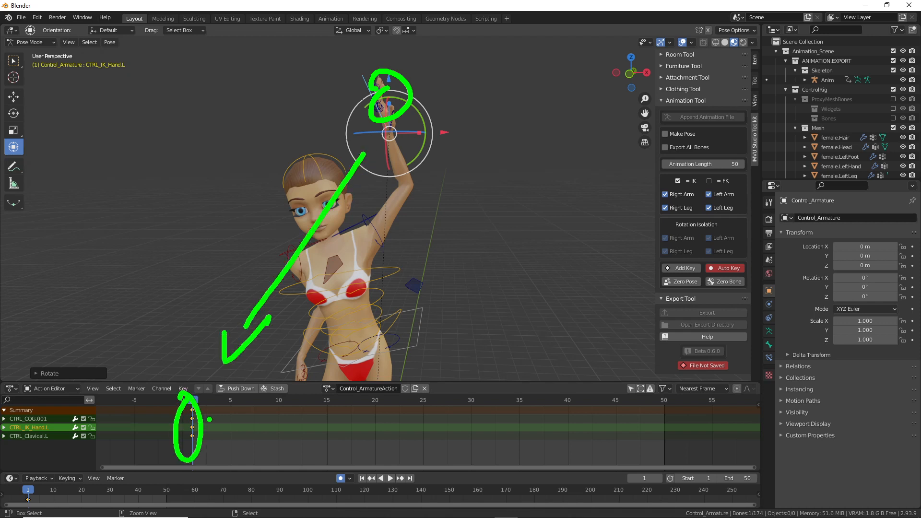
key(Escape)
shift+middle_drag(358, 231, 401, 246)
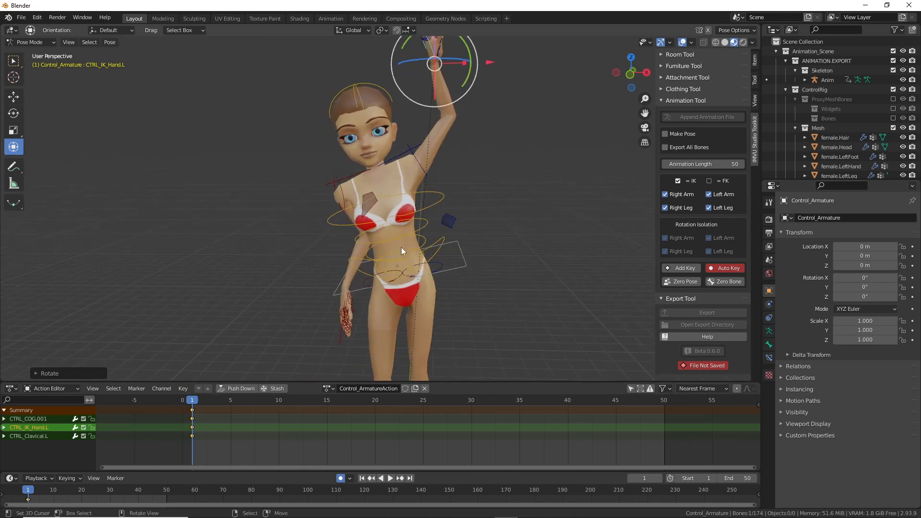
Step: Rotate the left clavicle, tilt Control_Head.001, and lean CTRL_FK_Torso.004 sideways
click(409, 152)
click(410, 149)
drag(413, 149, 388, 95)
click(389, 95)
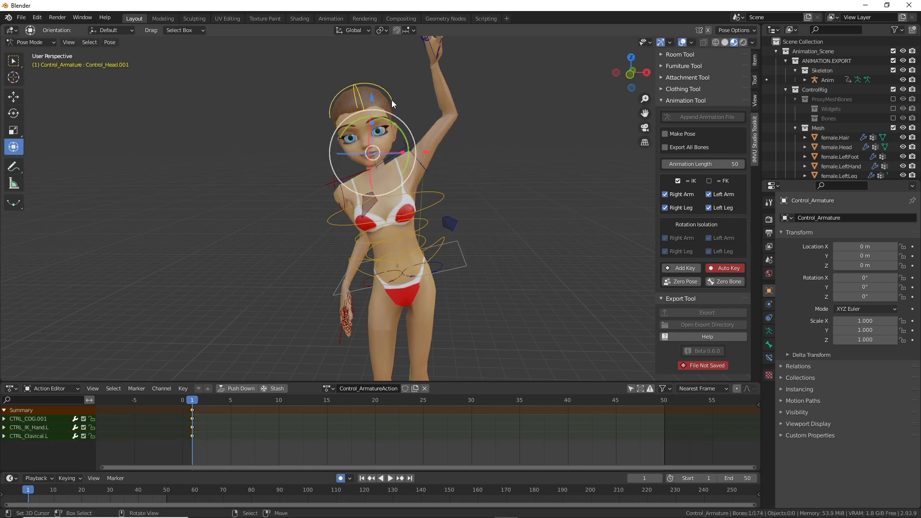
key(r)
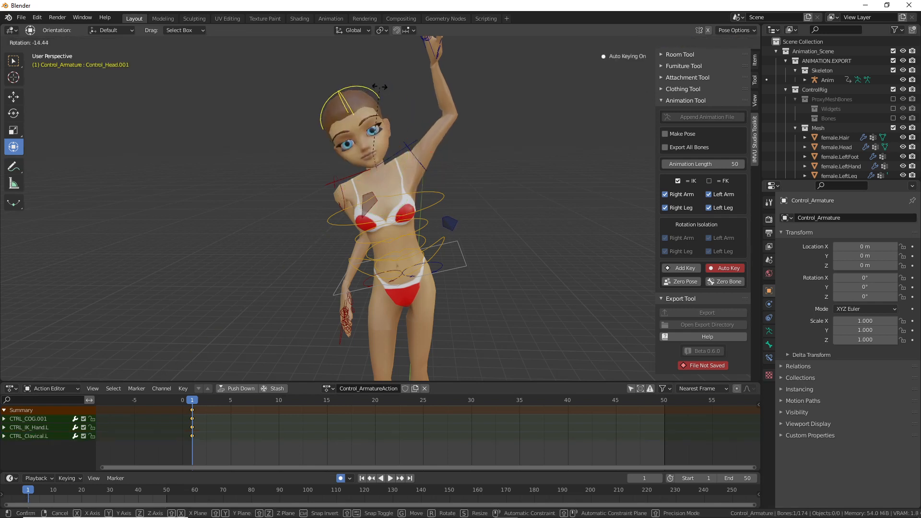
click(383, 89)
click(431, 198)
key(r)
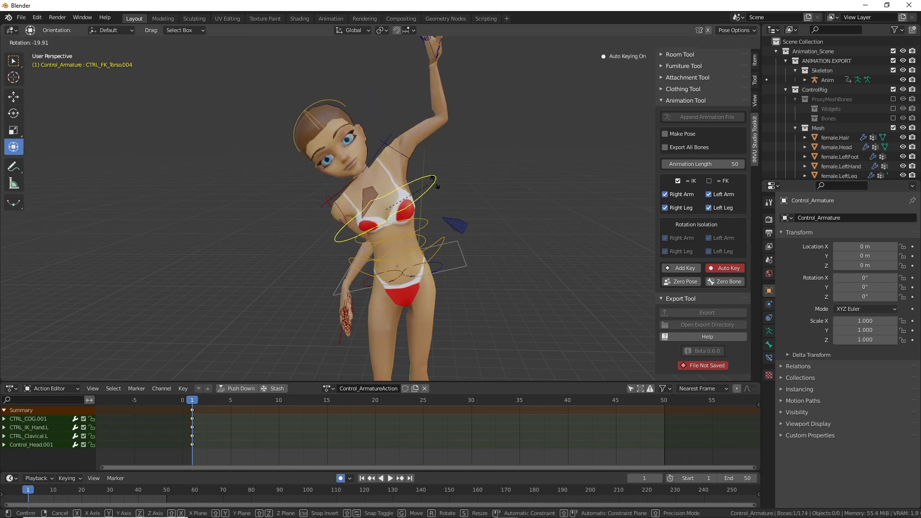
click(362, 278)
Step: Move and rotate the right hand control CTRL_IK_Hand.R
click(343, 338)
shift+middle_drag(382, 299, 403, 158)
key(g)
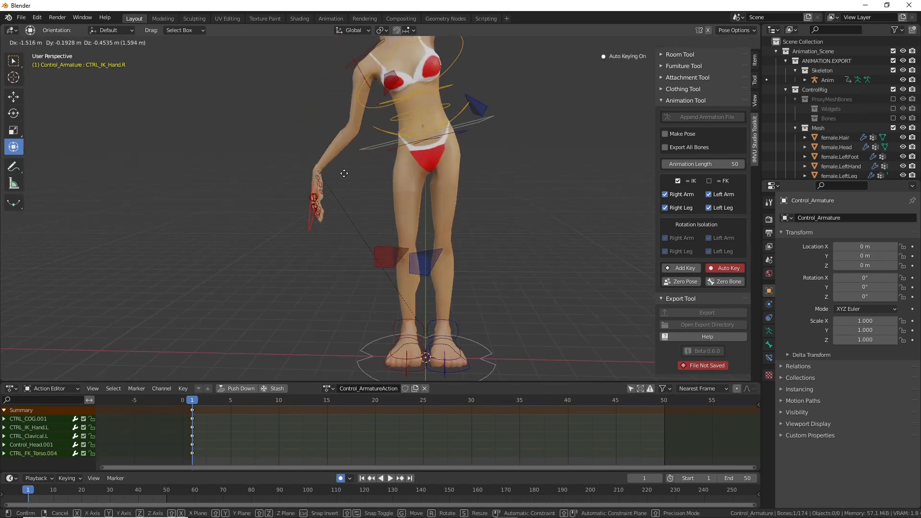
click(341, 179)
shift+middle_drag(361, 238, 380, 280)
key(r)
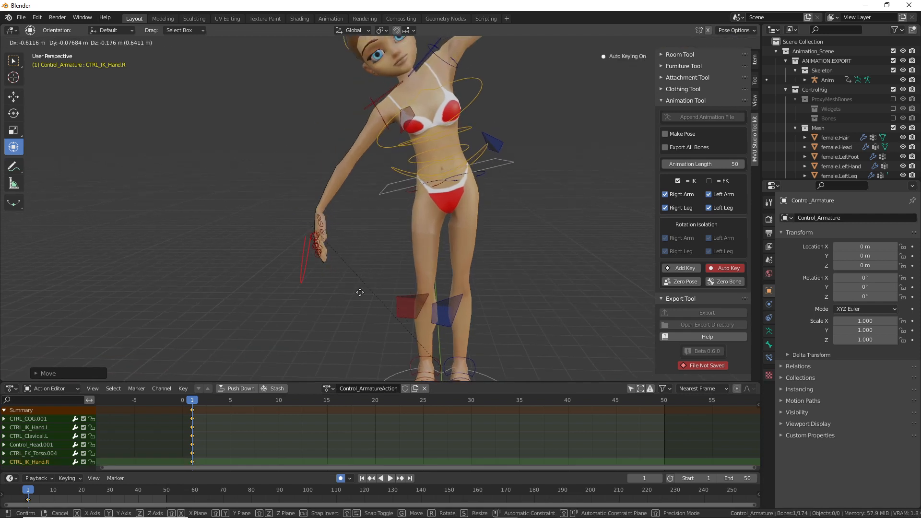
click(344, 280)
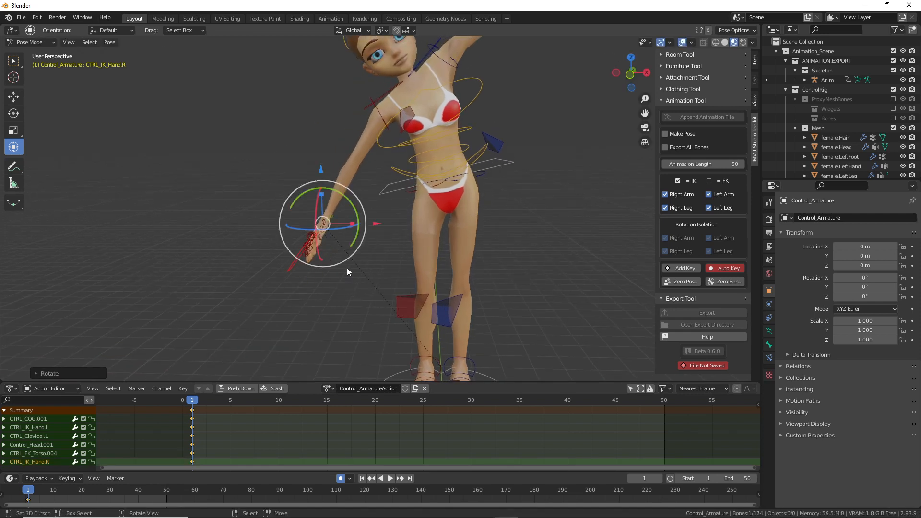
scroll(349, 263, down, 2)
shift+middle_drag(374, 179, 346, 236)
Step: Reposition the left hand and rotate CTRL_FK_Torso.004 and CTRL_FK_Torso.003
click(403, 90)
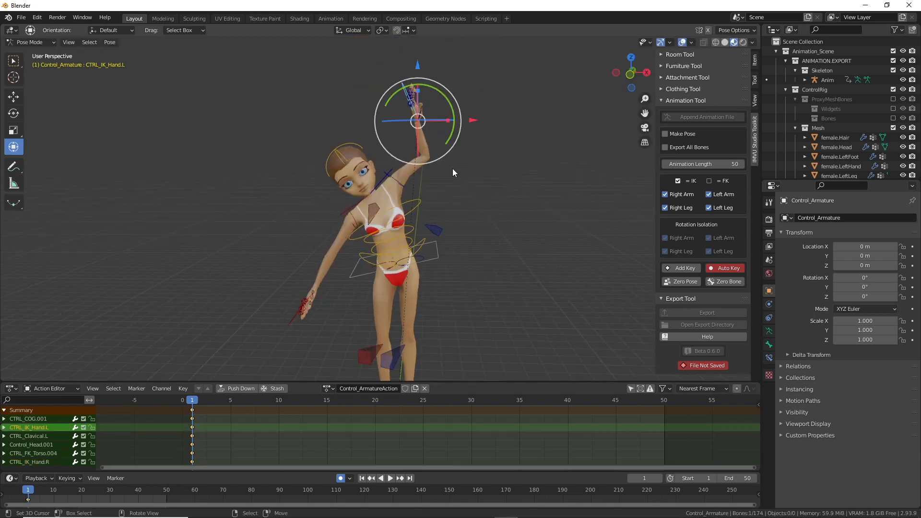
key(g)
click(441, 161)
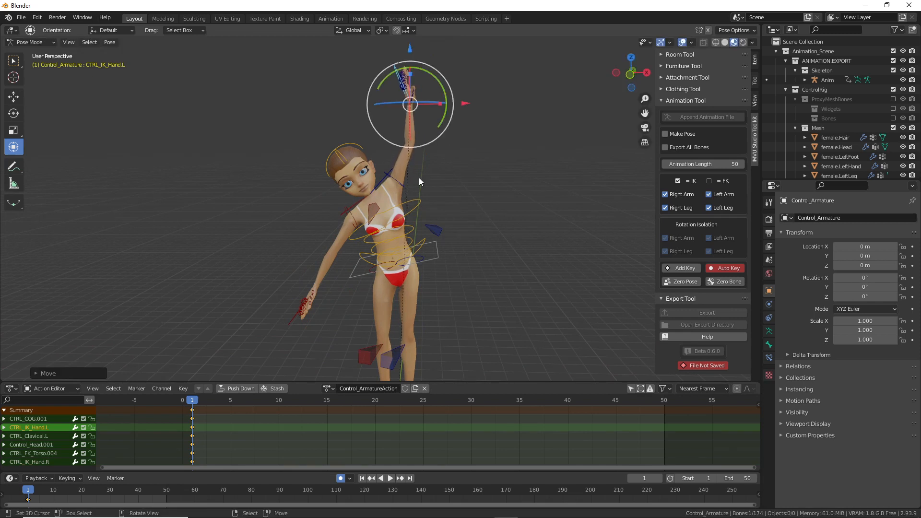
click(418, 205)
key(r)
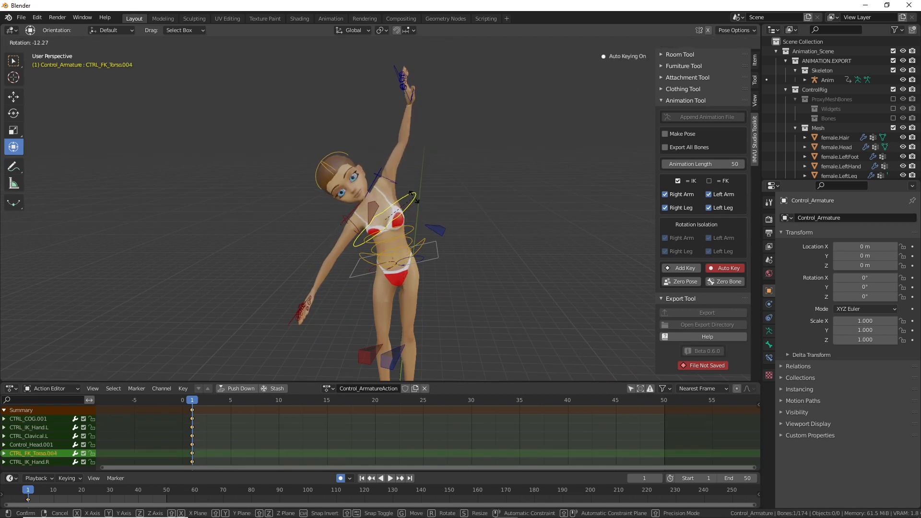
click(411, 194)
click(410, 221)
key(r)
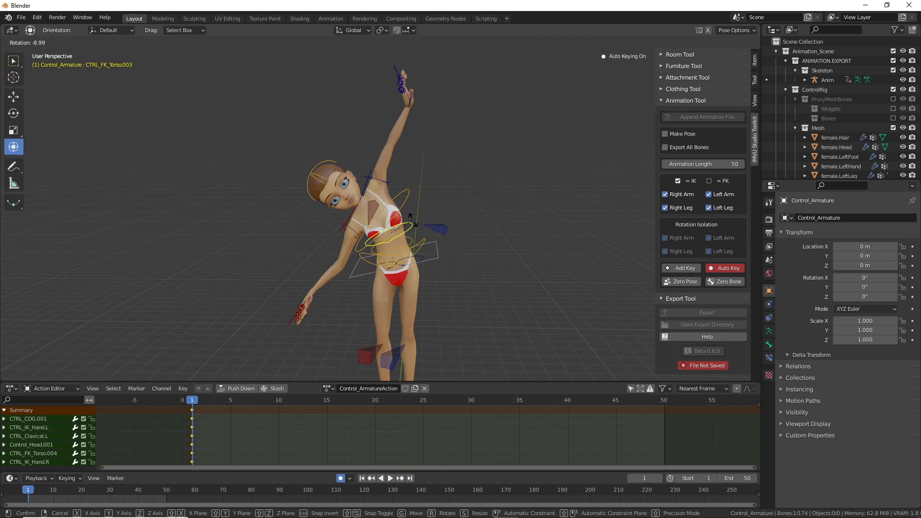
click(411, 219)
Step: Bend the torso and CTRL_FK_Torso.002 waist control further sideways
scroll(393, 216, up, 5)
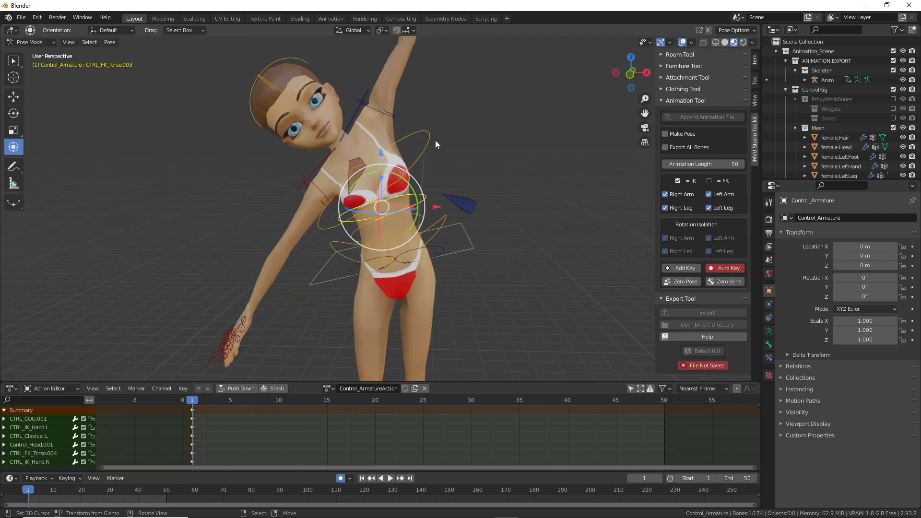
drag(404, 177, 410, 162)
click(430, 150)
click(419, 208)
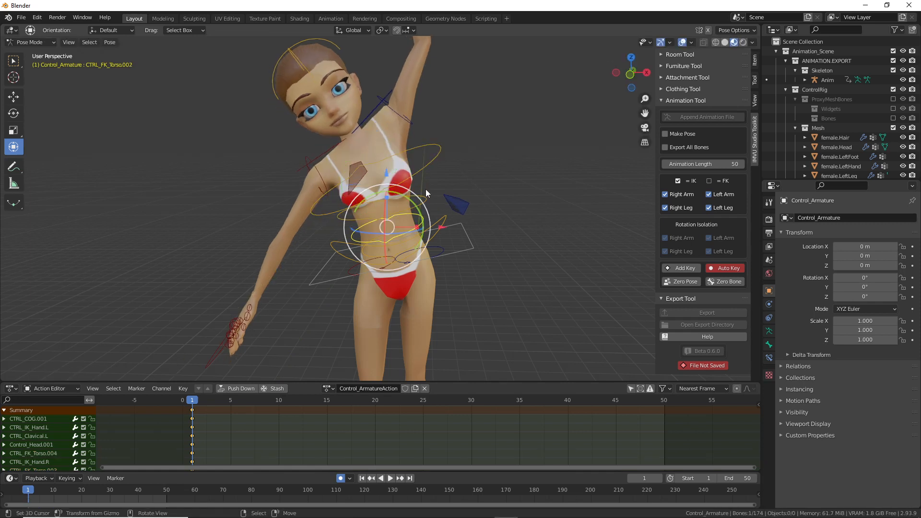
drag(413, 199, 395, 183)
click(414, 179)
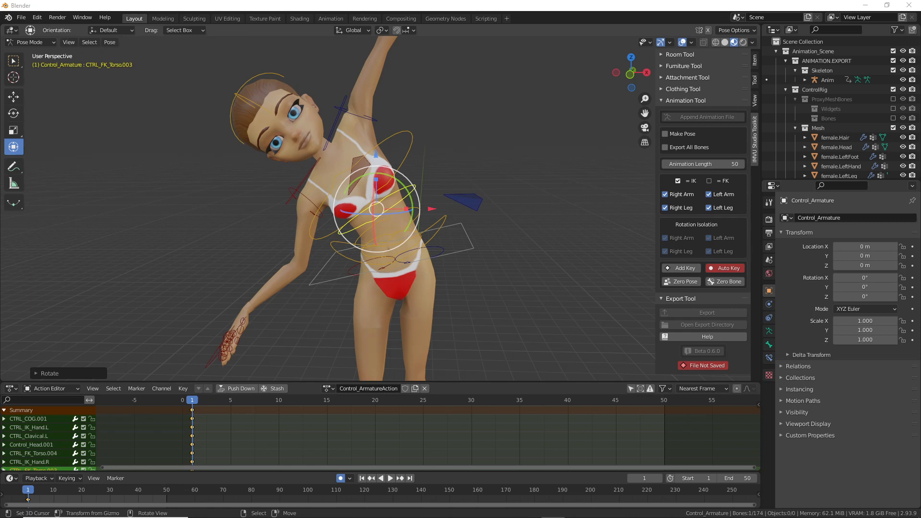
Step: Grab CTRL_IK_Hand.R and move the right hand to a new position
middle_drag(373, 224, 367, 224)
scroll(321, 304, down, 1)
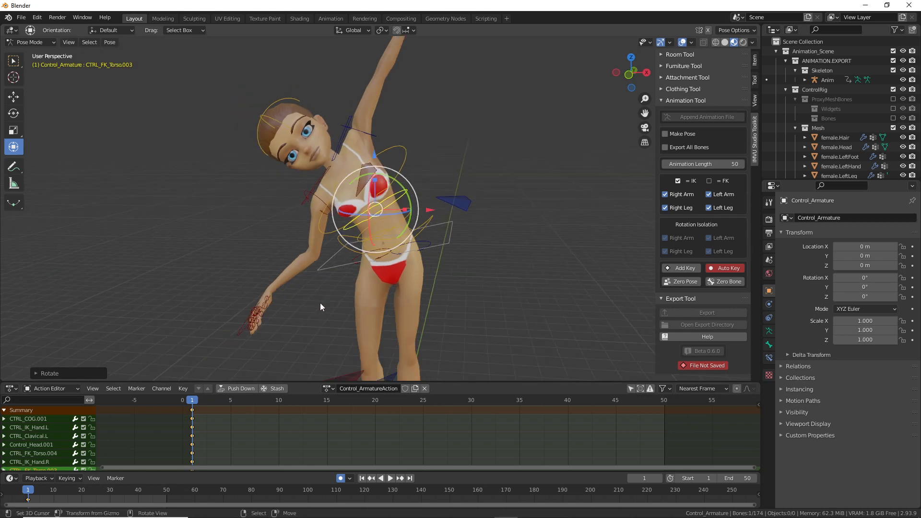
shift+middle_drag(325, 297, 379, 253)
click(301, 287)
key(g)
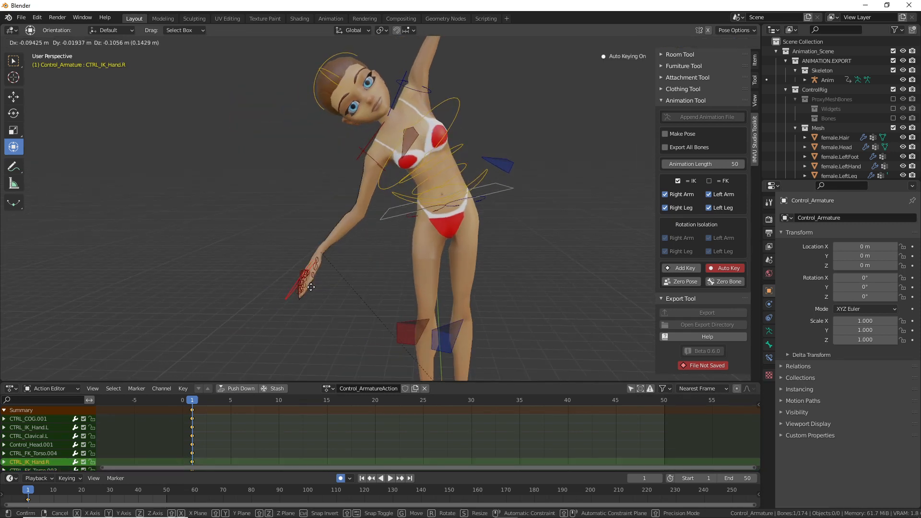
click(300, 288)
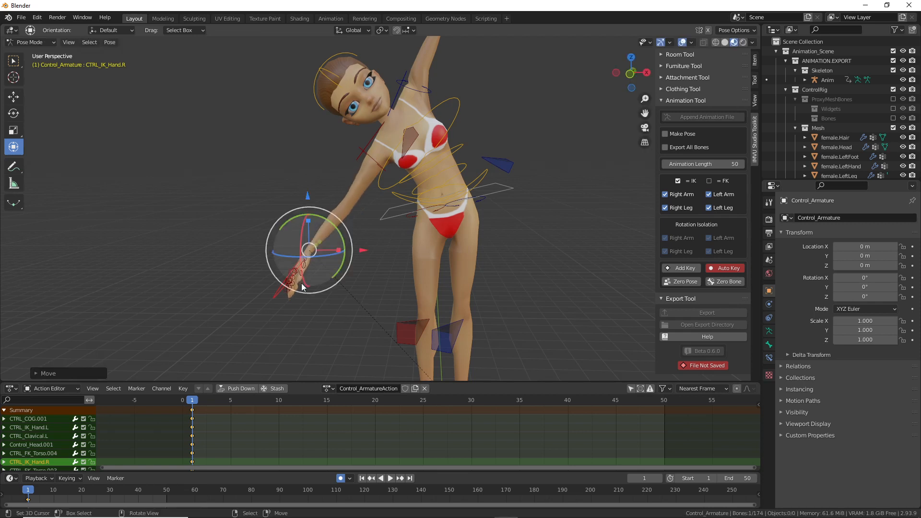
Step: Rotate the CTRL_COG.001 hip control, then lower it along Z
middle_drag(514, 176, 448, 203)
click(445, 147)
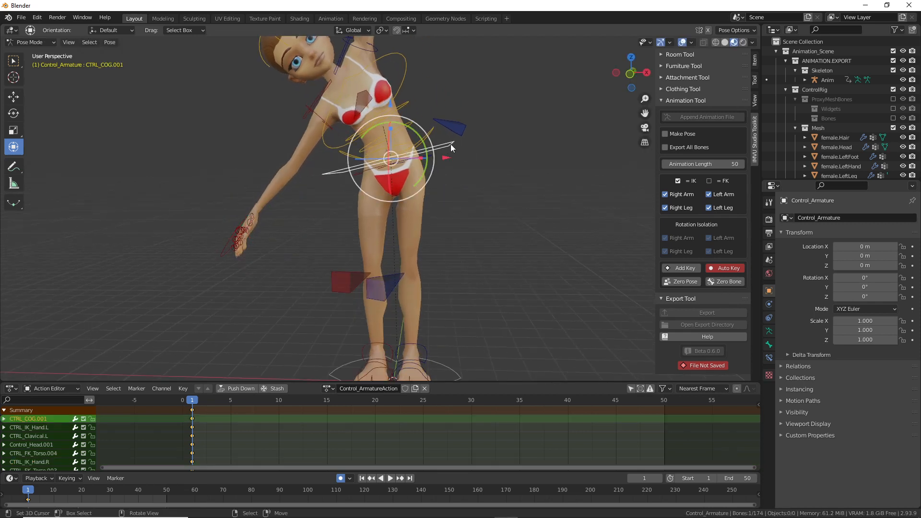
key(r)
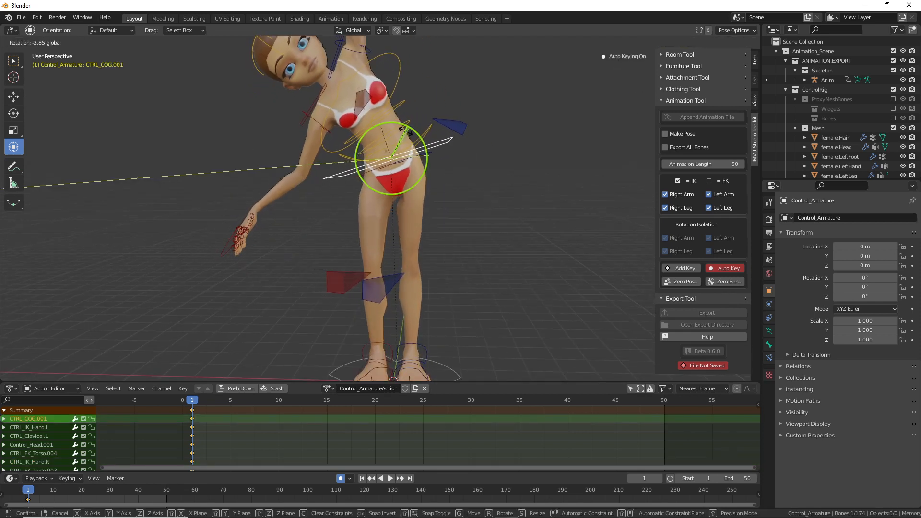
click(389, 130)
key(g)
key(z)
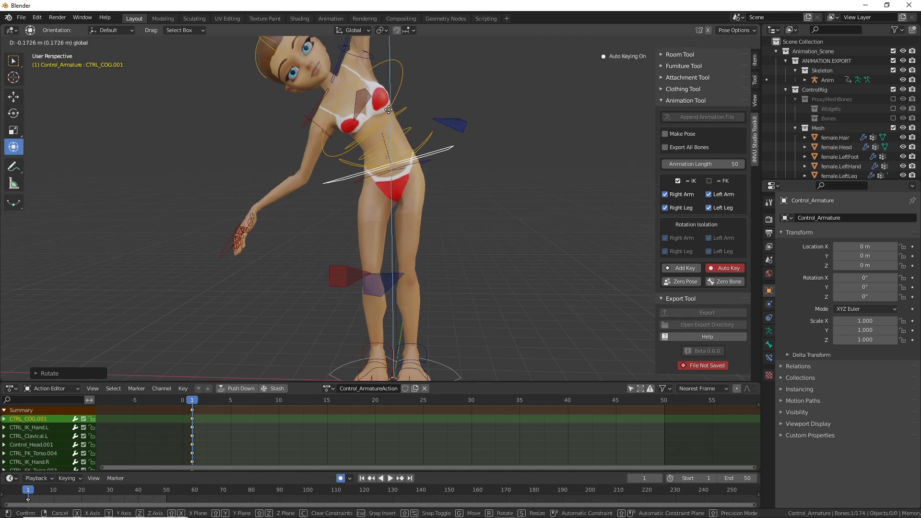
click(389, 109)
Step: Raise the left hand by grabbing CTRL_IK_Hand.L upward
middle_drag(468, 207, 378, 111)
click(391, 58)
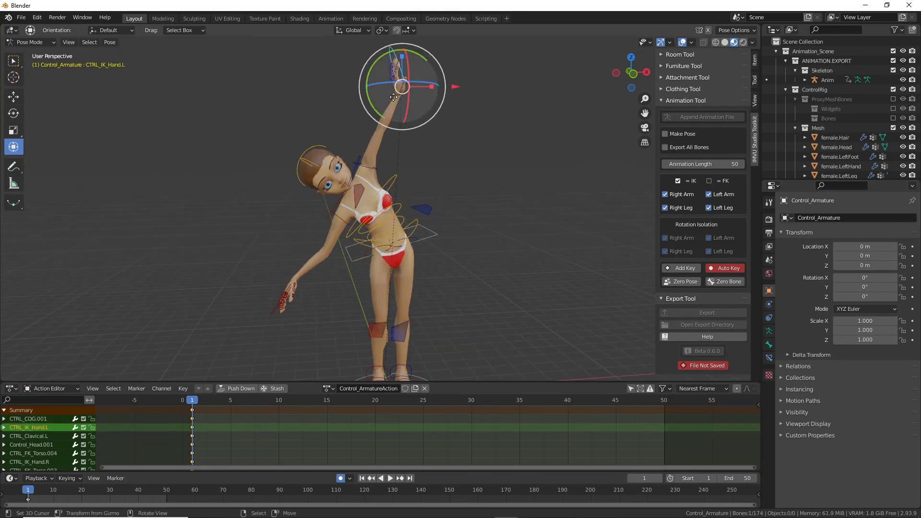
key(g)
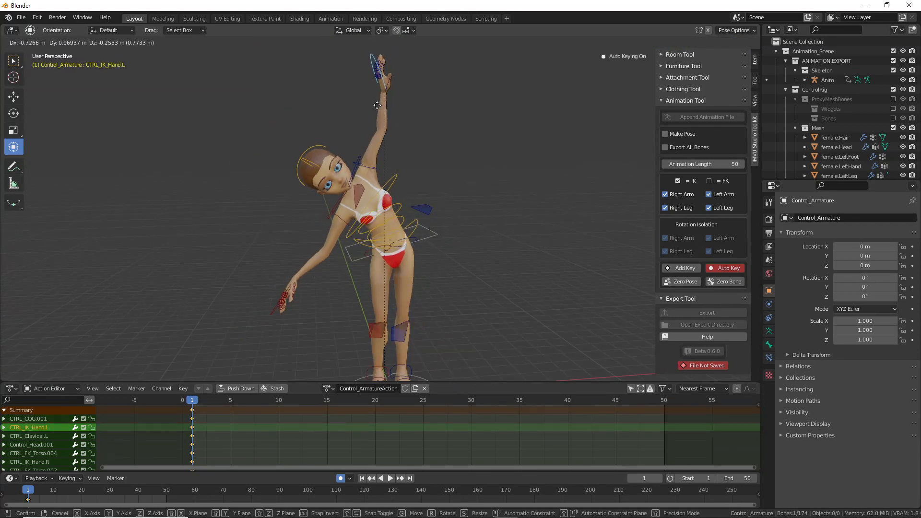
click(376, 103)
Step: Re-angle the left shoulder by adjusting and rotating CTRL_Clavical.L
scroll(377, 198, up, 2)
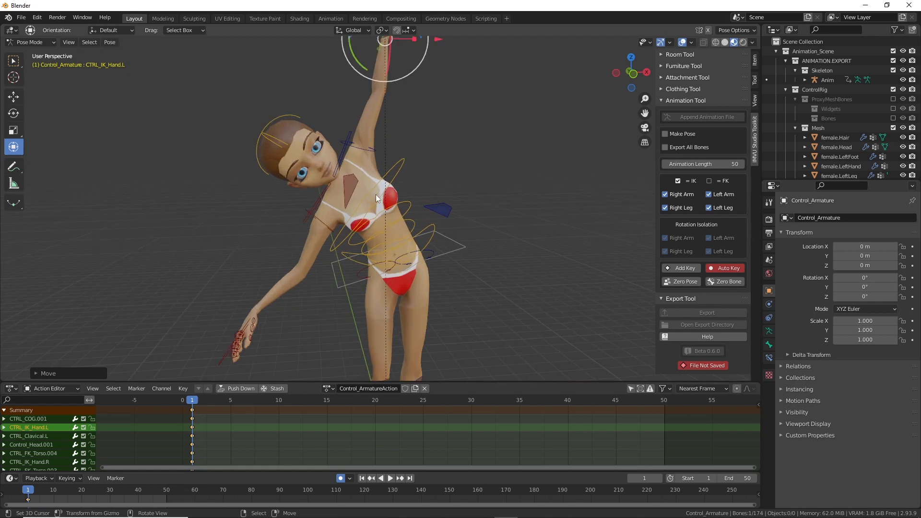
right_click(346, 138)
key(g)
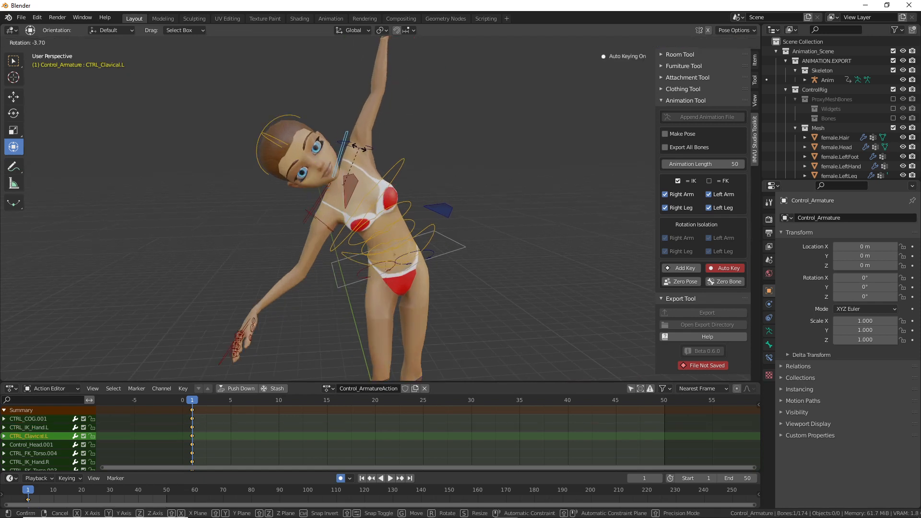
click(434, 188)
middle_drag(434, 188, 320, 218)
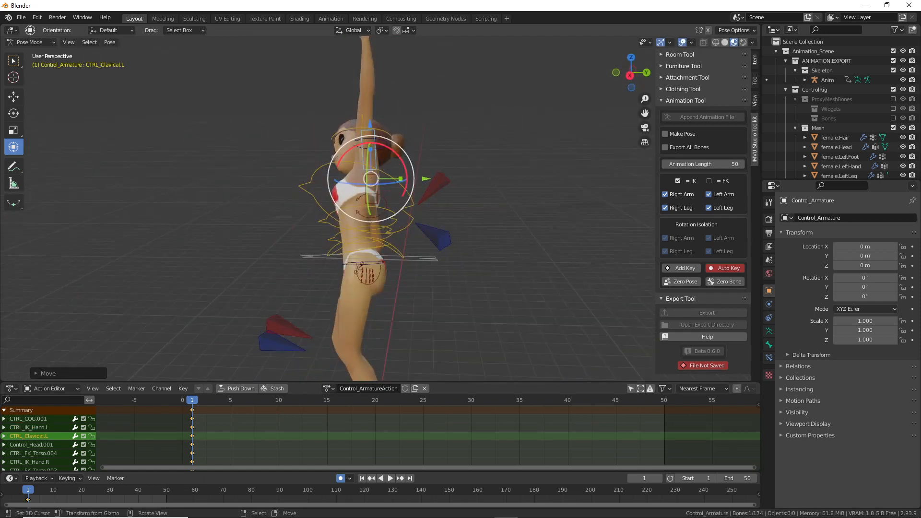
key(r)
click(353, 212)
middle_drag(353, 212, 451, 200)
Step: Rotate the chest control CTRL_FK_Torso.003
right_click(402, 209)
key(r)
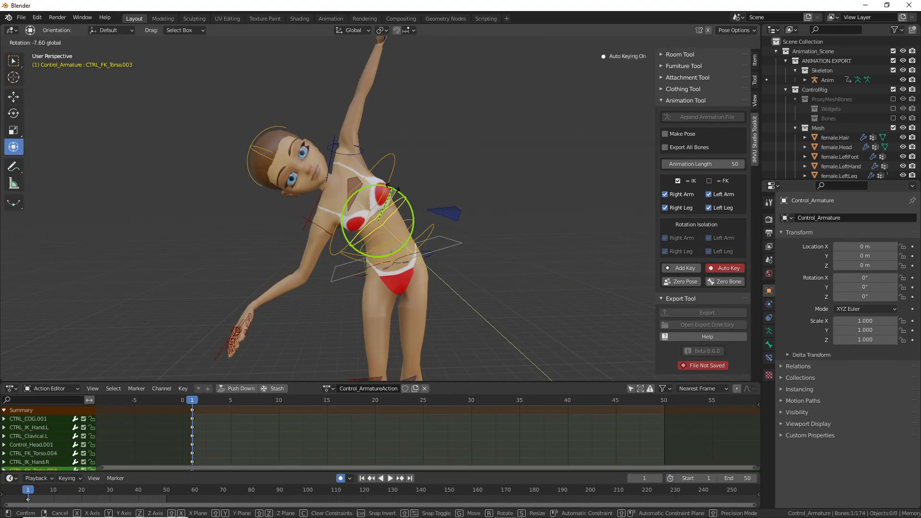
click(384, 124)
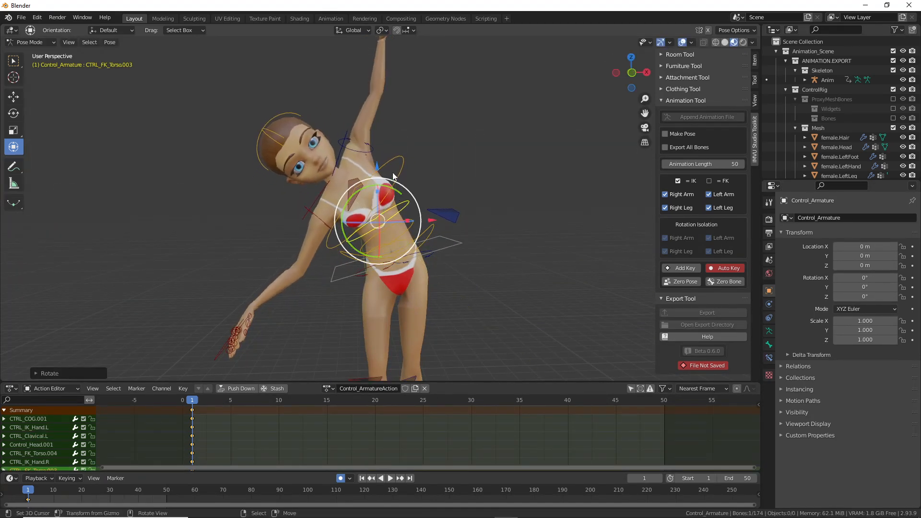
Step: Move the right hand down beside the thigh to complete the side stretch
middle_drag(289, 313, 290, 260)
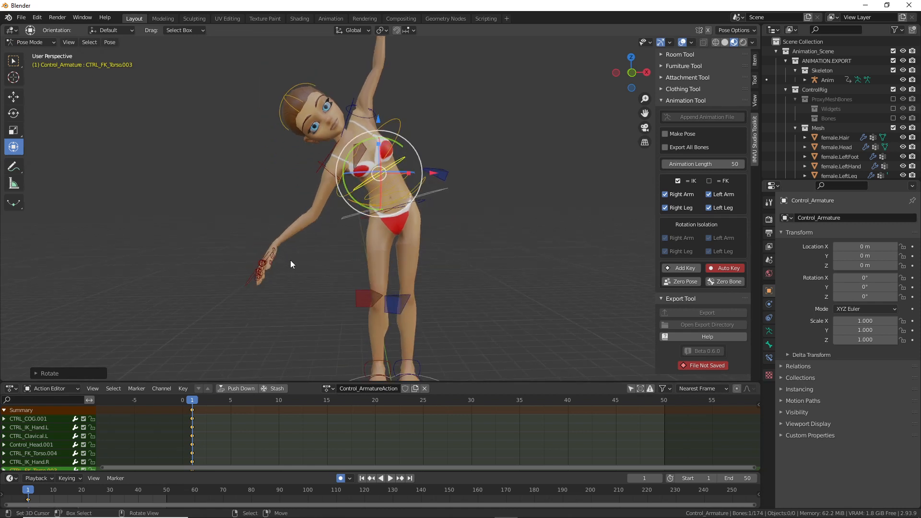
right_click(254, 275)
key(g)
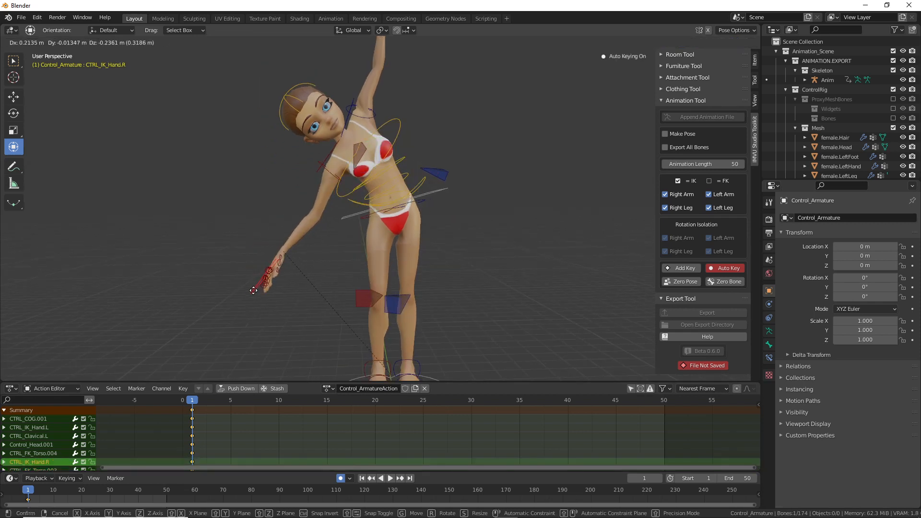
click(253, 290)
middle_drag(367, 252, 531, 245)
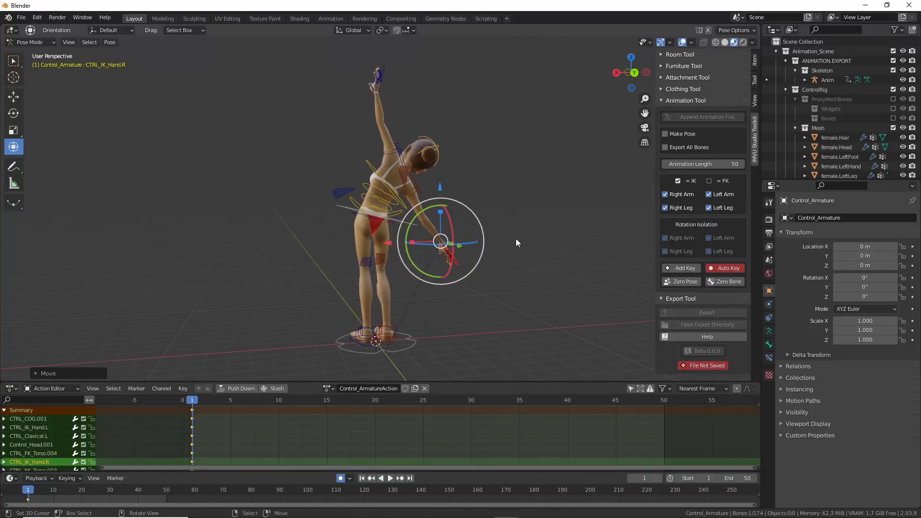
Step: Rename the action Control_ArmatureAction to 'right-stretch' in the Action Editor header
mouse_move(340, 382)
mouse_down()
mouse_move(323, 402)
mouse_move(344, 373)
mouse_move(329, 378)
mouse_up()
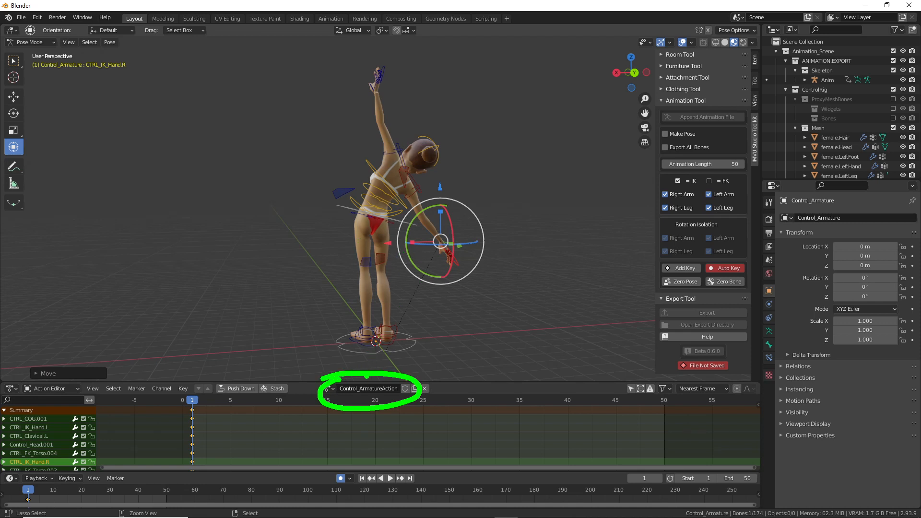
mouse_move(336, 315)
mouse_down()
mouse_move(339, 356)
mouse_move(358, 335)
mouse_up()
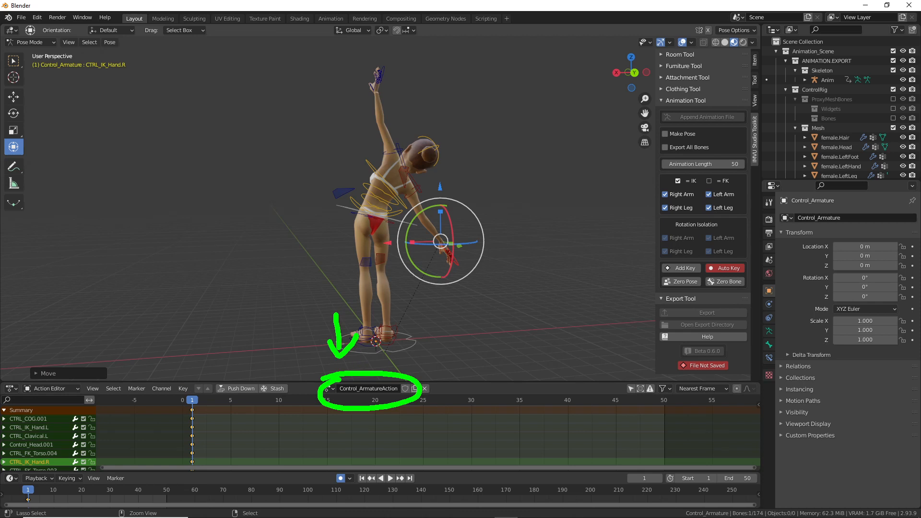
mouse_move(284, 431)
mouse_down()
mouse_move(415, 431)
mouse_move(406, 445)
mouse_up()
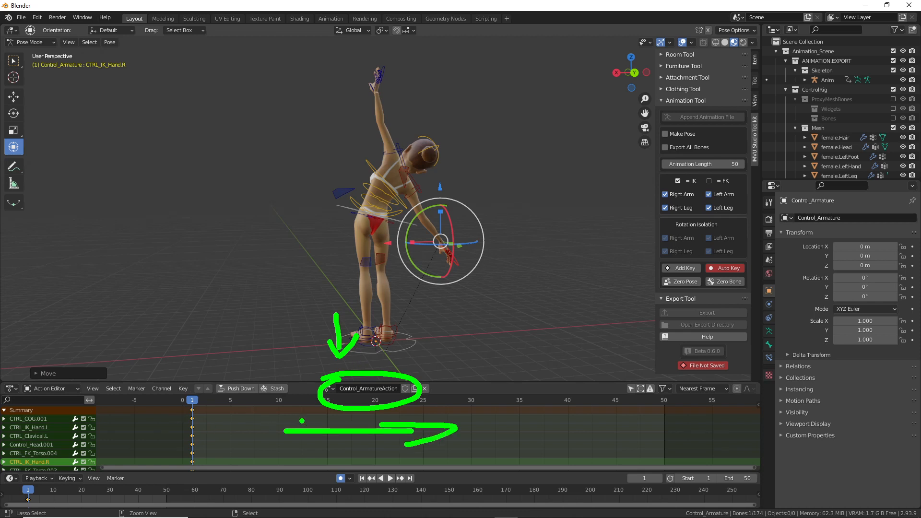
drag(302, 421, 290, 444)
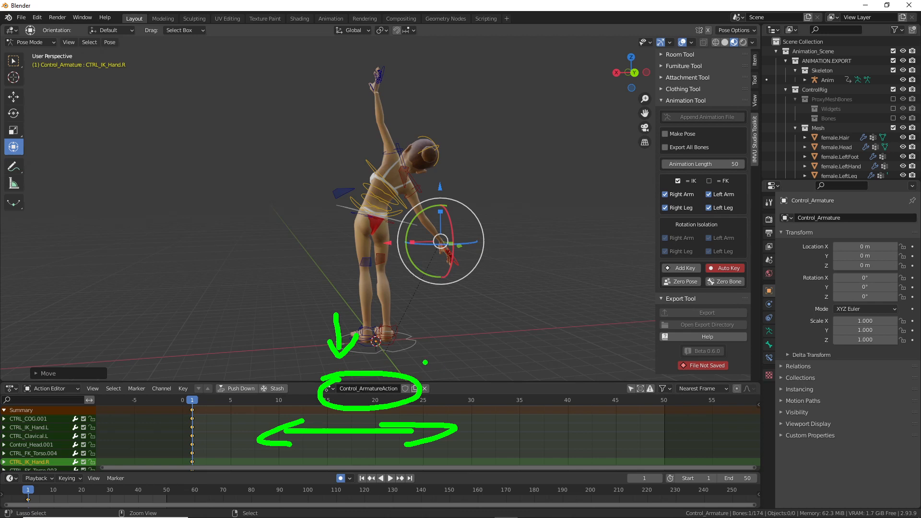
drag(425, 363, 484, 314)
key(Escape)
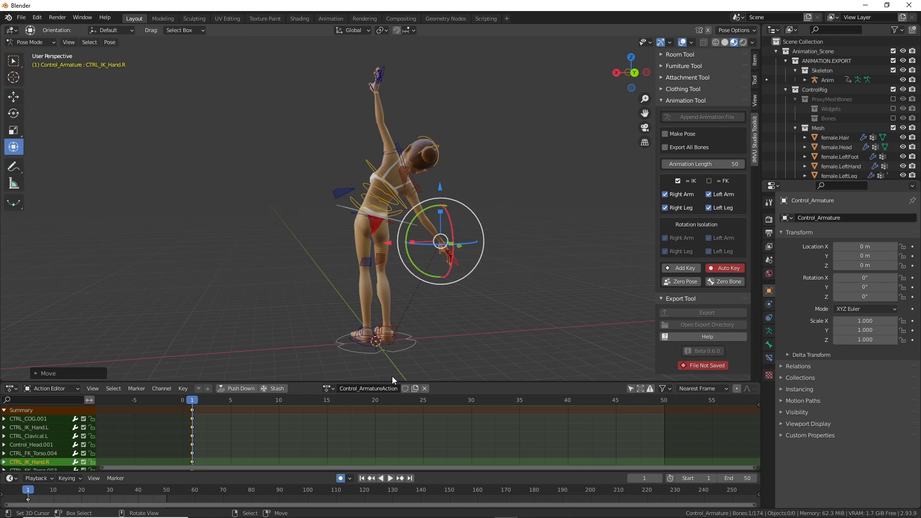
middle_drag(419, 315, 399, 370)
double_click(379, 388)
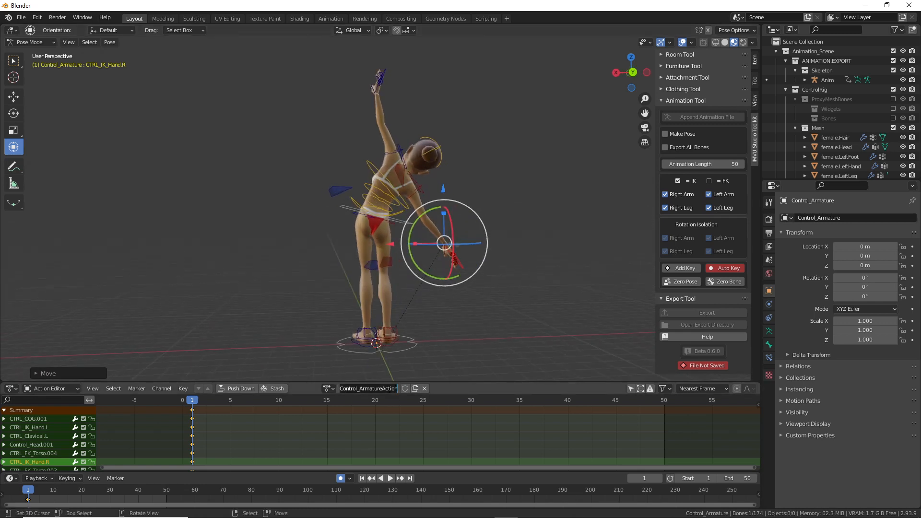
text(right-stretch)
key(Return)
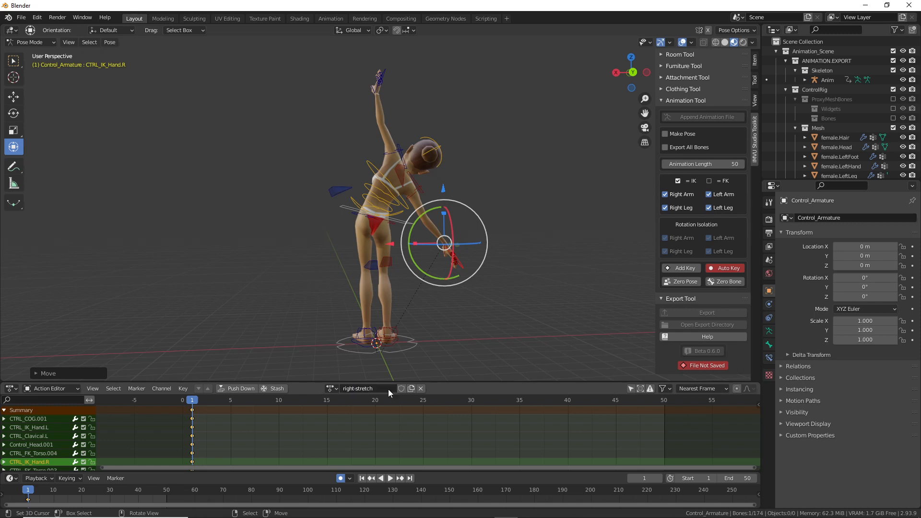
middle_drag(427, 275, 225, 276)
Step: Save As 'live toolkit avatar right stretch.blend' in the Blender 2.8+ avatar folder
click(21, 18)
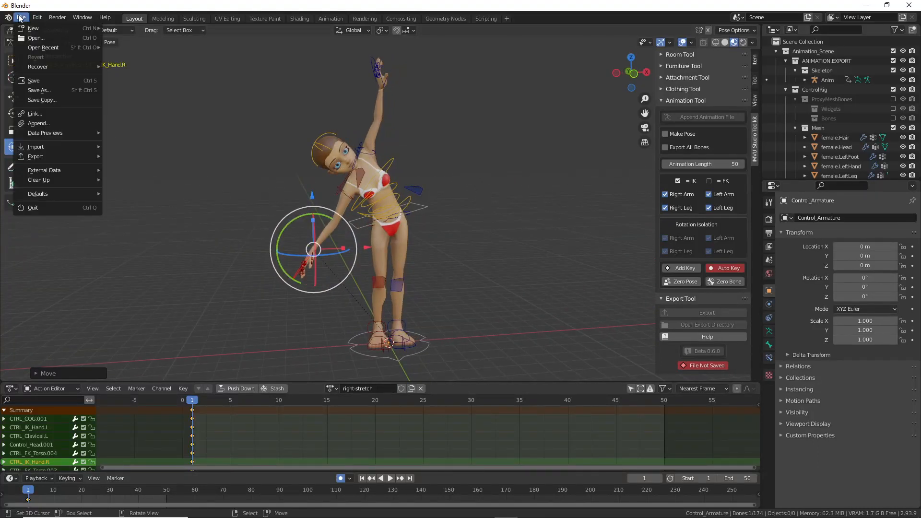
click(32, 87)
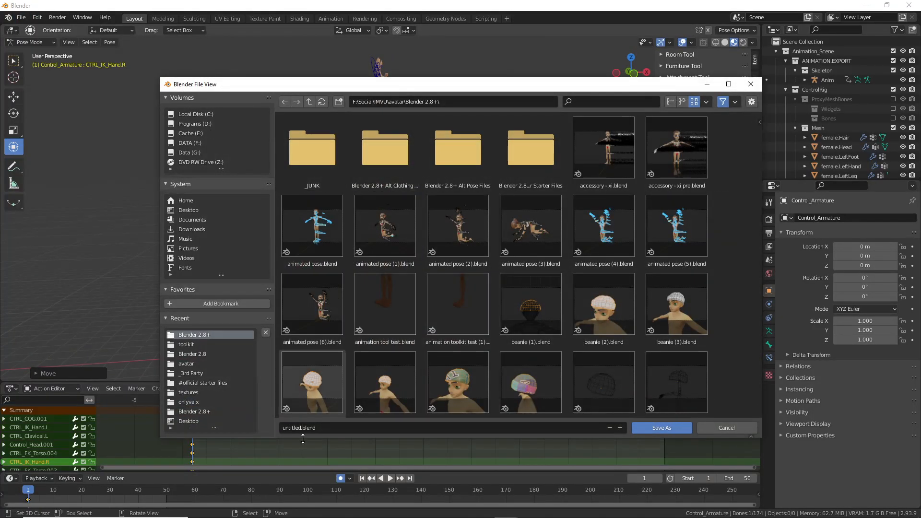
click(324, 427)
key(BackSpace)
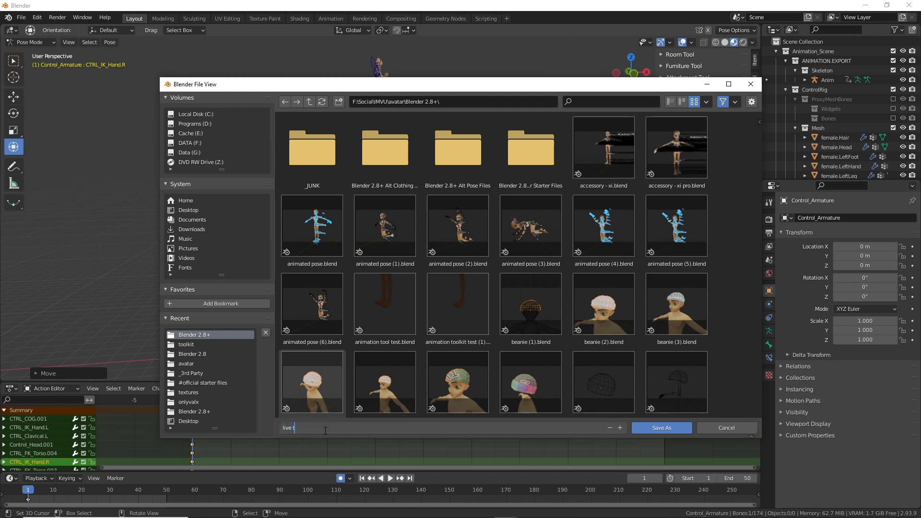
text(live toolkit avatar right stretch)
key(Return)
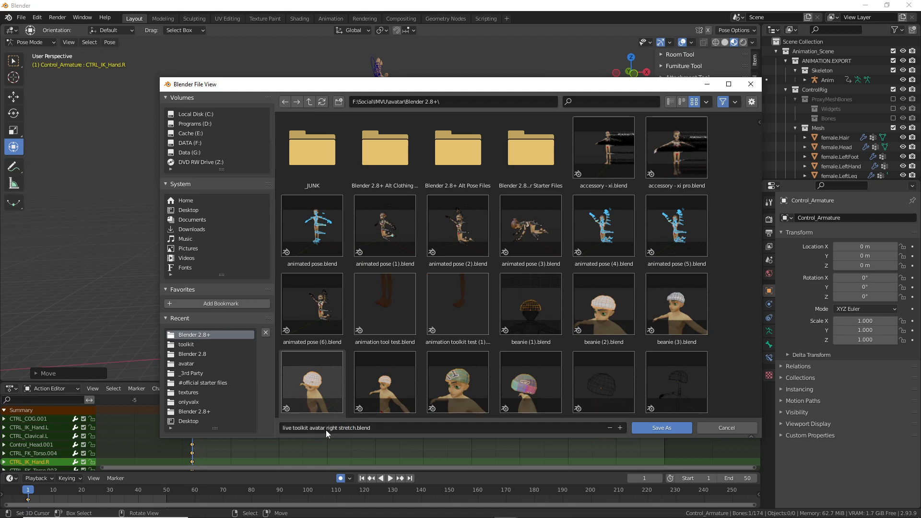
click(667, 427)
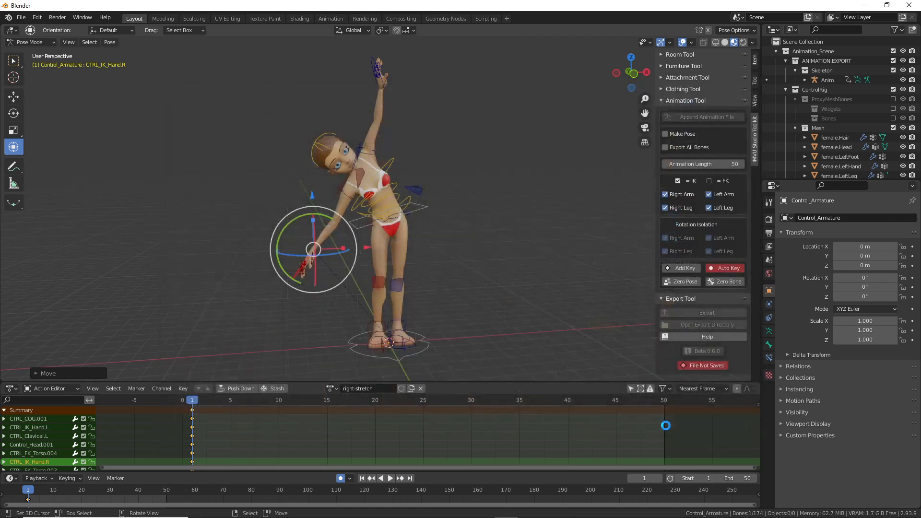
mouse_move(434, 277)
middle_down()
mouse_move(278, 270)
mouse_move(520, 269)
mouse_move(428, 277)
middle_up()
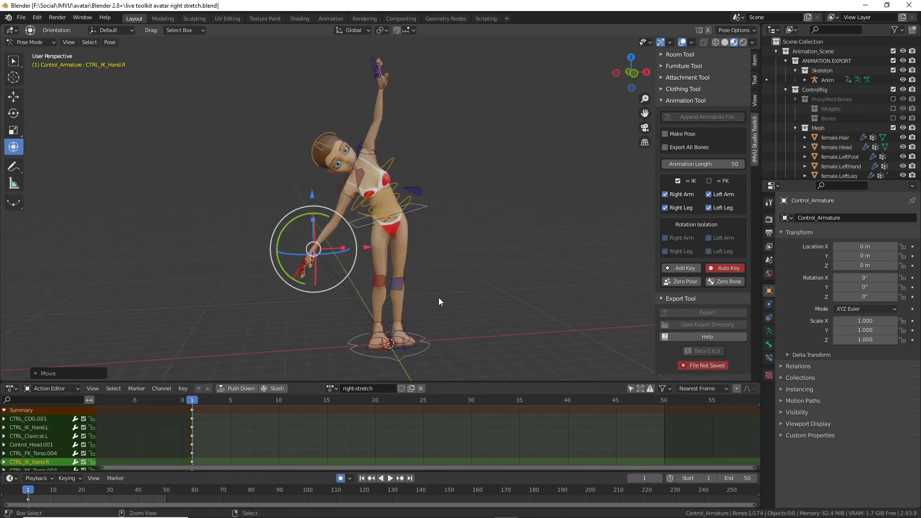
Step: Tick Make Pose and Export All Bones in the IMVU Studio Toolkit Animation Tool
drag(680, 316, 695, 312)
mouse_move(658, 156)
mouse_down()
mouse_move(725, 159)
mouse_move(680, 120)
mouse_move(656, 156)
mouse_move(642, 147)
mouse_up()
click(666, 134)
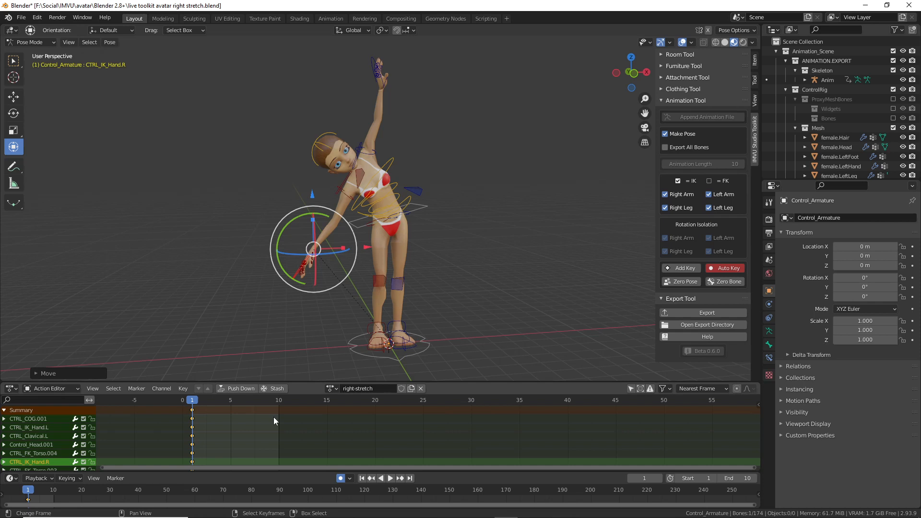
mouse_move(485, 310)
middle_down()
mouse_move(345, 307)
mouse_move(547, 310)
mouse_move(452, 306)
mouse_move(478, 311)
middle_up()
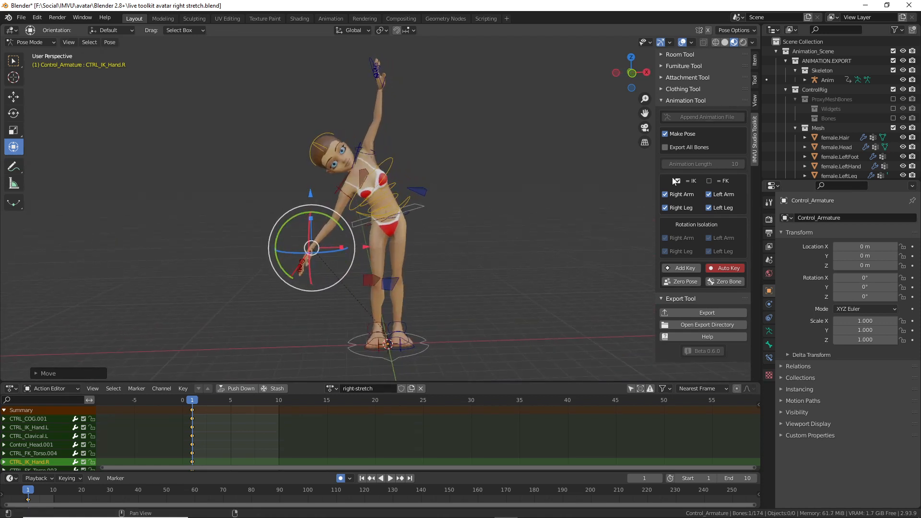
drag(656, 157, 710, 157)
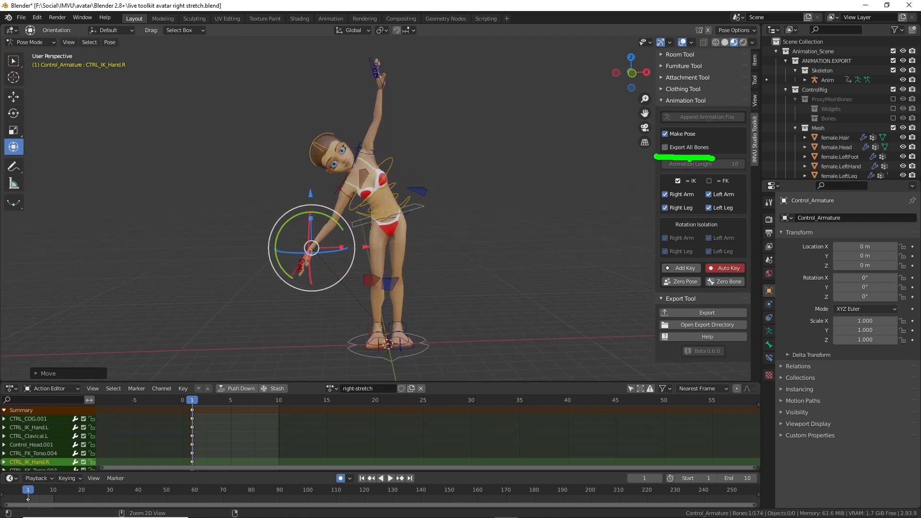
click(665, 148)
mouse_move(383, 246)
middle_down()
mouse_move(470, 250)
mouse_move(399, 252)
middle_up()
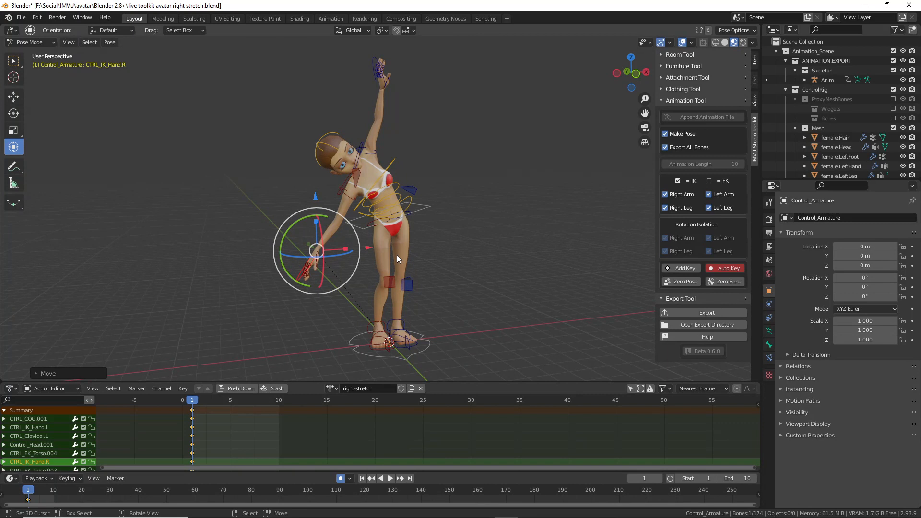
Step: Save the blend file with File > Save
click(21, 17)
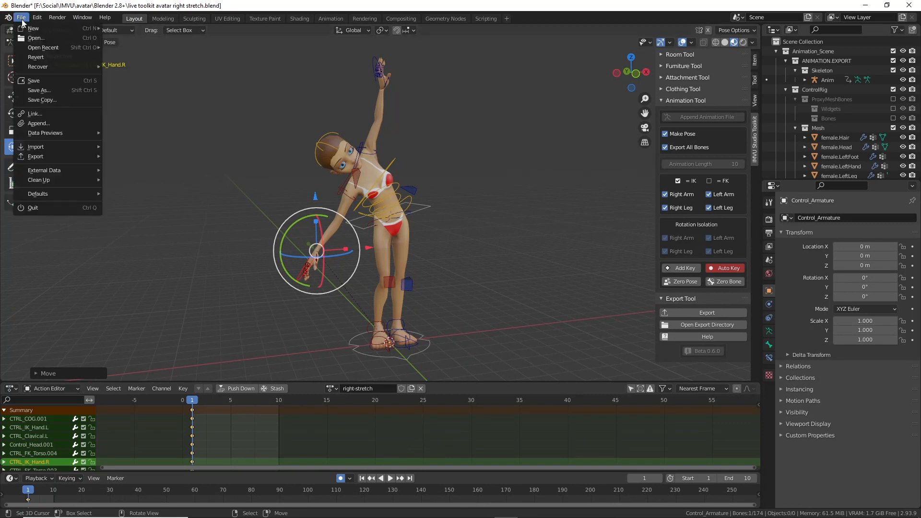
click(31, 80)
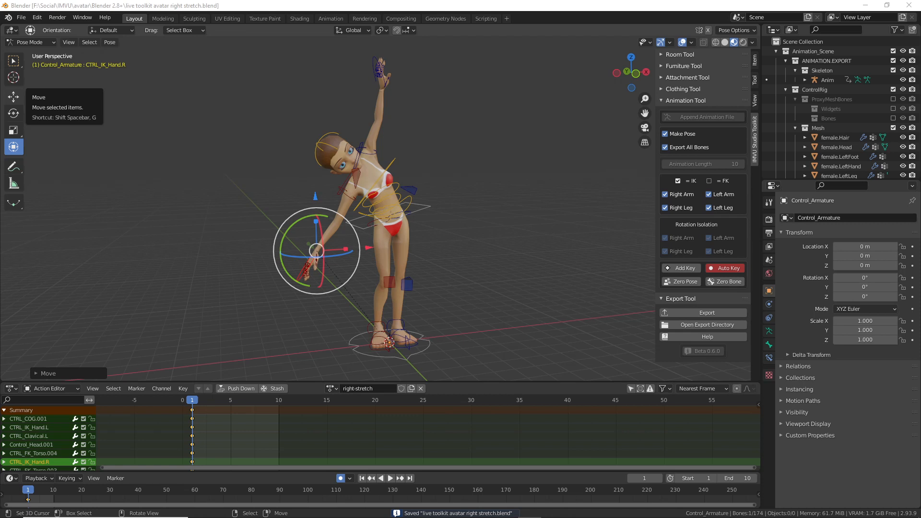
mouse_move(434, 238)
middle_down()
mouse_move(312, 240)
mouse_move(429, 240)
middle_up()
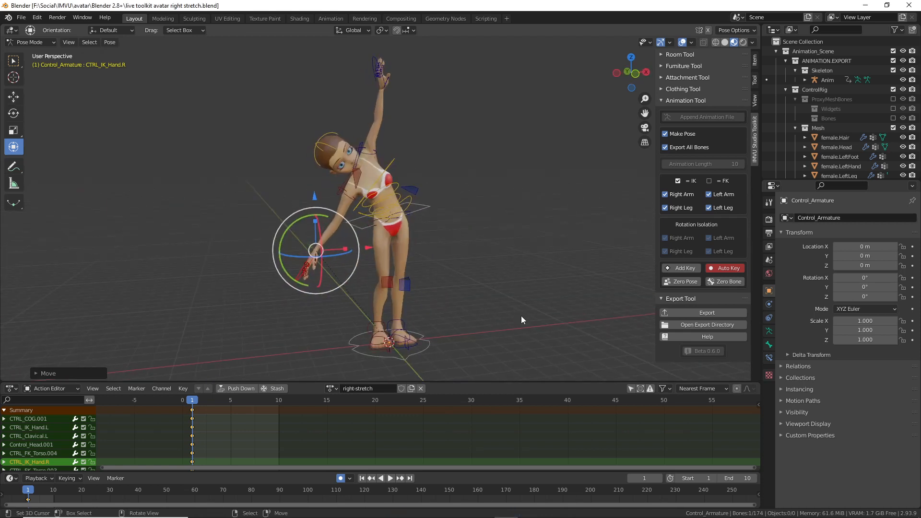
Step: Export the right-stretch pose from the Export Tool panel and return to IMVU Studio
drag(682, 320, 747, 325)
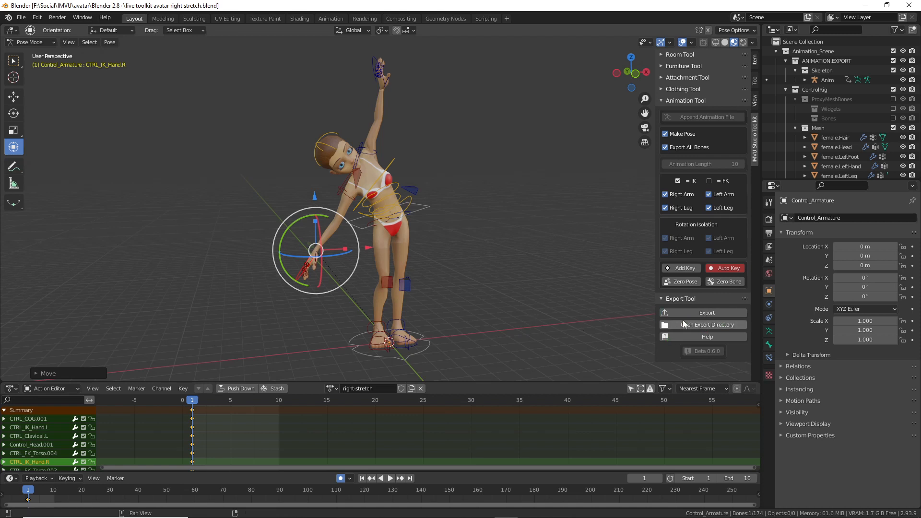
click(707, 313)
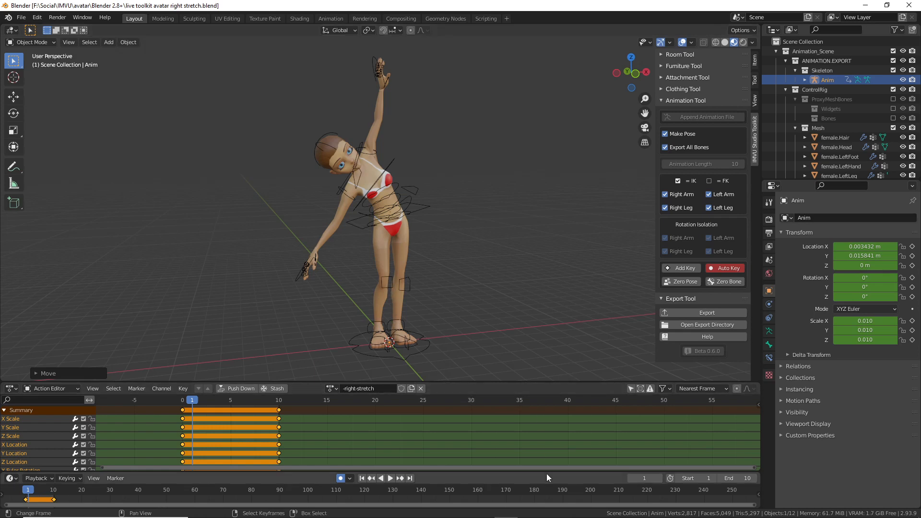
click(575, 510)
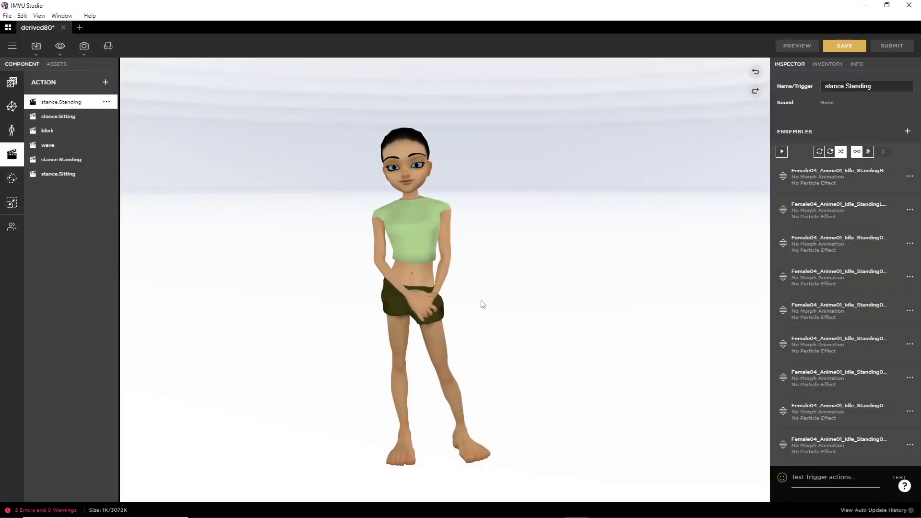
Step: Choose Import FBX from IMVU Studio's Import toolbar menu
drag(385, 289, 408, 305)
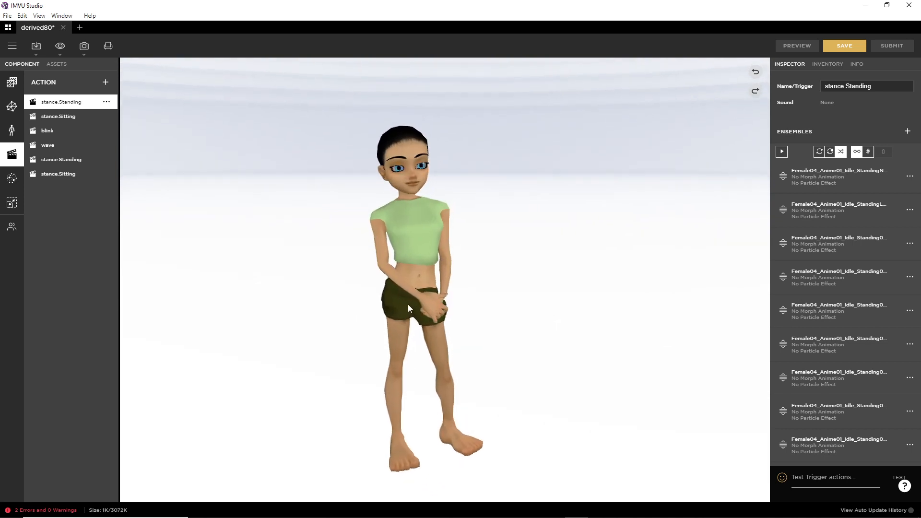
click(36, 48)
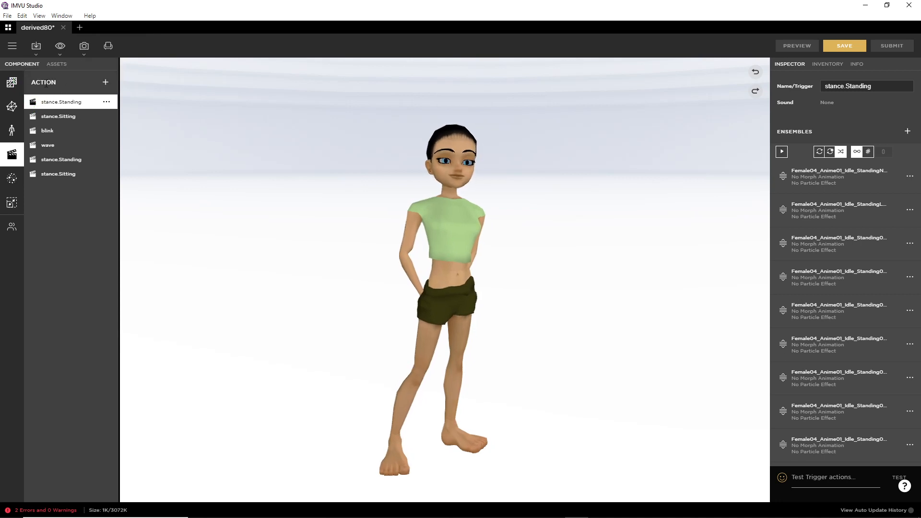
click(36, 46)
click(40, 82)
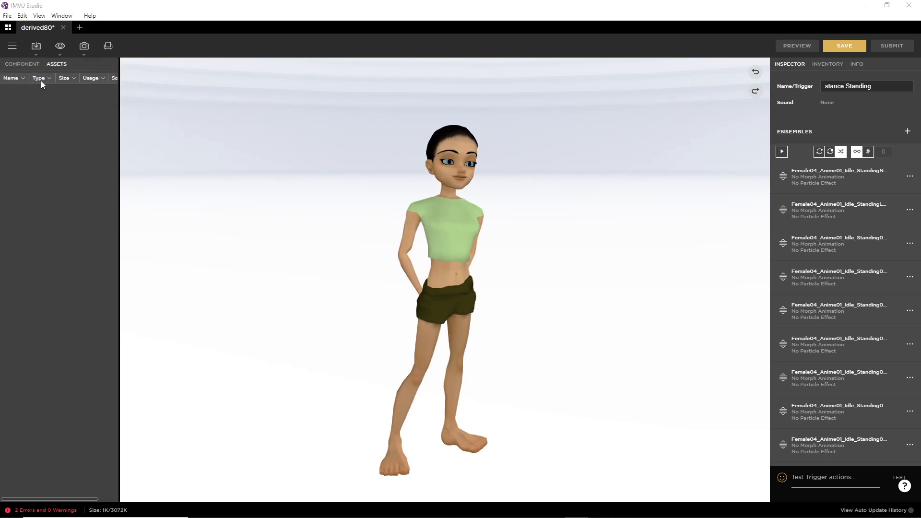
Step: Select 'live toolkit avatar right stretch.fbx' in the file picker and open it for import
scroll(389, 235, down, 5)
scroll(390, 235, down, 15)
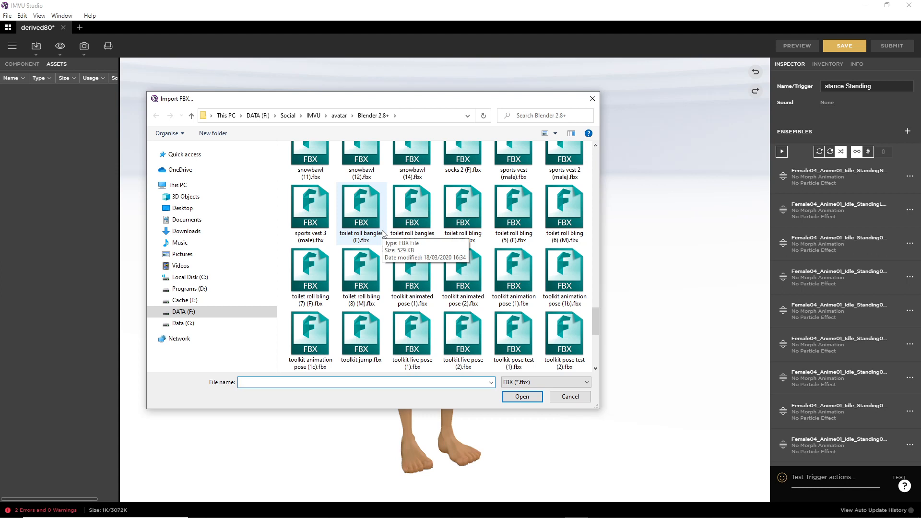
scroll(383, 234, down, 5)
scroll(383, 234, up, 3)
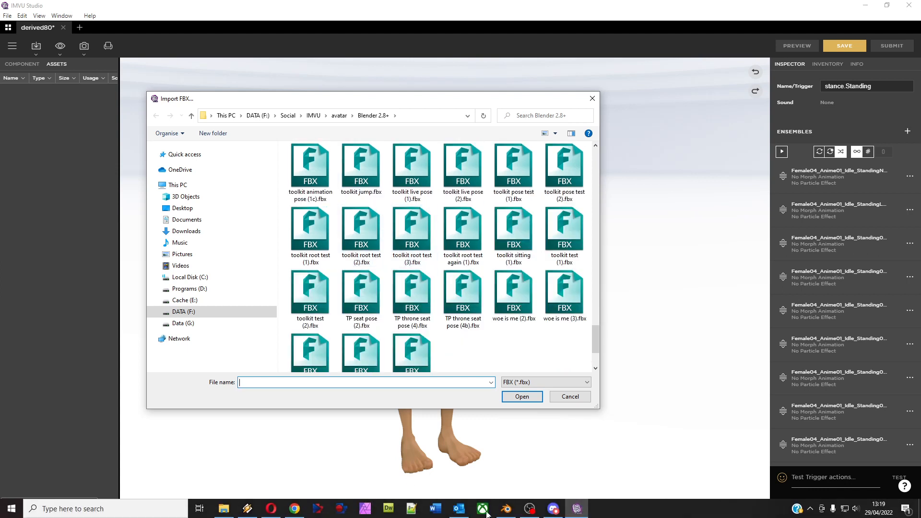
click(507, 508)
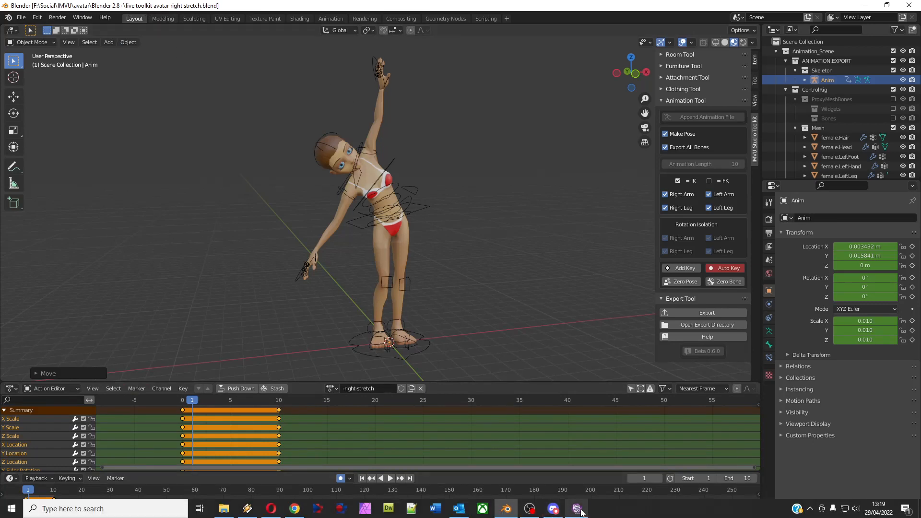
click(577, 509)
scroll(441, 237, up, 5)
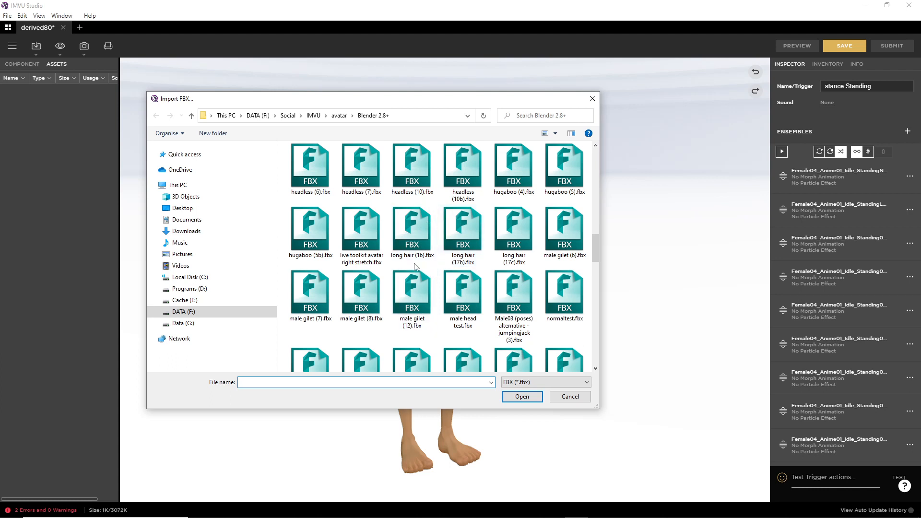
scroll(411, 230, up, 5)
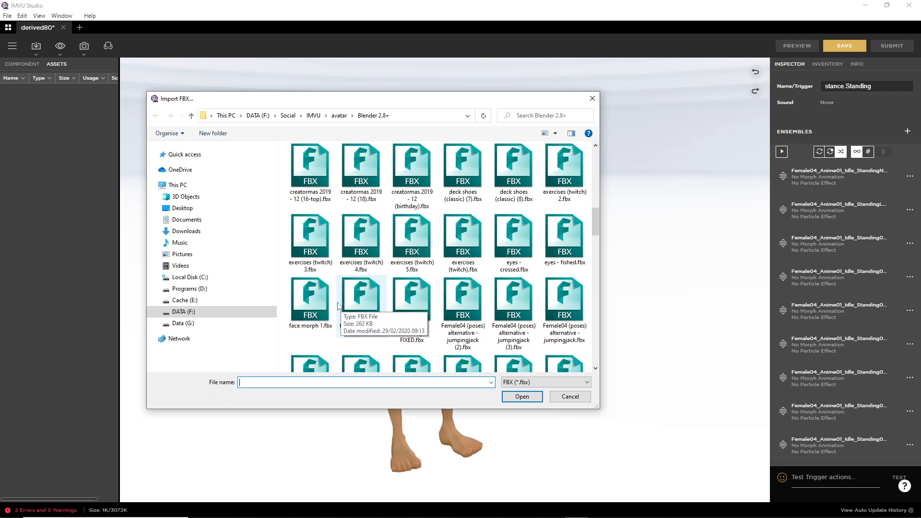
scroll(342, 307, down, 2)
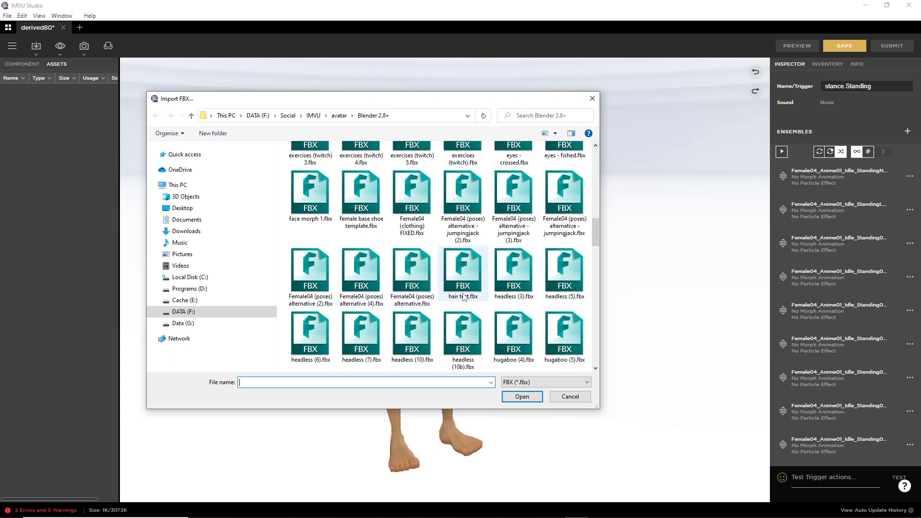
scroll(432, 310, down, 3)
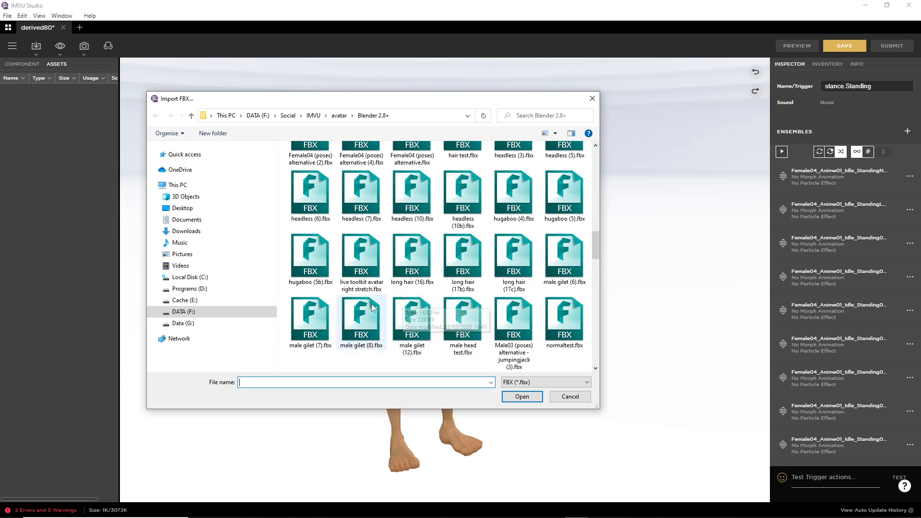
click(362, 251)
mouse_move(355, 253)
mouse_down()
mouse_move(365, 253)
mouse_move(345, 271)
mouse_up()
mouse_move(512, 394)
mouse_down()
mouse_move(512, 417)
mouse_move(512, 388)
mouse_up()
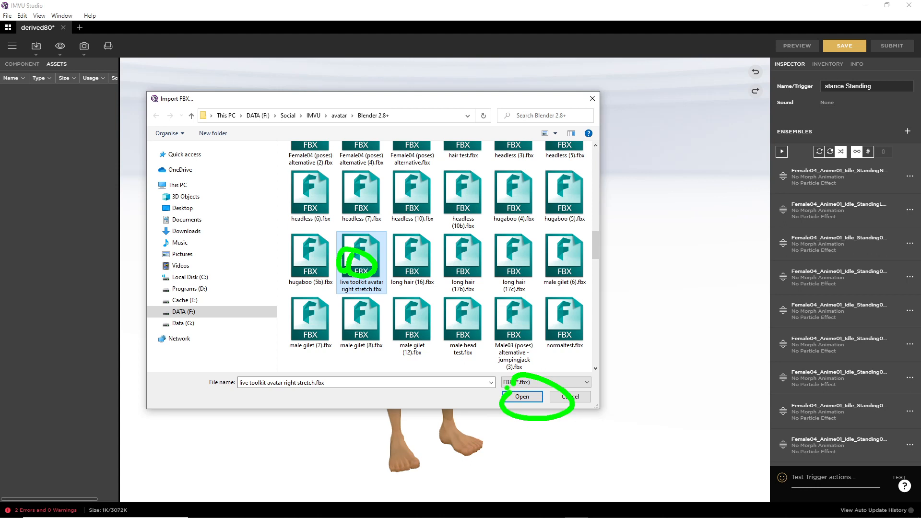
key(Escape)
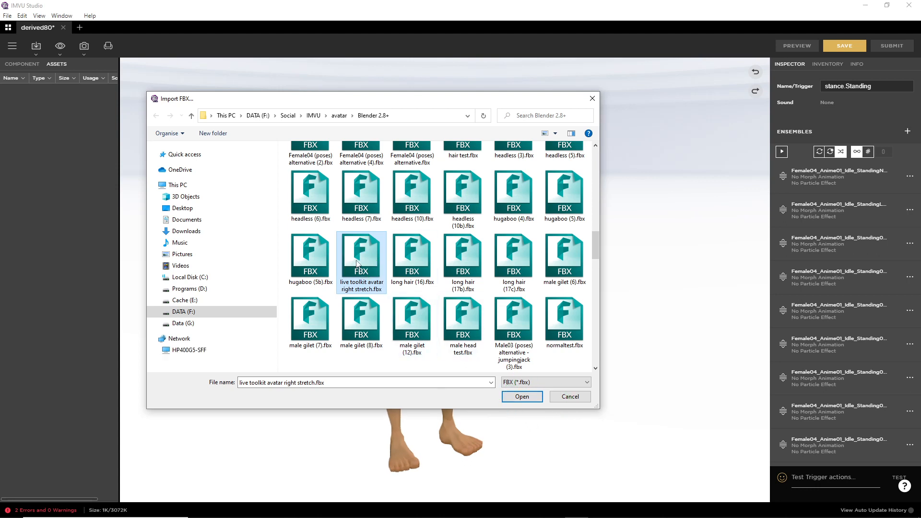
click(507, 397)
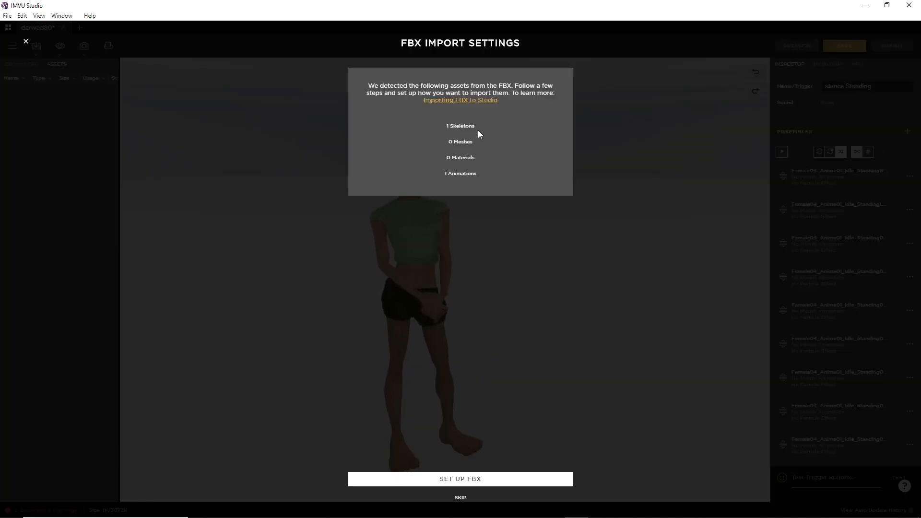
Step: Go through SET UP FBX, NEXT twice, REVIEW and IMPORT to bring in Anim--right-stretch
drag(488, 134, 506, 156)
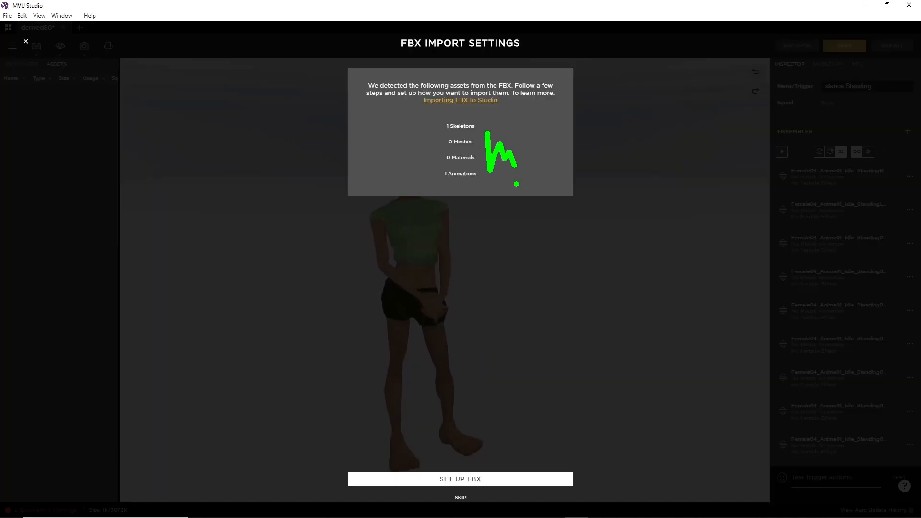
click(461, 480)
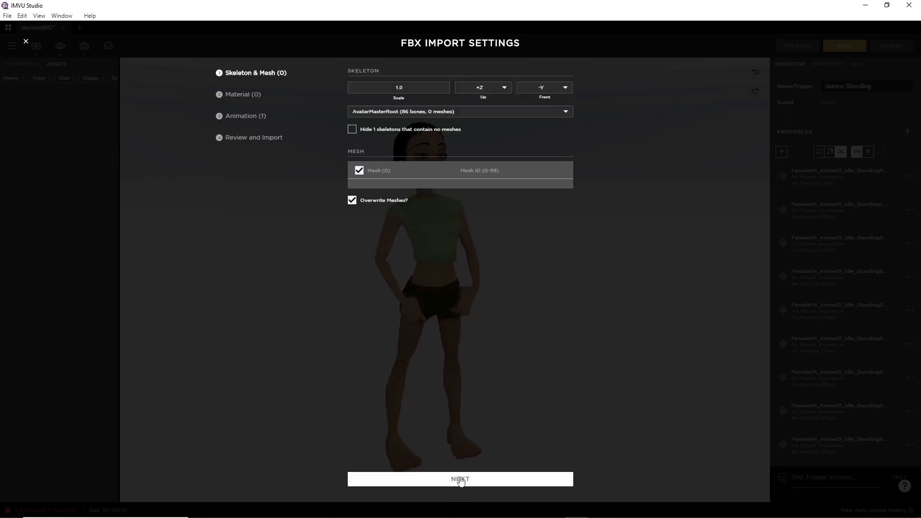
key(ctrl+2)
mouse_move(578, 124)
mouse_down()
mouse_move(585, 135)
mouse_move(630, 79)
mouse_up()
drag(593, 180, 625, 156)
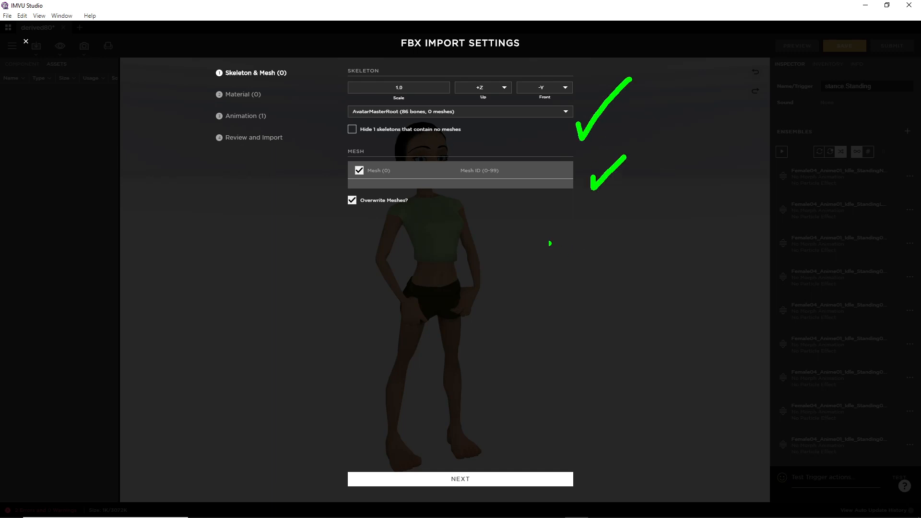
key(Escape)
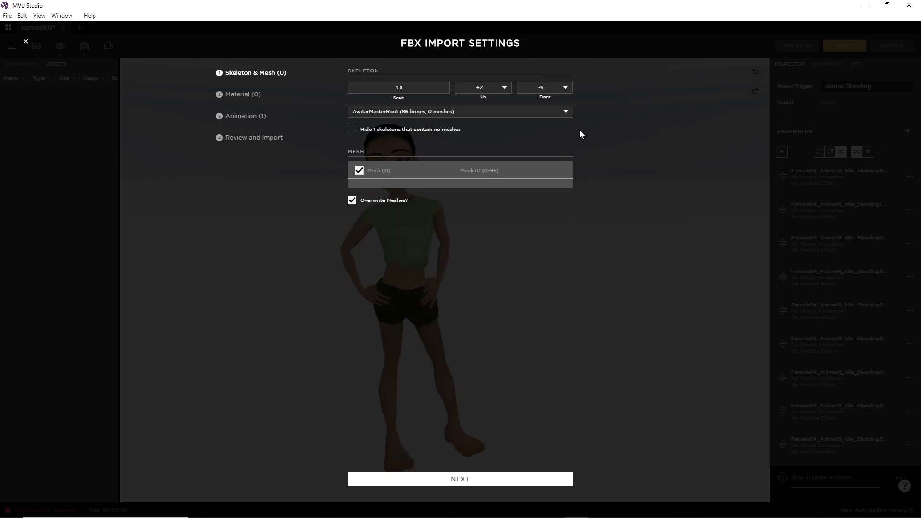
click(460, 480)
click(461, 481)
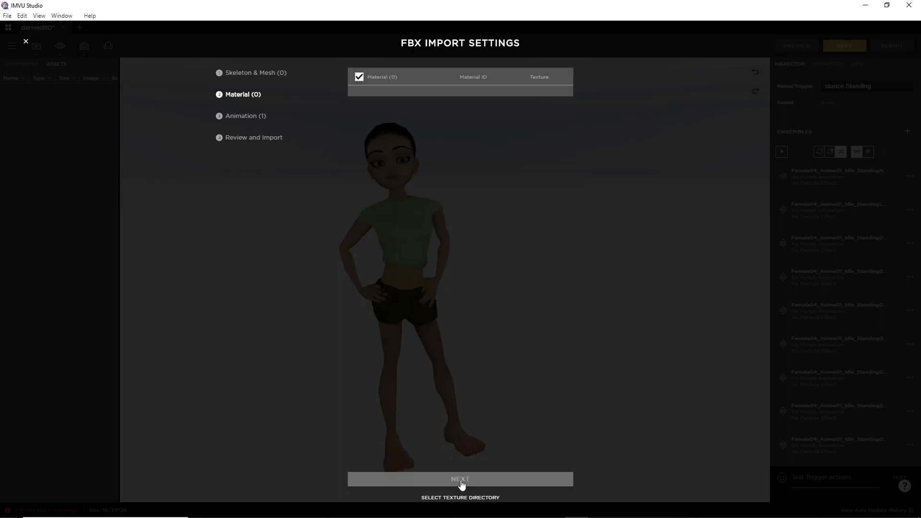
key(ctrl+2)
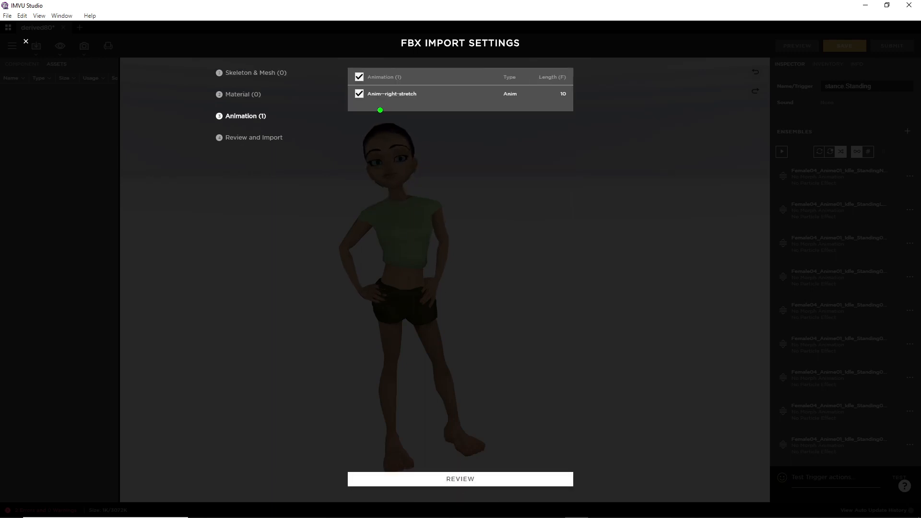
drag(362, 104, 421, 109)
click(462, 480)
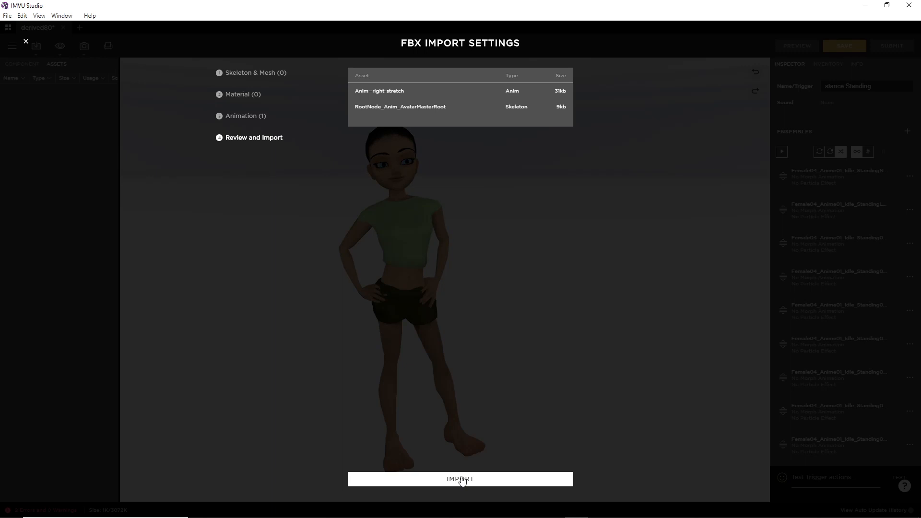
click(460, 479)
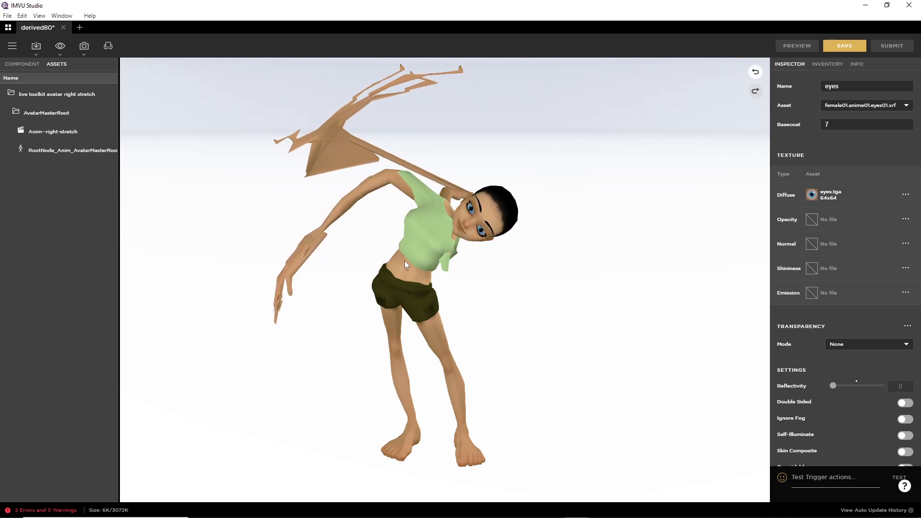
Step: Inspect the distorted right-stretch avatar from the side and show the COMPONENT list
drag(395, 310, 726, 325)
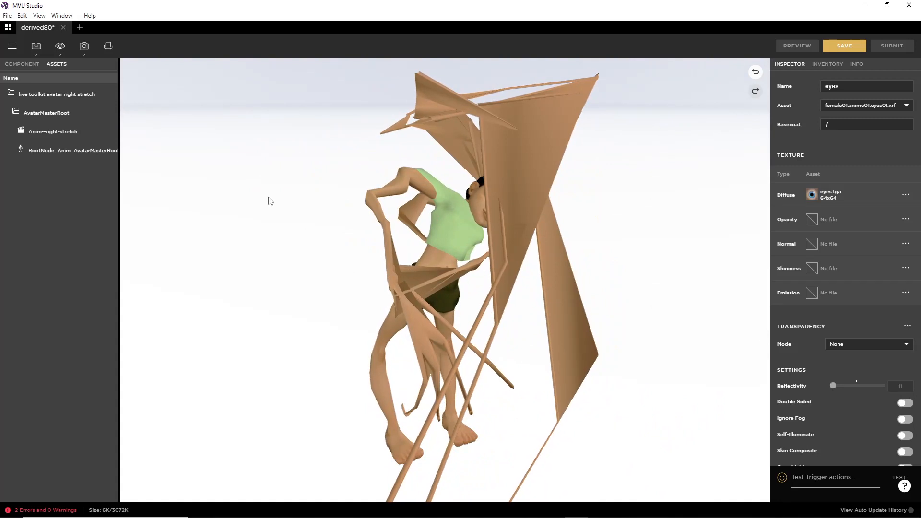
click(84, 93)
drag(8, 73, 47, 73)
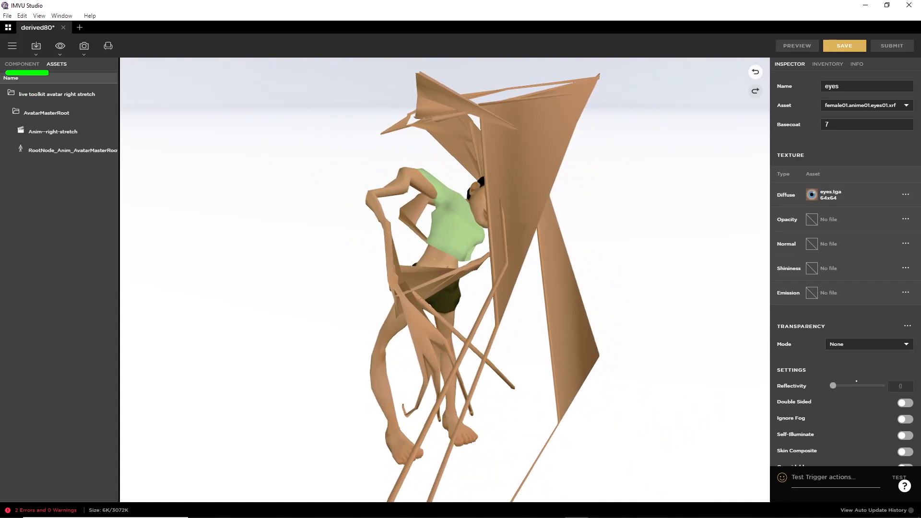
click(21, 63)
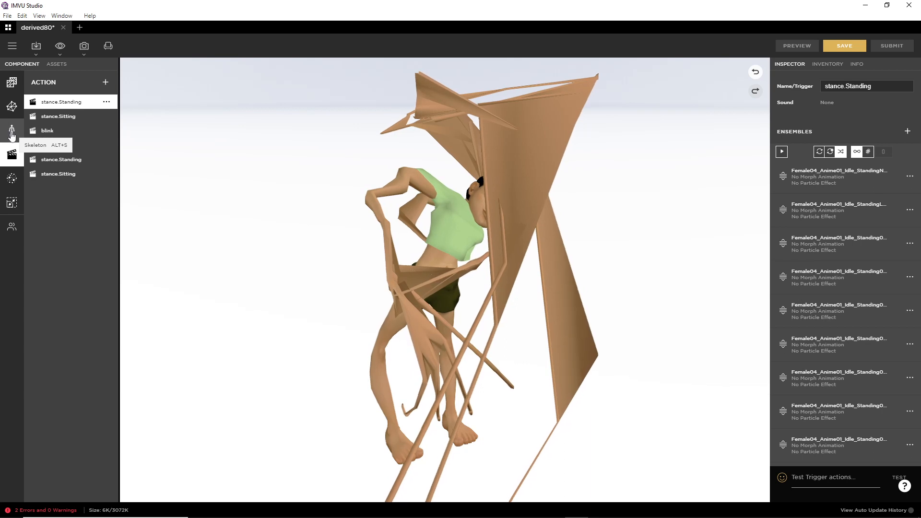
Step: Set the skeleton asset to Female04_Anime01_Skeleton and preview the undistorted avatar
mouse_move(11, 118)
mouse_down()
mouse_move(2, 140)
mouse_move(19, 122)
mouse_up()
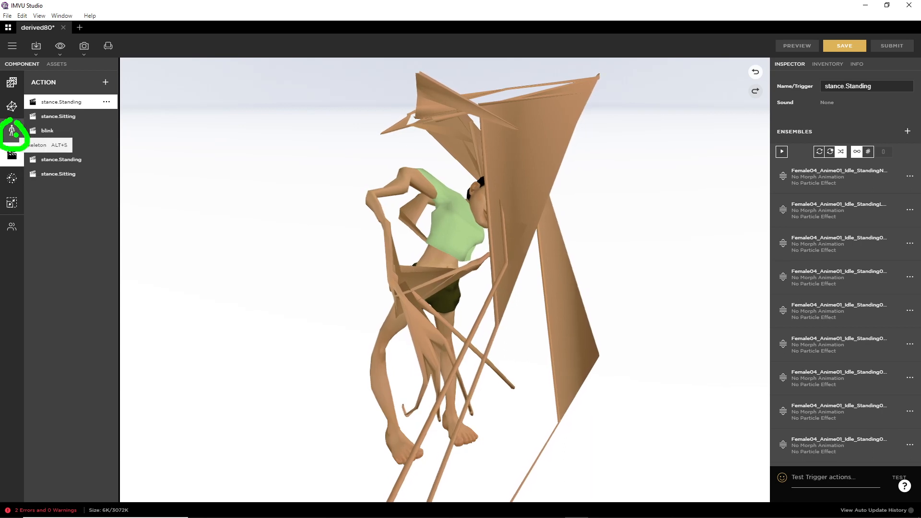
click(12, 130)
mouse_move(66, 116)
mouse_down()
mouse_move(36, 115)
mouse_move(72, 119)
mouse_up()
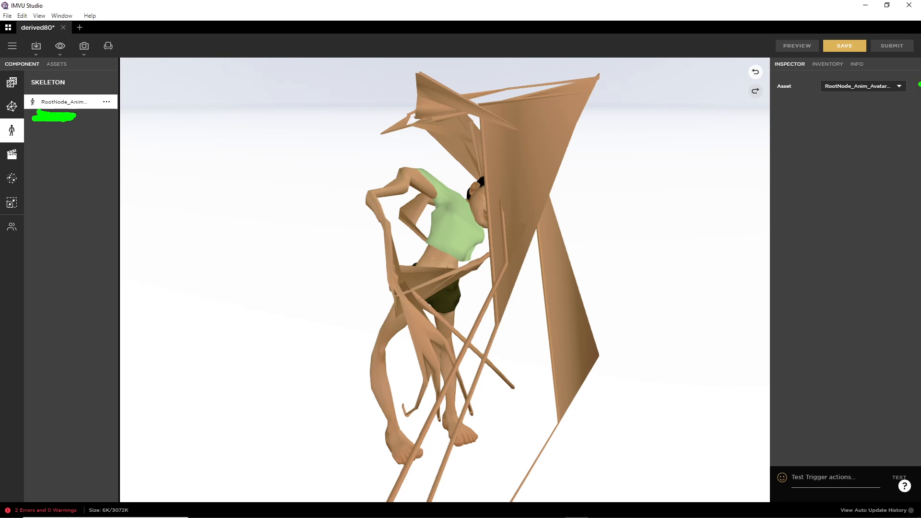
mouse_move(762, 102)
mouse_down()
mouse_move(900, 102)
mouse_move(876, 150)
mouse_move(892, 121)
mouse_up()
key(Escape)
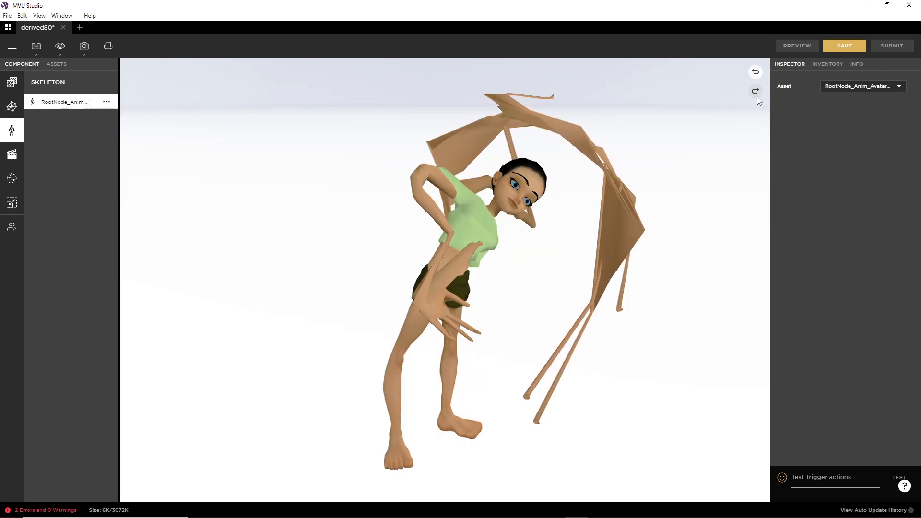
click(862, 87)
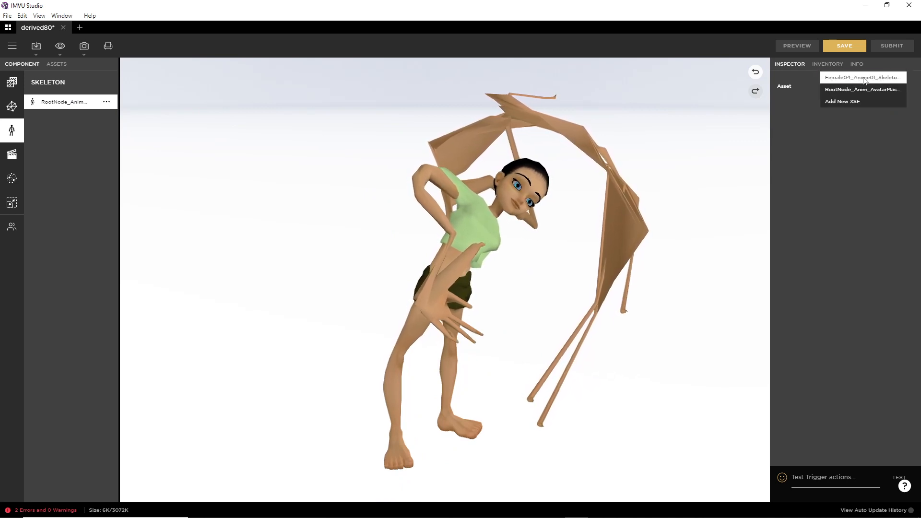
click(857, 78)
click(794, 47)
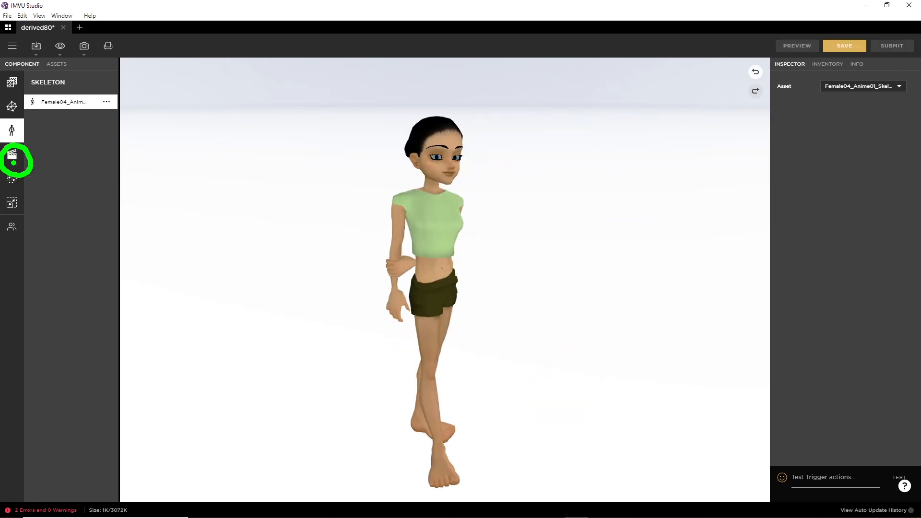
Step: Open the Configure settings of the first stance.Standing ensemble from the Action list
click(12, 154)
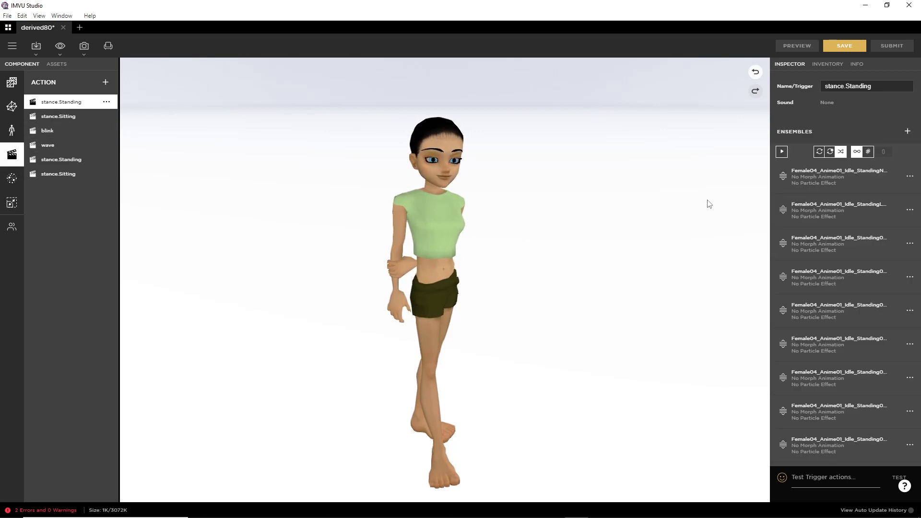
mouse_move(903, 169)
mouse_down()
mouse_move(908, 191)
mouse_move(906, 164)
mouse_up()
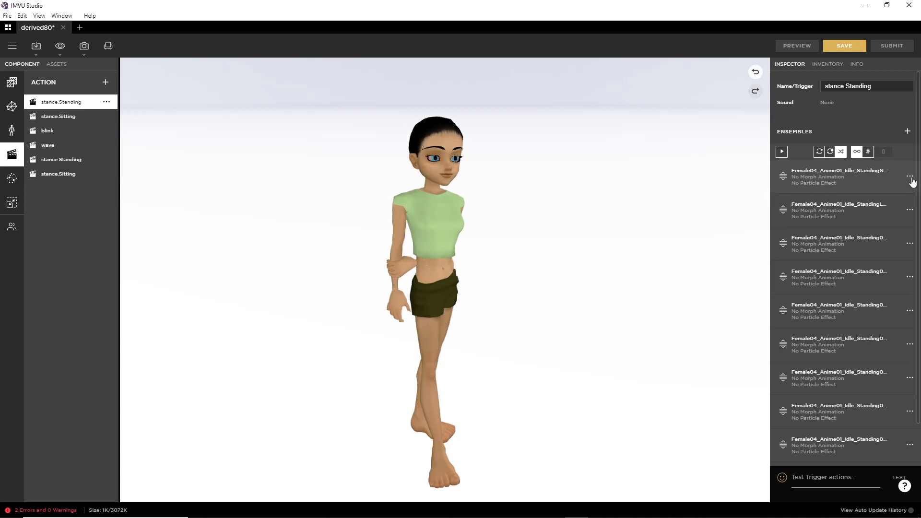
click(910, 176)
drag(847, 196, 882, 198)
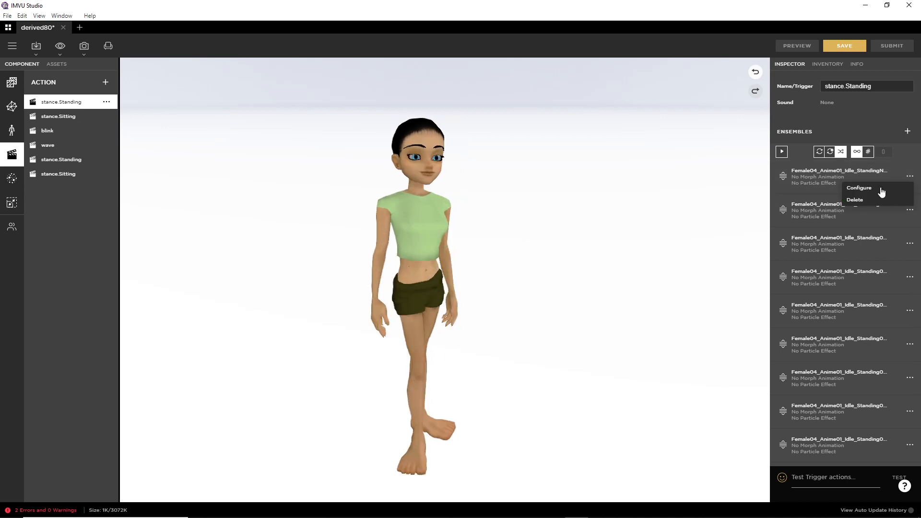
click(864, 188)
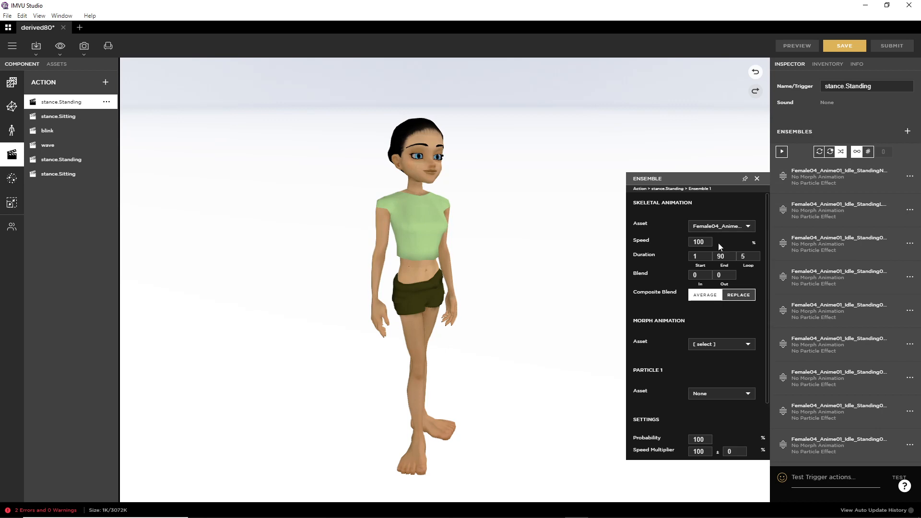
Step: Set its skeletal animation to Anim--right-stretch.xaf, End duration to 2, with REPLACE blending
click(718, 225)
scroll(719, 224, down, 3)
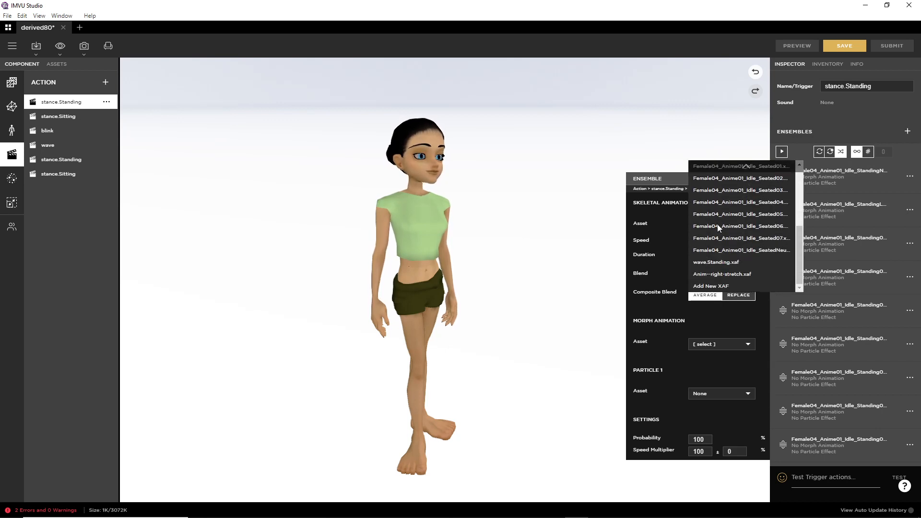
click(721, 279)
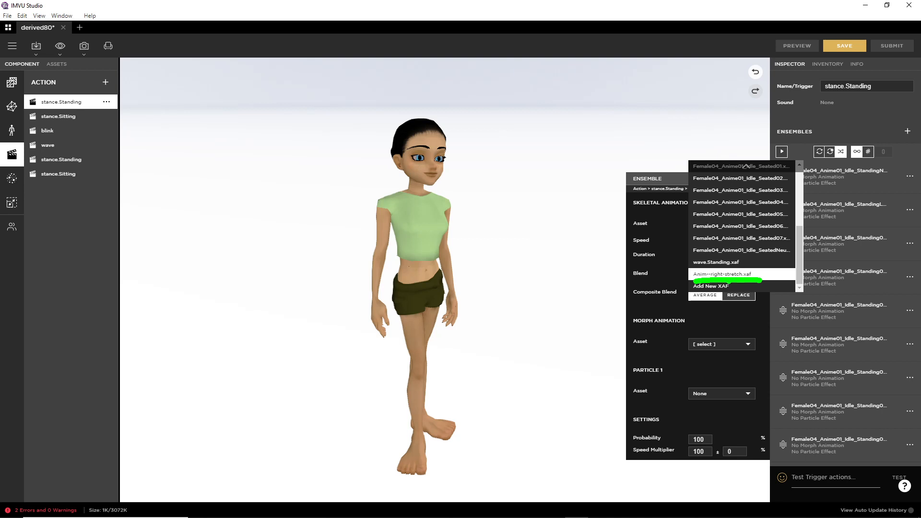
click(724, 274)
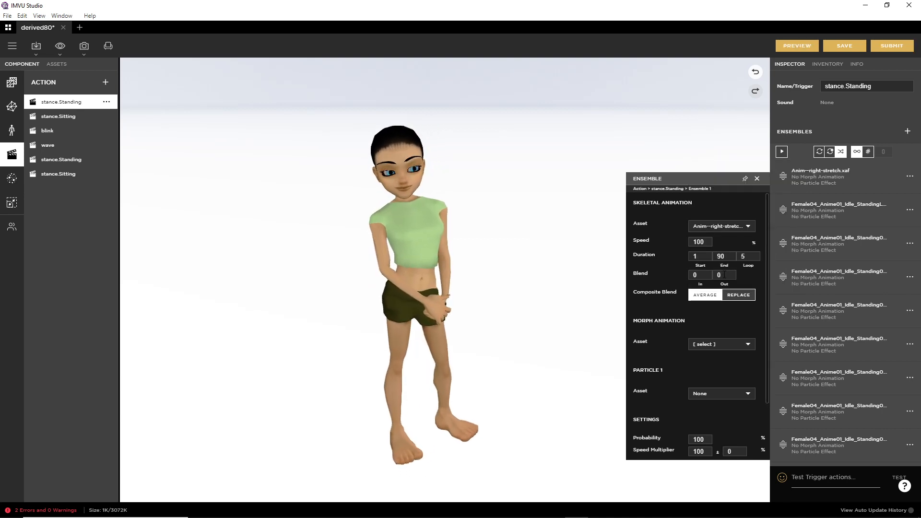
click(713, 256)
text(2)
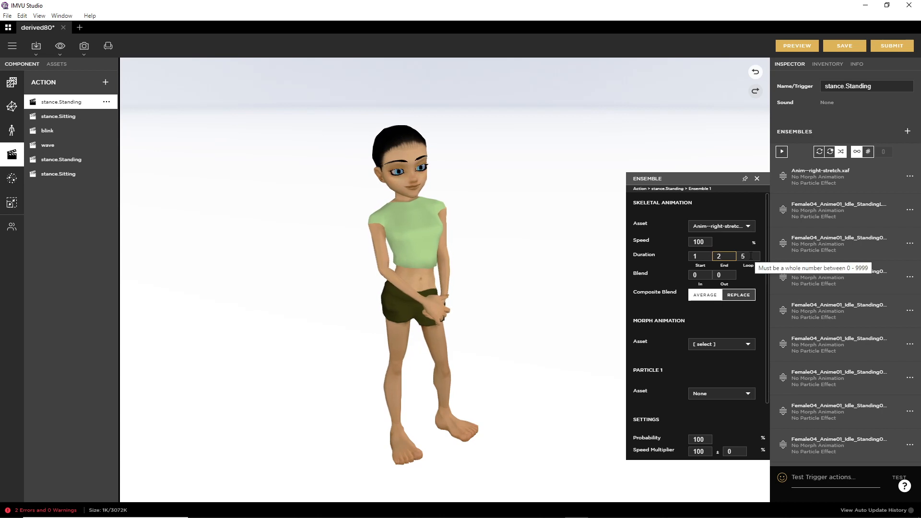
click(738, 297)
scroll(708, 311, down, 1)
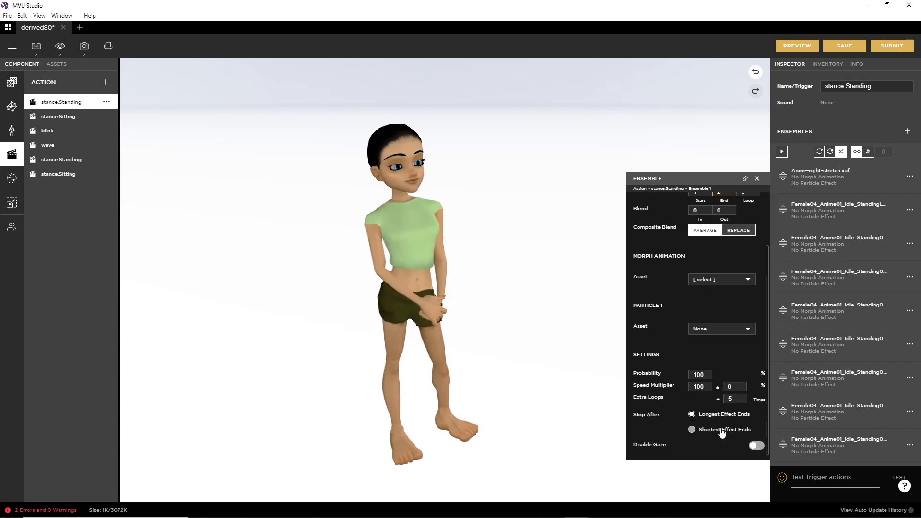
scroll(723, 265, up, 1)
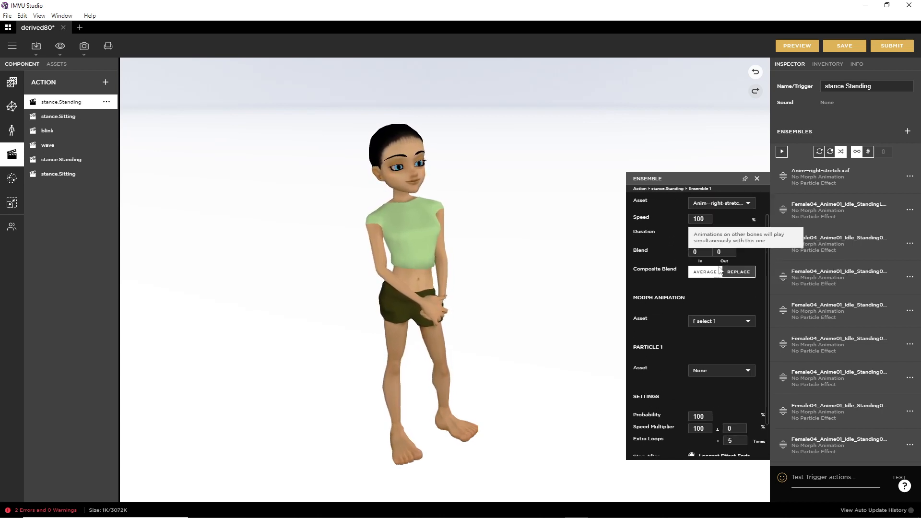
Step: Preview the new stance, then give the second ensemble Anim--right-stretch.xaf with replace blending
click(799, 46)
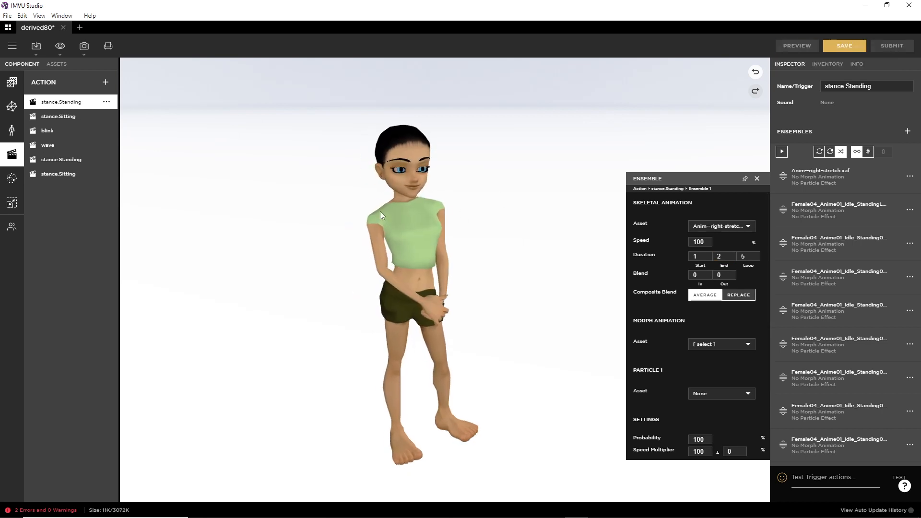
click(911, 211)
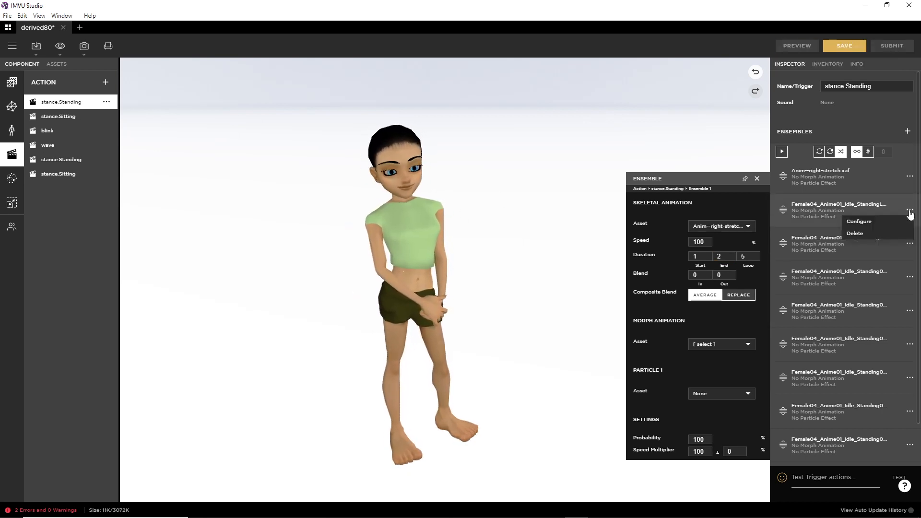
click(864, 222)
click(725, 259)
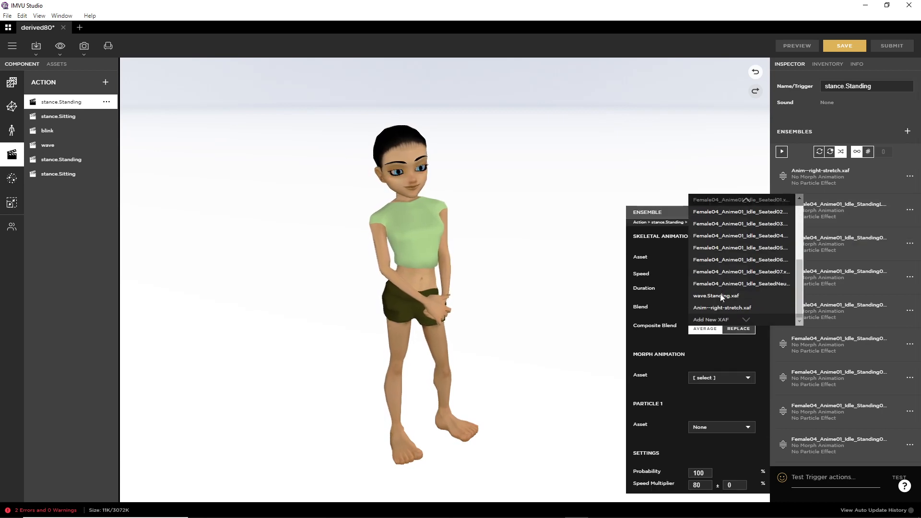
click(726, 309)
click(726, 331)
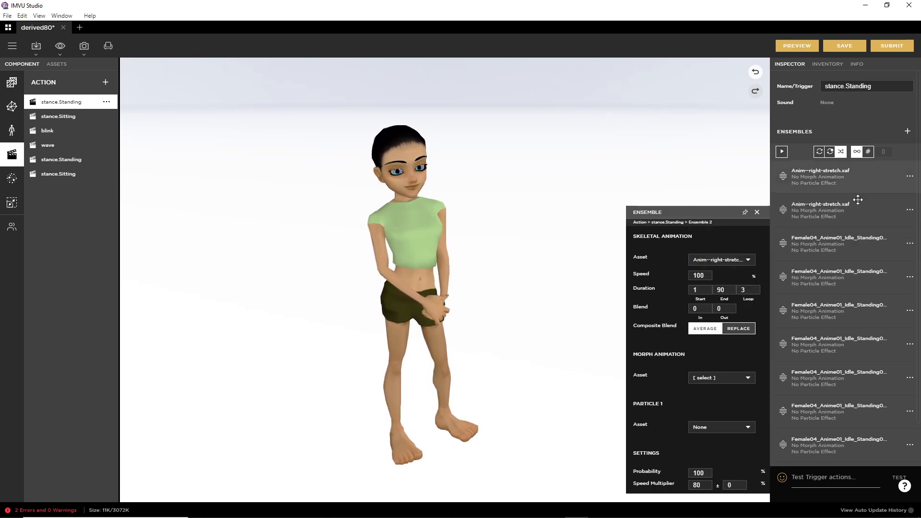
Step: Assign Anim--right-stretch.xaf to the third and fourth stance.Standing ensembles
click(911, 244)
click(869, 256)
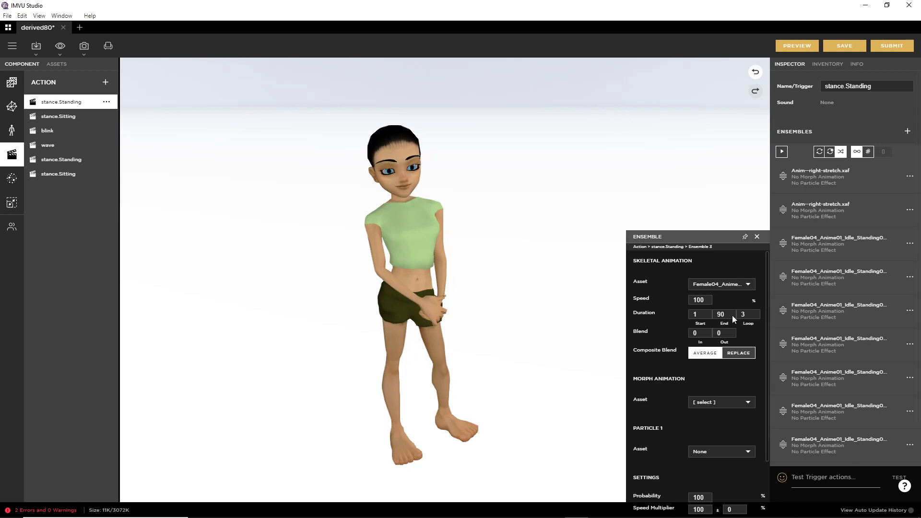
click(707, 284)
scroll(719, 328, down, 2)
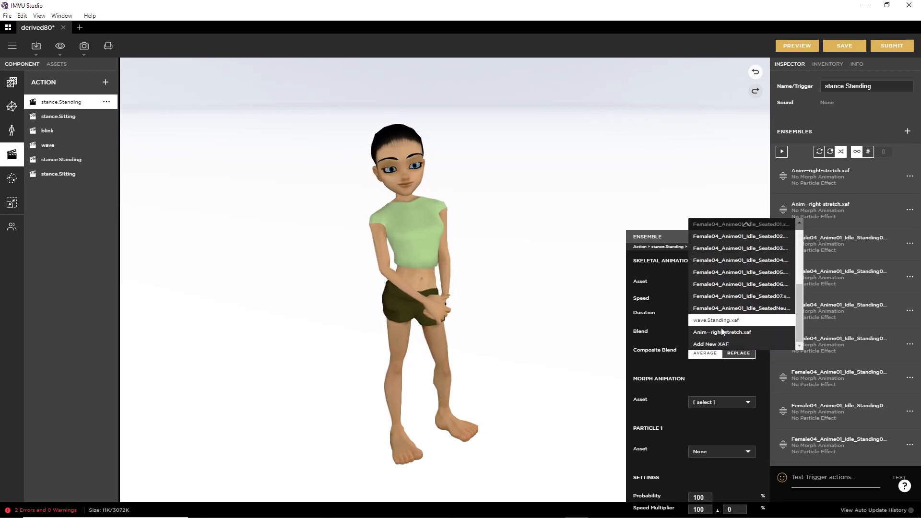
click(721, 332)
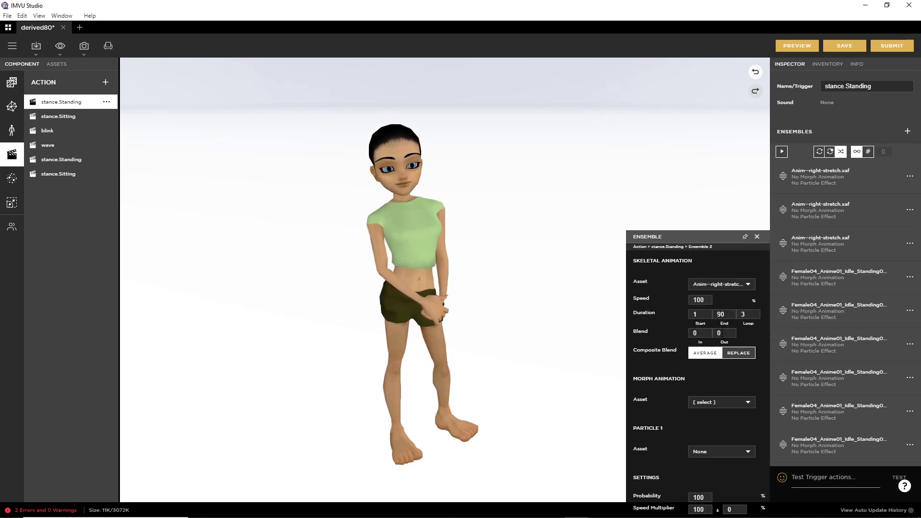
click(910, 278)
click(868, 289)
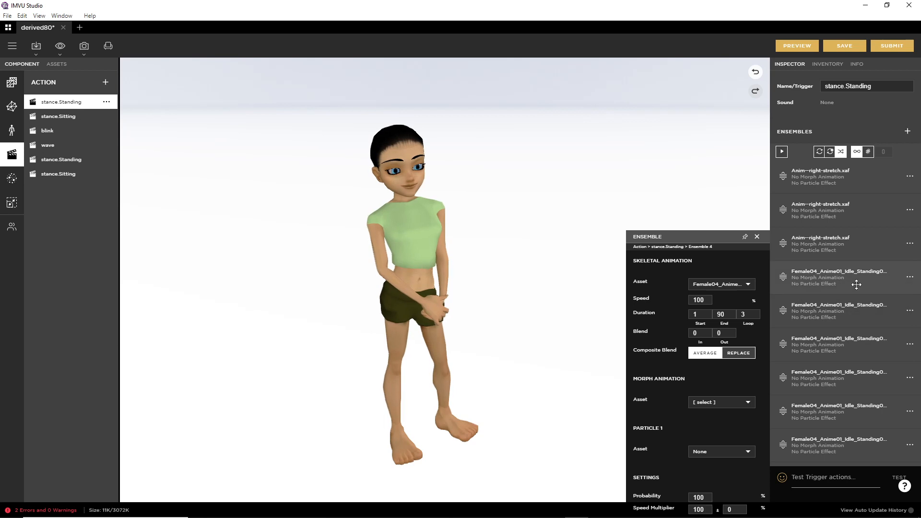
click(715, 284)
scroll(716, 307, down, 2)
click(718, 332)
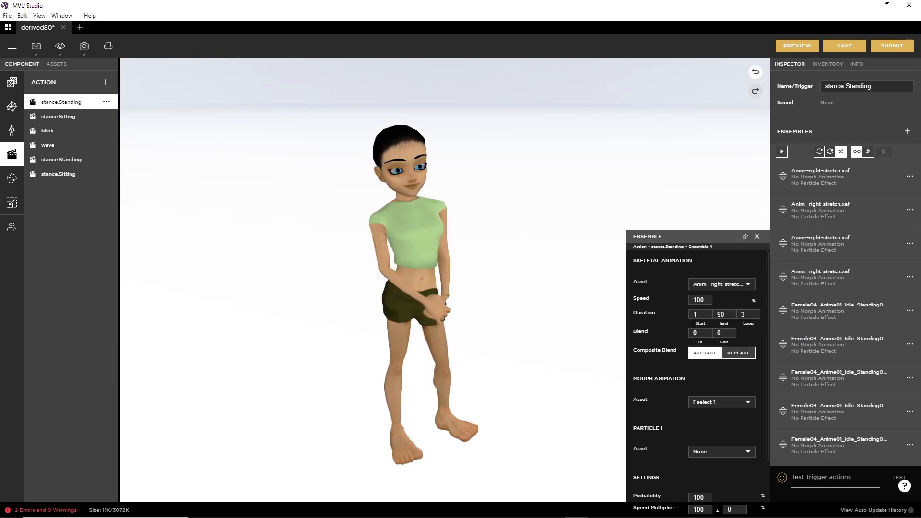
Step: Assign Anim--right-stretch.xaf to the fifth and sixth stance.Standing ensembles
click(910, 311)
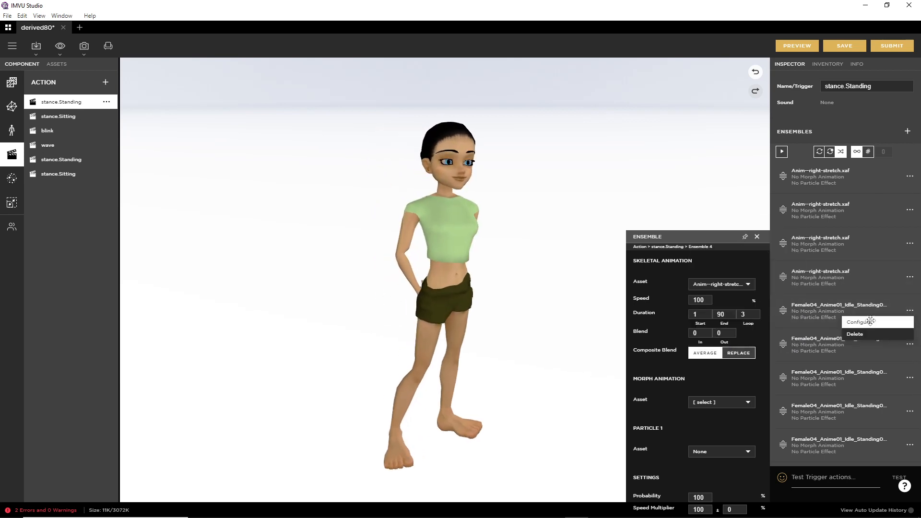
click(867, 323)
click(720, 284)
scroll(717, 307, down, 2)
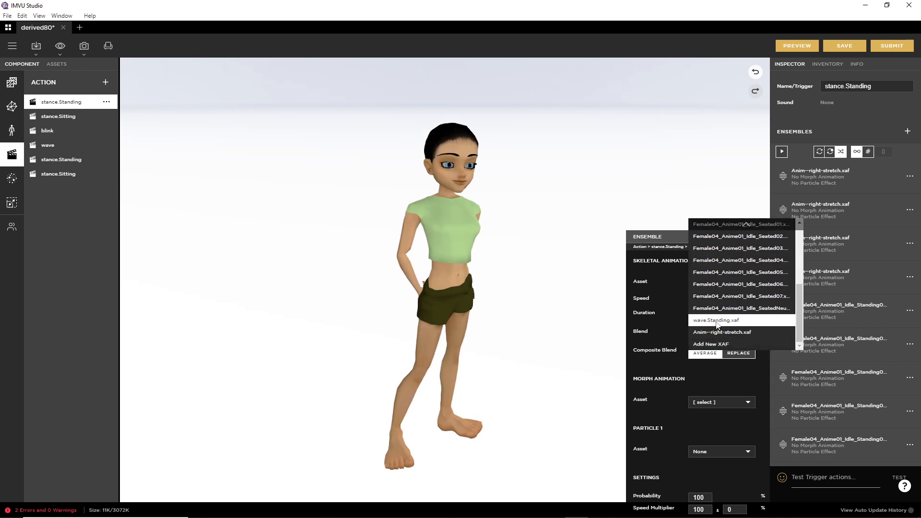
click(719, 332)
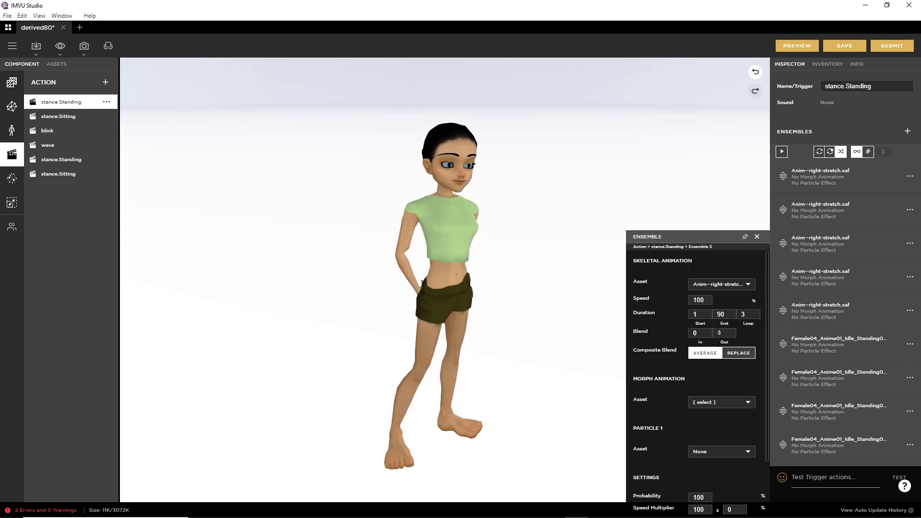
click(910, 345)
click(859, 357)
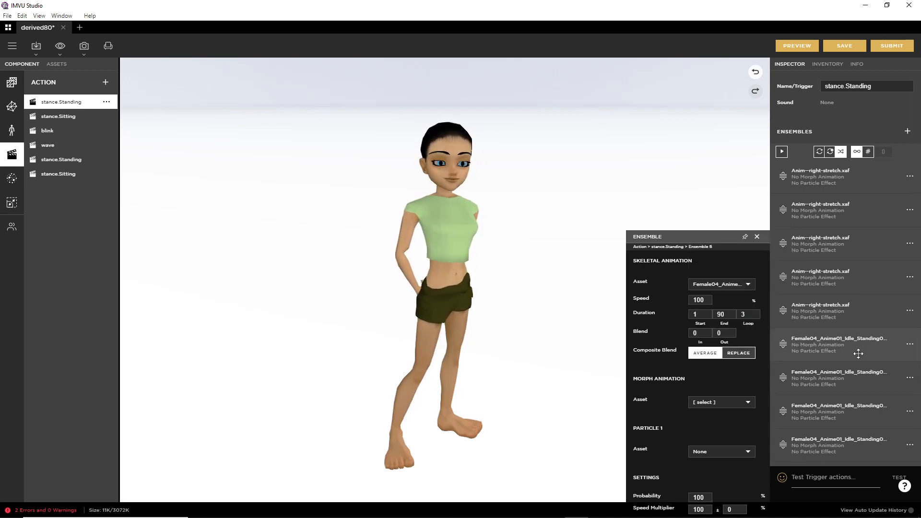
click(721, 284)
scroll(720, 326, down, 3)
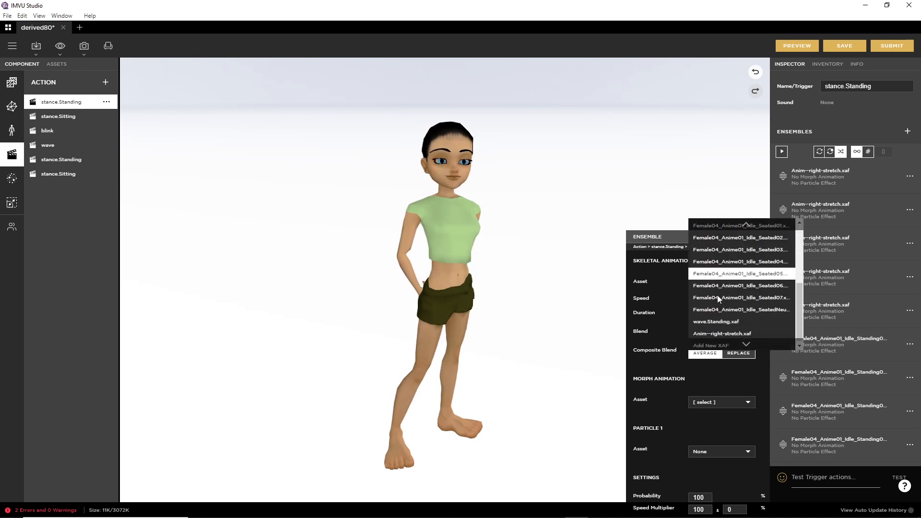
click(719, 333)
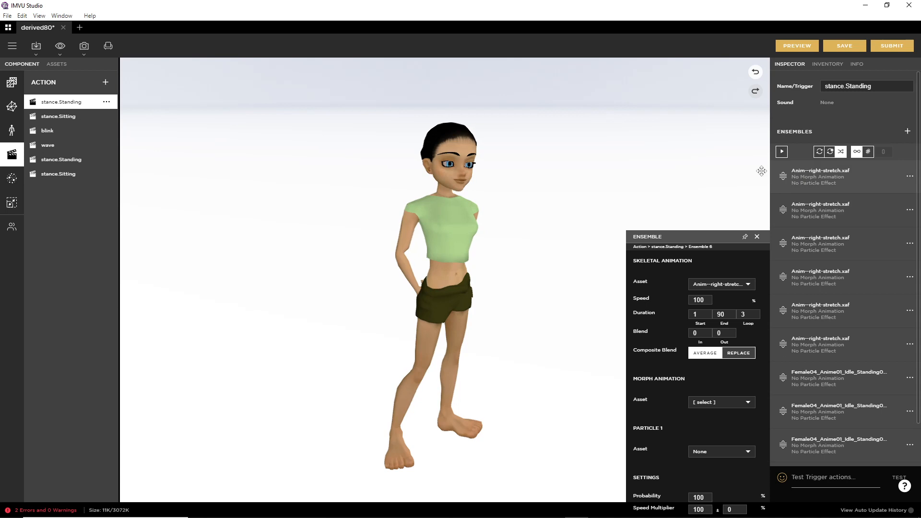
mouse_move(738, 175)
mouse_down()
mouse_move(755, 180)
mouse_move(745, 211)
mouse_up()
drag(747, 224, 747, 224)
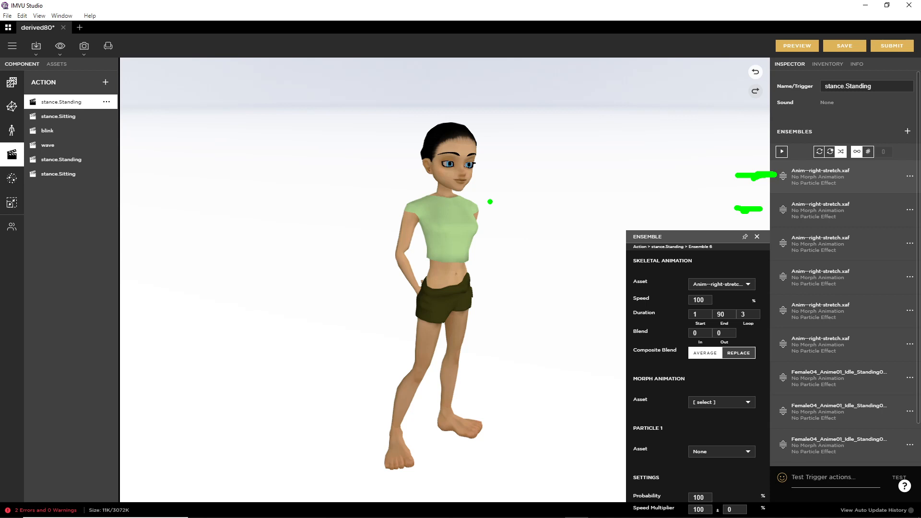
mouse_move(496, 196)
mouse_down()
mouse_move(490, 250)
mouse_move(512, 231)
mouse_up()
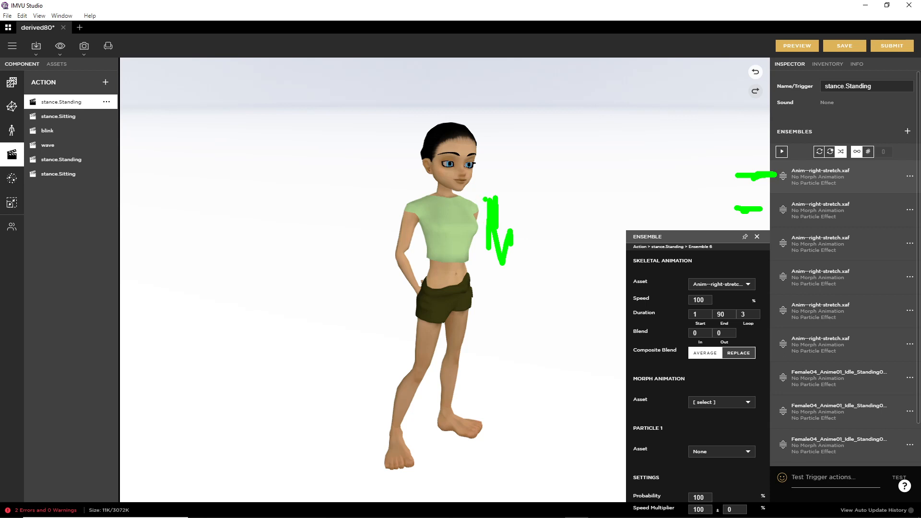
drag(762, 161, 772, 191)
drag(527, 216, 722, 245)
drag(706, 226, 699, 267)
drag(724, 314, 756, 301)
drag(725, 343, 766, 340)
drag(731, 399, 777, 394)
drag(727, 431, 763, 438)
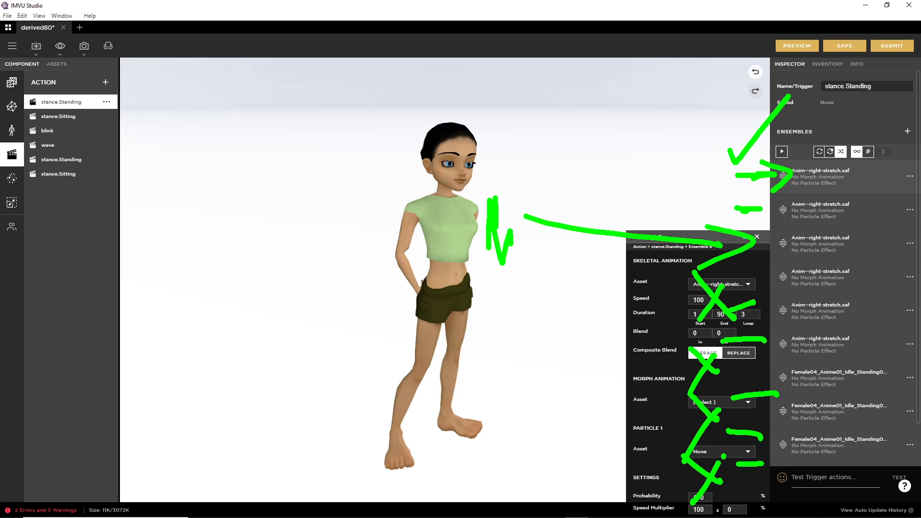
key(Escape)
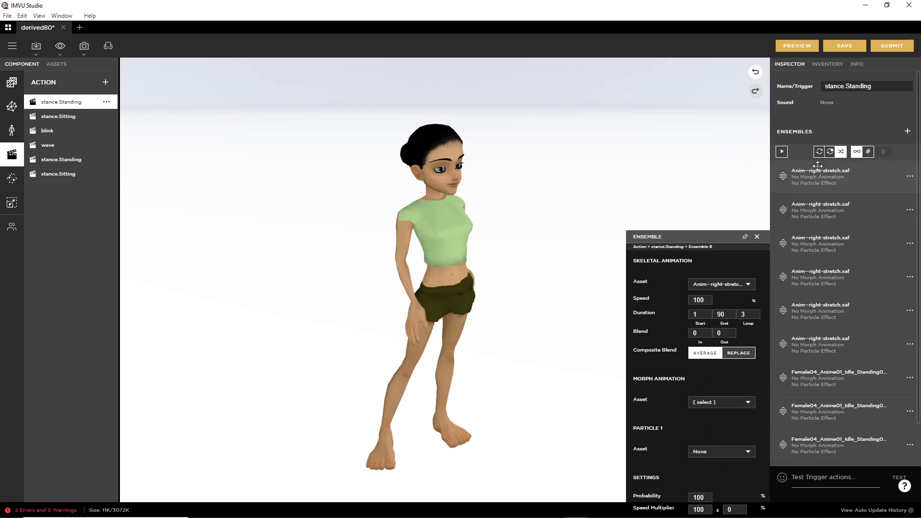
Step: Switch ensembles 7 and 8 from Female04 idle to Anim--right-stretch.xaf
click(911, 382)
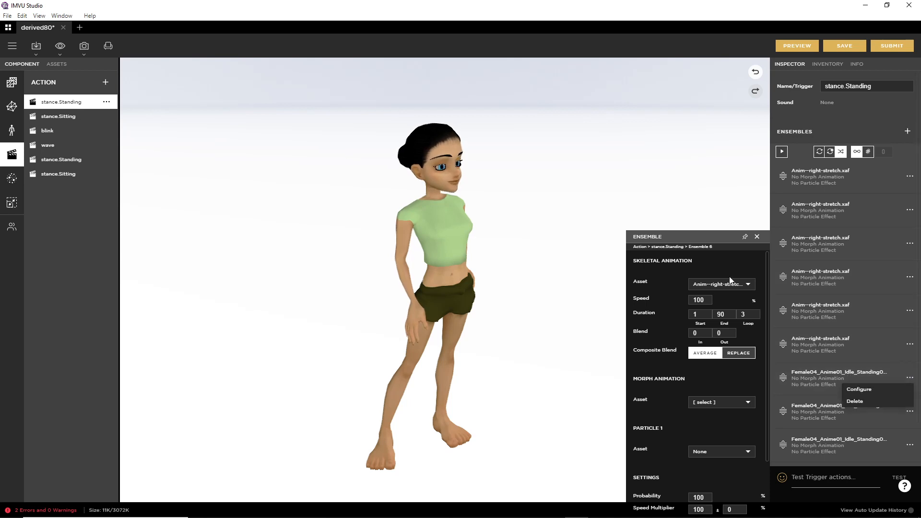
click(852, 401)
click(727, 288)
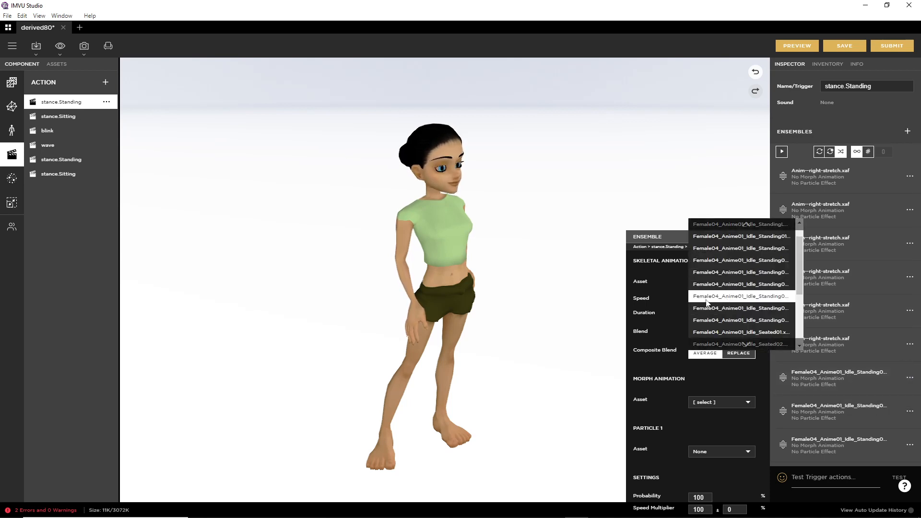
click(712, 332)
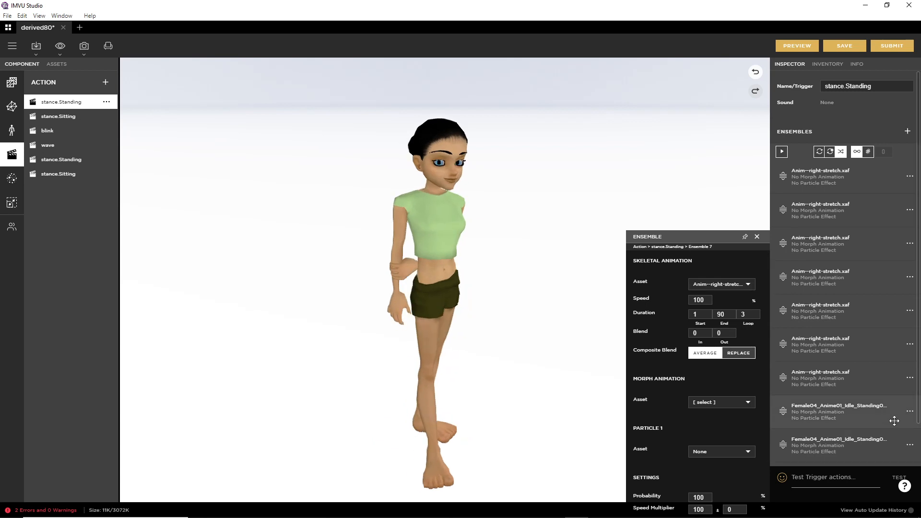
click(911, 411)
click(854, 423)
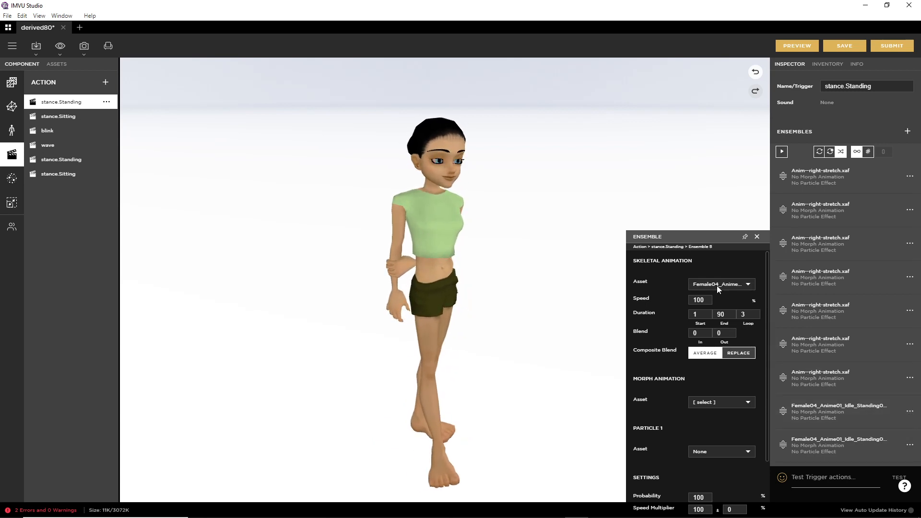
click(717, 286)
scroll(722, 327, down, 5)
click(723, 332)
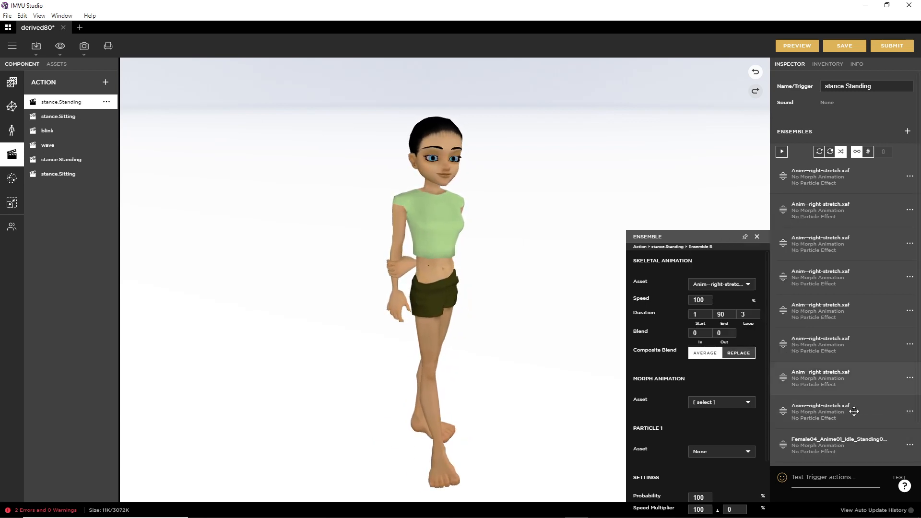
Step: Switch ensembles 9 and 10 from Female04 idle to Anim--right-stretch.xaf
scroll(905, 423, down, 1)
click(911, 400)
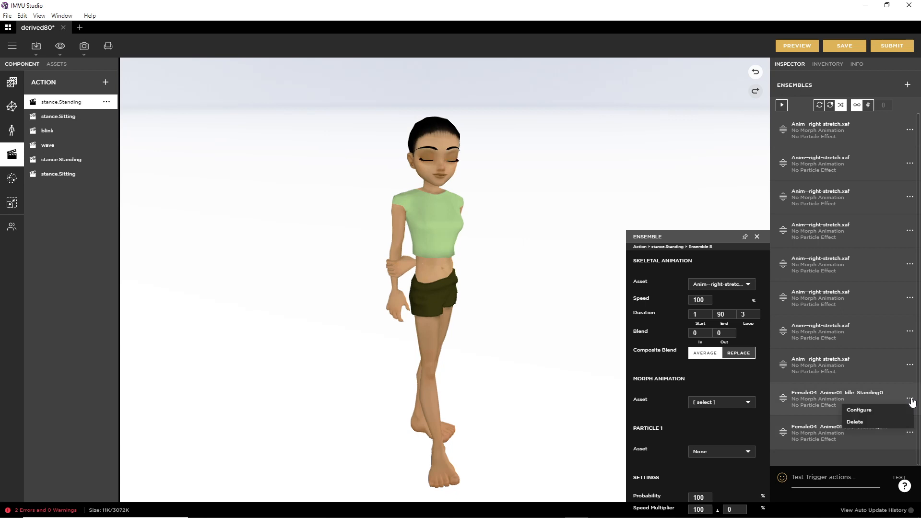
click(859, 410)
click(717, 285)
scroll(715, 286, down, 5)
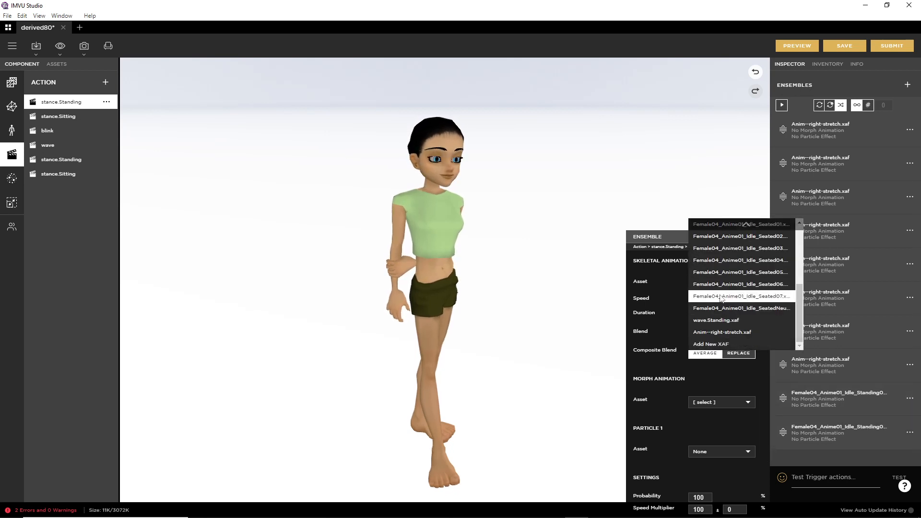
click(708, 332)
click(911, 434)
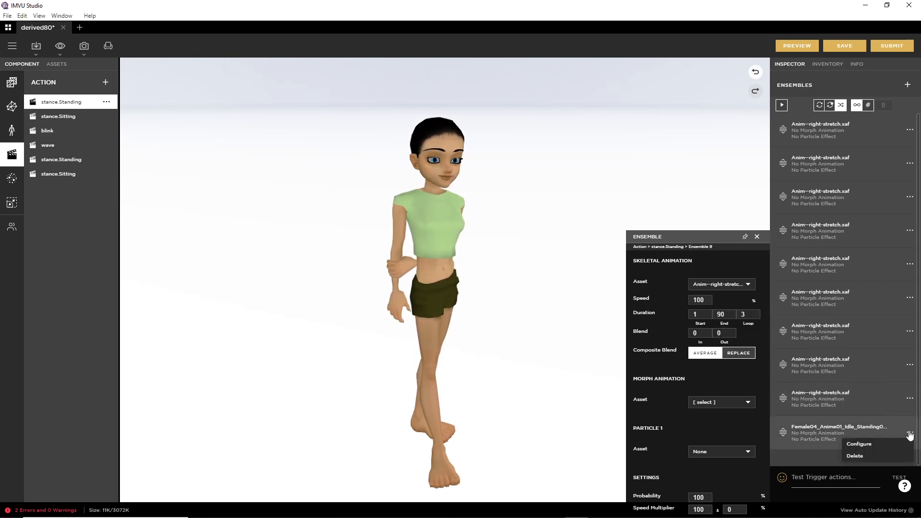
click(853, 443)
click(730, 286)
scroll(728, 335, down, 5)
click(728, 335)
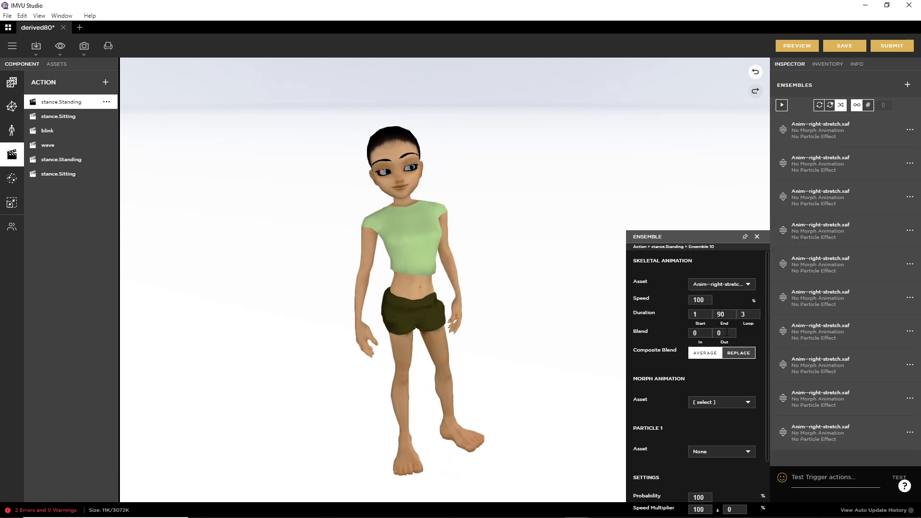
Step: Preview the right-stretch animation, check it from the side, then minimize IMVU Studio
click(796, 46)
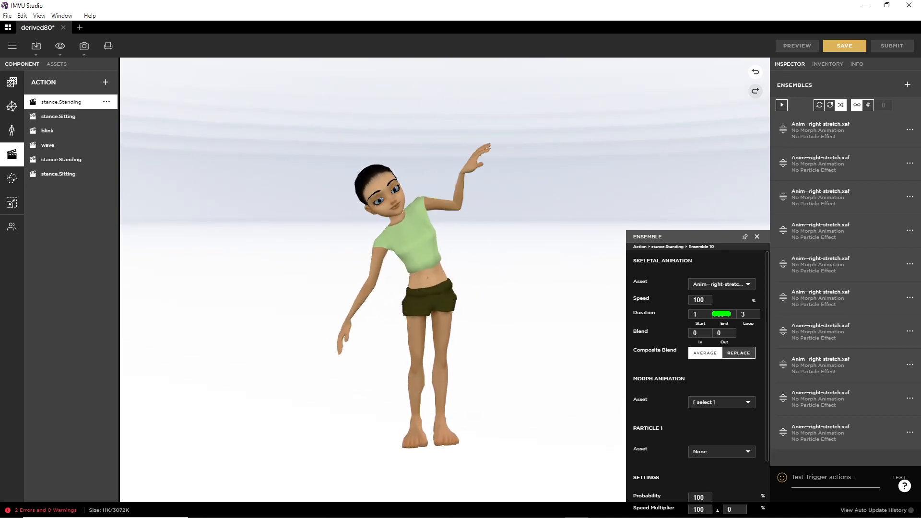
drag(724, 314, 752, 329)
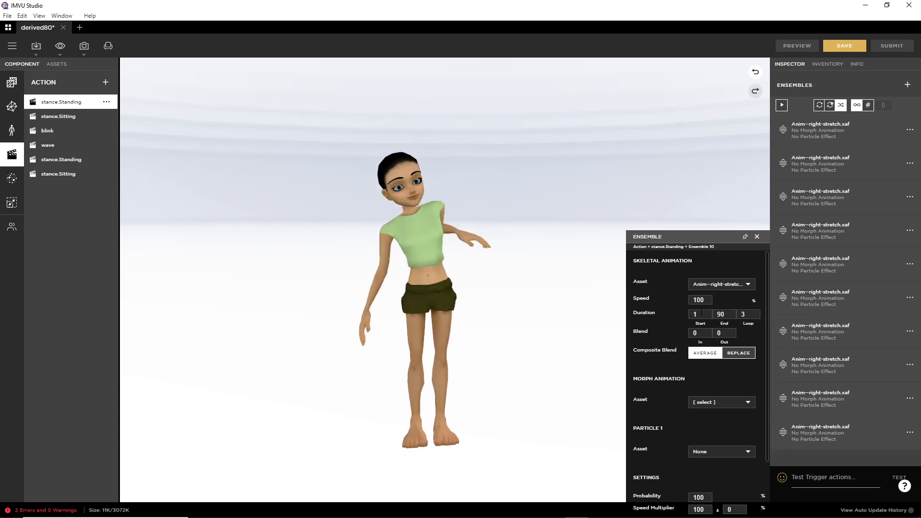
drag(424, 352, 379, 344)
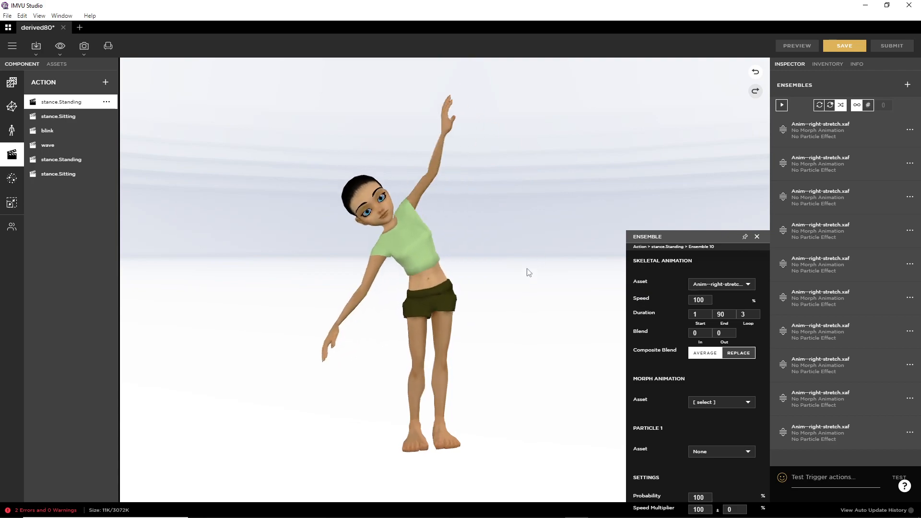
click(865, 6)
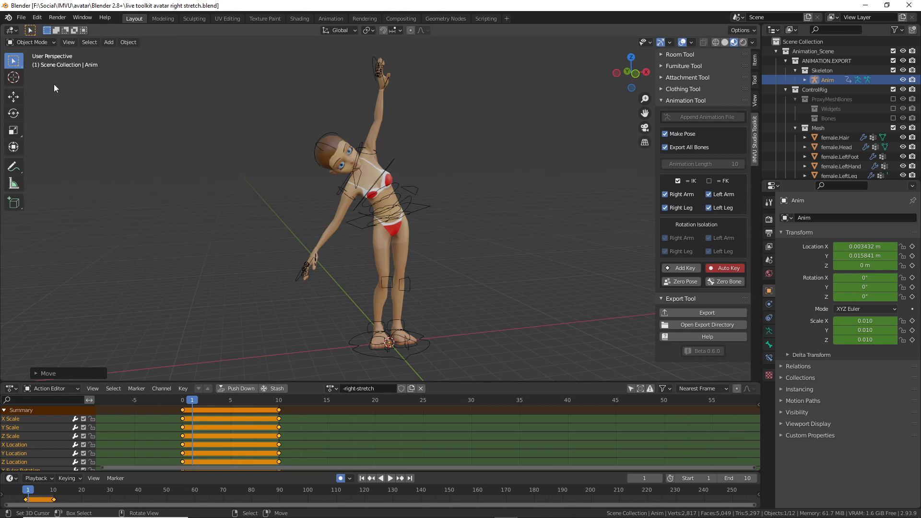
Step: Start a new General scene and show the viewport sidebar
click(22, 18)
mouse_move(92, 31)
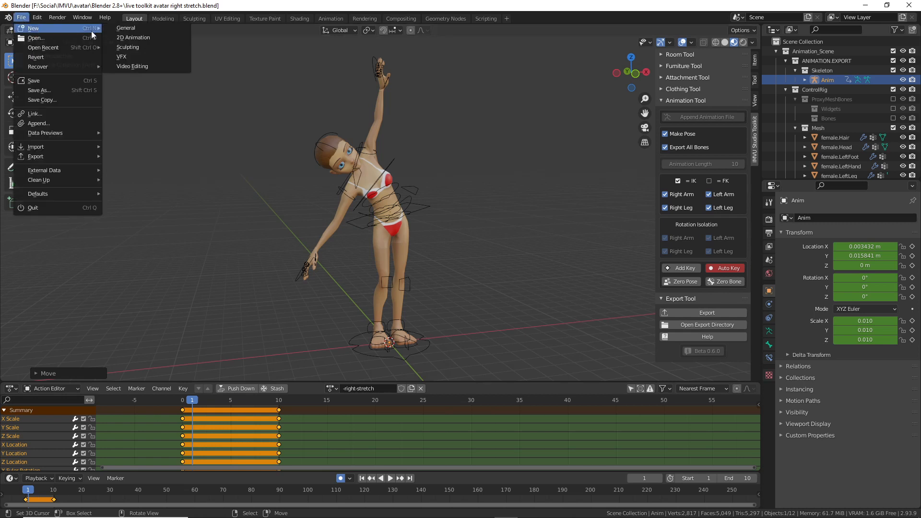
click(134, 29)
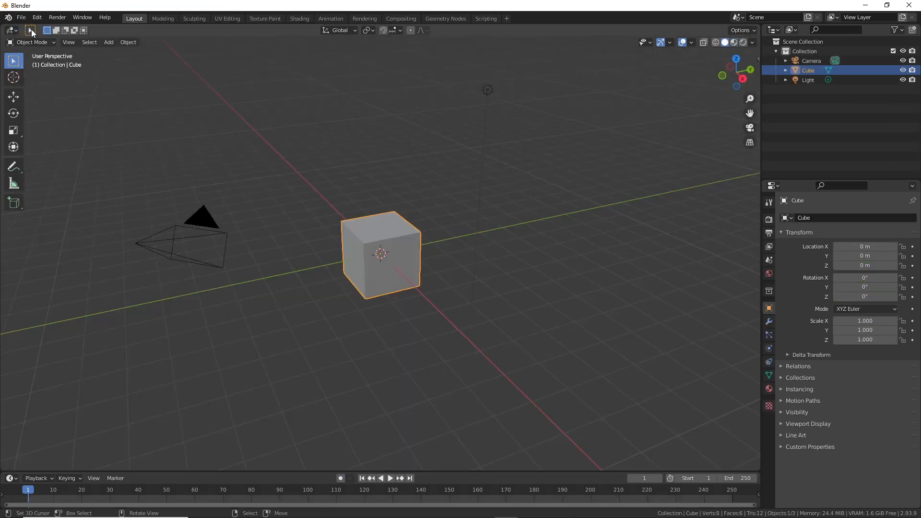
click(68, 43)
click(85, 61)
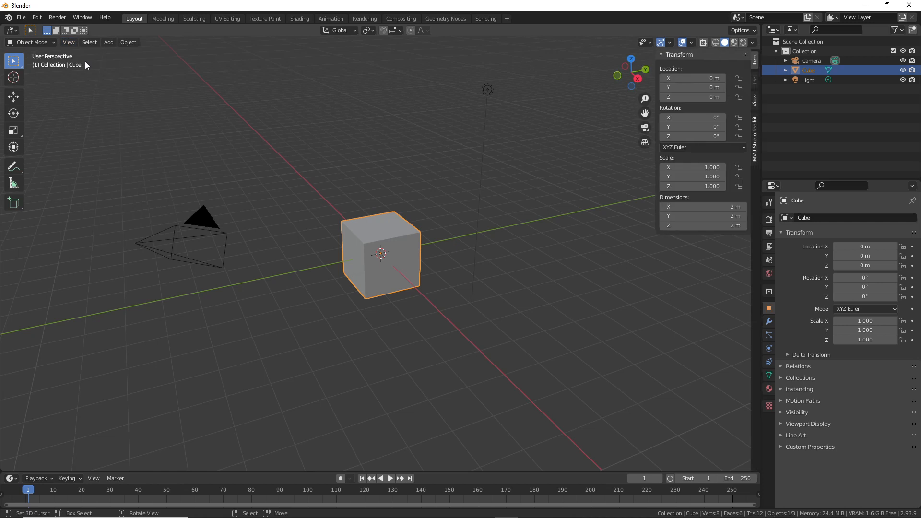
Step: Append the IMVU animation rig from the IMVU Studio Toolkit and enable Make Pose (10 frames)
click(755, 132)
click(662, 99)
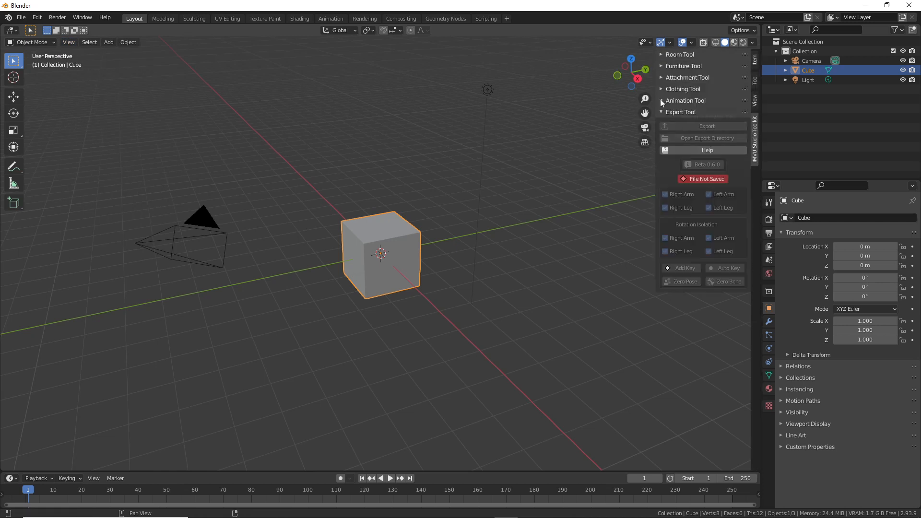
click(699, 117)
mouse_move(401, 221)
middle_down()
mouse_move(361, 214)
mouse_move(358, 116)
mouse_move(392, 238)
mouse_move(366, 238)
mouse_move(396, 226)
middle_up()
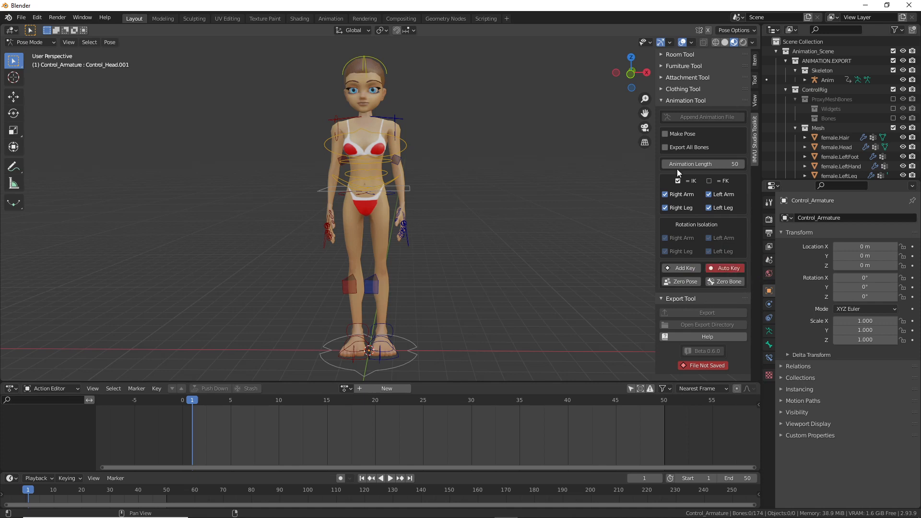
click(665, 134)
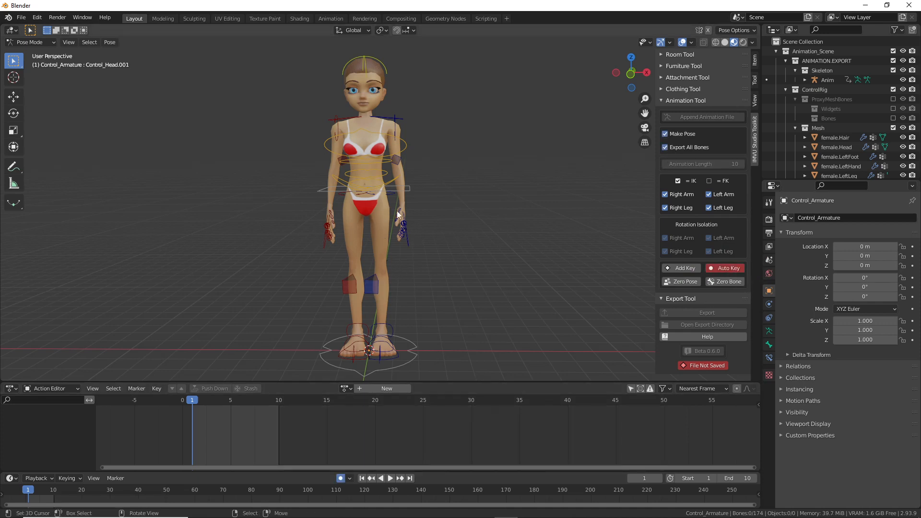
middle_drag(399, 223, 406, 222)
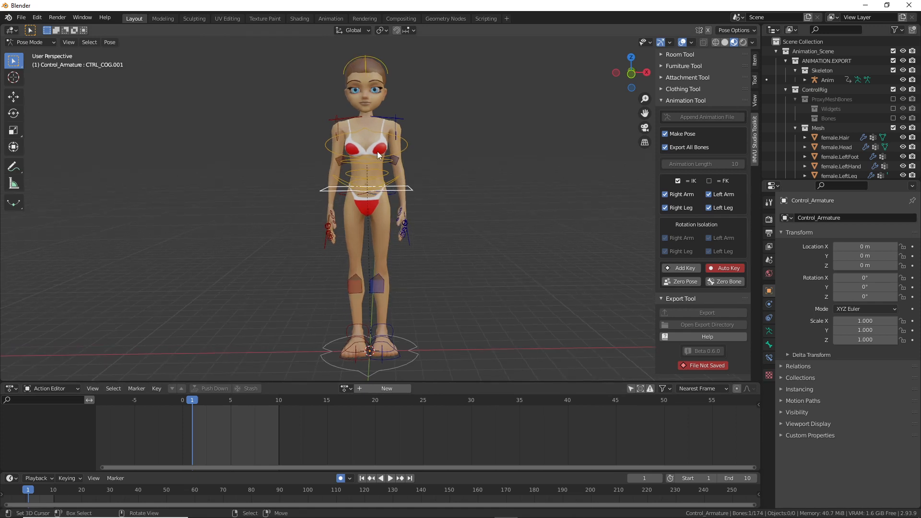
Step: Lower the centre of gravity, tilt the body sideways, and move and rotate the left hand outward
click(13, 97)
click(13, 147)
drag(366, 133, 364, 139)
drag(407, 189, 411, 199)
click(406, 231)
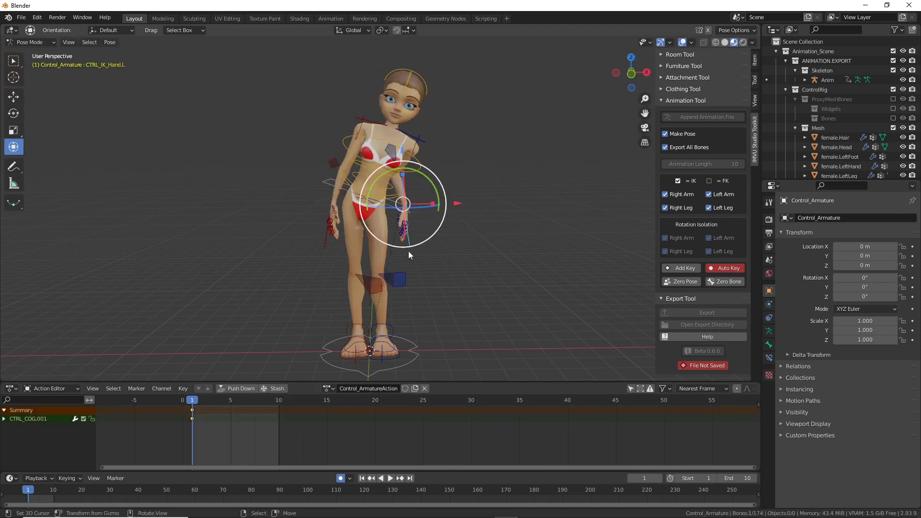
drag(408, 246, 458, 256)
key(r)
click(531, 237)
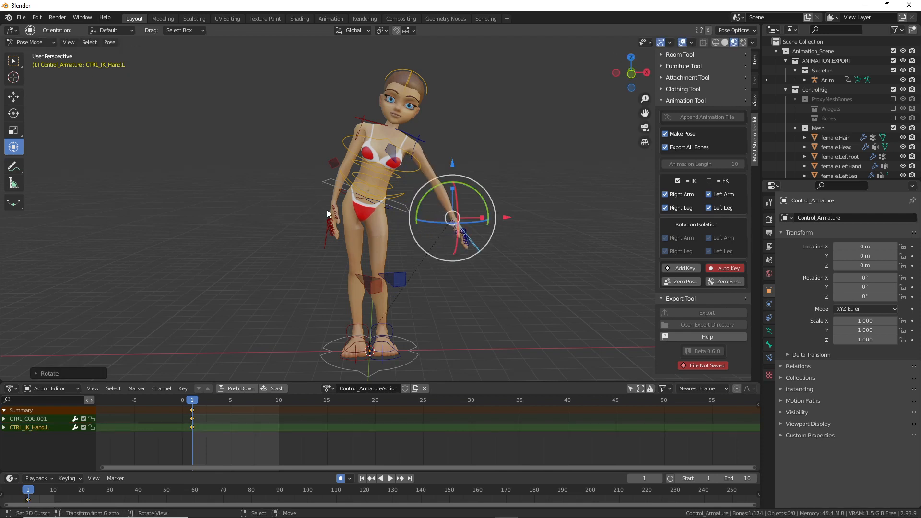
Step: Raise the right hand control high above the head and rotate it
right_click(326, 249)
key(g)
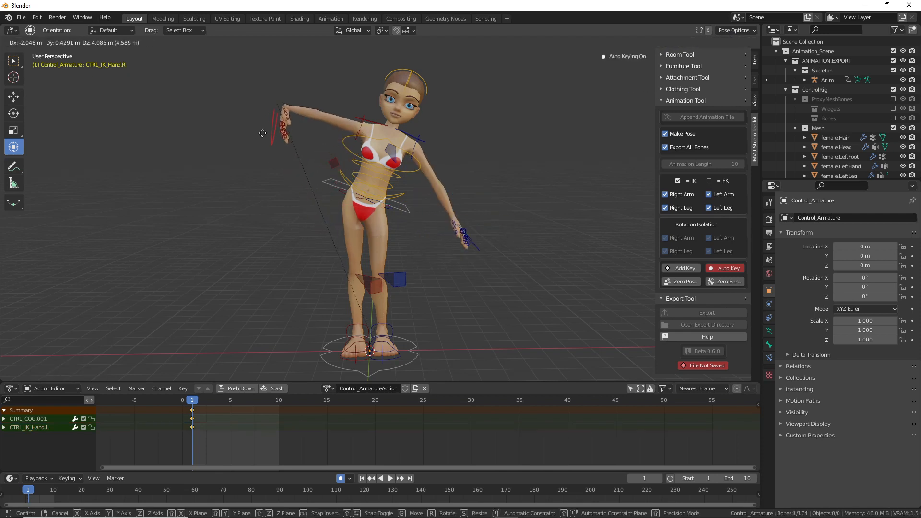
click(279, 146)
drag(308, 83, 266, 139)
key(g)
click(326, 118)
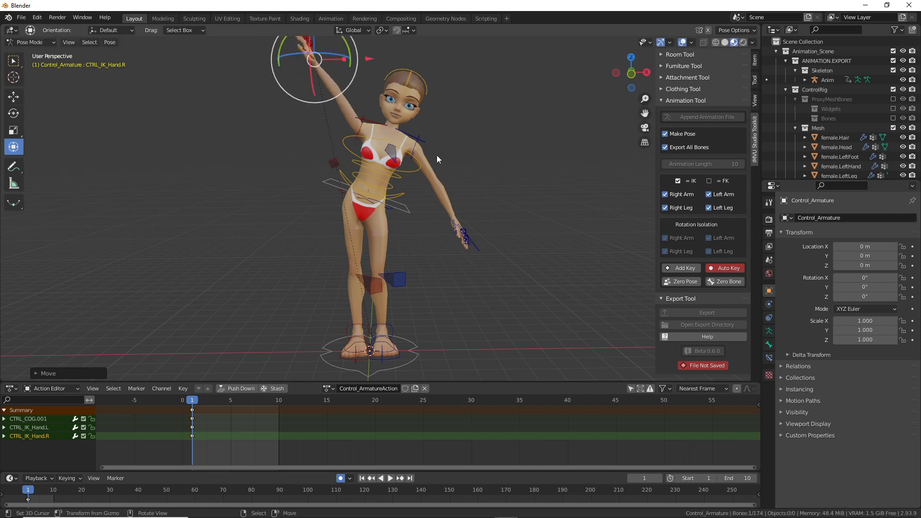
Step: Lean the lower, middle and upper torso controls to the side
right_click(397, 186)
drag(409, 176, 416, 183)
right_click(403, 181)
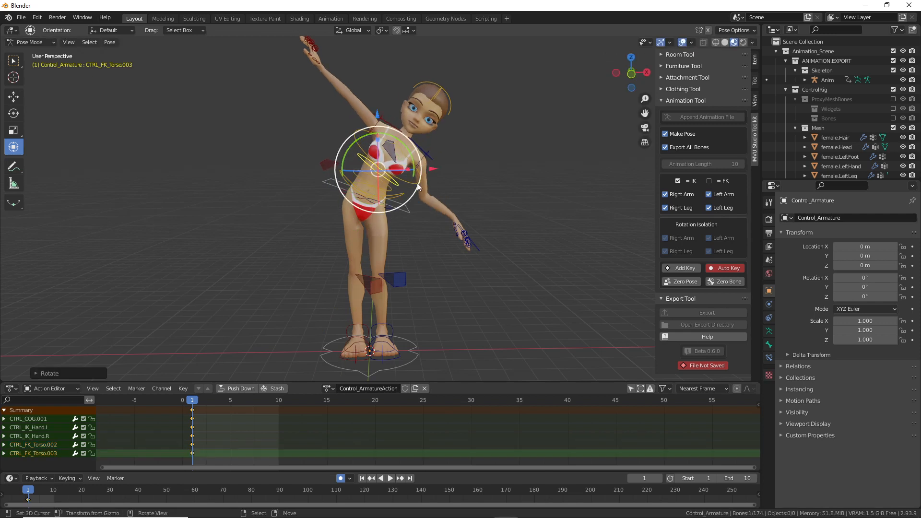
right_click(416, 183)
key(r)
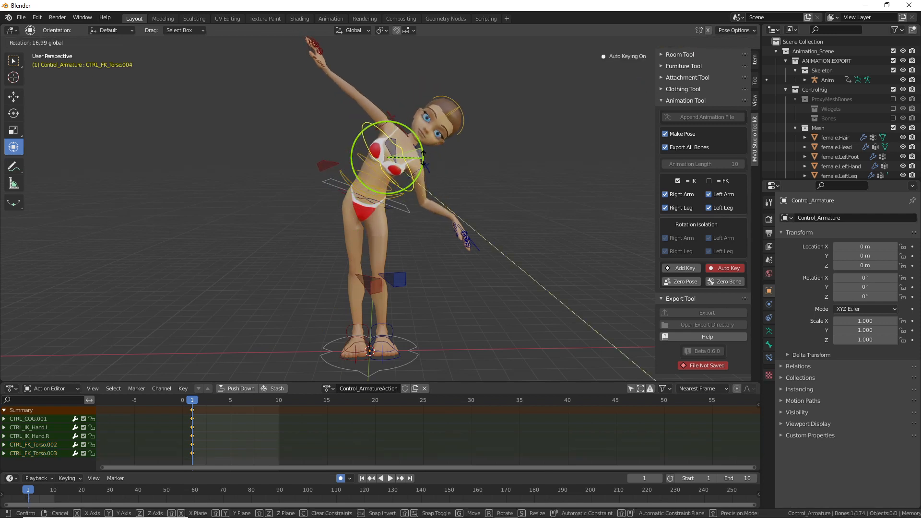
click(471, 231)
Step: Reposition the left hand control and tilt the head control
right_click(478, 244)
key(g)
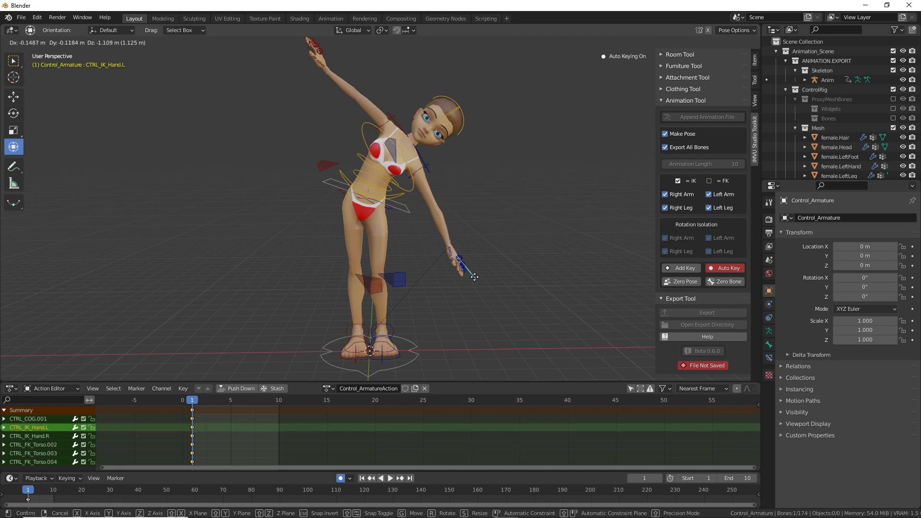
click(478, 271)
right_click(458, 106)
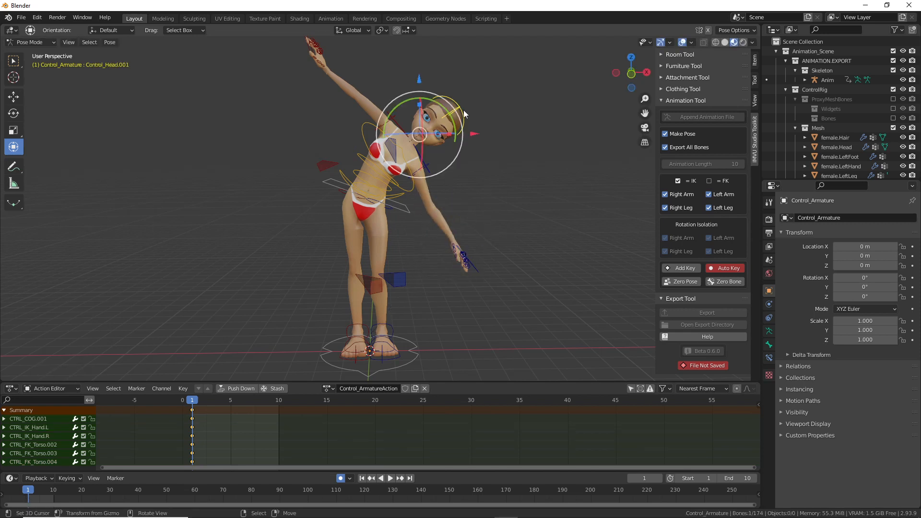
key(r)
click(397, 199)
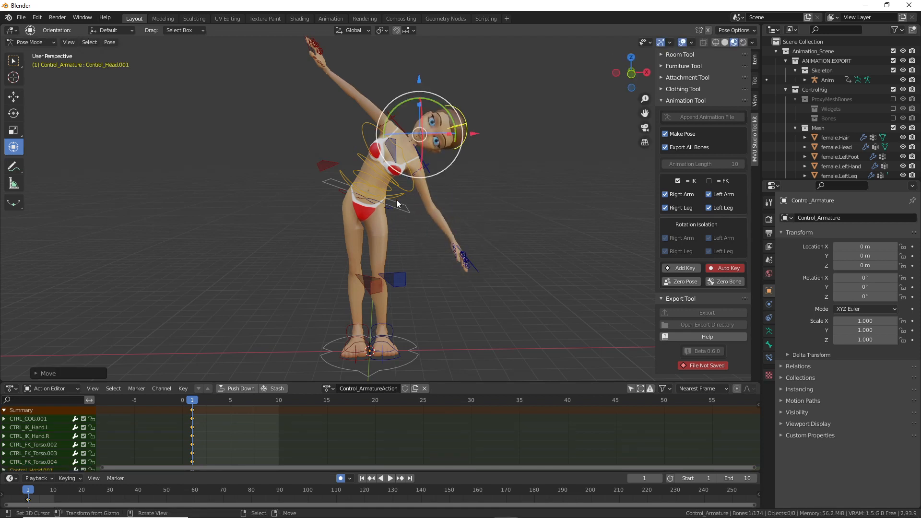
Step: Lower the hips, shift them sideways and rotate them slightly, checking from side views
right_click(406, 209)
middle_drag(314, 244, 341, 206)
drag(366, 139, 366, 142)
key(g)
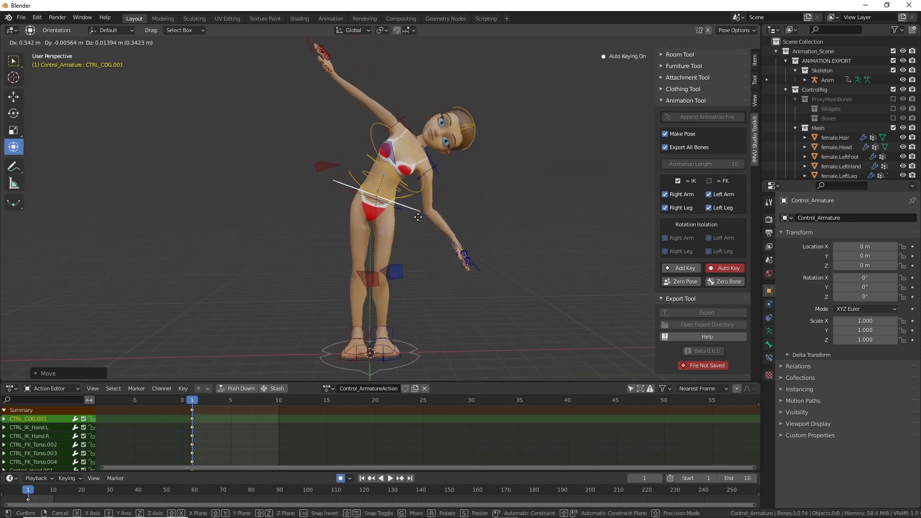
right_click(415, 216)
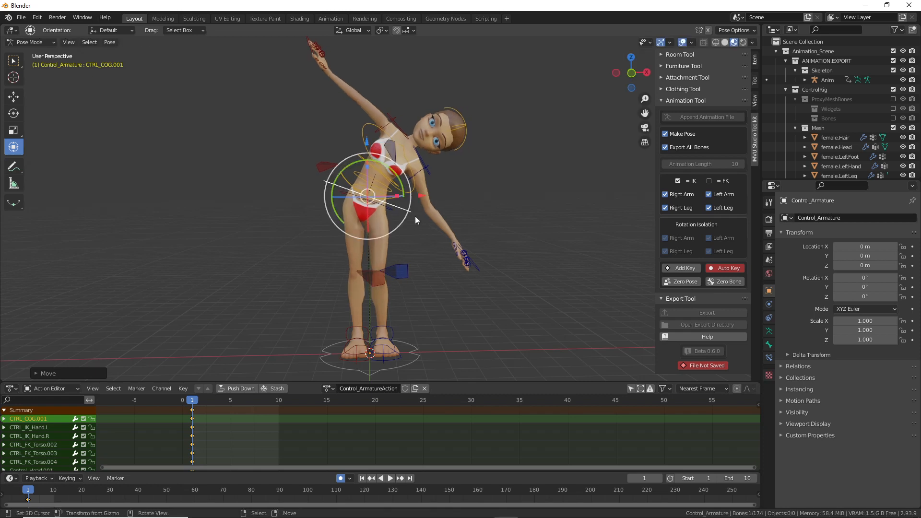
drag(421, 197, 428, 197)
drag(375, 140, 375, 144)
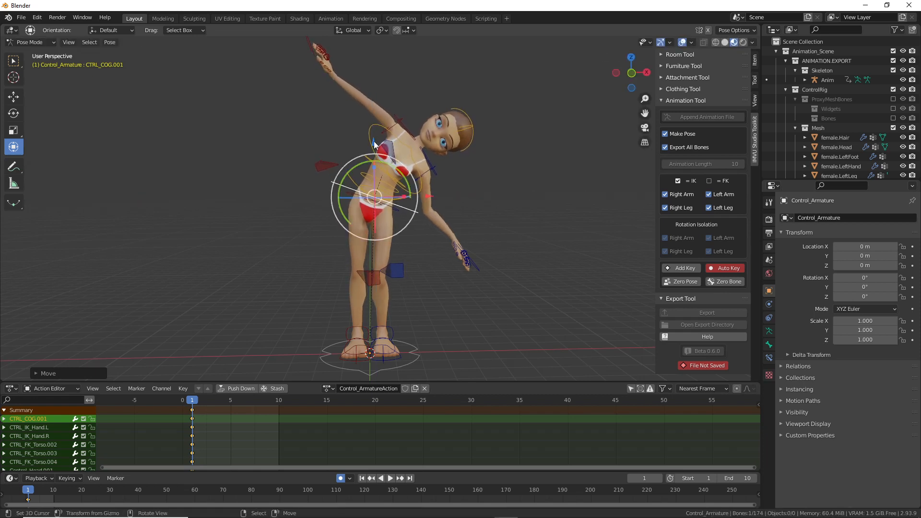
middle_drag(373, 310, 382, 288)
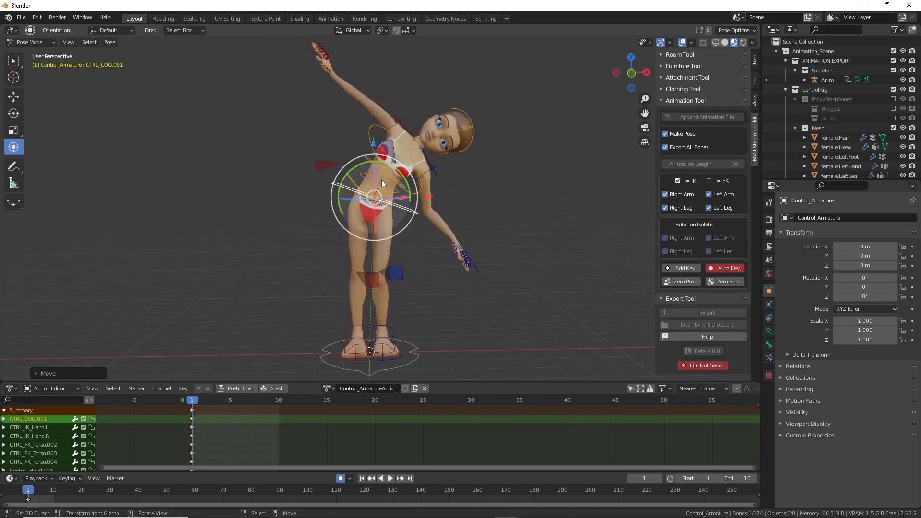
mouse_move(352, 200)
middle_down()
mouse_move(375, 206)
mouse_move(344, 210)
middle_up()
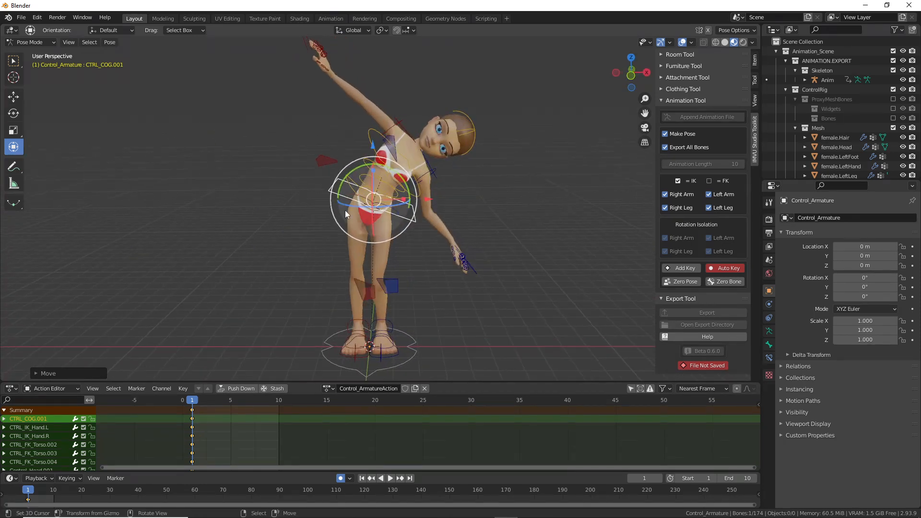
drag(362, 211, 374, 219)
Step: Rotate the CTRL_COG.001 hips control to re-angle the torso, checking from a side view
mouse_move(351, 173)
mouse_down()
mouse_move(336, 211)
mouse_move(344, 180)
mouse_up()
right_click(343, 182)
middle_drag(333, 227, 400, 232)
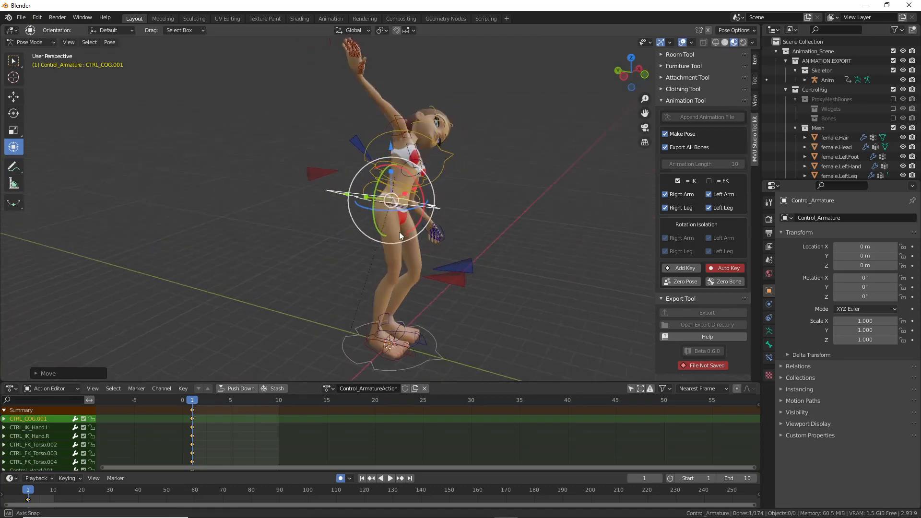
key(r)
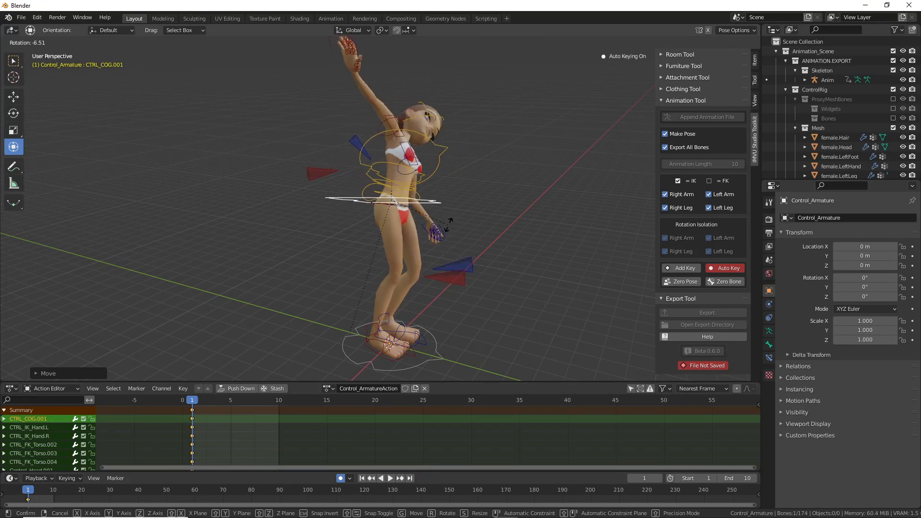
click(488, 231)
middle_drag(487, 231, 388, 213)
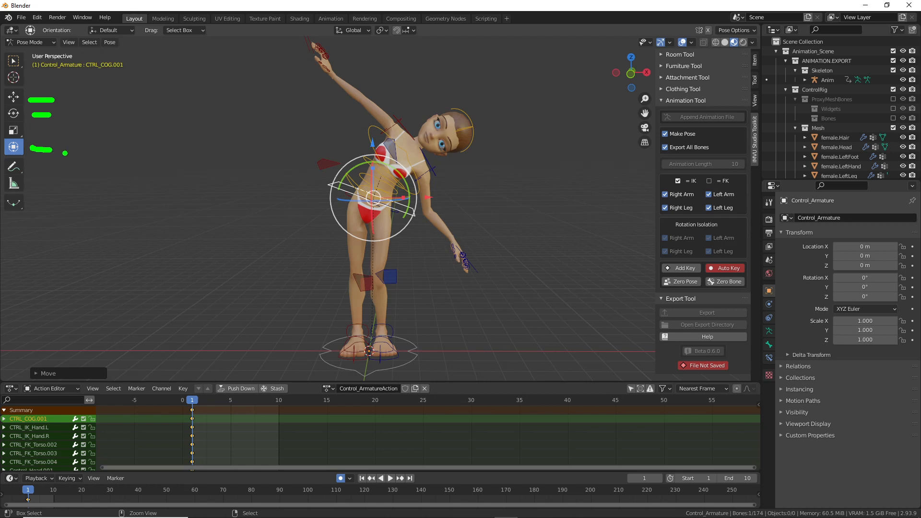
Step: Move the raised right hand control CTRL_IK_Hand.R sideways into a new position
middle_drag(354, 214, 367, 216)
shift+middle_drag(334, 67, 328, 134)
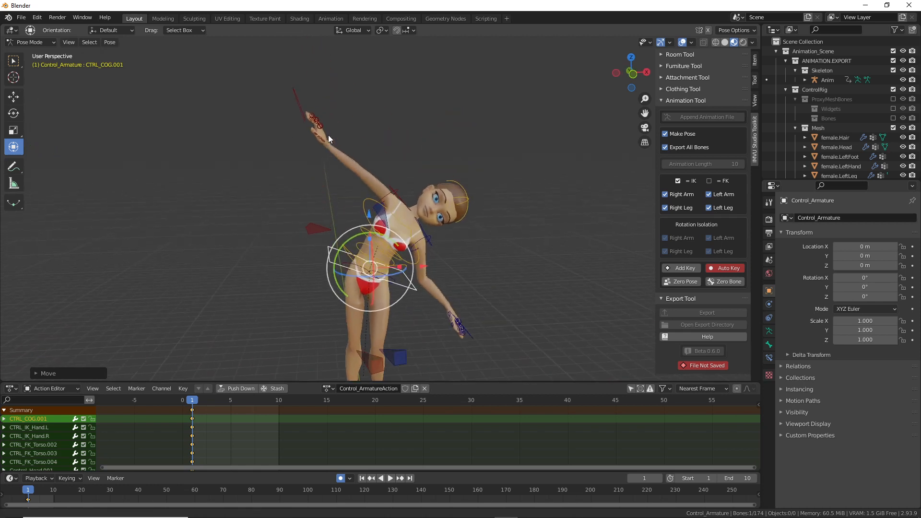
click(297, 99)
drag(363, 130, 387, 126)
key(g)
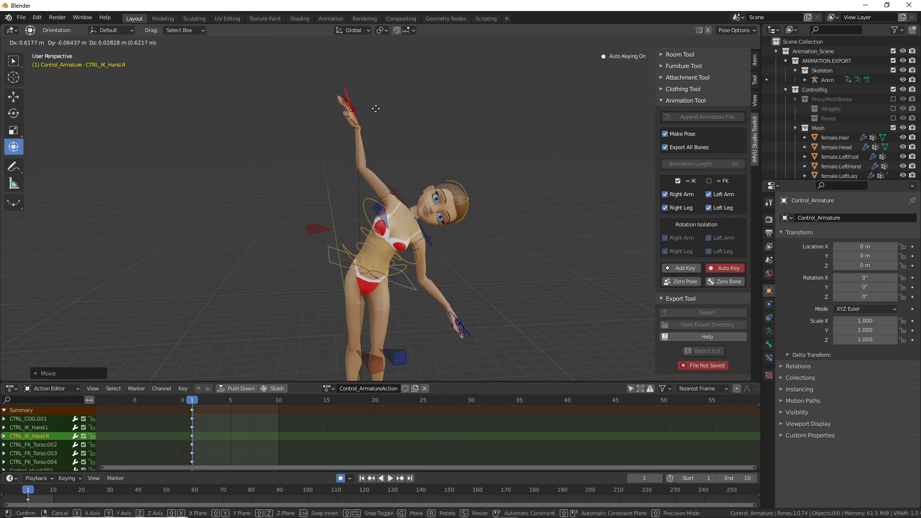
click(372, 103)
Step: Undo a trial shoulder twist, then rotate the right collarbone control CTRL_Clavicle.R
click(407, 175)
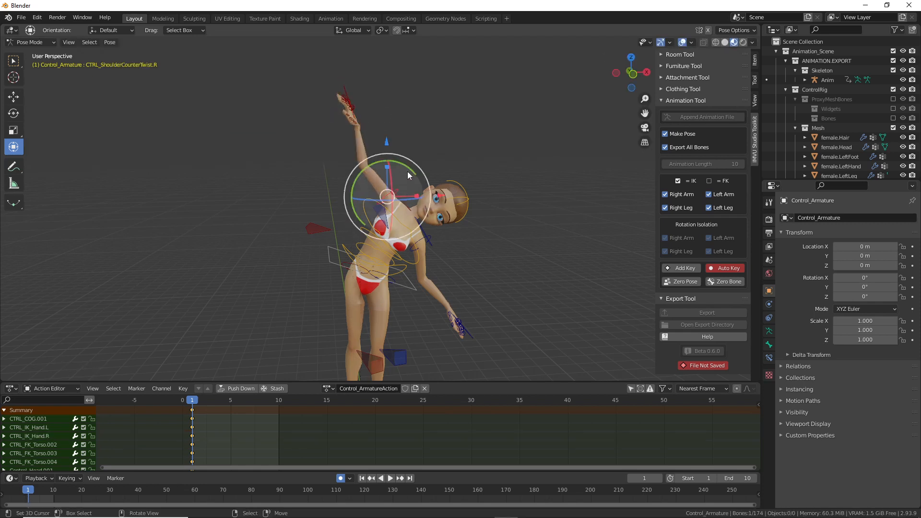
drag(391, 168, 379, 208)
key(ctrl+z)
key(ctrl+z)
key(ctrl+z)
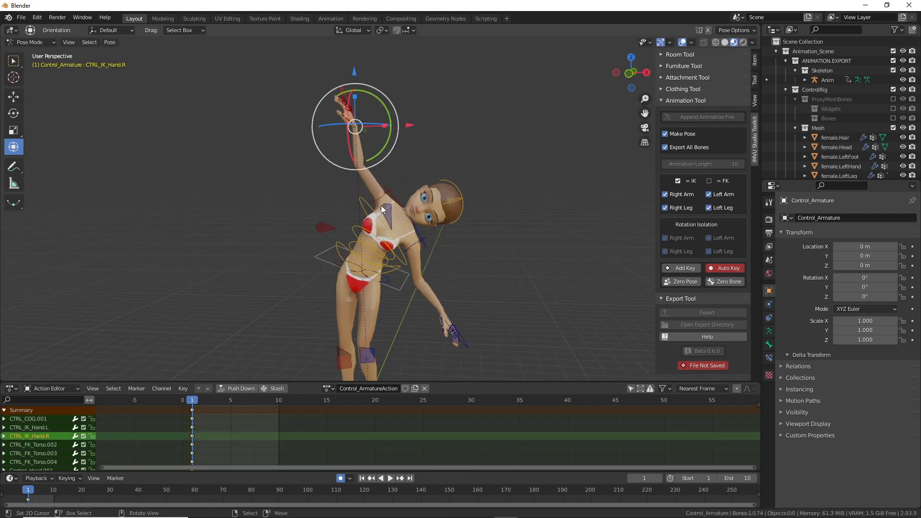
scroll(388, 216, up, 1)
click(389, 216)
drag(397, 198, 434, 199)
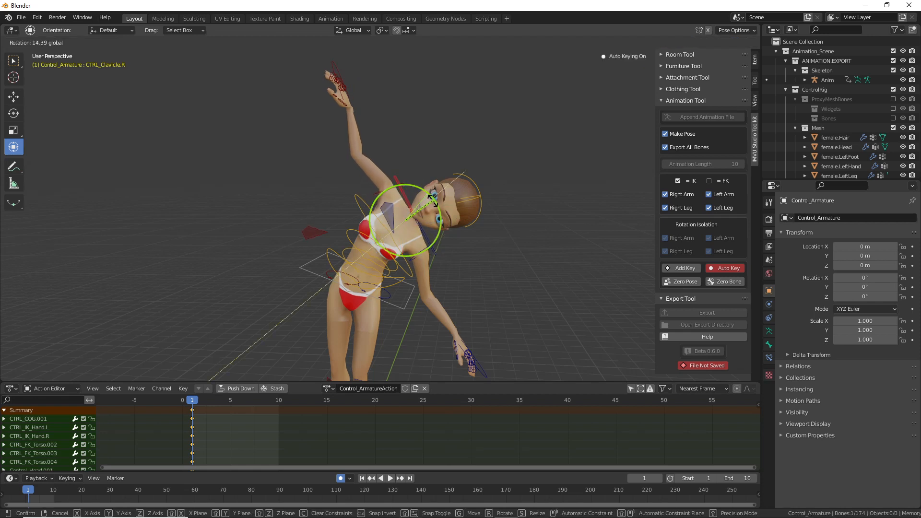
drag(434, 199, 434, 204)
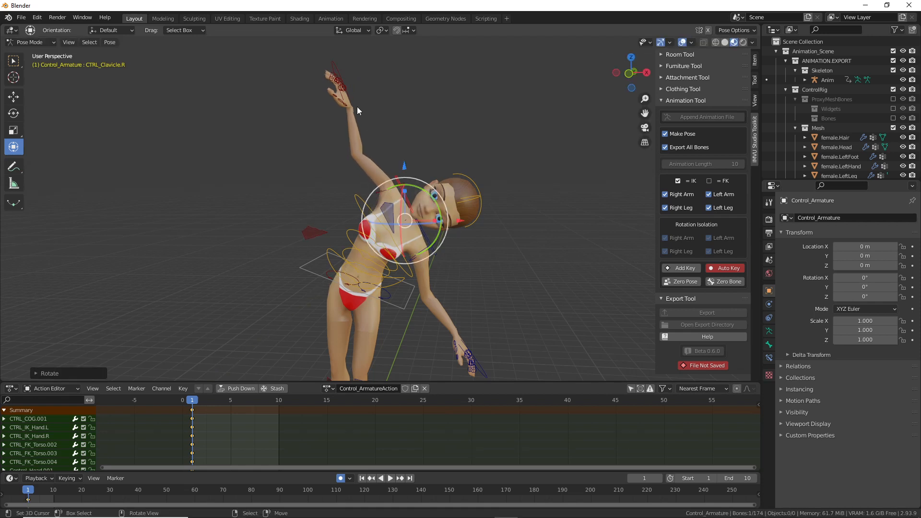
Step: Reposition the raised right hand further to the right
click(334, 67)
key(g)
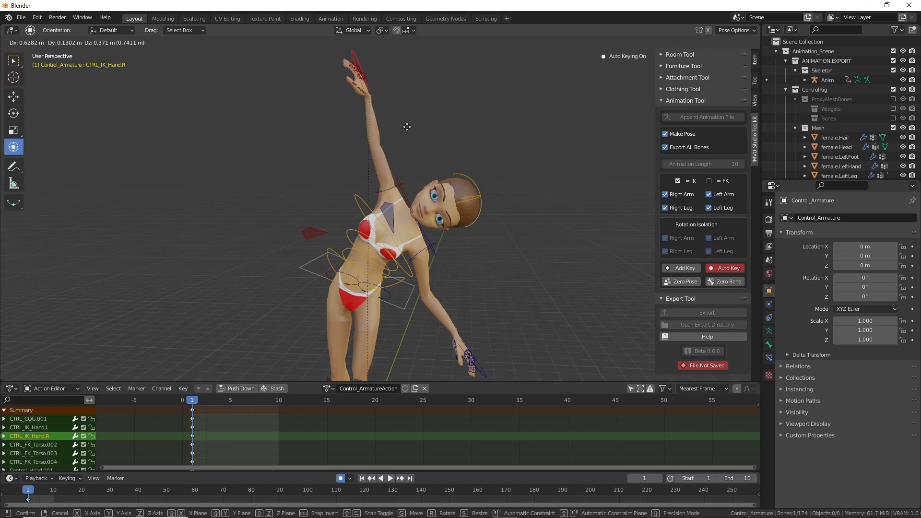
click(407, 128)
middle_drag(407, 128, 507, 156)
key(g)
click(521, 155)
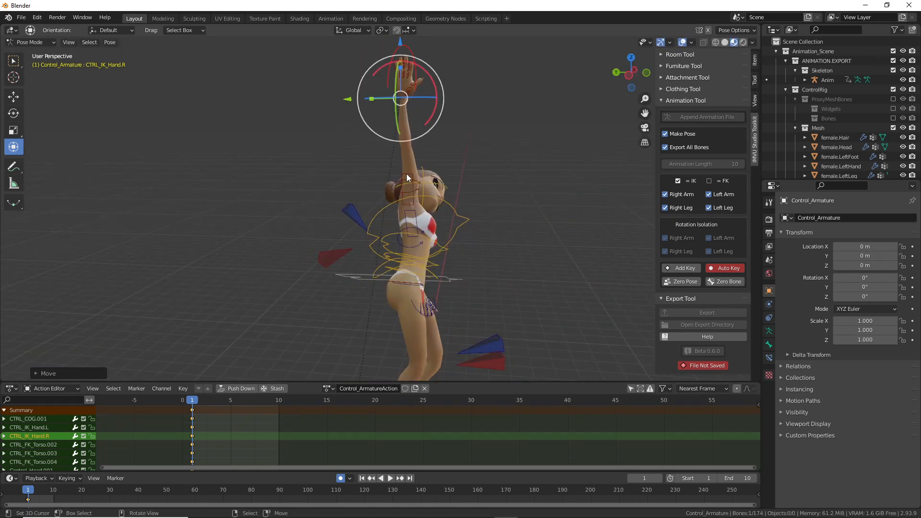
Step: Rotate the right collarbone again to swing the upper body into the lean
click(407, 175)
key(r)
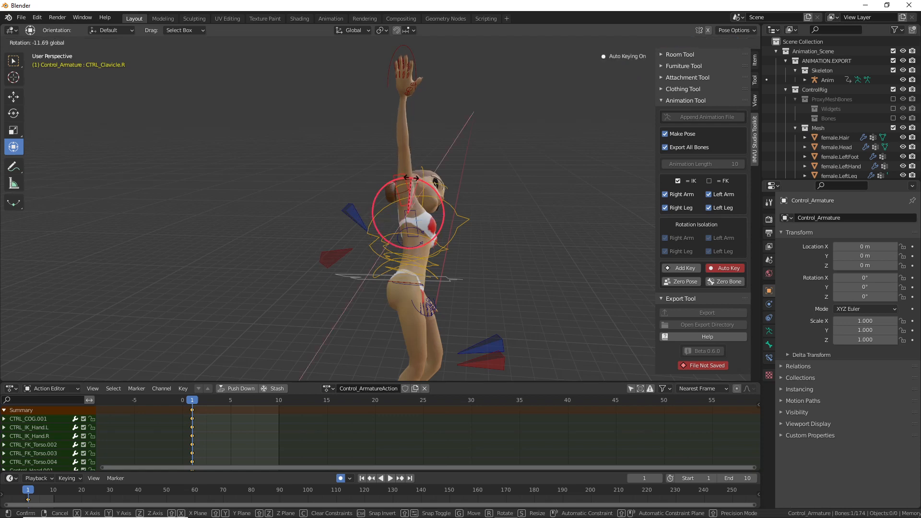
click(413, 182)
middle_drag(454, 202, 370, 230)
mouse_move(427, 226)
mouse_down()
mouse_move(532, 231)
mouse_move(427, 229)
mouse_up()
middle_drag(427, 229, 351, 234)
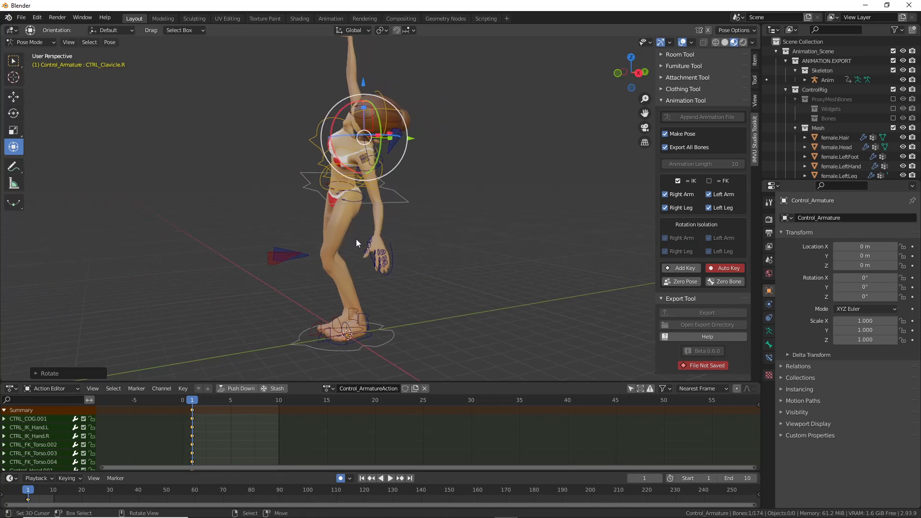
Step: Move the lowered left hand control CTRL_IK_Hand.L to a new position
click(388, 274)
middle_drag(388, 274, 462, 274)
key(g)
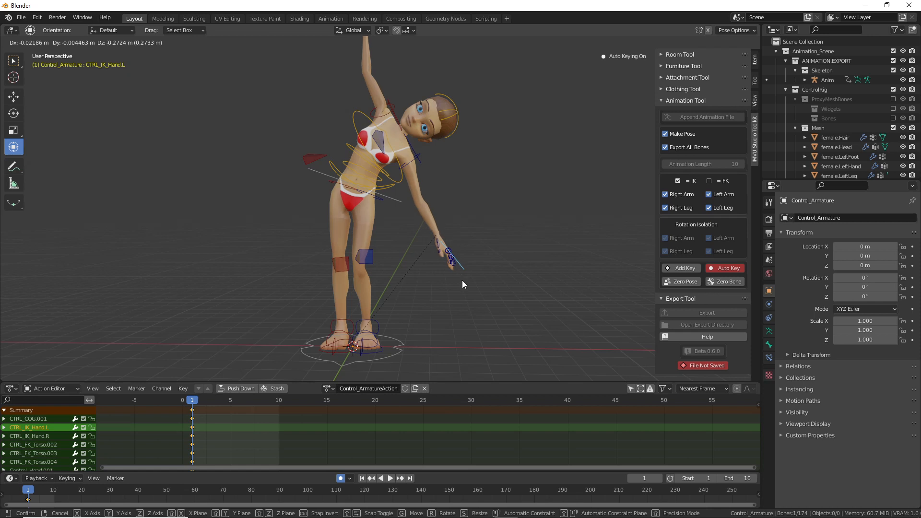
click(462, 280)
middle_drag(462, 280, 408, 207)
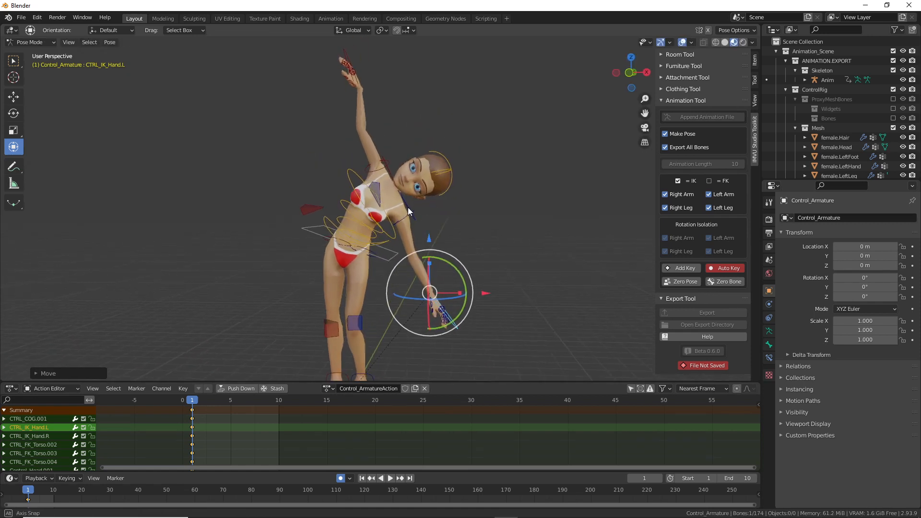
Step: Nudge the raised right hand slightly higher
click(355, 64)
key(g)
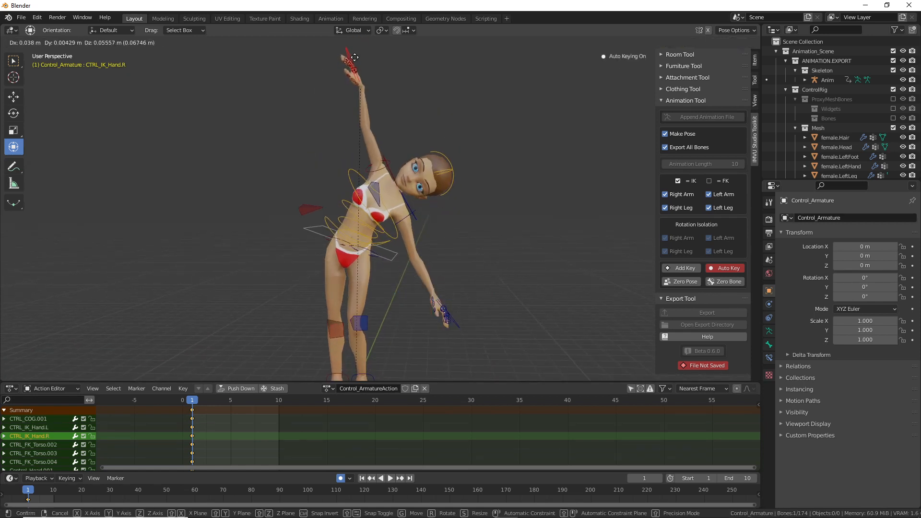
click(355, 57)
Step: Push the hips control along the Y axis and orbit to check the deeper lean
middle_drag(506, 235, 350, 270)
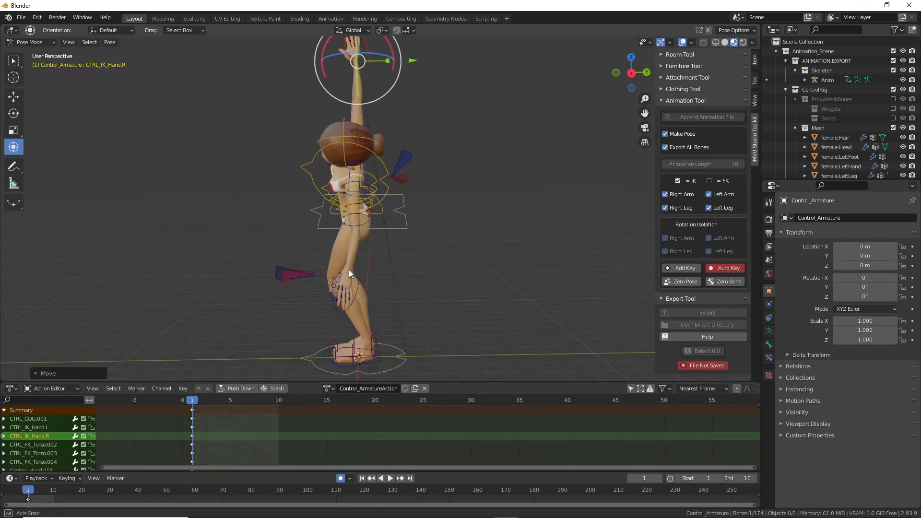
right_click(404, 228)
drag(408, 209, 414, 209)
click(413, 210)
middle_drag(269, 286, 380, 284)
middle_drag(346, 233, 357, 271)
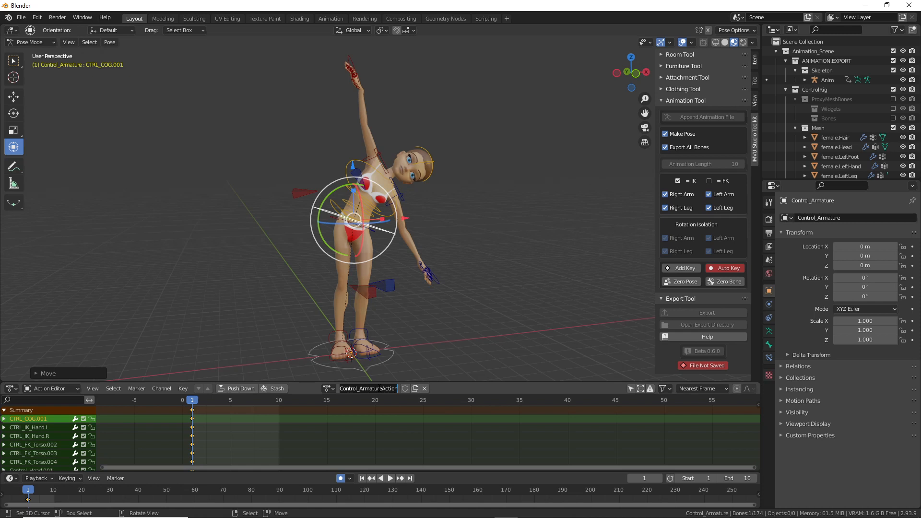
Step: Replace the action name Control_ArmatureAction with left-stretch in the Action Editor
text(left-stretch)
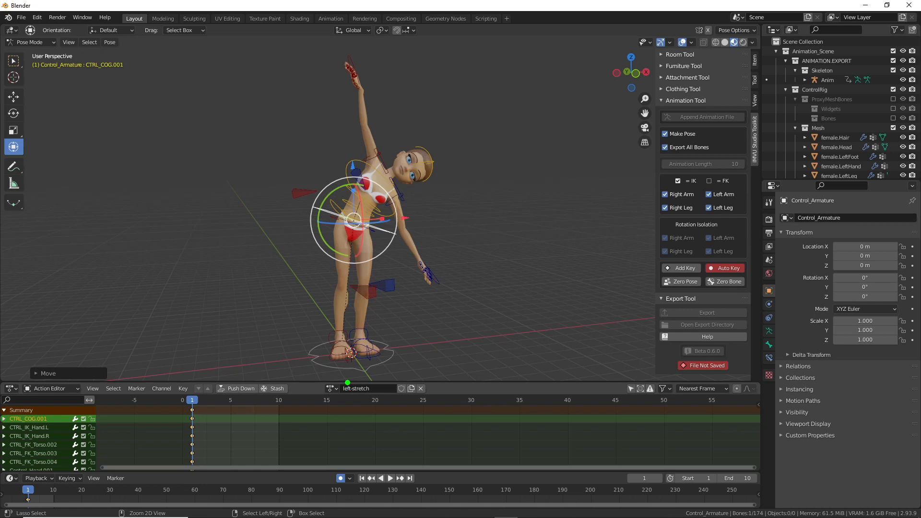
drag(341, 378, 388, 387)
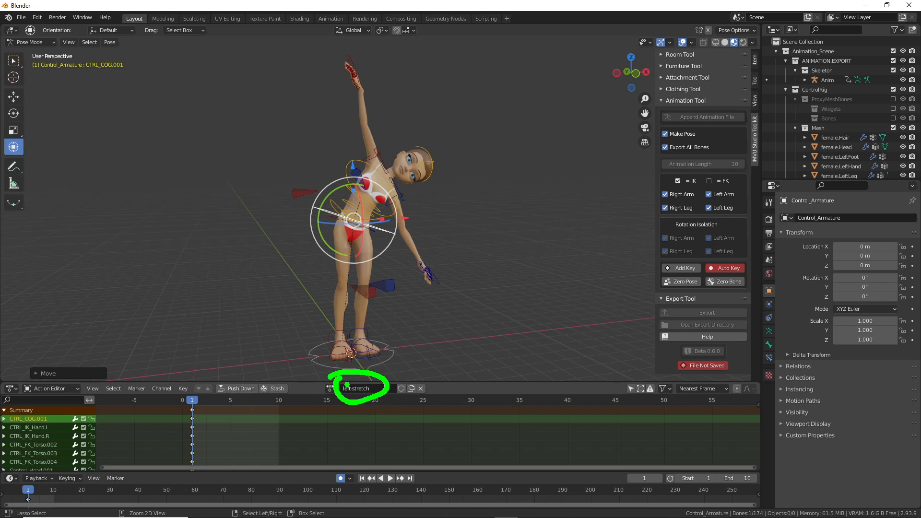
key(Escape)
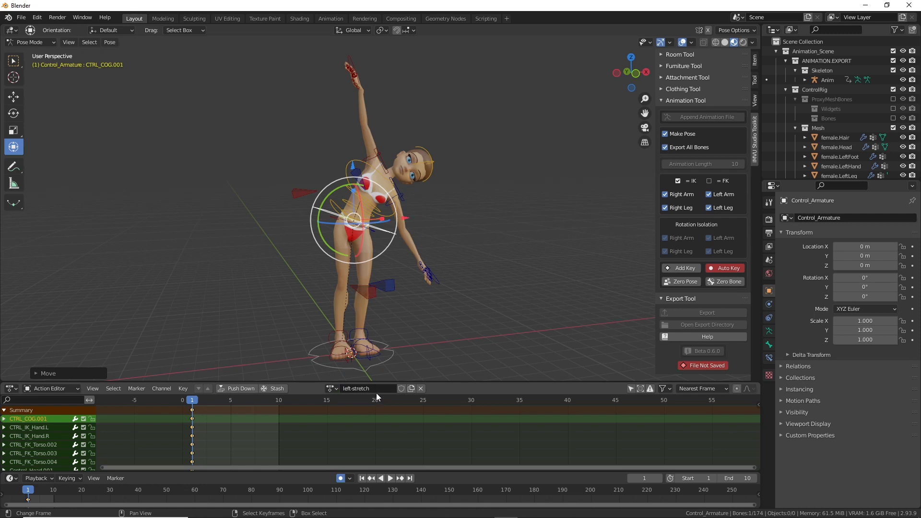
key(ctrl+2)
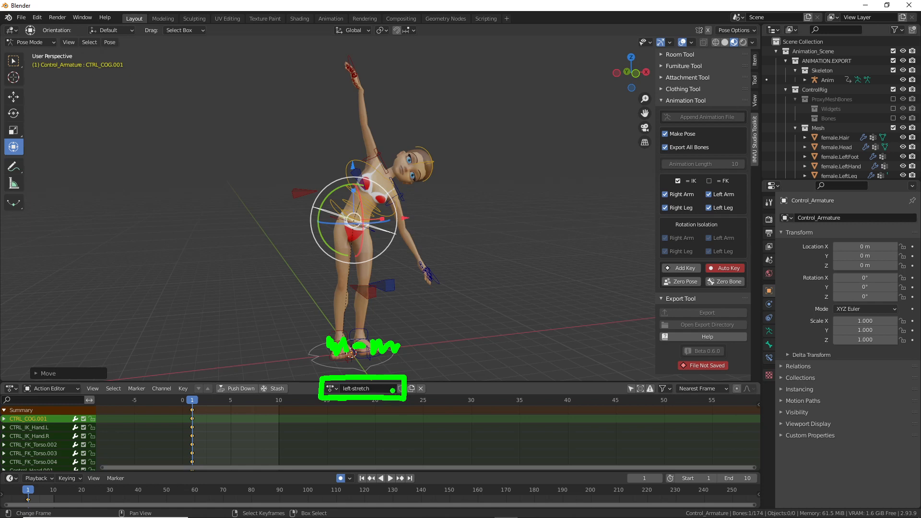
key(Escape)
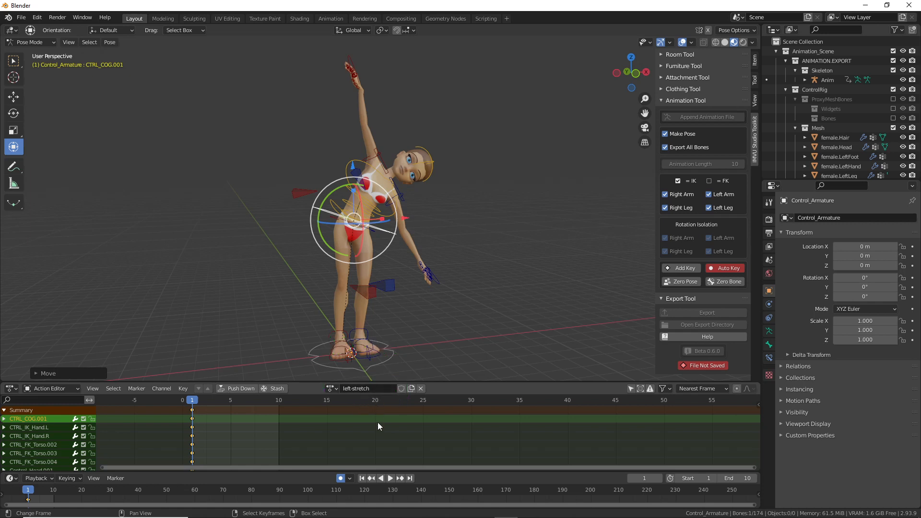
Step: Save As 'live toolkit avatar left stretch.blend', changing 'right' to 'left' in the stretch file's name
click(21, 18)
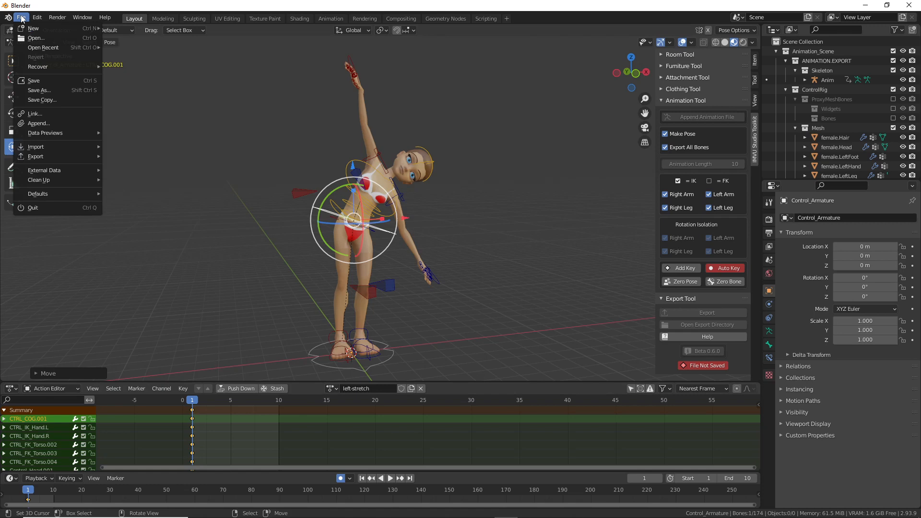
click(38, 91)
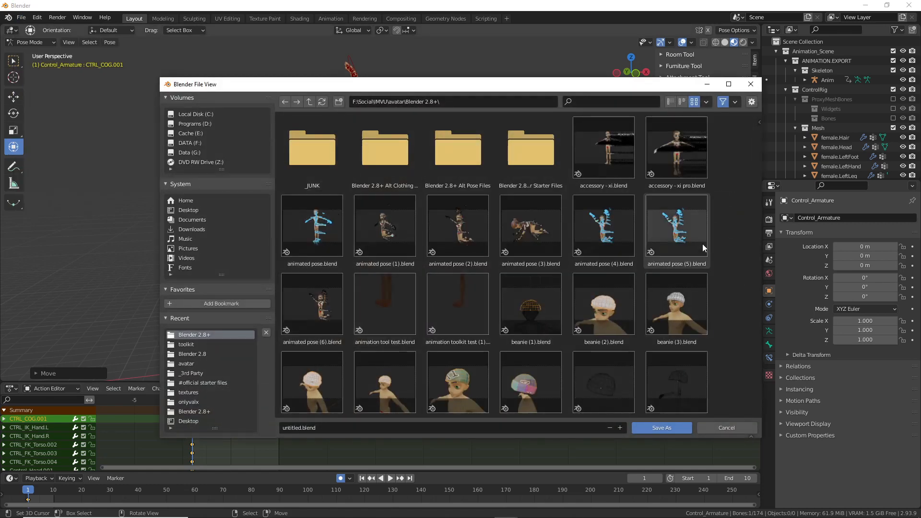
scroll(723, 272, down, 3)
scroll(723, 269, down, 10)
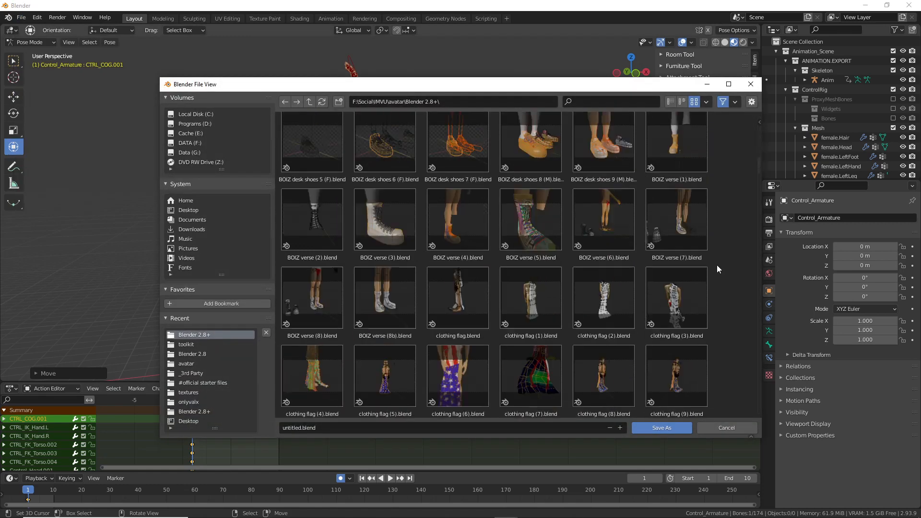
scroll(712, 267, down, 12)
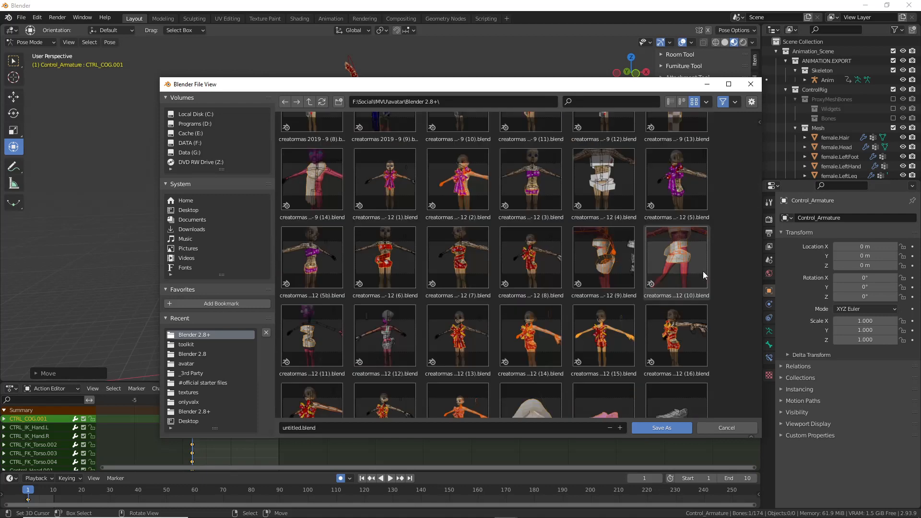
scroll(710, 249, down, 3)
drag(757, 235, 756, 263)
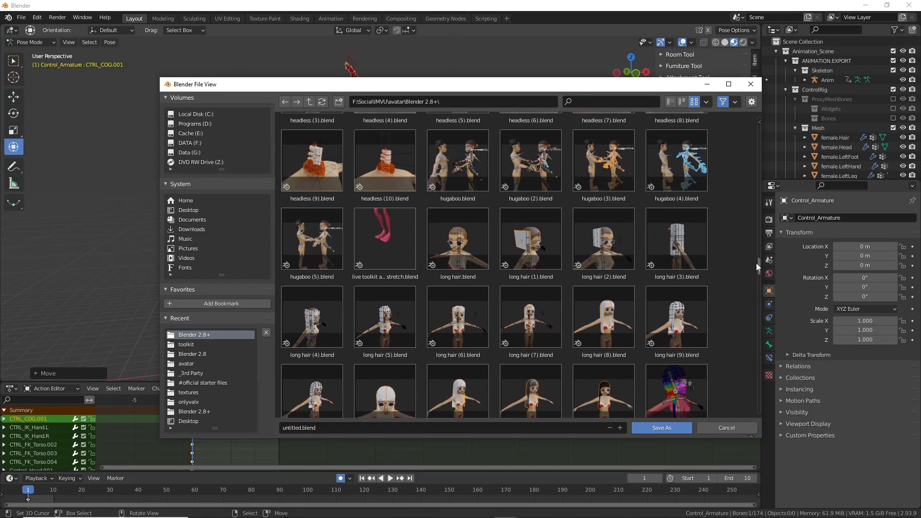
click(392, 250)
double_click(331, 428)
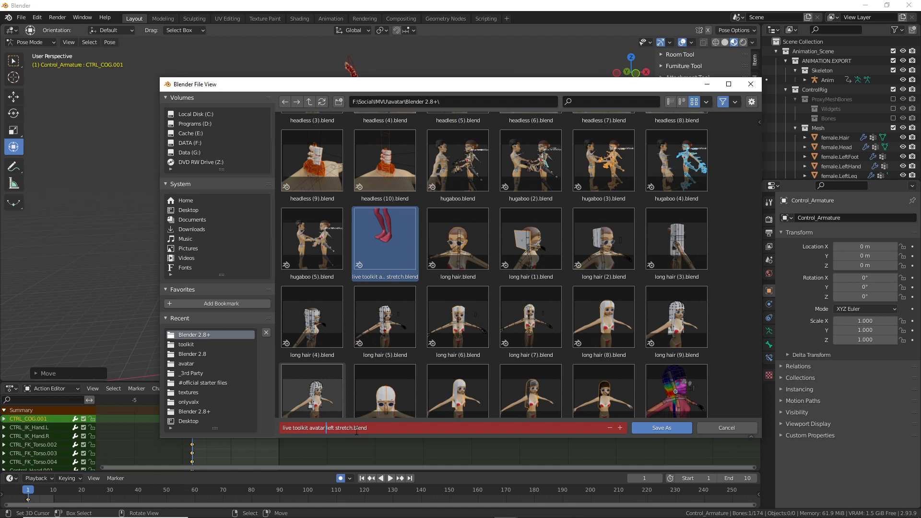
click(361, 434)
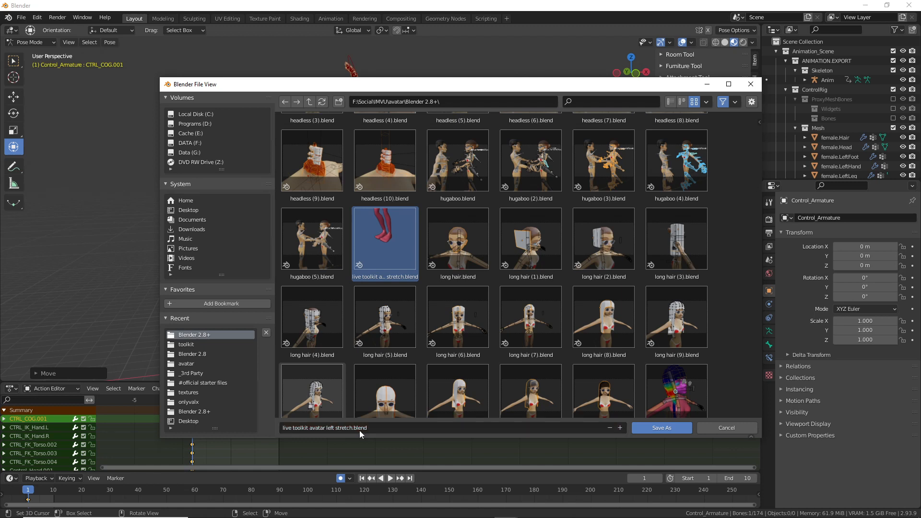
click(662, 428)
Step: Export the left-stretch animation from the Toolkit's Export Tool and switch to IMVU Studio
mouse_move(446, 270)
middle_down()
mouse_move(345, 258)
mouse_move(211, 262)
mouse_move(448, 261)
middle_up()
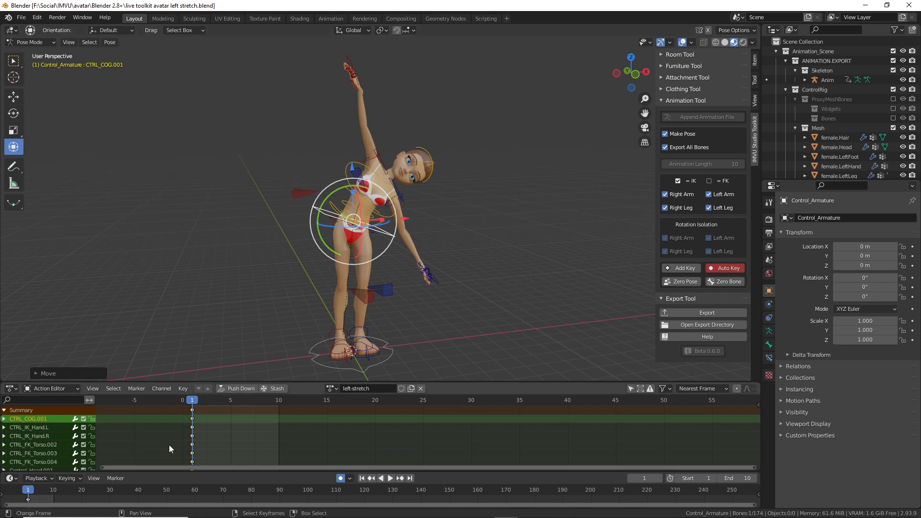
click(708, 314)
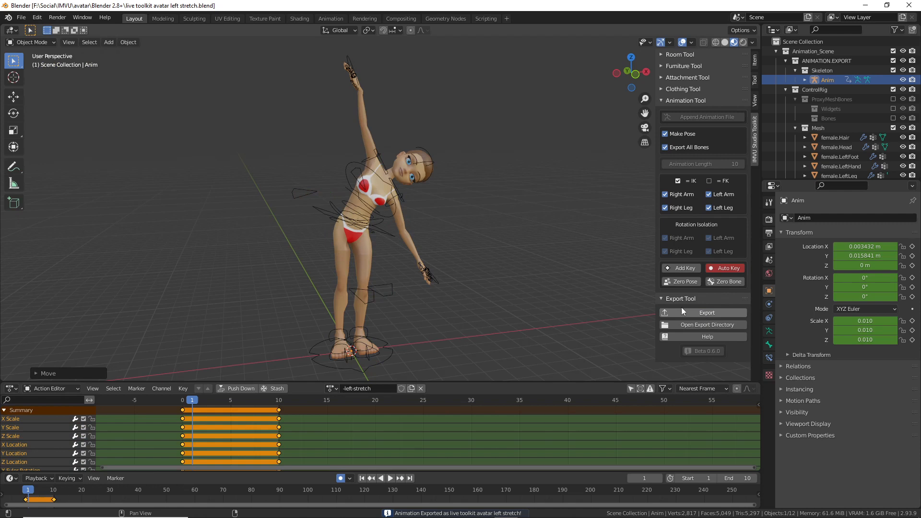
click(576, 514)
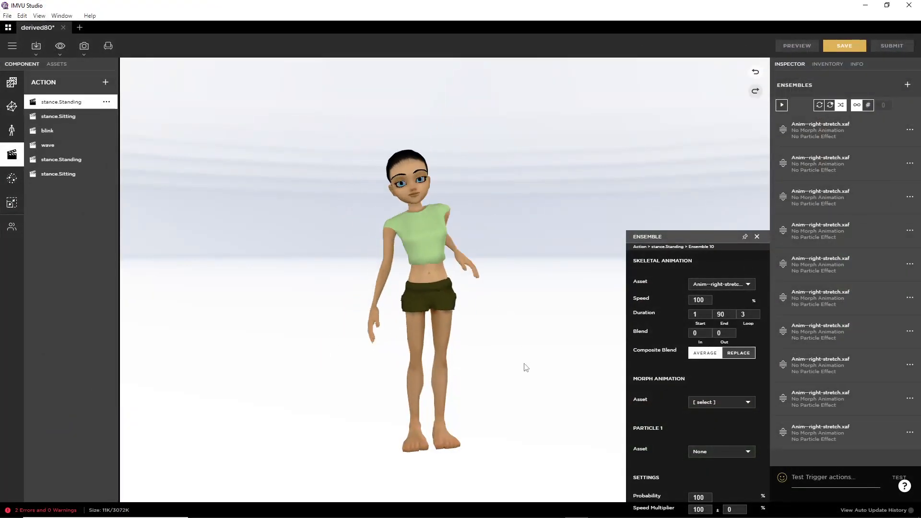
Step: Choose live toolkit avatar left stretch.fbx through Import FBX
click(36, 46)
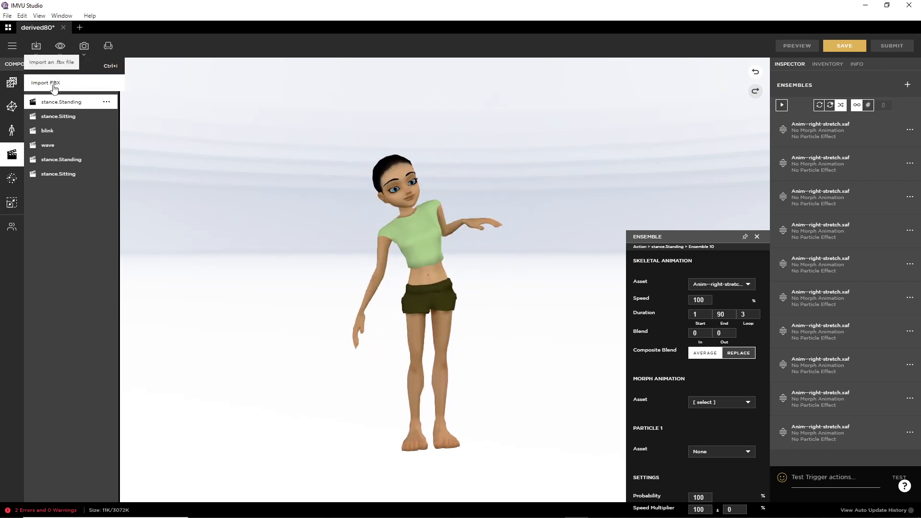
key(ctrl+2)
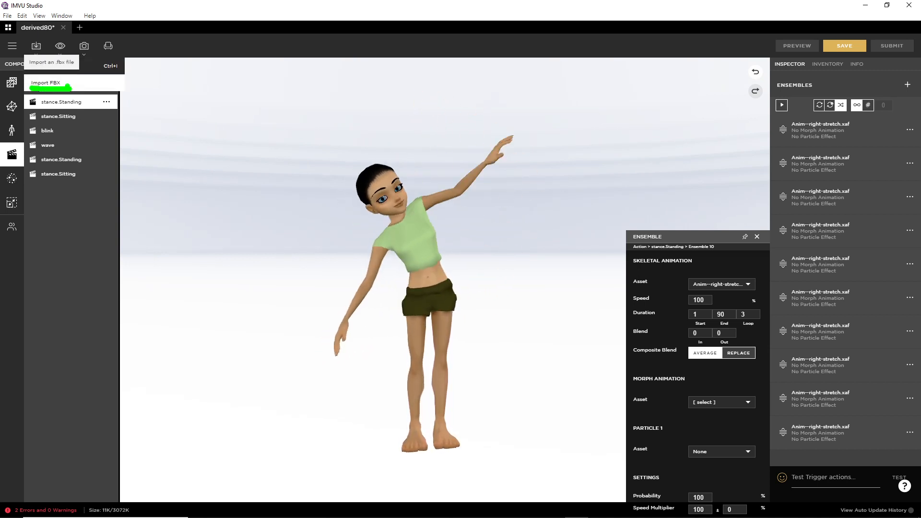
key(Escape)
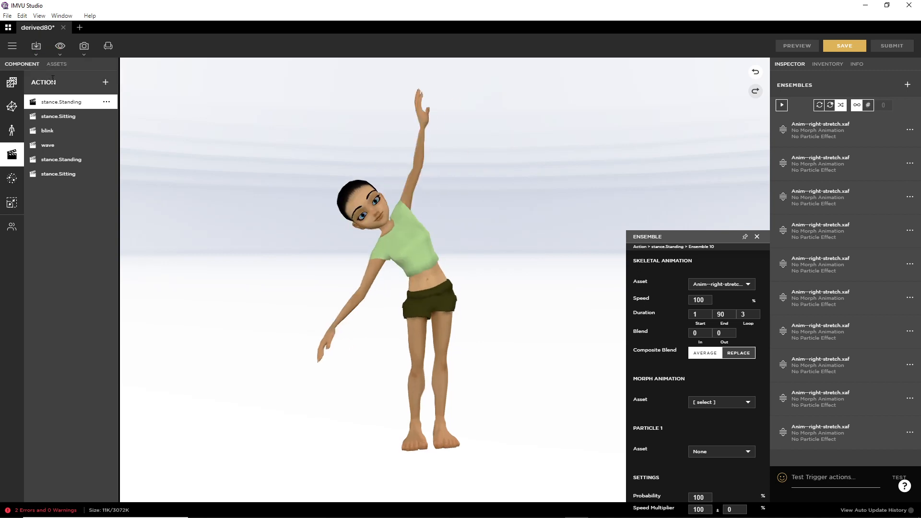
click(37, 46)
click(49, 83)
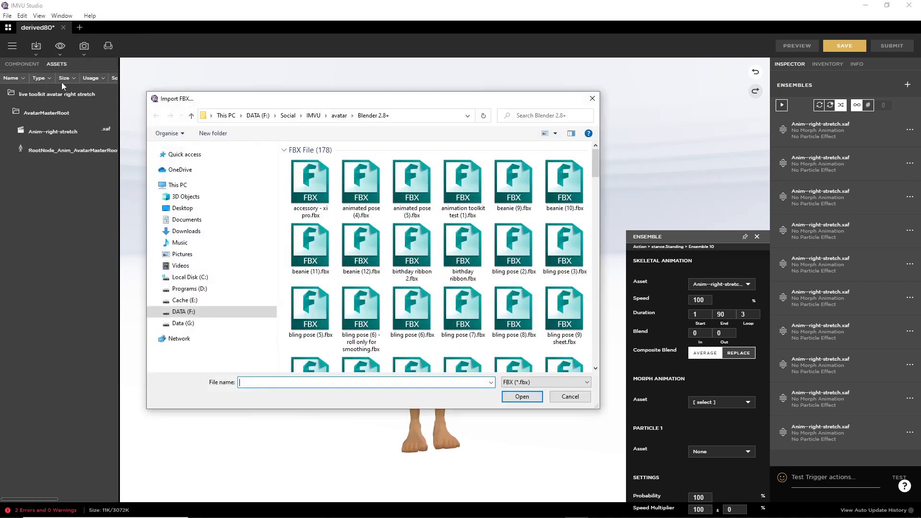
scroll(376, 290, down, 5)
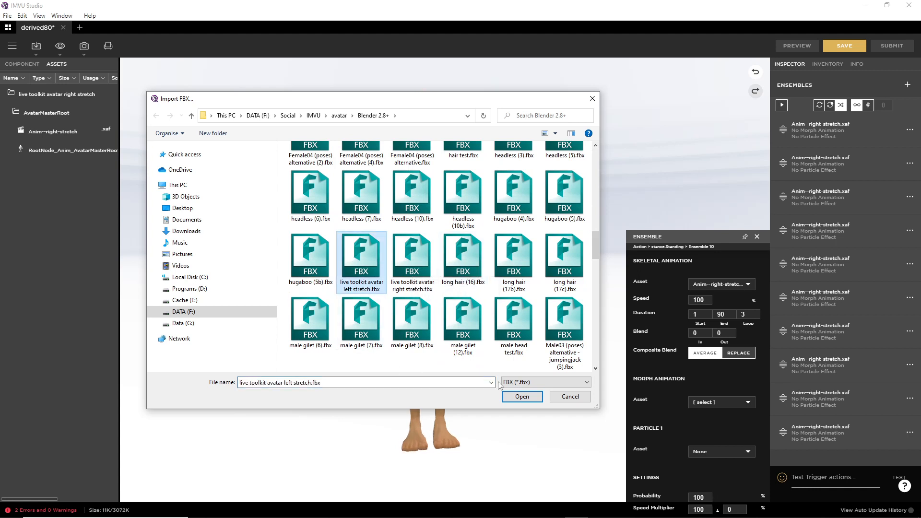
click(523, 400)
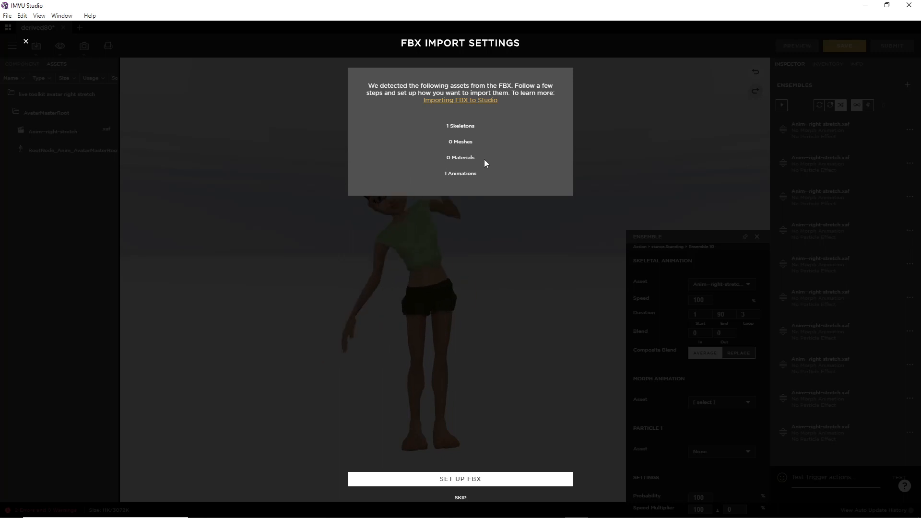
Step: Run the FBX setup through Next, Next and Review to import the Anim--left-stretch assets
drag(492, 128, 530, 150)
click(567, 478)
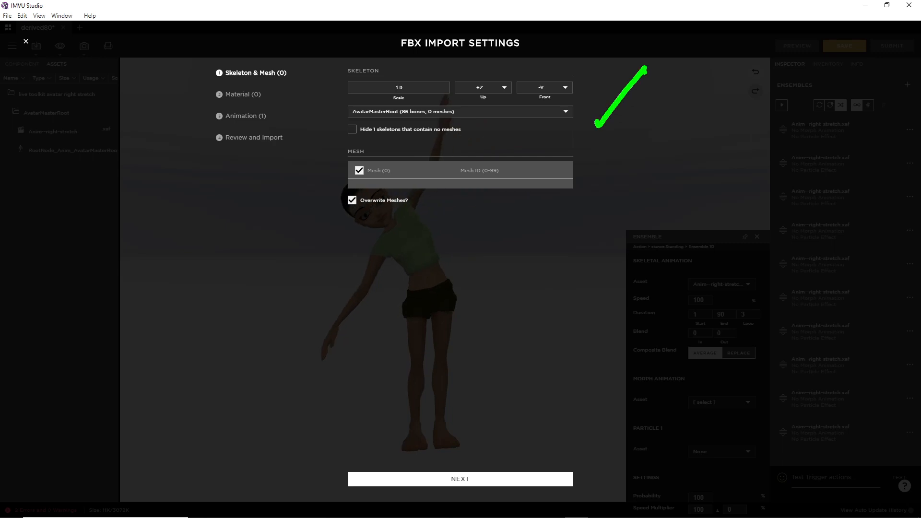
click(457, 479)
click(457, 478)
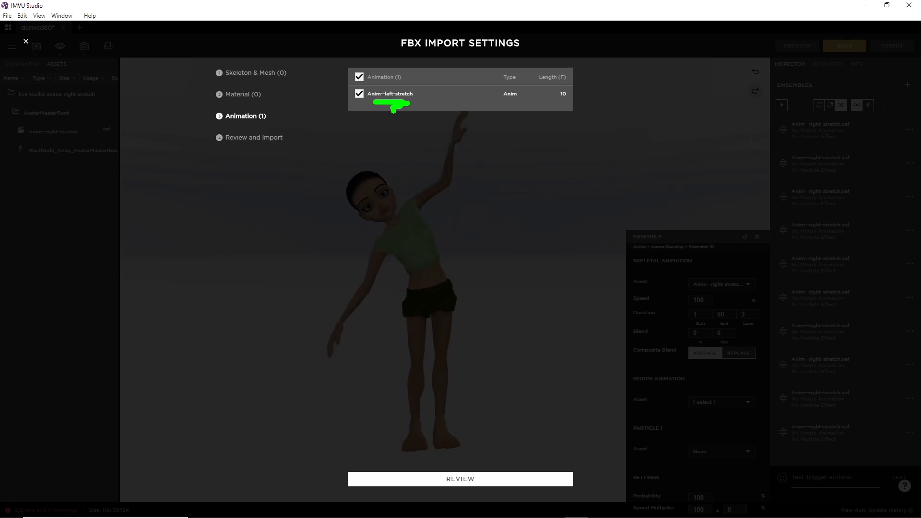
click(465, 479)
click(455, 478)
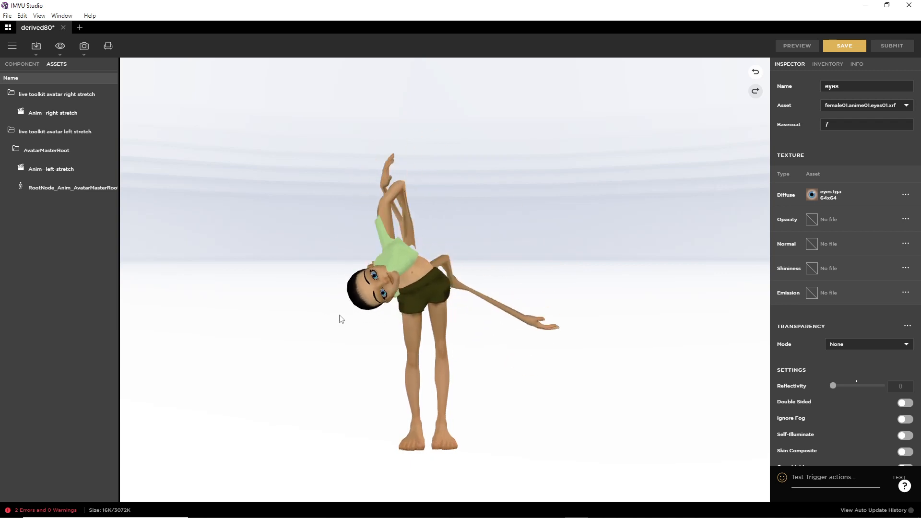
Step: Switch the avatar skeleton to Female04_Anime01_Skeleton, preview it, and return to the stance.Standing actions
click(22, 64)
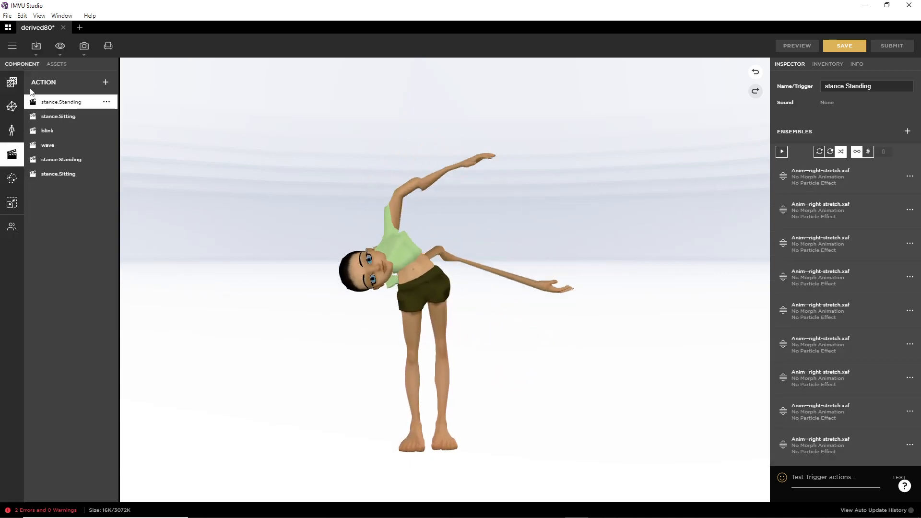
click(12, 131)
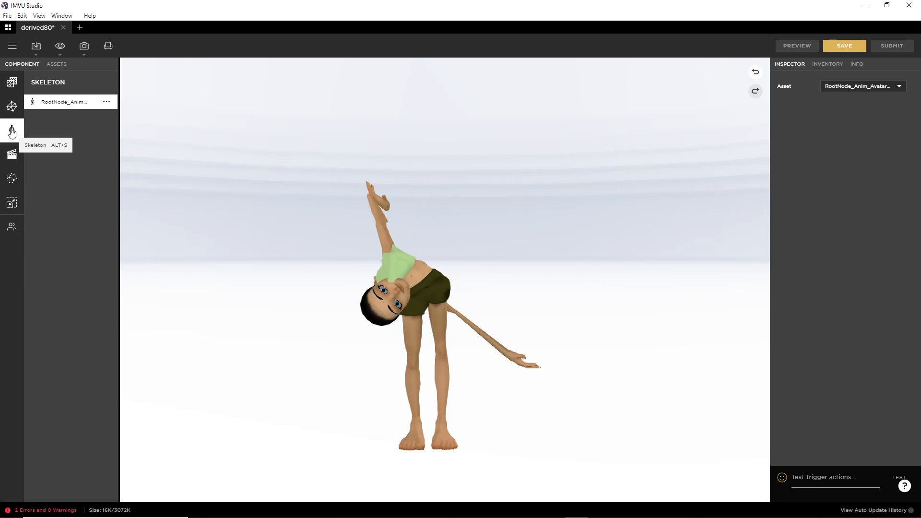
click(868, 87)
click(859, 91)
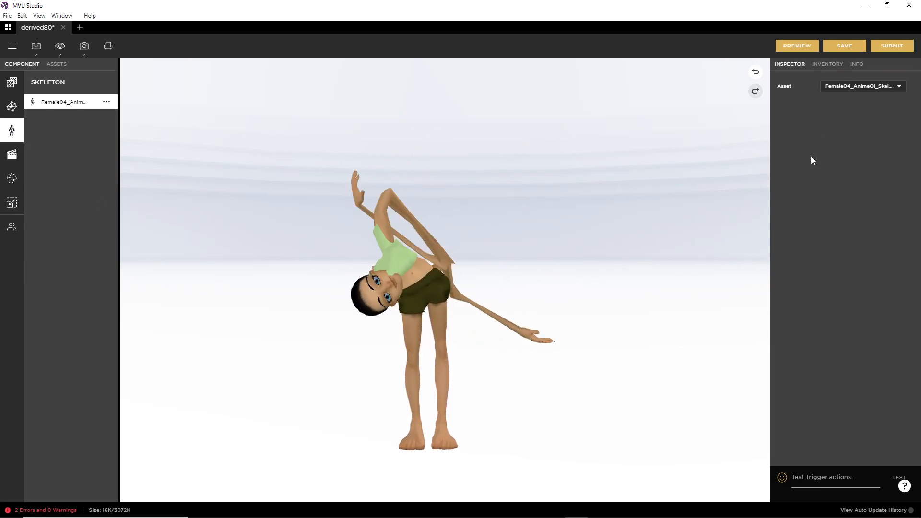
click(797, 46)
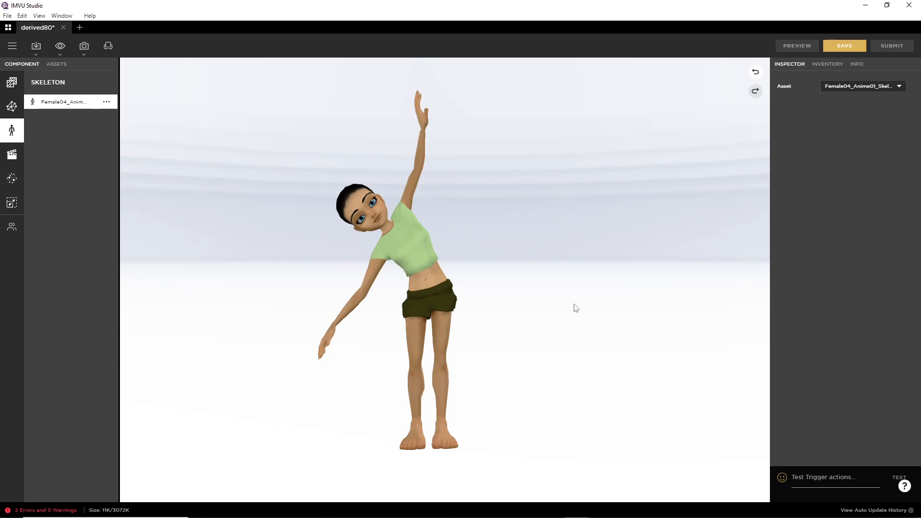
click(12, 156)
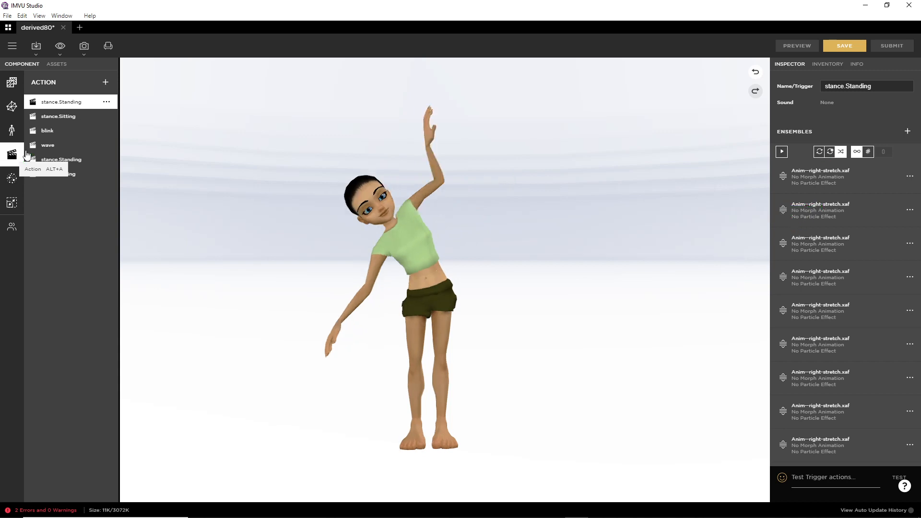
Step: Configure ensemble 2's skeletal animation asset as Anim--left-stretch.xaf and preview the stretch
click(910, 210)
click(855, 222)
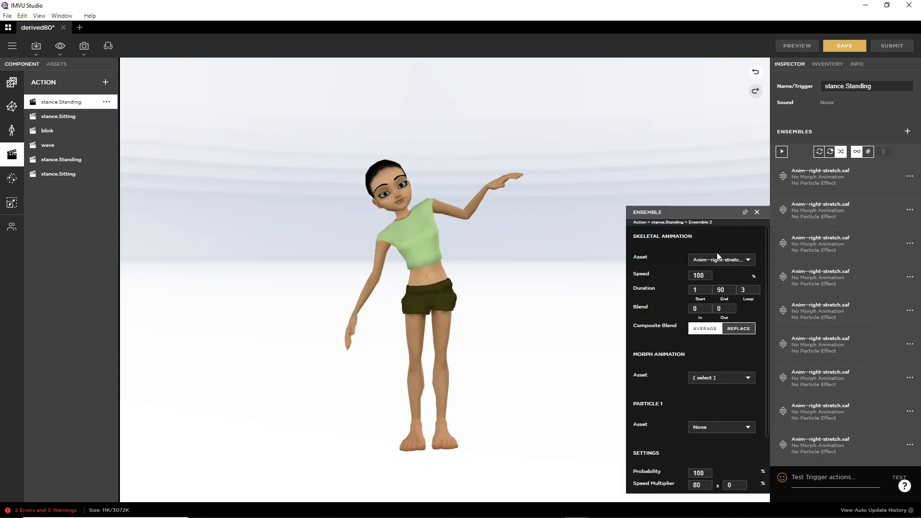
click(735, 260)
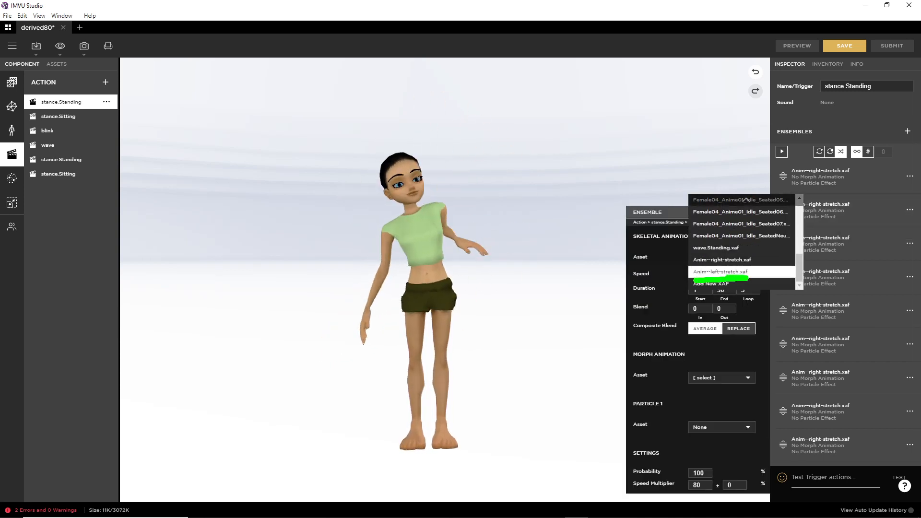
click(725, 272)
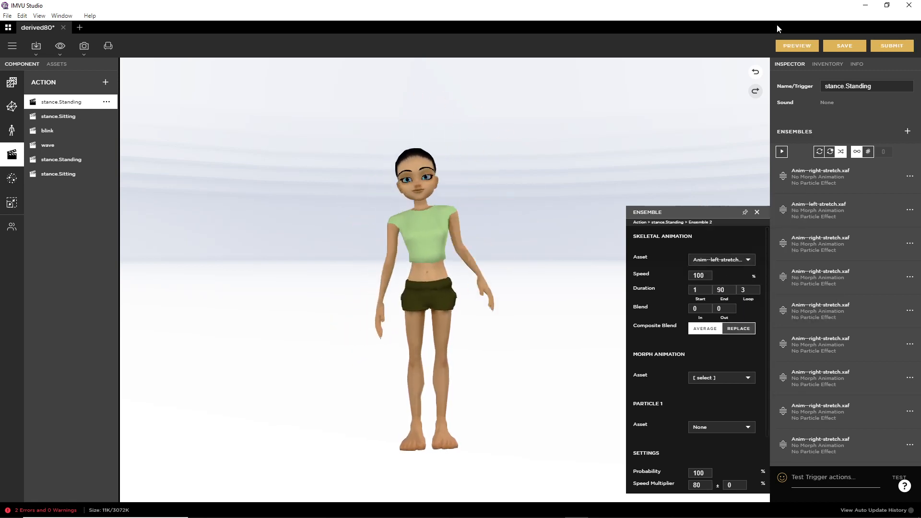
click(796, 45)
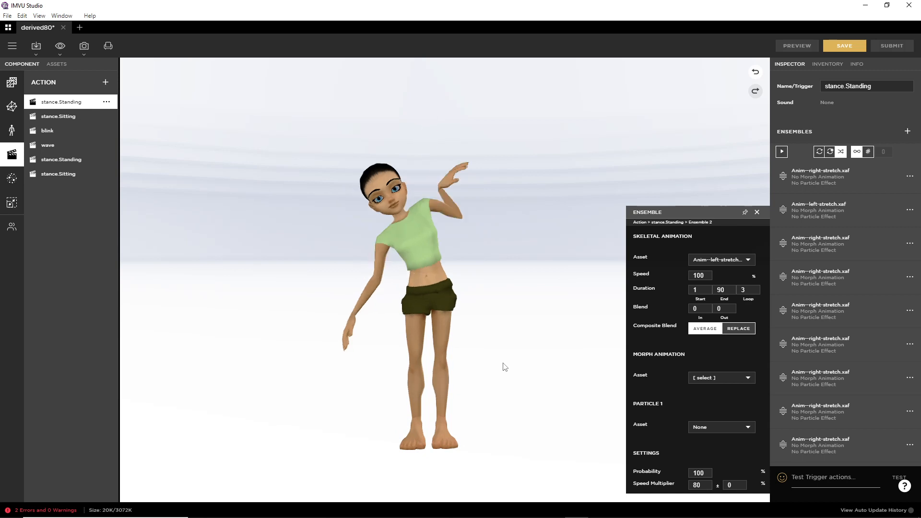
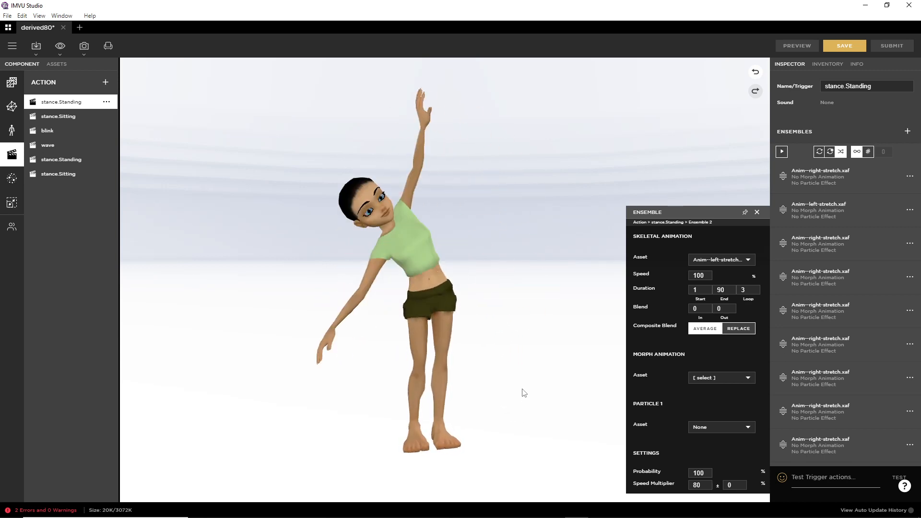
Step: Start a new General Blender file
mouse_move(541, 405)
mouse_down()
mouse_move(427, 404)
mouse_move(555, 404)
mouse_up()
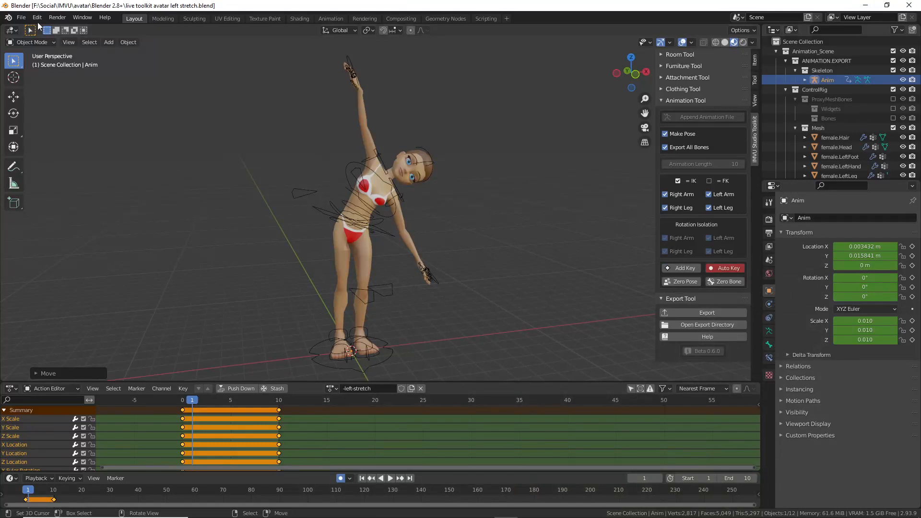
click(21, 18)
mouse_move(28, 27)
click(128, 29)
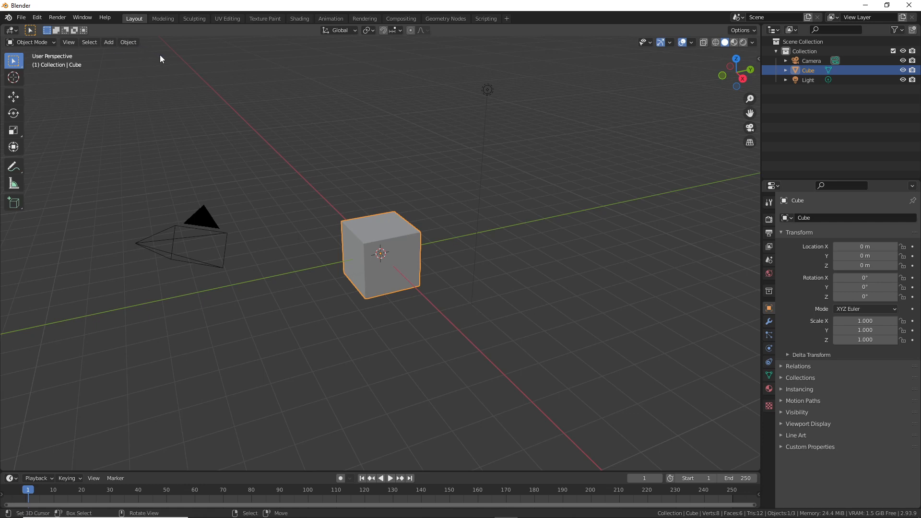
Step: Append the IMVU avatar rig from the IMVU Studio Toolkit's Animation Tool panel
key(n)
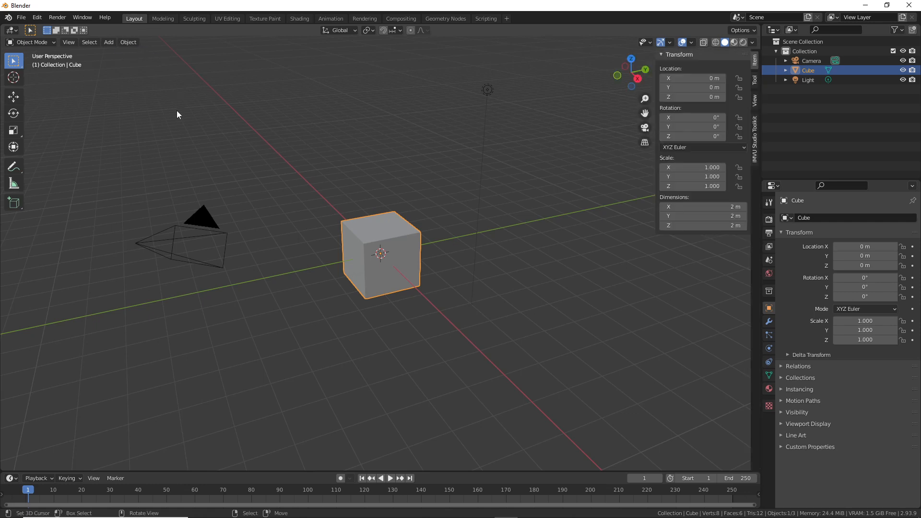
click(755, 140)
click(685, 100)
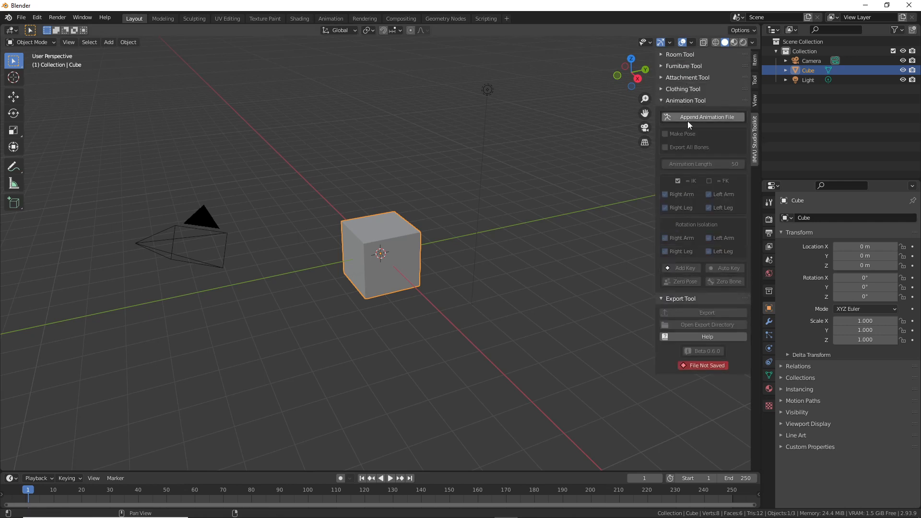
click(702, 117)
Step: Frame the avatar from the front and select the CTRL_COG control around the pelvis
middle_drag(364, 232, 394, 214)
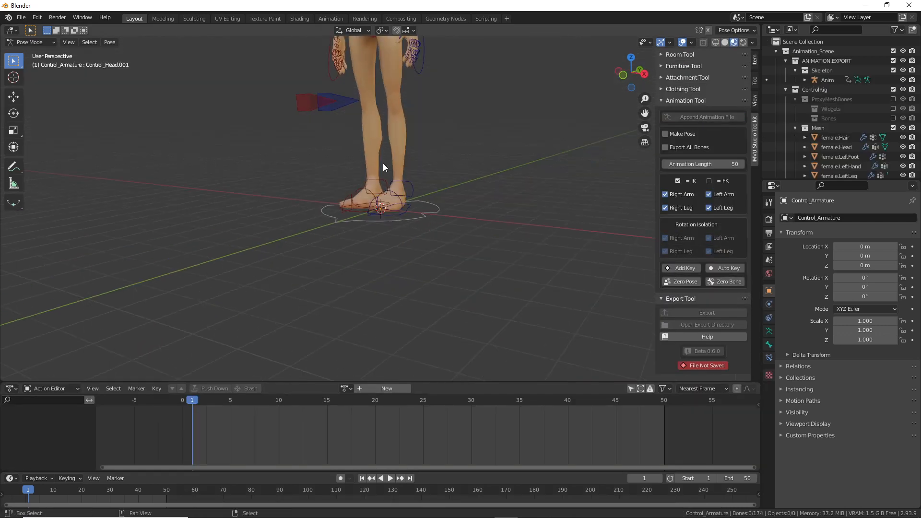
shift+middle_drag(383, 163, 396, 283)
middle_drag(389, 195, 425, 246)
scroll(425, 246, up, 1)
scroll(425, 246, down, 1)
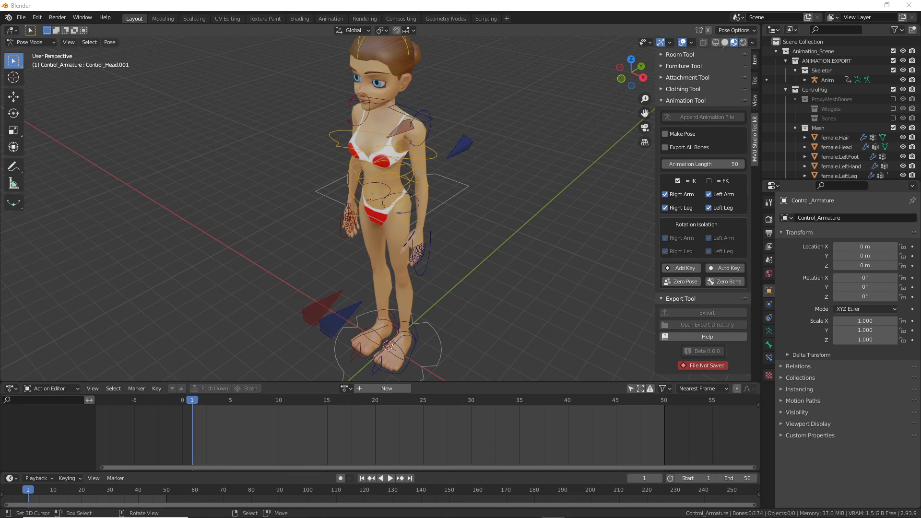
middle_drag(398, 229, 420, 232)
click(452, 204)
middle_drag(451, 275, 509, 290)
drag(719, 259, 739, 263)
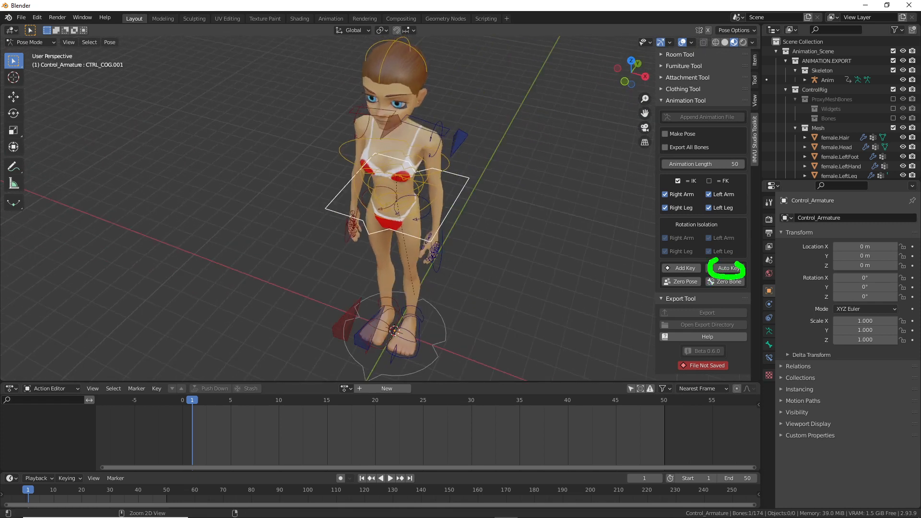
drag(669, 126, 683, 106)
Step: Tick Make Pose and Export All Bones, and turn on Auto Key
key(Escape)
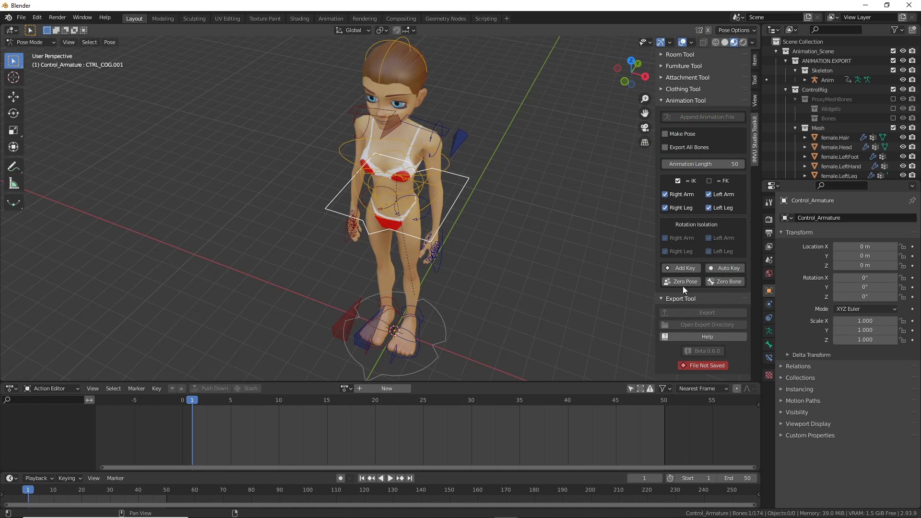
click(666, 133)
click(665, 147)
click(732, 269)
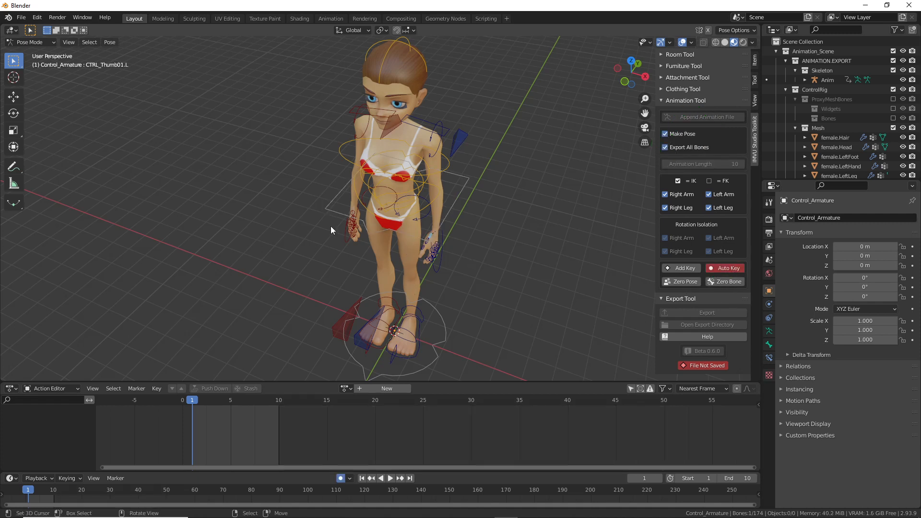
Step: Try twisting and lowering CTRL_COG with the rotate gizmo, undoing both attempts
click(14, 148)
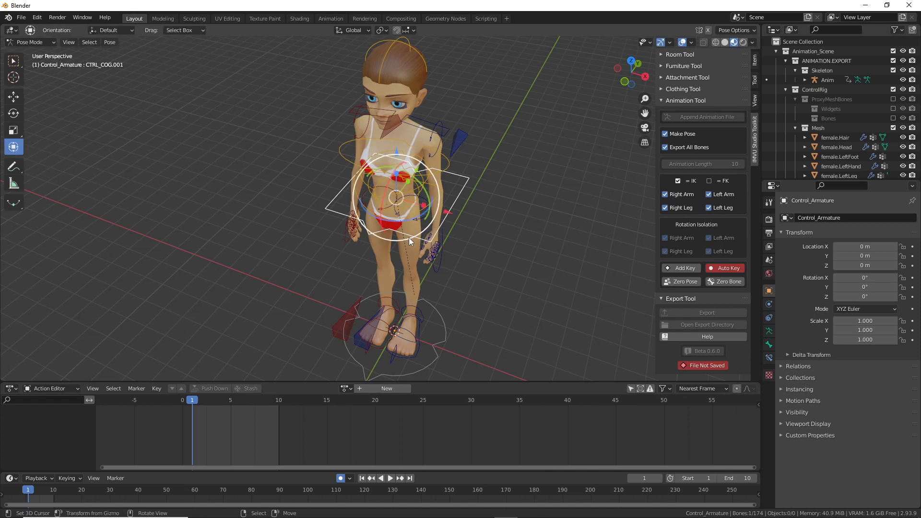
drag(408, 217, 391, 220)
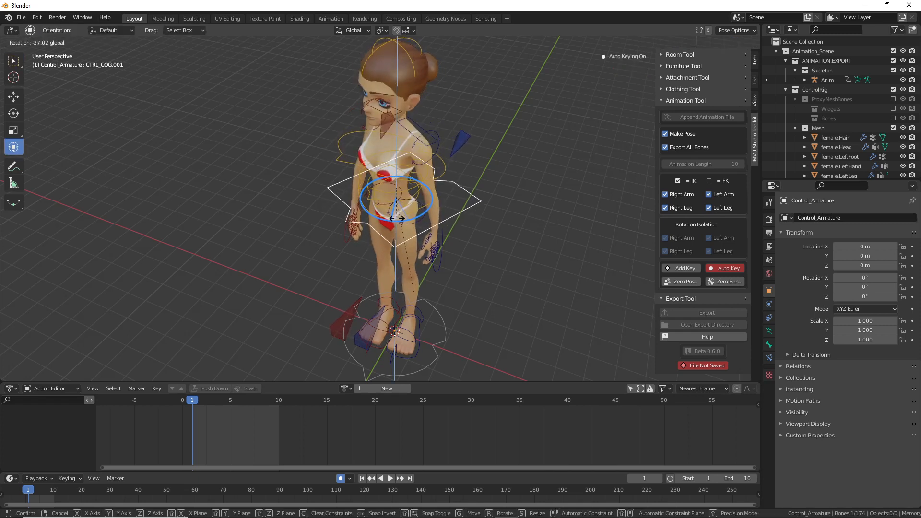
middle_drag(351, 247, 373, 217)
drag(407, 127, 407, 128)
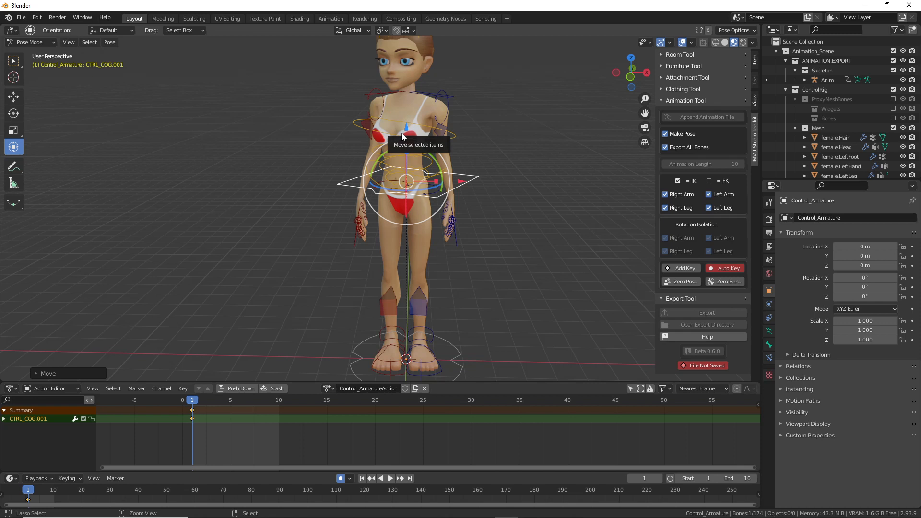
key(ctrl+z)
middle_drag(414, 189, 427, 241)
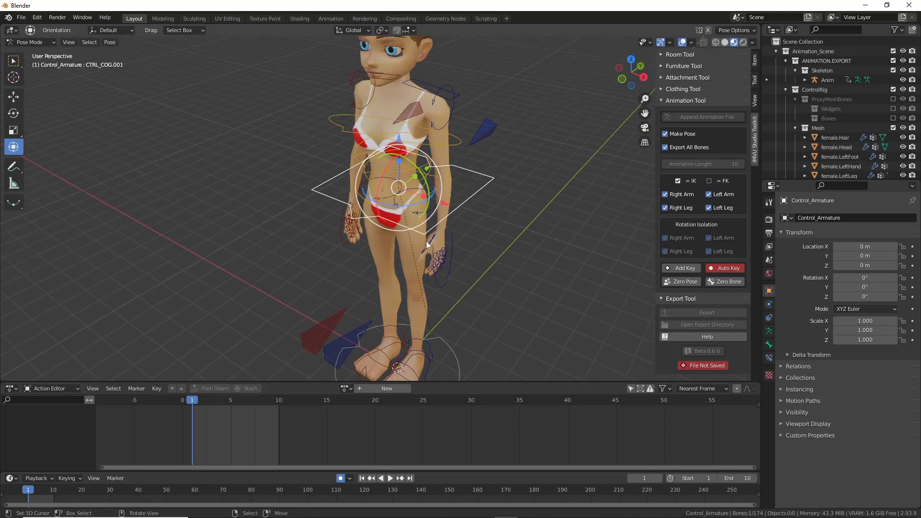
mouse_move(411, 206)
mouse_down()
mouse_move(400, 205)
mouse_move(419, 205)
mouse_up()
key(ctrl+z)
Step: Twist the hips on CTRL_COG's Z ring and confirm, keying frame 1
mouse_move(407, 238)
shift+middle_down()
mouse_move(410, 165)
mouse_move(401, 236)
shift+middle_up()
mouse_move(400, 272)
mouse_down()
mouse_move(490, 353)
mouse_move(340, 265)
mouse_up()
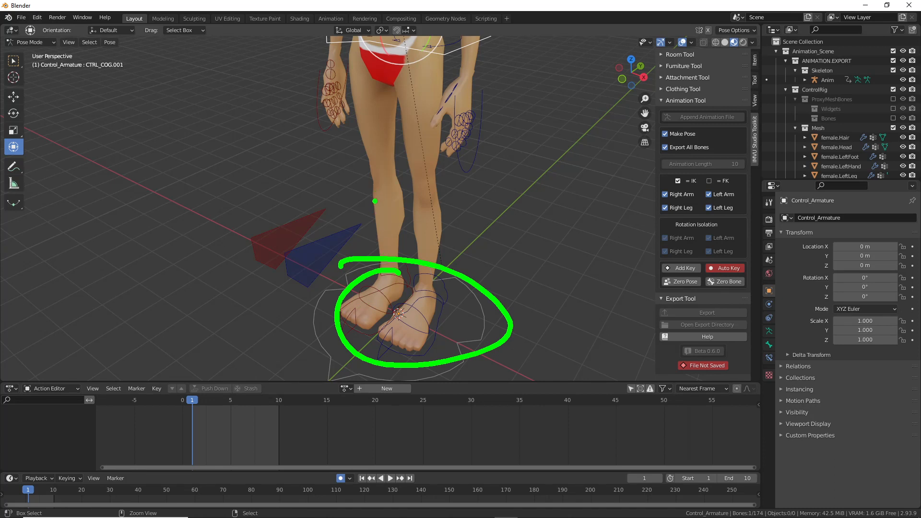
middle_drag(358, 284, 358, 298)
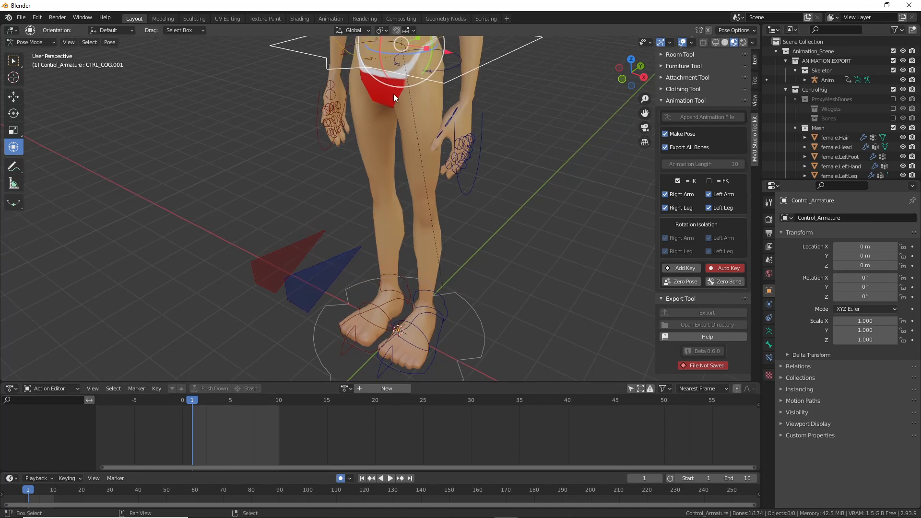
mouse_move(416, 62)
mouse_down()
mouse_move(402, 63)
mouse_move(409, 68)
mouse_up()
middle_drag(353, 202, 388, 191)
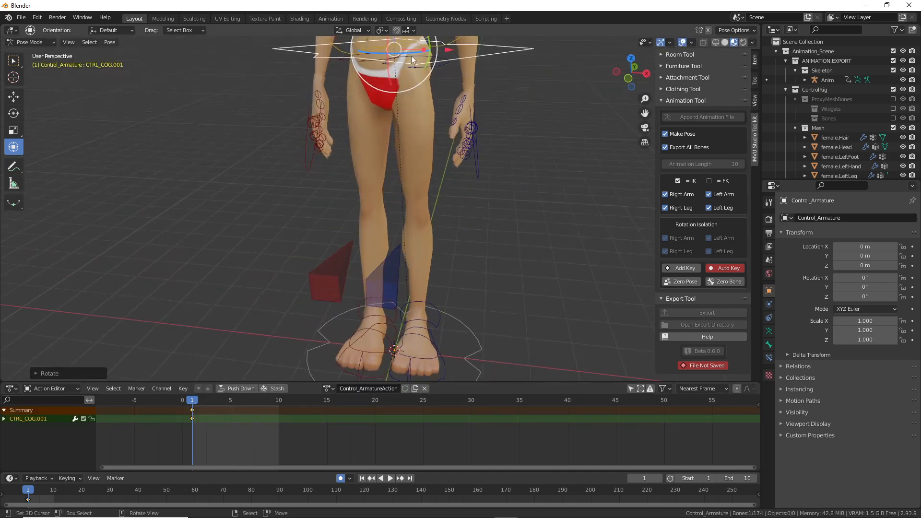
shift+middle_drag(413, 101, 422, 139)
scroll(412, 129, down, 1)
mouse_move(426, 114)
mouse_down()
mouse_move(383, 139)
mouse_move(393, 143)
mouse_up()
mouse_move(442, 347)
mouse_down()
mouse_move(442, 179)
mouse_move(451, 189)
mouse_up()
drag(359, 185, 356, 288)
mouse_move(343, 277)
mouse_down()
mouse_move(345, 286)
mouse_move(365, 277)
mouse_up()
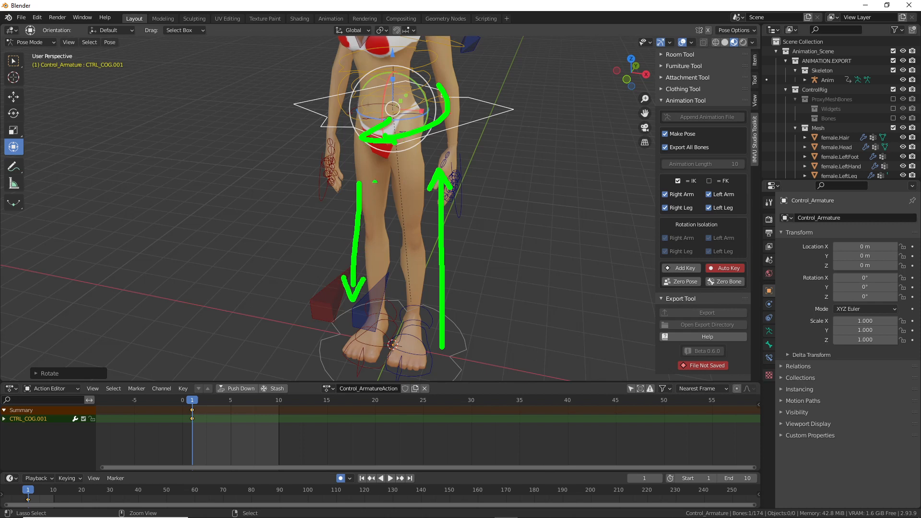
drag(340, 201, 369, 192)
drag(468, 98, 373, 171)
drag(376, 316, 347, 328)
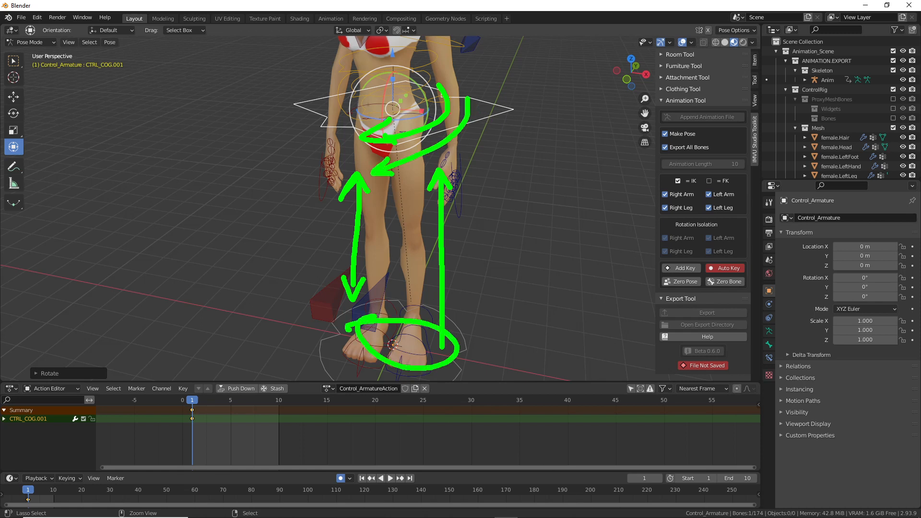
drag(468, 346, 472, 295)
mouse_move(455, 310)
mouse_down()
mouse_move(471, 289)
mouse_move(491, 312)
mouse_up()
key(Escape)
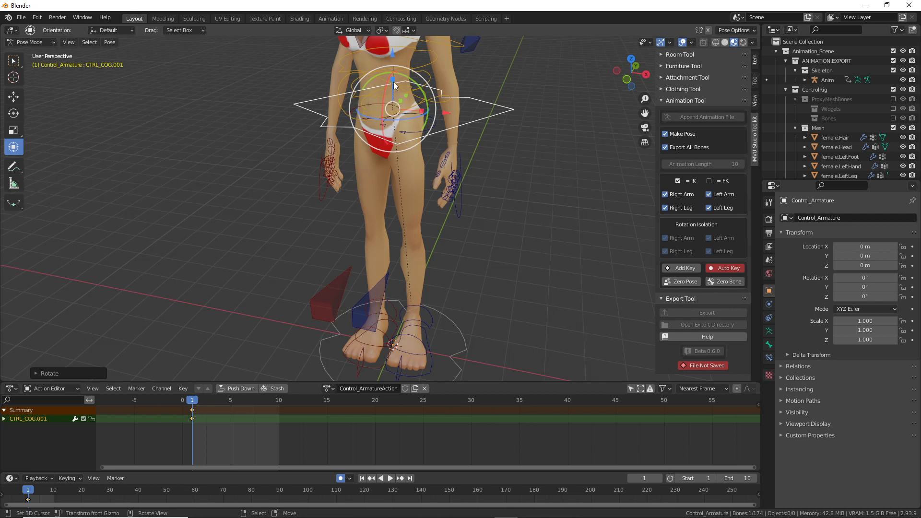
drag(392, 54, 391, 57)
middle_drag(298, 177, 413, 205)
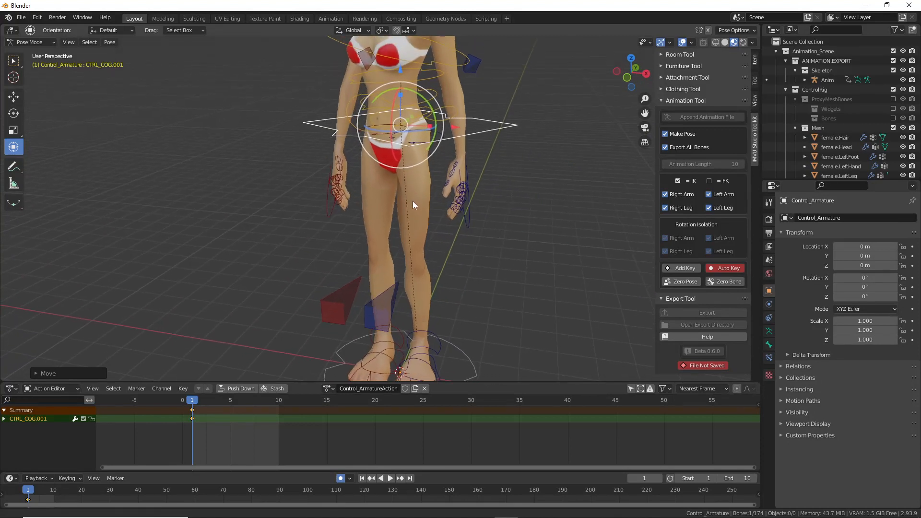
scroll(414, 201, down, 1)
key(ctrl+z)
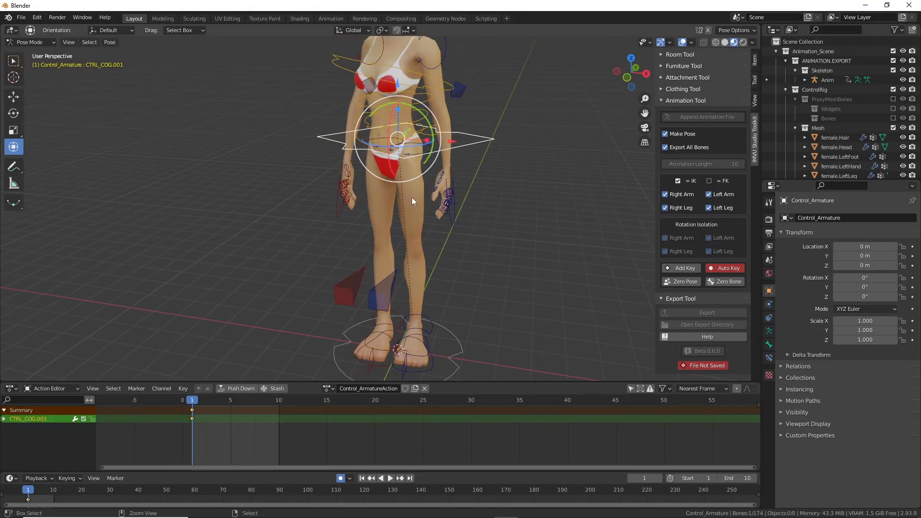
Step: Redo the hip pose by lowering CTRL_COG slightly and twisting it around Z
key(ctrl+z)
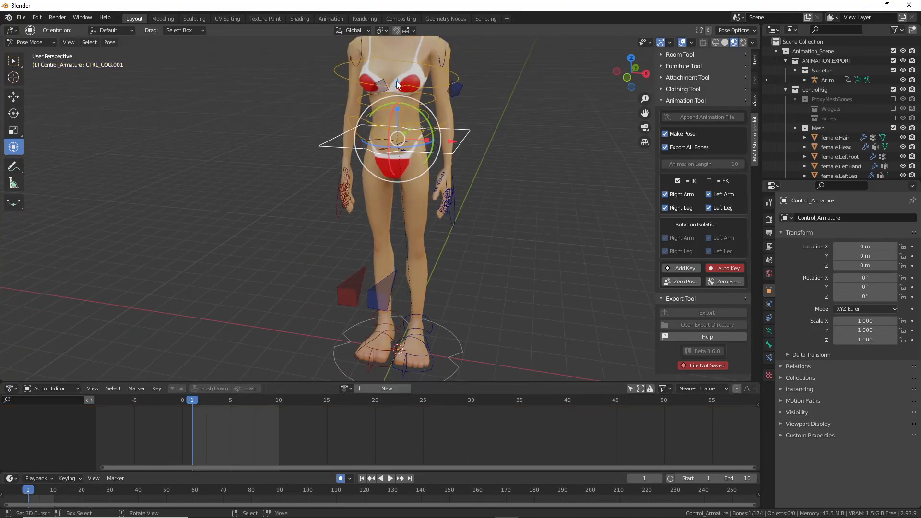
drag(397, 81, 398, 84)
drag(420, 148, 406, 166)
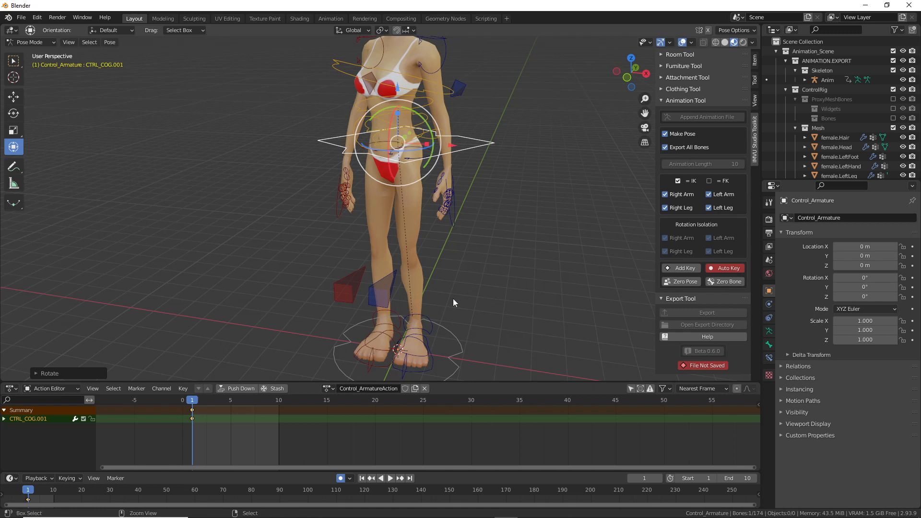
drag(436, 277, 447, 277)
drag(369, 335, 369, 292)
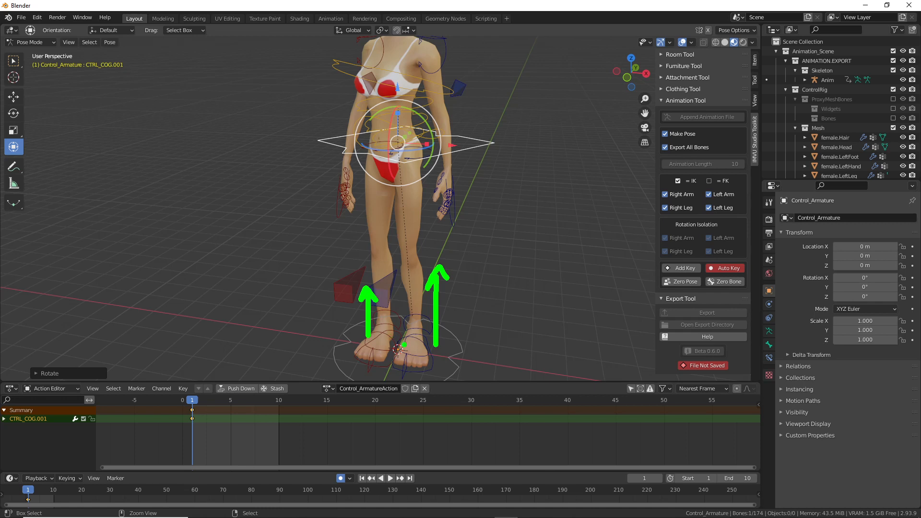
mouse_move(482, 135)
mouse_down()
mouse_move(462, 158)
mouse_move(417, 172)
mouse_up()
mouse_move(411, 165)
mouse_down()
mouse_move(402, 175)
mouse_move(437, 186)
mouse_up()
key(Escape)
Step: Twist the four torso controls CTRL_FK_Torso.001–.004, then select the left hand control
middle_drag(422, 381, 379, 237)
scroll(407, 240, up, 1)
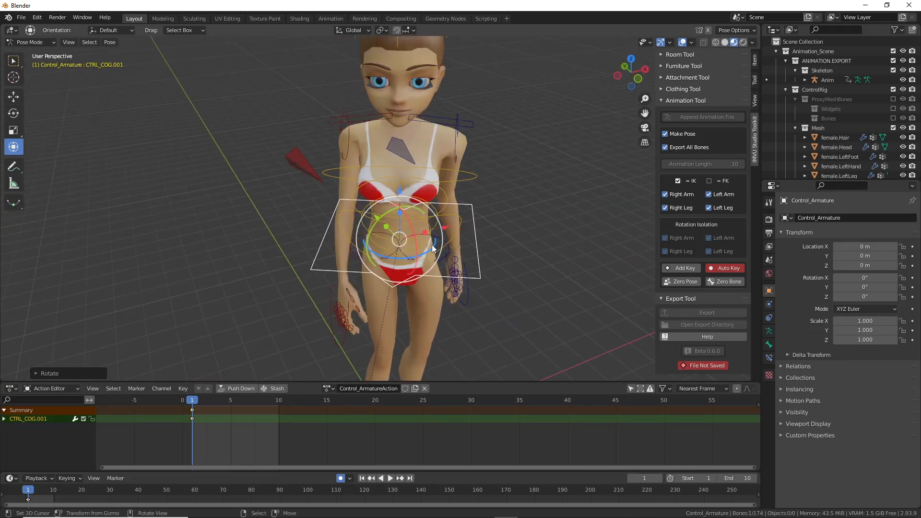
click(427, 246)
drag(427, 244, 414, 183)
right_click(426, 235)
right_click(415, 220)
right_click(438, 191)
middle_drag(471, 220, 403, 217)
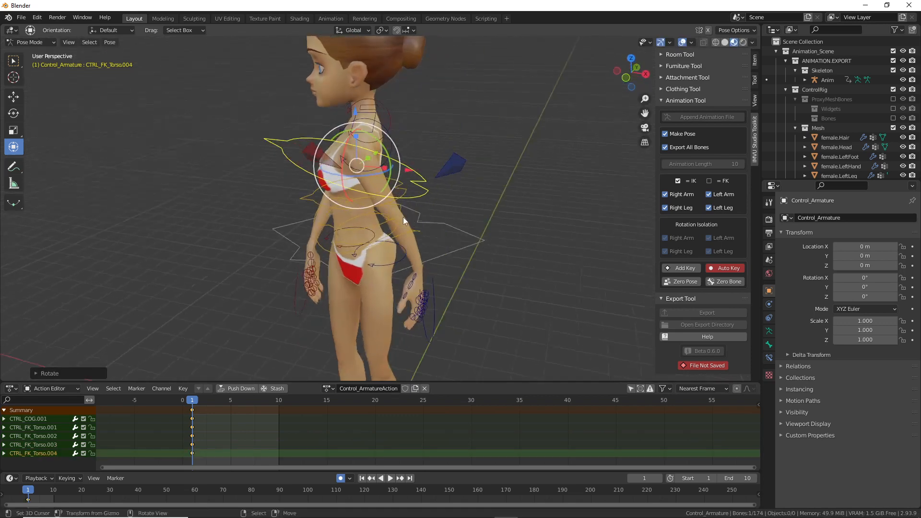
right_click(434, 332)
middle_drag(433, 332, 496, 269)
Step: Move and rotate the left hand IK control outward
key(g)
click(379, 307)
key(r)
click(530, 282)
key(g)
click(560, 283)
middle_drag(558, 287, 475, 310)
middle_drag(400, 329, 498, 264)
Step: Fine-tune the left hand's position and rotation to stretch the arm out
key(g)
click(538, 243)
key(r)
click(585, 131)
middle_drag(585, 131, 458, 232)
key(g)
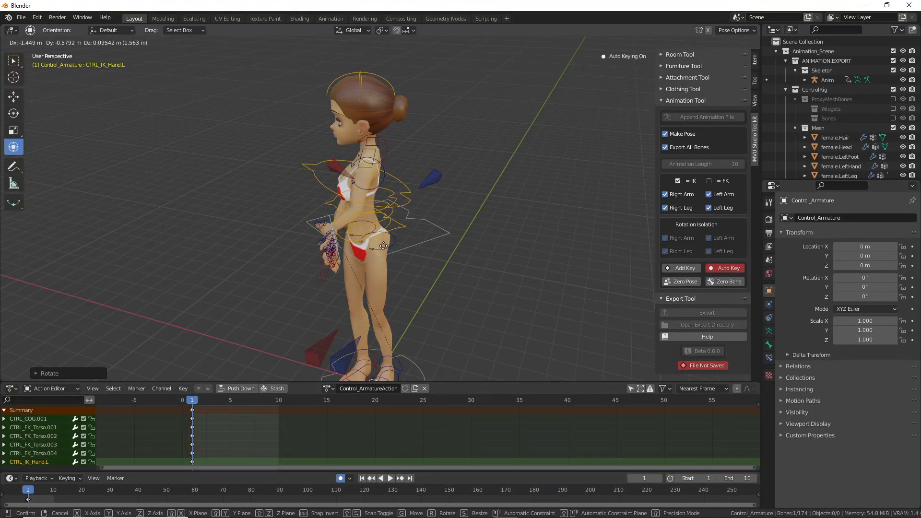
click(381, 246)
key(g)
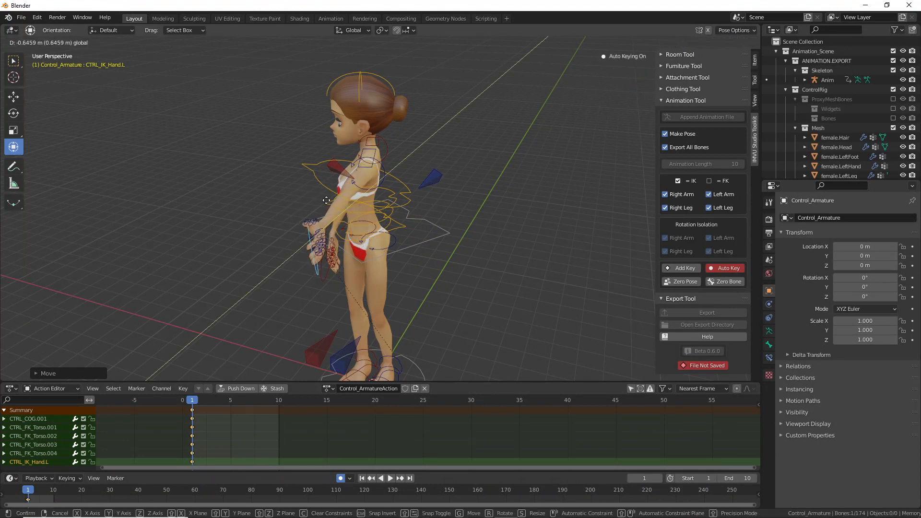
drag(371, 220, 300, 184)
middle_drag(334, 256, 364, 263)
key(g)
drag(372, 264, 381, 264)
middle_drag(398, 240, 317, 233)
Step: Move and rotate the left elbow pole CTRL_IK_ArmPole.L.001 to set the arm bend
click(404, 206)
key(g)
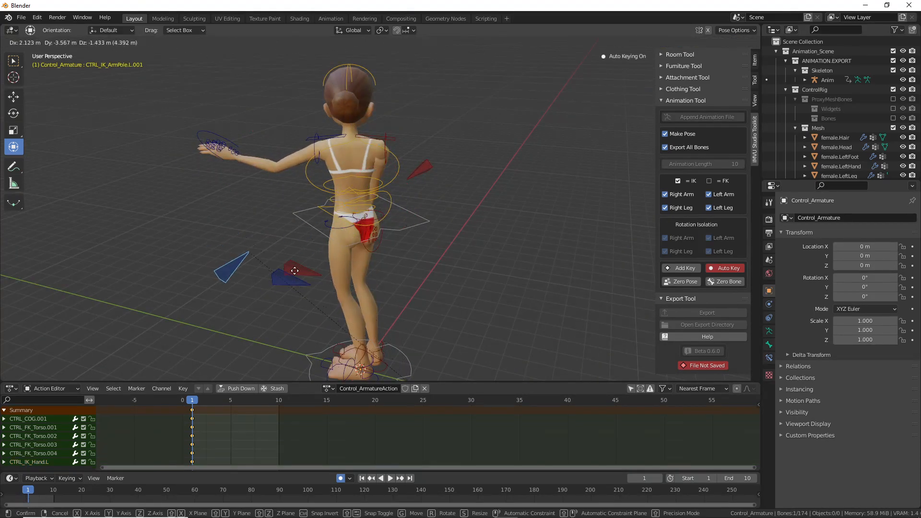
click(299, 286)
middle_drag(299, 286, 419, 263)
drag(419, 263, 417, 288)
middle_drag(417, 288, 411, 239)
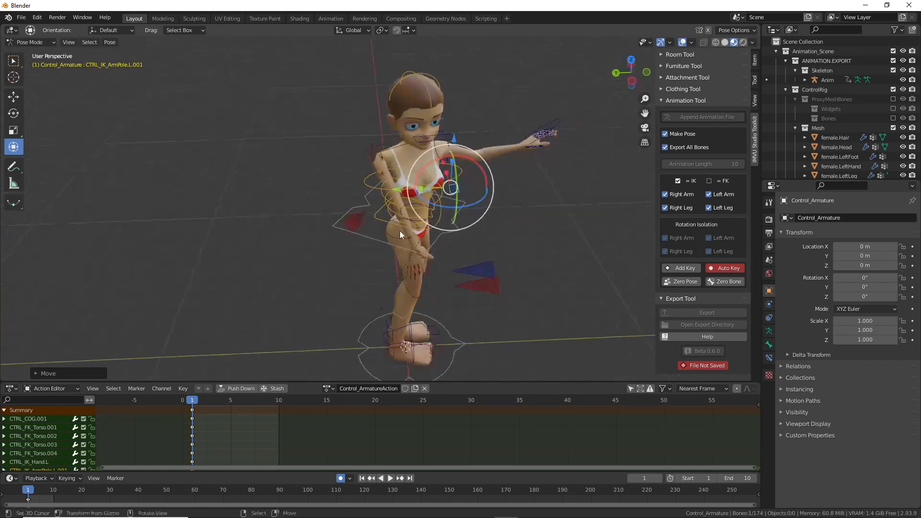
Step: Move CTRL_IK_Hand.R down and out to the side
click(411, 292)
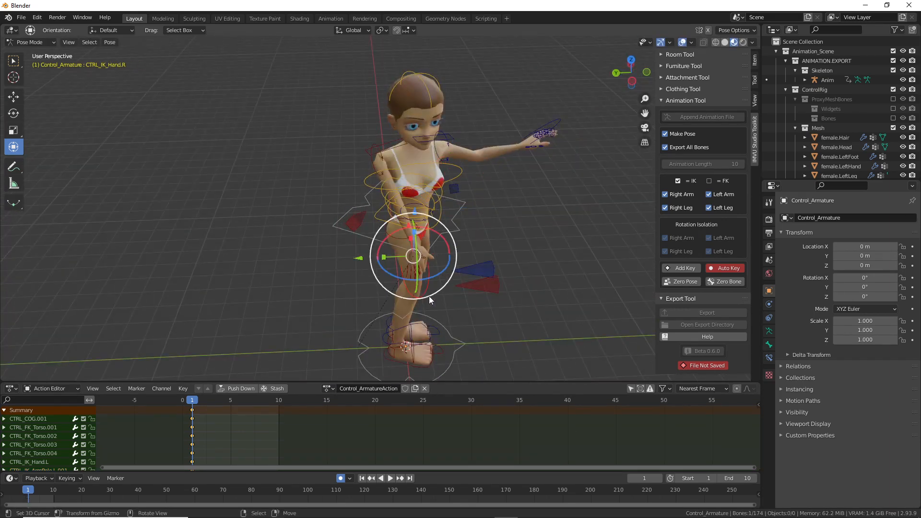
middle_drag(430, 295, 410, 278)
key(g)
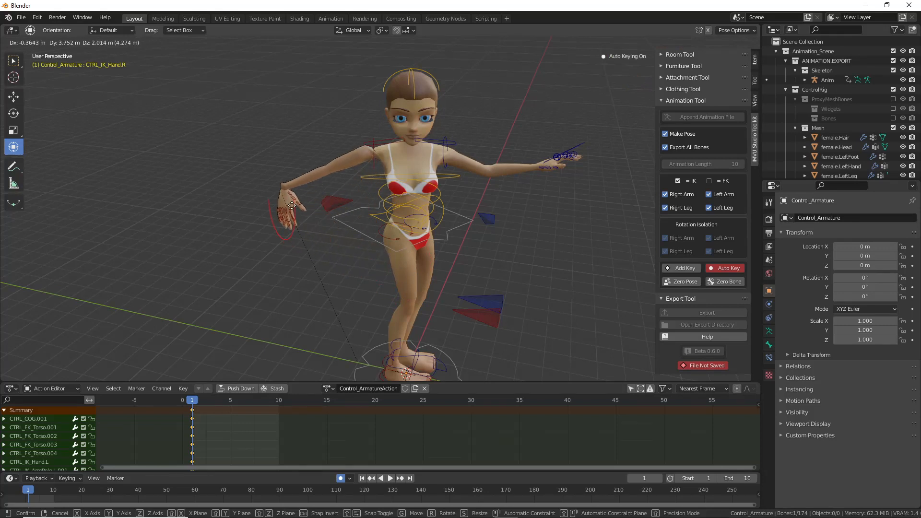
click(292, 206)
middle_drag(291, 206, 374, 189)
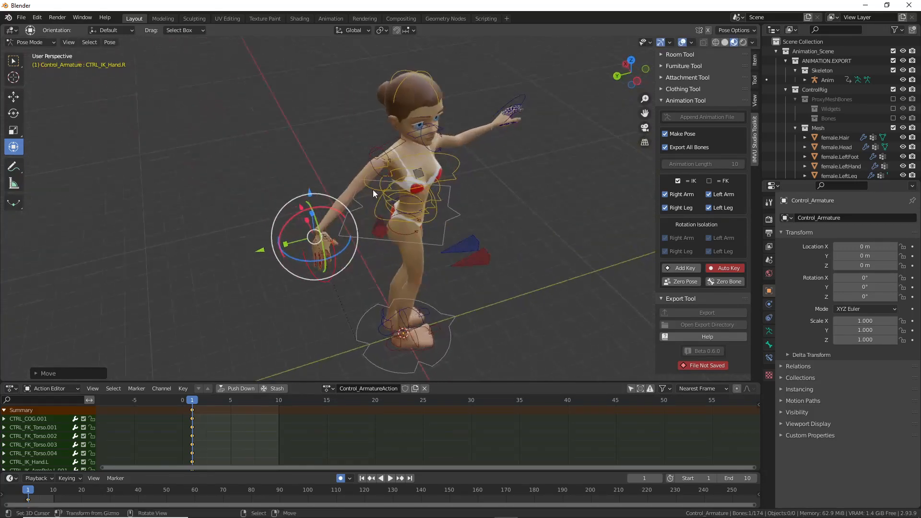
scroll(368, 202, up, 3)
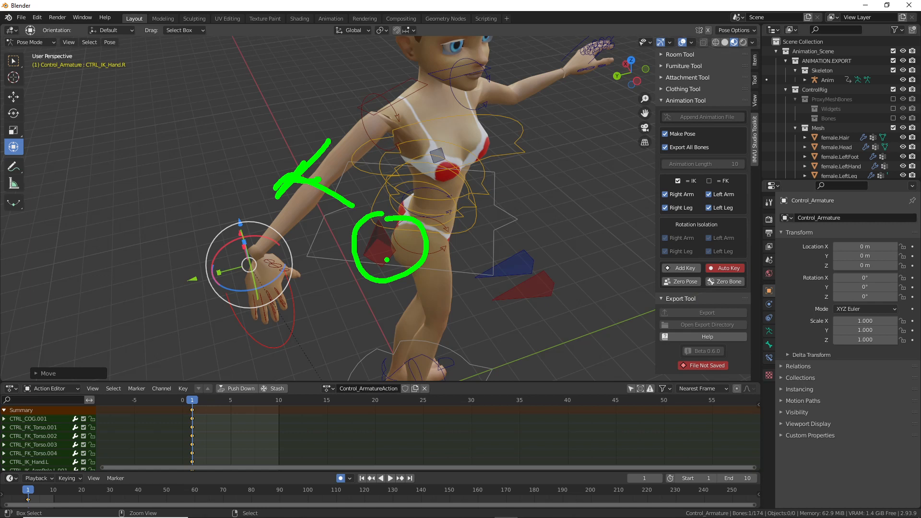
Step: Move the right arm pole control to a new position
key(Escape)
click(376, 244)
middle_drag(376, 243, 417, 244)
key(g)
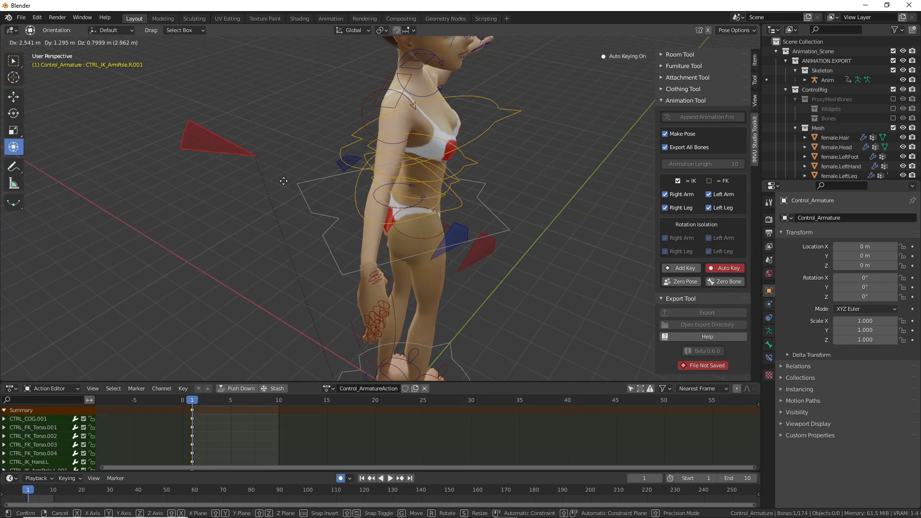
click(252, 168)
middle_drag(350, 252, 269, 203)
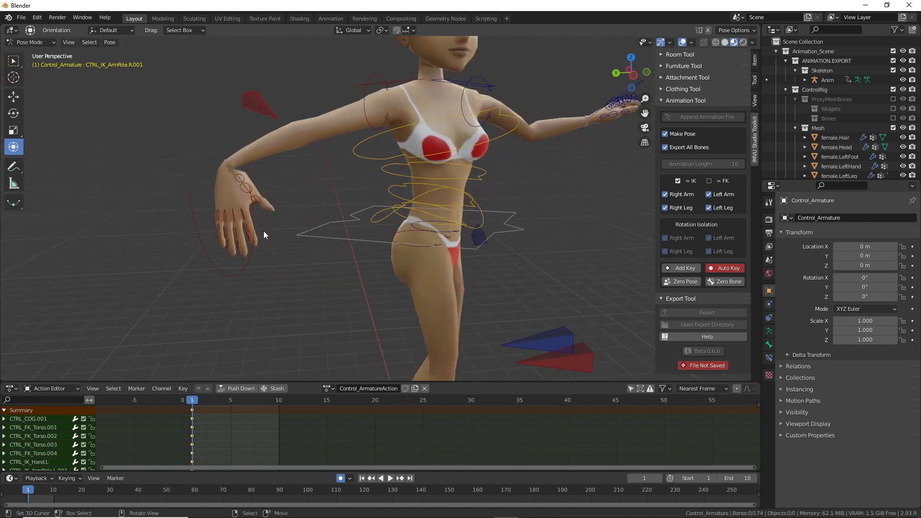
Step: Rotate the right hand upward and reposition it twice
right_click(251, 260)
drag(242, 204, 204, 211)
key(r)
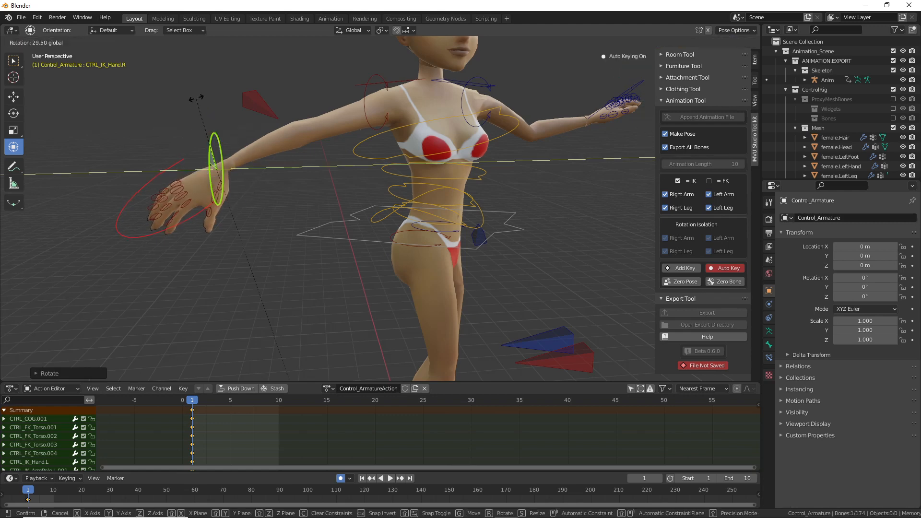
drag(197, 100, 197, 101)
mouse_move(213, 189)
mouse_down()
mouse_move(198, 159)
mouse_move(201, 176)
mouse_up()
middle_drag(202, 176, 390, 298)
key(g)
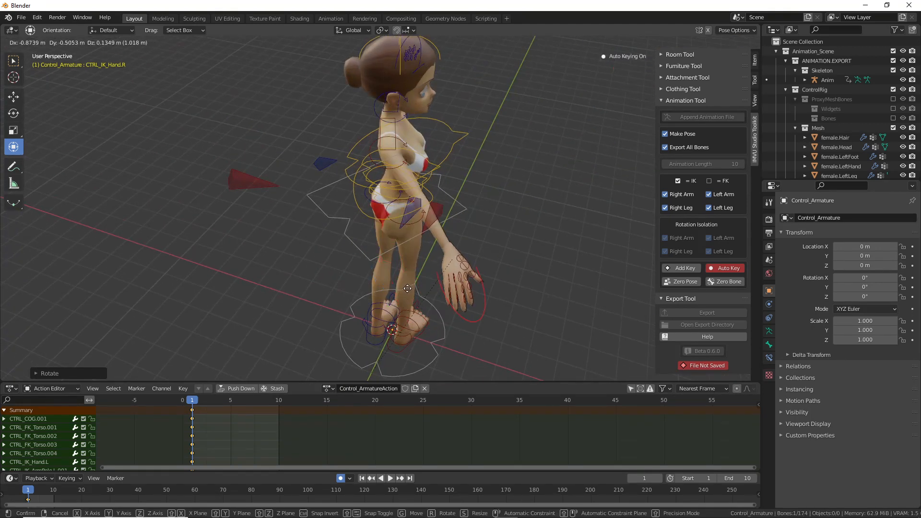
click(346, 275)
middle_drag(347, 275, 314, 236)
key(g)
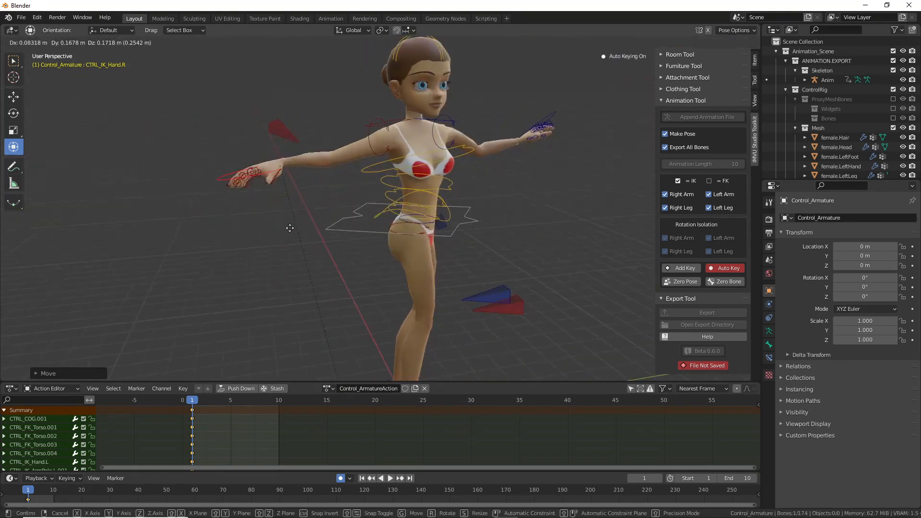
click(288, 218)
middle_drag(449, 208, 527, 193)
Step: Move and rotate the left hand IK control
click(569, 161)
key(g)
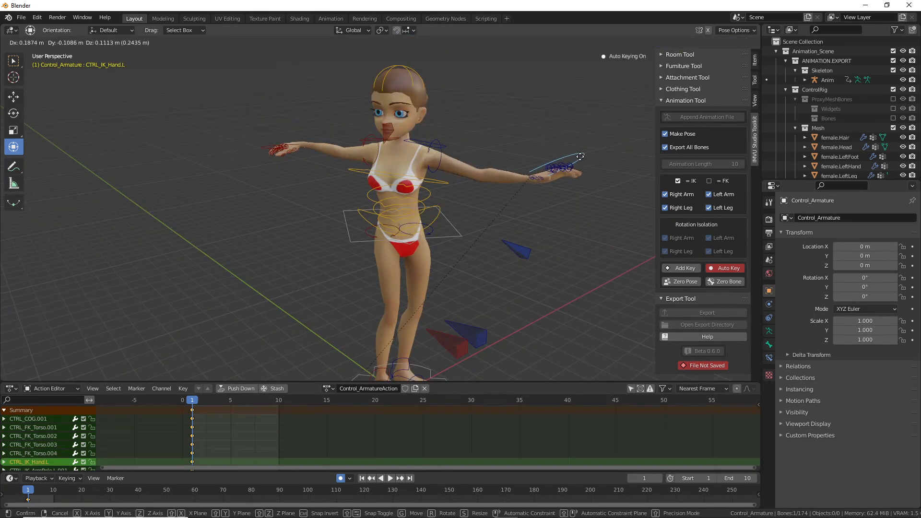
click(584, 144)
key(r)
click(585, 171)
middle_drag(585, 172, 442, 228)
Step: Twist CTRL_COG slightly and rotate the left and right clavicle controls
click(445, 227)
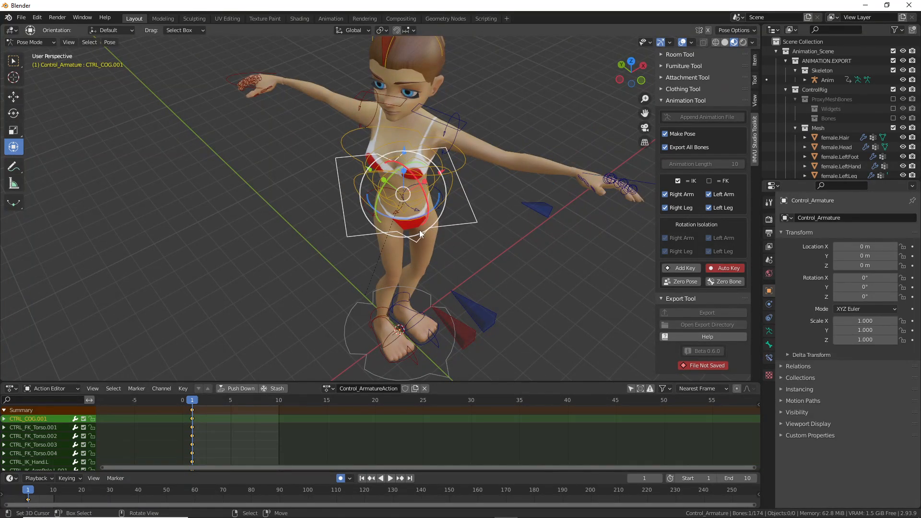
drag(402, 221, 429, 165)
click(451, 133)
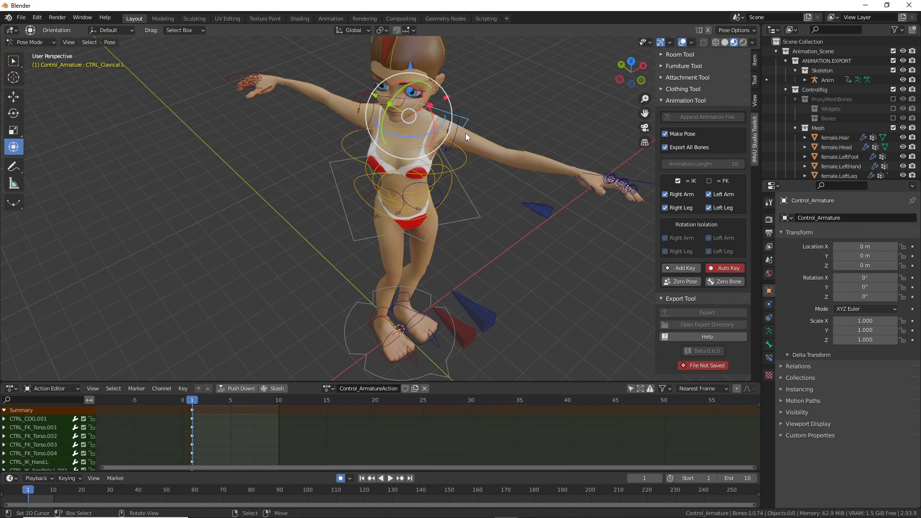
middle_drag(466, 134, 438, 147)
key(r)
key(r)
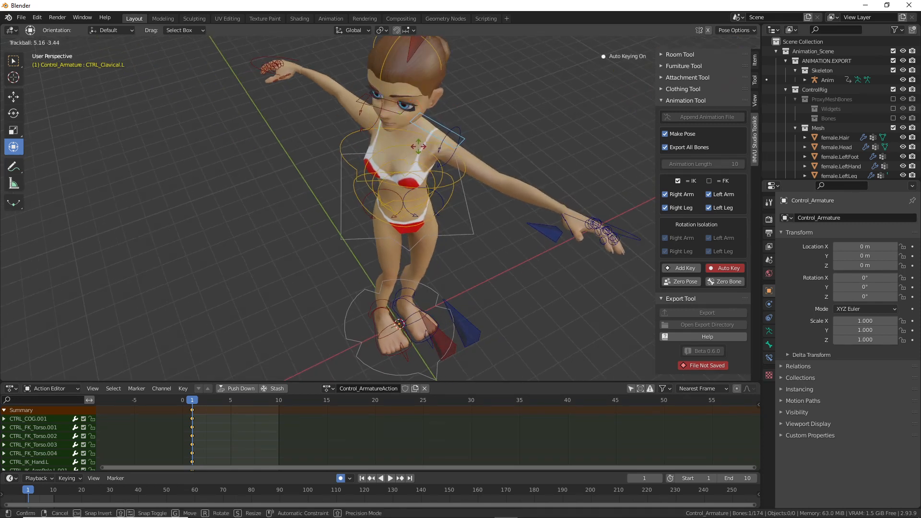
click(359, 99)
click(359, 100)
drag(402, 148, 411, 168)
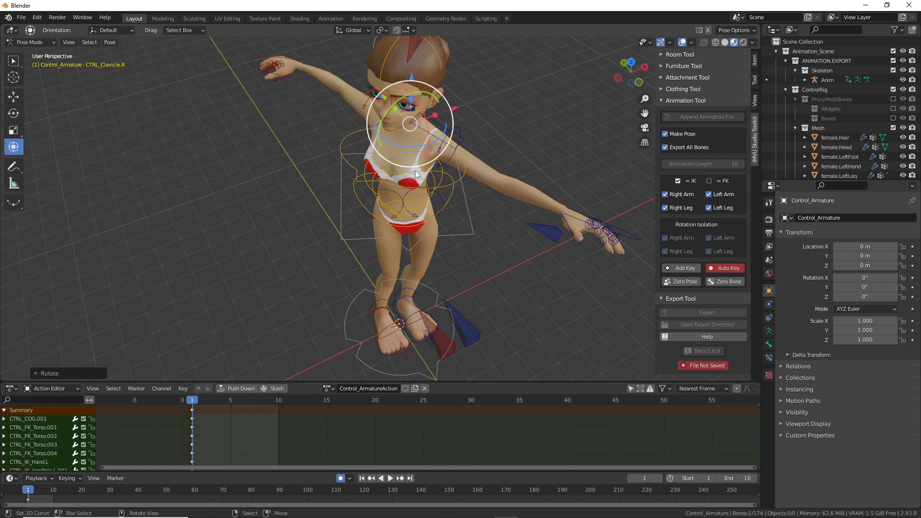
middle_drag(418, 174, 298, 174)
Step: Reposition the left and right arm pole controls to finish the twisting stance
click(471, 157)
middle_drag(471, 157, 376, 267)
click(372, 308)
middle_drag(372, 307, 403, 300)
key(g)
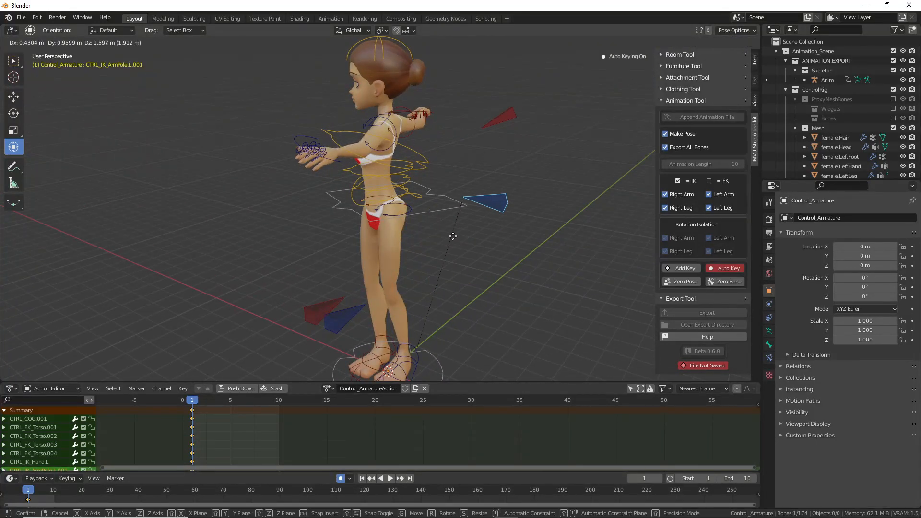
click(481, 230)
middle_drag(484, 225, 371, 219)
click(404, 159)
middle_drag(404, 161, 350, 174)
key(g)
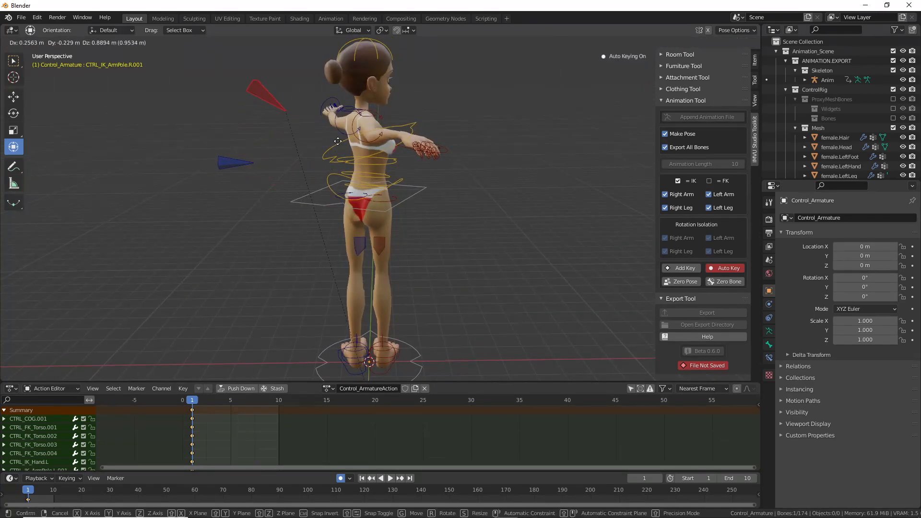
click(335, 160)
middle_drag(340, 160, 376, 223)
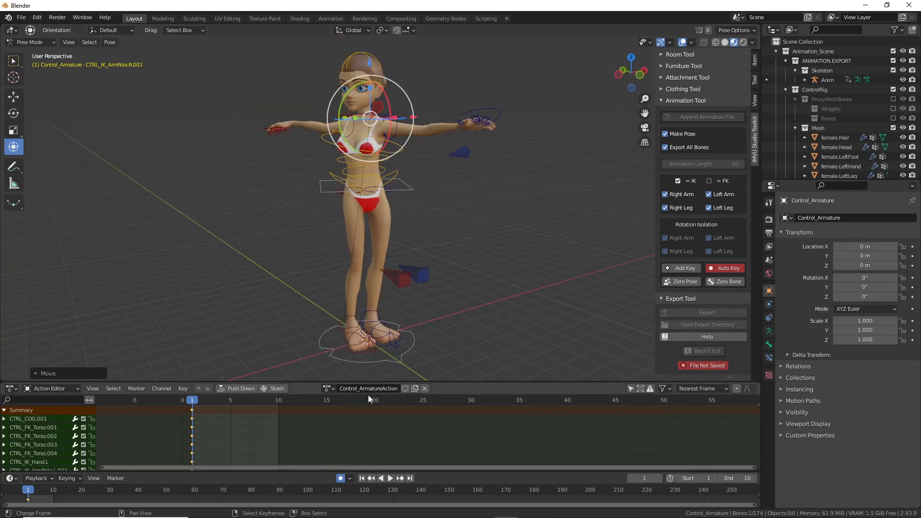
middle_drag(422, 307, 425, 224)
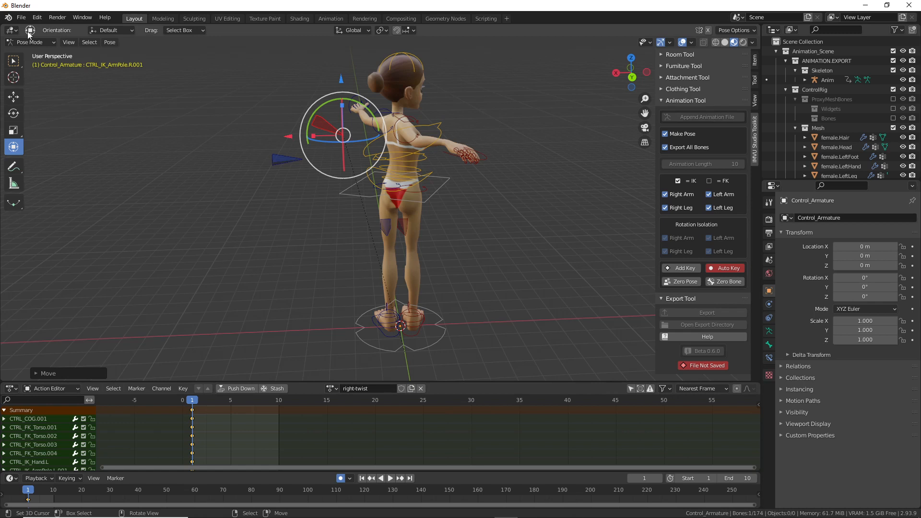
Step: Save the scene as 'live toolkit avatar right twist.blend' in the avatar Blender 2.8+ folder
click(21, 18)
click(37, 91)
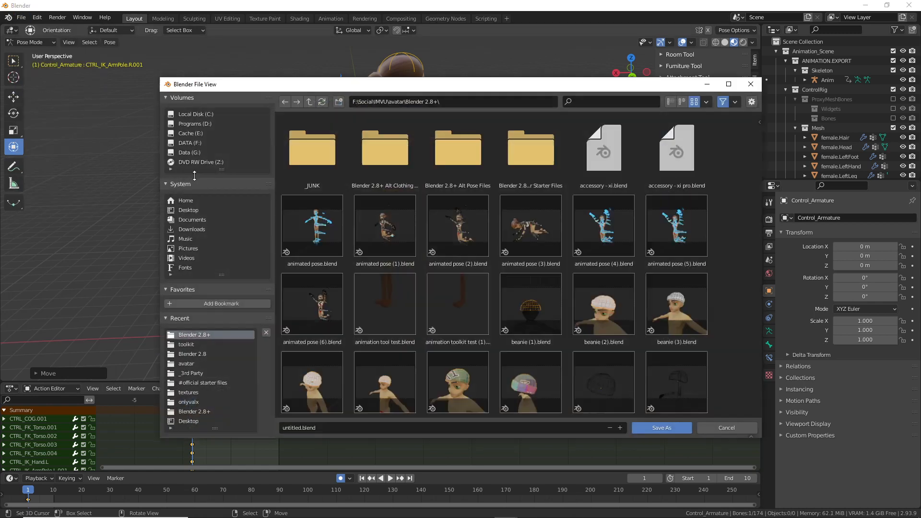
click(734, 285)
scroll(733, 286, down, 5)
drag(759, 133, 762, 270)
click(475, 208)
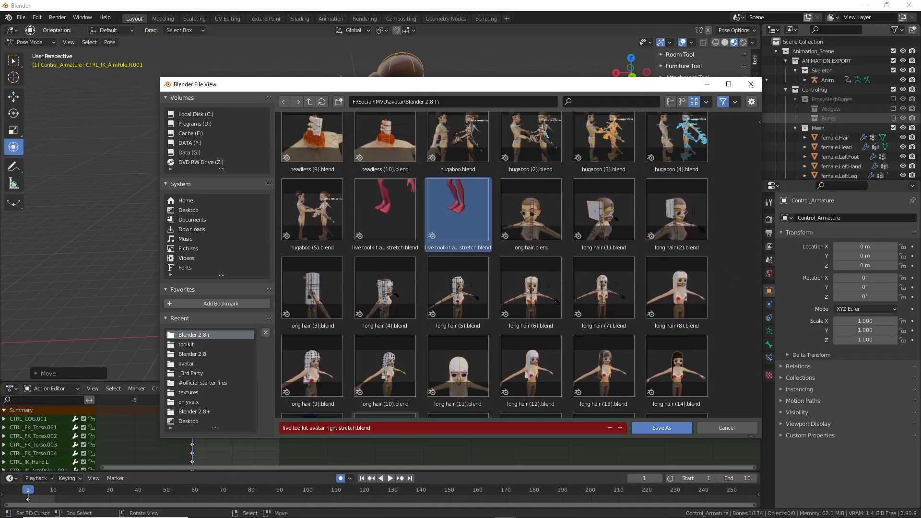
click(331, 428)
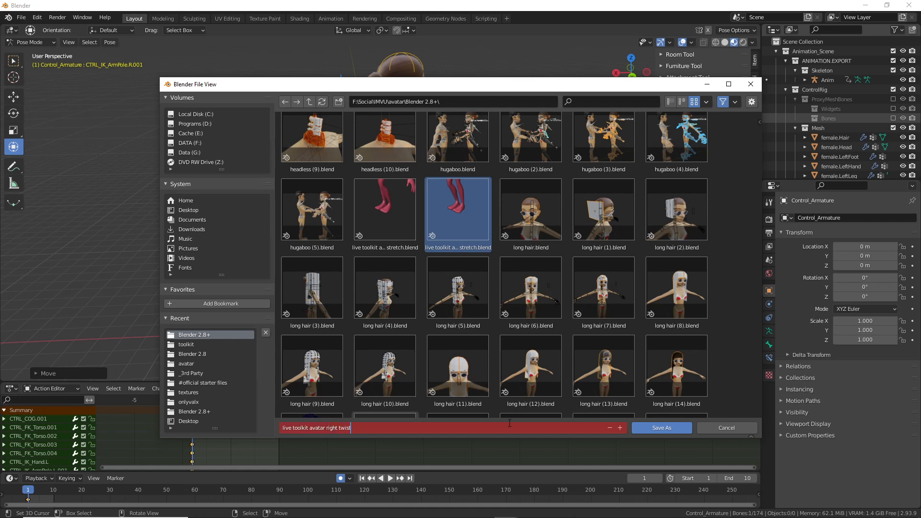
click(666, 430)
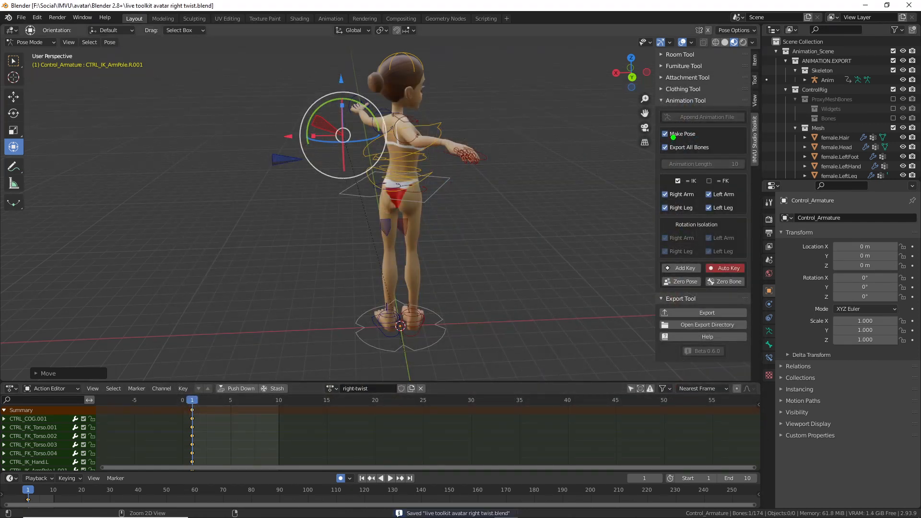
drag(726, 273, 722, 270)
key(Escape)
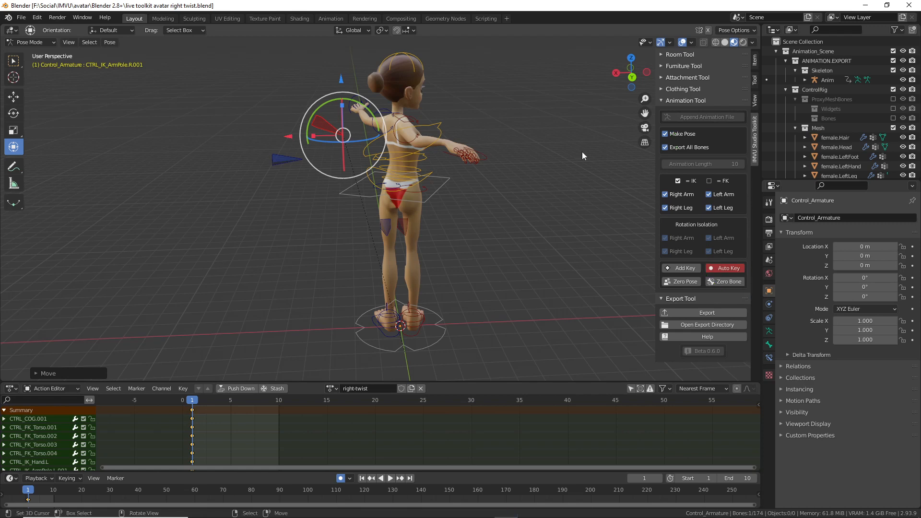
Step: Turn the Control_Head.001 head control about its vertical axis
middle_drag(430, 263, 355, 158)
click(388, 102)
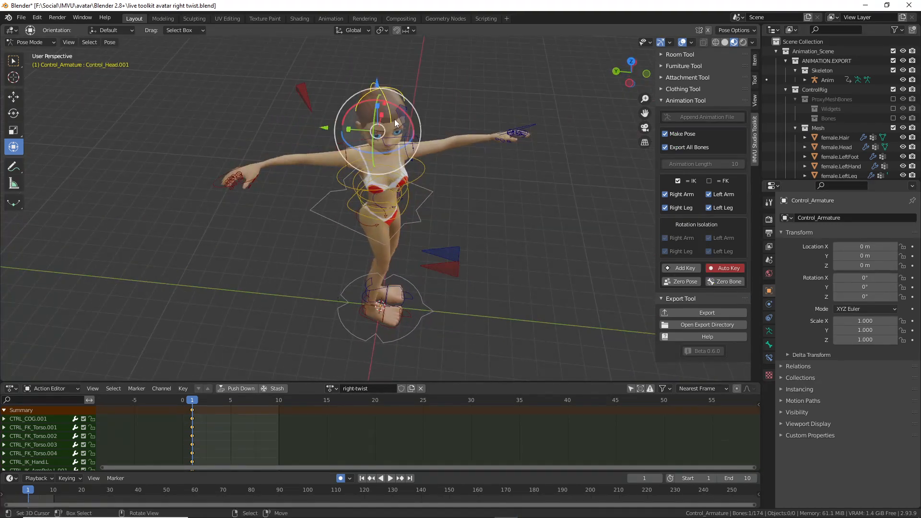
drag(390, 150, 383, 158)
middle_drag(391, 242, 306, 221)
Step: Save the file, export the twist pose as an animation, and switch to IMVU Studio
key(ctrl+s)
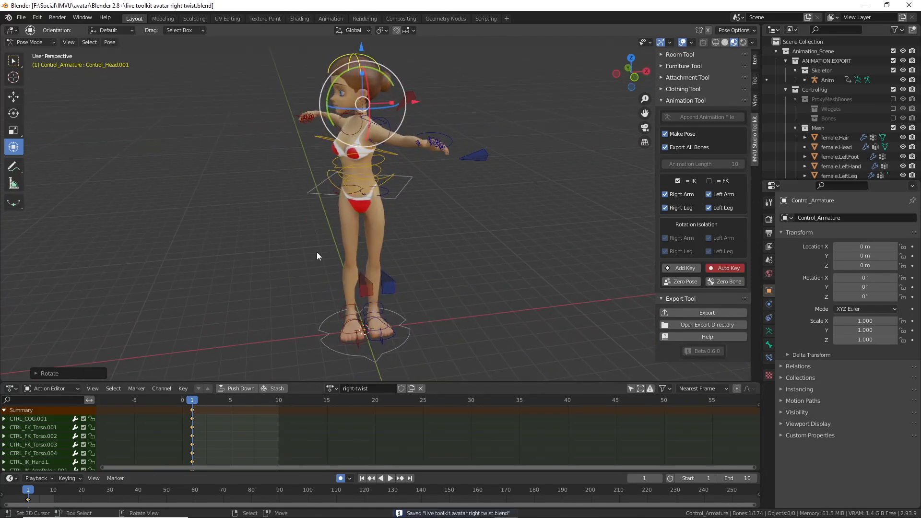
click(708, 312)
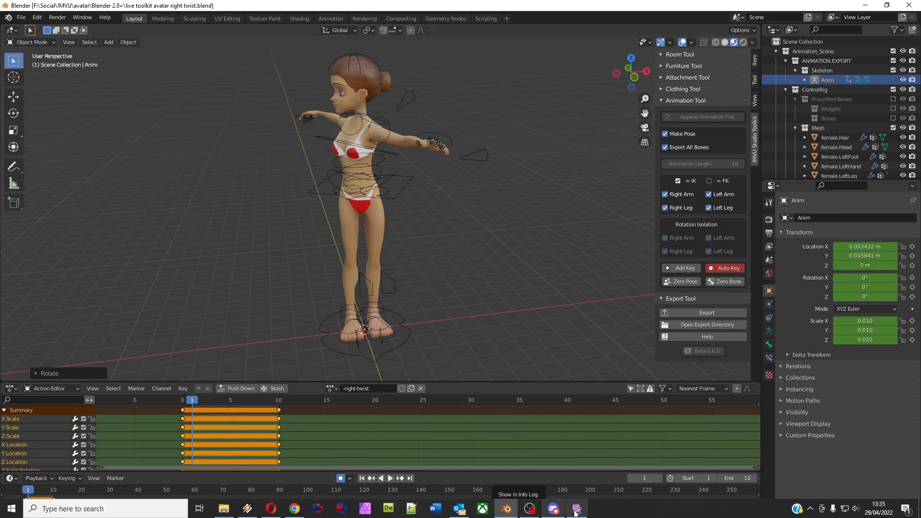
click(577, 509)
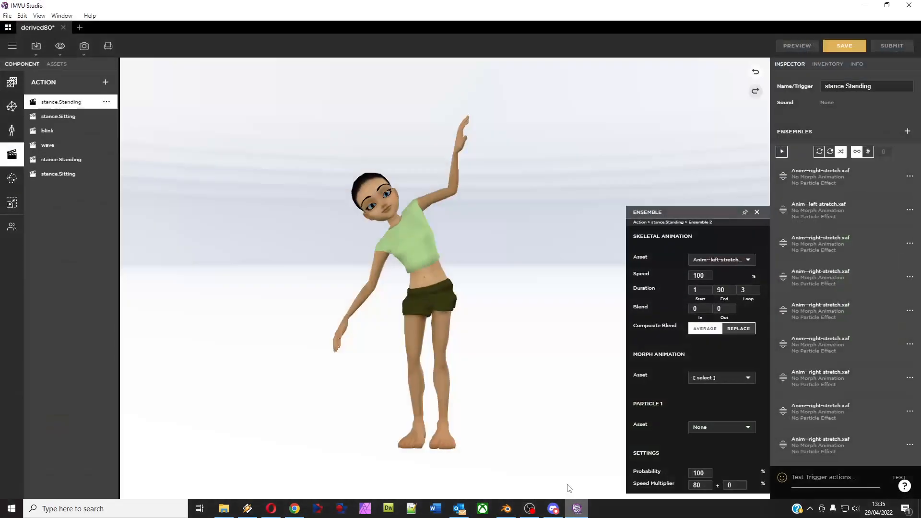
Step: Import 'live toolkit avatar right twist.fbx' through the FBX setup pages, adding Anim--right-twist
click(36, 45)
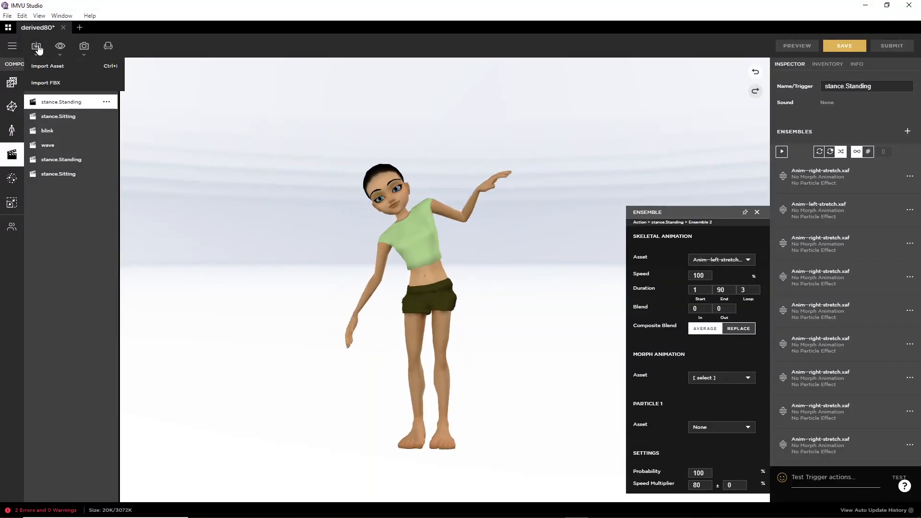
click(55, 83)
scroll(418, 302, down, 10)
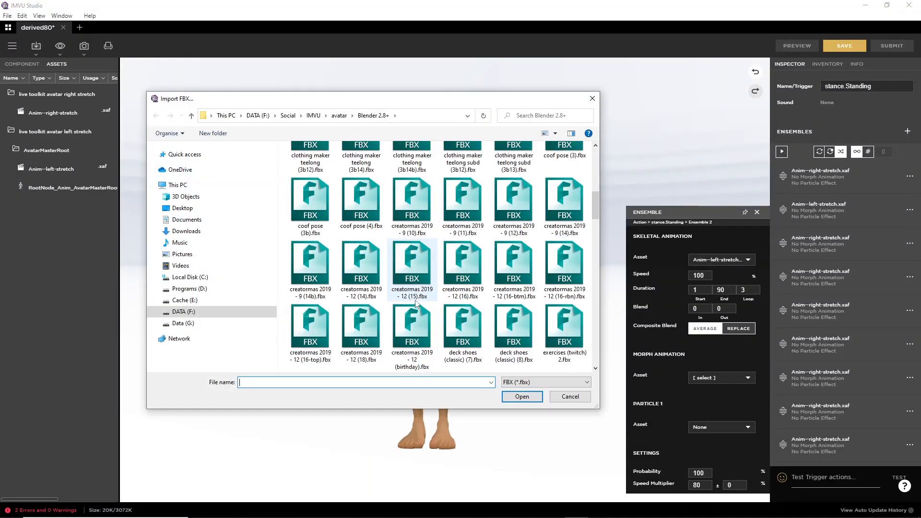
scroll(418, 303, down, 2)
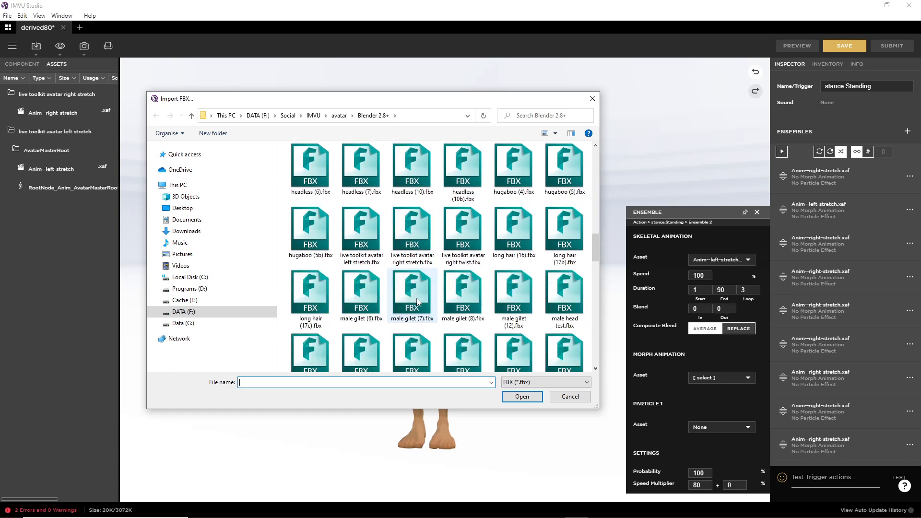
click(462, 229)
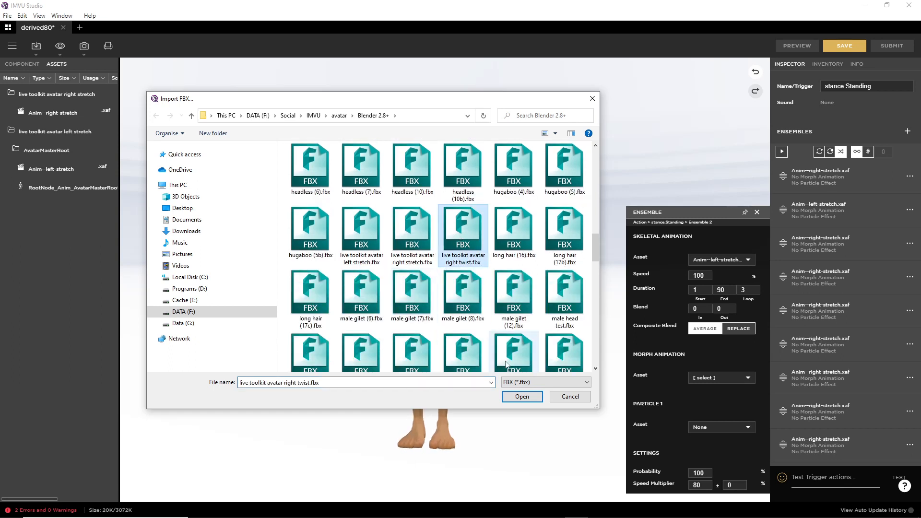
click(522, 397)
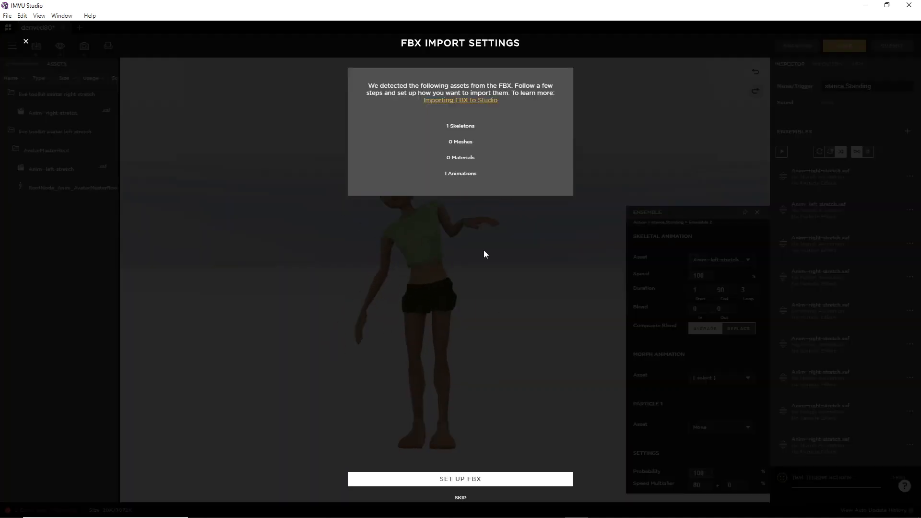
click(459, 479)
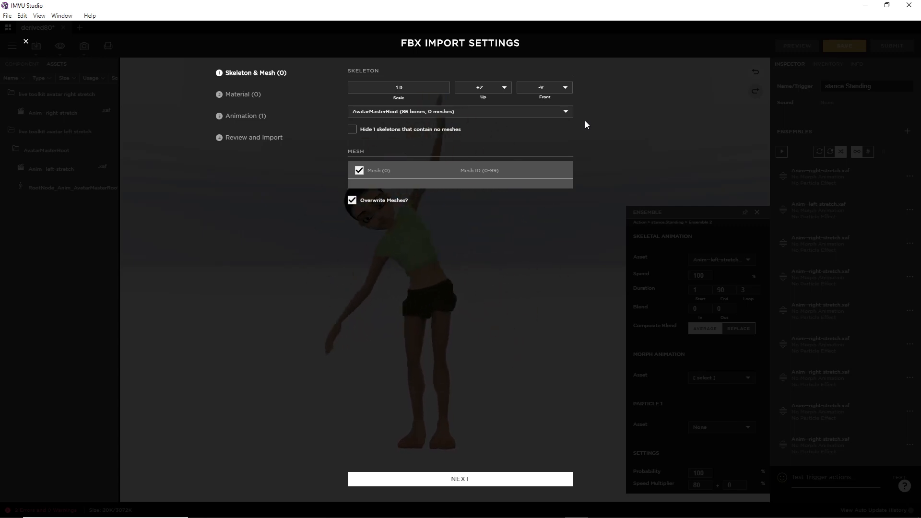
click(460, 481)
click(462, 479)
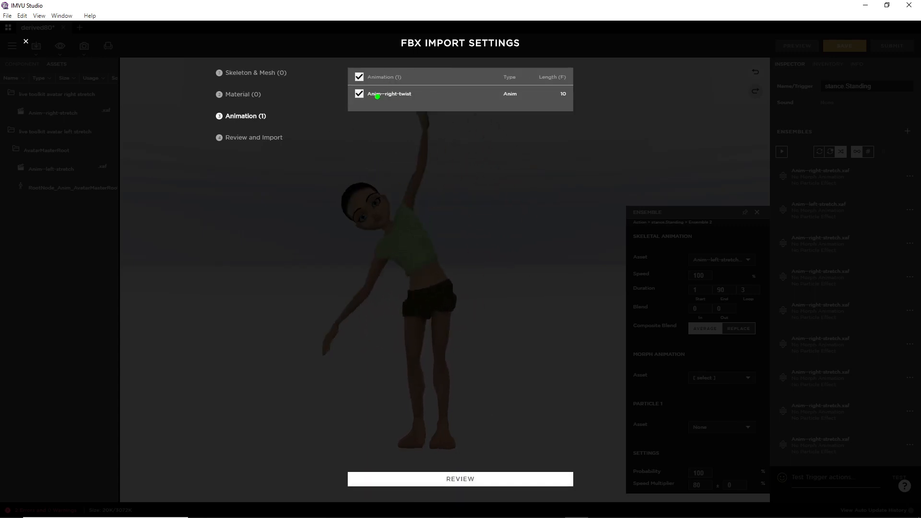
click(456, 480)
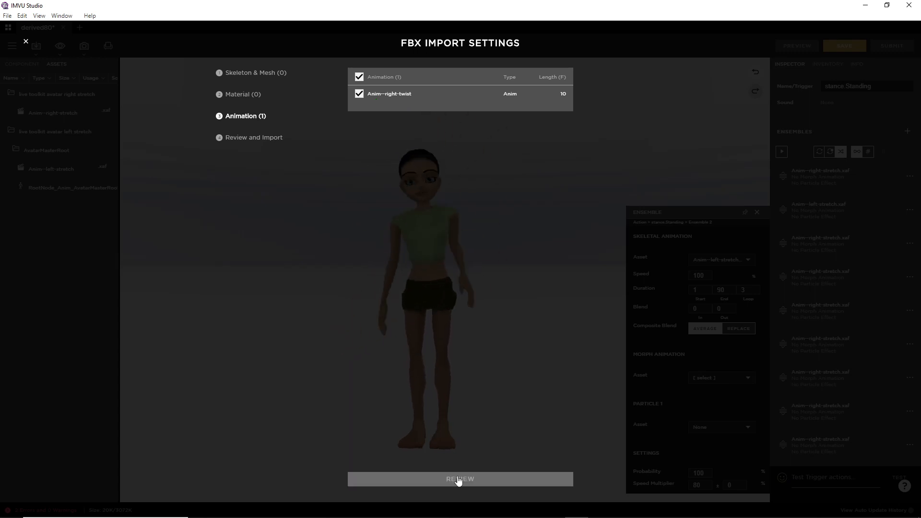
click(464, 479)
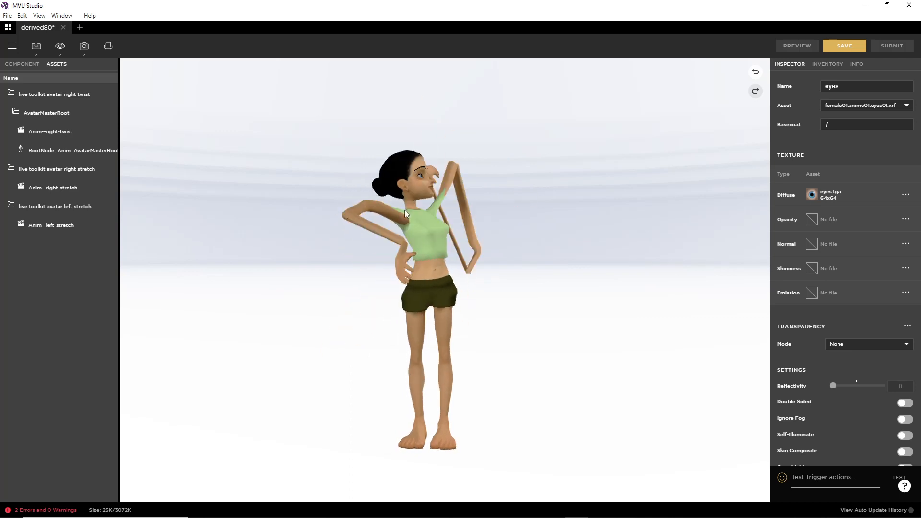
Step: Set the skeleton component's asset to Female04_Anime01_Skeleton and show the stance.Standing action
drag(413, 252, 387, 326)
click(30, 65)
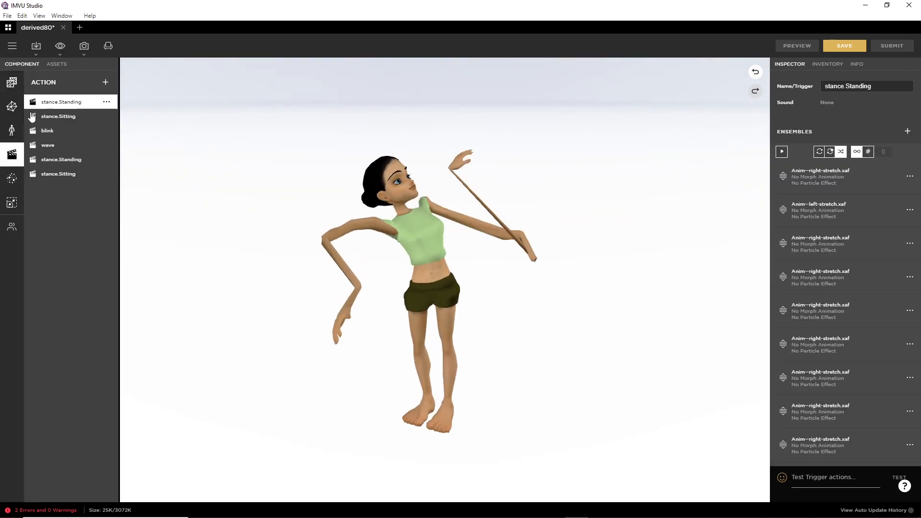
click(11, 130)
click(879, 87)
click(841, 77)
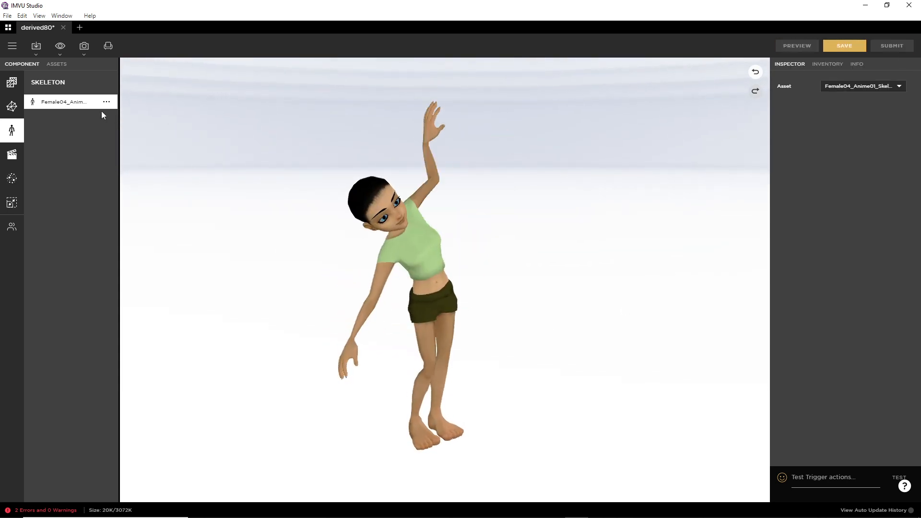
click(37, 48)
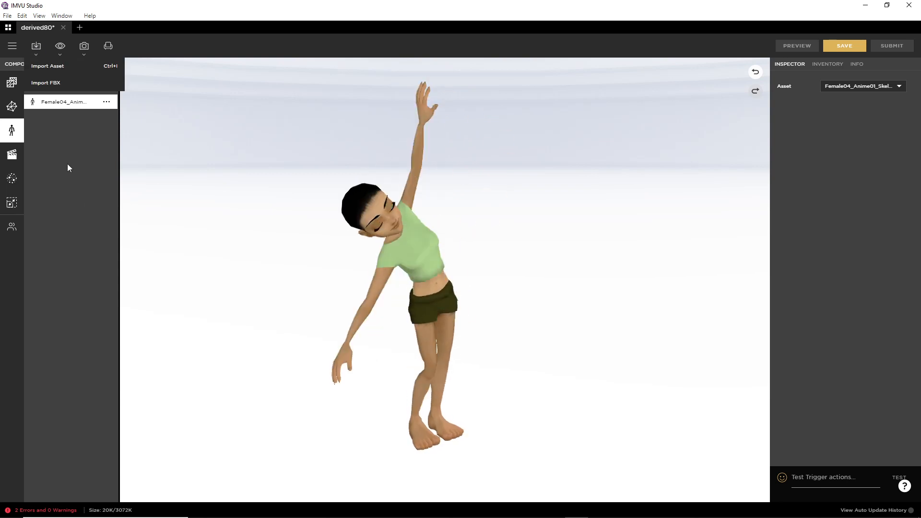
click(12, 157)
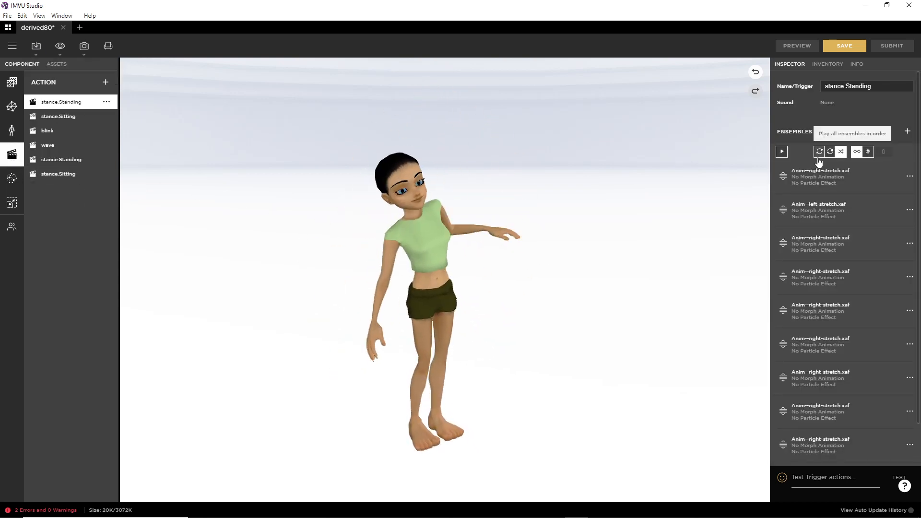
Step: Switch the third stance.Standing ensemble's animation to Anim--right-twist.xaf and preview it on the avatar
click(910, 244)
click(818, 255)
click(747, 284)
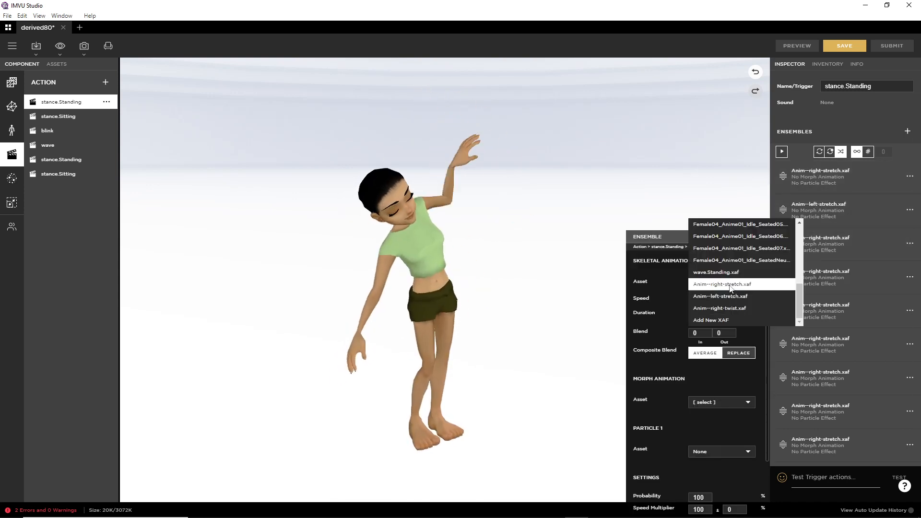
click(724, 308)
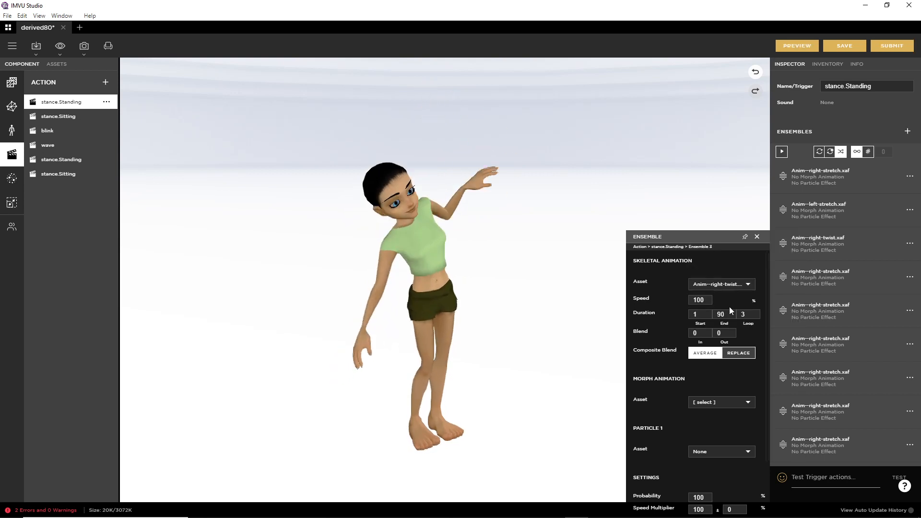
click(794, 46)
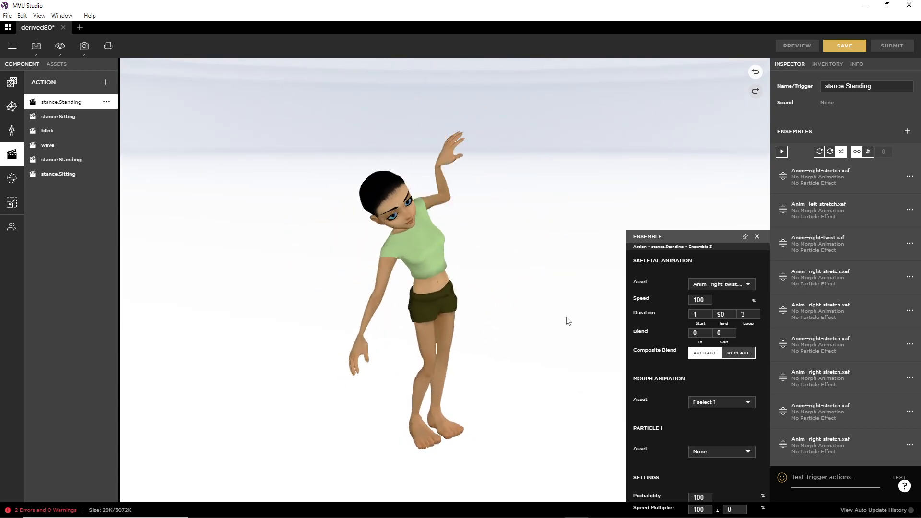
click(740, 318)
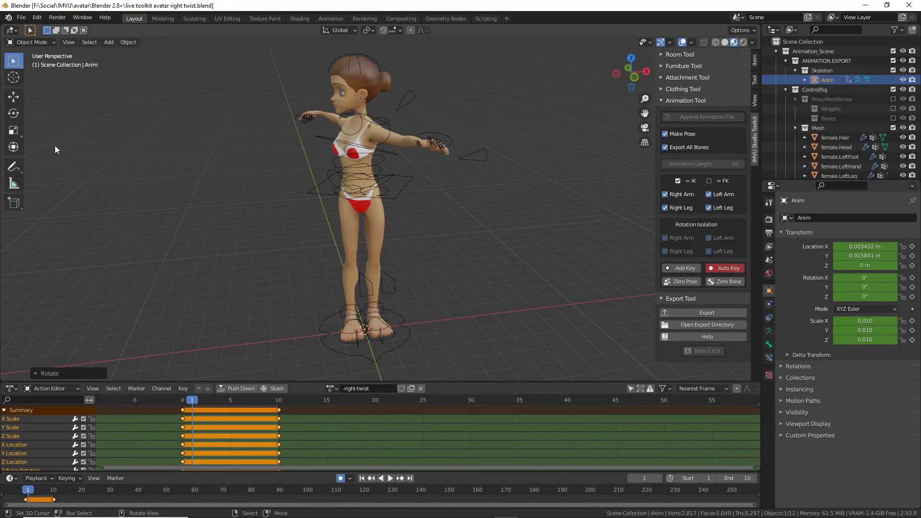
Step: Start a new General scene and append the IMVU rigged avatar from the toolkit's Animation Tool
click(21, 17)
mouse_move(30, 25)
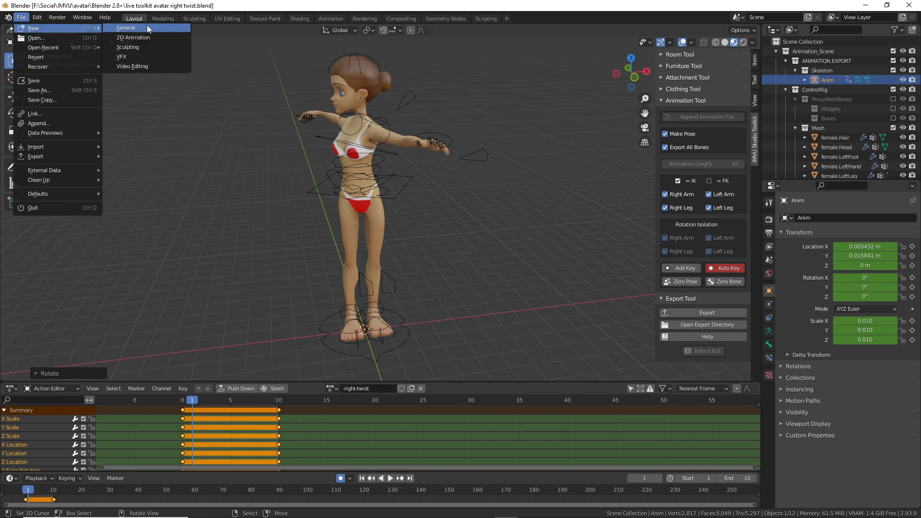
click(147, 25)
key(n)
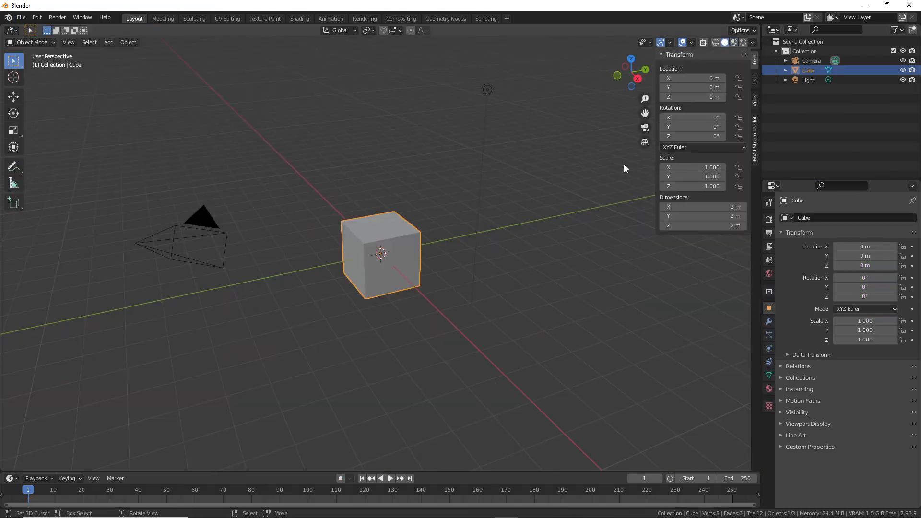
click(755, 138)
click(673, 101)
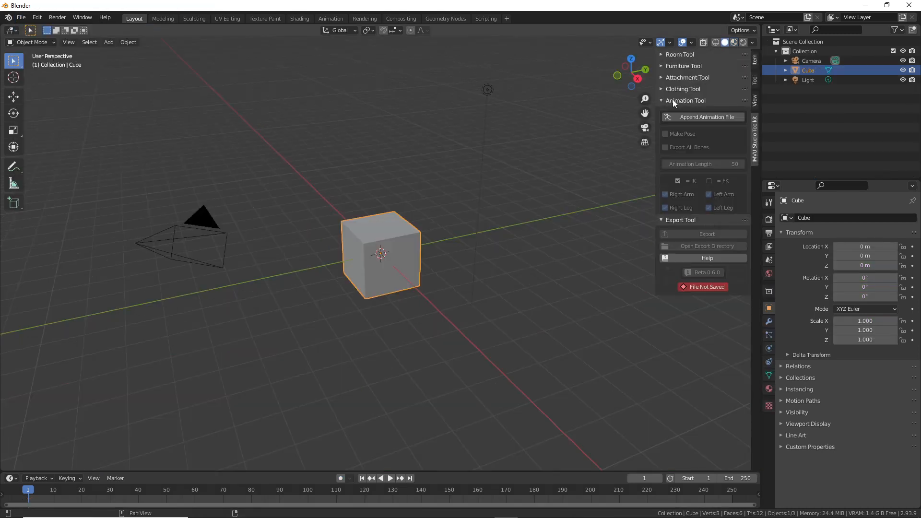
click(693, 117)
middle_drag(418, 111, 431, 226)
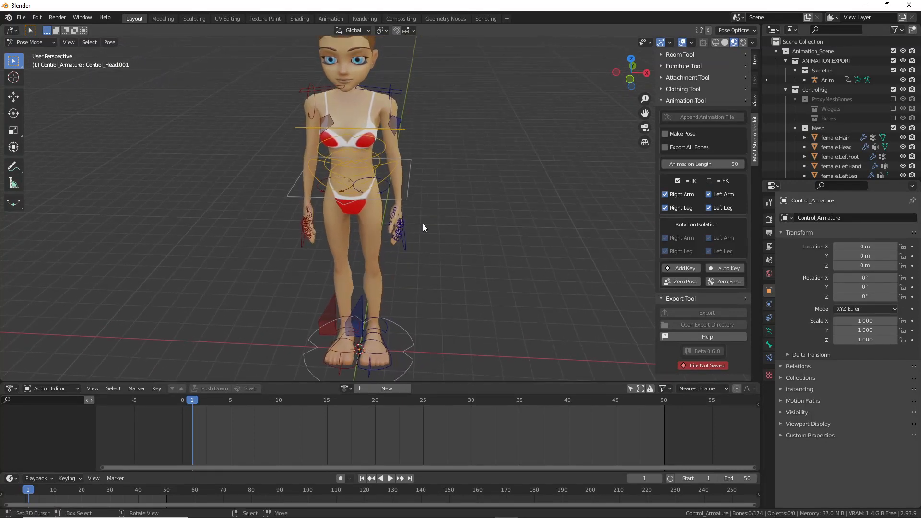
Step: Enable Auto Key and Make Pose, and select the CTRL_COG.001 hip control
click(726, 269)
click(665, 134)
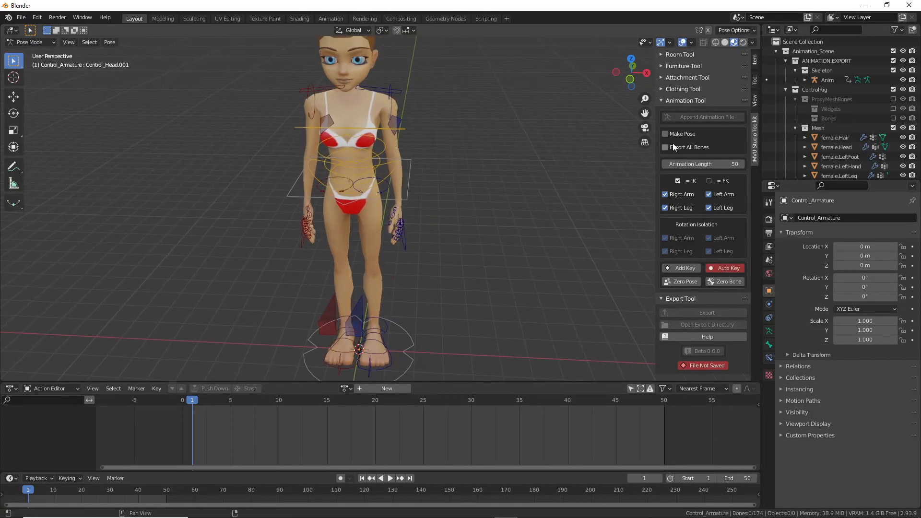
click(402, 199)
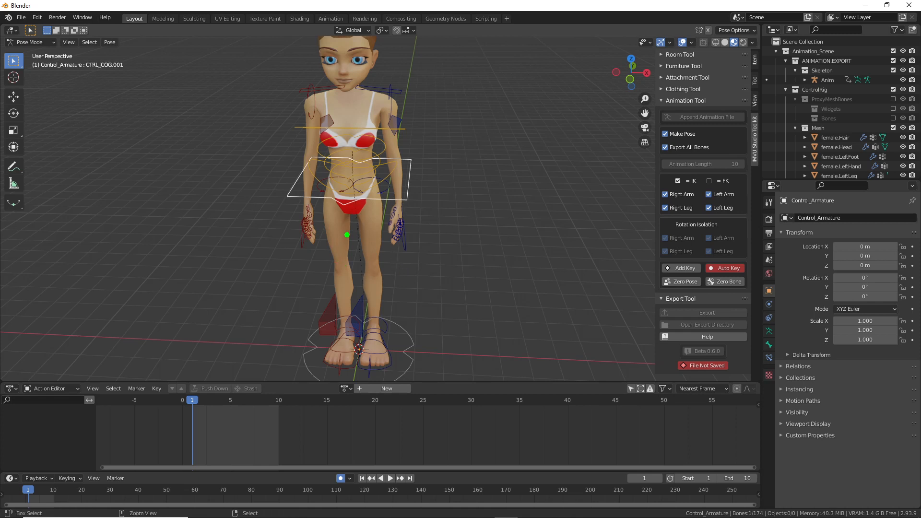
Step: Try the scale tool, then switch to the combined move, rotate and scale gizmo
drag(341, 236, 435, 272)
key(Escape)
click(14, 130)
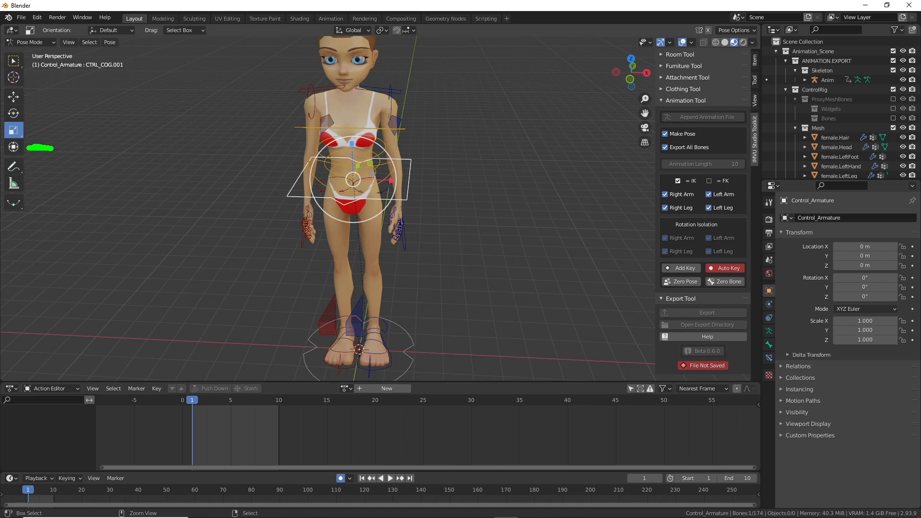
drag(31, 115, 73, 113)
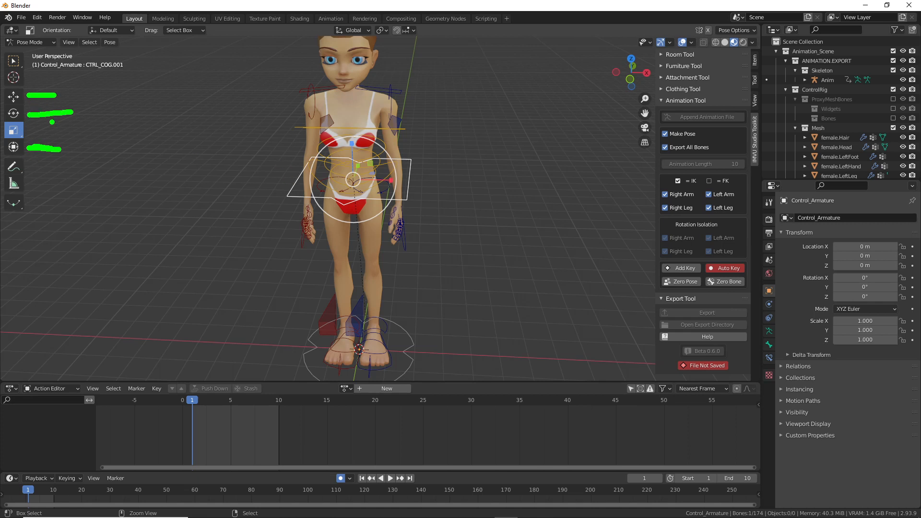
key(Escape)
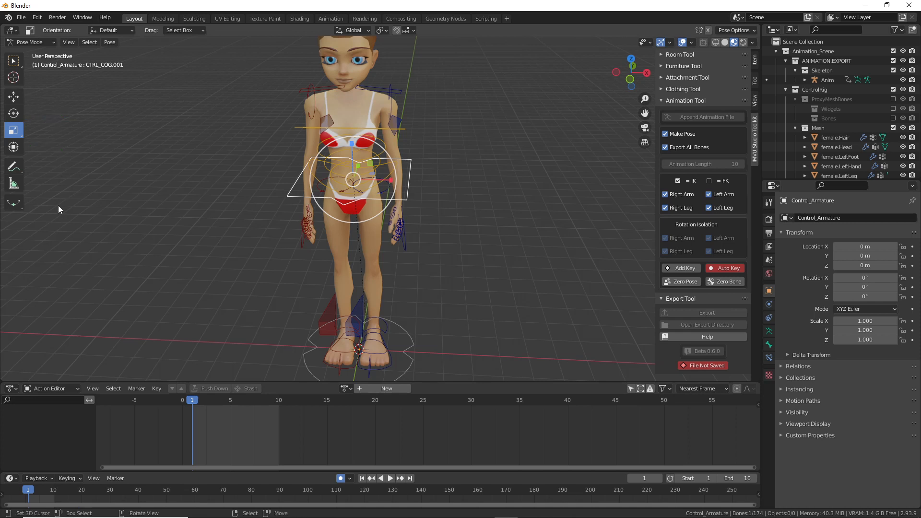
click(13, 146)
Step: Tilt the CTRL_COG.001 hips, lower them along Z, and turn them around the vertical axis
drag(375, 190, 347, 139)
key(g)
key(z)
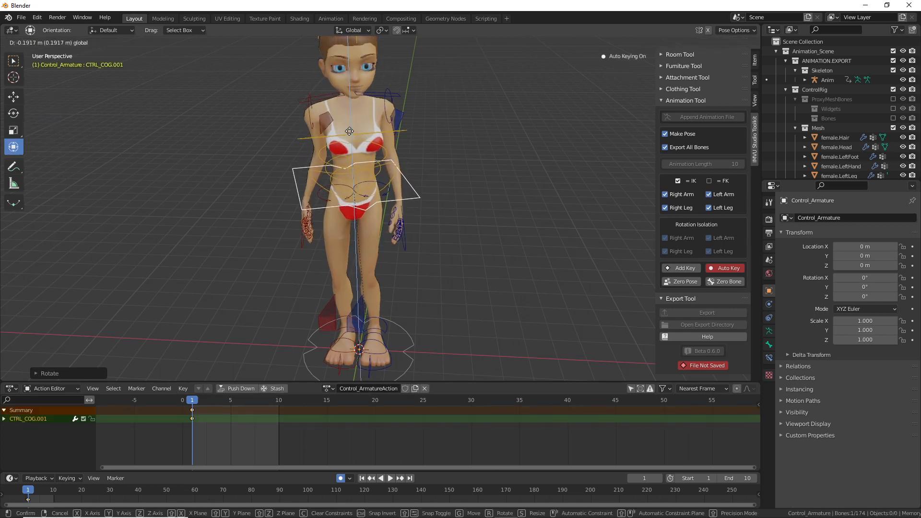
click(349, 131)
drag(369, 201, 370, 203)
scroll(372, 226, up, 1)
middle_drag(374, 227, 363, 229)
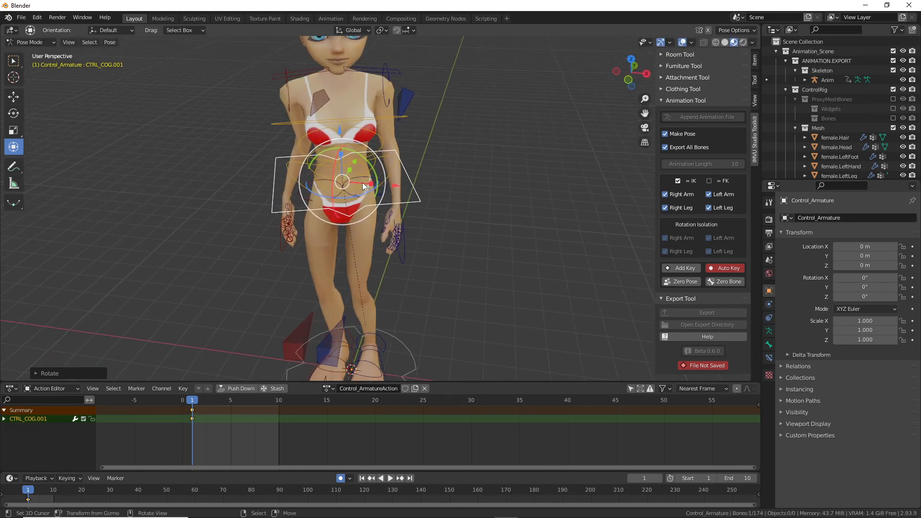
Step: Twist the CTRL_FK_Torso.001–.004 torso bones around the vertical axis
right_click(362, 188)
drag(355, 188, 365, 134)
right_click(359, 174)
right_click(343, 160)
right_click(342, 129)
middle_drag(419, 200, 333, 206)
Step: Move the hips to a new position, then begin rotating the head control freely
right_click(365, 186)
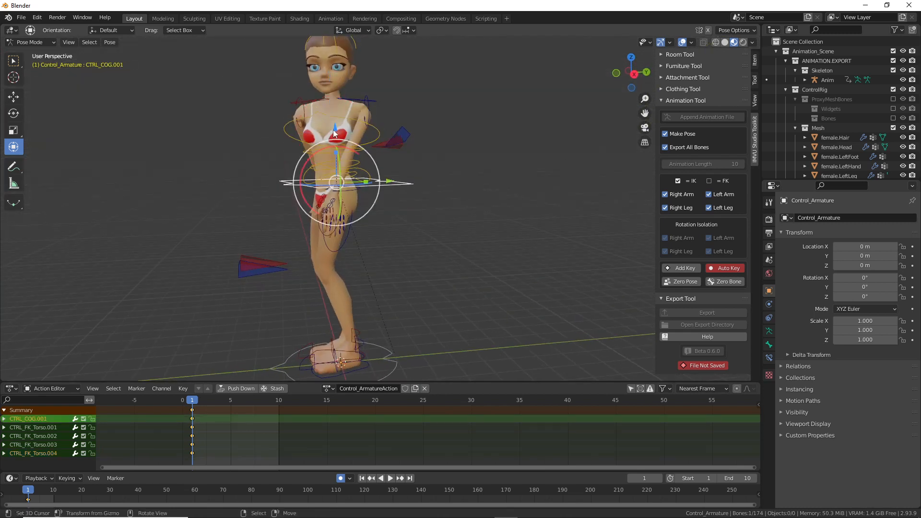
key(g)
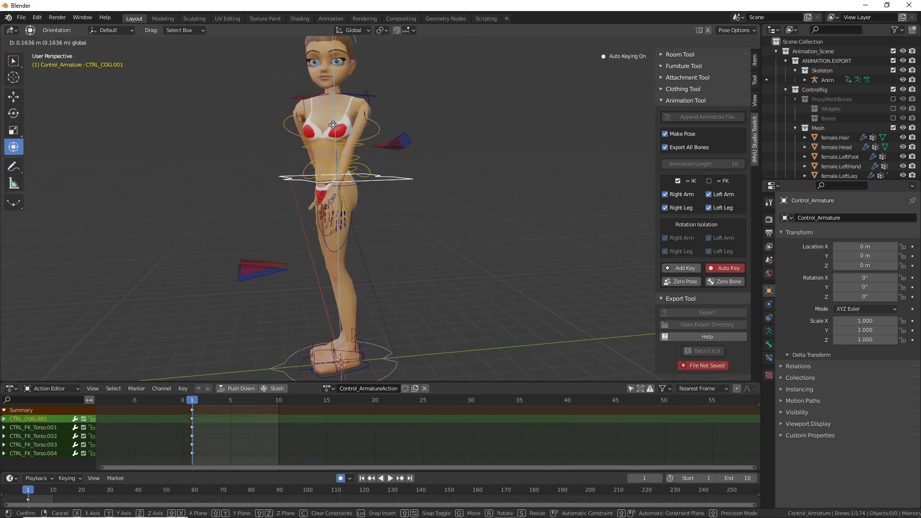
click(335, 129)
middle_drag(335, 128, 328, 225)
middle_drag(321, 128, 312, 105)
click(312, 104)
key(r)
key(r)
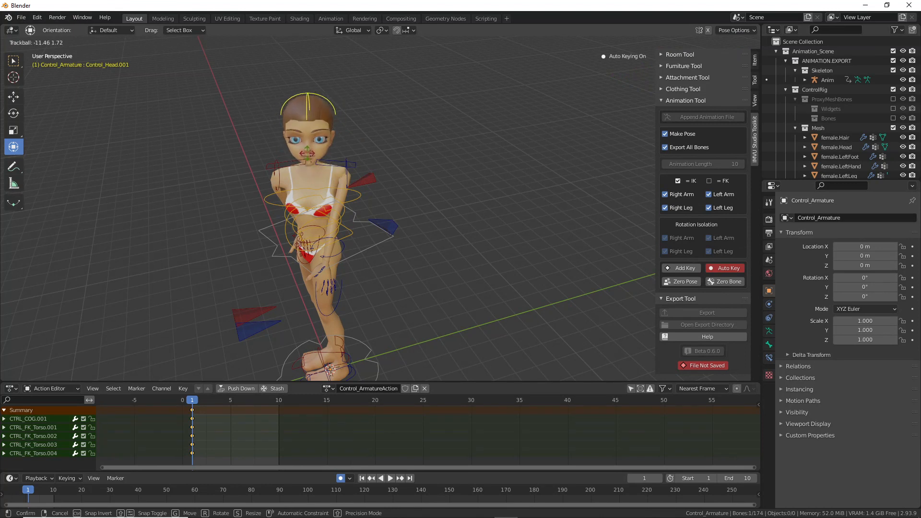
Step: Undo the head rotation and re-tilt Control_Head.001 to a new angle using view-ring and trackball rotation
click(321, 188)
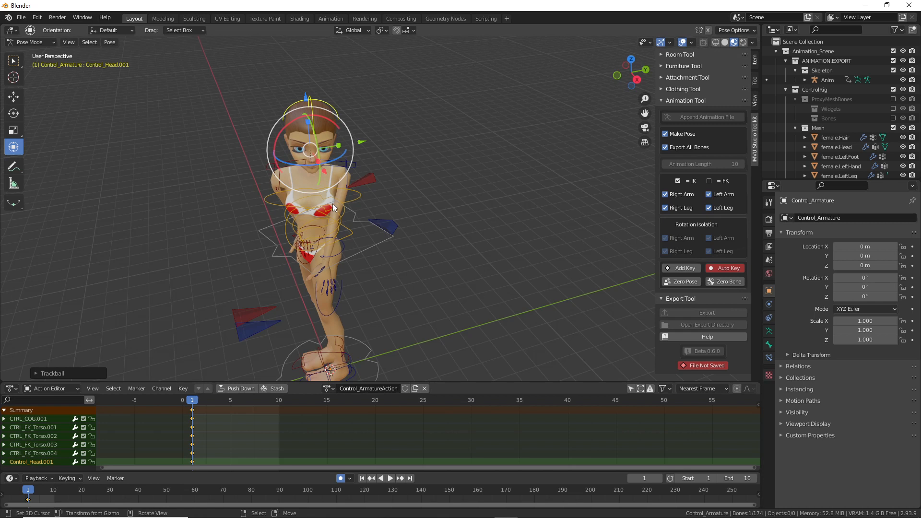
key(ctrl+z)
scroll(323, 189, up, 2)
shift+middle_drag(266, 147, 312, 204)
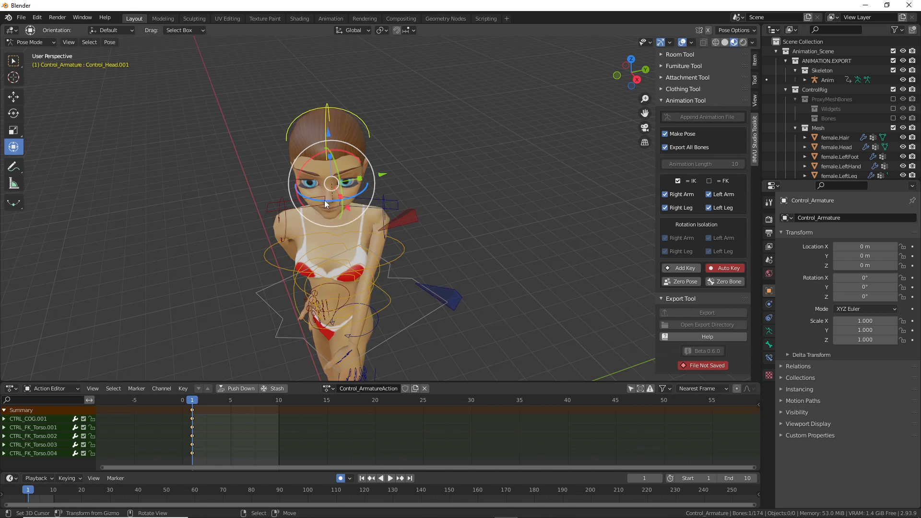
drag(324, 199, 331, 202)
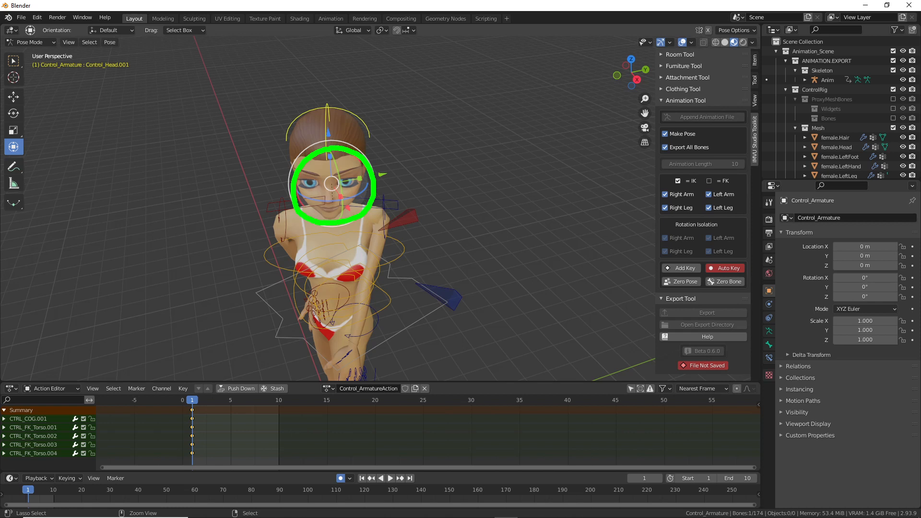
drag(316, 178, 341, 167)
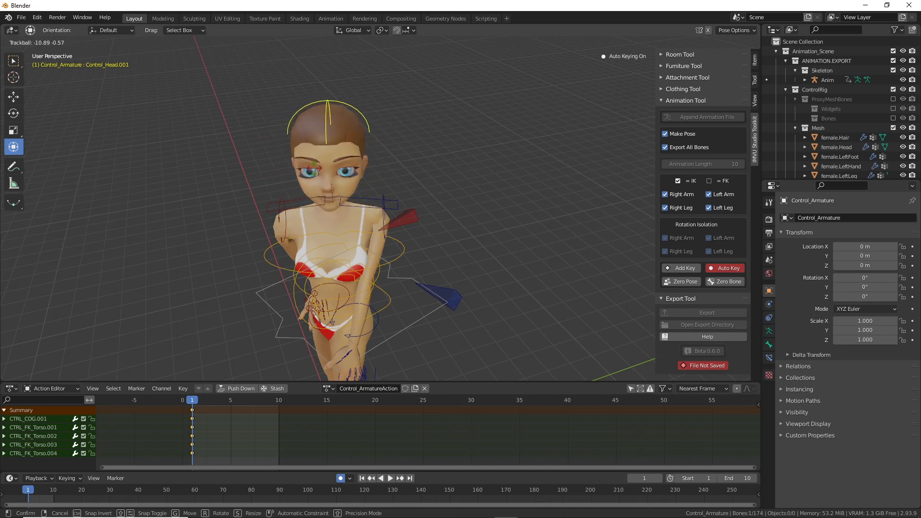
Step: Confirm the head tilt and turn the head around its vertical axis
click(350, 224)
drag(328, 203, 331, 200)
middle_drag(422, 268, 401, 293)
Step: Reposition the left and right arm pole controls
click(436, 292)
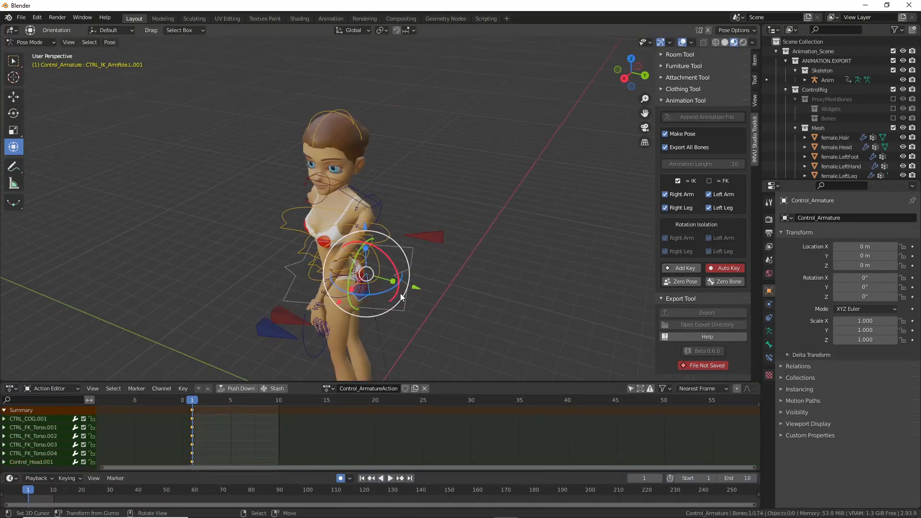
drag(401, 296, 460, 276)
middle_drag(460, 275, 399, 283)
click(411, 281)
key(g)
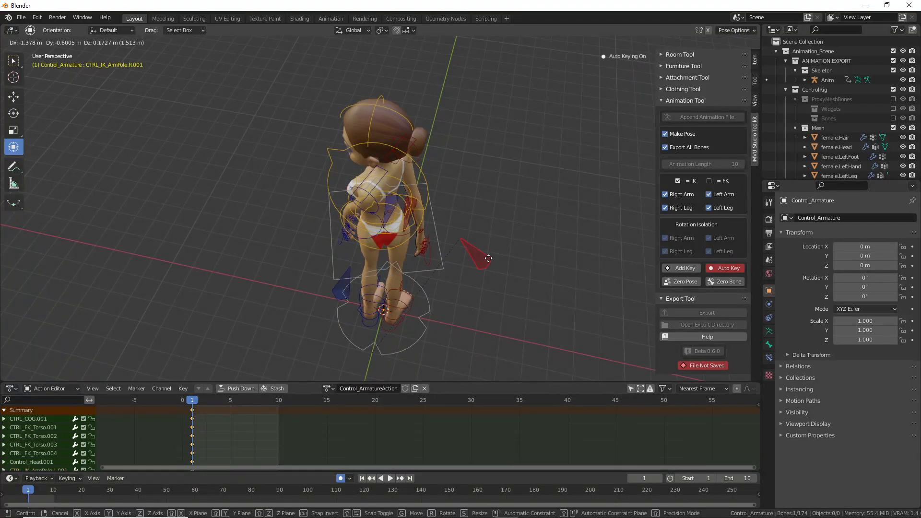
click(526, 212)
middle_drag(432, 255, 339, 266)
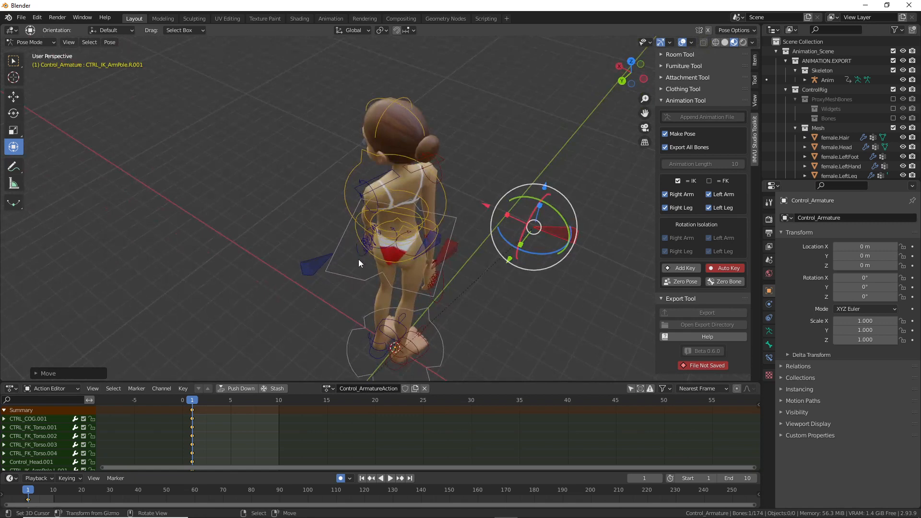
Step: Move CTRL_IK_Hand.L so the left arm stretches straight out sideways at shoulder height
click(359, 256)
middle_drag(261, 278, 339, 230)
key(g)
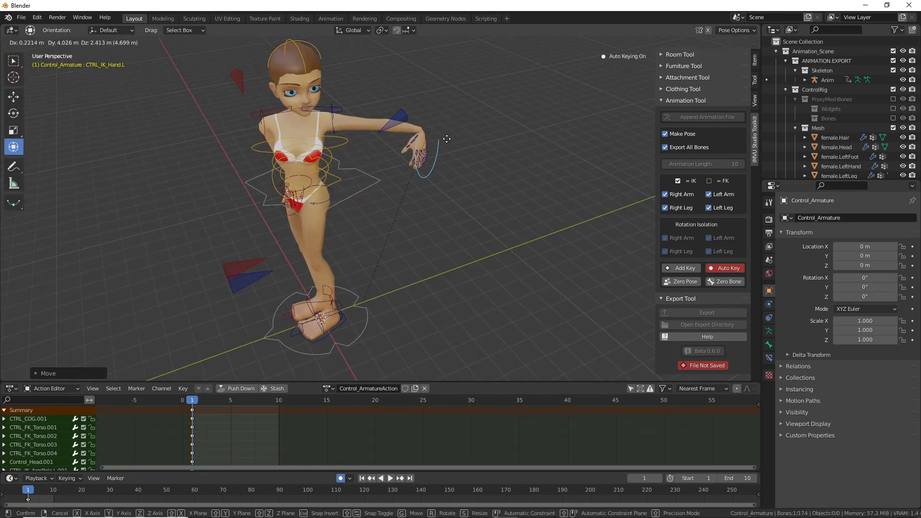
click(457, 166)
middle_drag(457, 166, 407, 180)
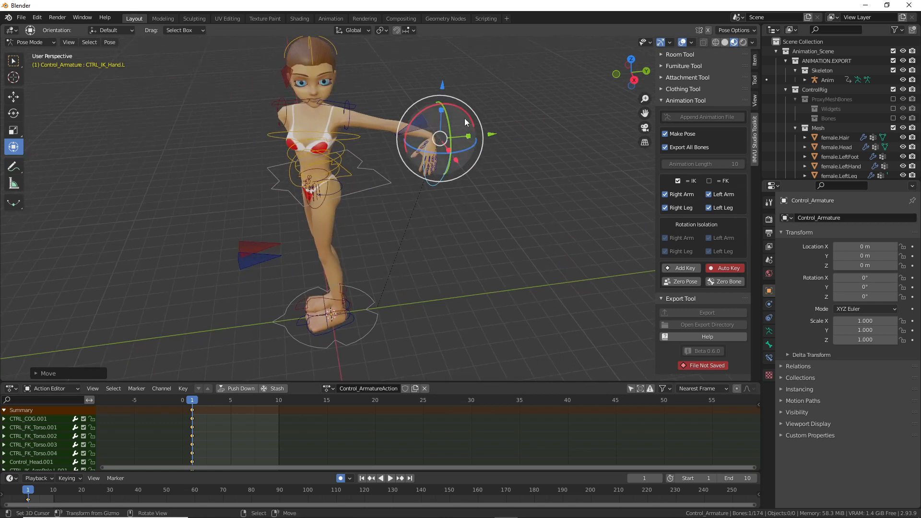
middle_drag(441, 231, 373, 207)
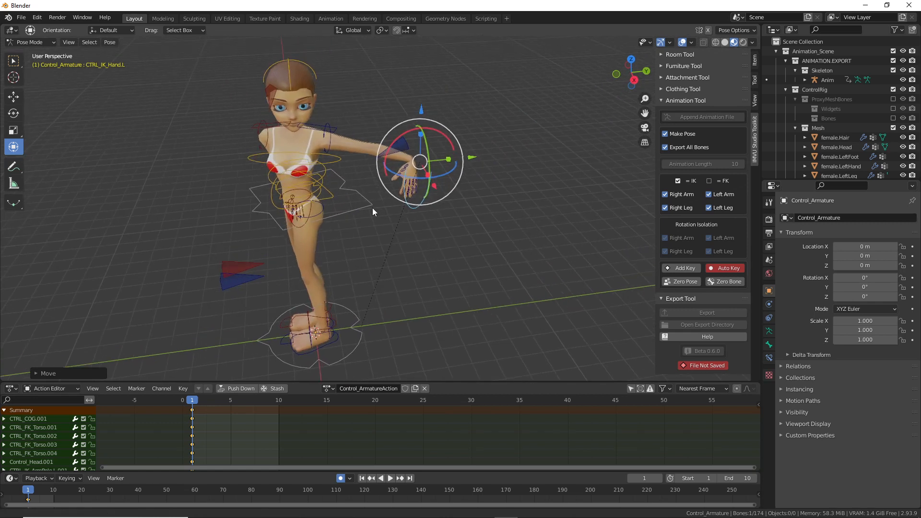
click(355, 32)
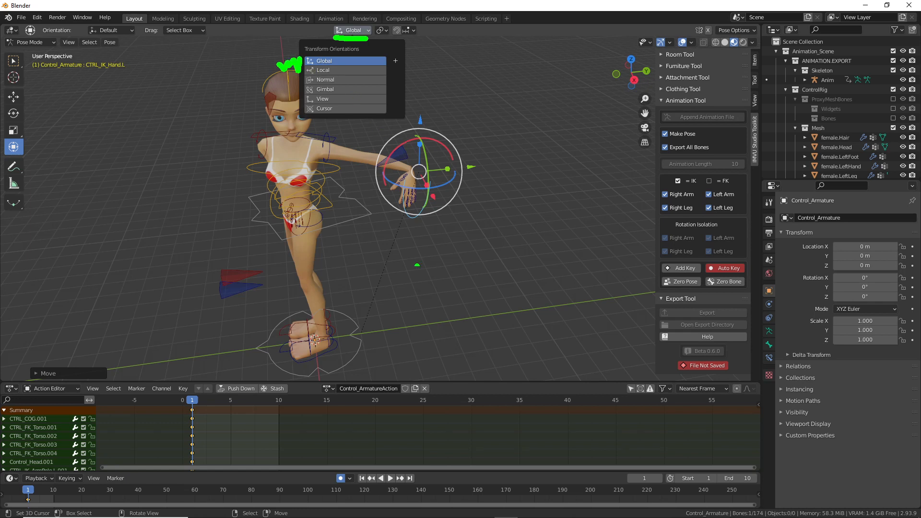
Step: Sketch annotation arrows over the hand and leg to explain the rotation axes, then clear them
drag(384, 333, 487, 331)
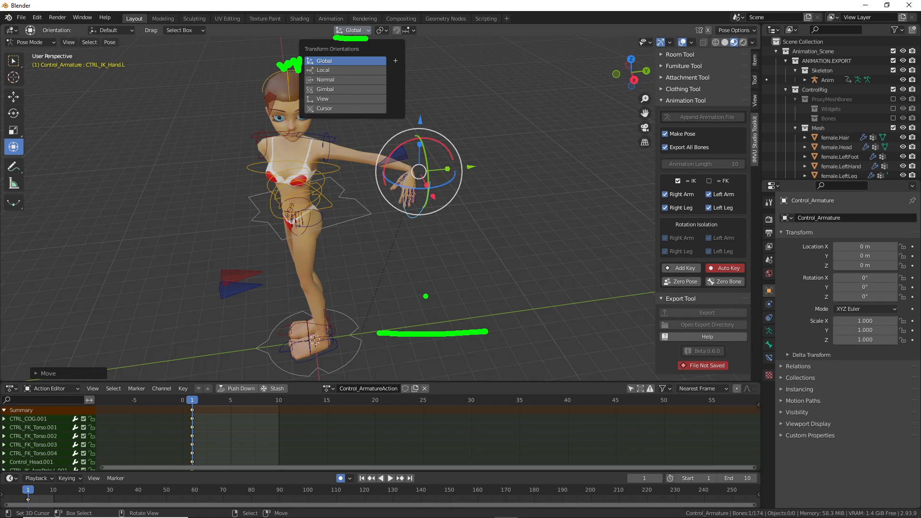
drag(426, 296, 442, 367)
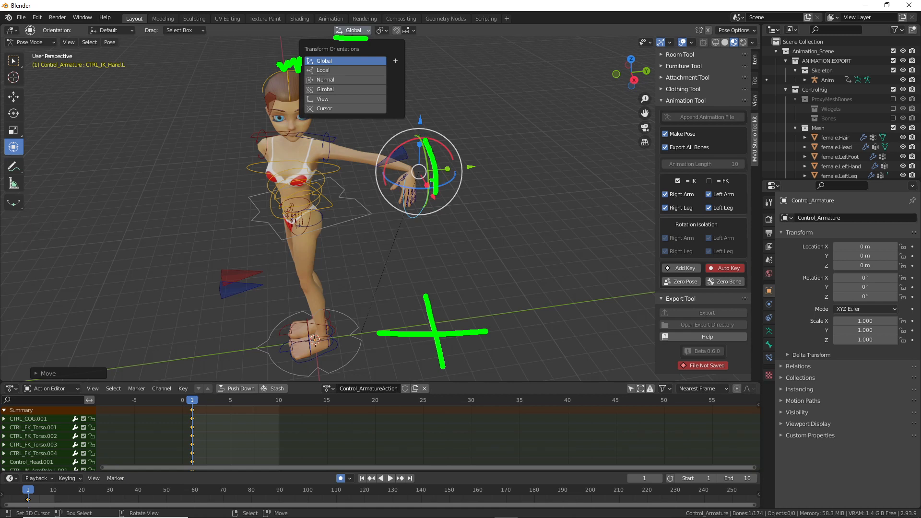
drag(403, 182, 463, 169)
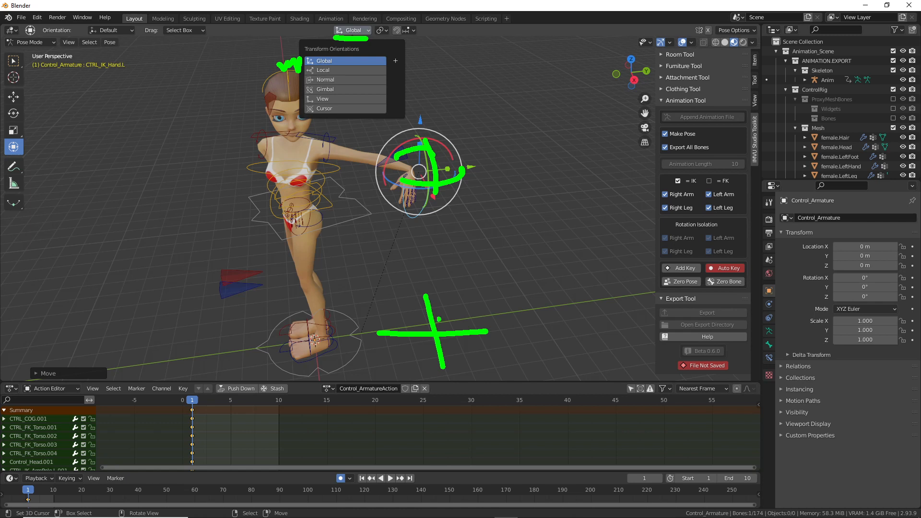
drag(422, 323, 531, 292)
mouse_move(305, 277)
mouse_down()
mouse_move(317, 365)
mouse_move(329, 350)
mouse_up()
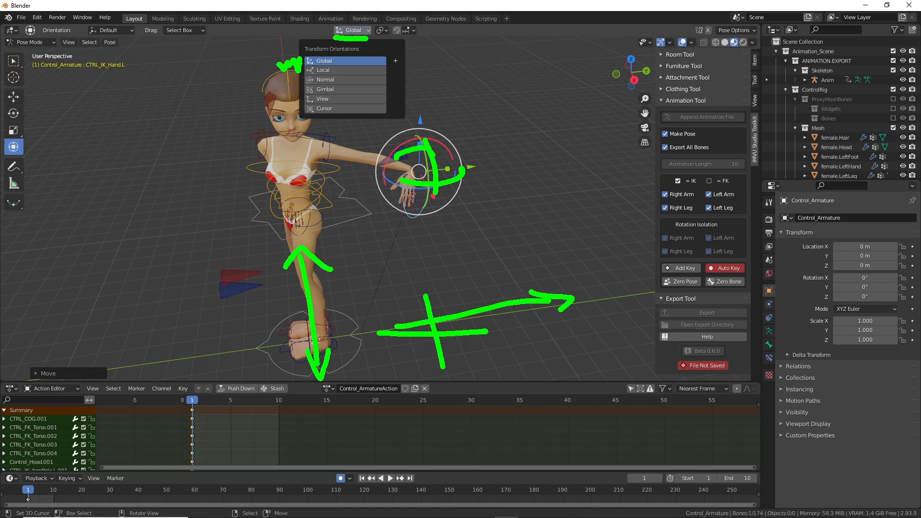
key(Escape)
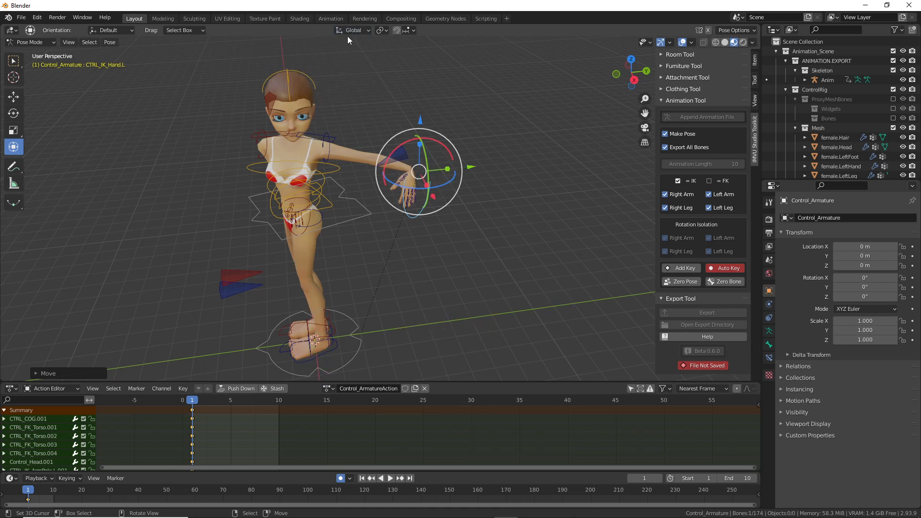
Step: Change the transform orientation from Global to Local
click(350, 30)
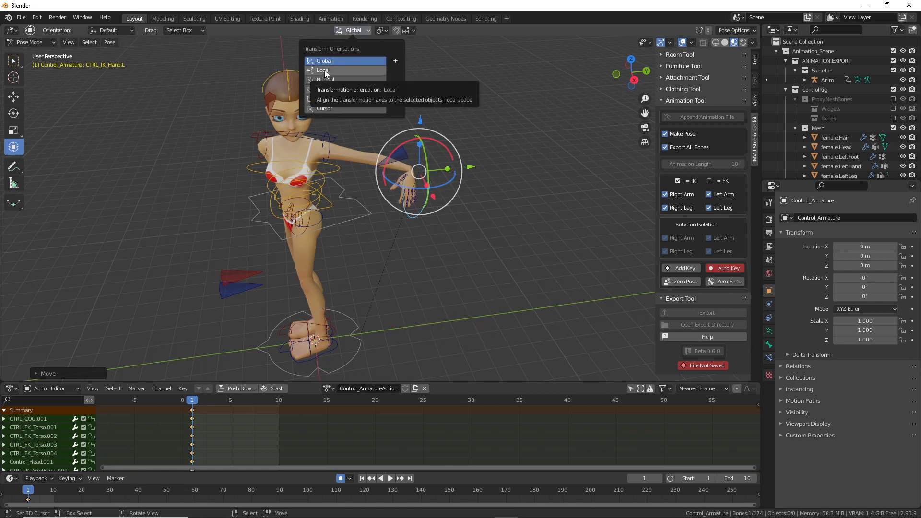
key(Escape)
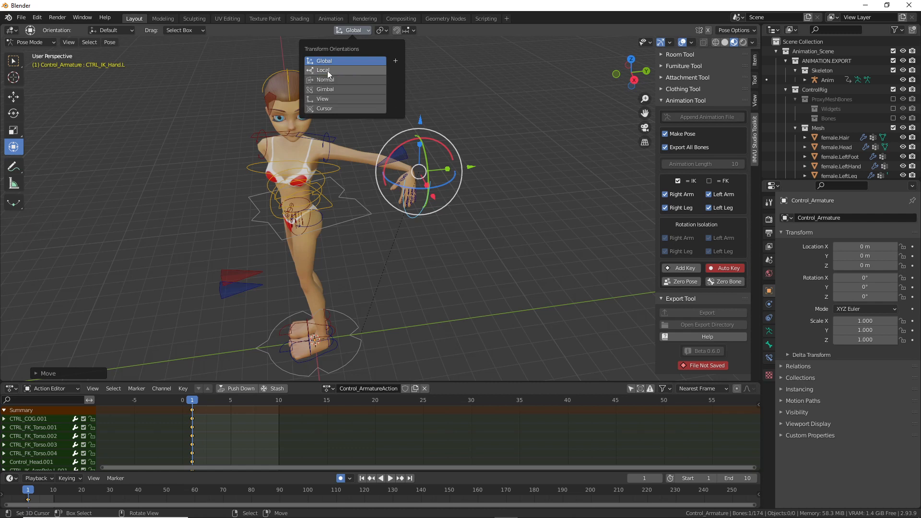
click(323, 72)
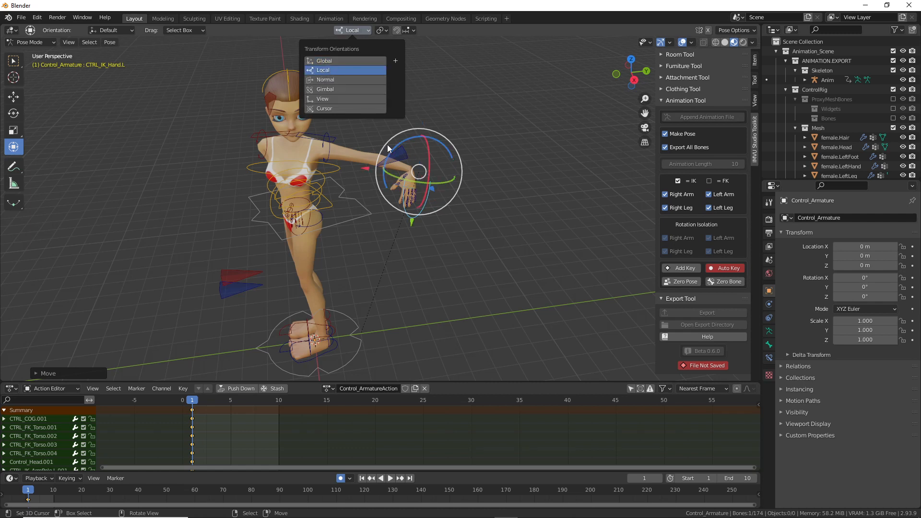
middle_drag(403, 217, 433, 211)
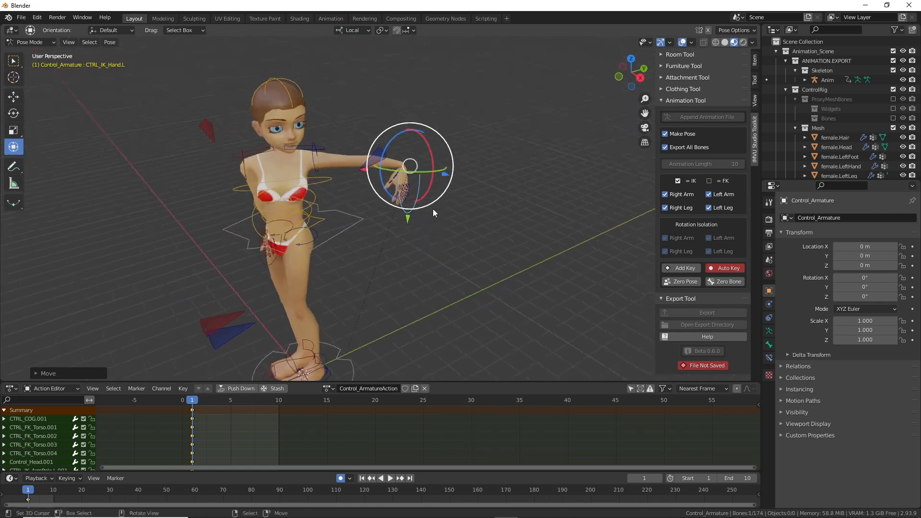
Step: Twist the left hand control around its local X, Z and Y axes
drag(428, 183, 434, 137)
middle_drag(455, 190, 374, 219)
drag(406, 224, 441, 220)
scroll(441, 222, up, 3)
middle_drag(440, 219, 380, 160)
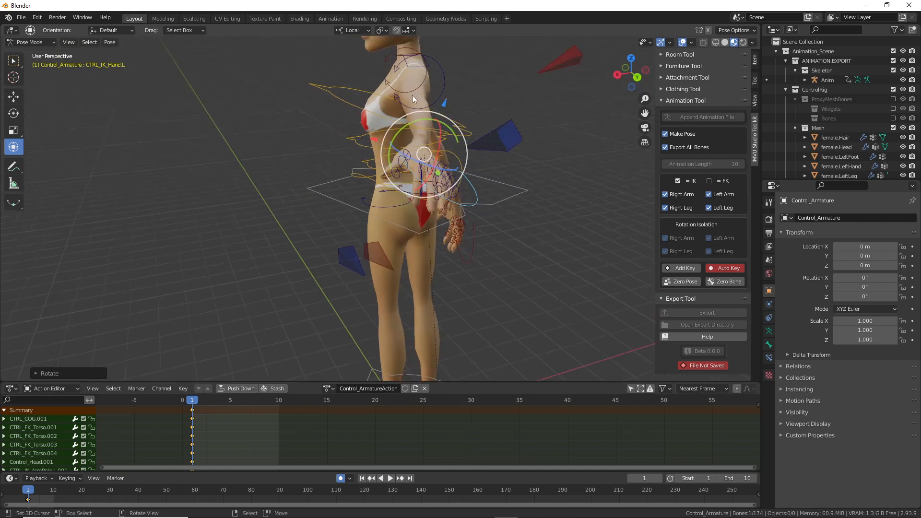
drag(427, 120, 460, 200)
middle_drag(461, 200, 493, 206)
Step: Rotate the left clavicle and move the left hand IK control to extend the arm sideways
key(g)
click(471, 193)
right_click(433, 73)
drag(435, 78, 438, 163)
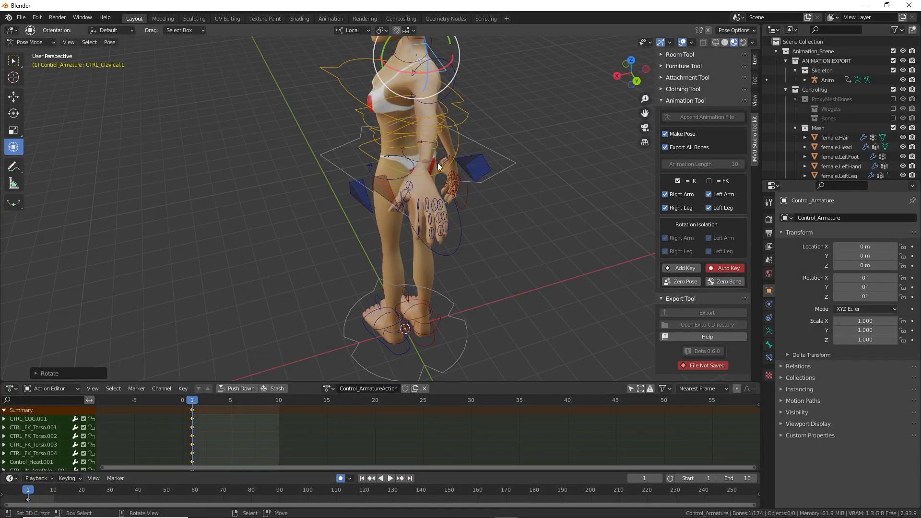
click(458, 259)
key(g)
click(436, 241)
scroll(435, 240, up, 3)
middle_drag(435, 241, 508, 154)
key(g)
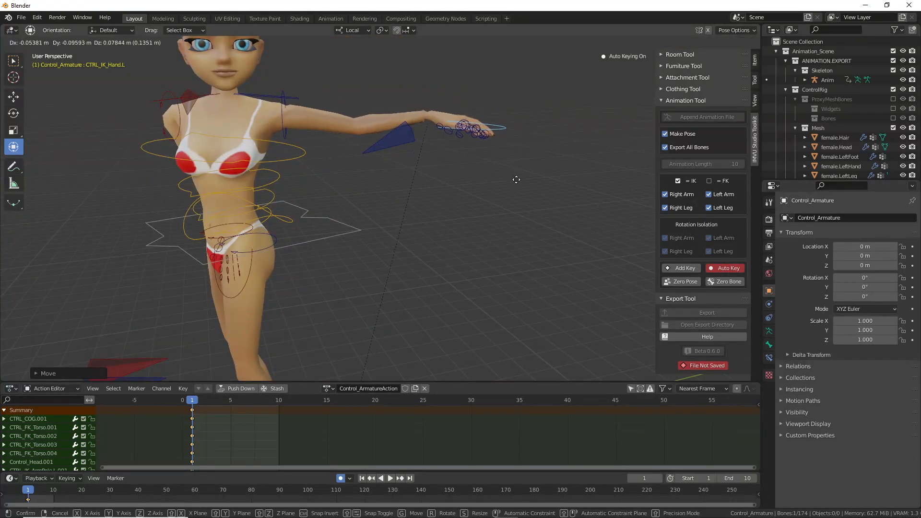
click(515, 189)
Step: Select CTRL_IK_ArmPole.L.001 and raise the left arm pole higher
middle_drag(515, 189, 482, 167)
click(481, 167)
key(g)
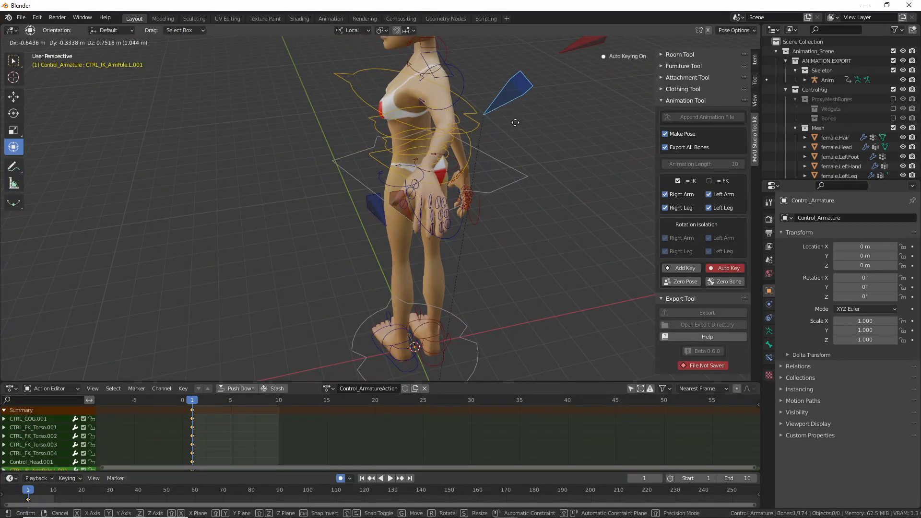
click(560, 136)
middle_drag(407, 175, 393, 191)
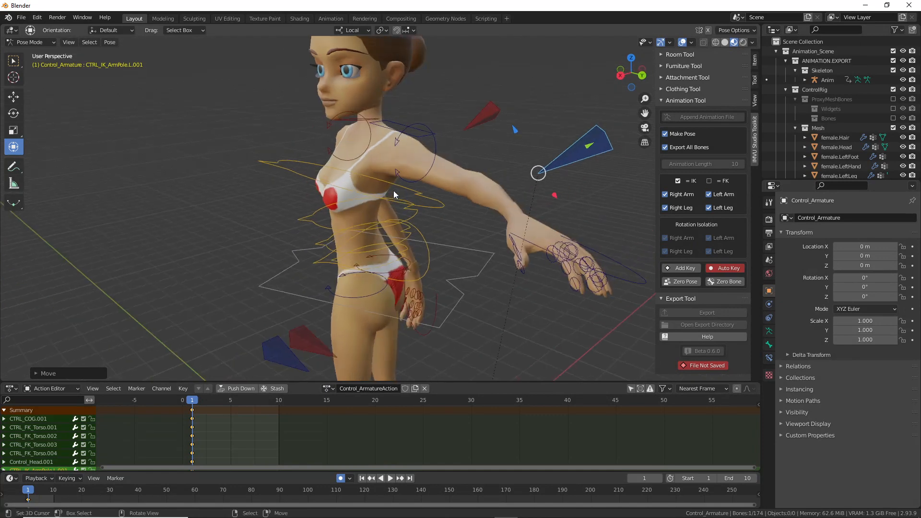
scroll(394, 192, up, 1)
key(g)
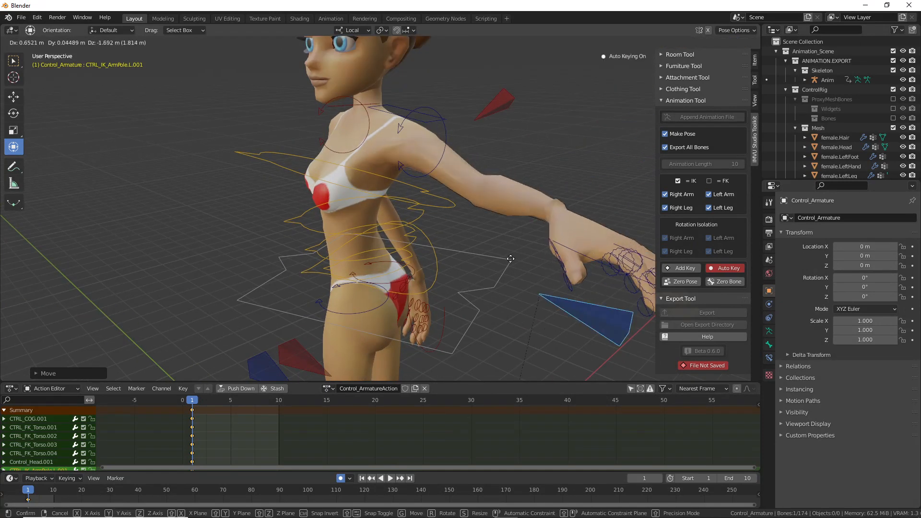
click(539, 207)
scroll(499, 195, up, 2)
middle_drag(499, 195, 434, 207)
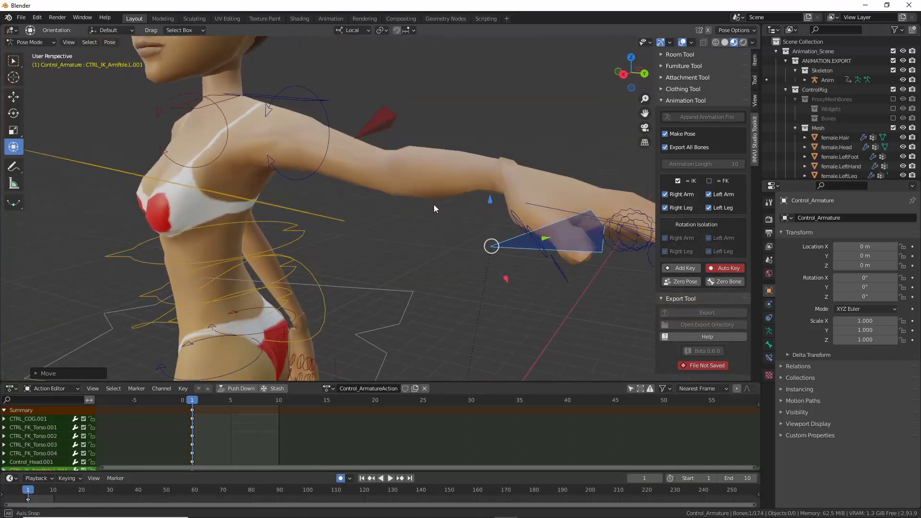
Step: Circle the left elbow and shoulder with on-screen annotations
key(ctrl+2)
drag(502, 149, 546, 147)
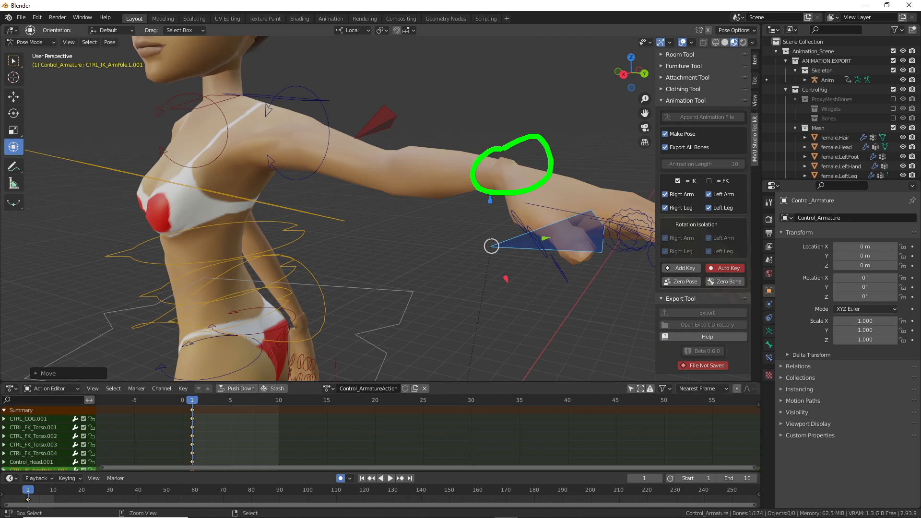
drag(277, 111, 309, 123)
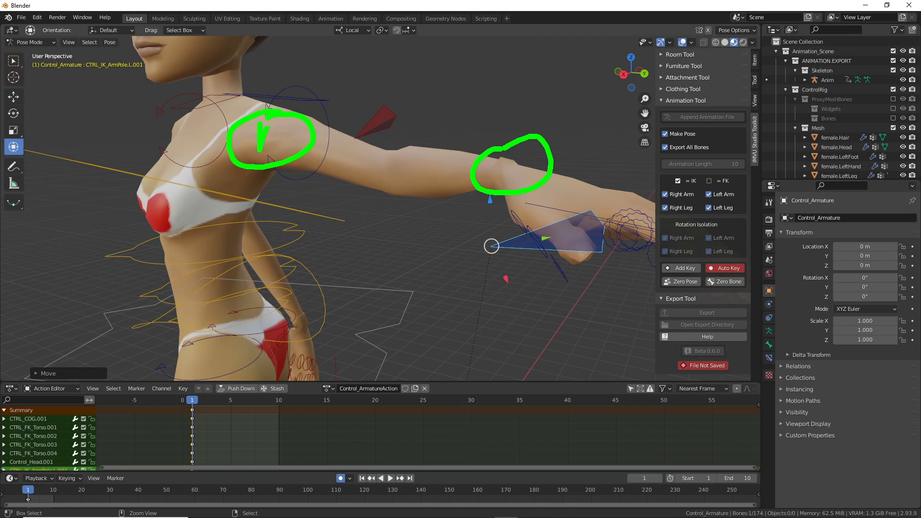
Step: Fine-tune the left arm pole so it sits beside the head, bending the elbow upward
middle_drag(615, 246, 514, 278)
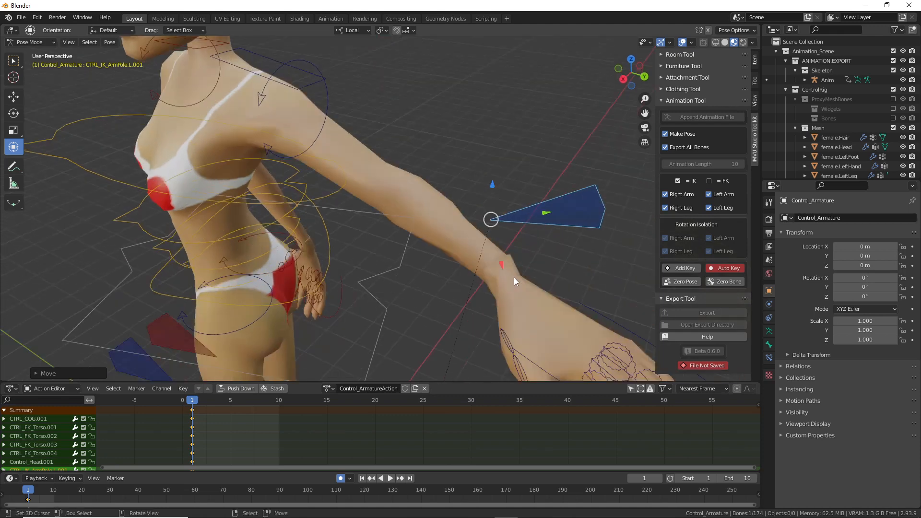
middle_drag(566, 198, 562, 214)
key(g)
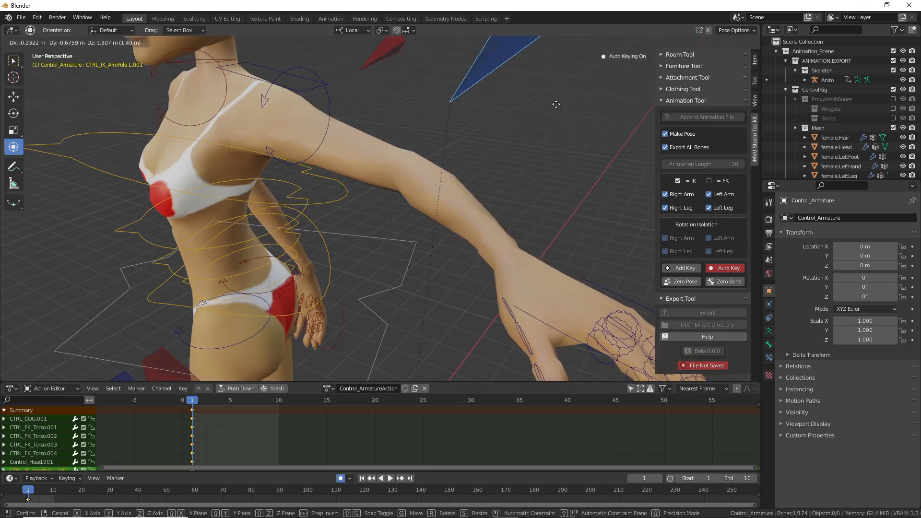
click(554, 137)
middle_drag(554, 137, 525, 181)
key(g)
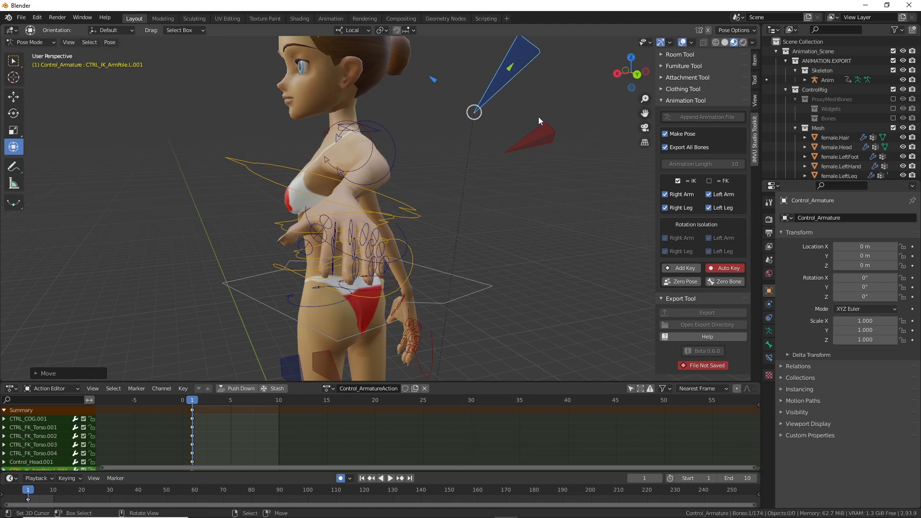
middle_drag(539, 115, 528, 134)
click(544, 173)
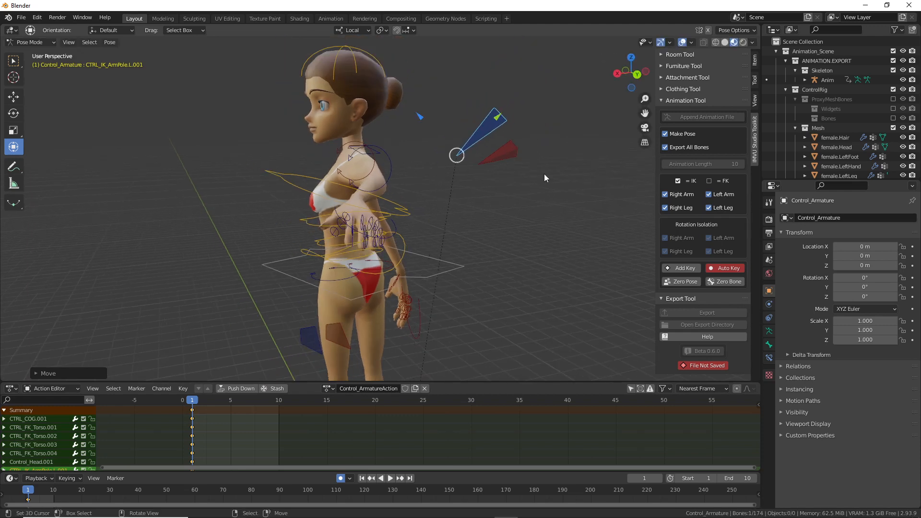
Step: Select CTRL_IK_Hand.R and drag it to raise the right arm
middle_drag(544, 174, 384, 259)
click(357, 307)
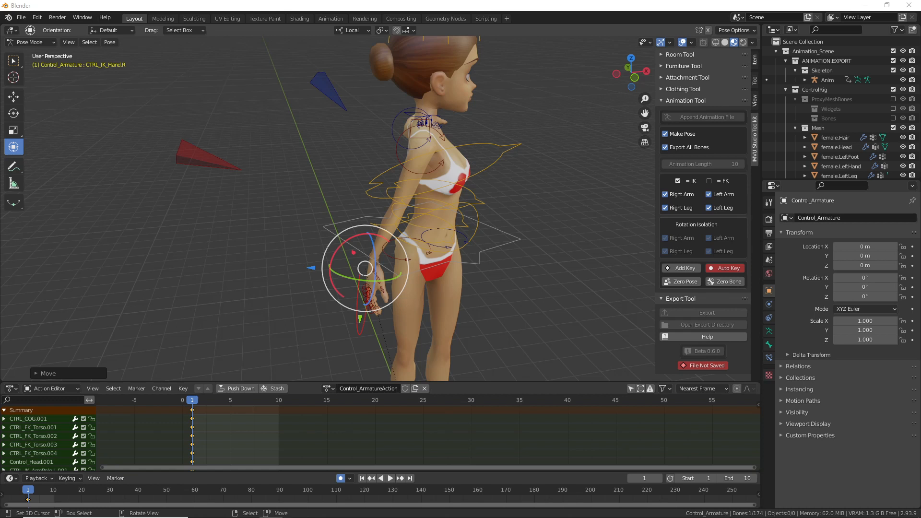
middle_drag(367, 297, 325, 281)
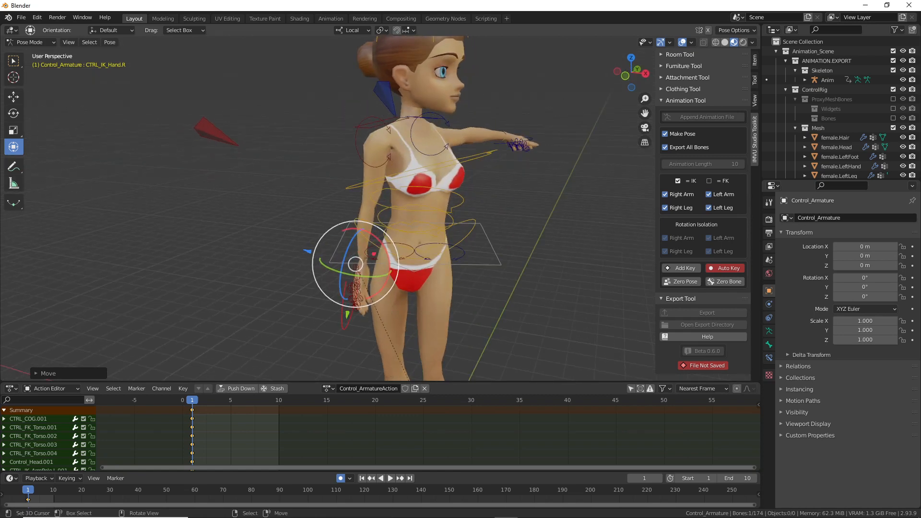
middle_drag(380, 272, 353, 270)
drag(355, 258, 249, 193)
Step: Twist the right hand around two of its local axes with the gizmo rings
middle_drag(258, 203, 527, 192)
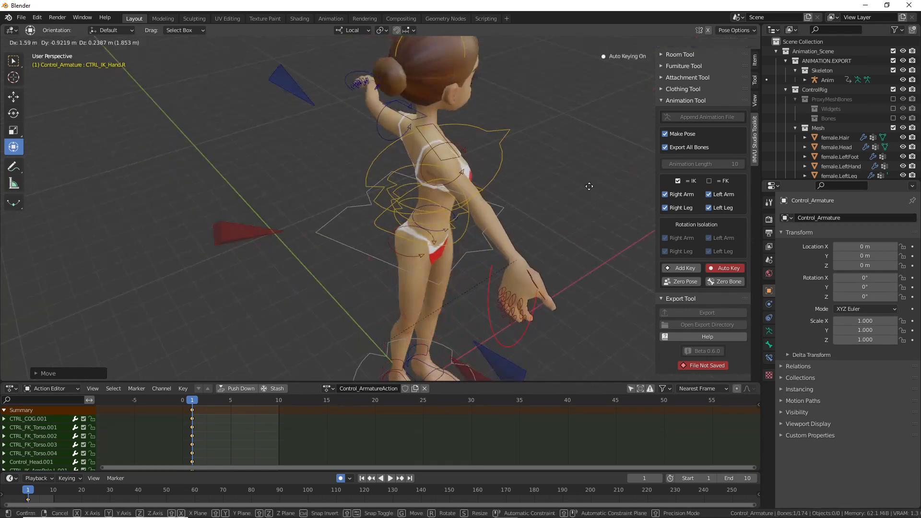
middle_drag(590, 186, 286, 246)
drag(255, 137, 276, 186)
middle_drag(283, 197, 330, 206)
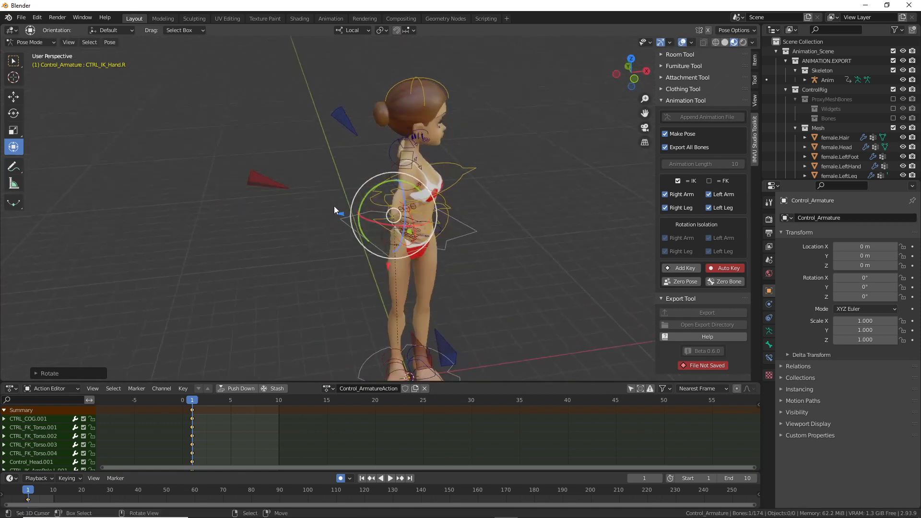
drag(374, 189, 375, 235)
drag(413, 191, 427, 199)
Step: Rotate CTRL_Clavicle.R into place and begin moving the right arm pole CTRL_IK_ArmPole.R.001
middle_drag(432, 203, 462, 202)
click(430, 188)
key(r)
drag(424, 192, 425, 193)
middle_drag(432, 257, 401, 215)
click(249, 163)
key(g)
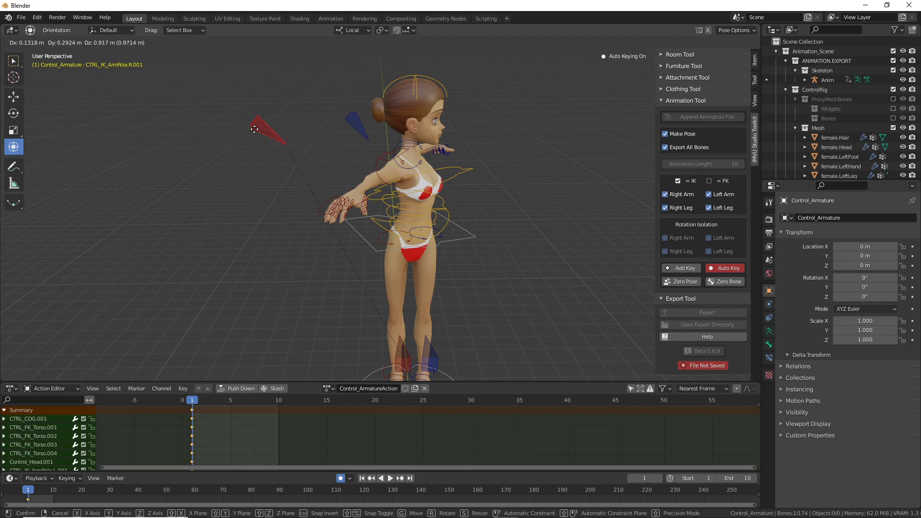
Step: Place the right arm pole, then move it lower
click(255, 128)
middle_drag(260, 137, 324, 151)
key(g)
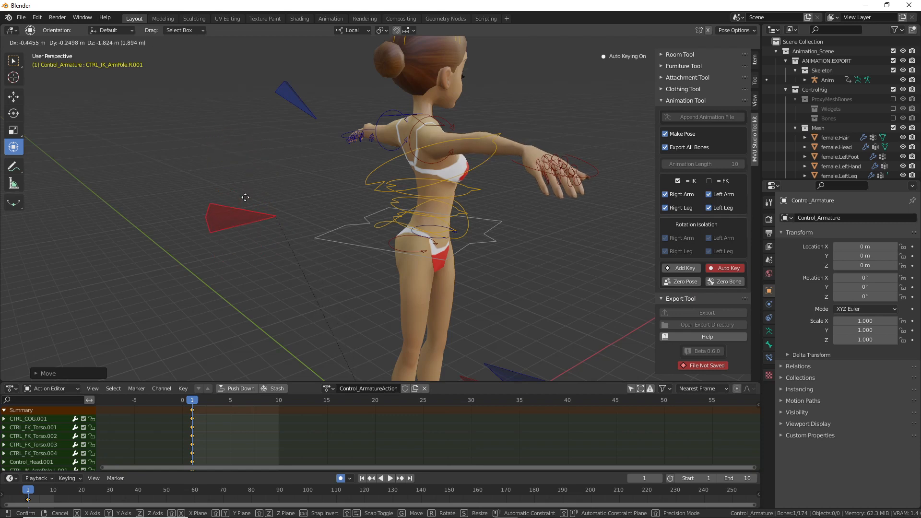
click(245, 198)
mouse_move(340, 174)
middle_down()
mouse_move(437, 170)
mouse_move(356, 177)
middle_up()
middle_drag(313, 135, 171, 155)
Step: Nudge the right hand control to a new position
click(81, 153)
key(g)
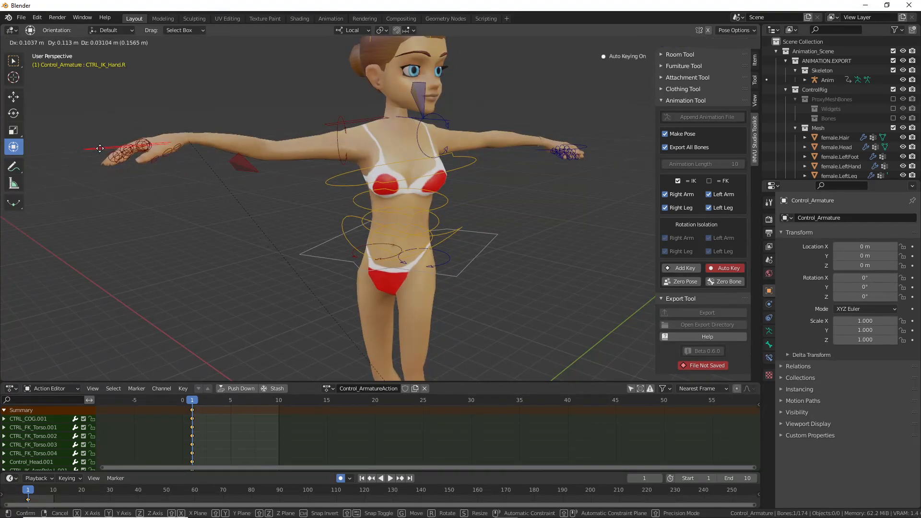
click(98, 153)
middle_drag(336, 178, 398, 185)
Step: Annotate the pole cones, both shoulders and the forearm, then clear the marks
click(327, 87)
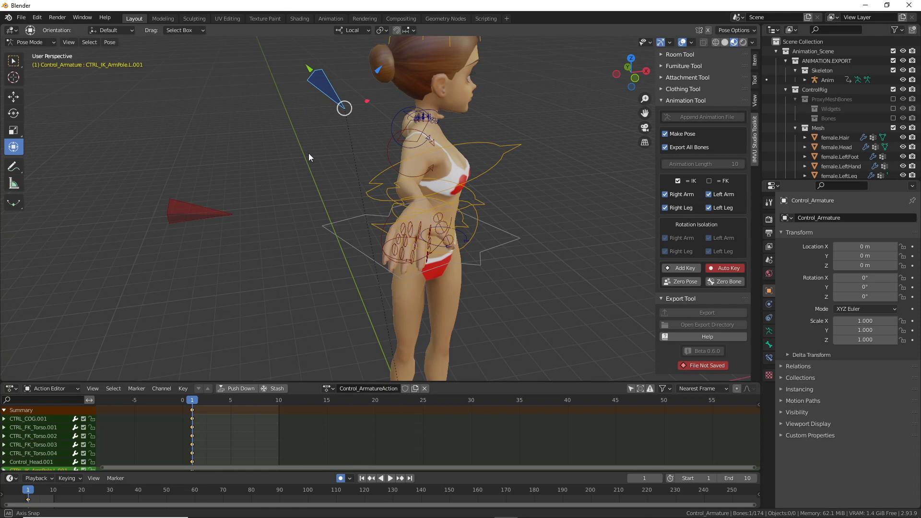
middle_drag(303, 155, 399, 139)
middle_drag(295, 126, 302, 134)
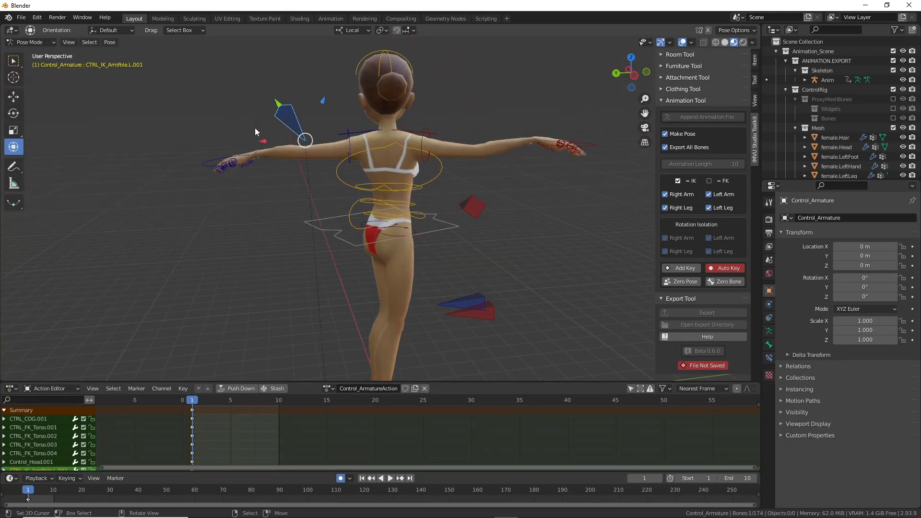
key(ctrl+2)
drag(274, 100, 251, 102)
mouse_move(476, 190)
mouse_down()
mouse_move(499, 239)
mouse_move(468, 212)
mouse_up()
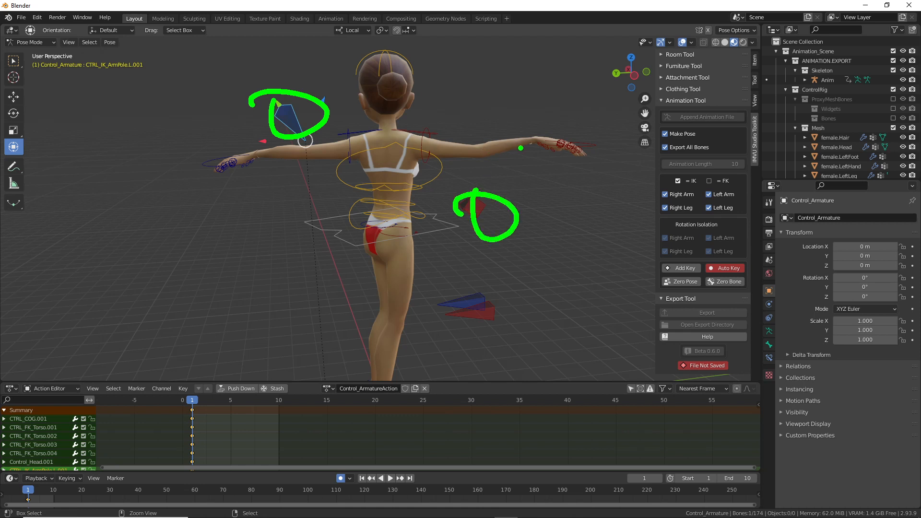
drag(413, 154, 416, 139)
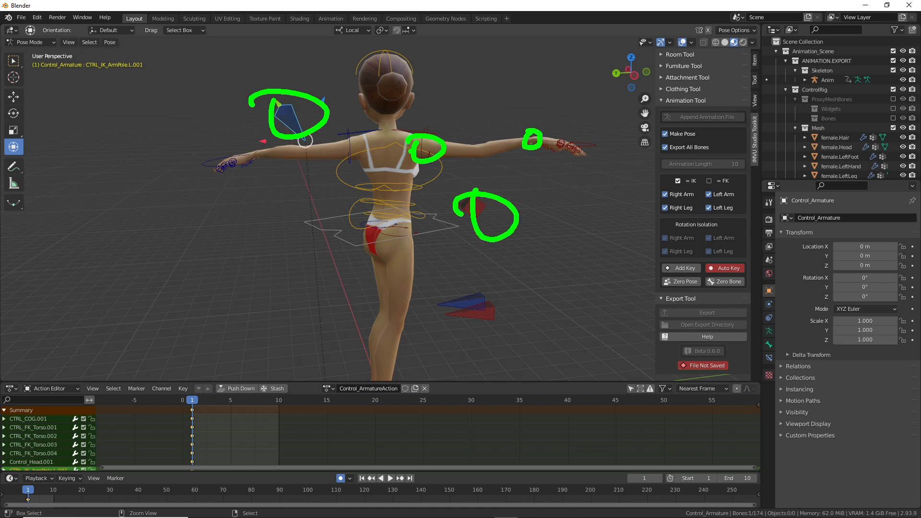
drag(343, 143, 355, 136)
click(279, 150)
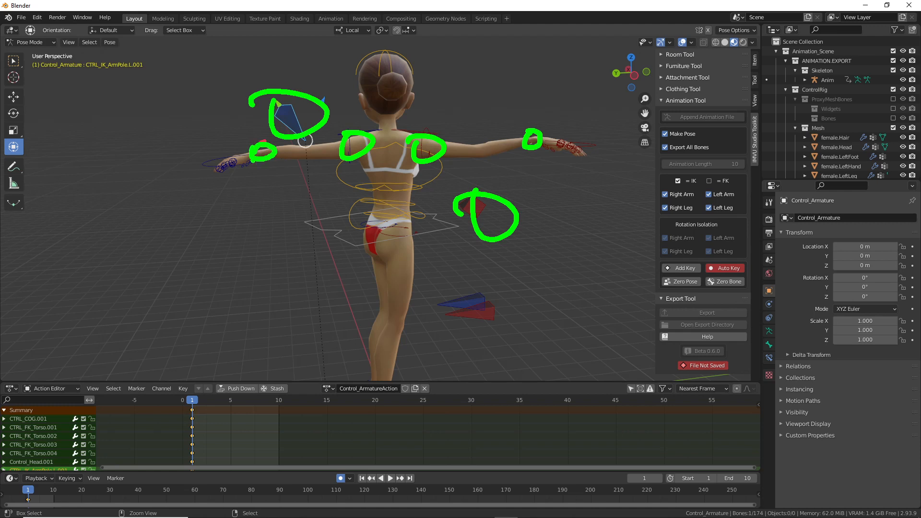
key(Escape)
Step: Lower the left arm pole
middle_drag(511, 235, 378, 243)
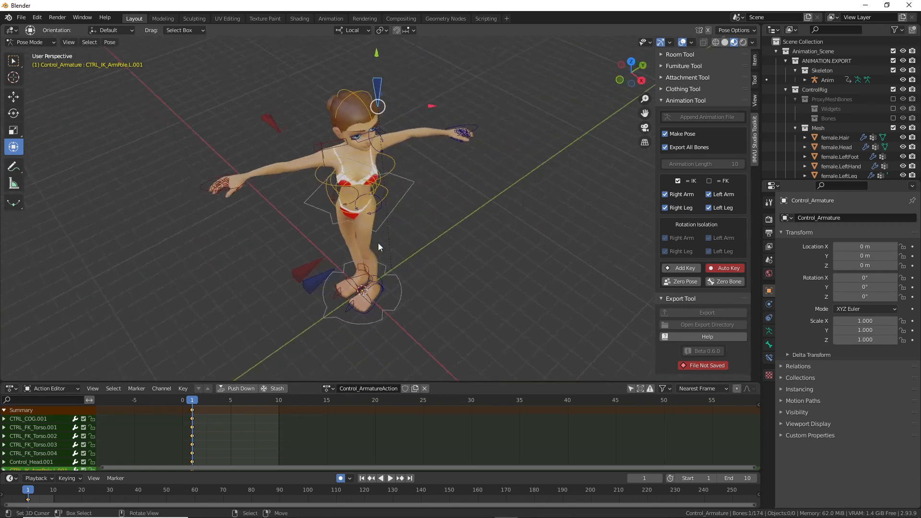
scroll(460, 202, up, 3)
middle_drag(471, 194, 571, 56)
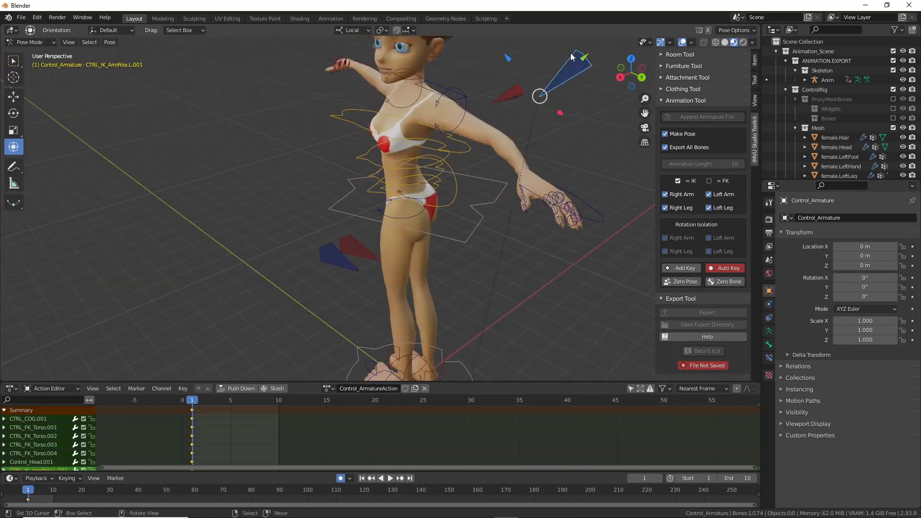
middle_drag(587, 87, 565, 85)
key(g)
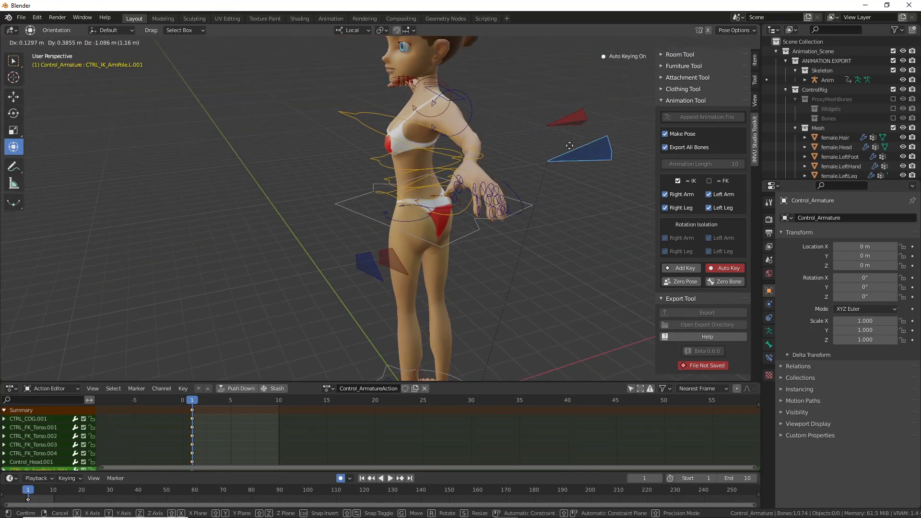
click(540, 197)
Step: Move the left hand control twice into its final position
right_click(517, 219)
middle_drag(427, 222, 519, 242)
key(g)
click(525, 244)
middle_drag(452, 195, 485, 140)
key(g)
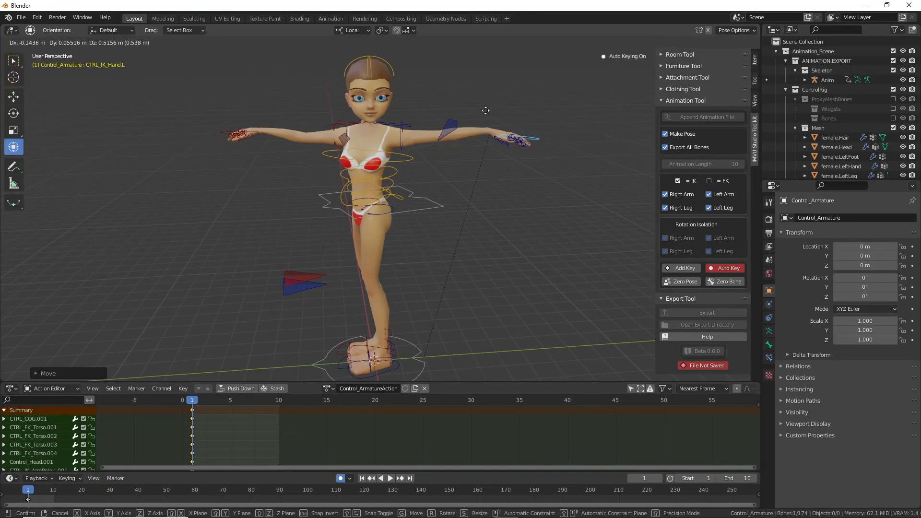
click(479, 117)
middle_drag(389, 151, 369, 368)
Step: Rename the armature action to 'left-twist' and open the File menu
double_click(368, 389)
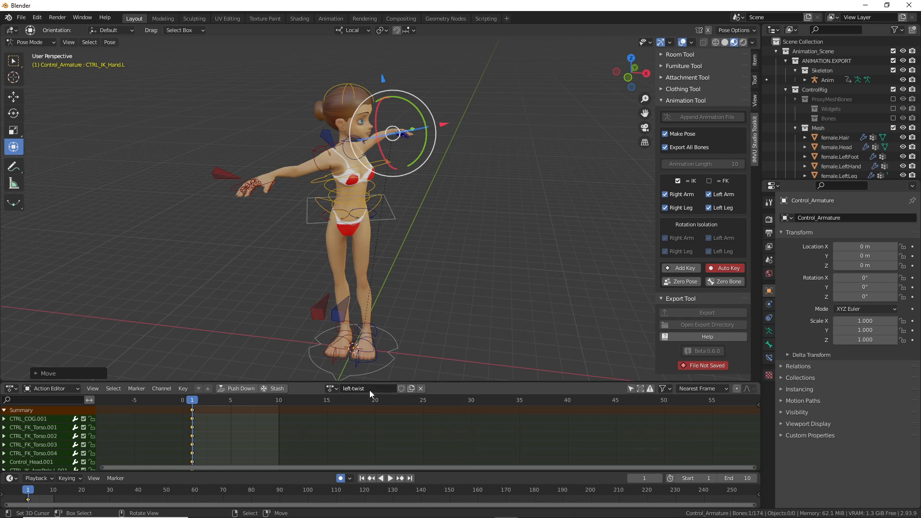
middle_drag(327, 309, 379, 255)
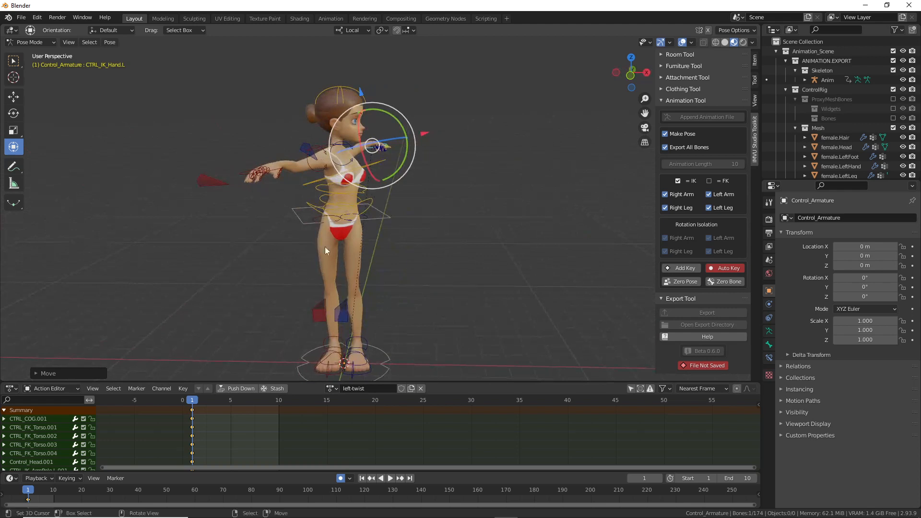
click(21, 17)
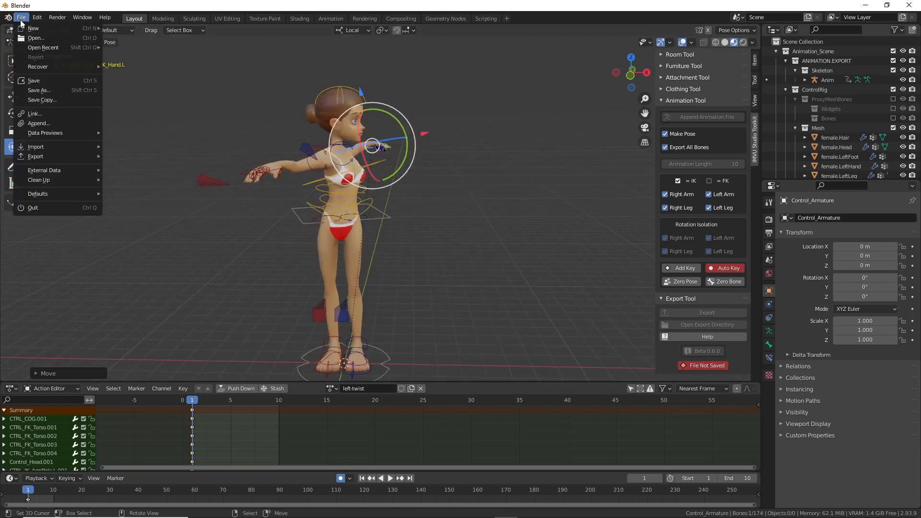
Step: Save the scene as 'live toolkit avatar left twist.blend'
click(35, 90)
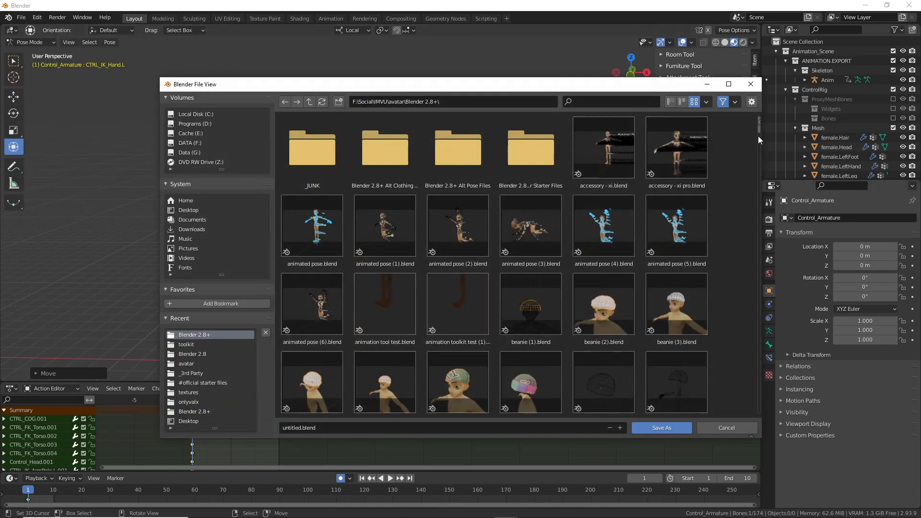
drag(759, 129, 759, 274)
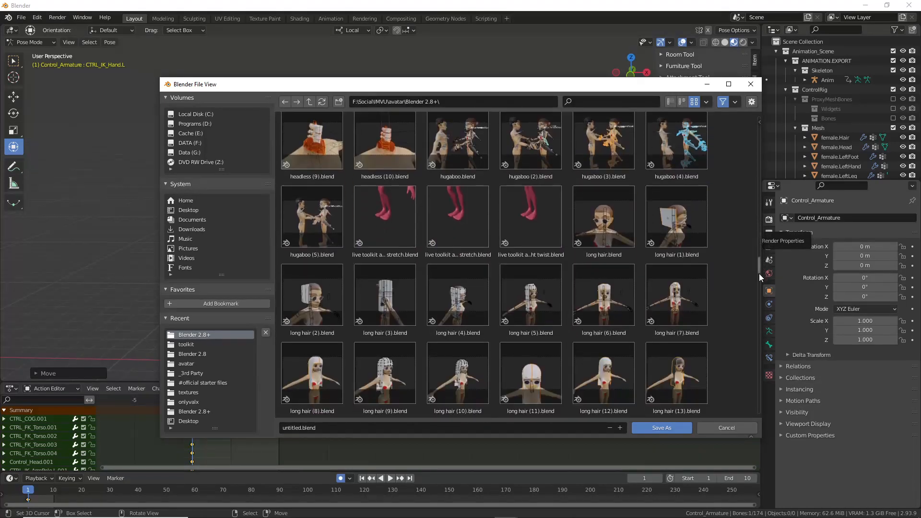
click(542, 217)
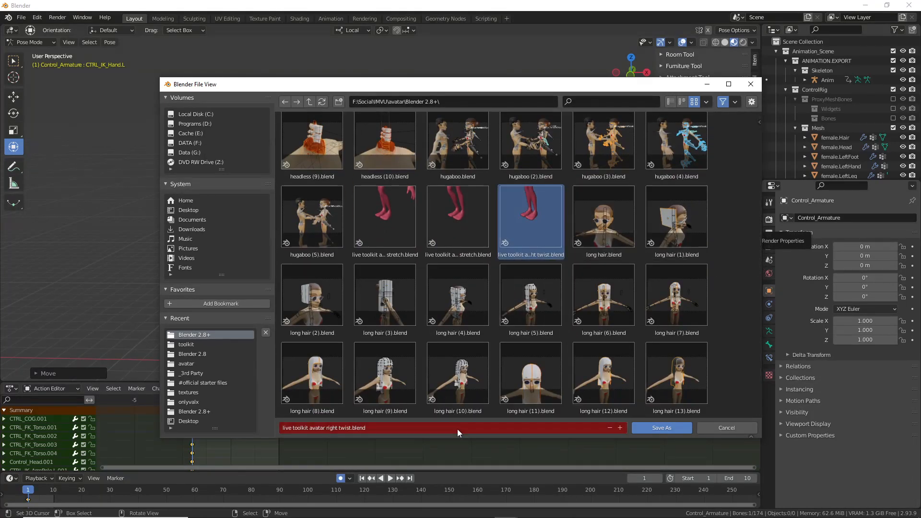
double_click(332, 427)
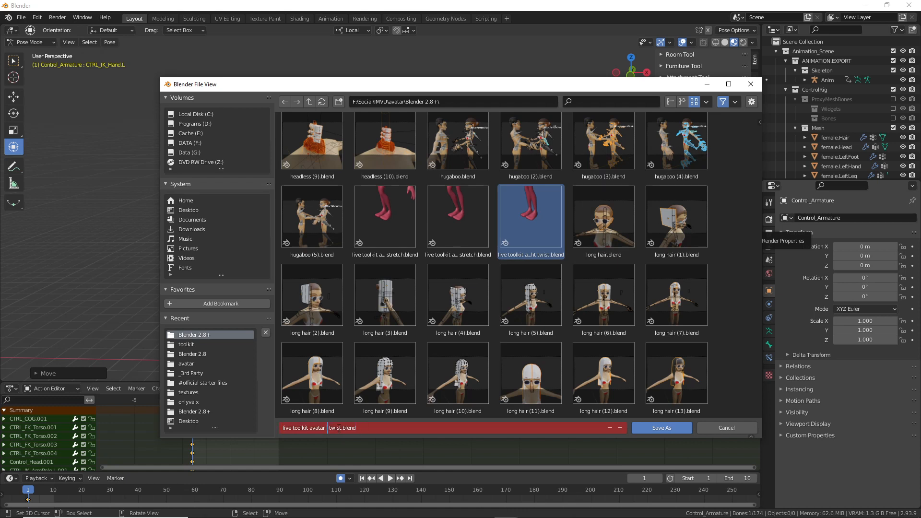
text(left)
key(Return)
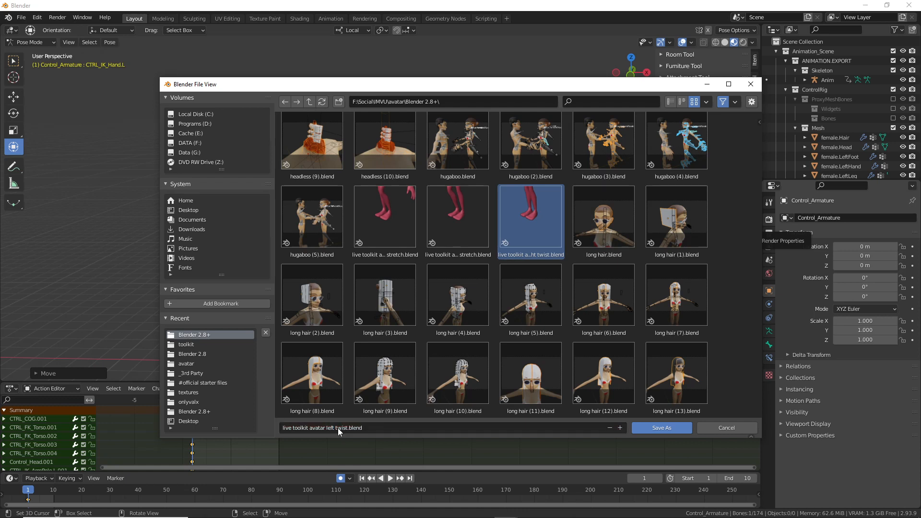
click(661, 426)
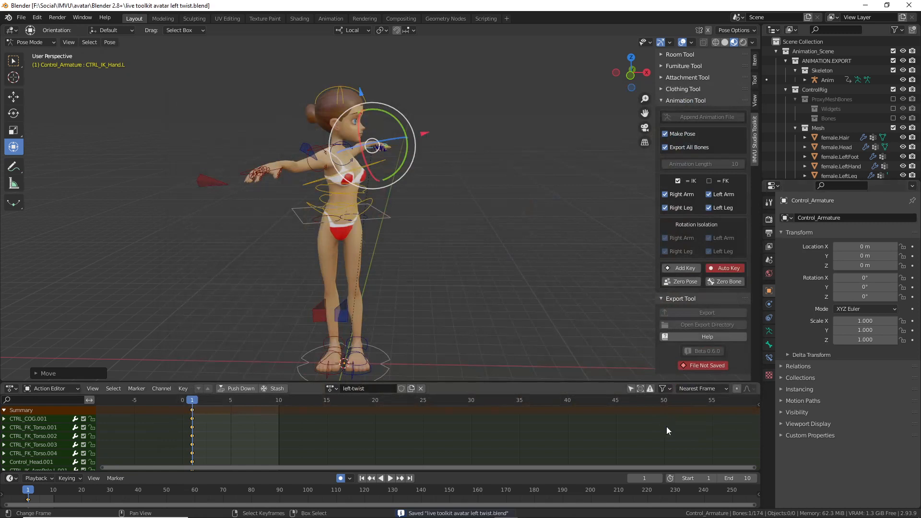
Step: Export the left twist animation from the IMVU Studio Toolkit and switch to IMVU Studio
middle_drag(462, 206, 448, 263)
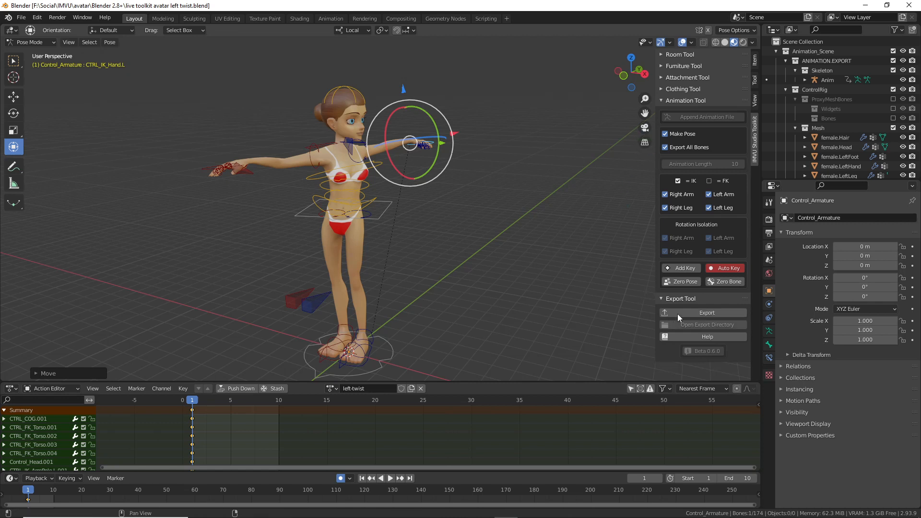
click(703, 313)
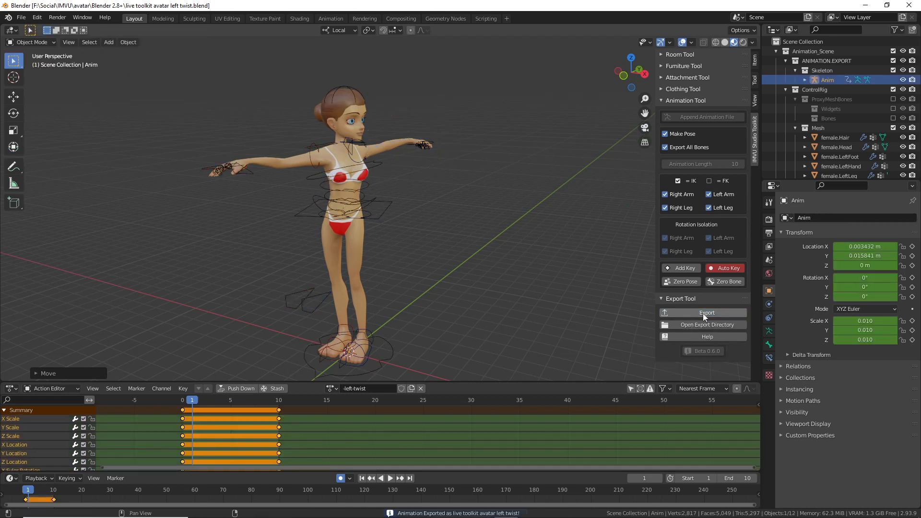
click(577, 509)
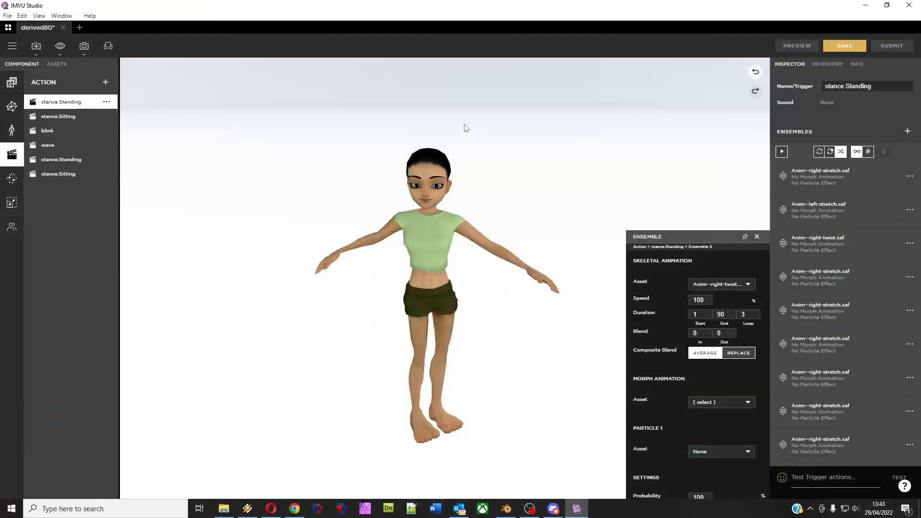
Step: Import 'live toolkit avatar left twist.fbx', accepting the default FBX setup pages
click(36, 46)
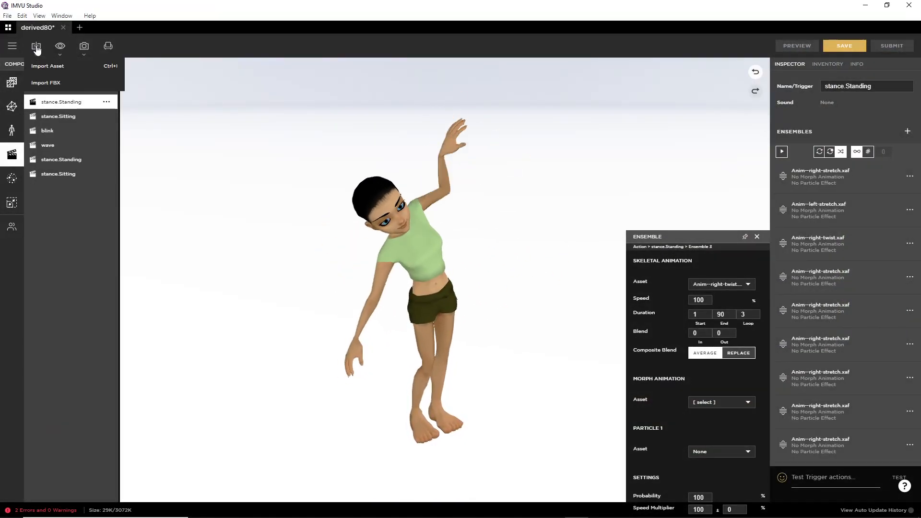
click(48, 84)
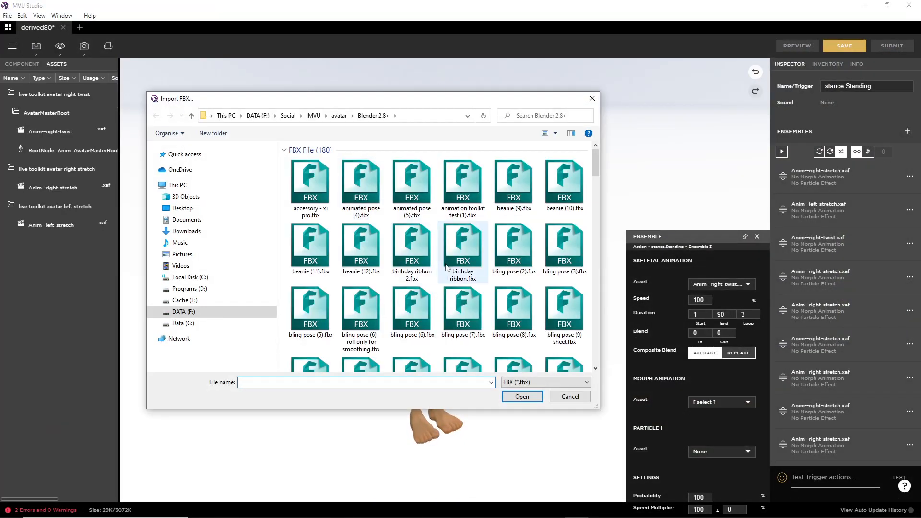
scroll(457, 264, down, 3)
scroll(457, 263, down, 5)
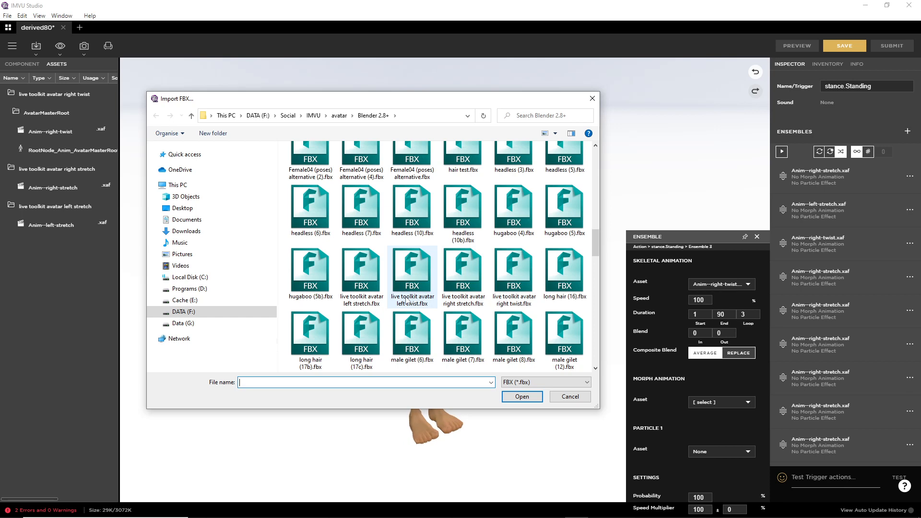
click(410, 274)
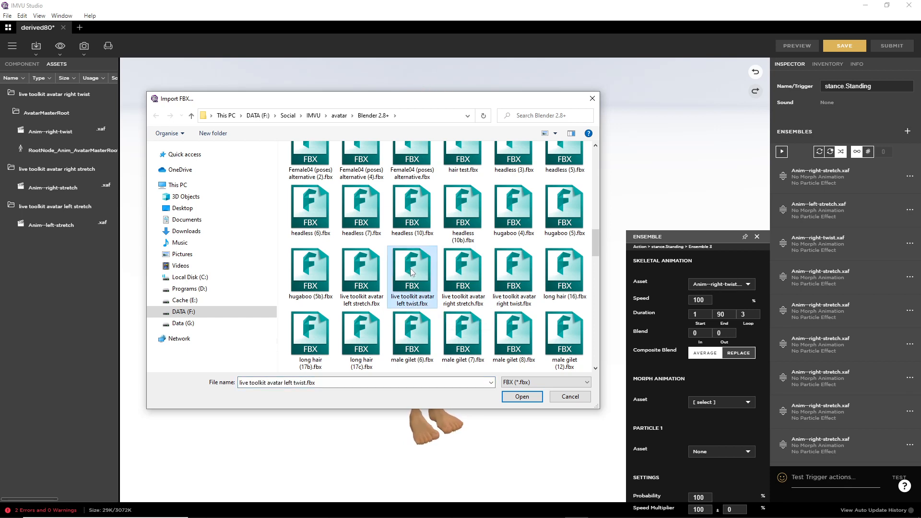
click(529, 400)
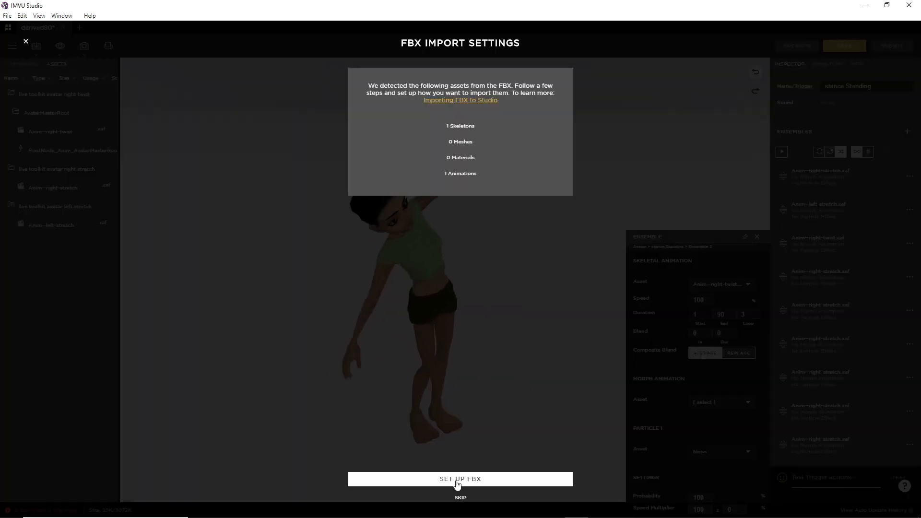
click(458, 478)
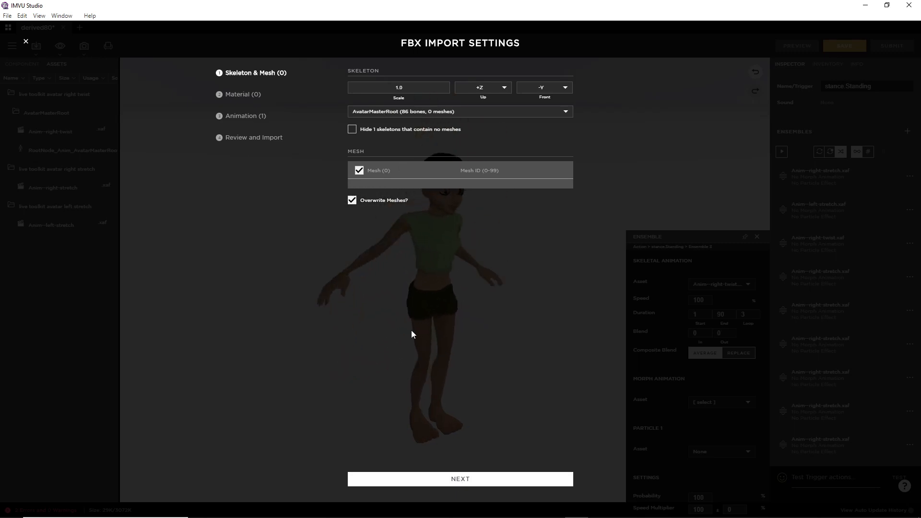
click(457, 480)
click(459, 480)
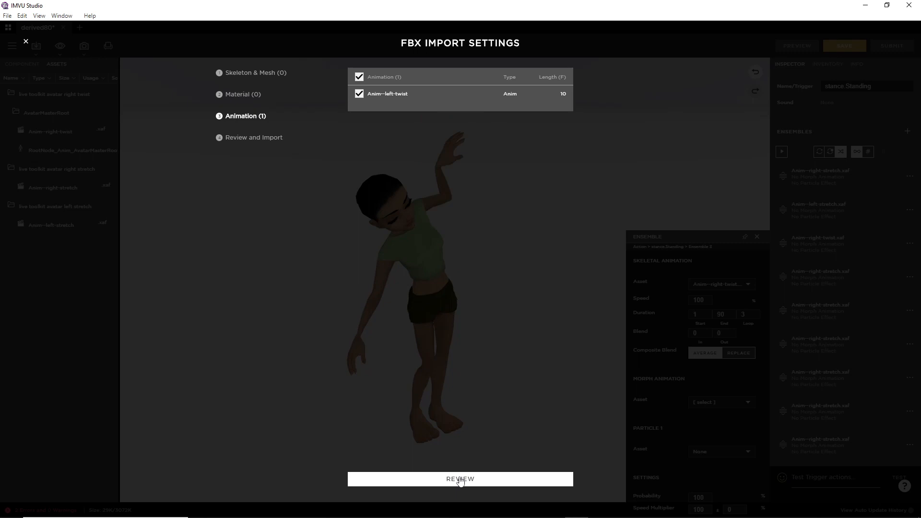
click(460, 479)
click(460, 479)
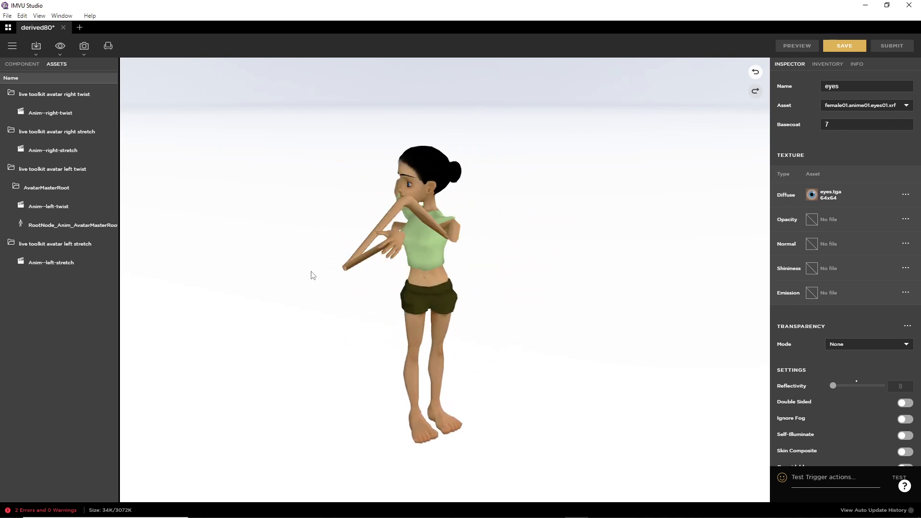
Step: Switch the skeleton asset back to Female04_Anime01, preview it, and return to the actions list
click(26, 67)
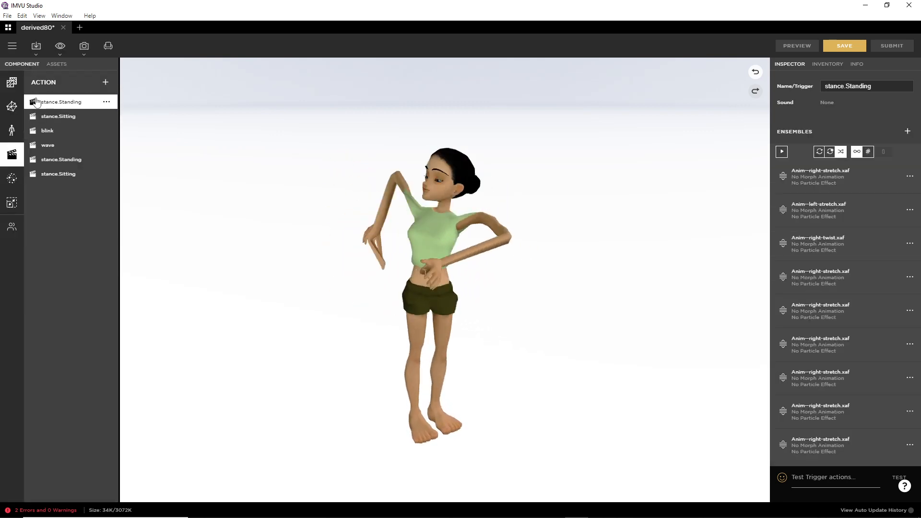
click(11, 130)
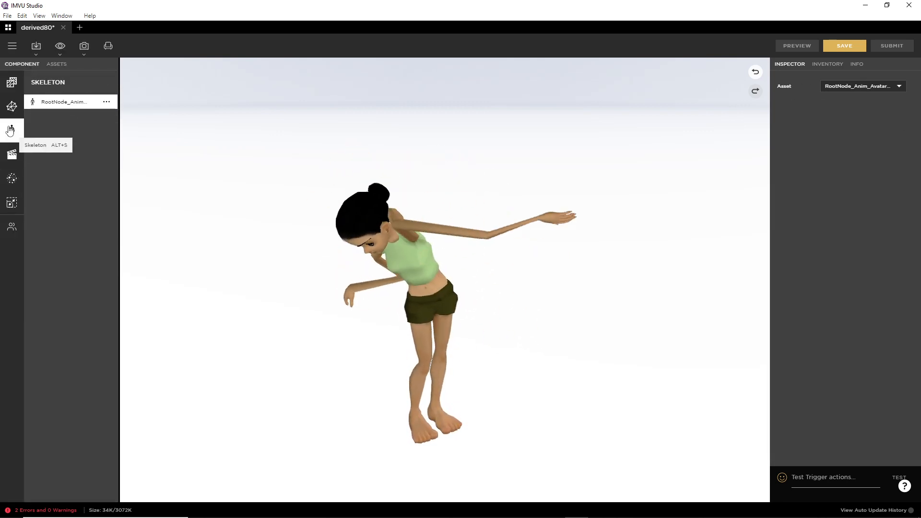
click(873, 87)
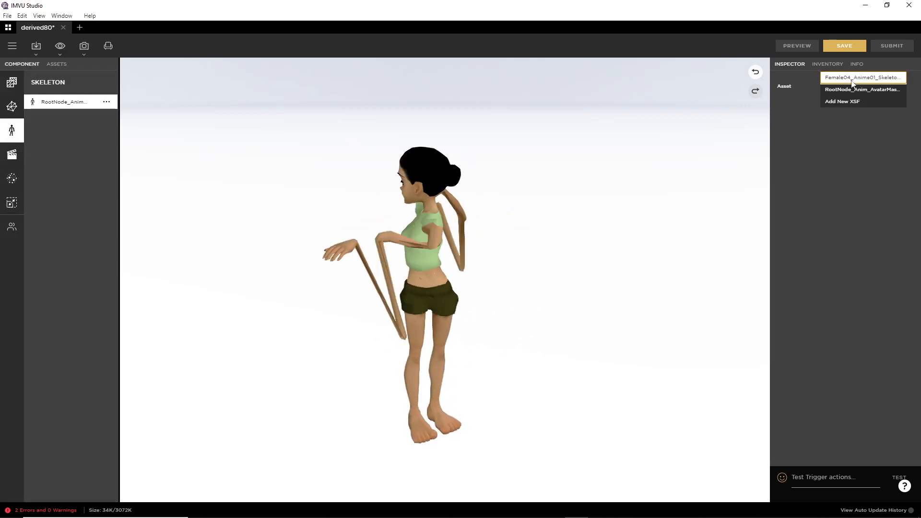
click(867, 92)
click(797, 46)
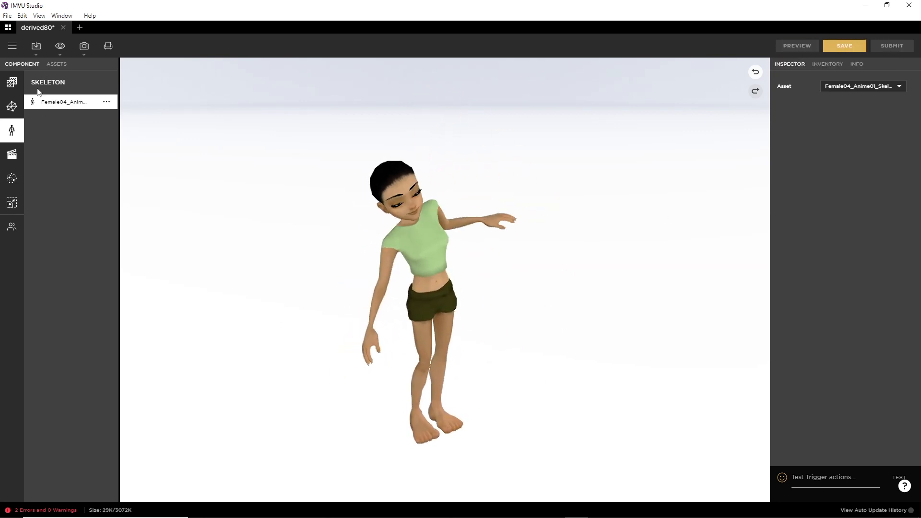
click(11, 155)
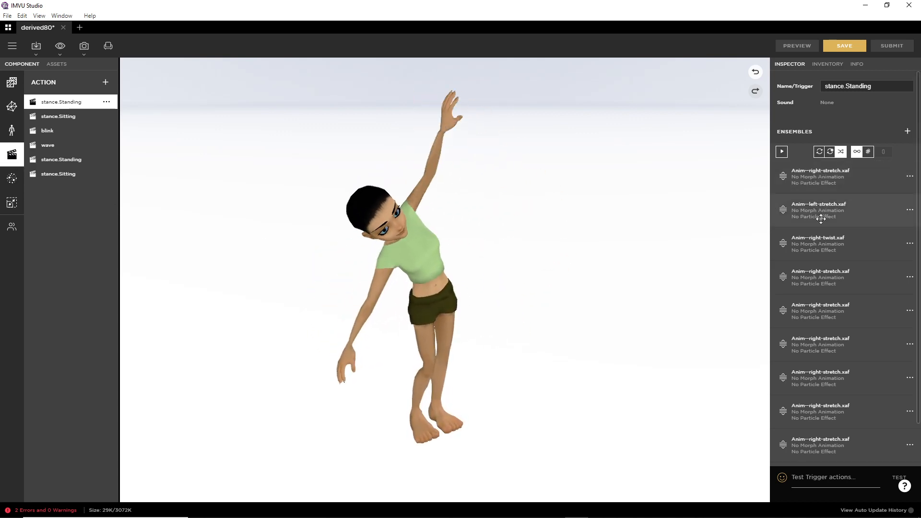
Step: Set ensemble 4's Skeletal Animation Asset to Anim--left-twist.xaf, preview, then minimize IMVU Studio
click(910, 278)
click(878, 290)
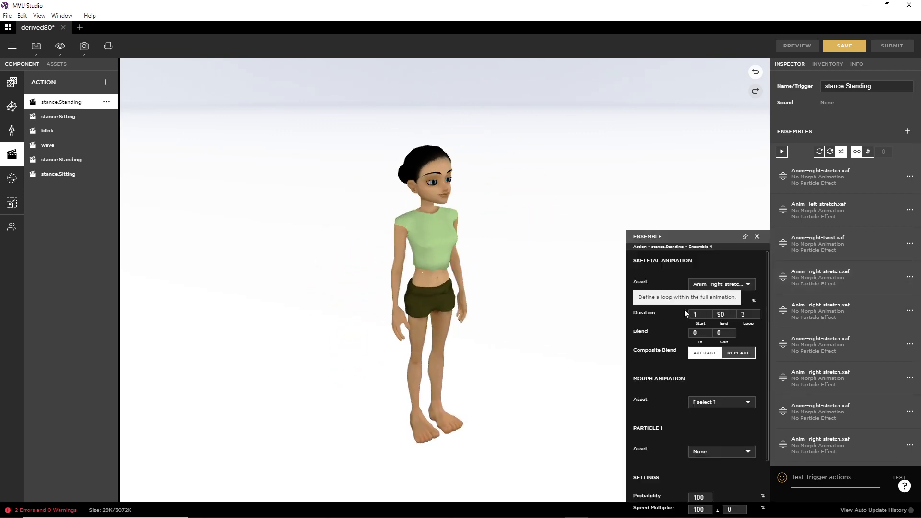
click(722, 284)
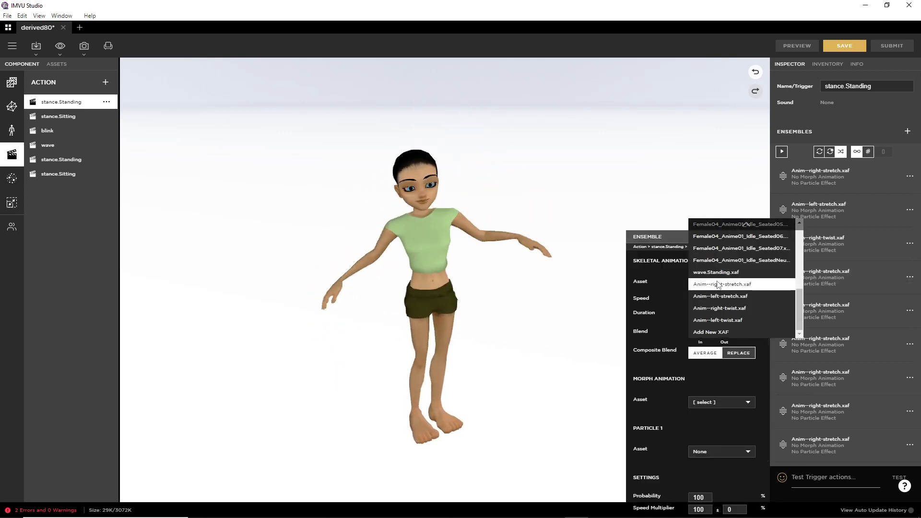
click(728, 320)
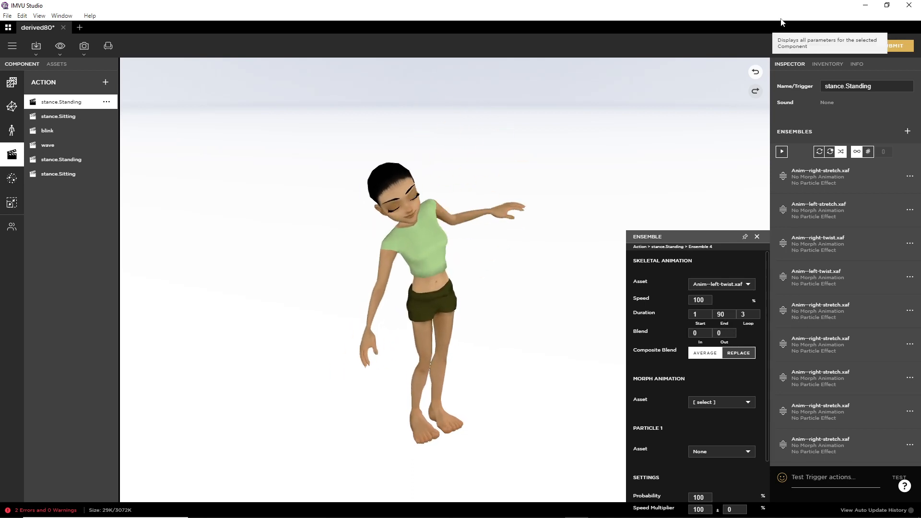
click(741, 285)
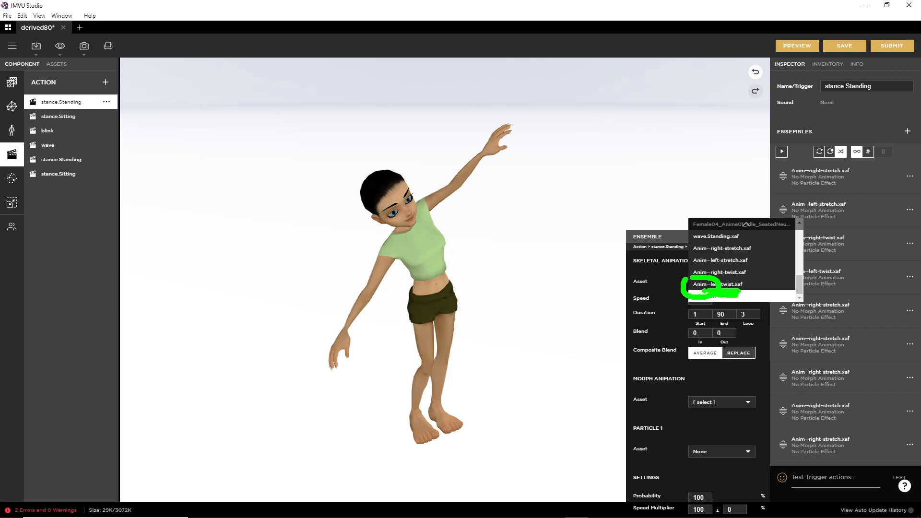
click(724, 285)
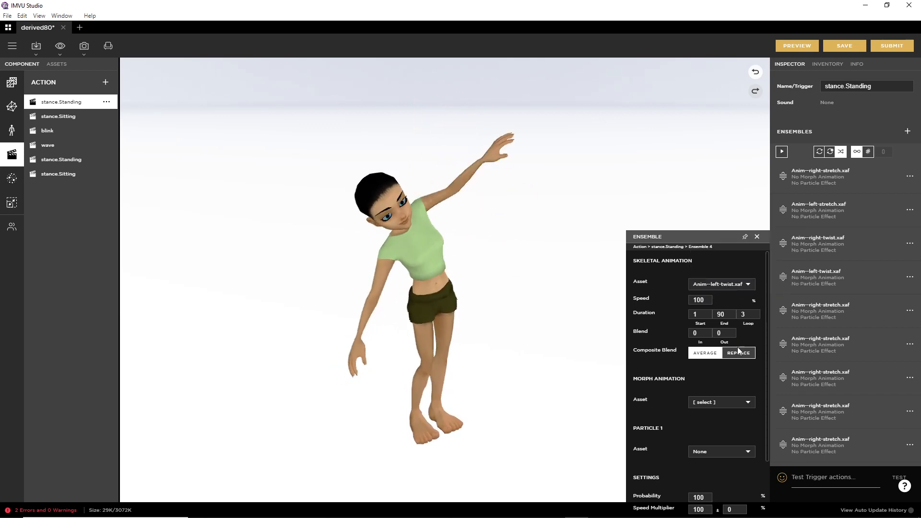
click(797, 45)
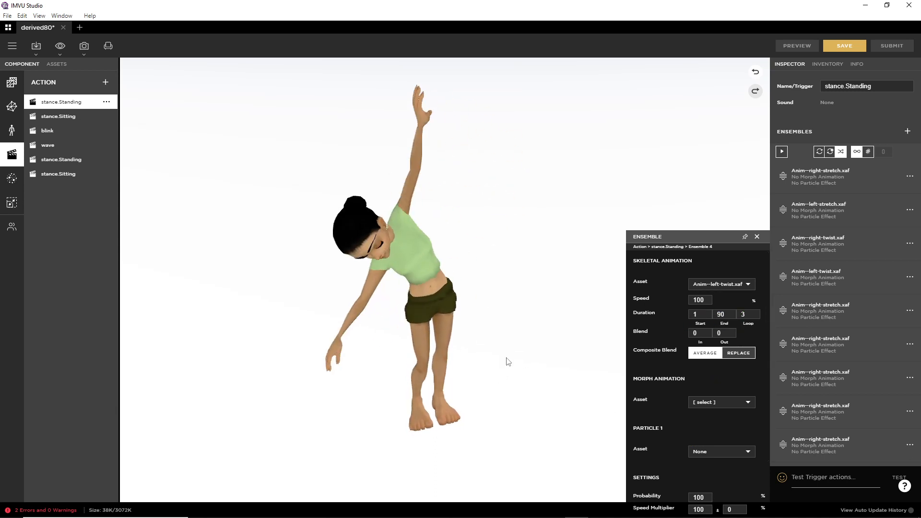
click(866, 6)
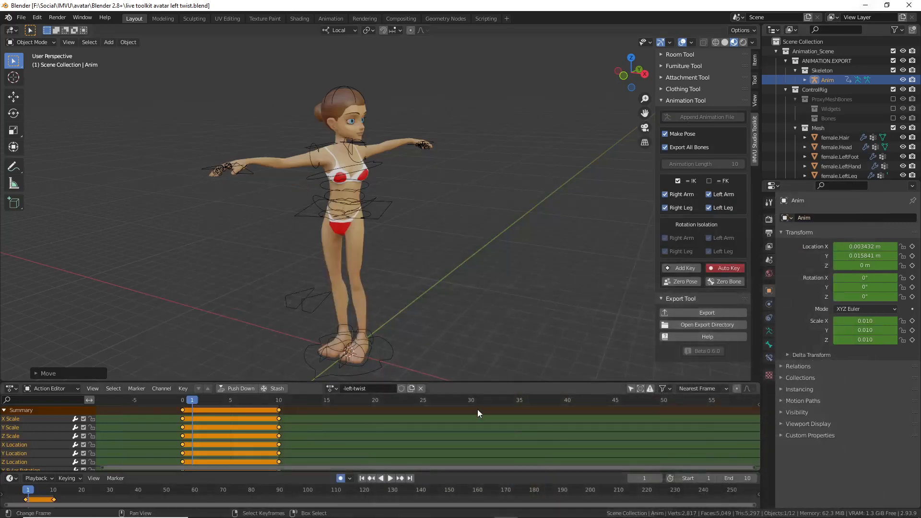
Step: Start a new General Blender file
click(22, 18)
mouse_move(34, 32)
click(120, 28)
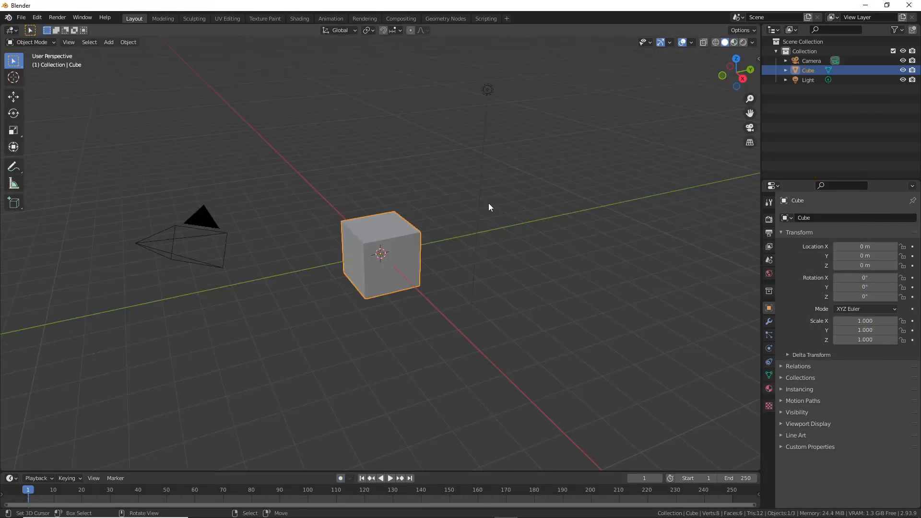
Step: Append the IMVU avatar rig with the IMVU Studio Toolkit's Append Animation File
key(n)
click(755, 137)
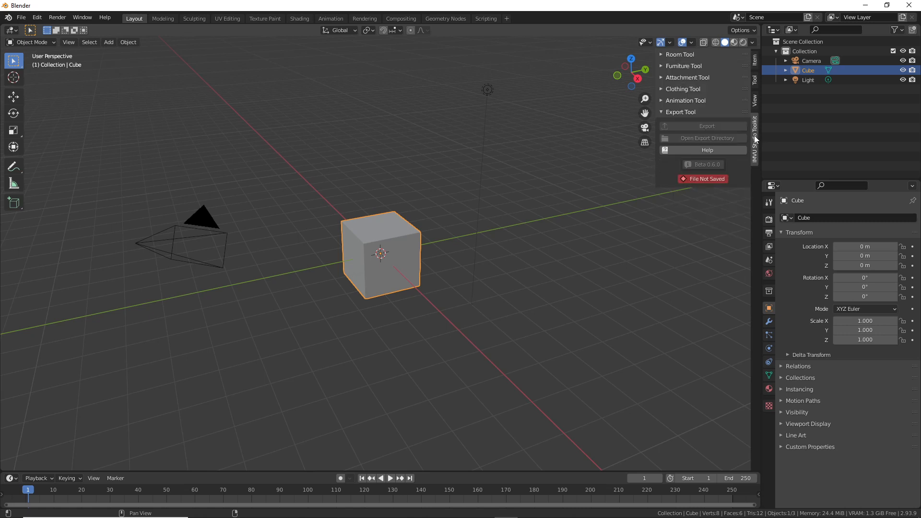
click(687, 100)
click(688, 117)
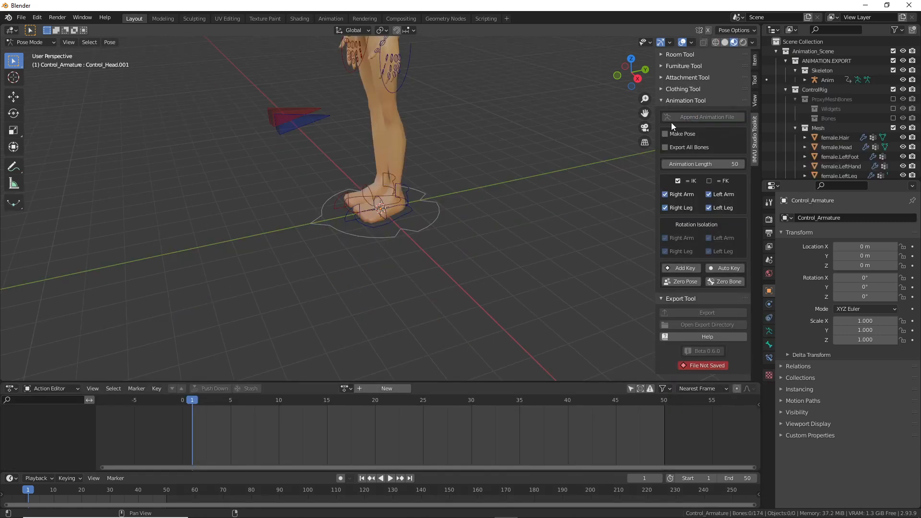
shift+middle_drag(371, 117, 386, 242)
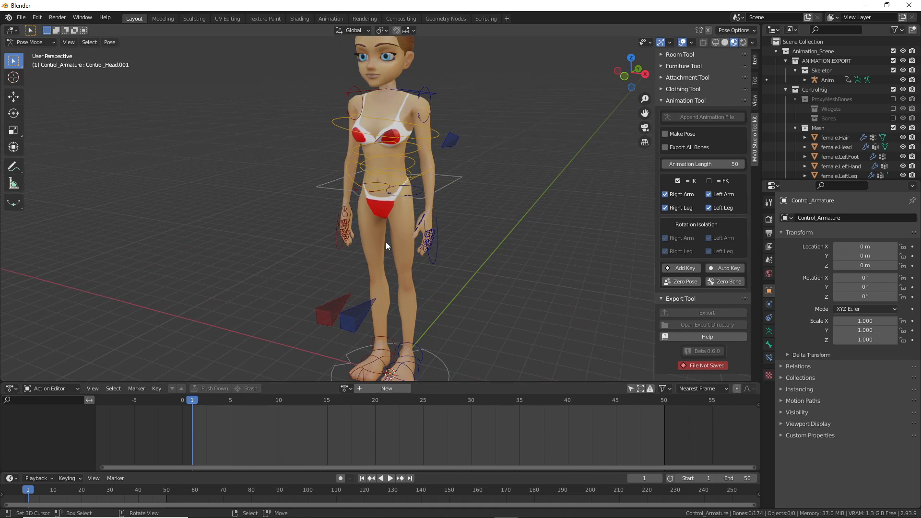
middle_drag(396, 252, 386, 258)
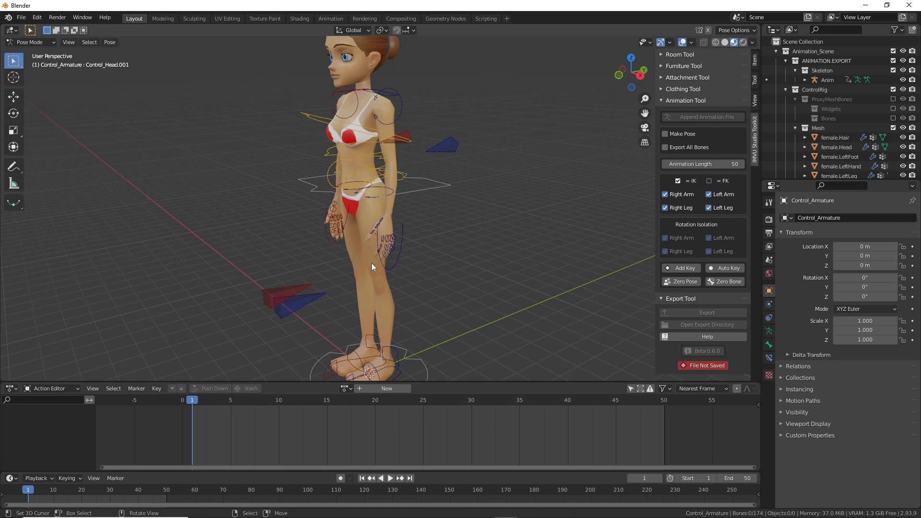
mouse_move(373, 262)
middle_down()
mouse_move(378, 275)
mouse_move(363, 269)
middle_up()
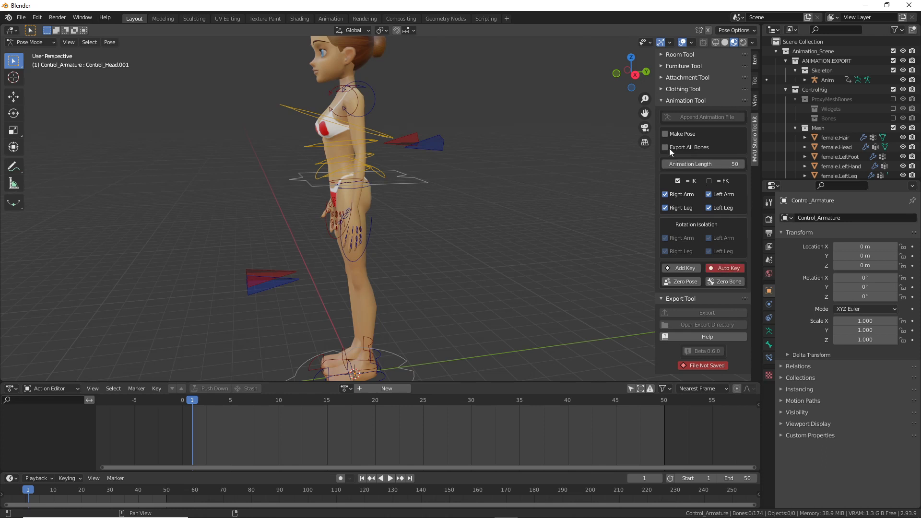
Step: Set the animation up as a 10-frame pose and raise the left foot control with the knee bent
click(665, 134)
shift+middle_drag(326, 355, 365, 292)
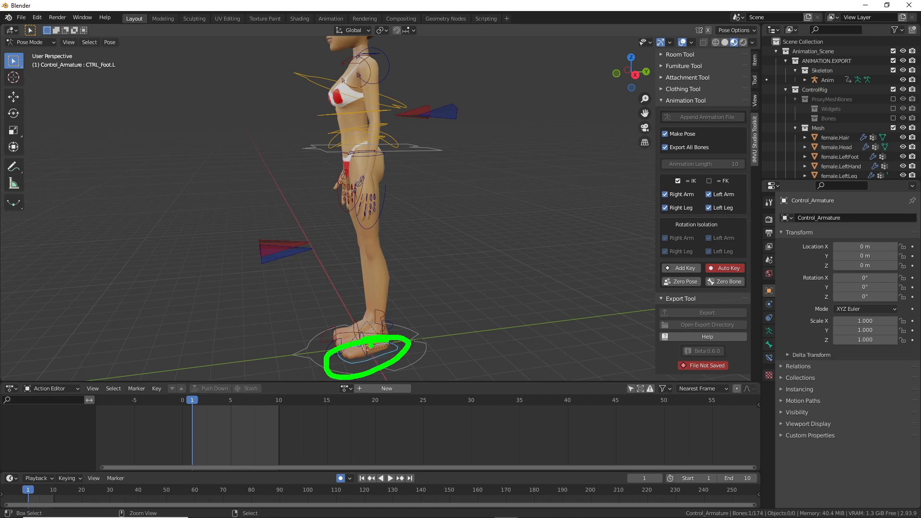
middle_drag(372, 342, 353, 334)
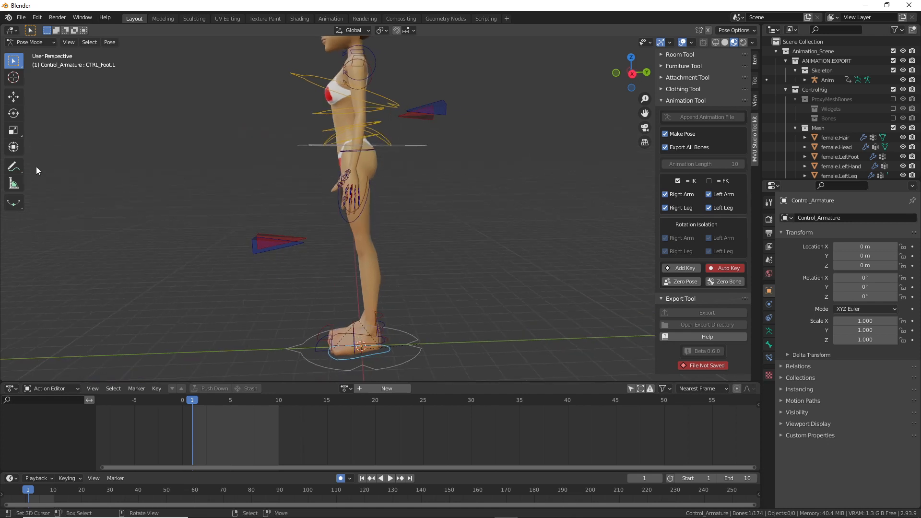
click(13, 147)
mouse_move(355, 344)
mouse_down()
mouse_move(336, 338)
mouse_move(369, 332)
mouse_up()
drag(325, 302, 322, 242)
key(g)
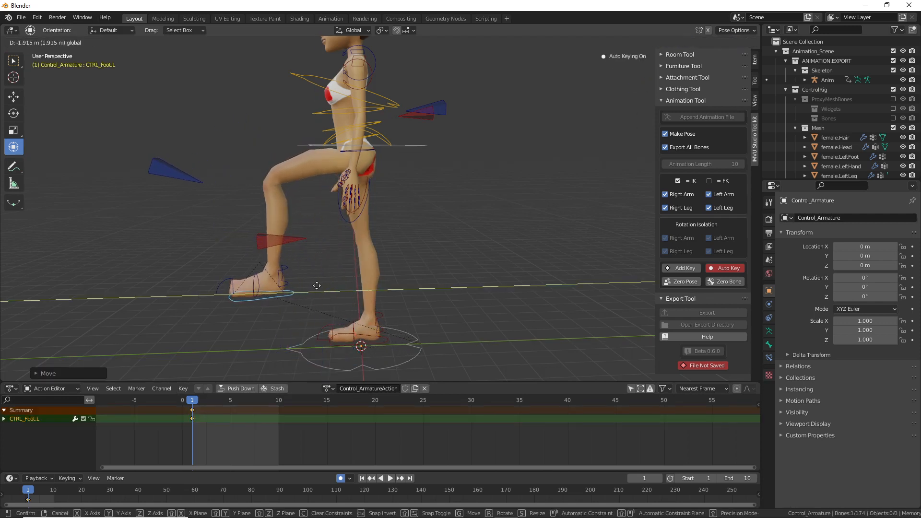
right_click(321, 286)
Step: Shift CTRL_COG.001 to the left and reposition the CTRL_Foot.L control
middle_drag(375, 245, 436, 230)
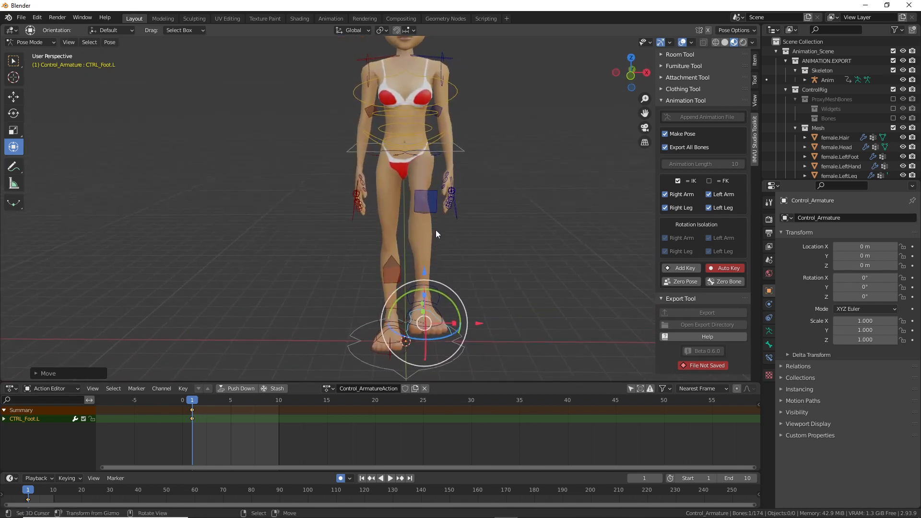
click(457, 152)
key(g)
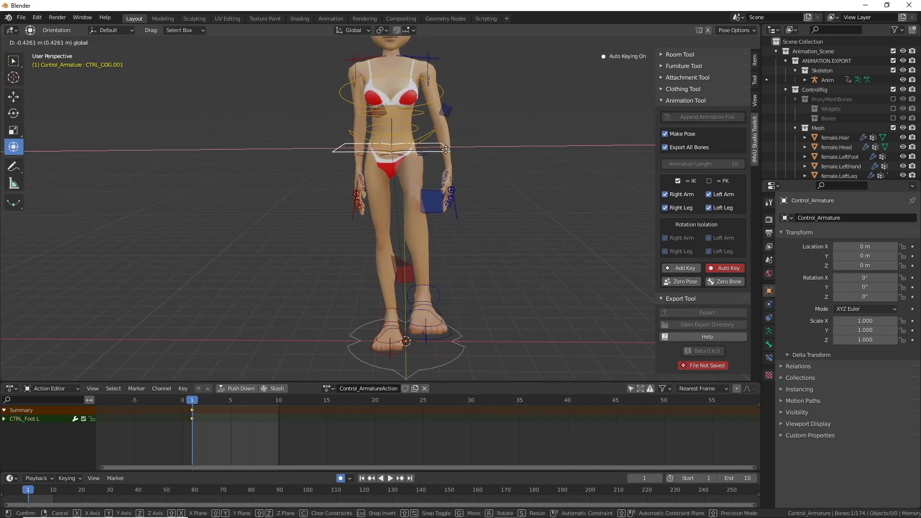
click(449, 151)
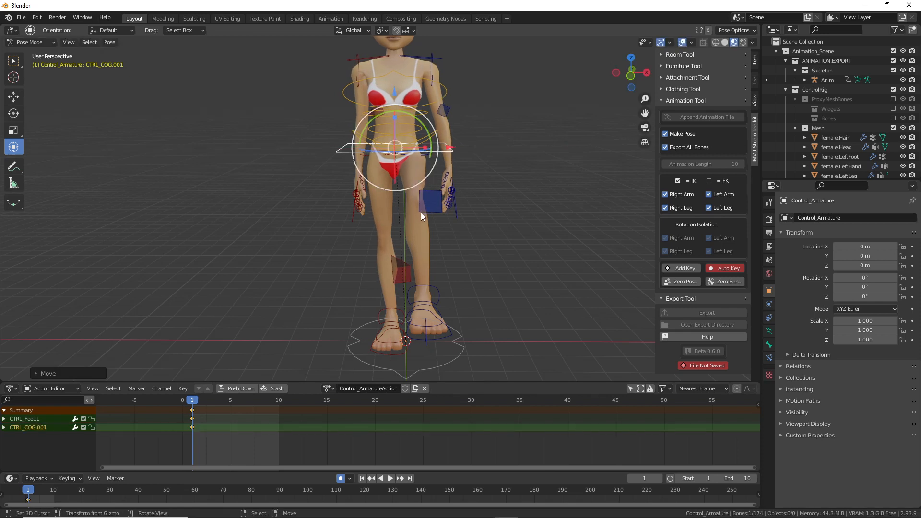
click(441, 336)
key(g)
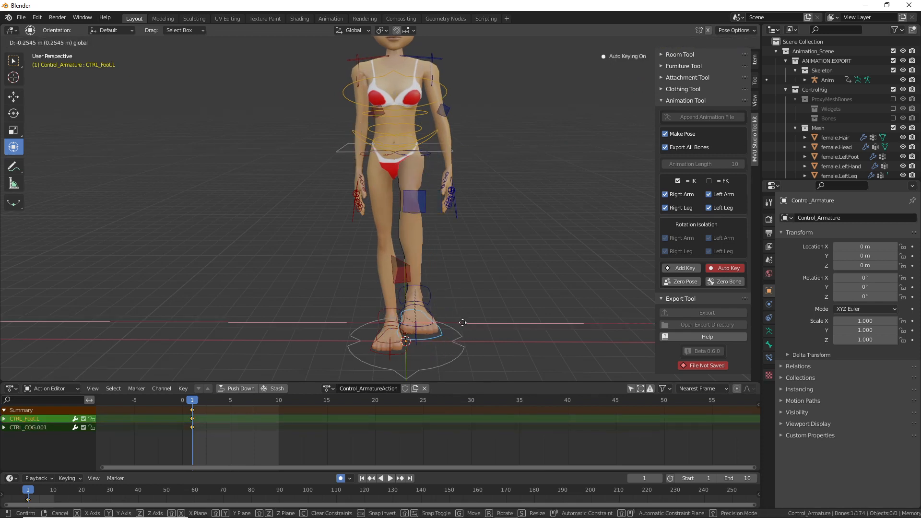
click(460, 322)
Step: Tilt CTRL_Hips.001 by rotating it and lower the centre-of-gravity control along Z
middle_drag(468, 263, 427, 215)
right_click(391, 147)
drag(412, 179, 426, 206)
right_click(433, 212)
drag(388, 167, 383, 153)
middle_drag(404, 230, 597, 251)
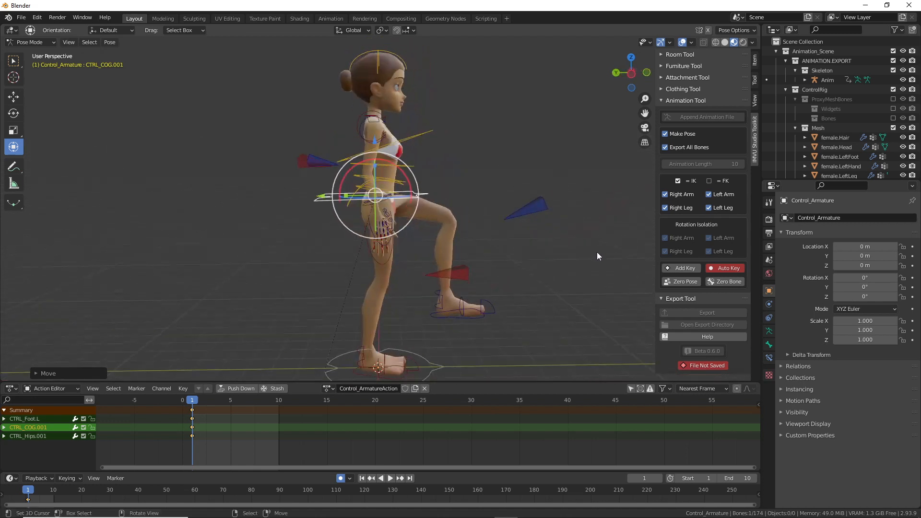
scroll(417, 256, up, 2)
click(396, 285)
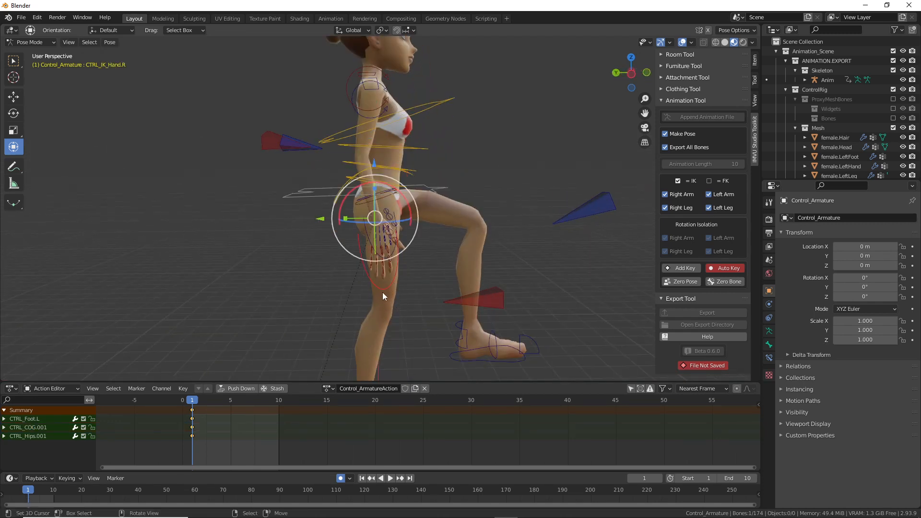
Step: Move and rotate CTRL_IK_Hand.R, starting near the knee and working it upward
key(g)
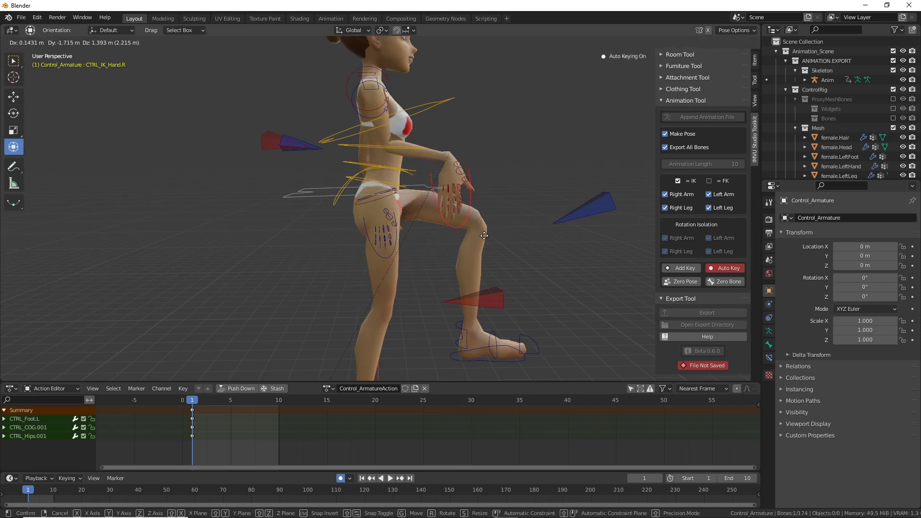
click(490, 238)
middle_drag(505, 242, 388, 254)
key(g)
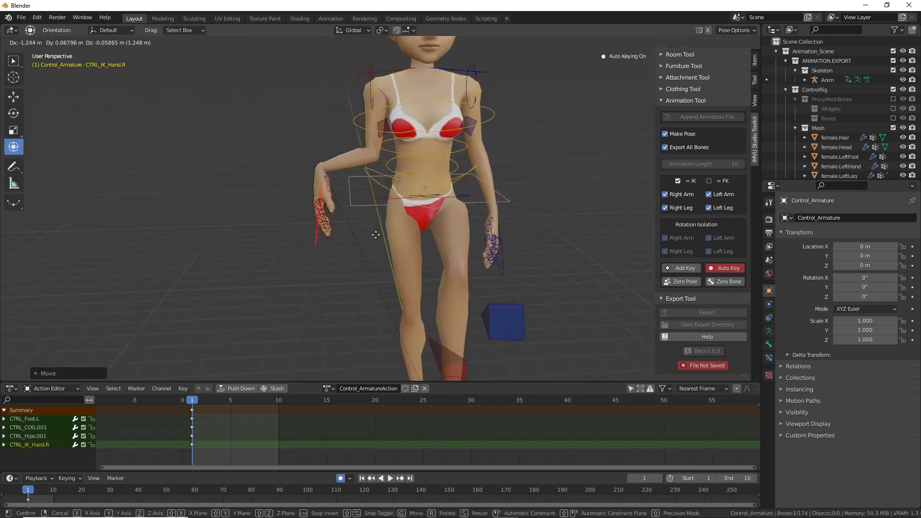
click(379, 236)
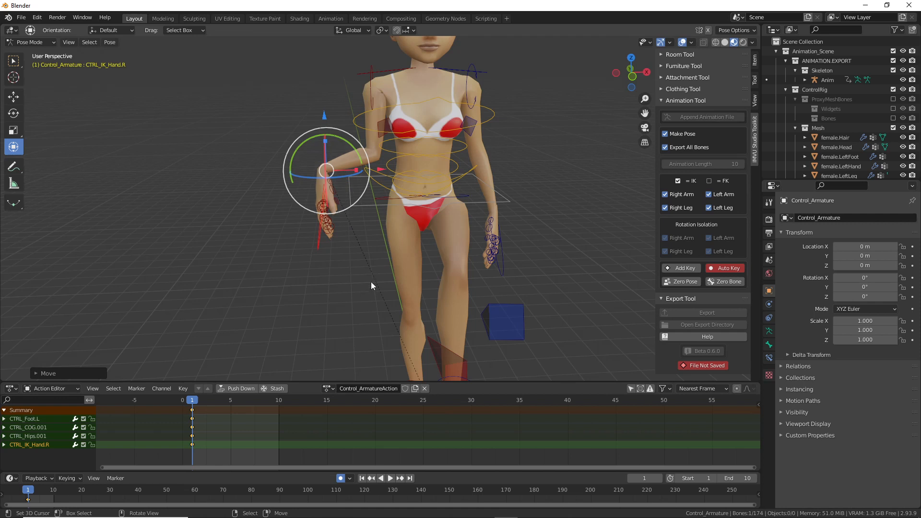
middle_drag(393, 300, 398, 296)
key(r)
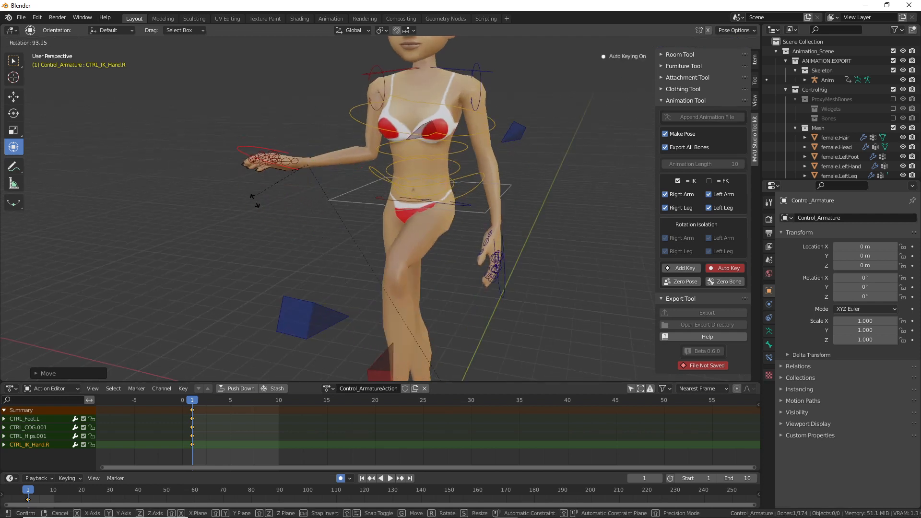
click(303, 201)
middle_drag(304, 203, 346, 178)
key(g)
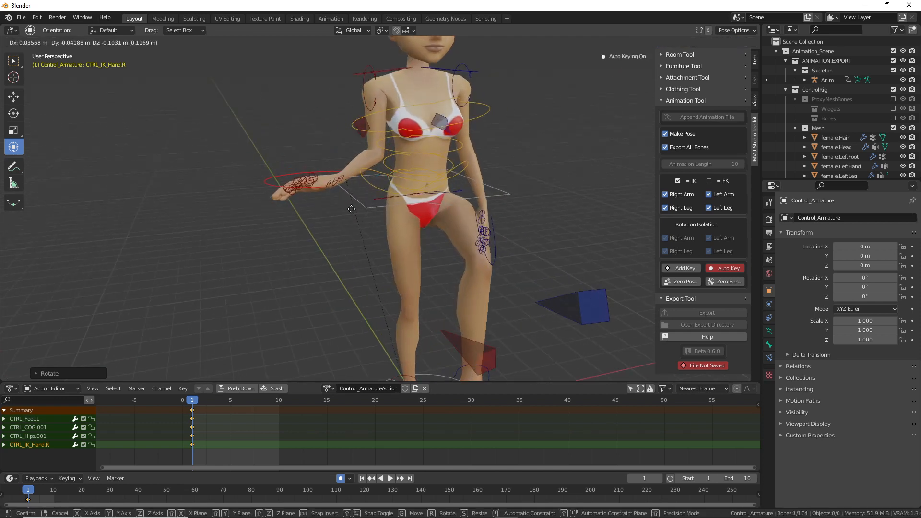
click(358, 137)
Step: Reposition the right arm pole and rotate the CTRL_FingerMiddle01.R finger control
click(358, 137)
key(g)
click(343, 155)
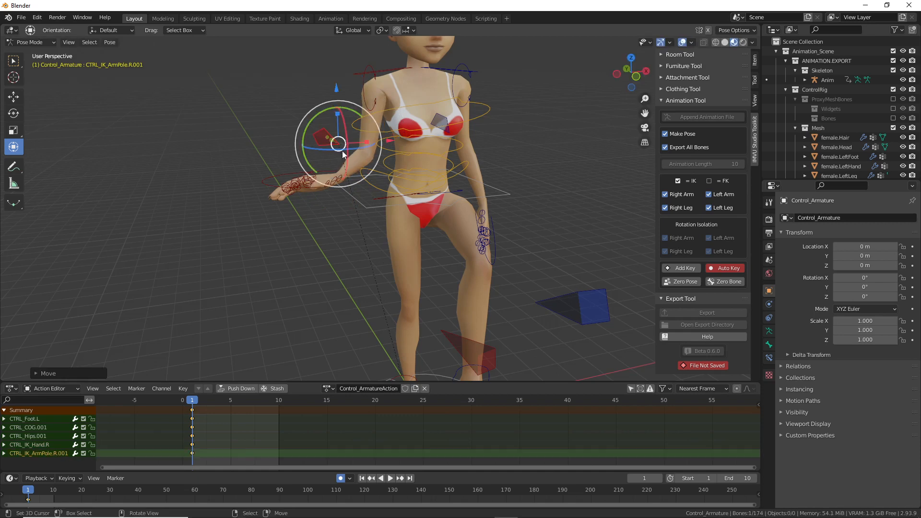
middle_drag(312, 185, 339, 290)
click(295, 277)
key(r)
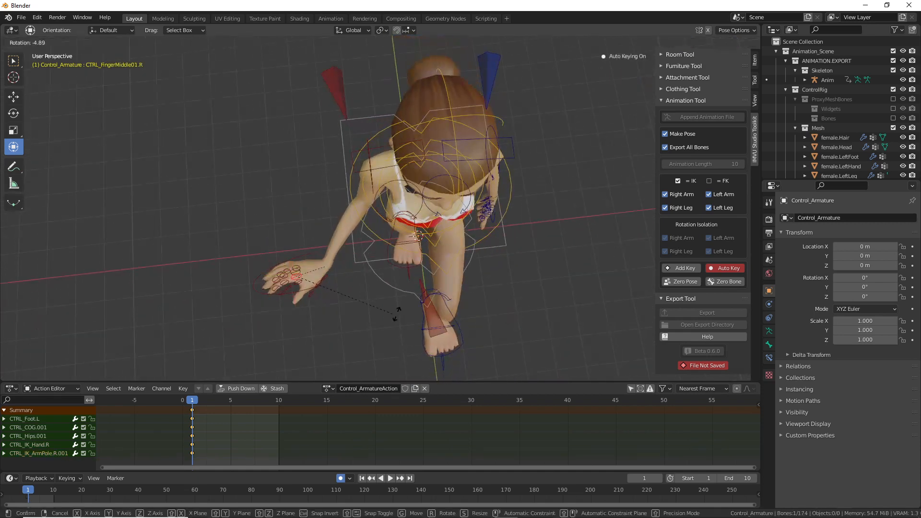
click(356, 307)
Step: Move and rotate the right hand down, placing it beside the foot
click(286, 299)
key(g)
click(270, 275)
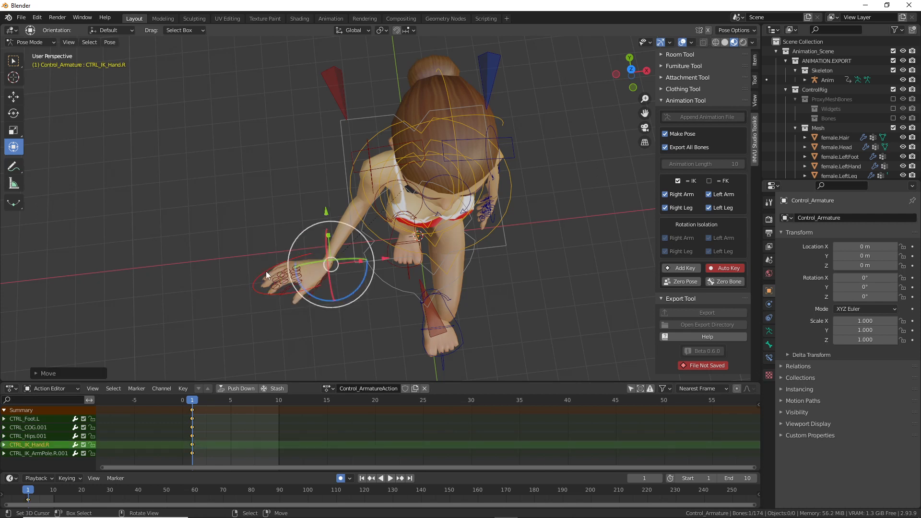
key(g)
click(317, 286)
drag(347, 297, 416, 314)
key(g)
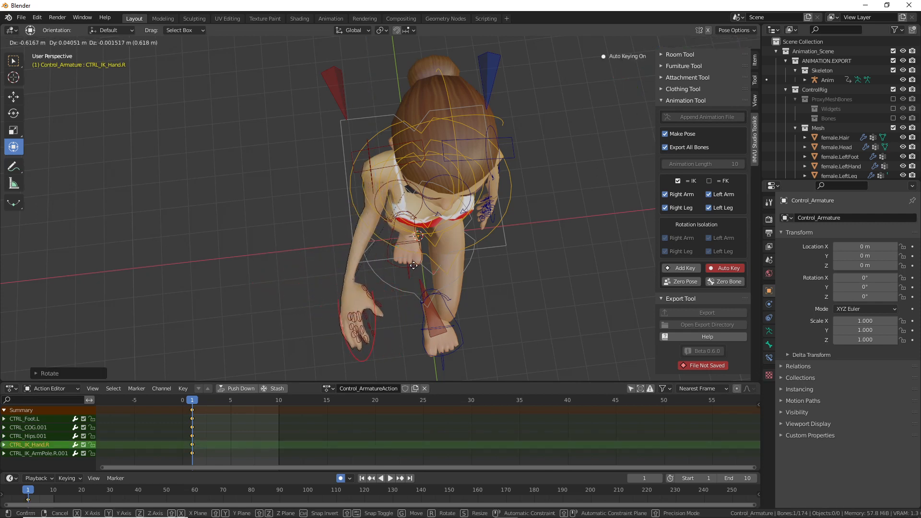
click(402, 272)
key(g)
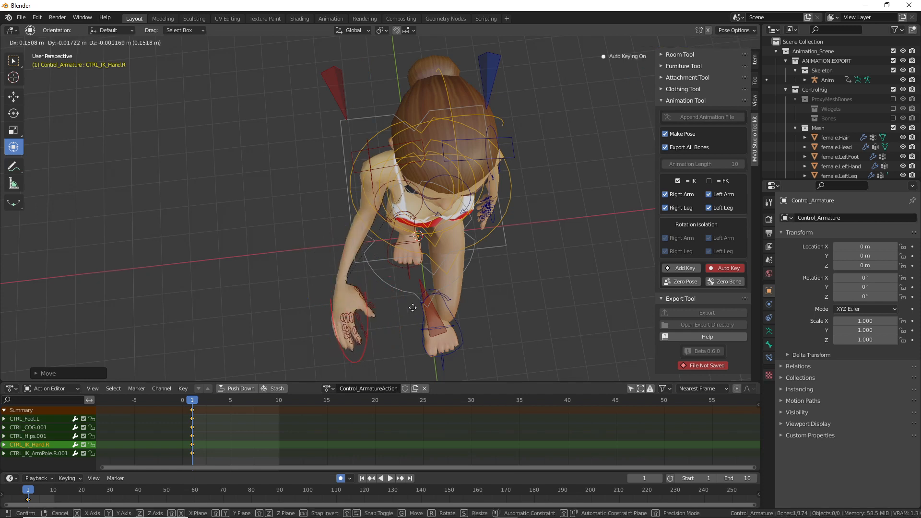
click(469, 302)
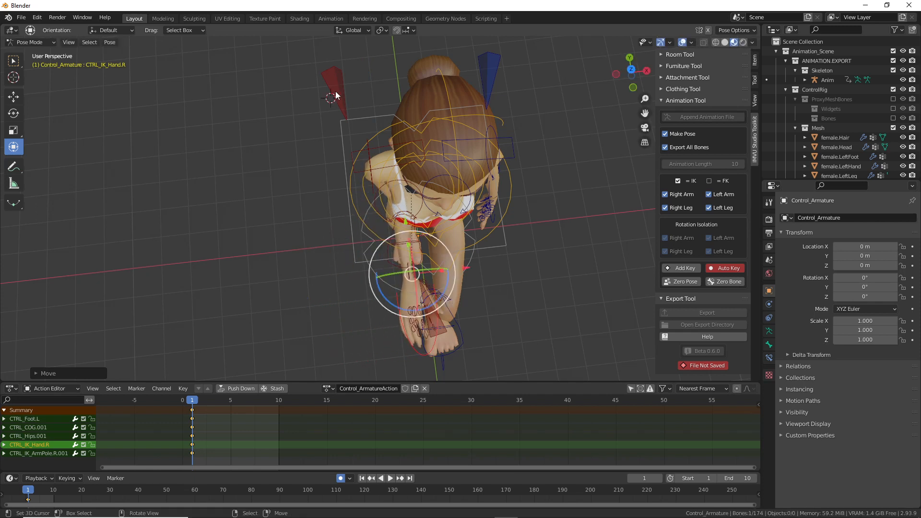
Step: Move CTRL_IK_ArmPole.R.001 to a new position
shift+right_click(331, 97)
click(334, 96)
key(g)
click(298, 137)
key(g)
right_click(442, 322)
Step: Lift the right hand up near the chest and rotate it into angle
click(432, 345)
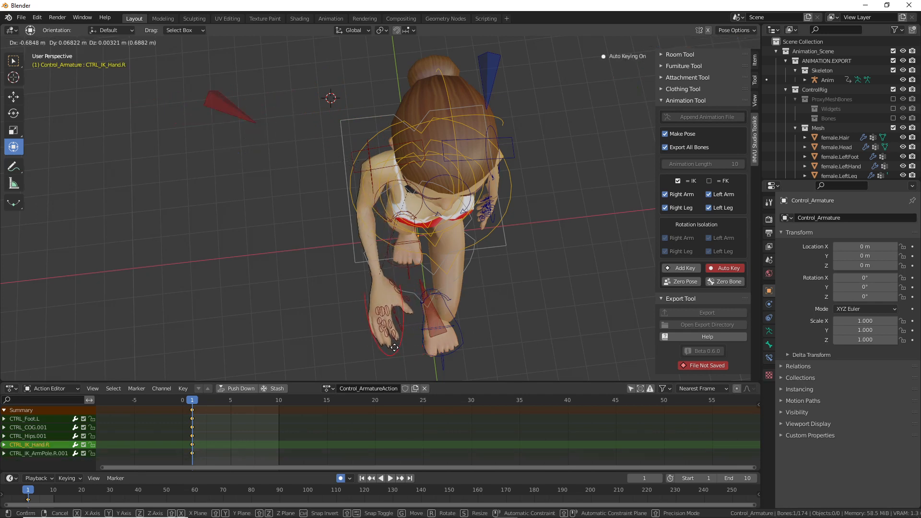
middle_drag(394, 352, 442, 244)
key(g)
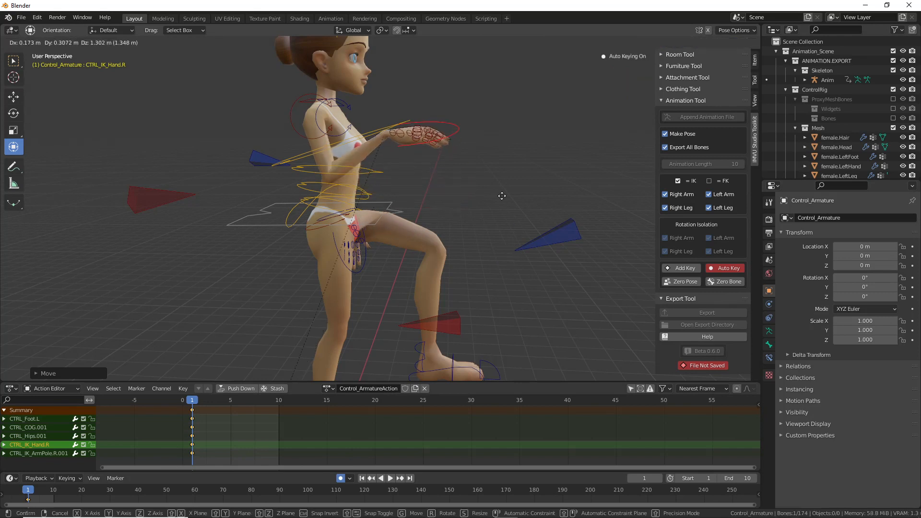
click(497, 168)
key(r)
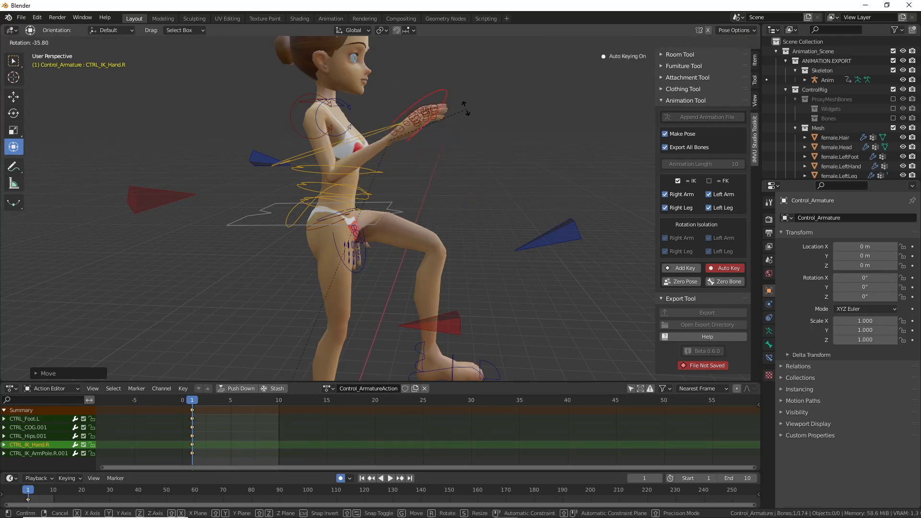
click(446, 94)
middle_drag(449, 125, 349, 153)
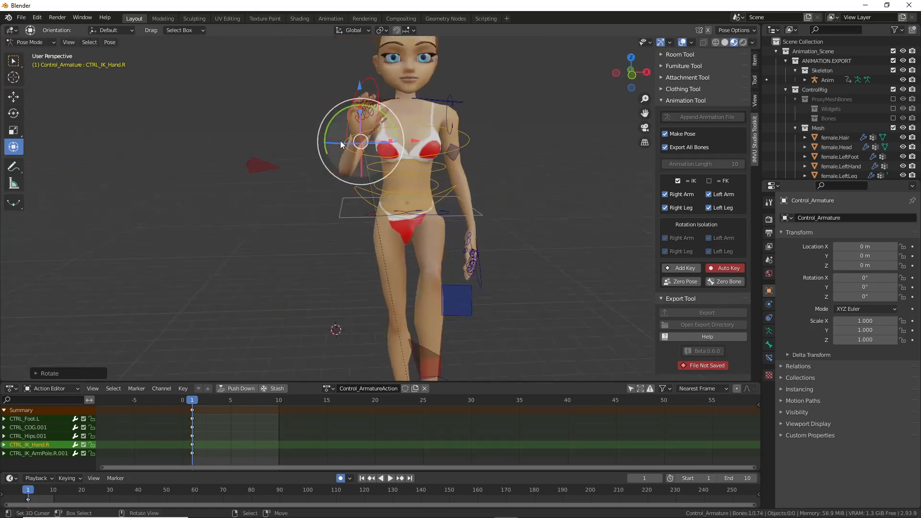
click(352, 30)
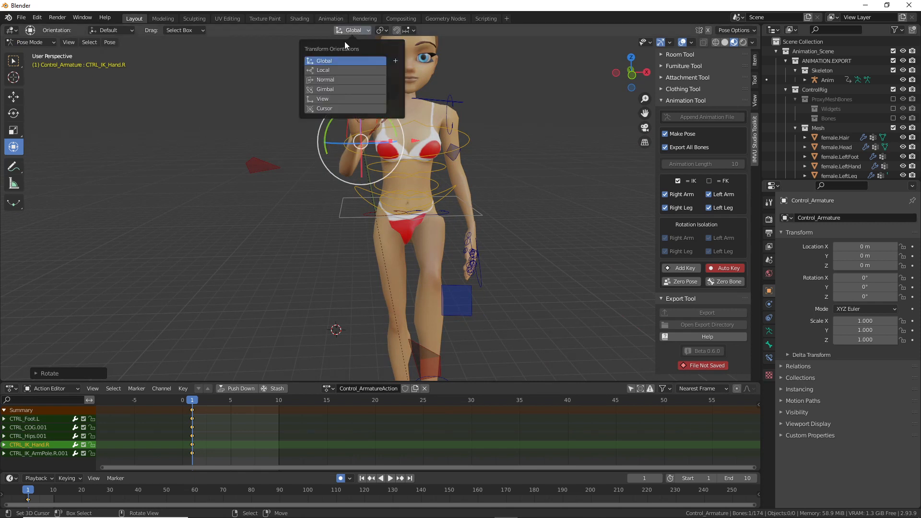
Step: Switch transform orientation to Local and freely rotate the right hand
click(325, 70)
drag(356, 138, 364, 116)
middle_drag(364, 117, 434, 214)
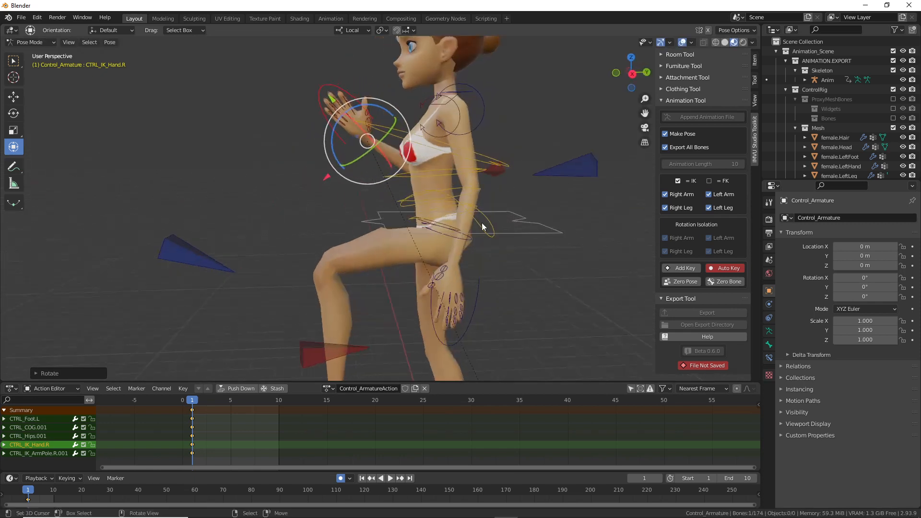
Step: Move and rotate CTRL_IK_Hand.L from the hip up to chest height
click(476, 305)
key(g)
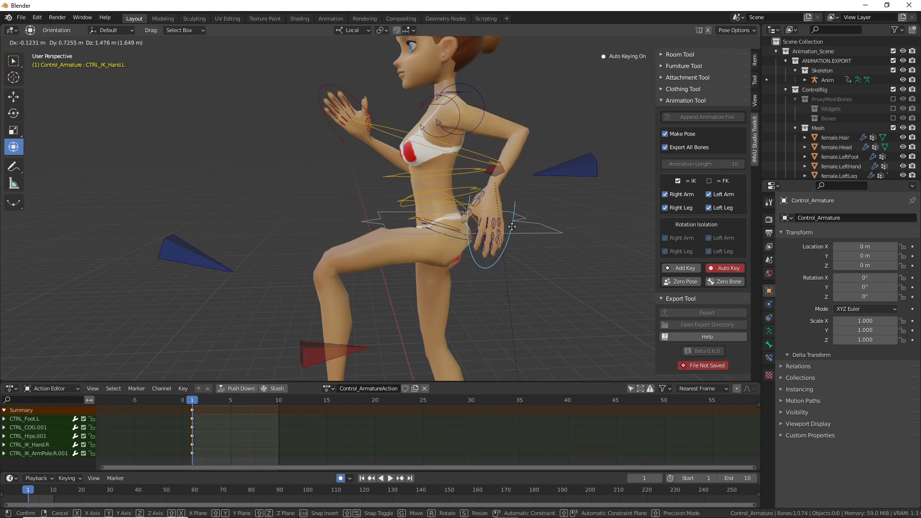
click(529, 262)
middle_drag(548, 262, 361, 219)
key(g)
click(317, 238)
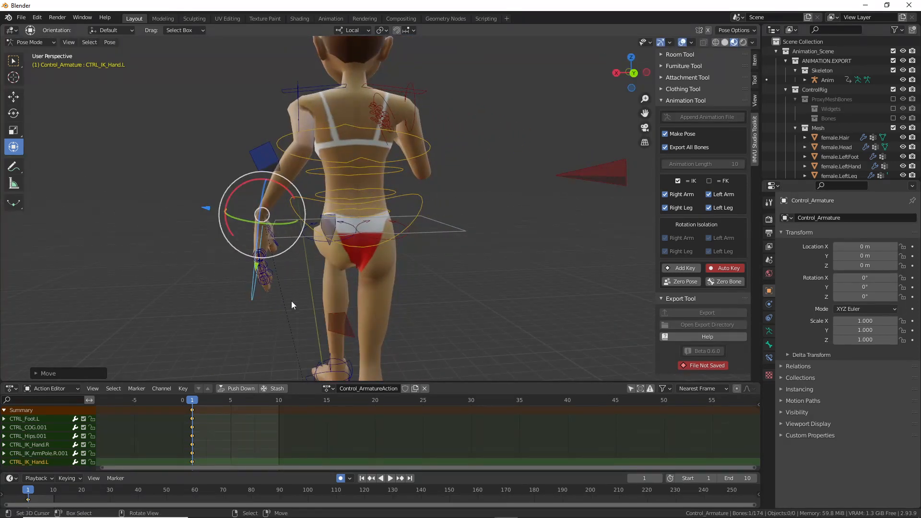
drag(288, 191, 281, 207)
key(g)
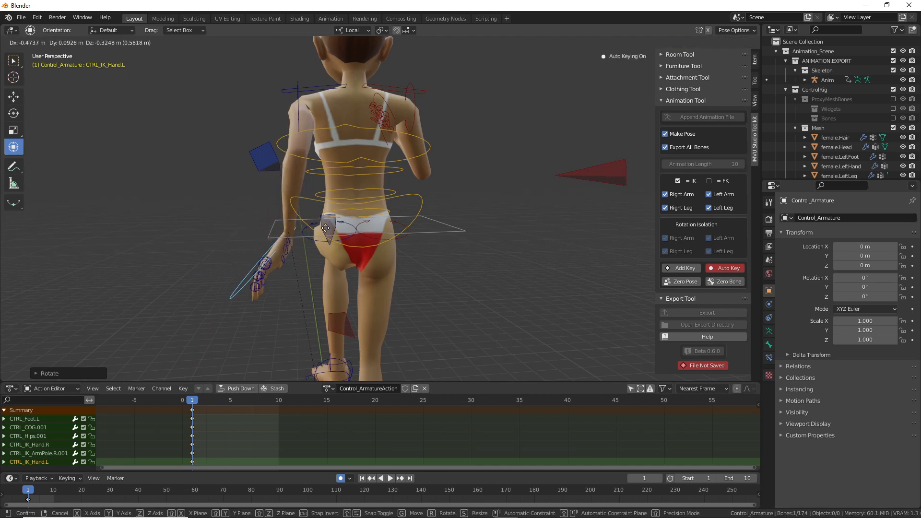
click(326, 228)
Step: Reposition the left arm pole CTRL_IK_ArmPole.L.001
click(261, 154)
middle_drag(269, 216, 264, 221)
key(g)
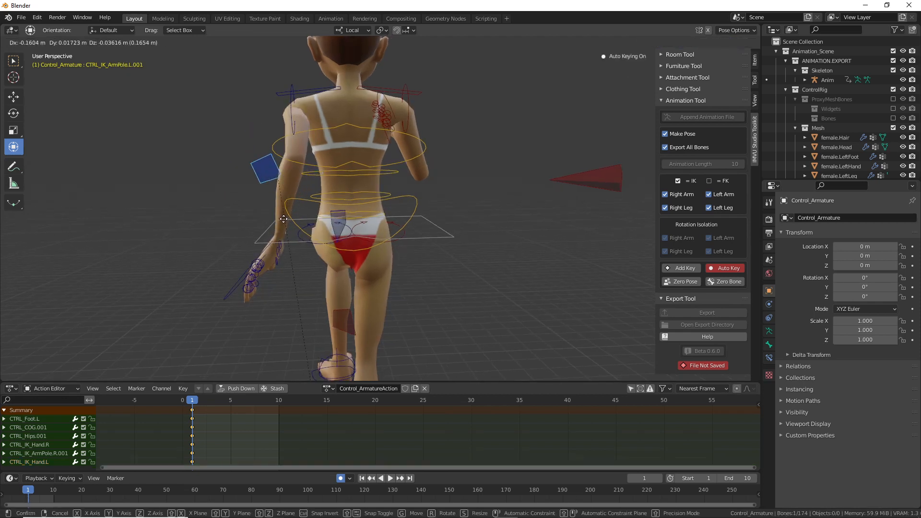
click(290, 222)
click(609, 179)
middle_drag(605, 191, 491, 227)
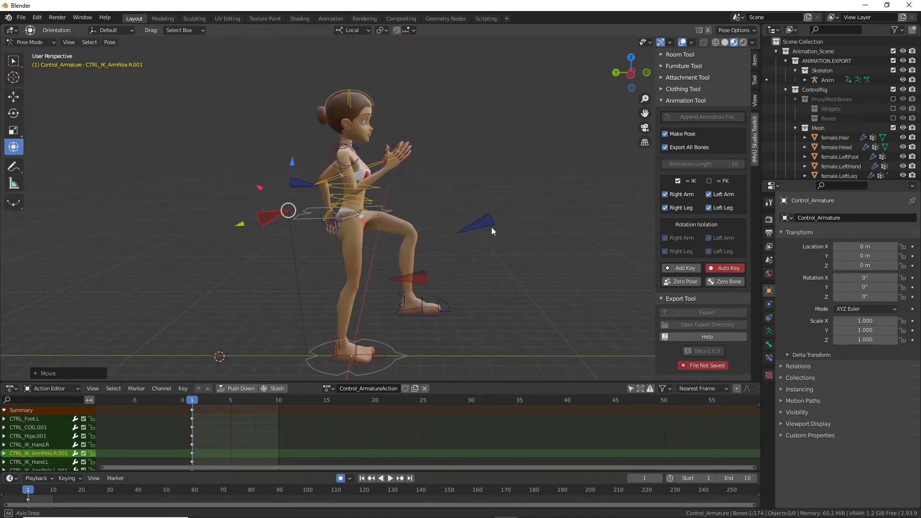
Step: Move the left foot and rotate it so the toes point down
click(412, 309)
key(g)
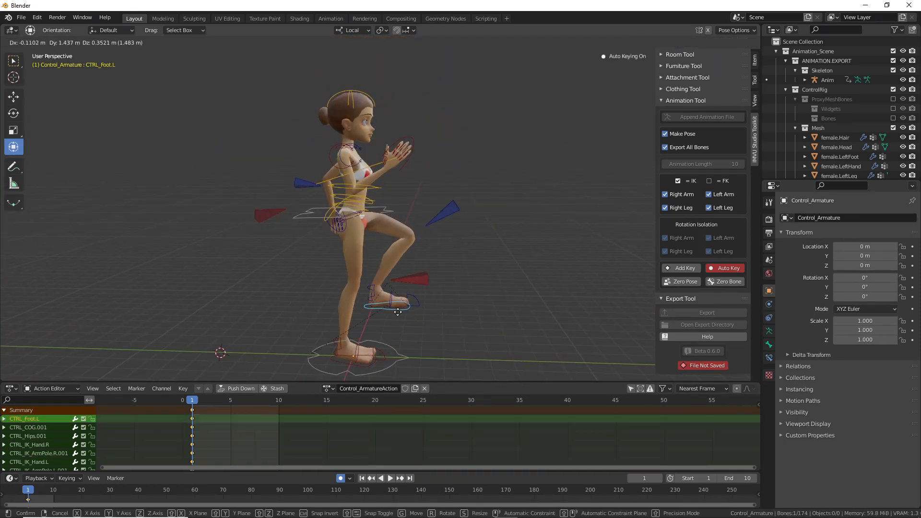
click(399, 310)
key(r)
click(461, 310)
key(g)
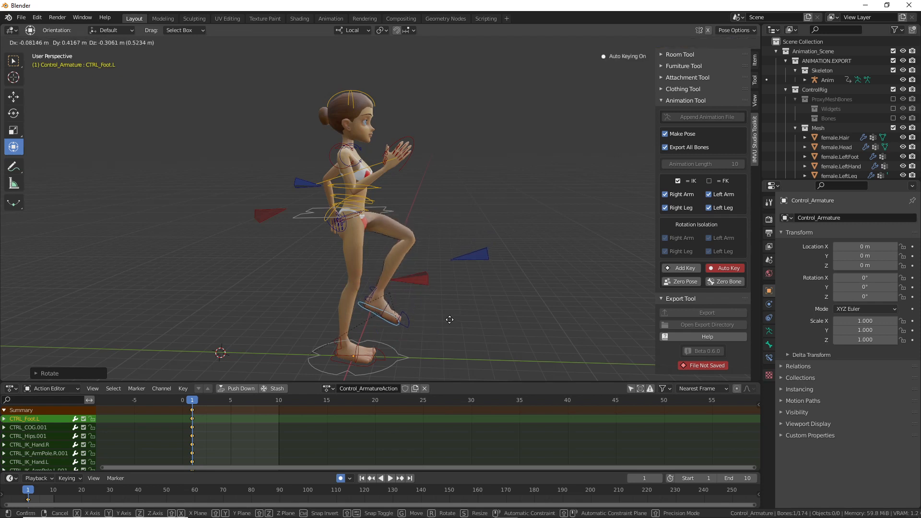
click(449, 318)
middle_drag(488, 229, 370, 224)
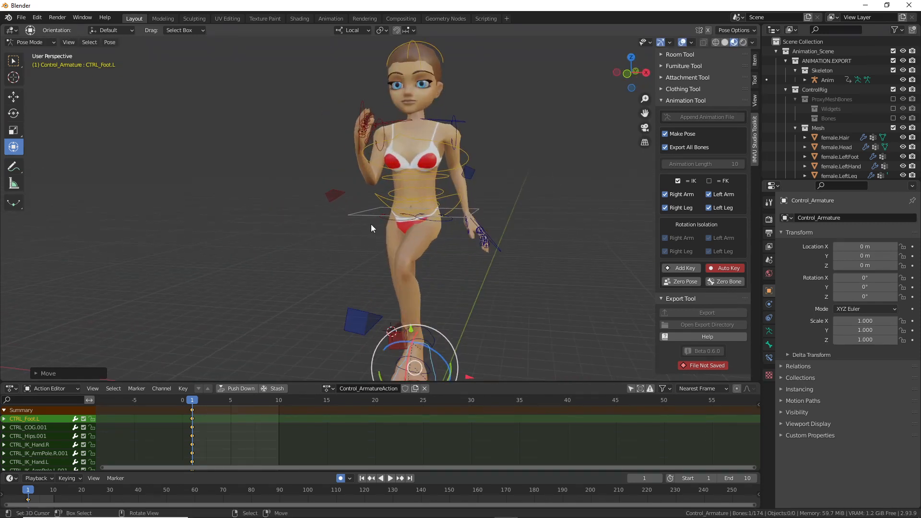
middle_drag(496, 212, 310, 207)
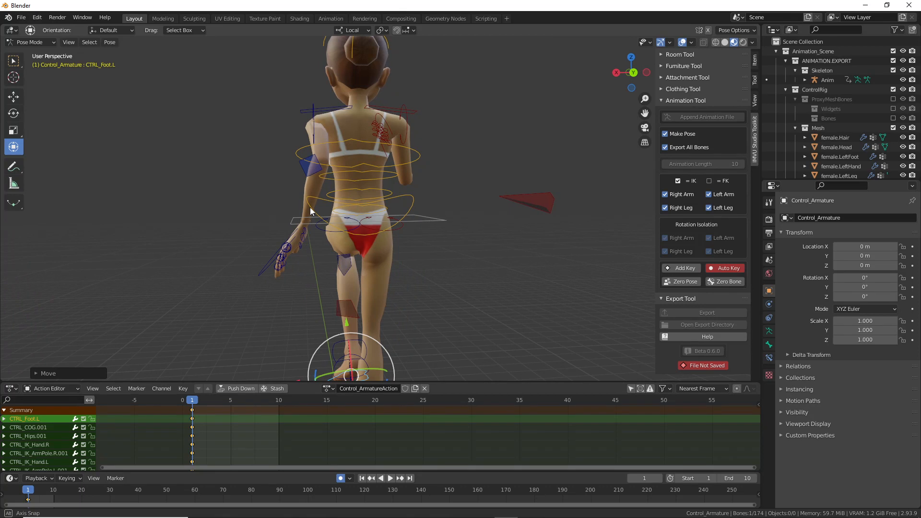
middle_drag(310, 207, 409, 215)
scroll(448, 162, up, 4)
scroll(448, 162, down, 4)
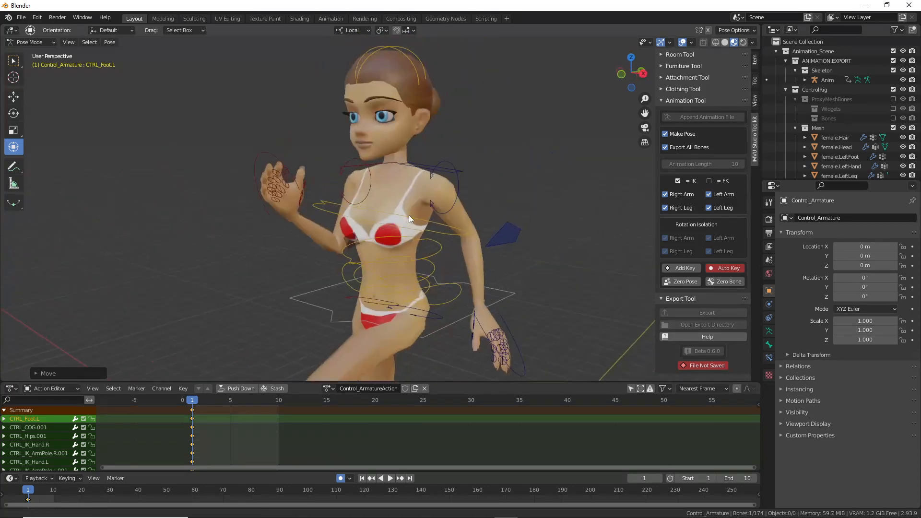
Step: Rotate CTRL_Clavical.L to pull the left arm back, then rotate CTRL_Clavicle.R
click(456, 172)
middle_drag(456, 172, 396, 227)
drag(398, 212, 439, 205)
middle_drag(422, 220, 503, 186)
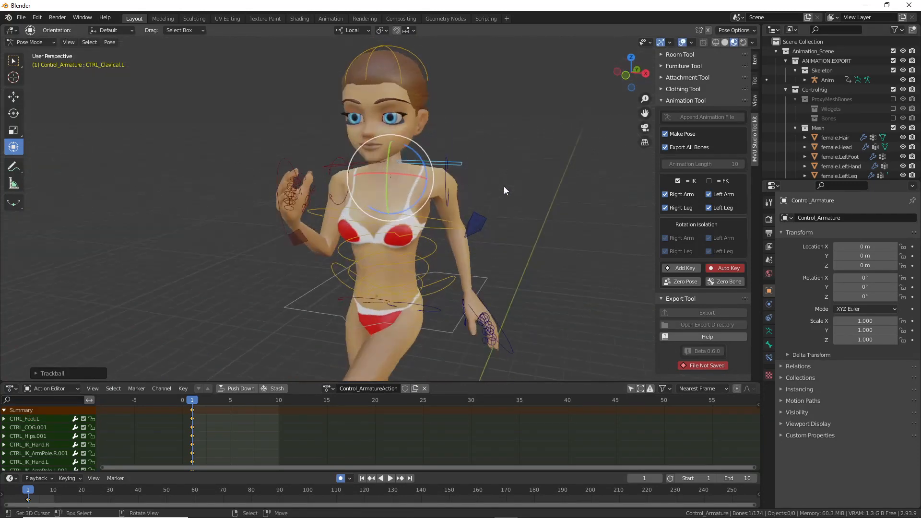
drag(417, 153, 420, 154)
middle_drag(331, 185, 407, 213)
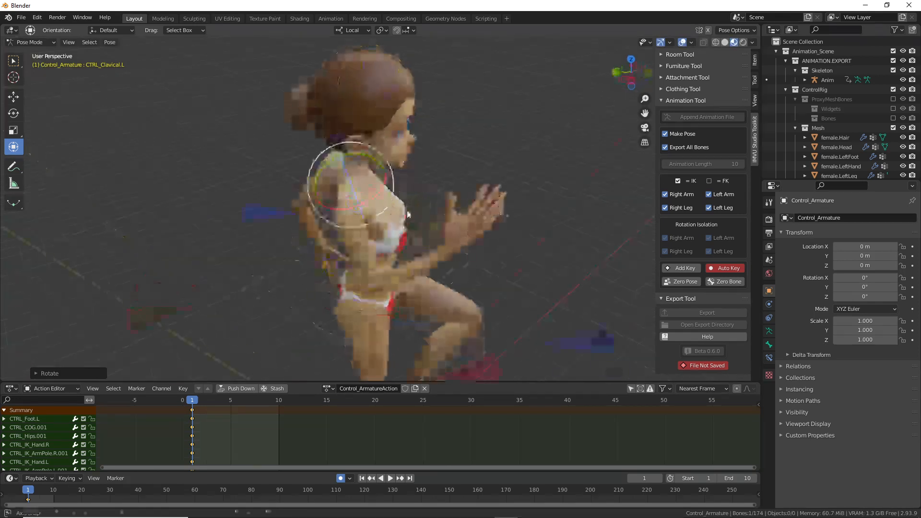
click(353, 207)
key(r)
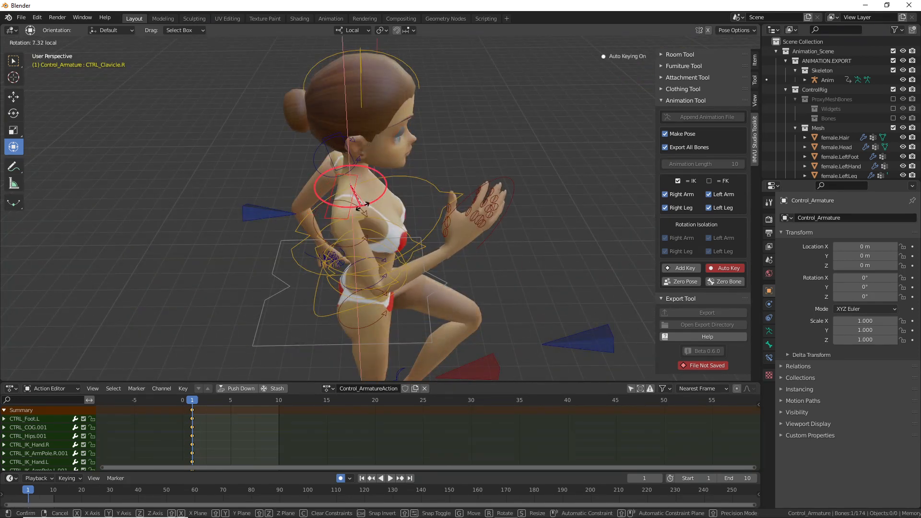
click(369, 205)
middle_drag(369, 199, 392, 214)
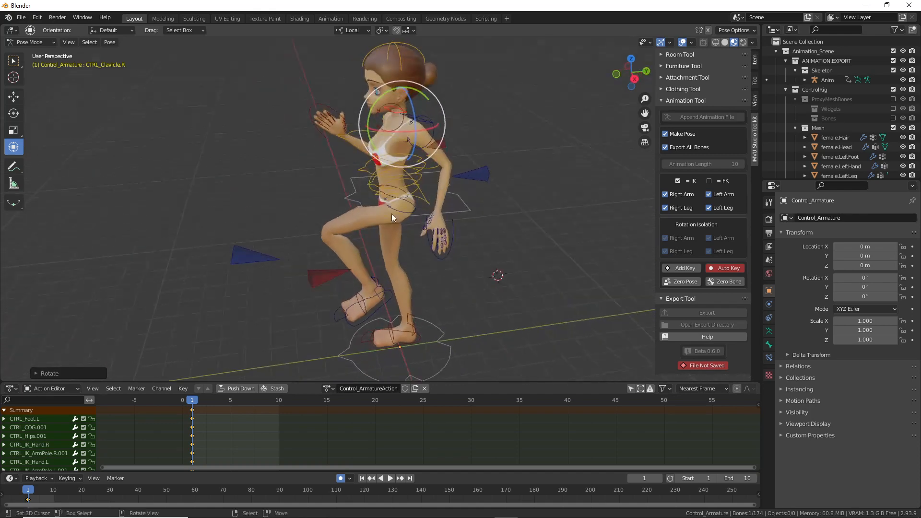
Step: Twist the torso bones CTRL_FK_Torso.004, .003 and .002 around their vertical axes
click(402, 166)
middle_drag(376, 170, 375, 199)
drag(388, 185, 393, 191)
middle_drag(393, 191, 425, 177)
right_click(390, 176)
drag(388, 180, 390, 191)
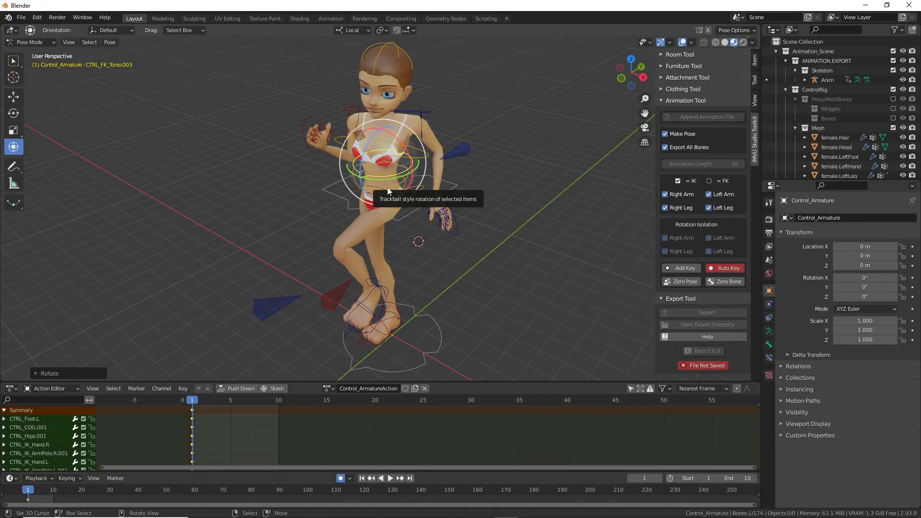
right_click(387, 187)
drag(392, 191, 393, 191)
Step: Turn the head around its vertical axis using the Control_Head.001 control
right_click(390, 90)
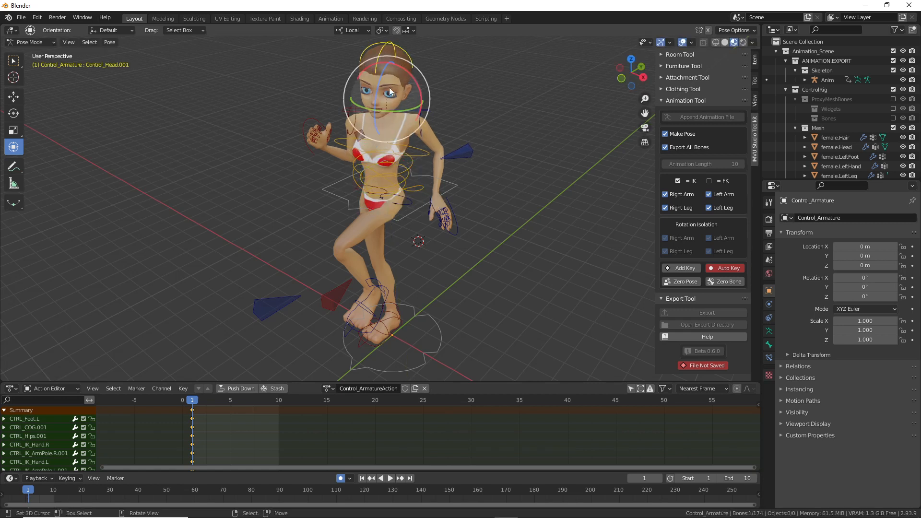
drag(393, 110, 399, 111)
key(ctrl+z)
click(396, 113)
mouse_move(396, 113)
middle_down()
mouse_move(459, 180)
mouse_move(404, 117)
middle_up()
drag(400, 103, 394, 73)
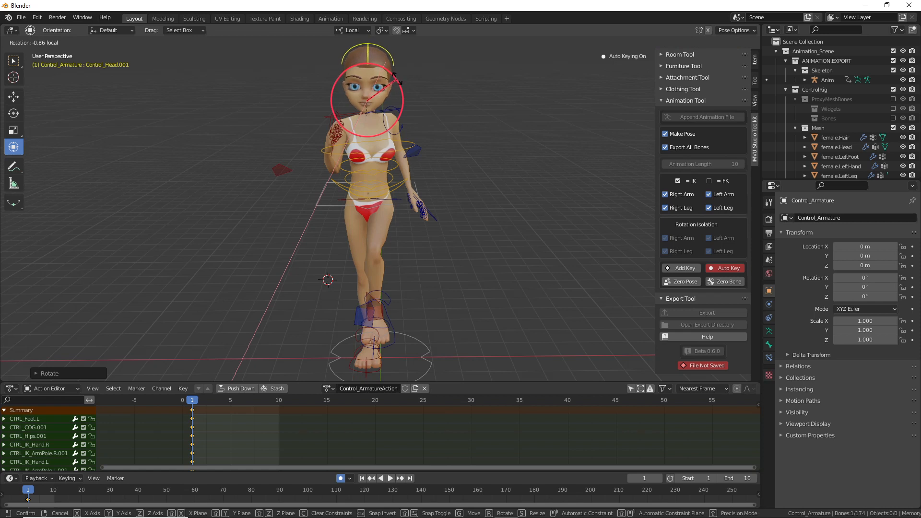
drag(395, 74, 395, 76)
middle_drag(436, 257, 546, 241)
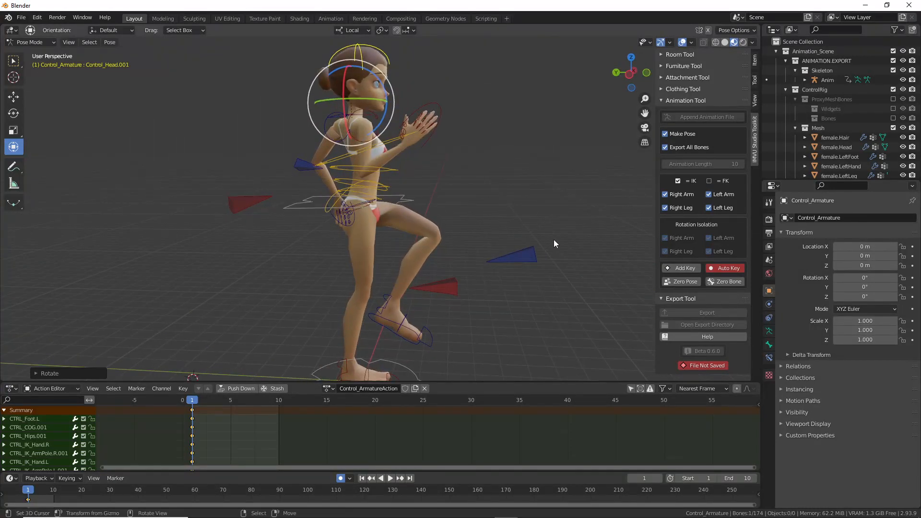
Step: Move and rotate CTRL_IK_Hand.R upright, placing it up by the face
middle_drag(398, 190, 419, 163)
click(420, 163)
key(g)
click(494, 168)
key(r)
click(472, 145)
key(g)
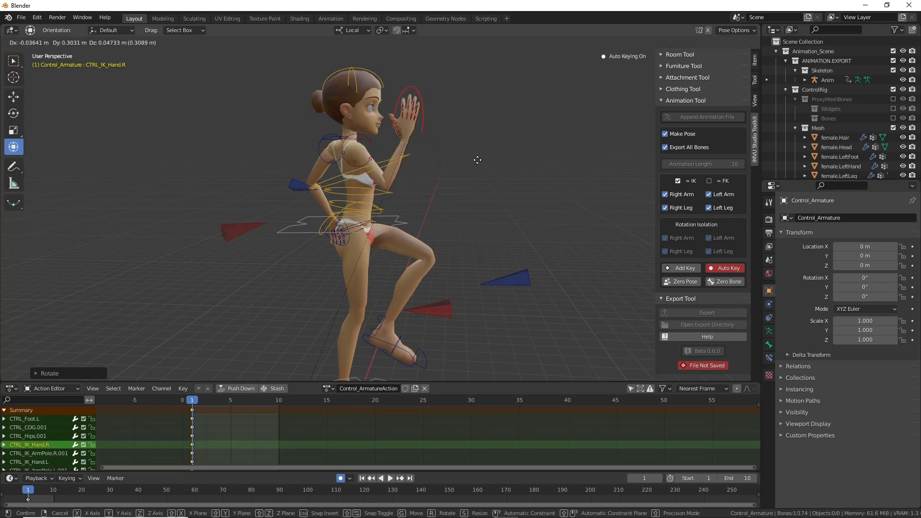
click(483, 156)
middle_drag(504, 202, 317, 235)
key(g)
click(378, 202)
Step: Tilt CTRL_Foot.L around X, move it, and select the CTRL_IK_Pole_Leg_R knee target
click(382, 276)
drag(359, 239, 356, 253)
key(g)
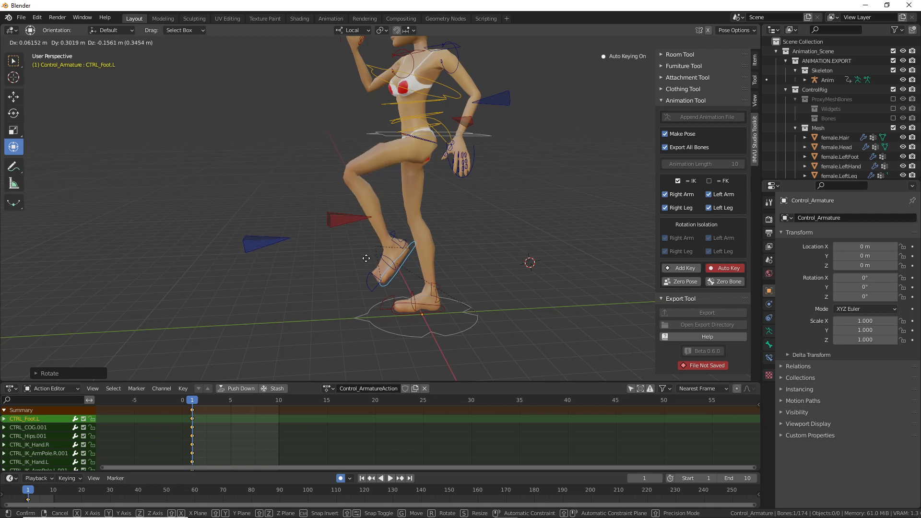
click(366, 259)
middle_drag(366, 258, 465, 264)
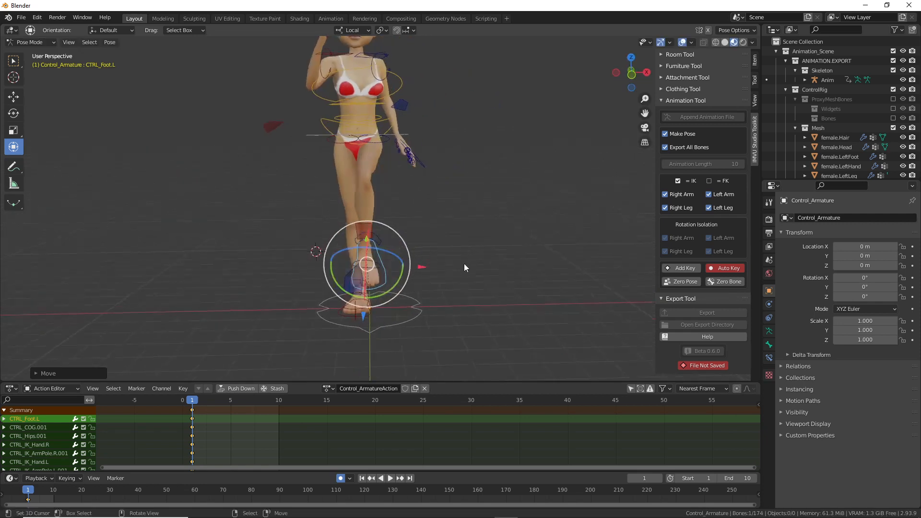
click(353, 281)
click(361, 260)
middle_drag(360, 261, 416, 236)
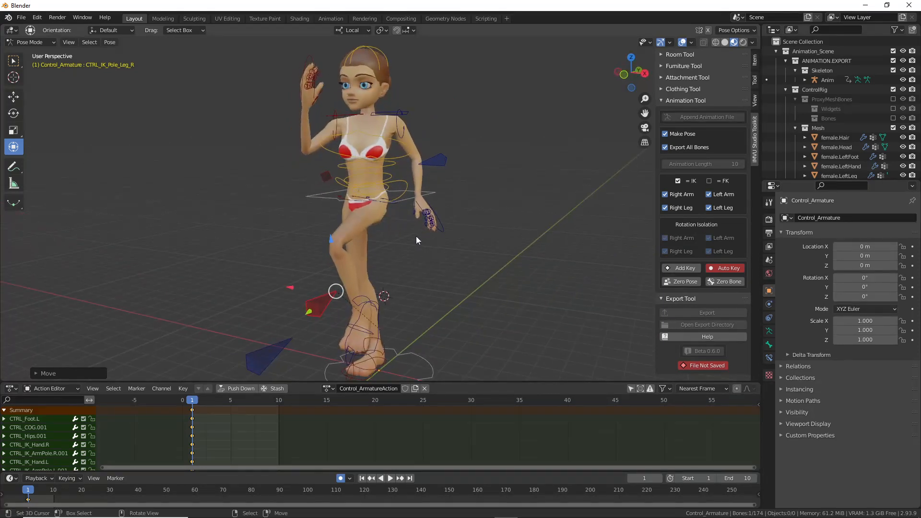
Step: Save the posed scene as 'live toolkit avatar left stomp.blend' in the Blender 2.8+ folder
click(21, 18)
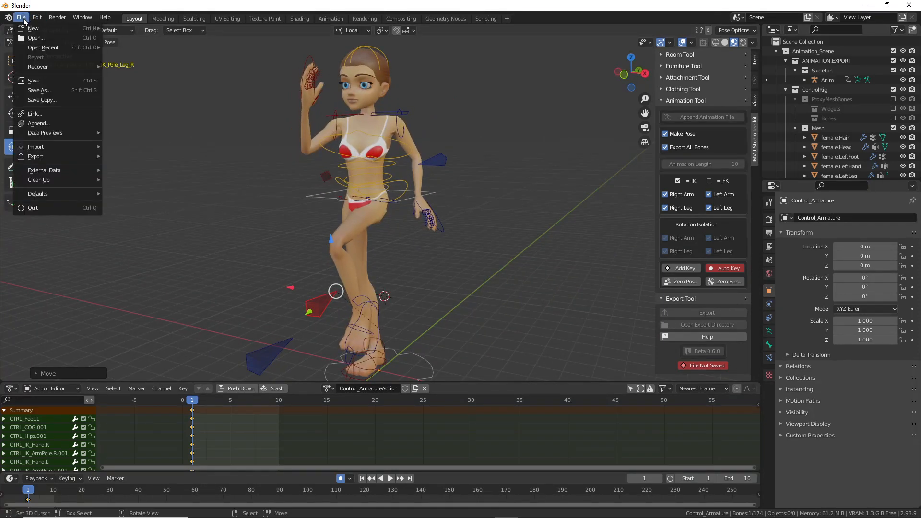
click(49, 91)
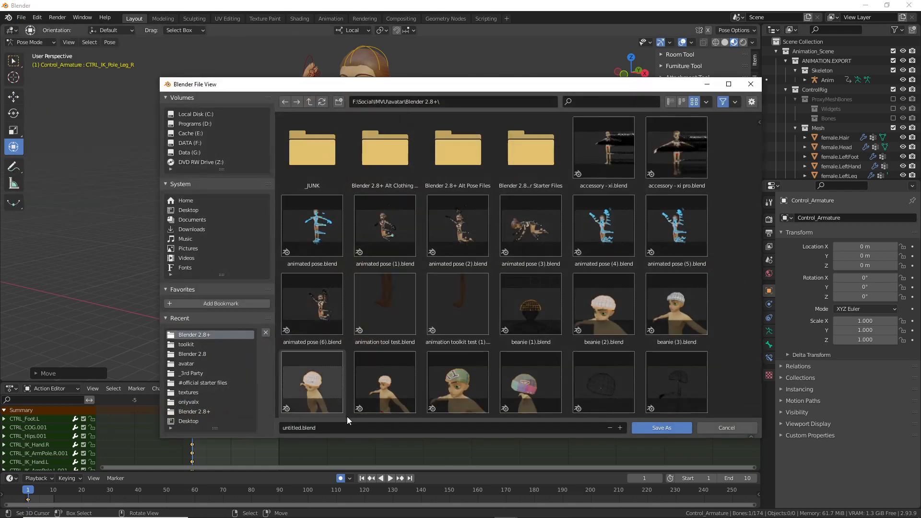
drag(759, 130, 753, 265)
click(603, 262)
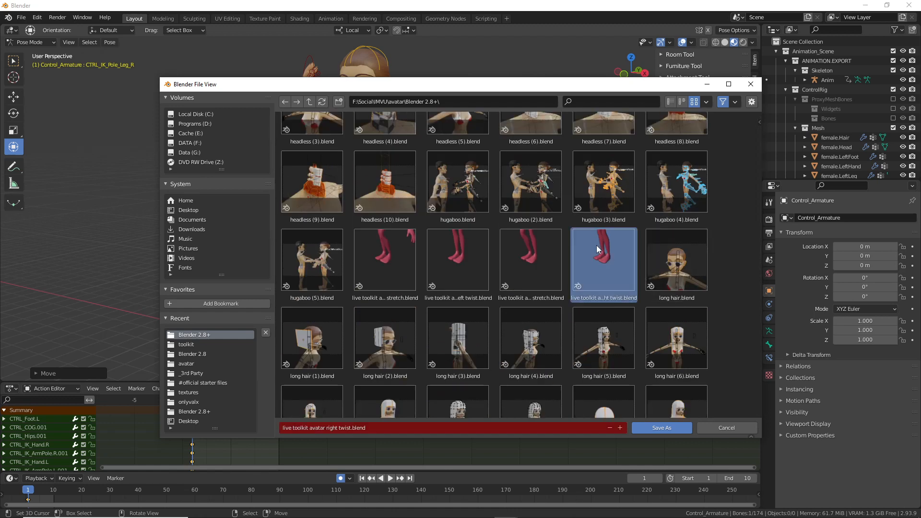
click(370, 429)
drag(327, 428, 463, 429)
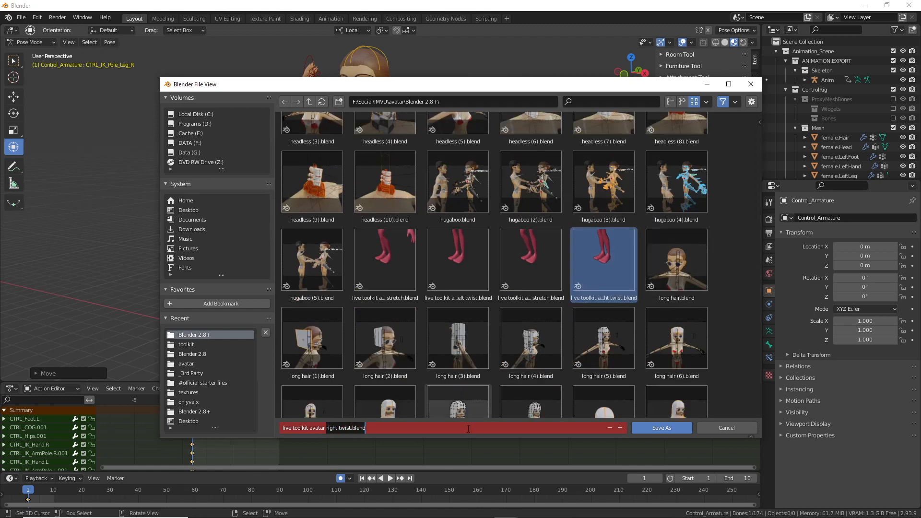
text(lef)
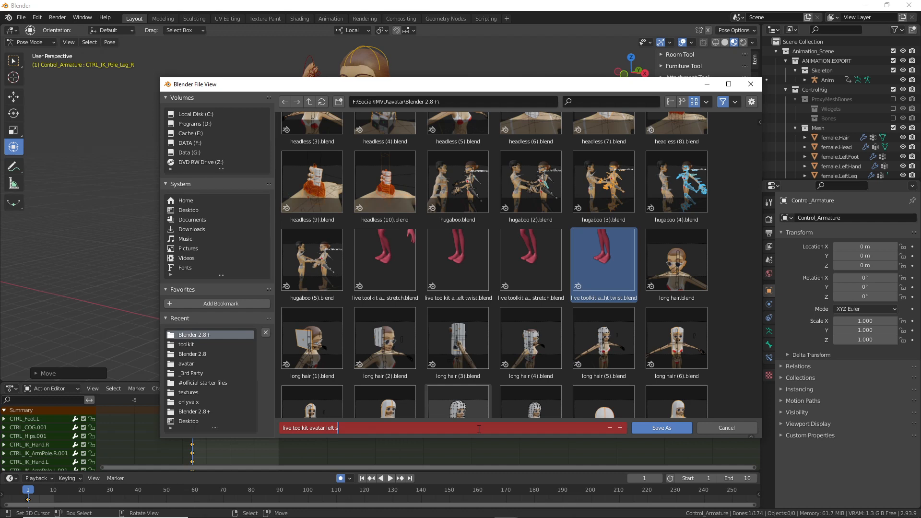
key(Return)
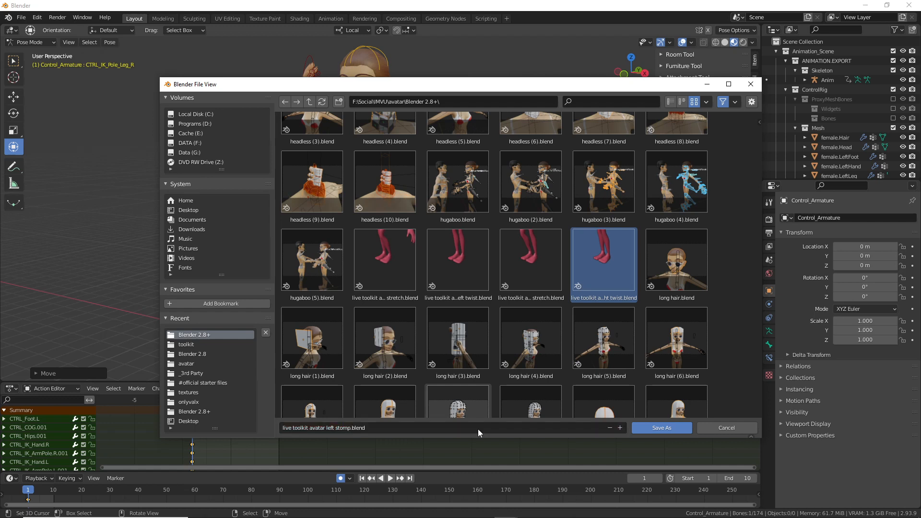
click(661, 427)
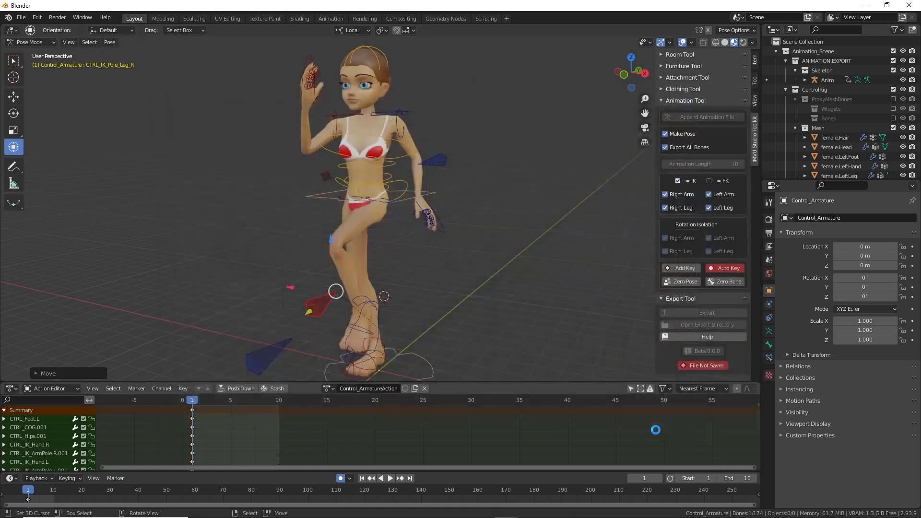
Step: Check the CTRL_FemaleRoot, CTRL_COG.001 and CTRL_FK_Torso.003 controls, then save the stomp file
middle_drag(395, 267, 380, 288)
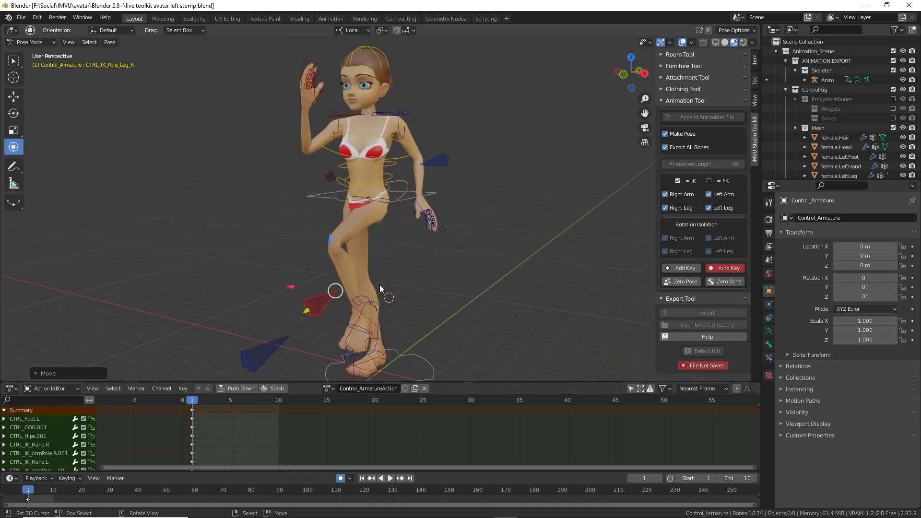
click(416, 355)
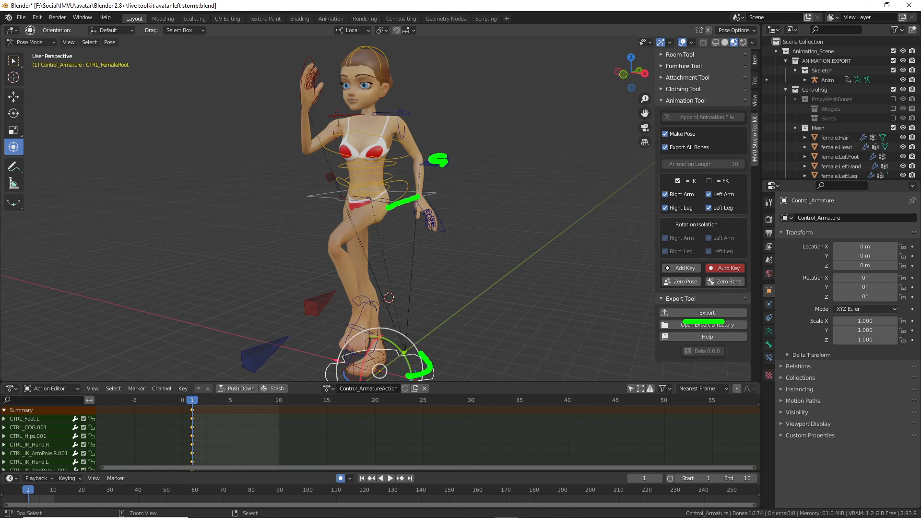
drag(321, 151, 353, 144)
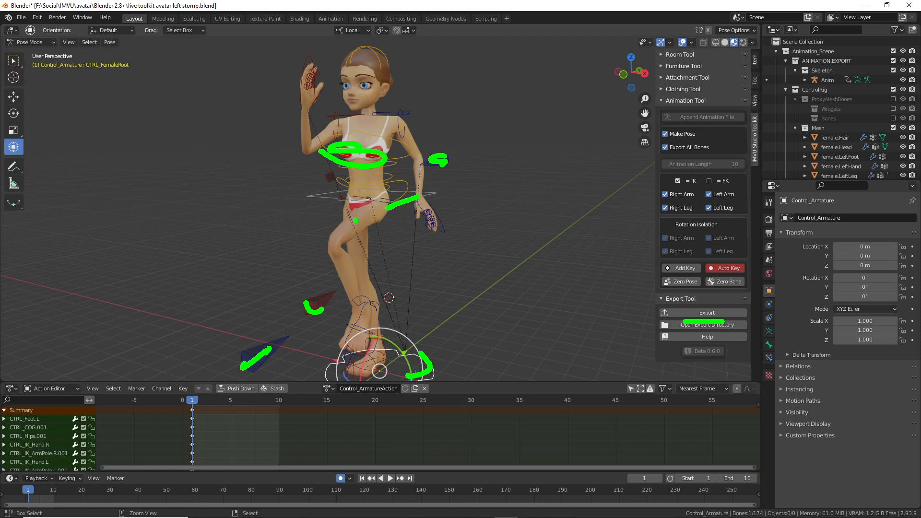
key(Escape)
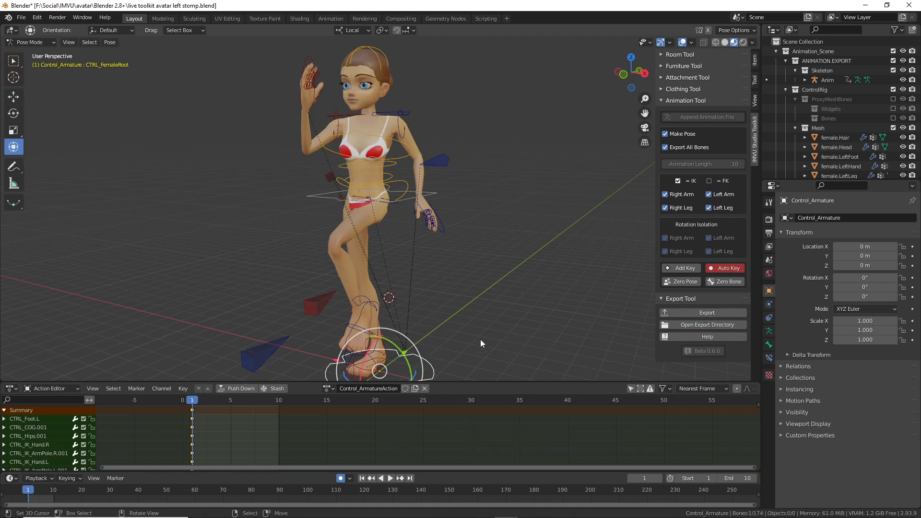
click(336, 207)
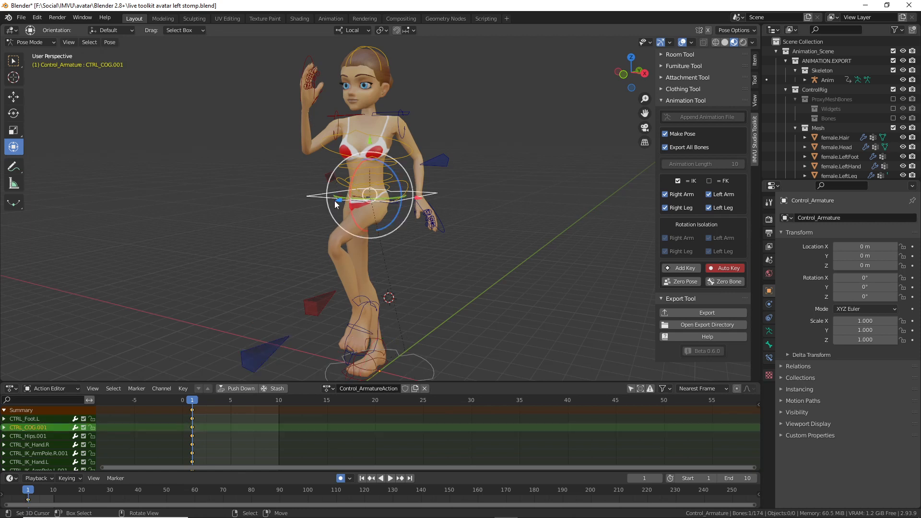
click(351, 169)
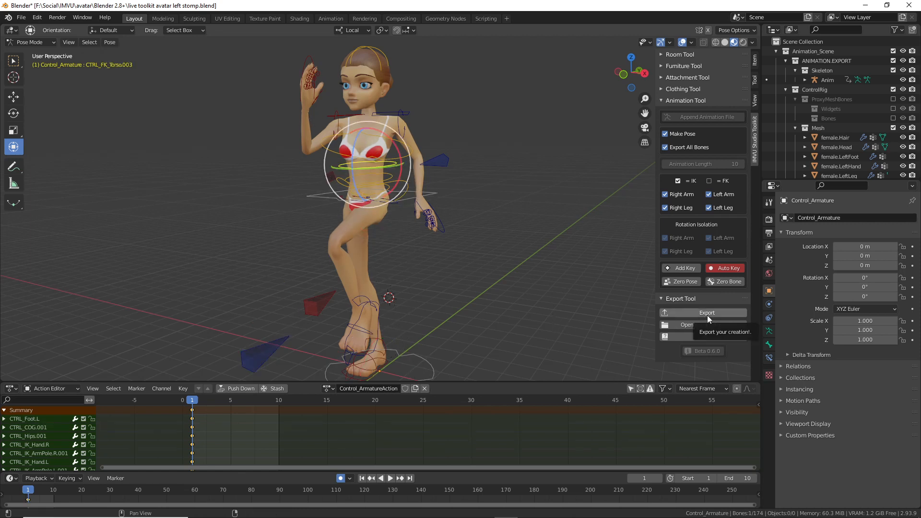
click(21, 18)
click(33, 80)
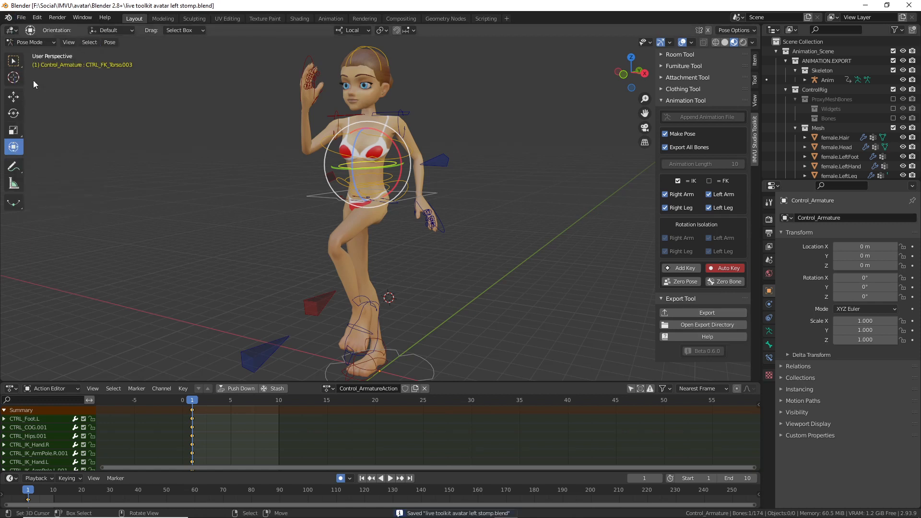
Step: Export the pose as an IMVU animation and rename the action to left-stomp
click(708, 313)
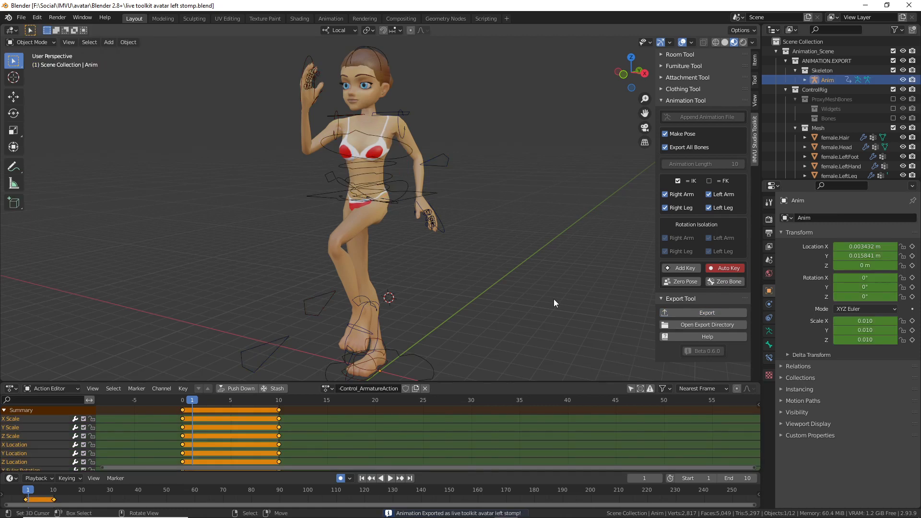
click(382, 390)
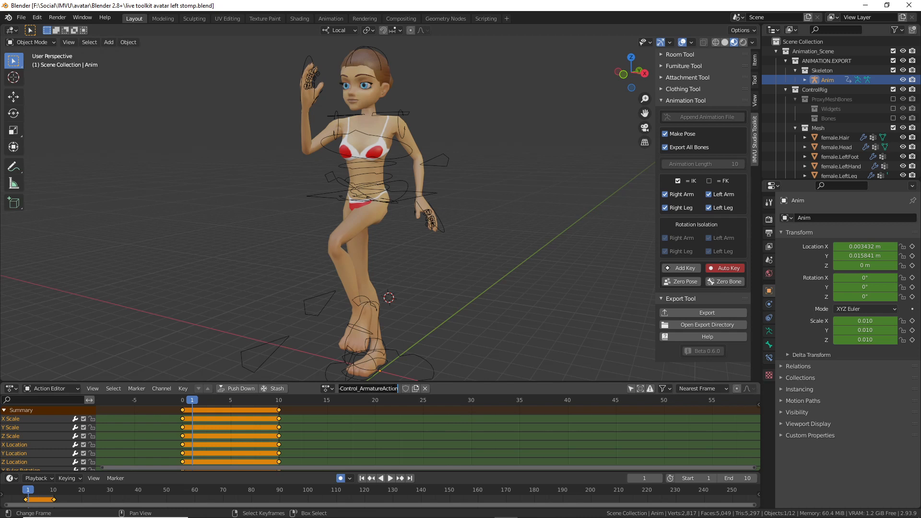
text(left-stomp)
key(Return)
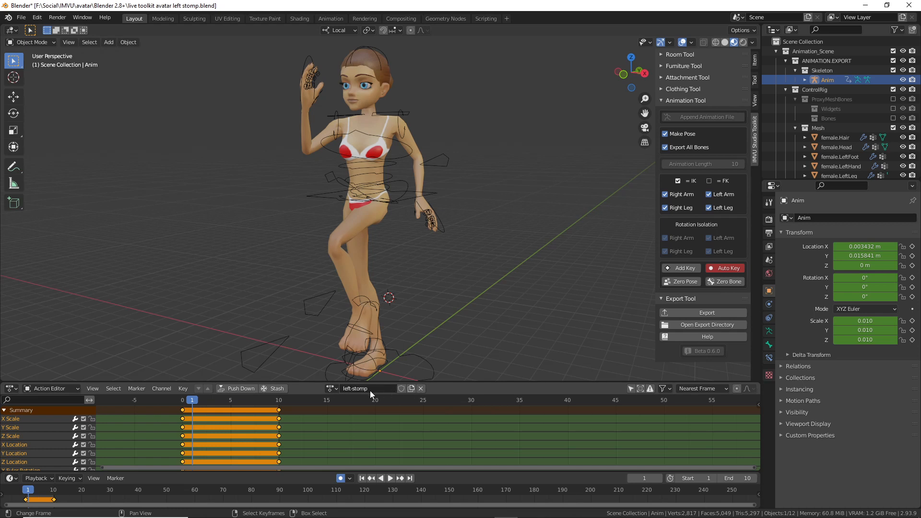
Step: Undo the rename, reselect the CTRL_FemaleRoot bone, and show the recently opened files
key(ctrl+z)
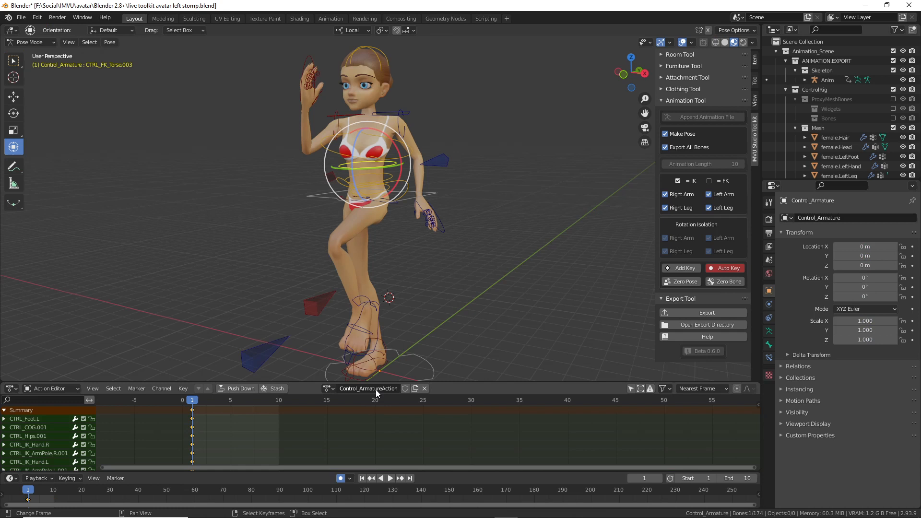
click(421, 357)
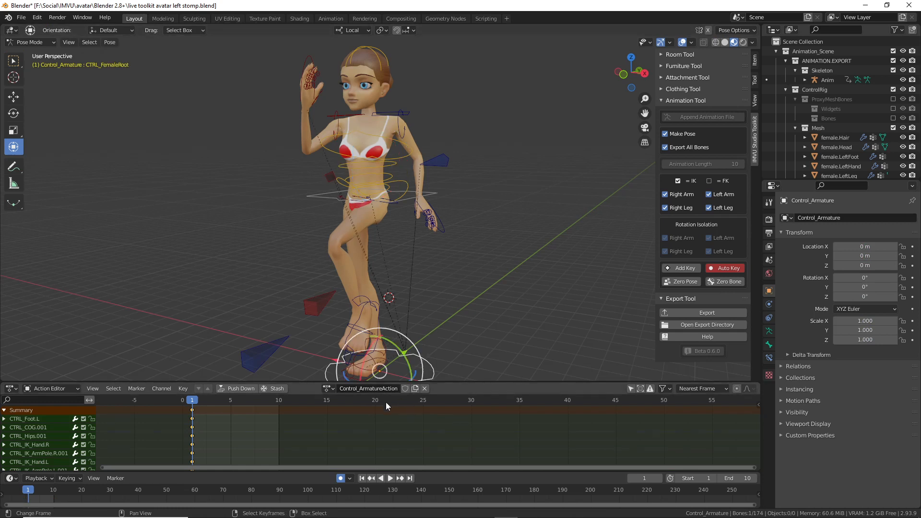
double_click(378, 388)
click(22, 18)
mouse_move(43, 48)
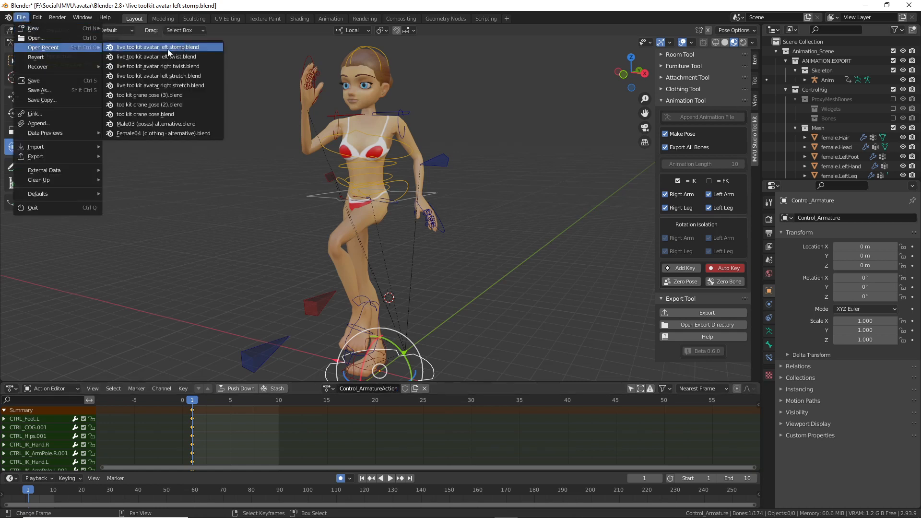
Step: Reload the live toolkit avatar left stomp file without saving and name its action left-stomp
click(167, 47)
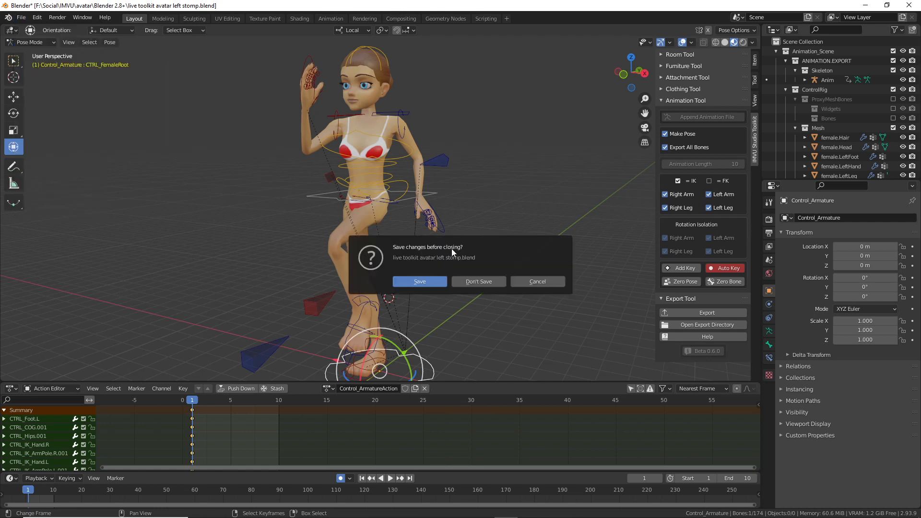
click(484, 286)
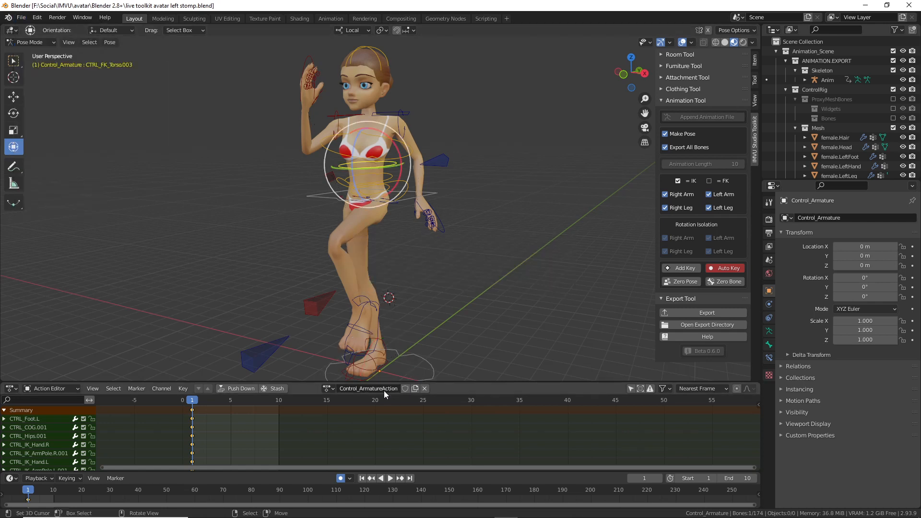
text(left-stomp)
key(Return)
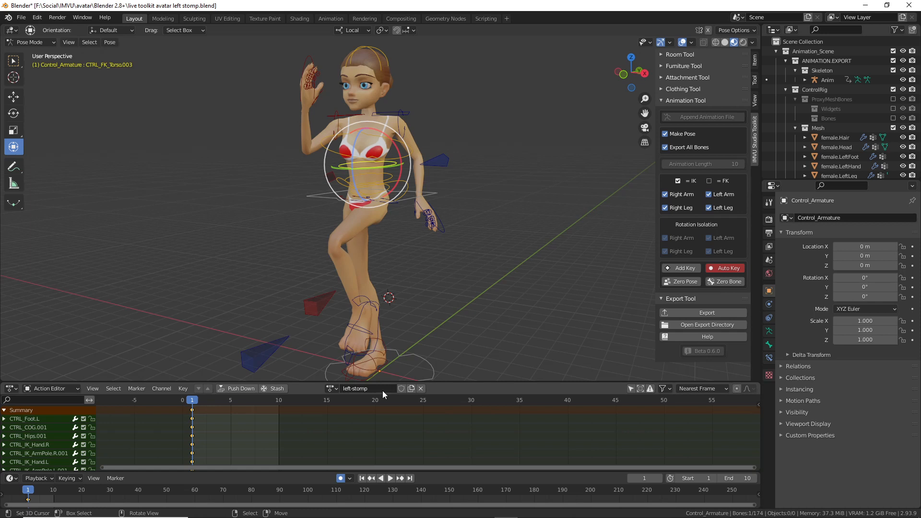
Step: Save the blend file, export the left-stomp animation, and switch to IMVU Studio
click(21, 17)
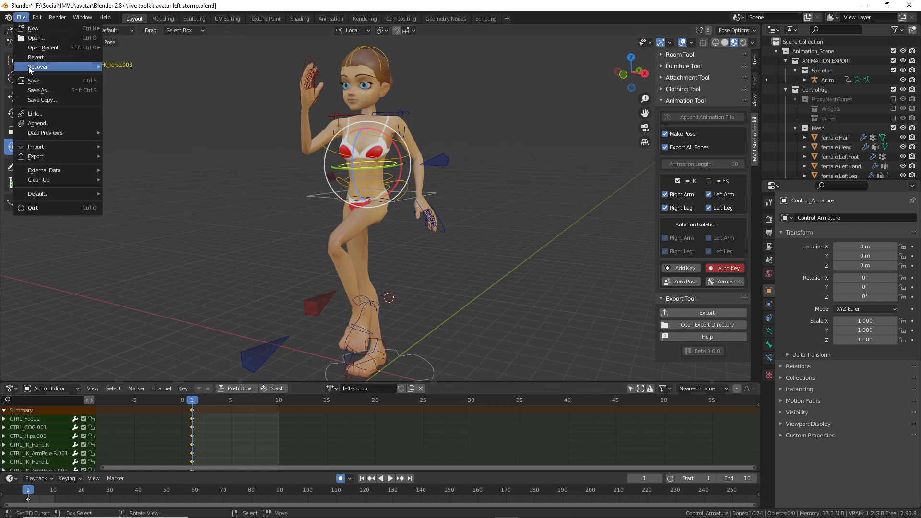
click(34, 83)
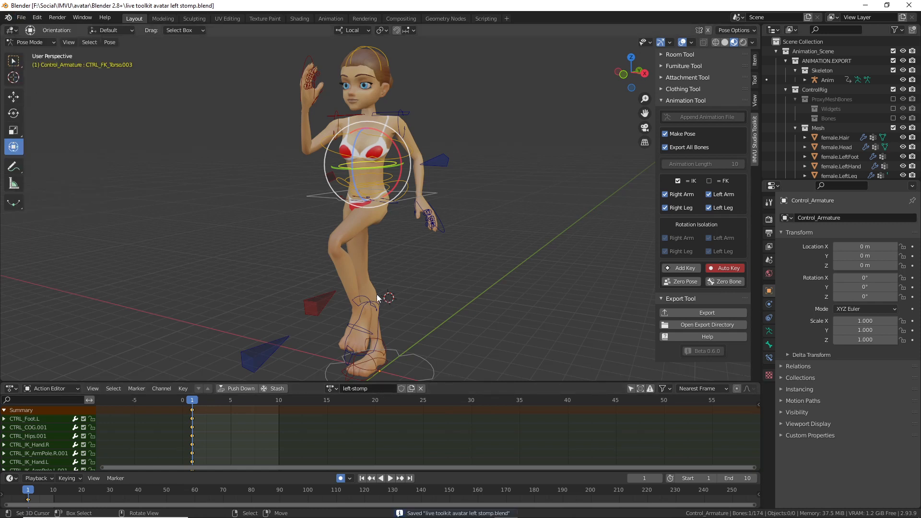
click(710, 313)
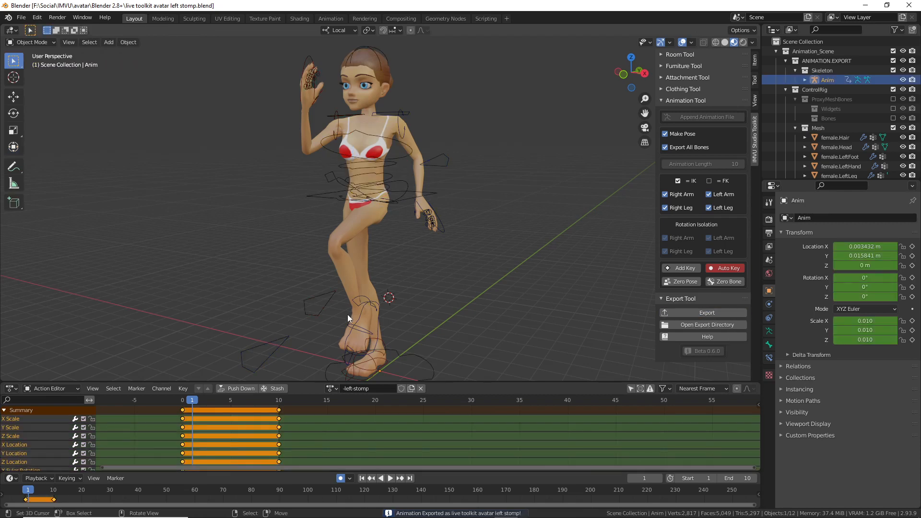
click(497, 508)
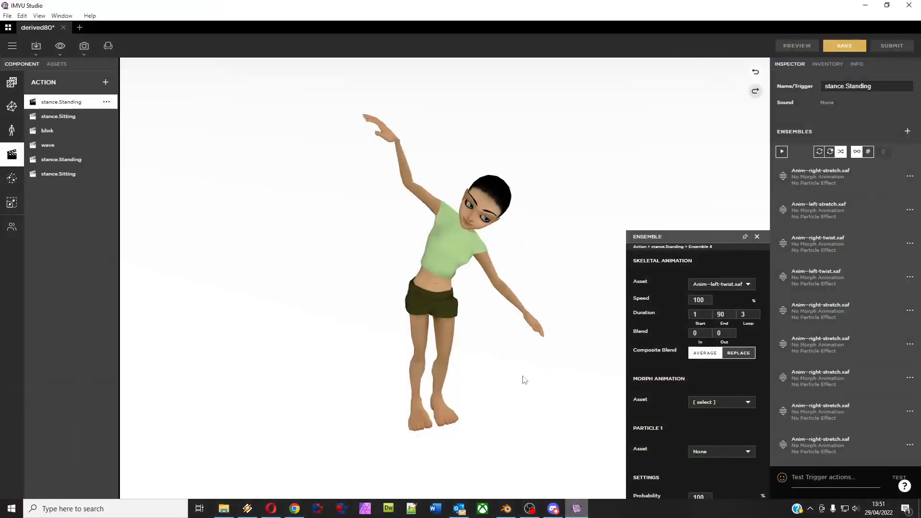
Step: Choose live toolkit avatar left stomp.fbx for FBX import
click(36, 47)
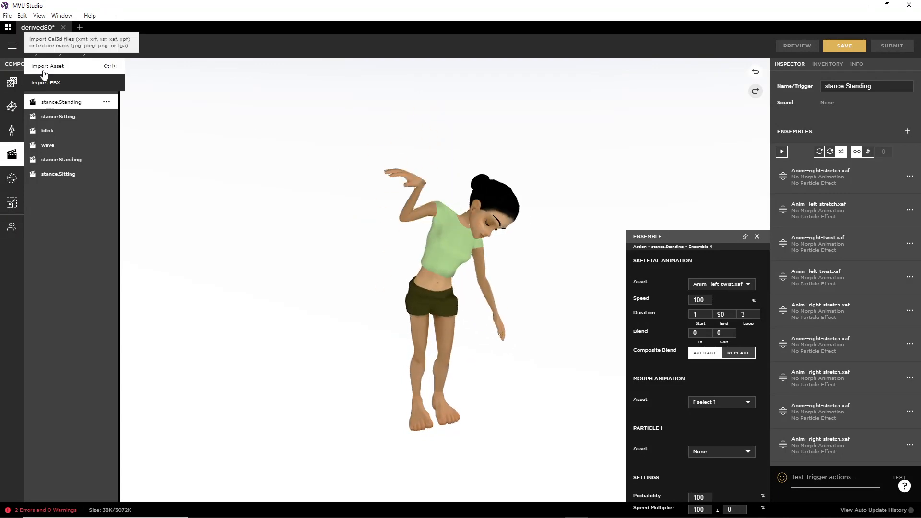
click(47, 83)
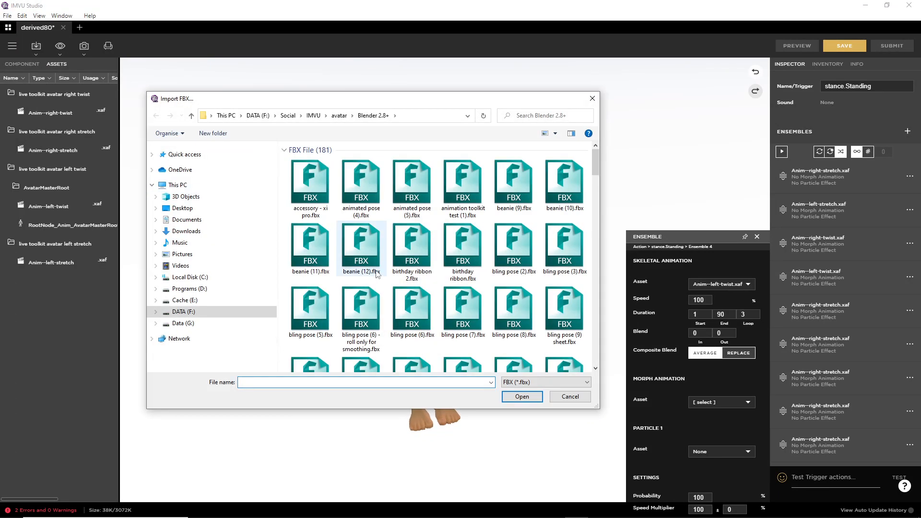
scroll(386, 269, down, 2)
scroll(386, 270, down, 6)
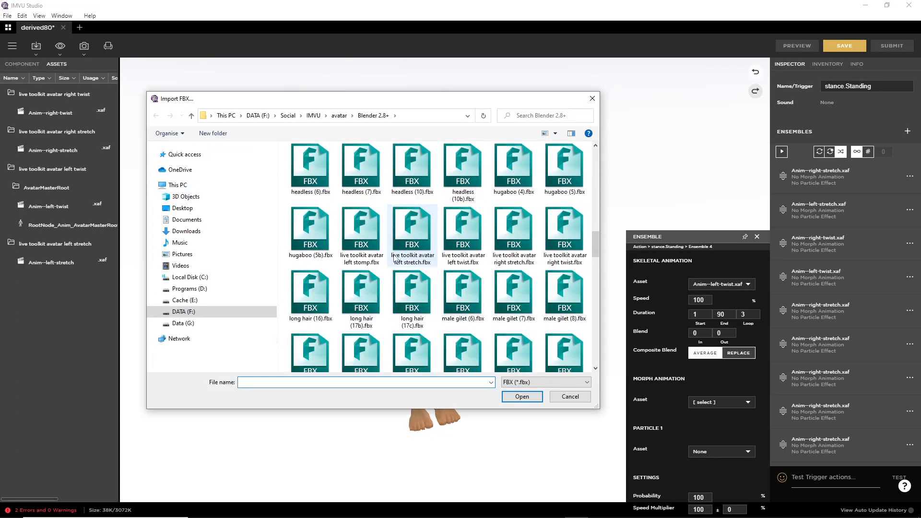
click(361, 233)
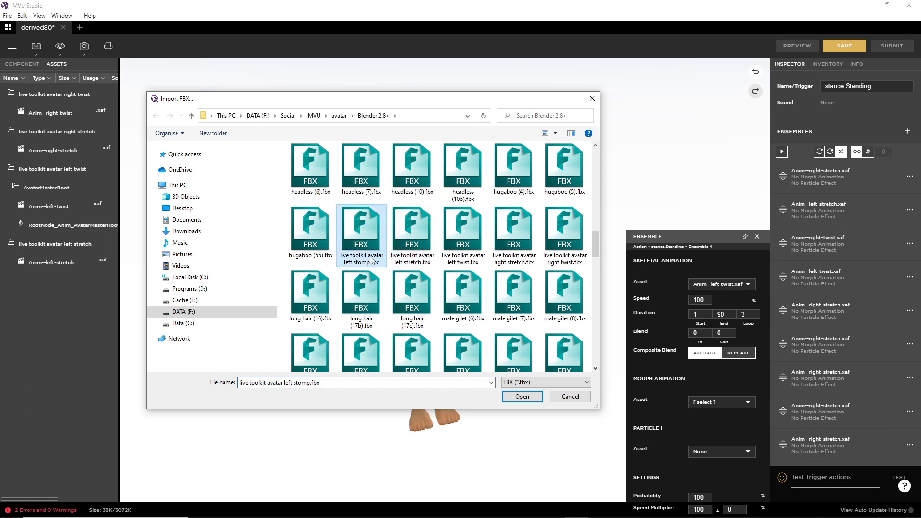
click(522, 398)
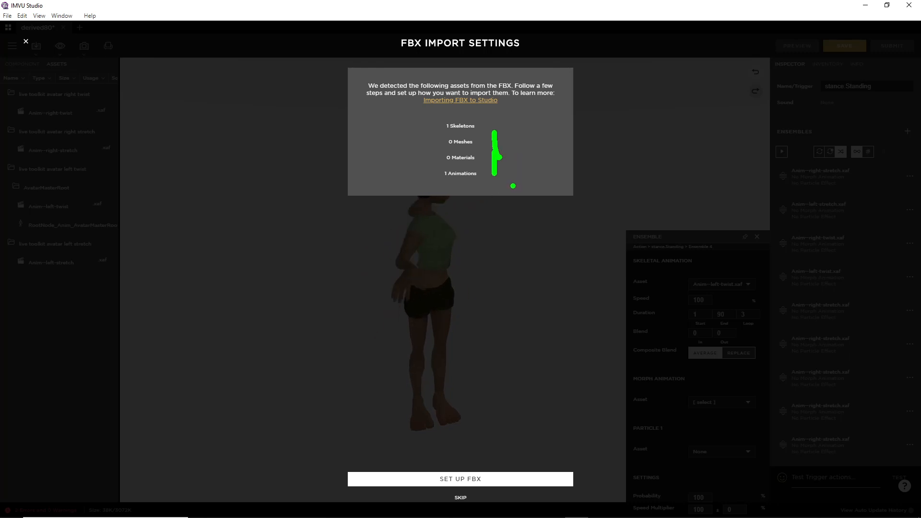
Step: Run the FBX setup through the material and animation settings and import Anim--left-stomp
click(457, 481)
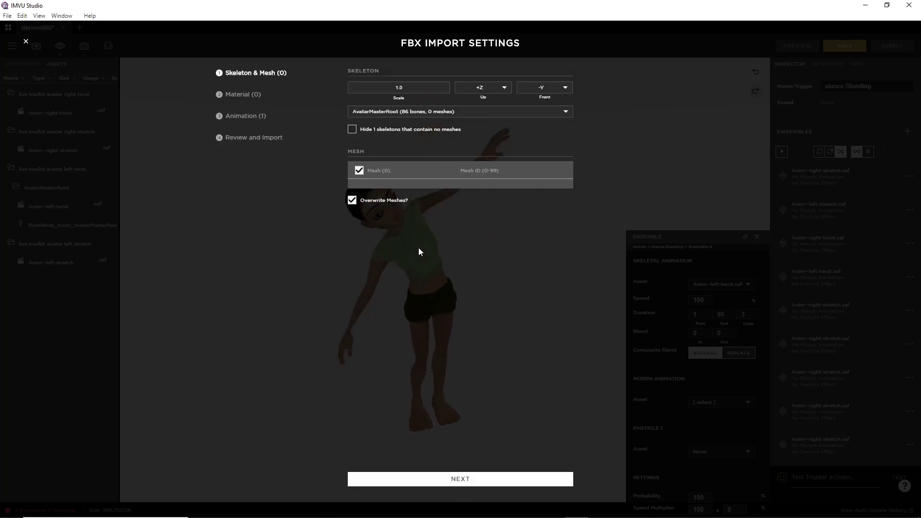
drag(576, 140, 622, 99)
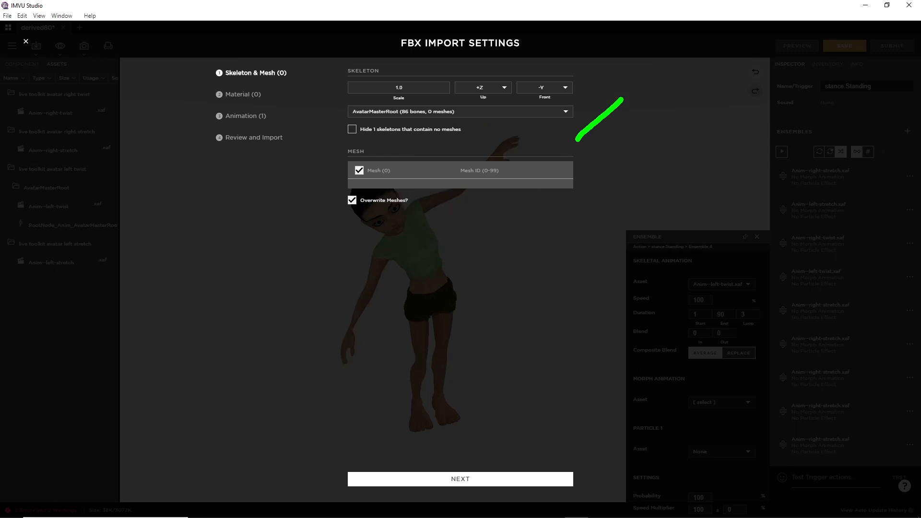
click(457, 480)
click(462, 480)
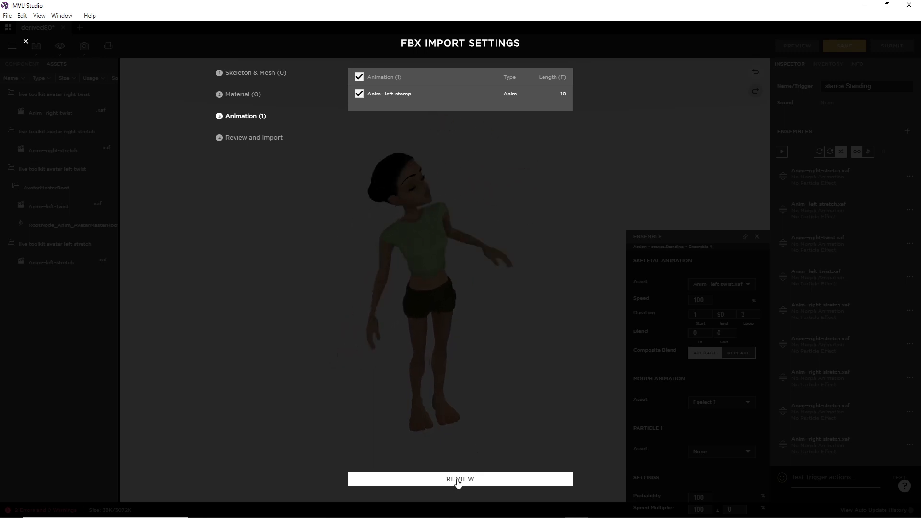
click(460, 479)
click(459, 480)
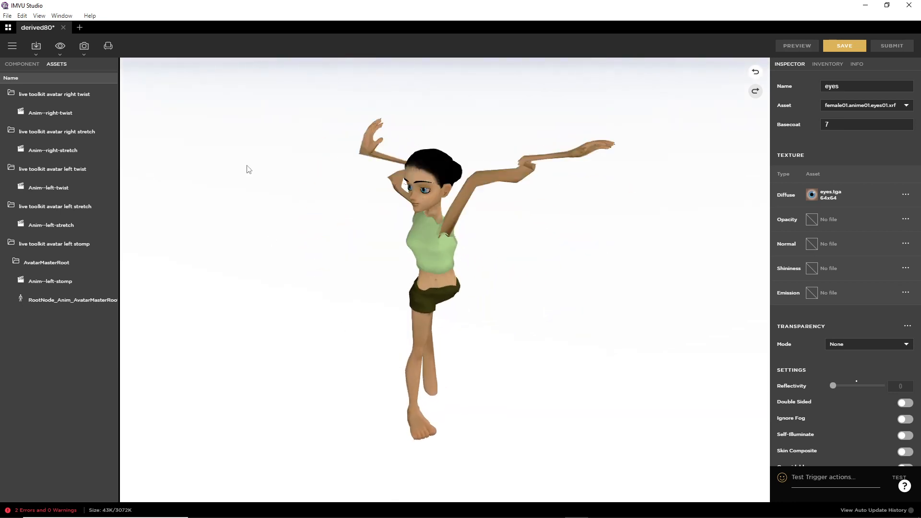
Step: Set the avatar's skeleton asset back to the Female04 skeleton and preview it
click(22, 63)
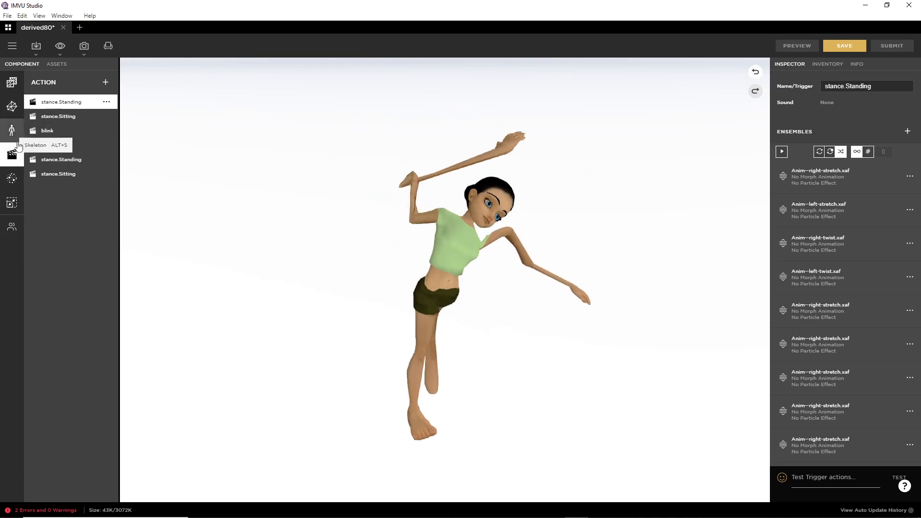
click(11, 130)
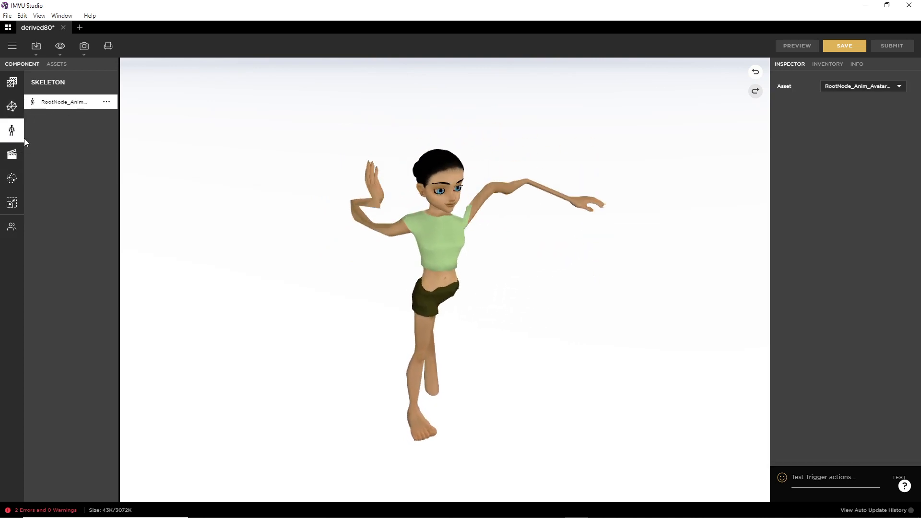
click(874, 86)
click(857, 76)
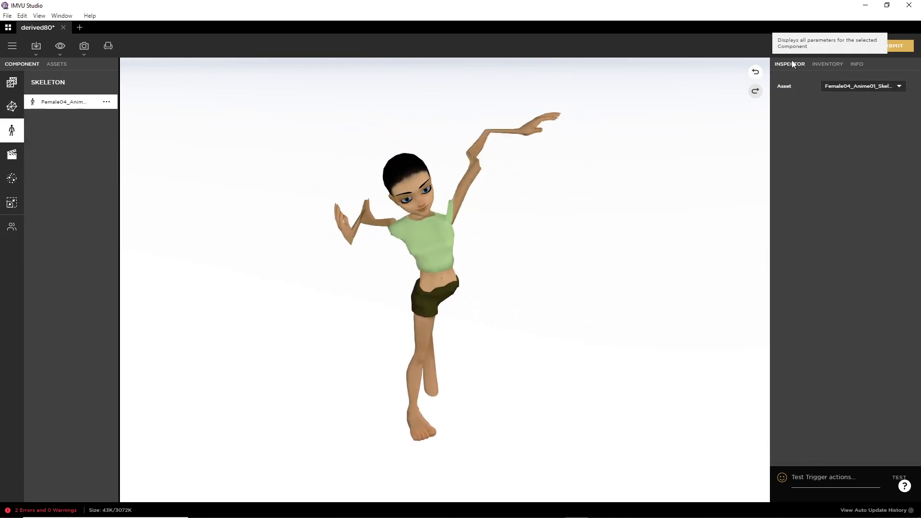
click(797, 46)
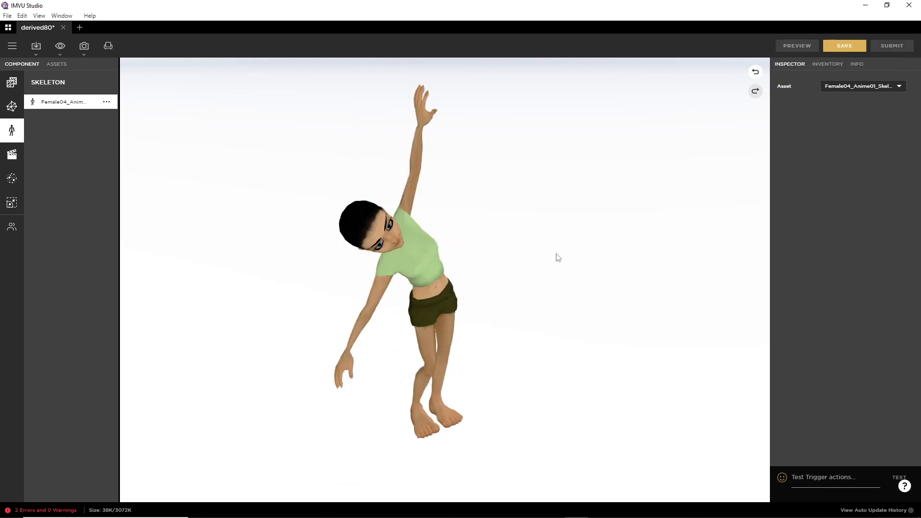
Step: Assign Anim--left-stomp to the fifth stance.Standing ensemble and preview it
click(13, 156)
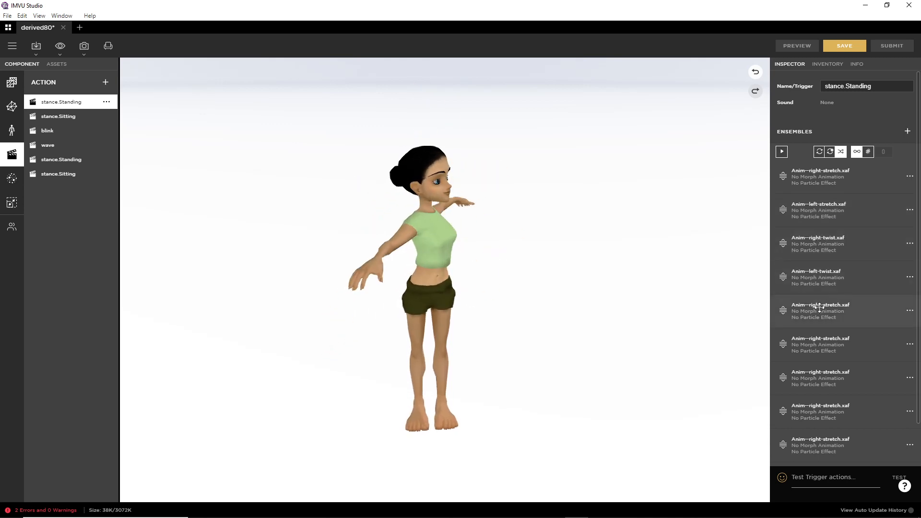
click(910, 313)
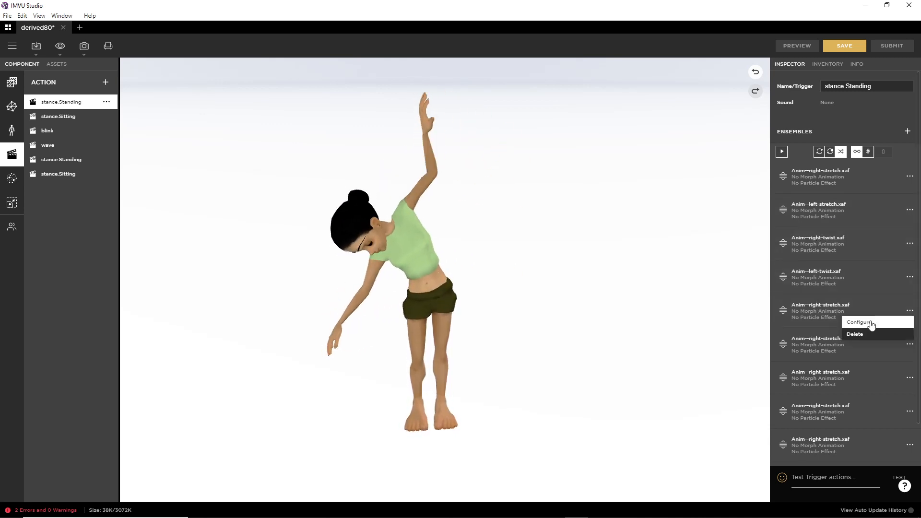
click(867, 322)
click(711, 287)
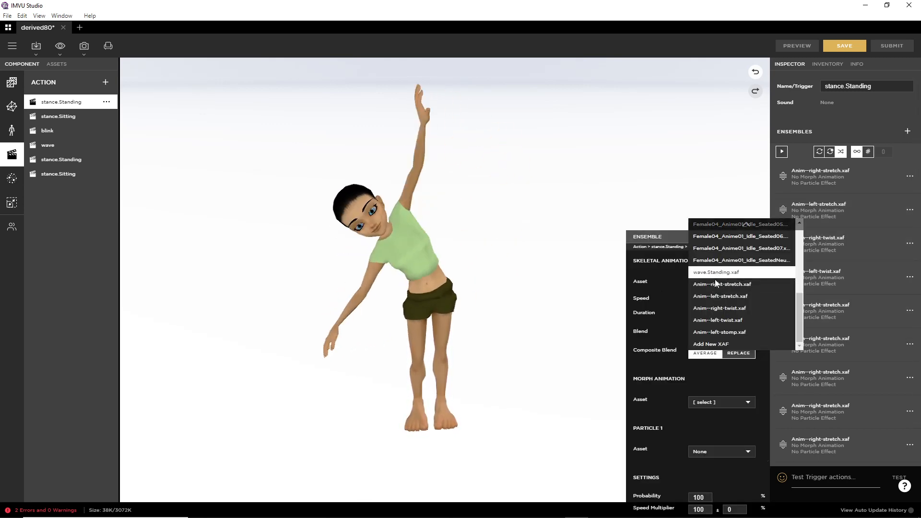
click(733, 331)
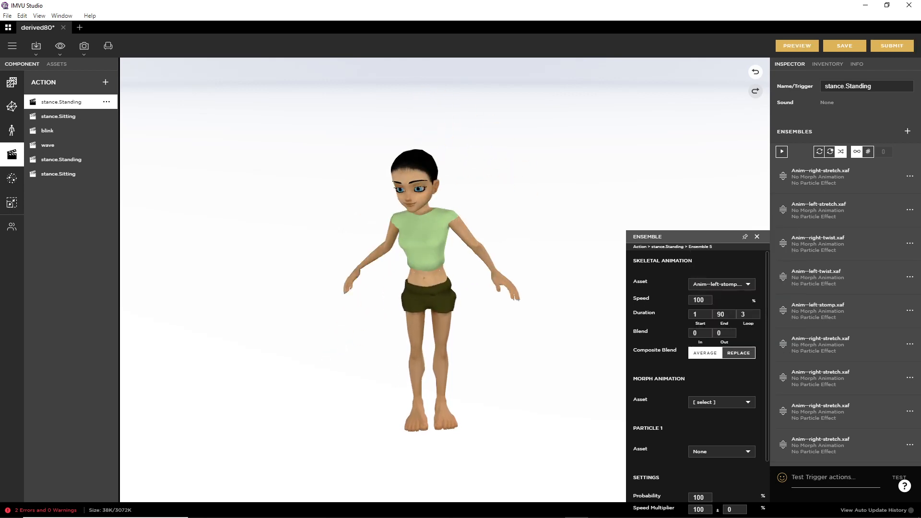
click(799, 47)
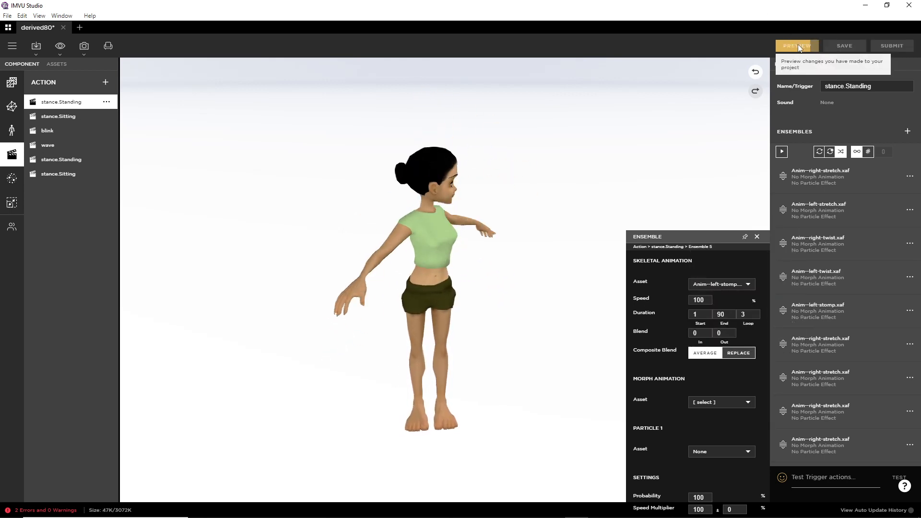
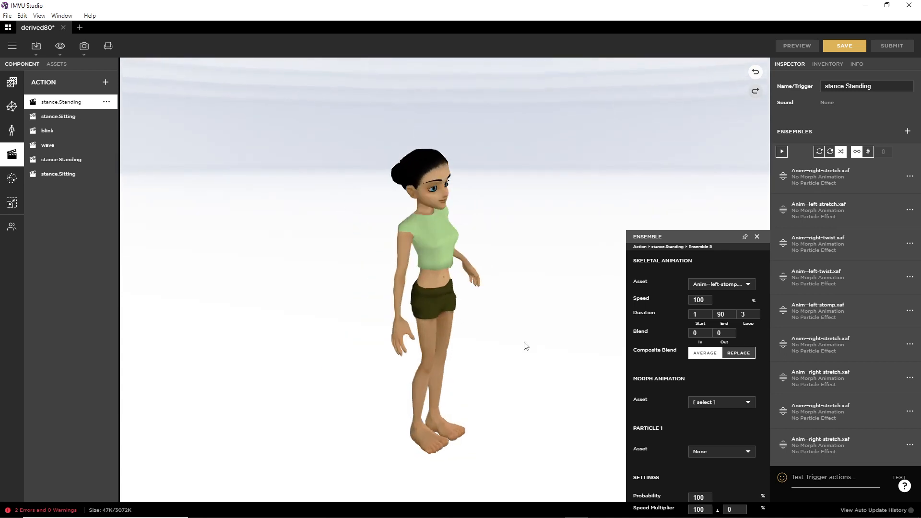
Step: Minimise IMVU Studio to return to the Blender avatar scene
click(866, 6)
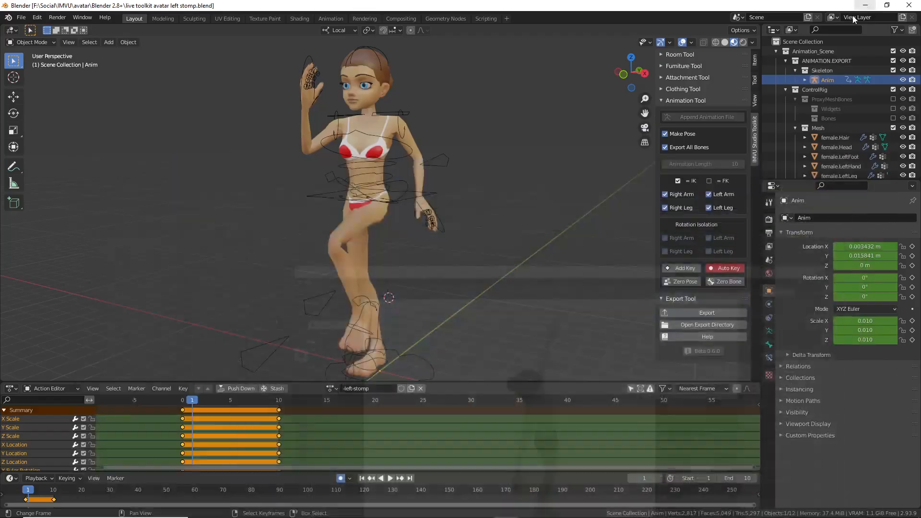
Step: Start a new General scene from the File menu
mouse_move(486, 241)
middle_down()
mouse_move(344, 246)
mouse_move(468, 243)
mouse_move(475, 252)
middle_up()
click(19, 18)
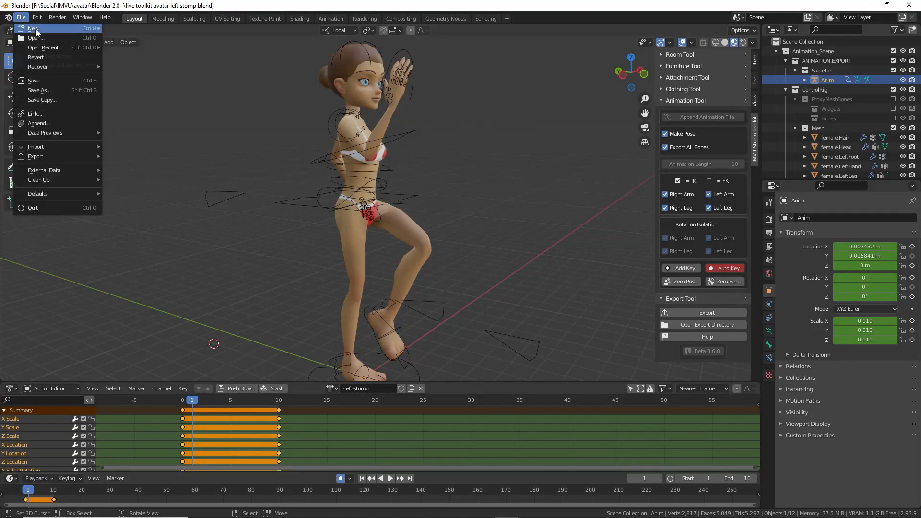
mouse_move(72, 28)
middle_drag(473, 284, 369, 264)
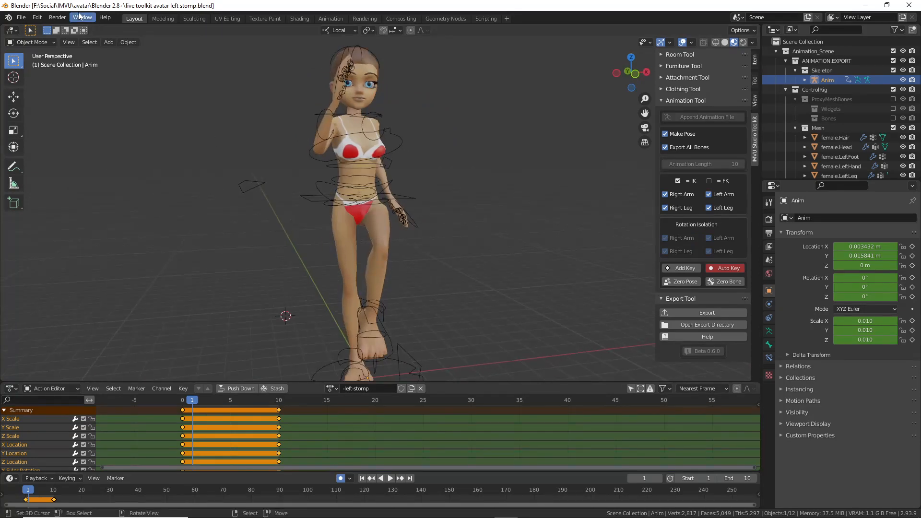
click(22, 17)
mouse_move(72, 28)
click(142, 29)
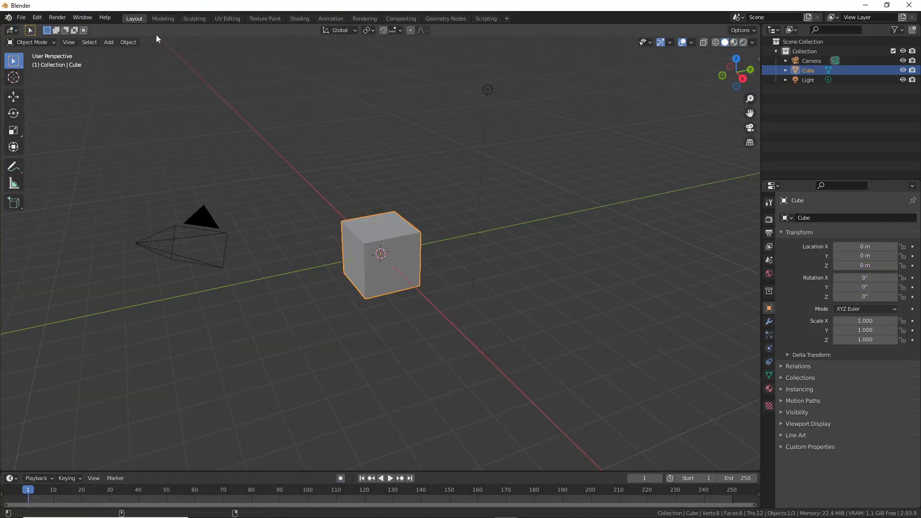
Step: Append the IMVU animation rig from the IMVU Studio Toolkit's Animation Tool panel
key(n)
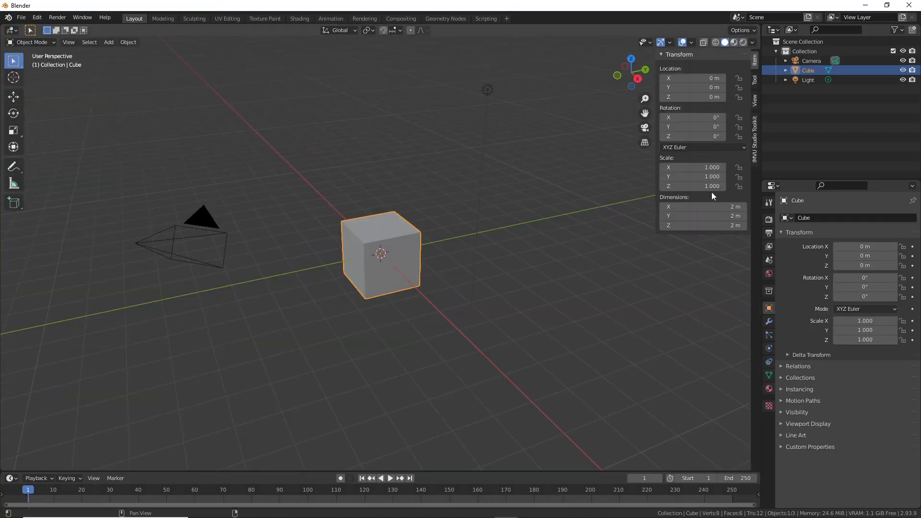
click(755, 144)
click(682, 100)
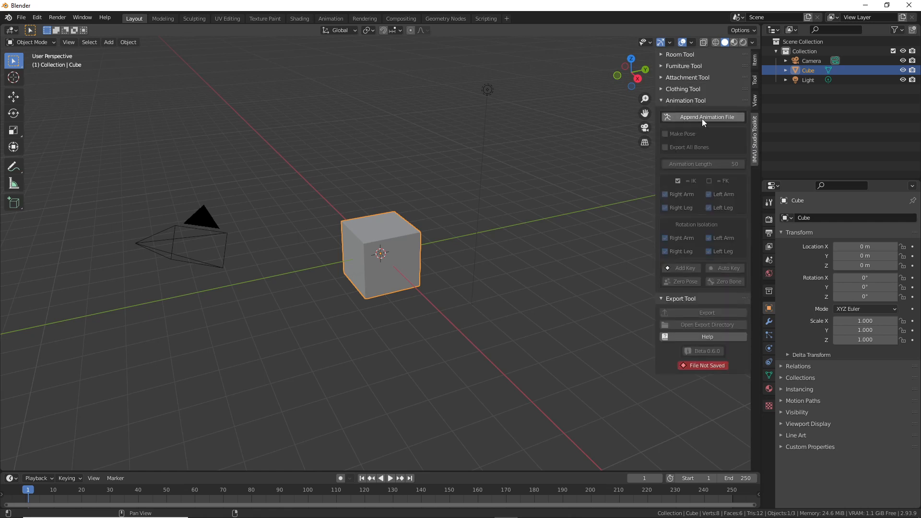
click(702, 118)
middle_drag(422, 216, 398, 317)
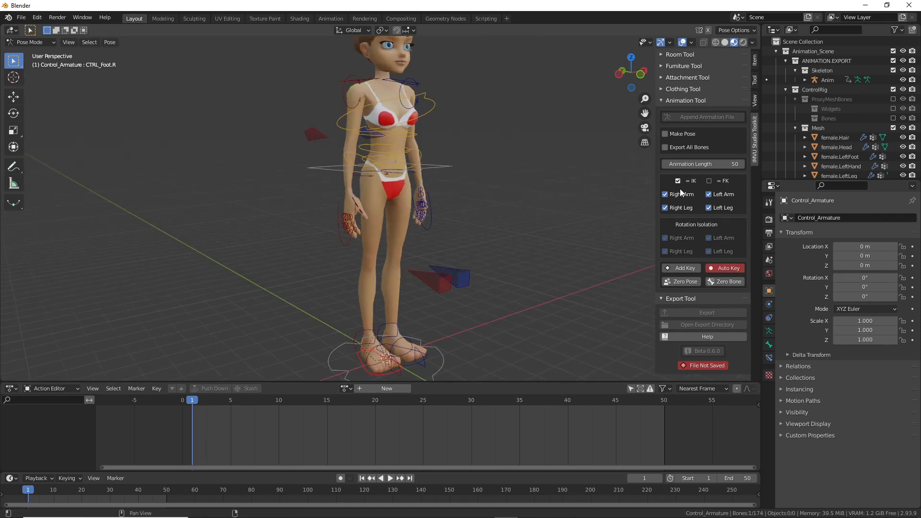
Step: Enable Make Pose, then lift, rotate and reposition the right foot control forward
click(667, 133)
middle_drag(538, 269, 414, 301)
key(g)
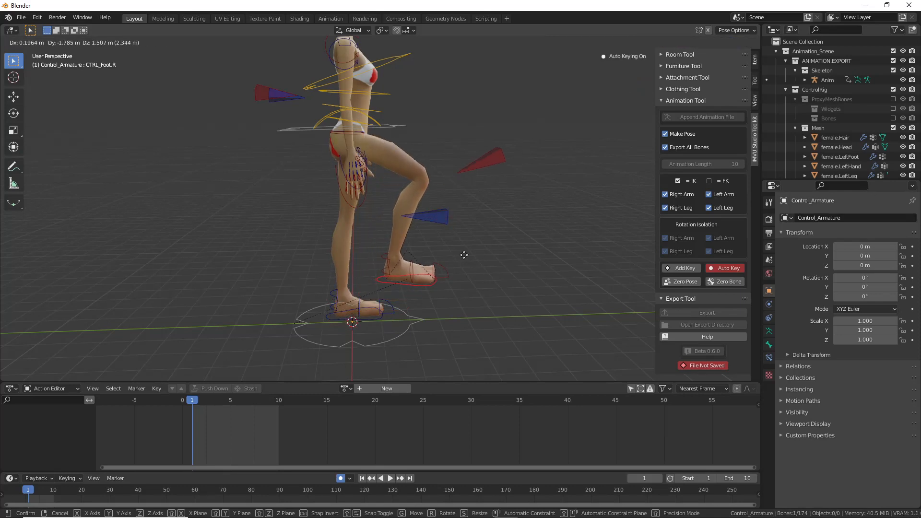
click(465, 248)
middle_drag(483, 250, 492, 268)
key(r)
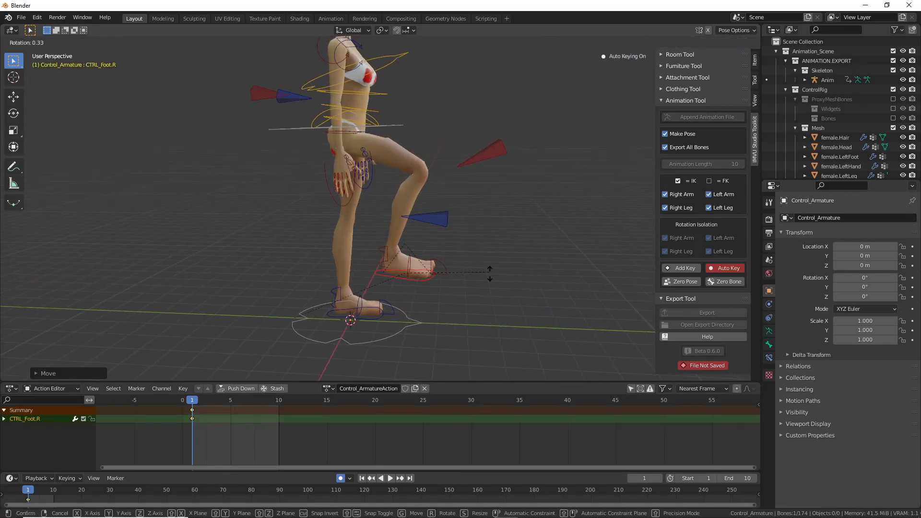
click(468, 312)
key(g)
click(459, 278)
middle_drag(459, 278, 420, 231)
key(g)
click(401, 252)
Step: Shift CTRL_COG.001 to the right and adjust CTRL_Foot.R's position and vertical rotation
click(416, 126)
middle_drag(416, 126, 452, 140)
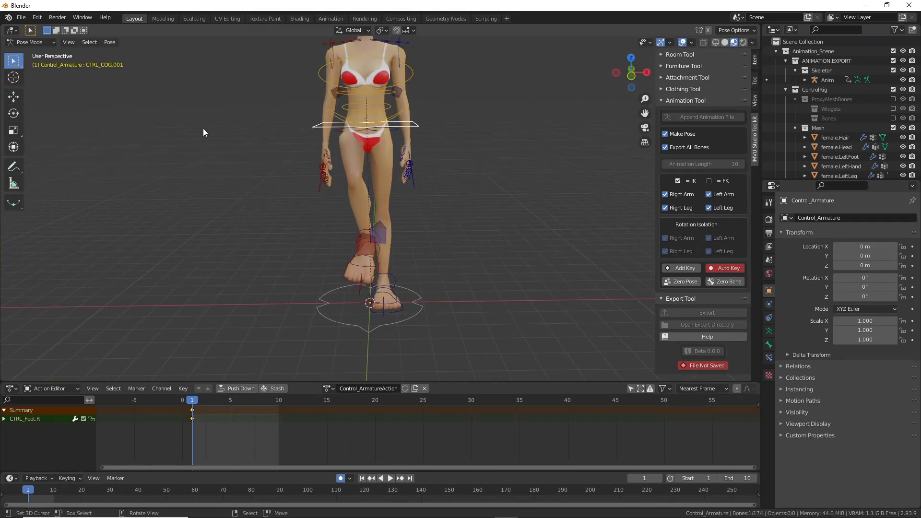
click(13, 147)
drag(416, 126, 433, 121)
shift+middle_drag(348, 121, 347, 145)
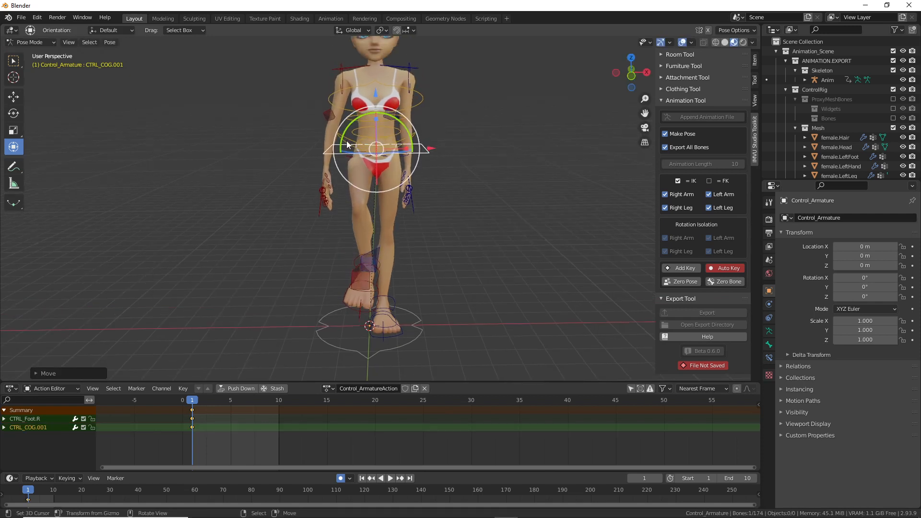
click(358, 312)
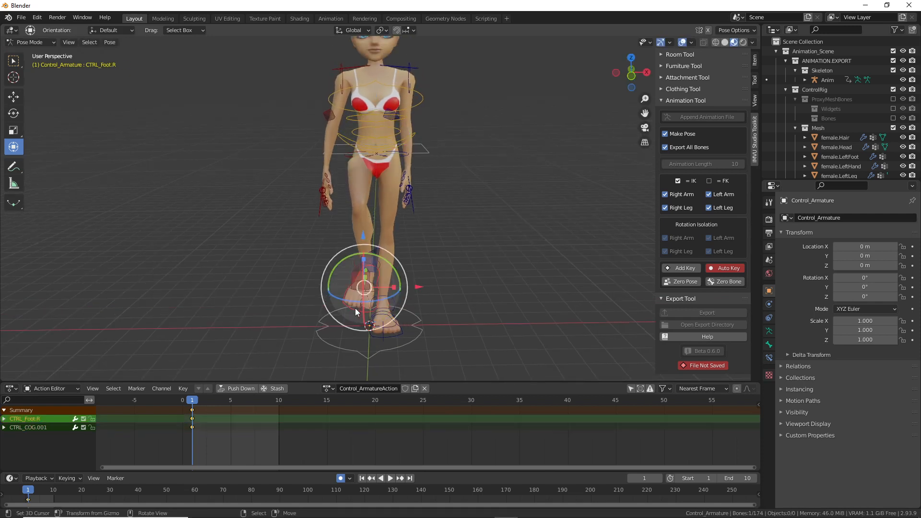
drag(367, 325, 374, 325)
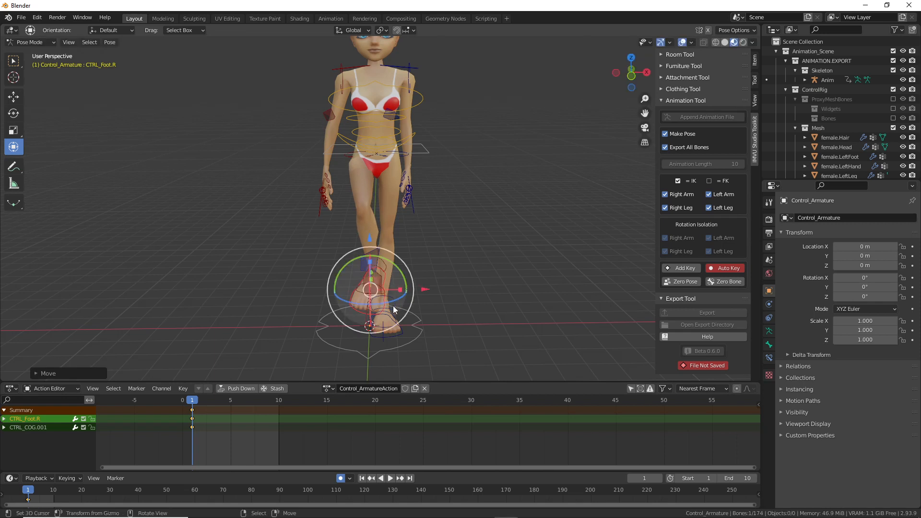
drag(405, 293, 405, 302)
middle_drag(406, 302, 462, 261)
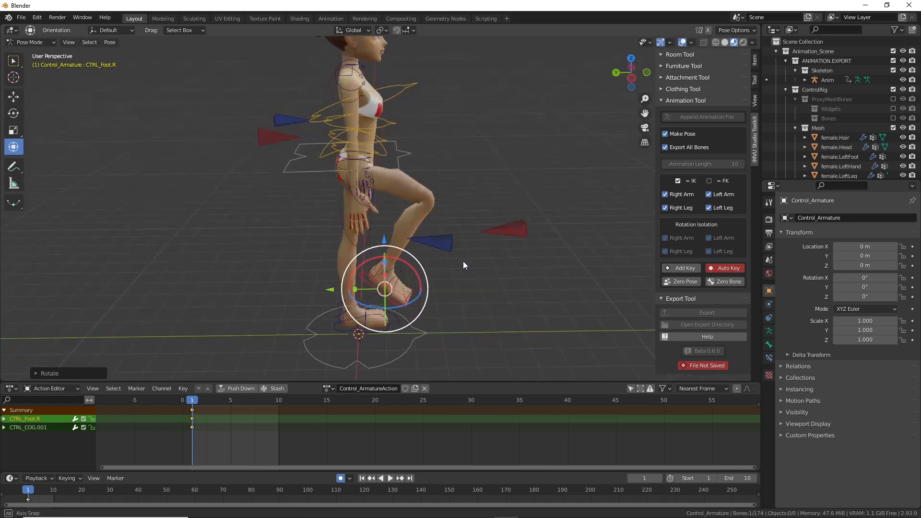
Step: Raise the right hand IK control up and to the left, then select the left hand IK
click(353, 246)
drag(389, 223, 347, 184)
middle_drag(347, 184, 403, 221)
right_click(411, 225)
shift+middle_drag(450, 207, 460, 265)
Step: Move and rotate the left hand IK control up and to the left
key(g)
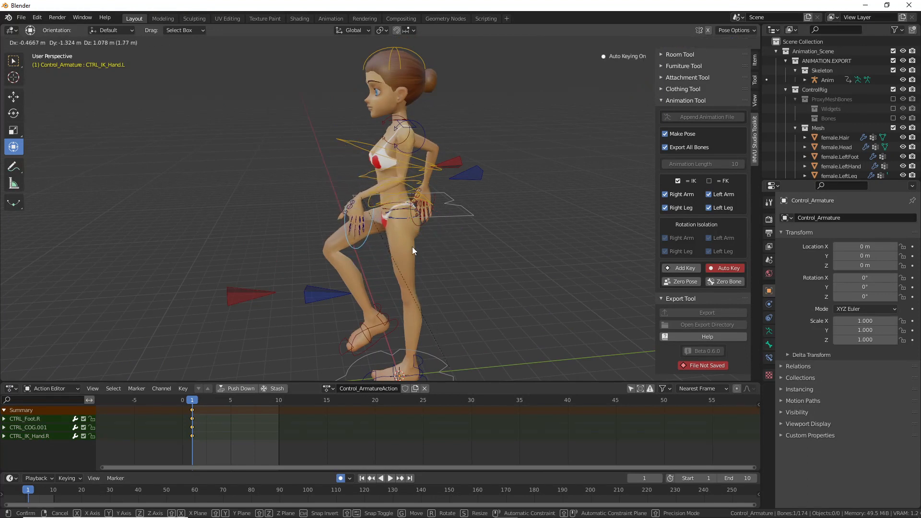
click(413, 247)
key(r)
click(333, 223)
key(g)
click(328, 190)
middle_drag(328, 194, 409, 198)
key(g)
click(510, 198)
Step: Refine the left hand's X-axis rotation and slide it along its X axis
drag(369, 113, 386, 139)
key(g)
click(343, 148)
drag(353, 99, 363, 114)
middle_drag(445, 174, 495, 181)
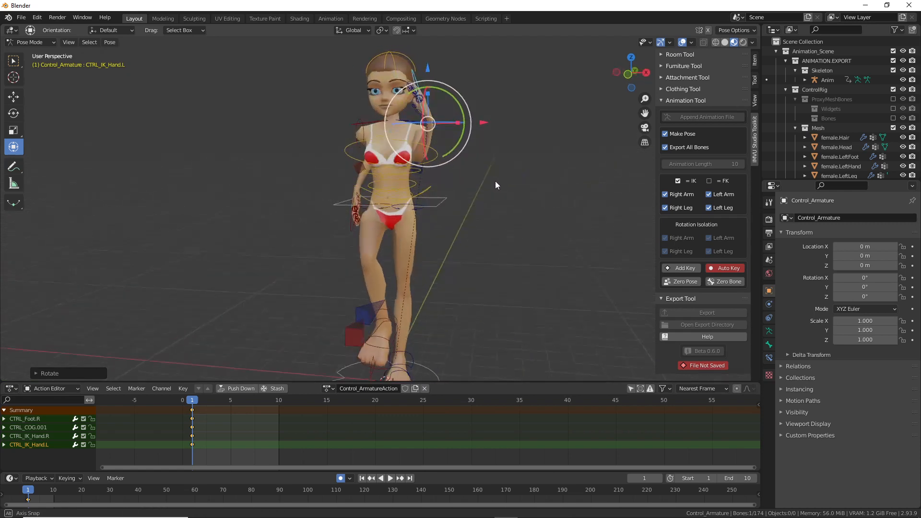
middle_drag(468, 115, 494, 120)
drag(491, 124, 468, 112)
middle_drag(450, 162, 481, 169)
Step: Reposition the left and right elbow pole controls
right_click(423, 142)
right_click(447, 157)
key(g)
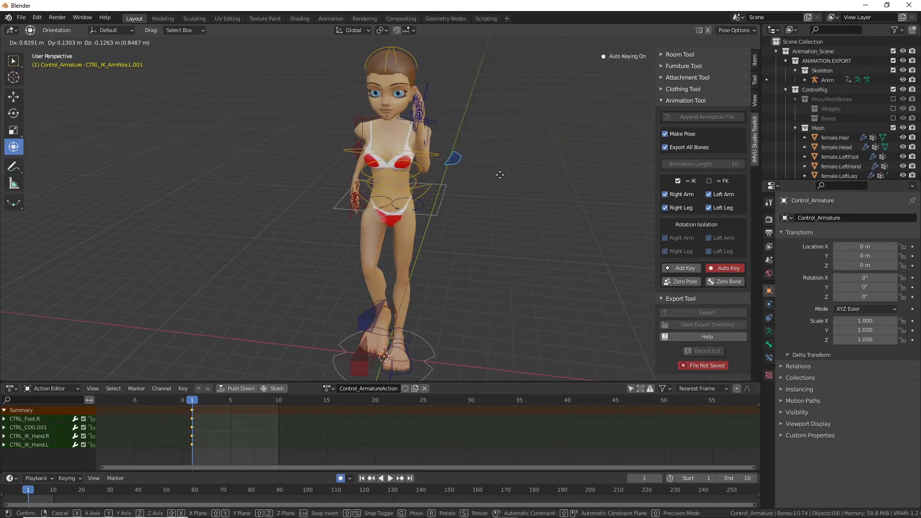
click(494, 177)
middle_drag(332, 174, 335, 130)
right_click(334, 154)
key(g)
click(326, 155)
Step: Rotate the right clavicle and move the right elbow pole further back
right_click(344, 137)
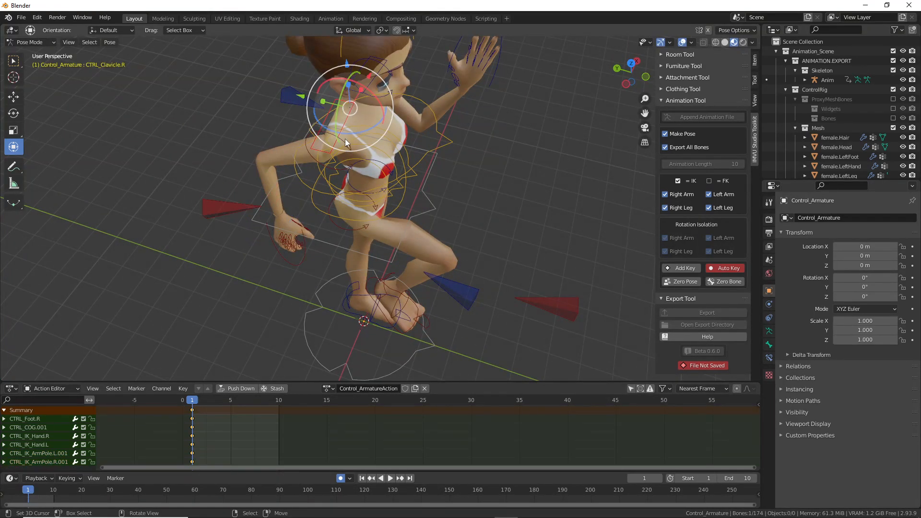
key(r)
click(333, 132)
right_click(220, 223)
middle_drag(221, 223, 294, 228)
key(g)
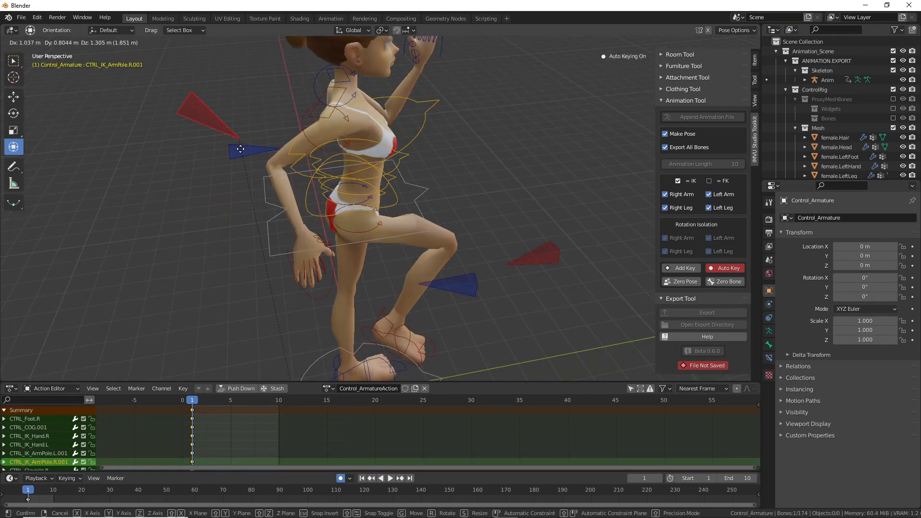
click(242, 149)
middle_drag(233, 231, 330, 207)
key(g)
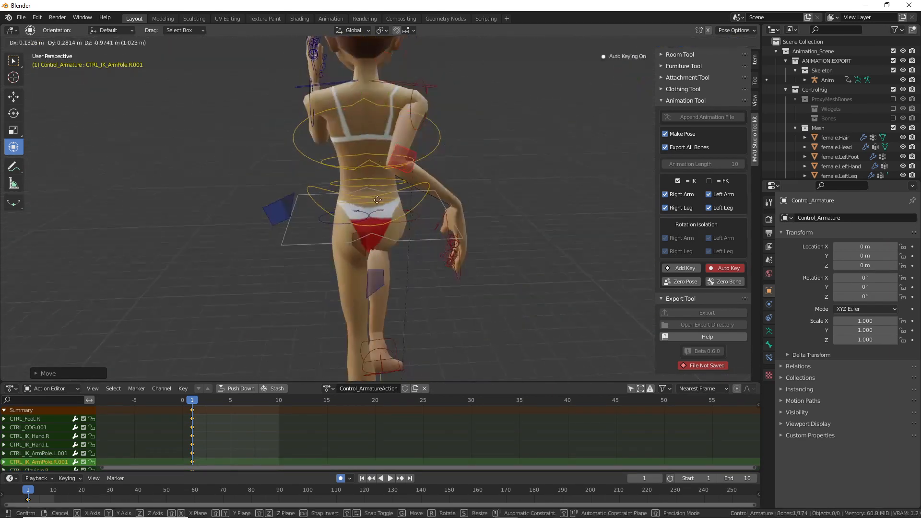
click(382, 221)
middle_drag(413, 225, 432, 259)
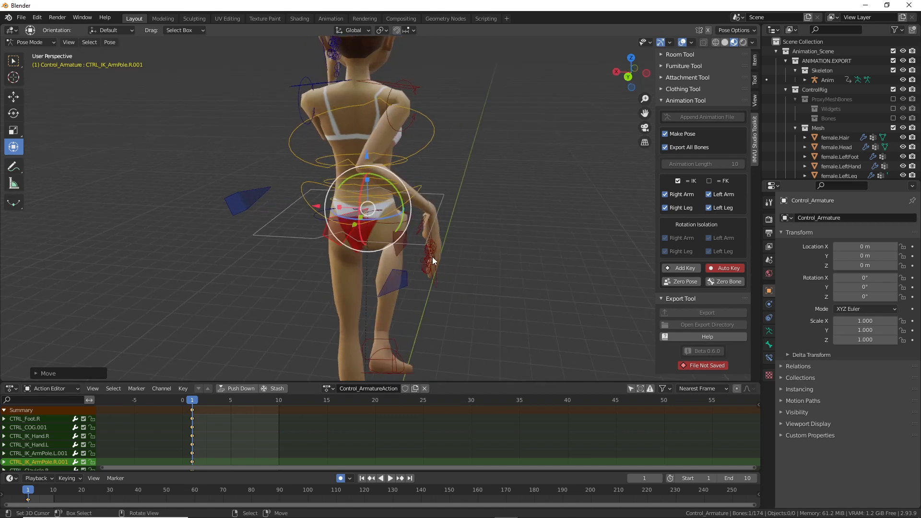
Step: Reposition the right hand IK control
click(425, 274)
key(g)
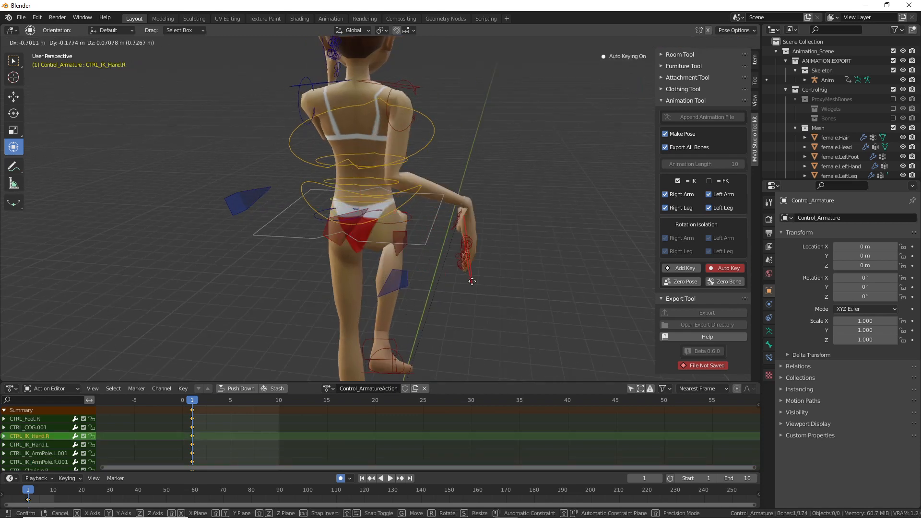
click(479, 283)
middle_drag(479, 283, 300, 264)
key(g)
click(411, 258)
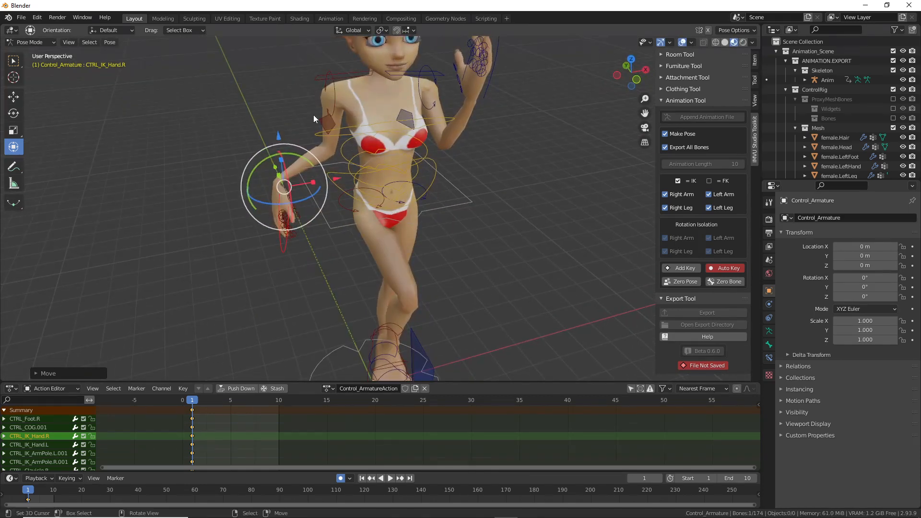
Step: Re-bend the right elbow by moving its pole up and left
click(329, 122)
key(g)
click(258, 126)
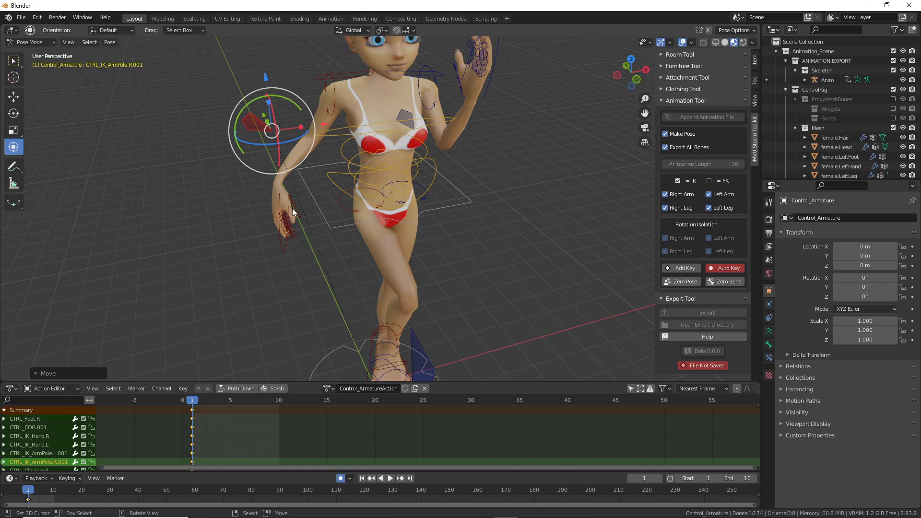
key(g)
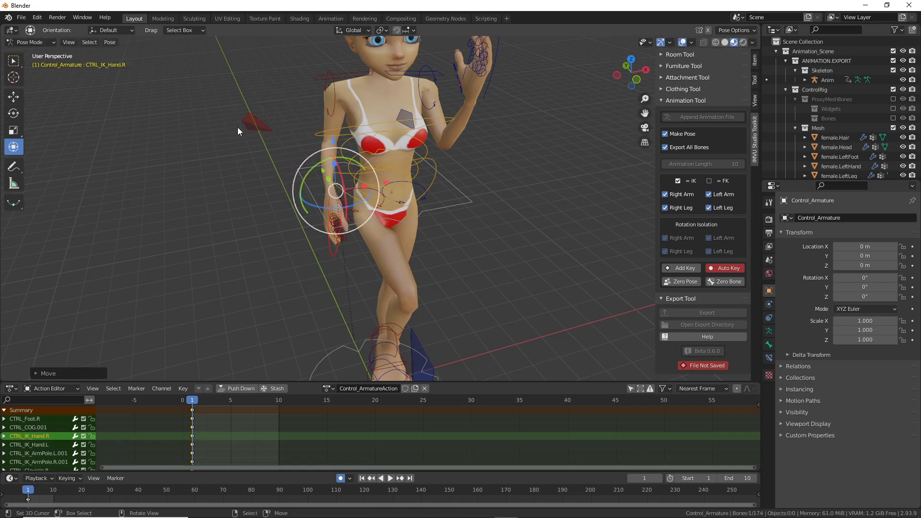
click(232, 125)
middle_drag(232, 124, 388, 210)
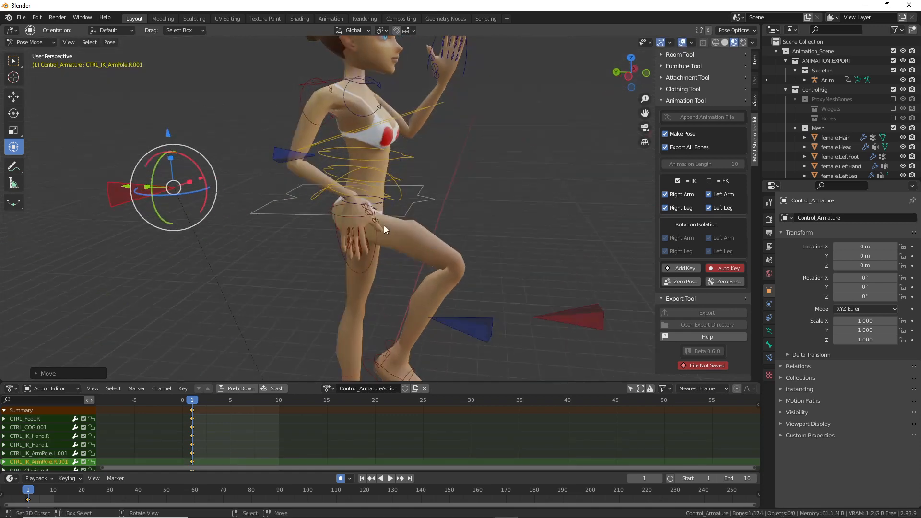
Step: Rotate the right hand and rest it on the hip
click(376, 246)
key(r)
click(408, 192)
key(g)
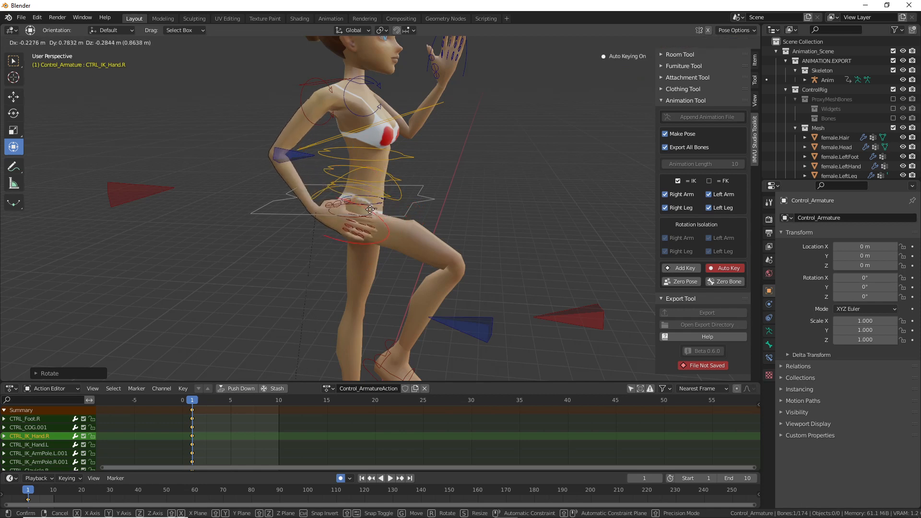
click(367, 216)
key(r)
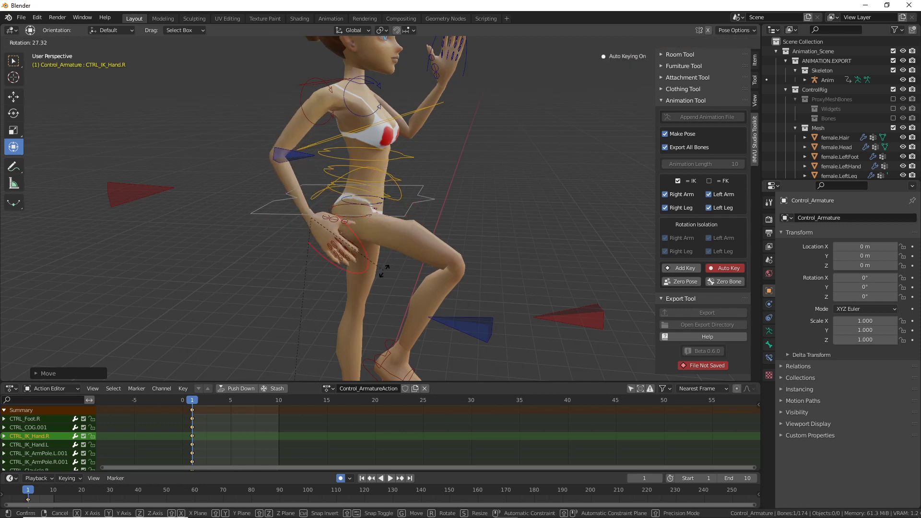
click(379, 212)
middle_drag(378, 212, 266, 153)
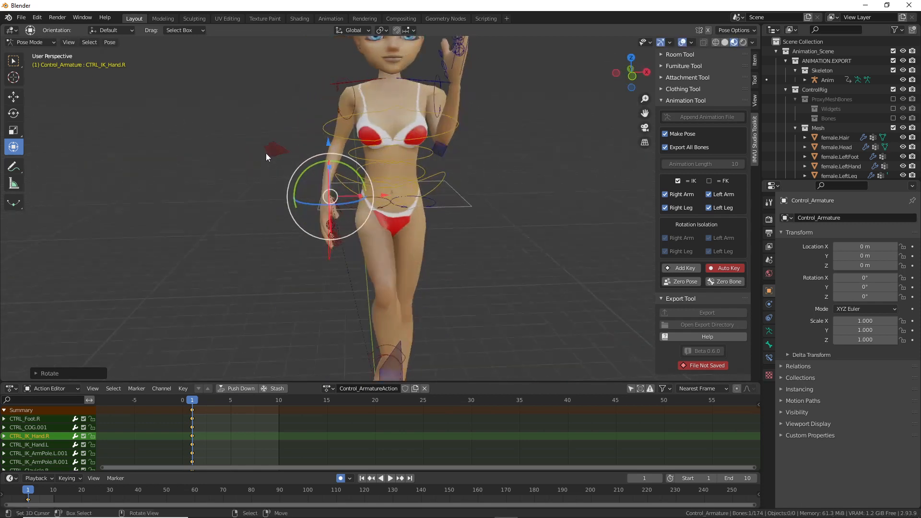
Step: Move the right arm pole control CTRL_IK_ArmPole.R.001 to a new position
click(266, 153)
key(g)
click(294, 154)
middle_drag(326, 153, 309, 208)
scroll(350, 142, up, 3)
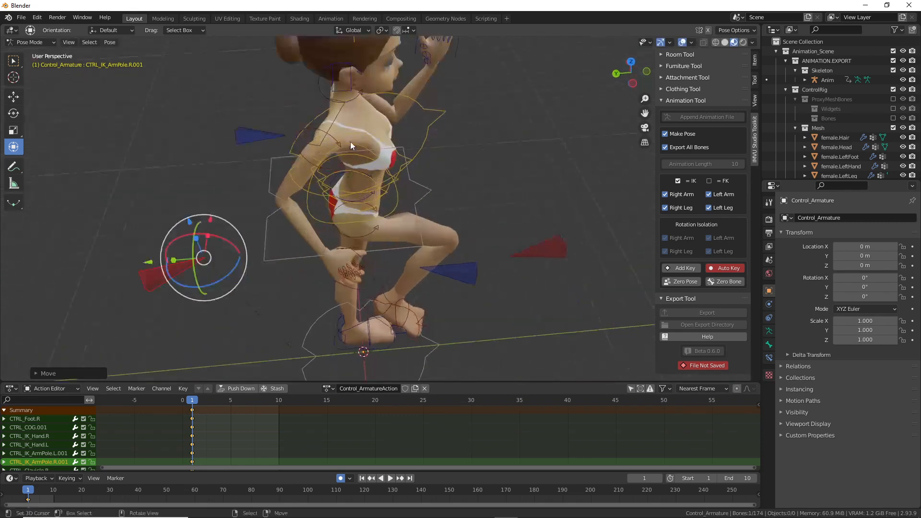
Step: Trackball-rotate CTRL_Clavicle.R and rotate CTRL_Clavical.L about the Z axis
click(332, 122)
middle_drag(332, 121, 346, 130)
drag(337, 121, 333, 118)
middle_drag(367, 114, 599, 114)
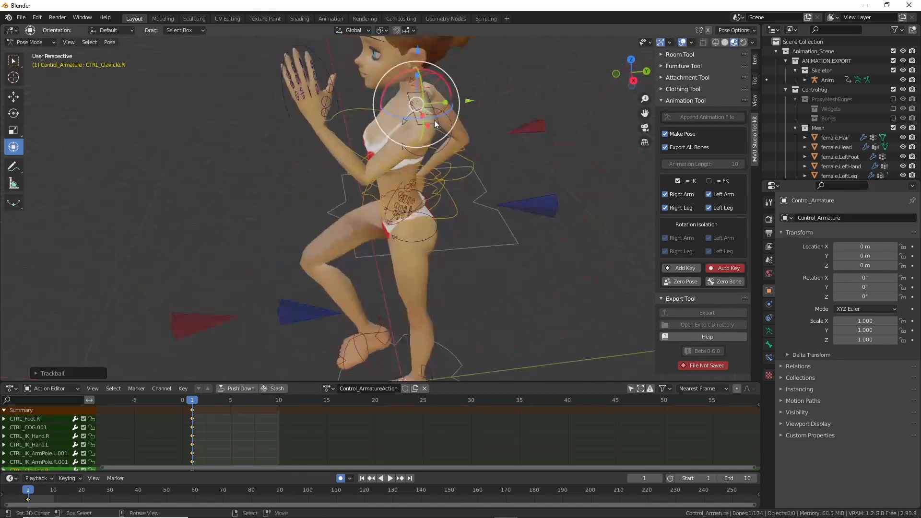
drag(432, 115, 426, 116)
Step: Rotate the upper chest, waist and chest CTRL_FK_Torso controls to turn the upper body
middle_drag(400, 194, 513, 190)
scroll(420, 147, up, 1)
click(430, 157)
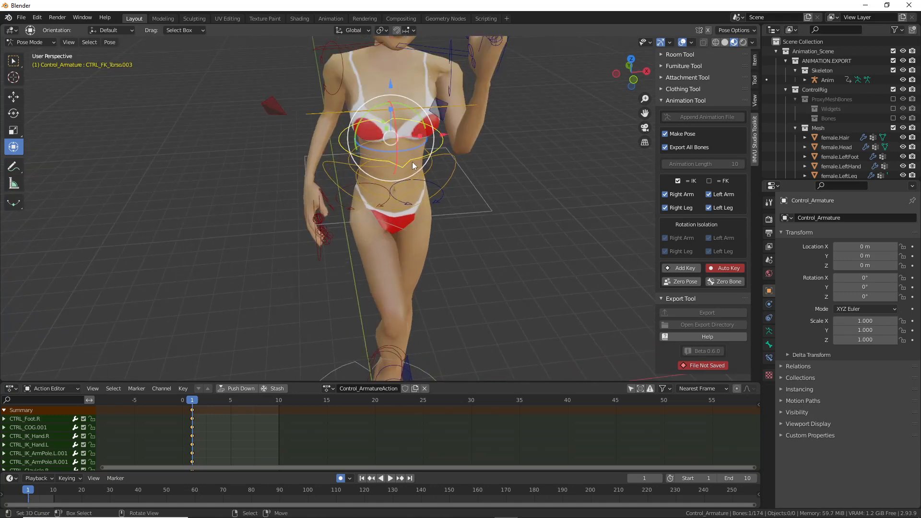
drag(405, 151, 414, 175)
click(418, 179)
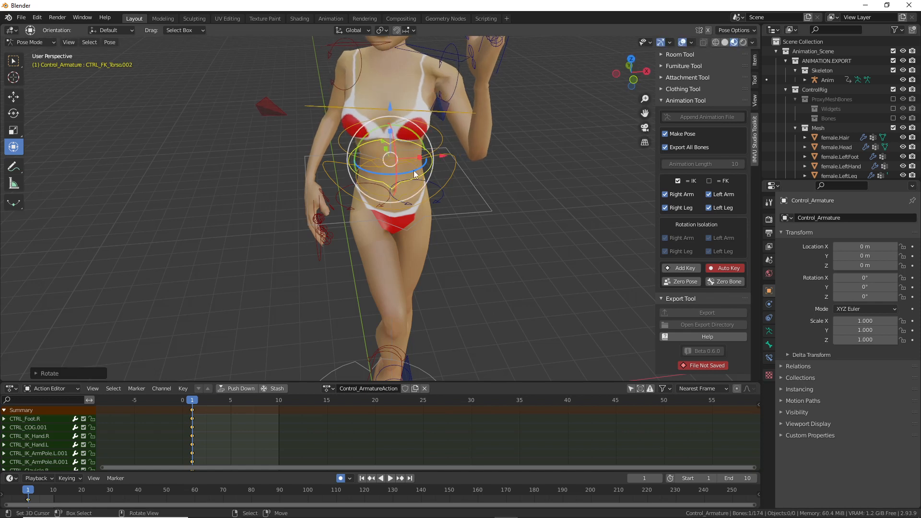
click(420, 123)
drag(408, 120, 403, 124)
Step: Turn Control_Head.001 about the vertical axis and tilt the head freely
scroll(411, 166, up, 2)
scroll(410, 167, down, 4)
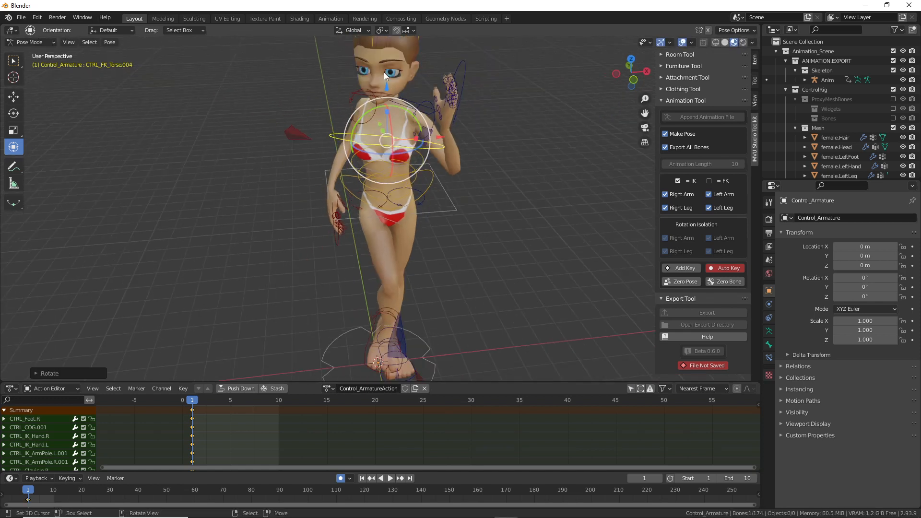
scroll(393, 106, down, 2)
middle_drag(393, 107, 387, 103)
right_click(386, 99)
scroll(386, 100, up, 1)
drag(379, 114, 389, 116)
middle_drag(411, 203, 396, 192)
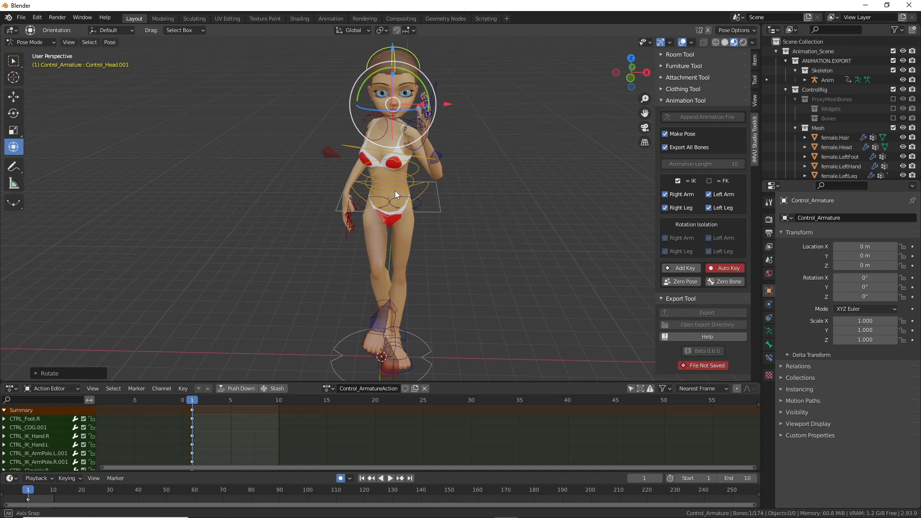
drag(408, 107, 405, 104)
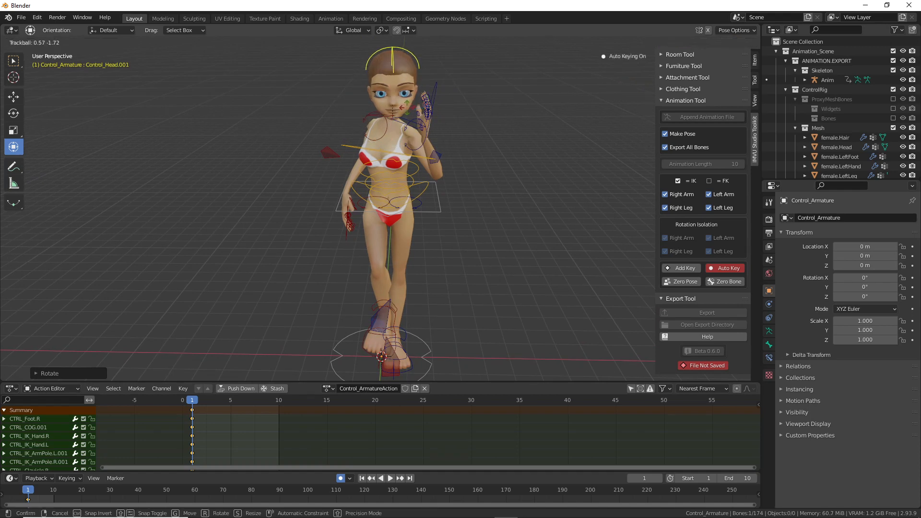
click(381, 203)
Step: Move the right arm pole control to a new position
middle_drag(382, 202, 555, 205)
scroll(396, 143, up, 3)
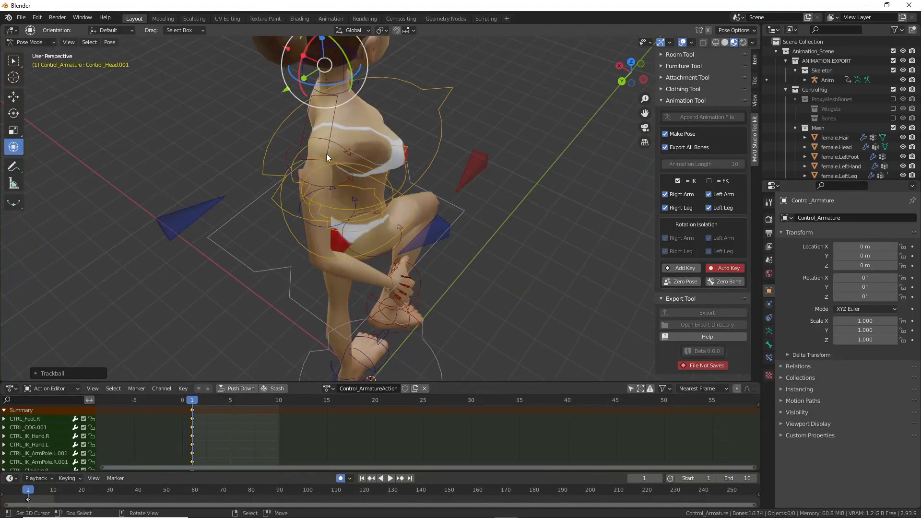
click(326, 154)
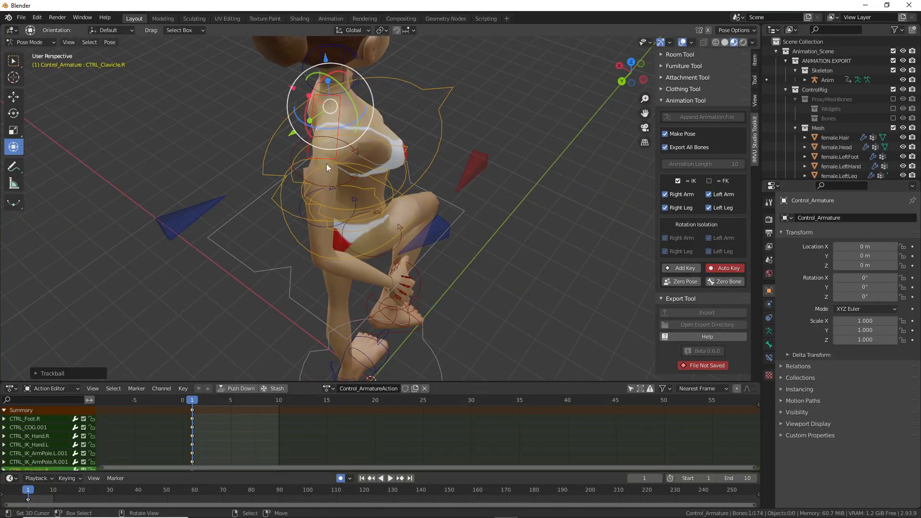
middle_drag(276, 328, 275, 266)
scroll(274, 266, down, 2)
right_drag(312, 290, 304, 287)
middle_drag(302, 286, 269, 217)
key(g)
click(290, 257)
key(g)
click(468, 242)
Step: Move the CTRL_IK_Hand.R control to a new position
click(344, 254)
middle_drag(347, 263, 333, 269)
key(g)
click(331, 272)
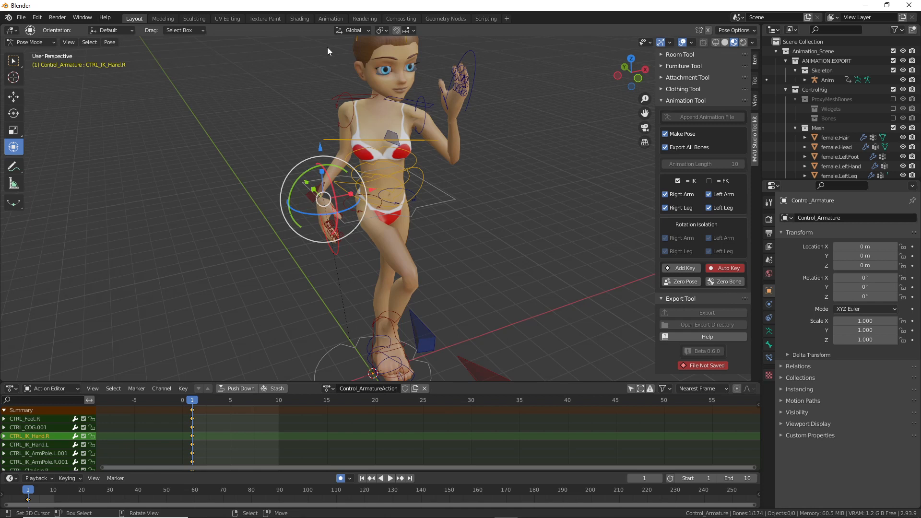
Step: Switch orientation to Local, rotate the right hand around its local axis, and shift it right
click(354, 30)
click(332, 70)
drag(315, 229, 328, 202)
middle_drag(328, 202, 406, 196)
key(g)
click(420, 192)
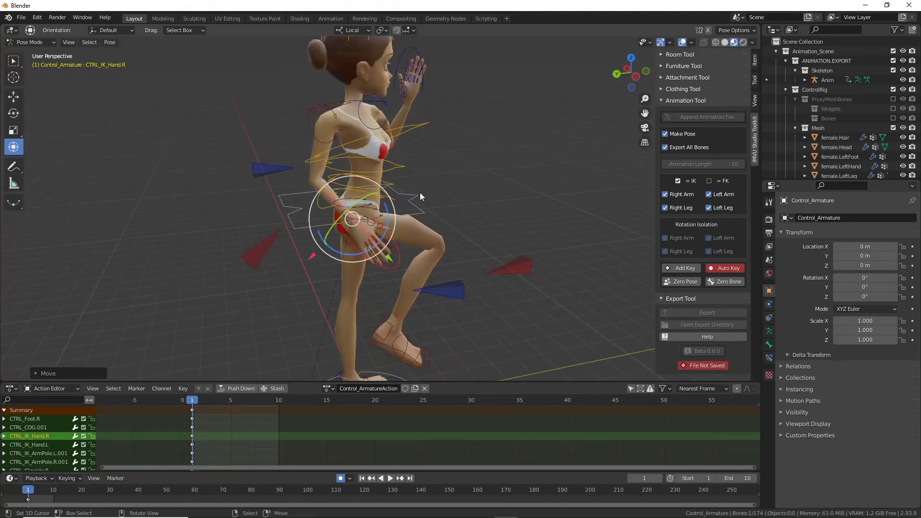
click(267, 257)
middle_drag(266, 257, 434, 229)
click(22, 18)
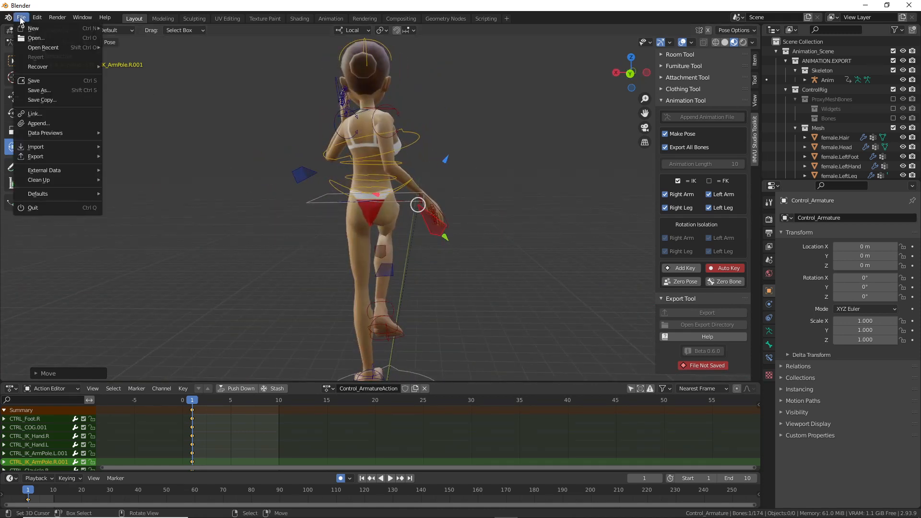
Step: Save the scene as 'live toolkit avatar right stomp.blend', adapting the right twist file name
click(45, 94)
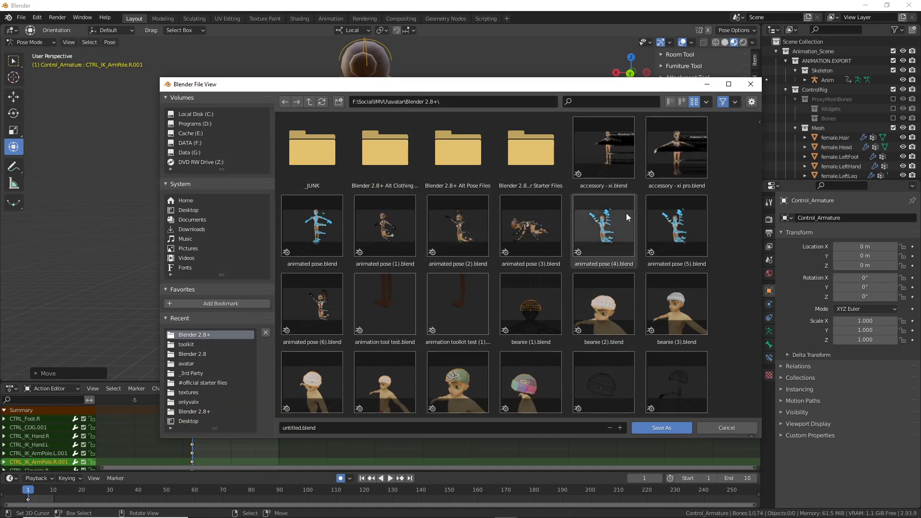
drag(759, 131, 760, 275)
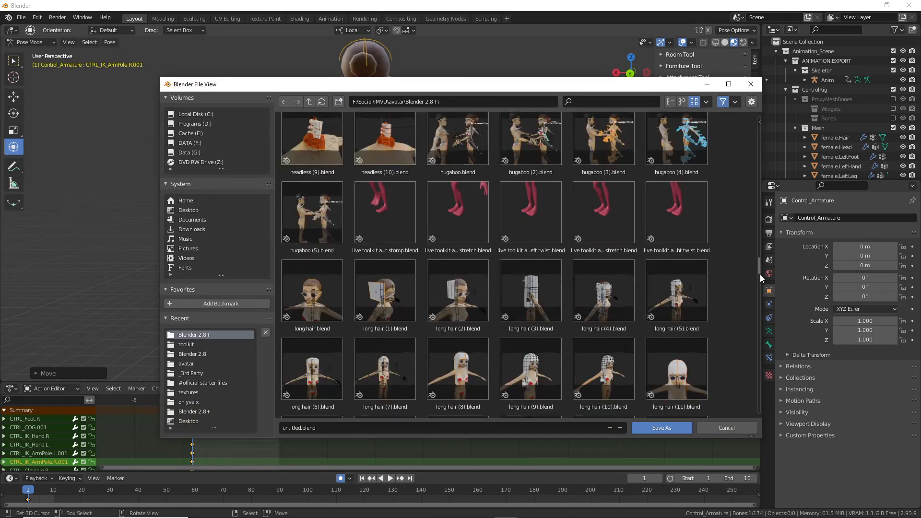
click(682, 208)
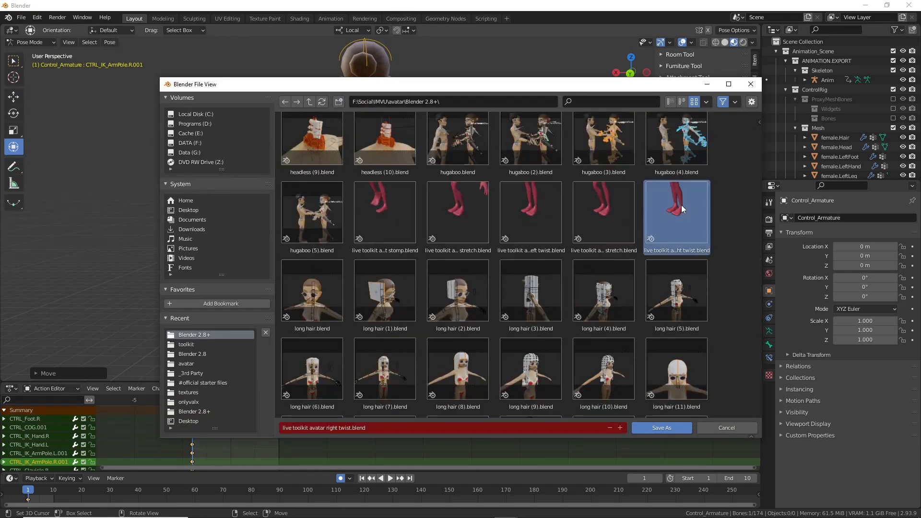
click(346, 432)
drag(327, 428, 395, 430)
text(r)
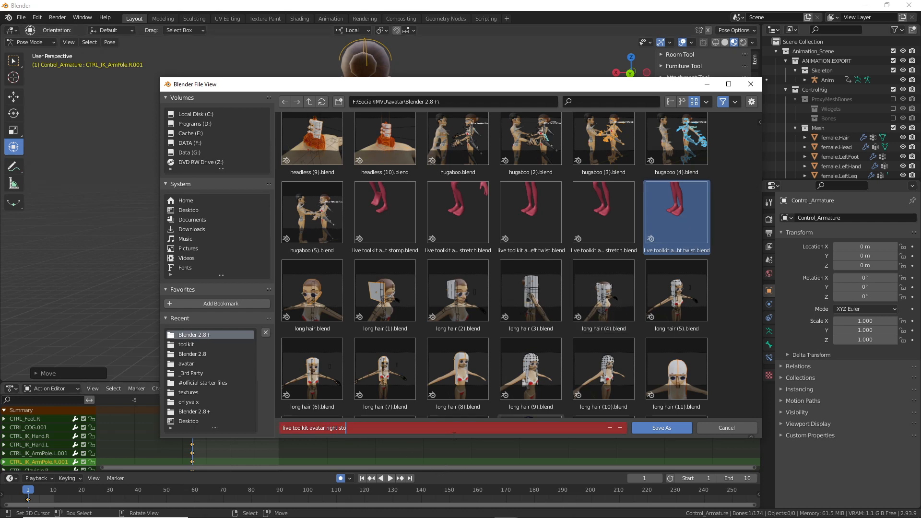
key(Return)
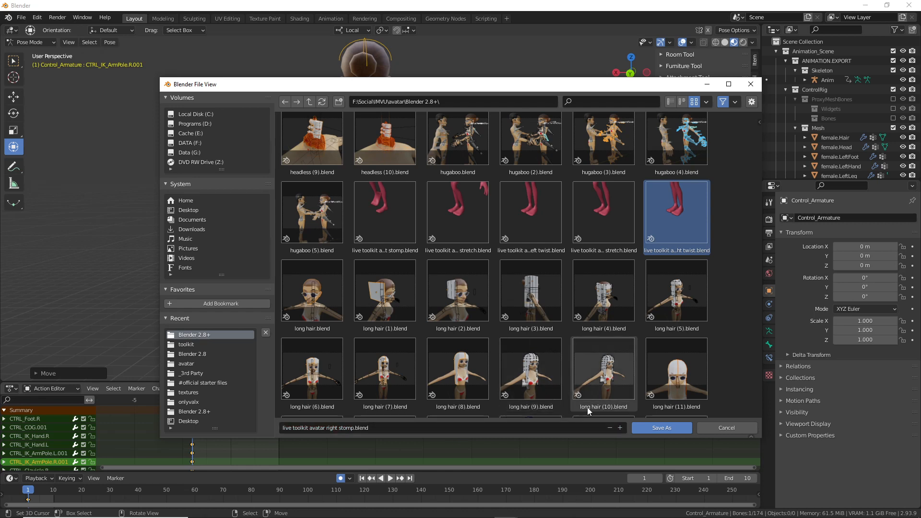
click(660, 428)
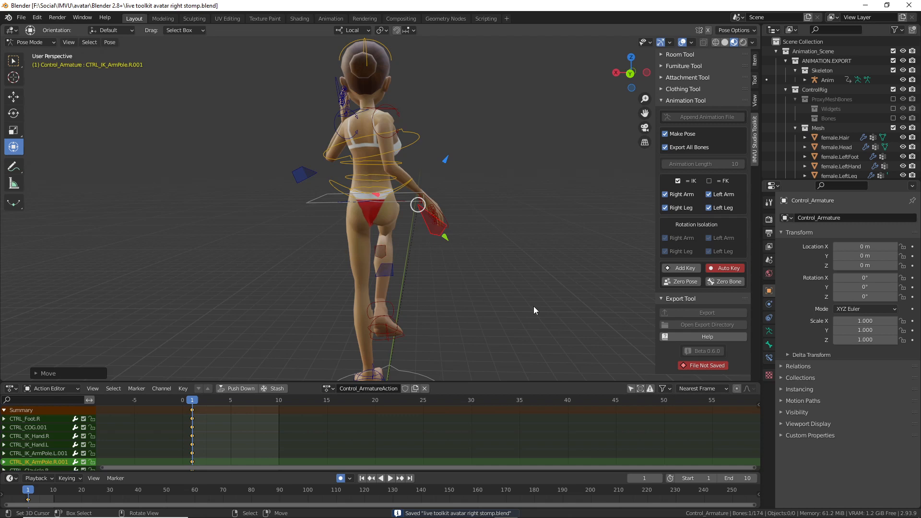
middle_drag(528, 299, 447, 255)
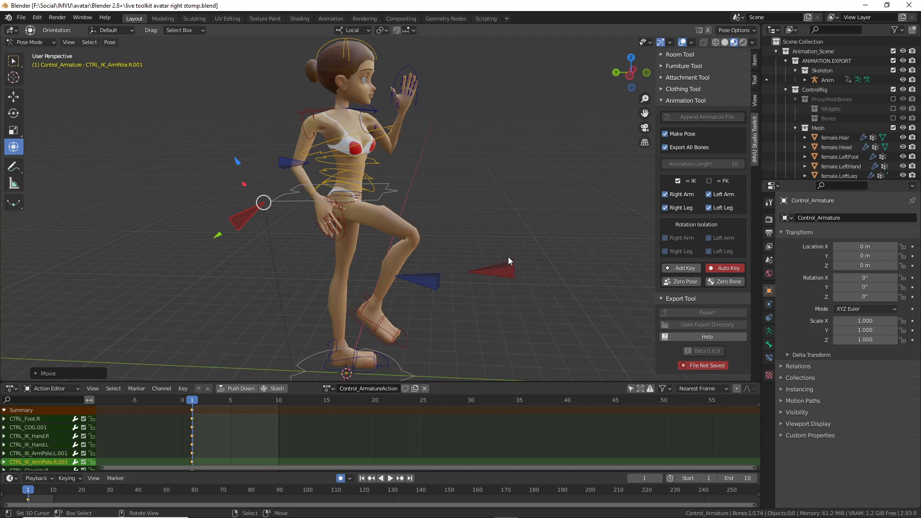
middle_drag(508, 255, 497, 254)
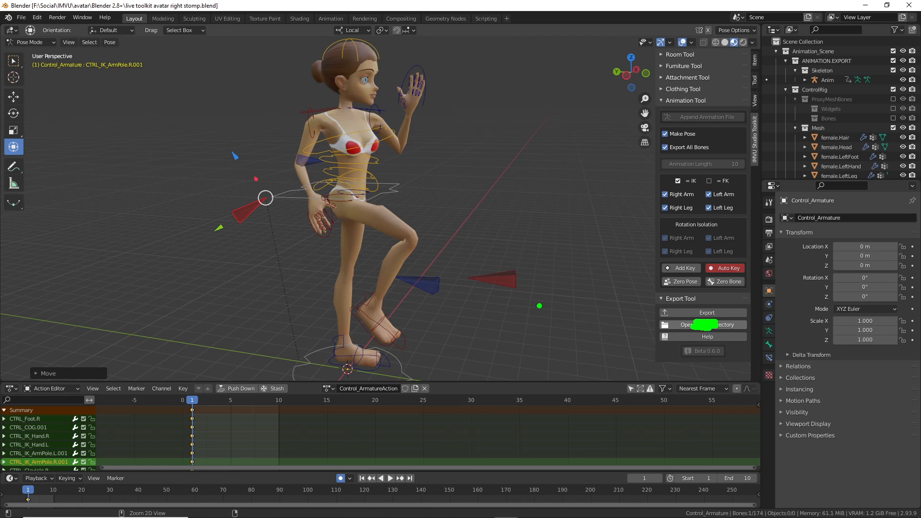
Step: Select CTRL_FemaleRoot and export the animation as 'live toolkit avatar right stomp'
click(400, 356)
middle_drag(467, 345, 473, 321)
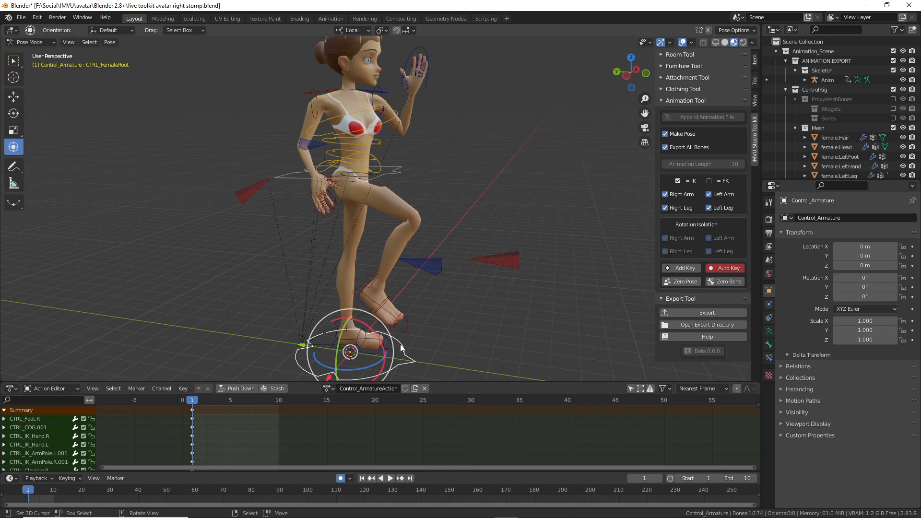
click(705, 313)
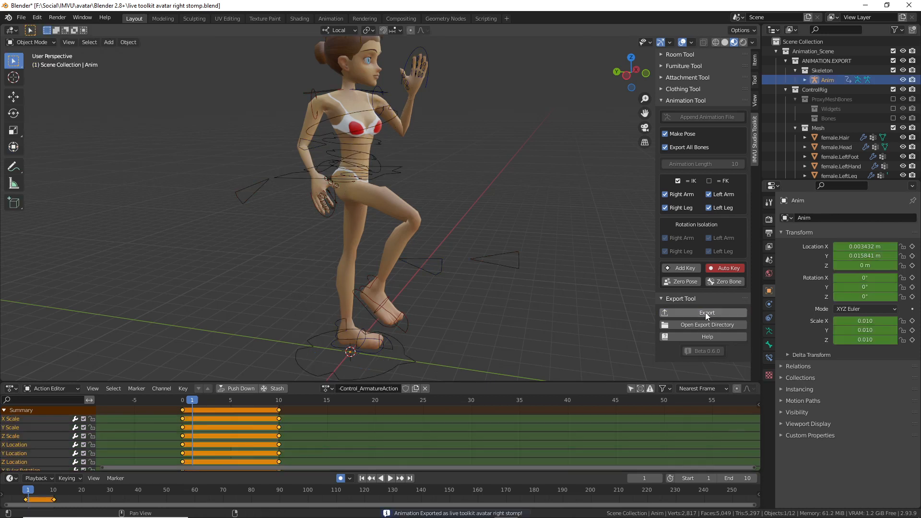
Step: Reopen the saved right stomp file from Open Recent without saving changes
click(22, 18)
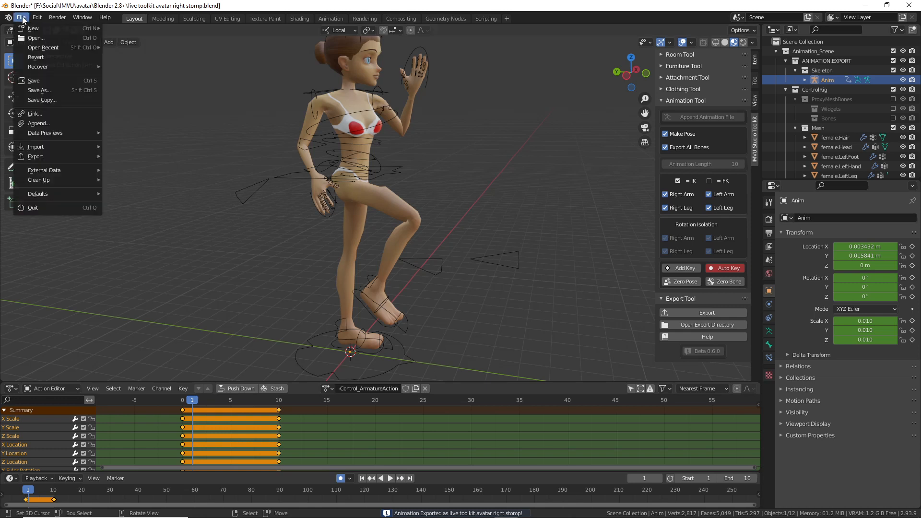
mouse_move(35, 48)
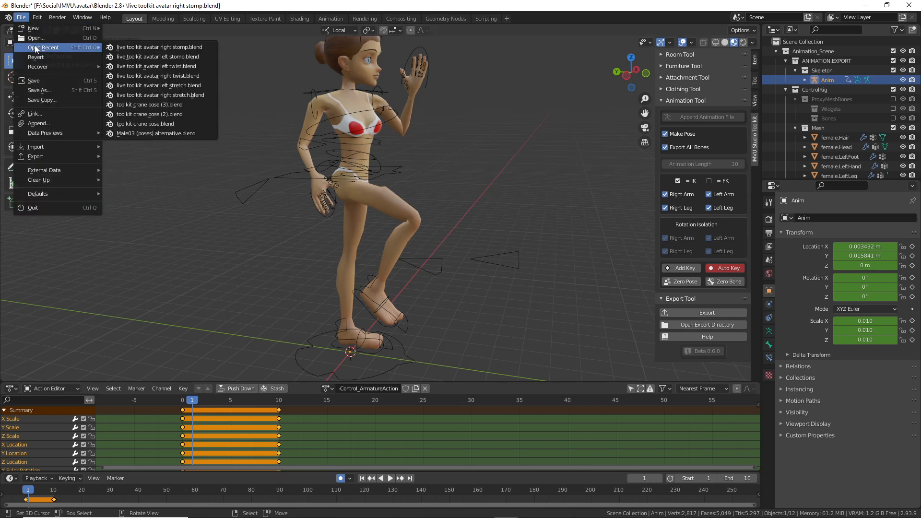
click(167, 48)
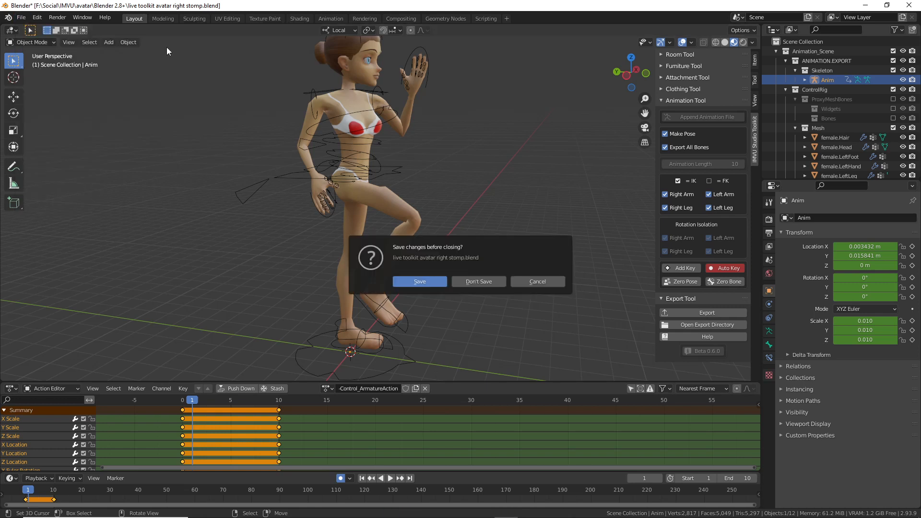
click(482, 282)
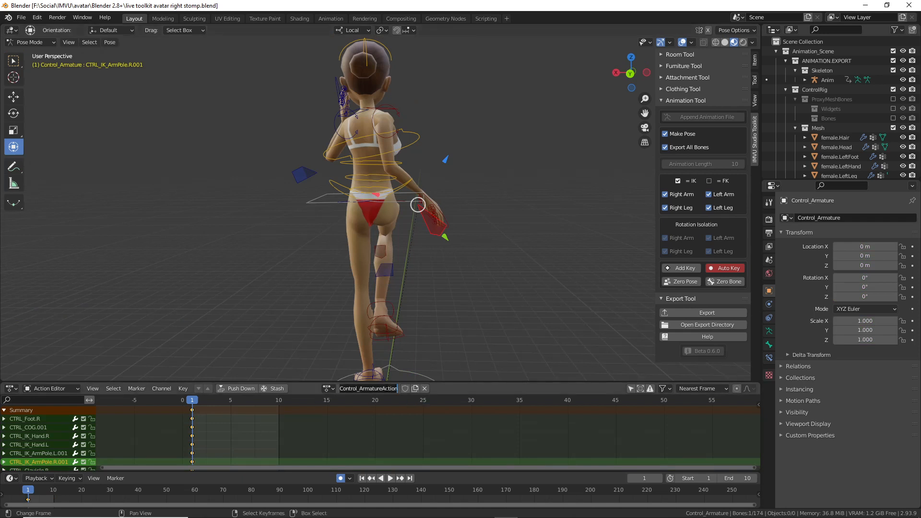
Step: Name the action 'right stomp'
text(right stomp)
key(Return)
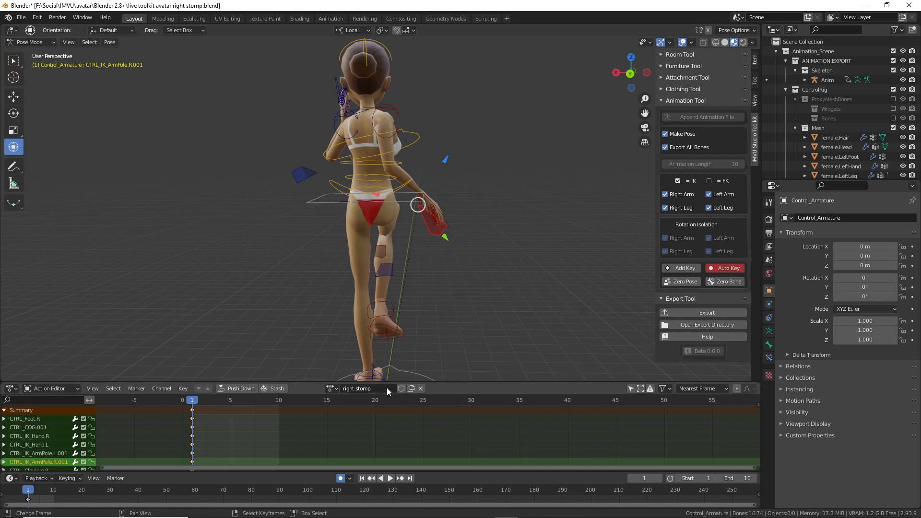
middle_drag(389, 313, 239, 310)
Step: Save the file and re-export the baked right stomp animation
click(21, 18)
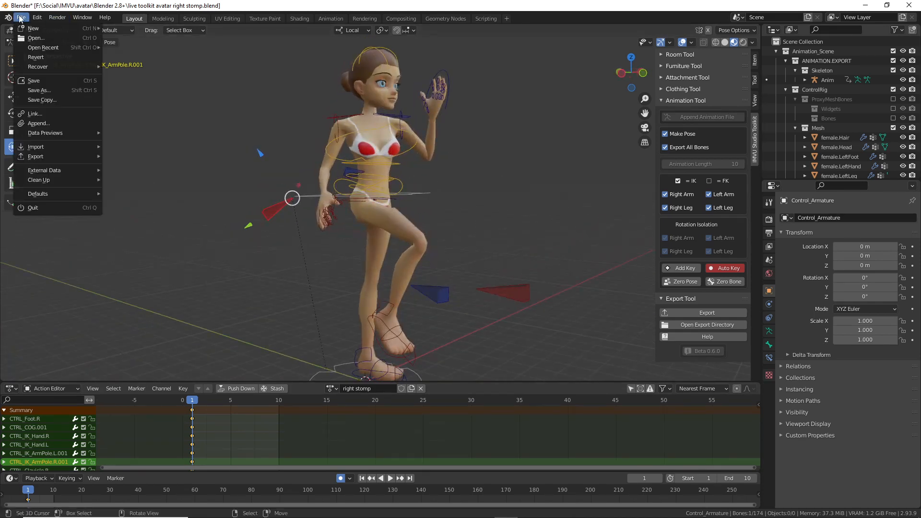
click(38, 81)
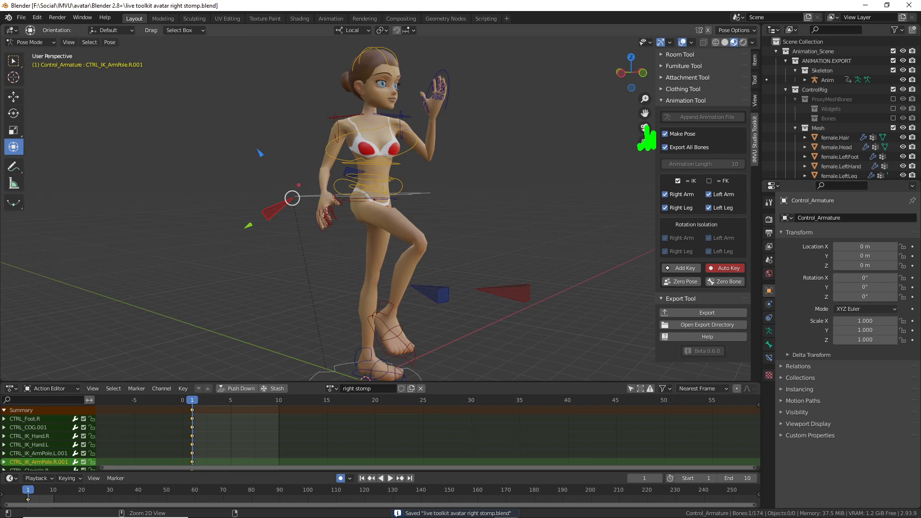
click(704, 313)
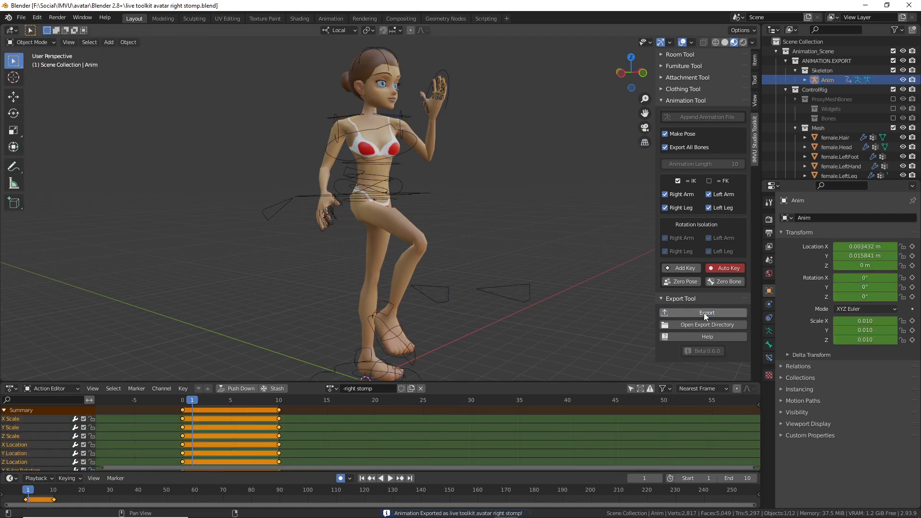
middle_drag(581, 273, 451, 269)
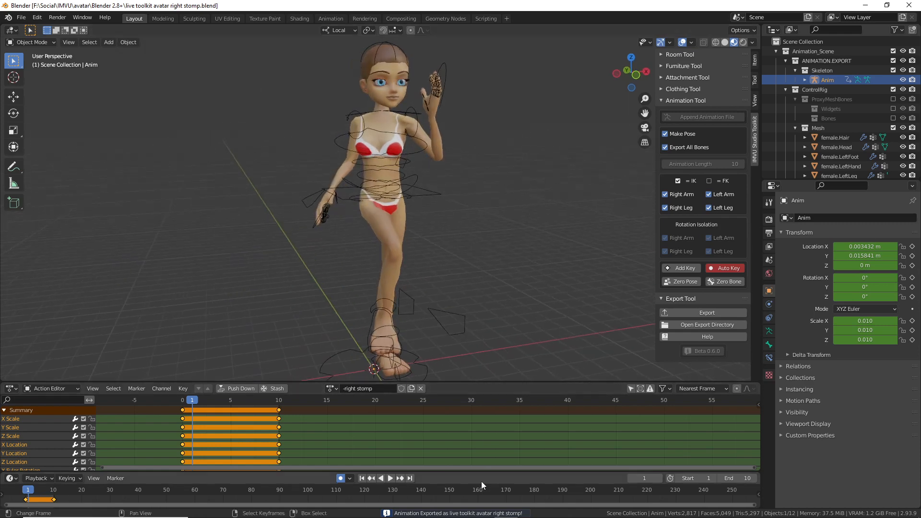
Step: In IMVU Studio, open 'live toolkit avatar right stomp.fbx' for FBX import
click(576, 509)
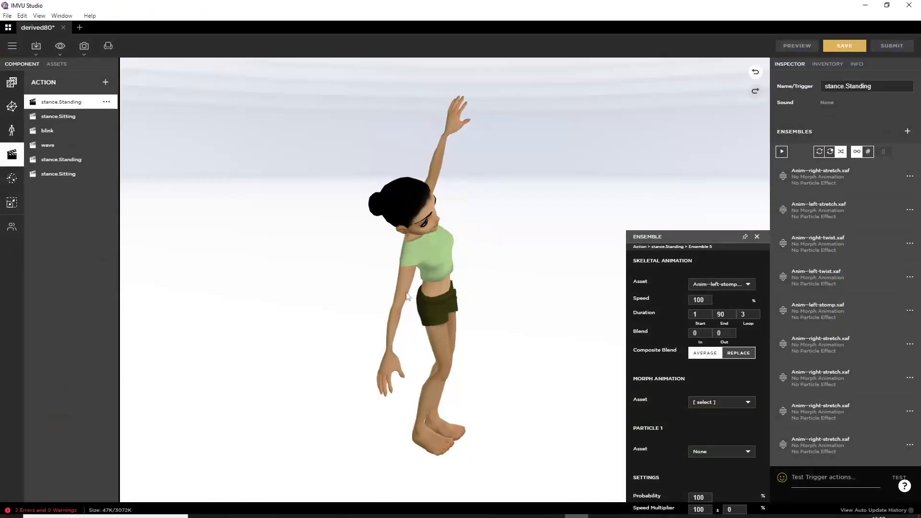
click(36, 48)
click(44, 85)
scroll(384, 286, down, 12)
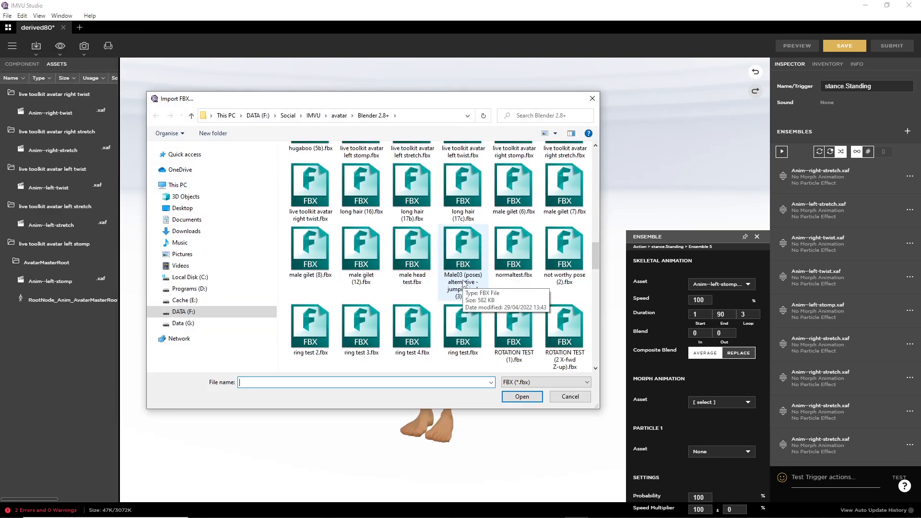
scroll(465, 283, up, 2)
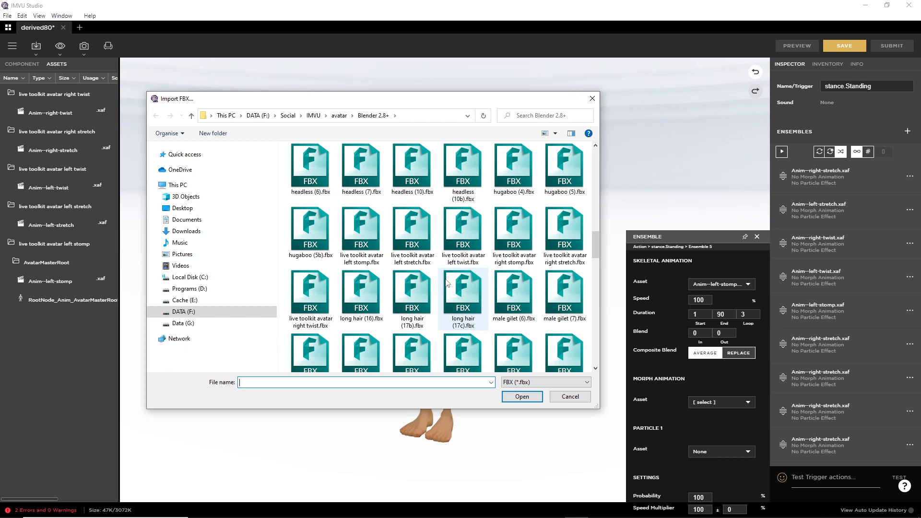
click(502, 233)
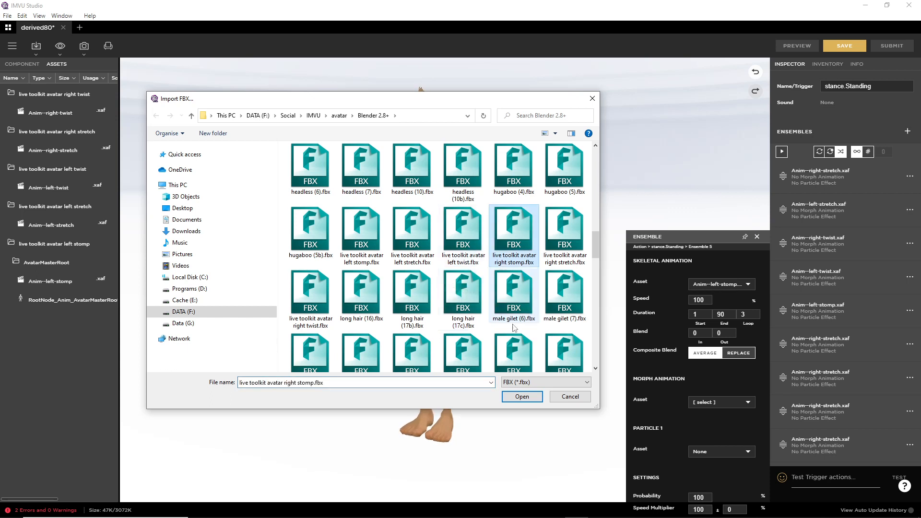
click(522, 397)
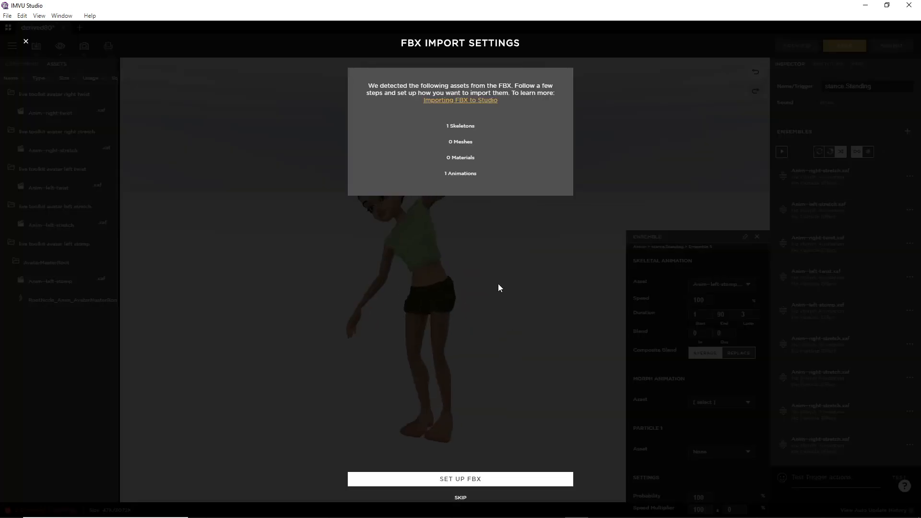
Step: Step through the FBX setup, skeleton and animation pages to review, and import the assets
click(458, 480)
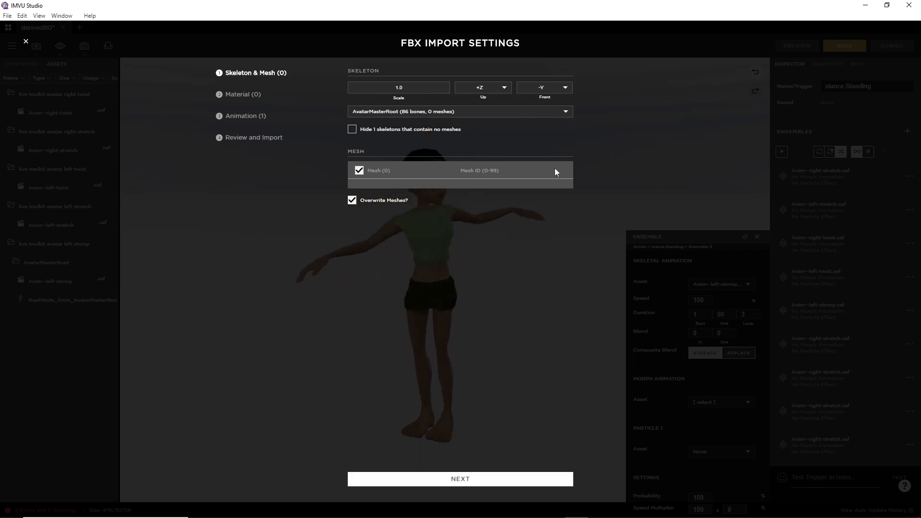
click(459, 480)
click(458, 480)
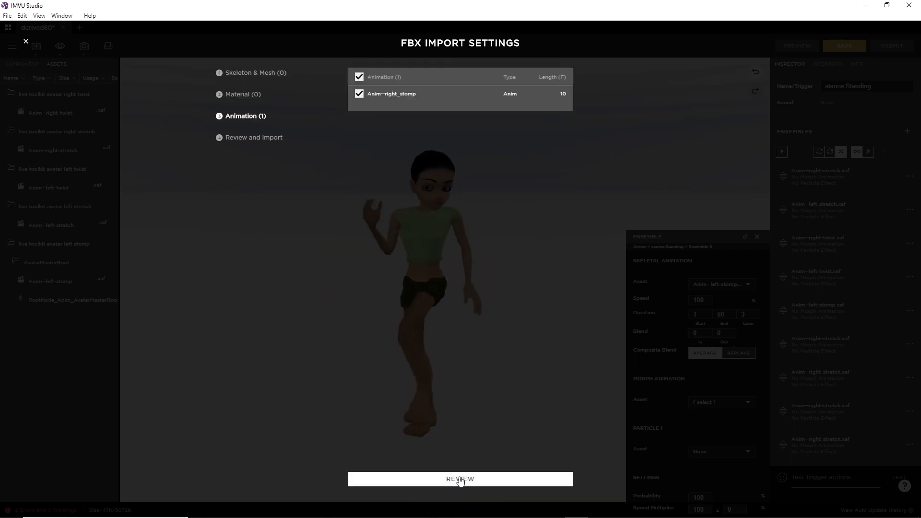
click(460, 480)
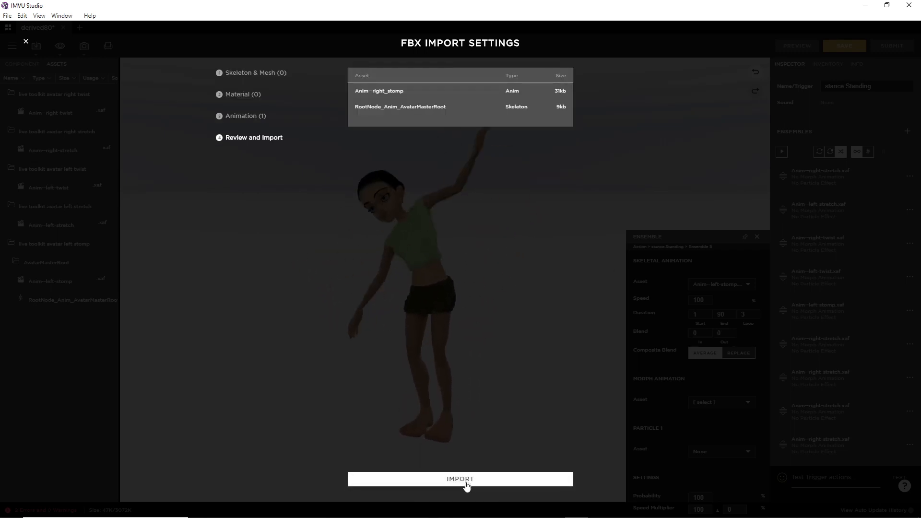
click(461, 480)
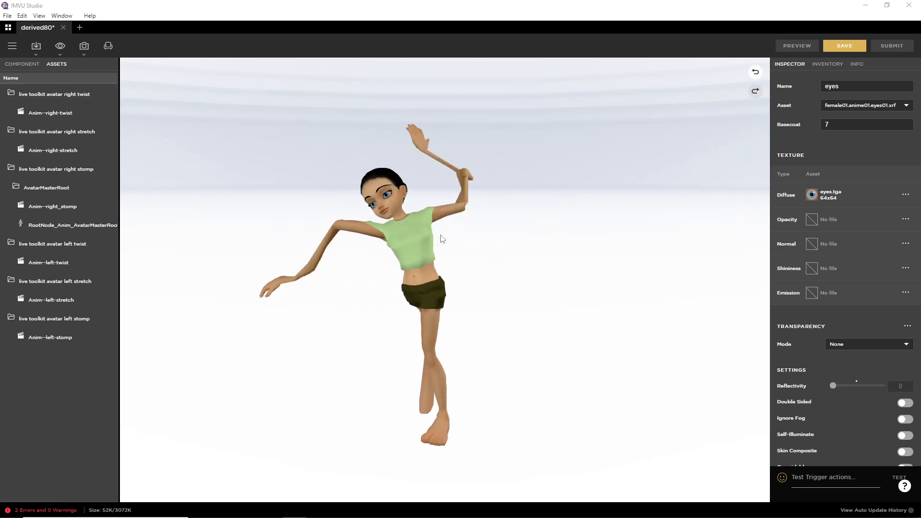
Step: Set the avatar's Skeleton component back to Female04_Anime01, then show the actions list
click(22, 65)
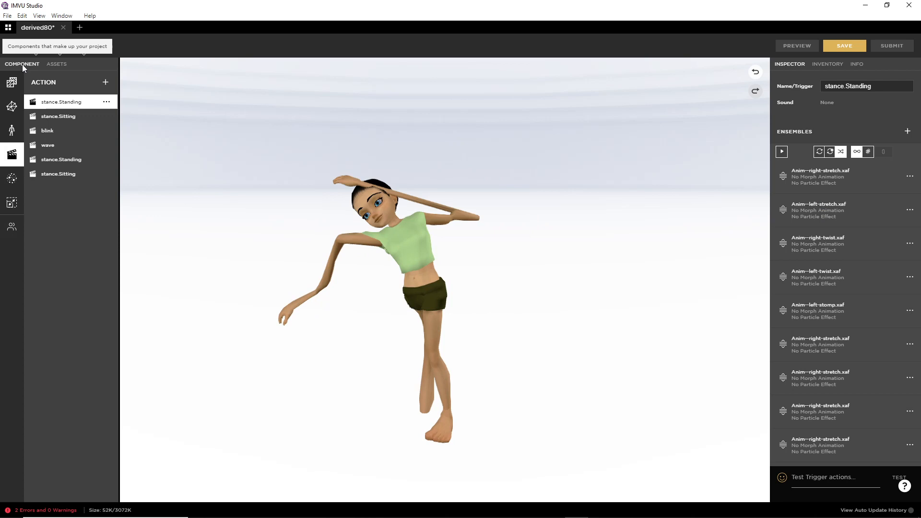
click(11, 129)
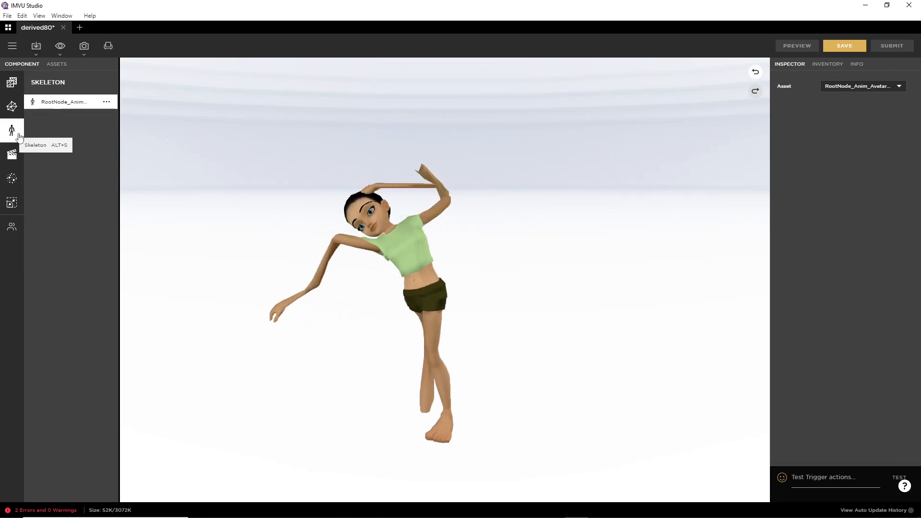
click(848, 87)
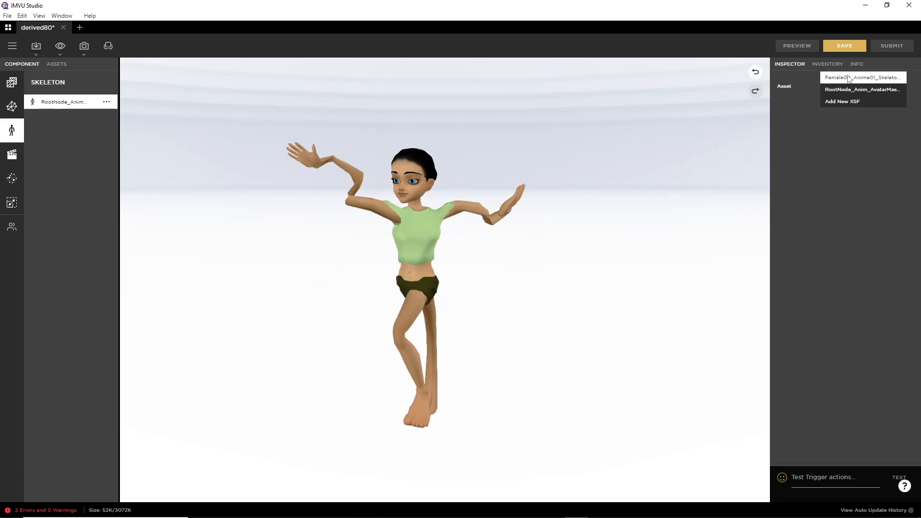
click(850, 78)
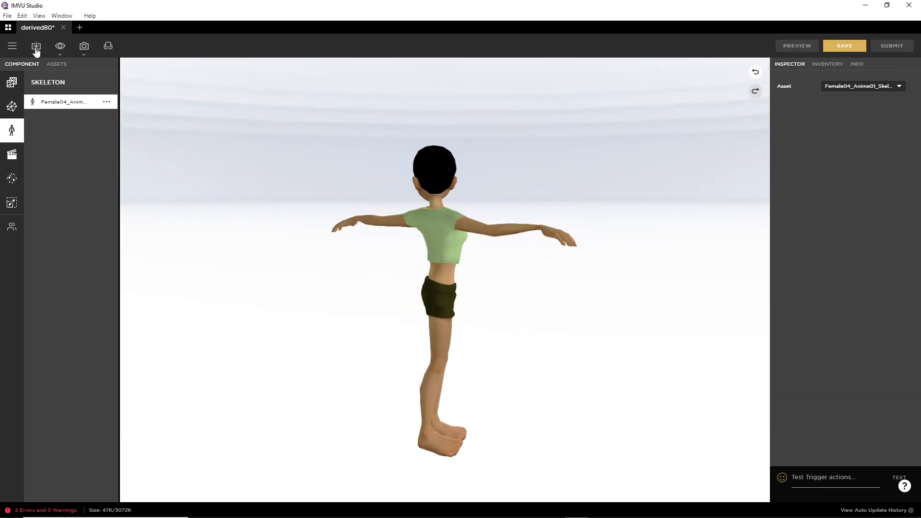
click(13, 156)
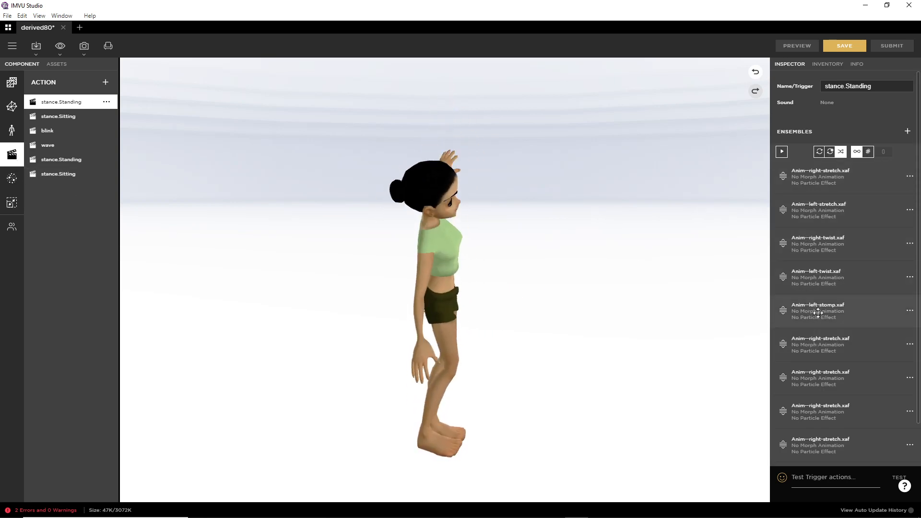
Step: Edit the sixth stance.Standing ensemble to play Anim--right_stomp.xaf with REPLACE composite blending
click(910, 344)
click(872, 354)
click(722, 284)
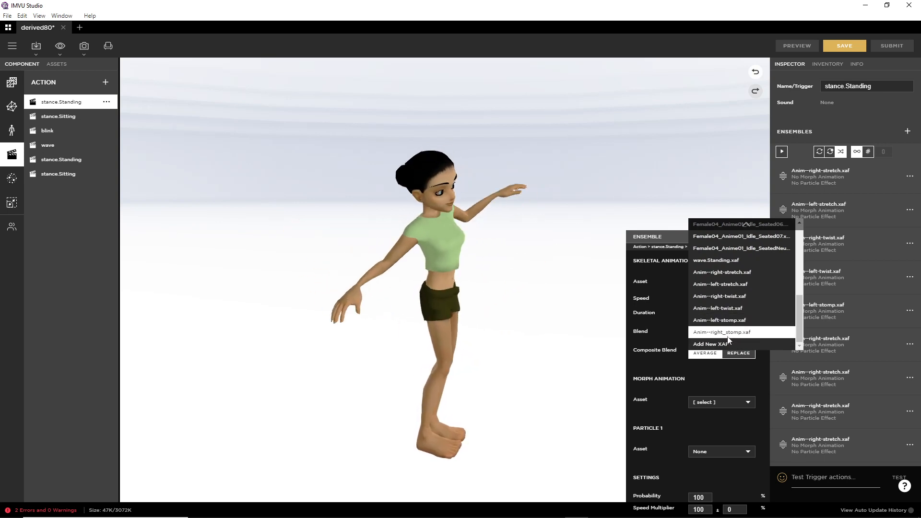
drag(712, 339, 757, 339)
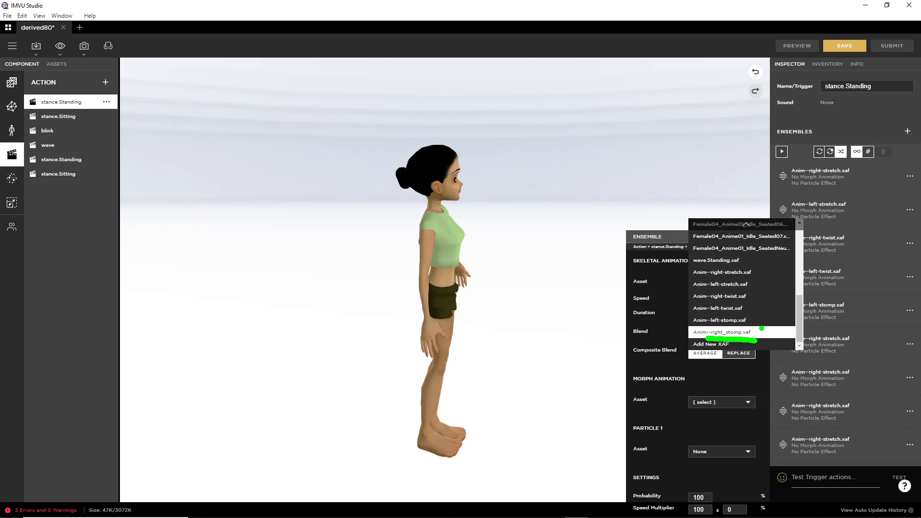
drag(524, 336, 586, 336)
drag(590, 292, 626, 311)
mouse_move(460, 298)
mouse_down()
mouse_move(501, 291)
mouse_move(524, 305)
mouse_up()
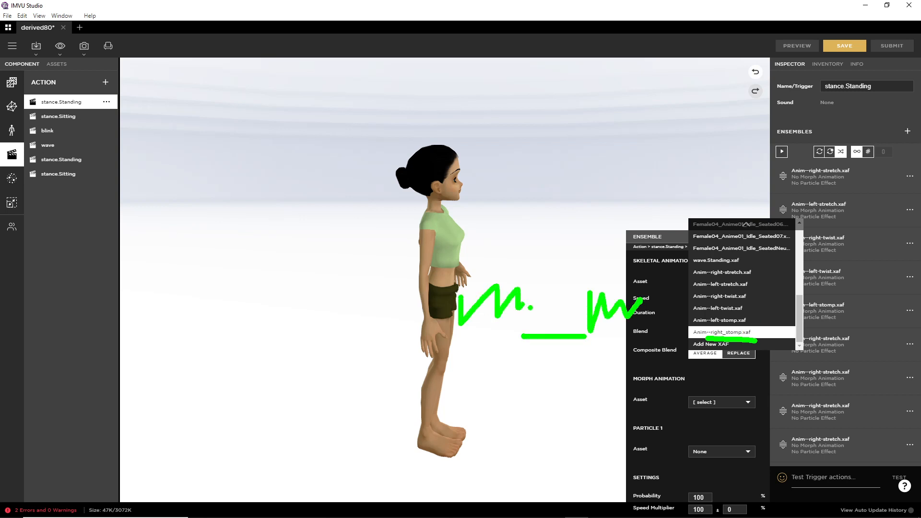
drag(492, 262, 523, 281)
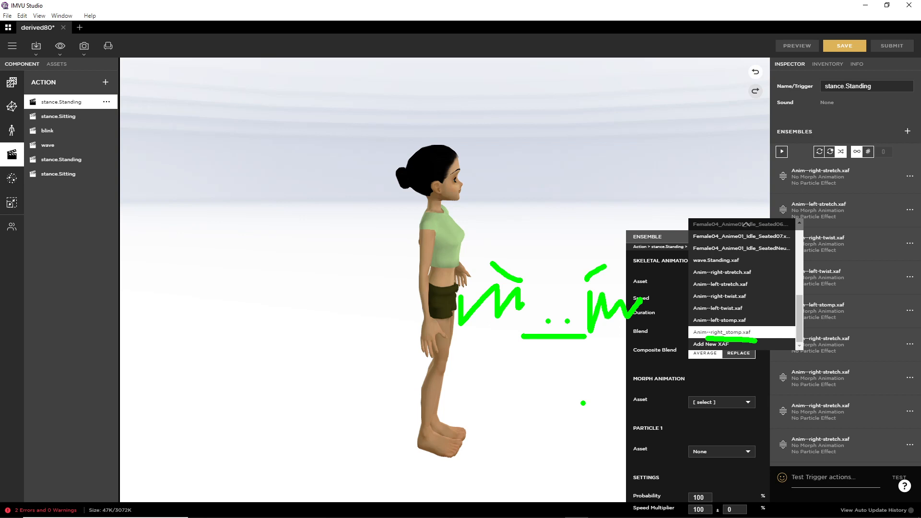
key(Escape)
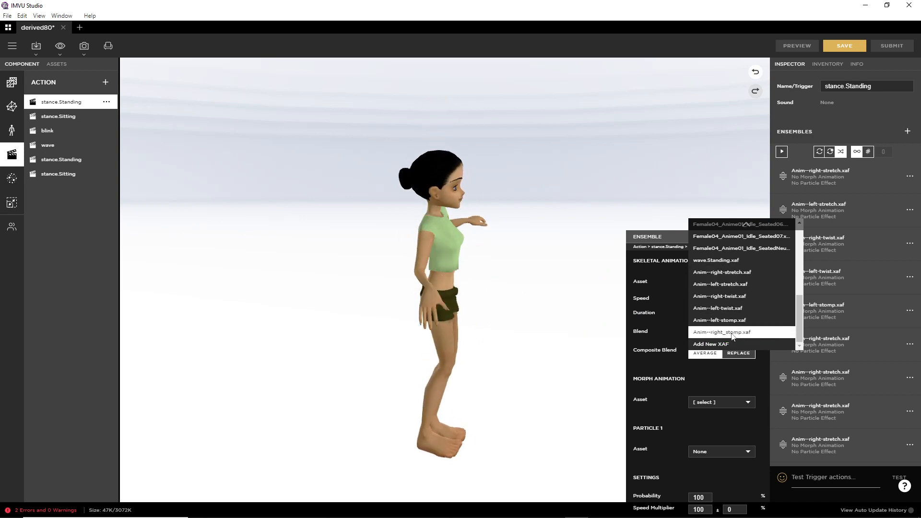
click(733, 332)
click(736, 353)
Step: Preview the avatar playing the new right stomp ensemble
click(799, 45)
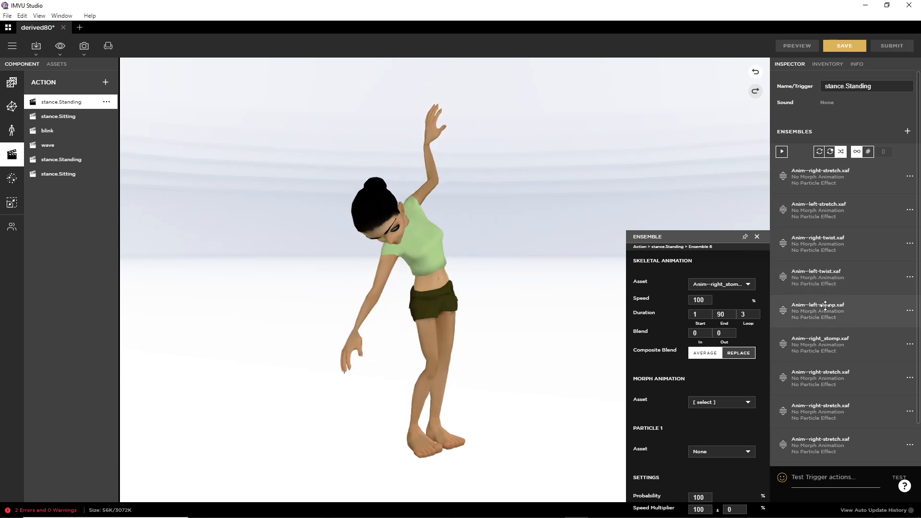
scroll(827, 336, down, 1)
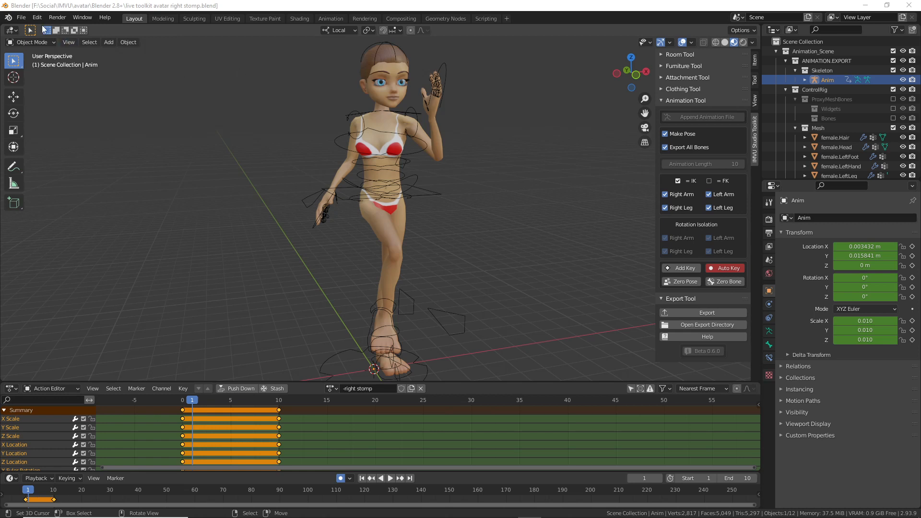
Step: Start a new General blank file
click(22, 17)
mouse_move(31, 32)
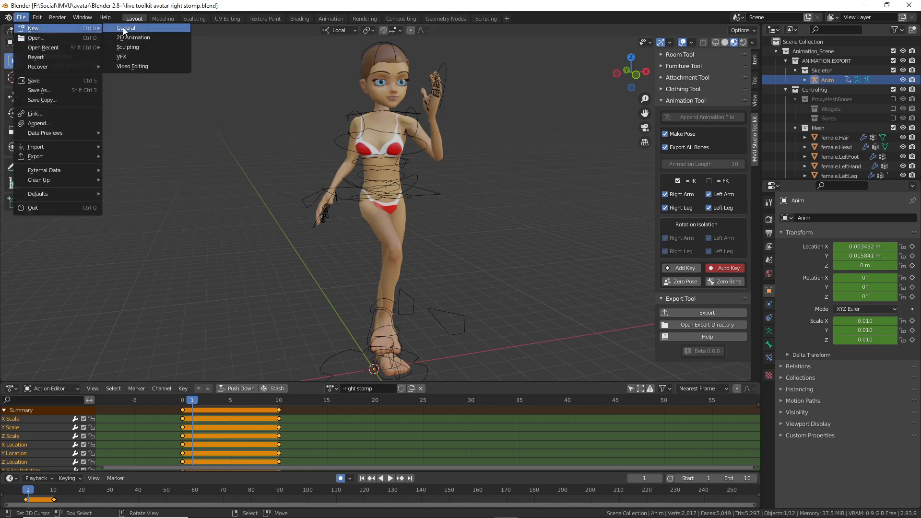
click(126, 28)
Step: Append the IMVU avatar rig using Append Animation File in the toolkit's Animation Tool
key(n)
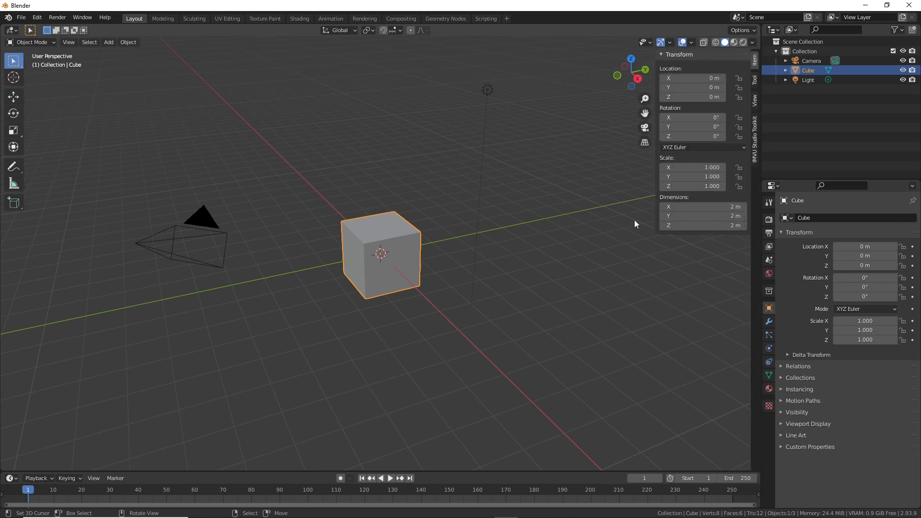
click(756, 136)
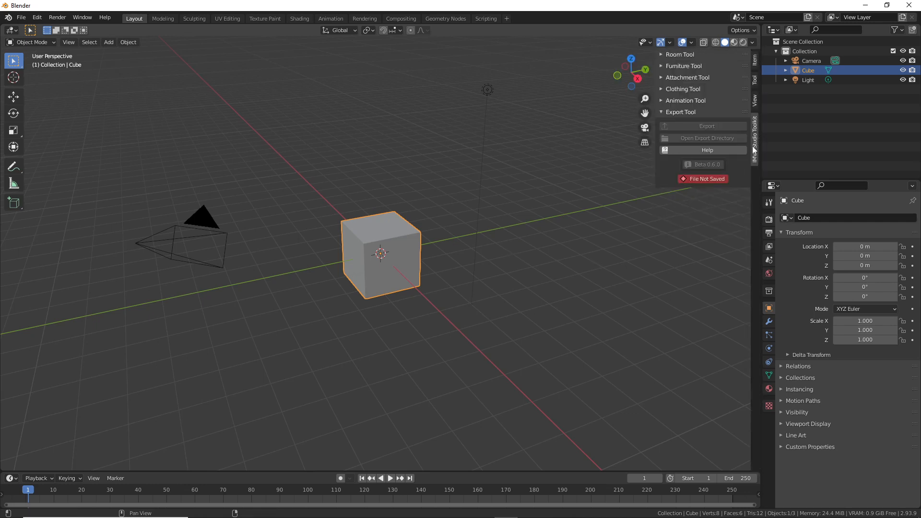
click(663, 100)
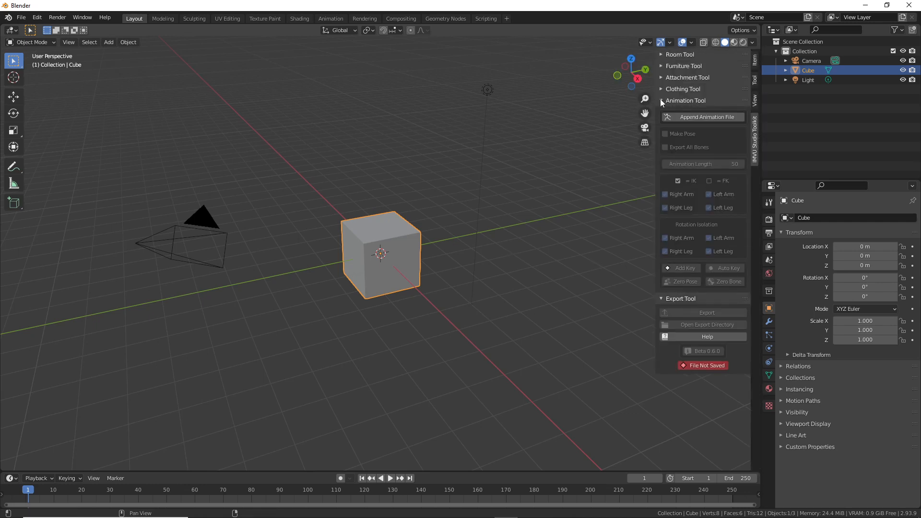
click(703, 117)
shift+middle_drag(387, 192, 393, 290)
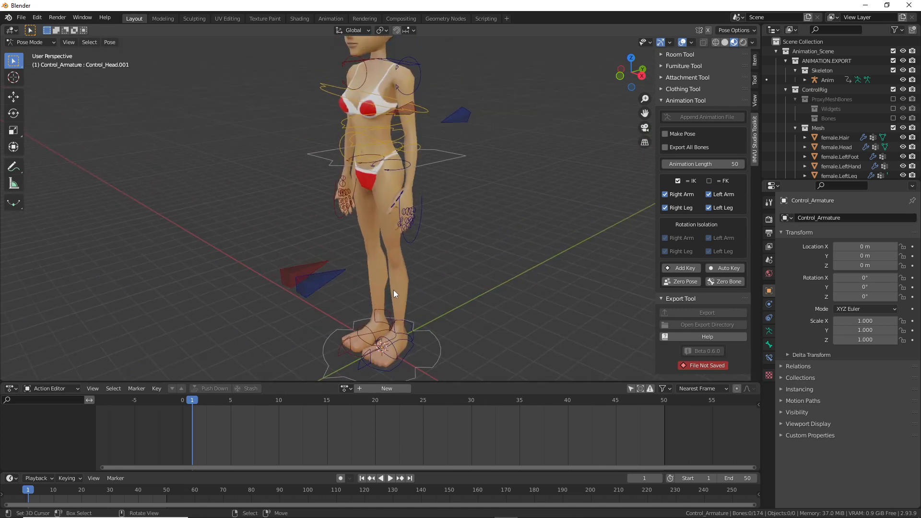
Step: Turn on Auto Key in the IMVU Studio Toolkit's Animation Tool
middle_drag(393, 289, 391, 215)
click(721, 267)
click(672, 134)
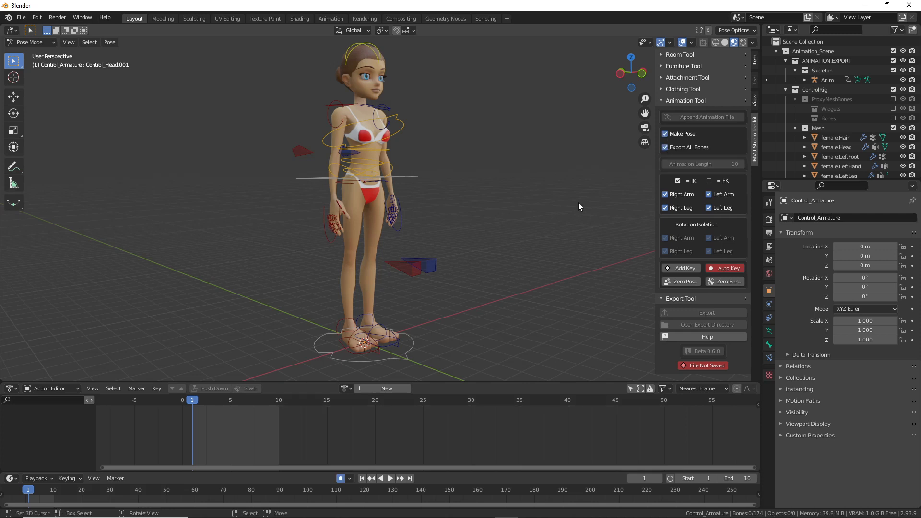
Step: Lower the COG control into a crouch with the Transform tool, then undo it
click(383, 180)
middle_drag(383, 181, 417, 184)
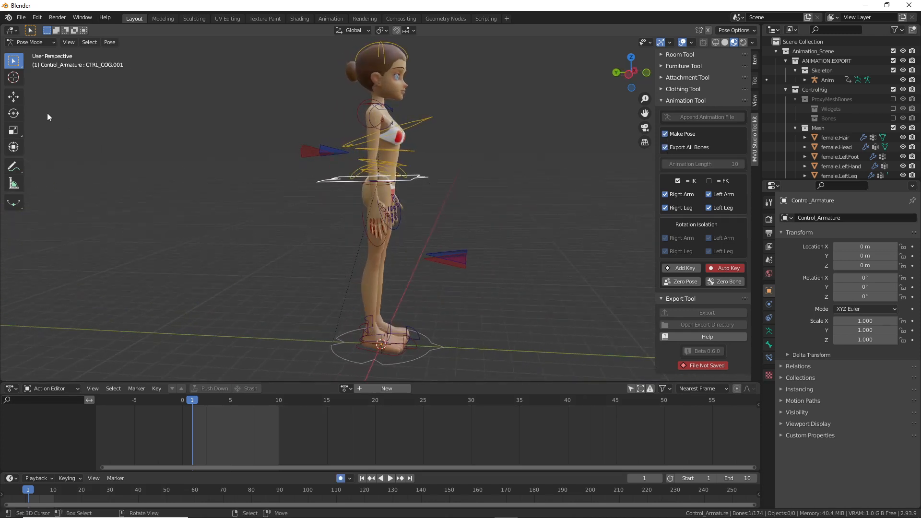
click(13, 147)
drag(379, 127, 377, 207)
middle_drag(377, 208, 329, 238)
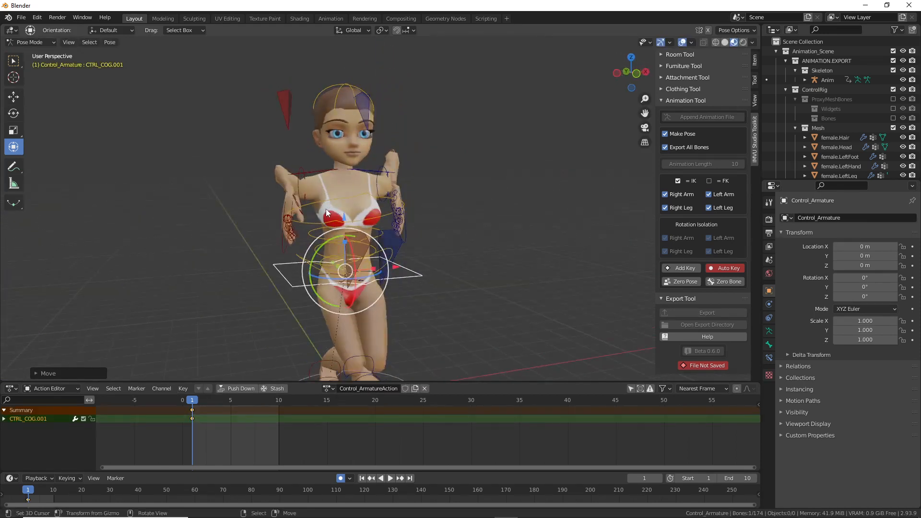
key(ctrl+z)
Step: Try lowering the hips into a crouch again, then undo back to the standing pose
middle_drag(330, 203, 371, 184)
drag(370, 184, 347, 226)
key(Escape)
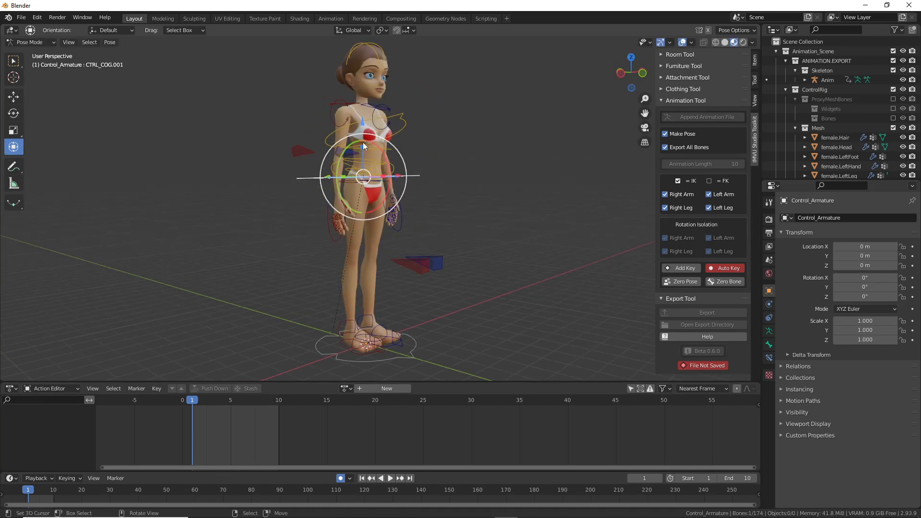
drag(363, 125, 356, 160)
key(ctrl+z)
middle_drag(379, 209, 320, 222)
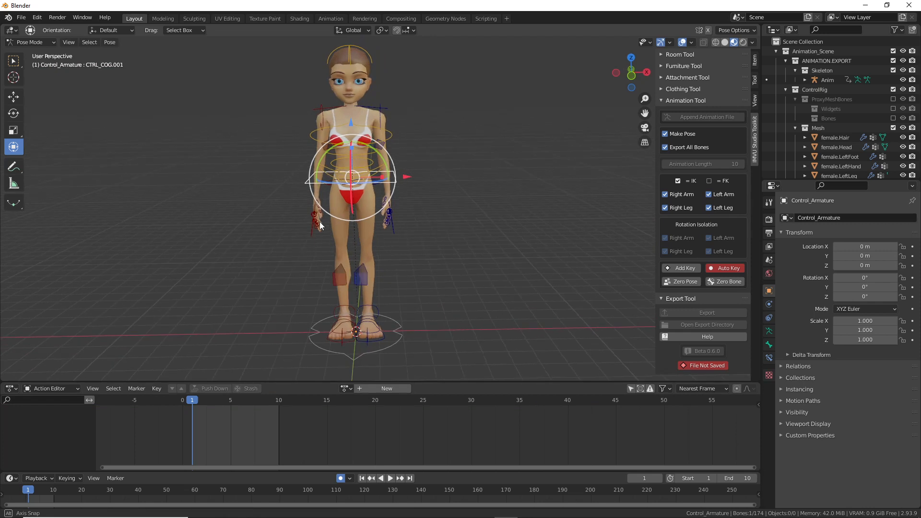
middle_drag(320, 222, 320, 221)
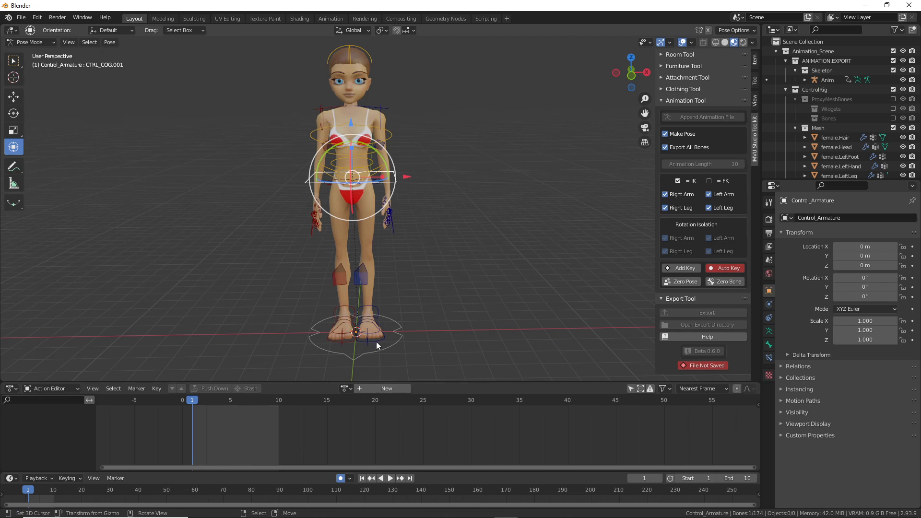
middle_drag(355, 318, 361, 316)
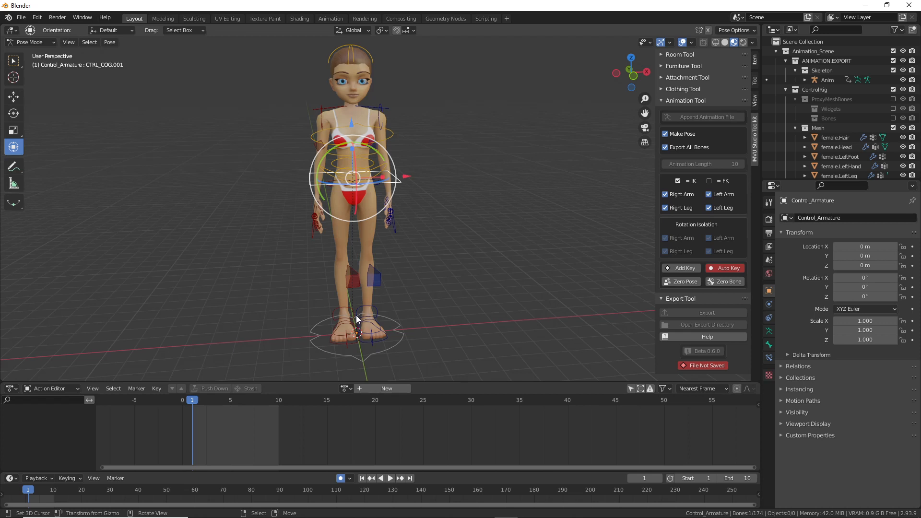
middle_drag(338, 314, 384, 336)
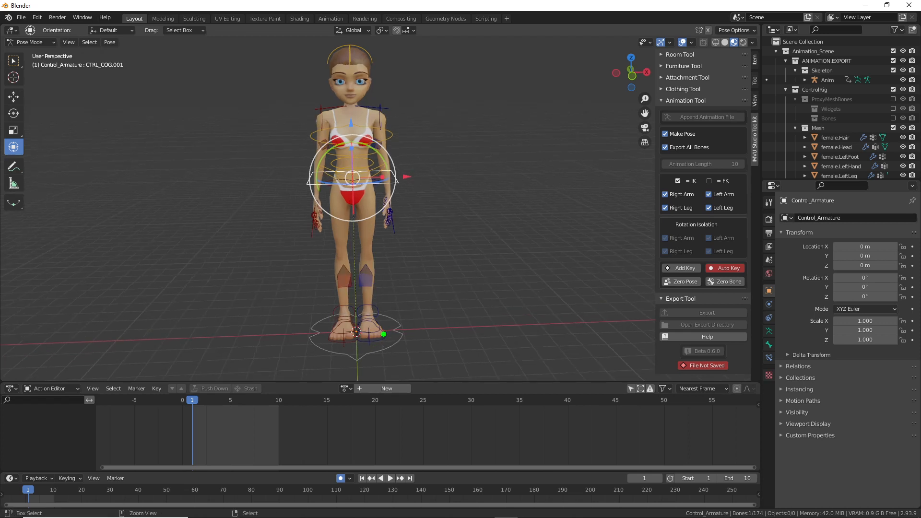
Step: Widen the stance by sliding CTRL_Foot.L and CTRL_Foot.R outward along X
key(Escape)
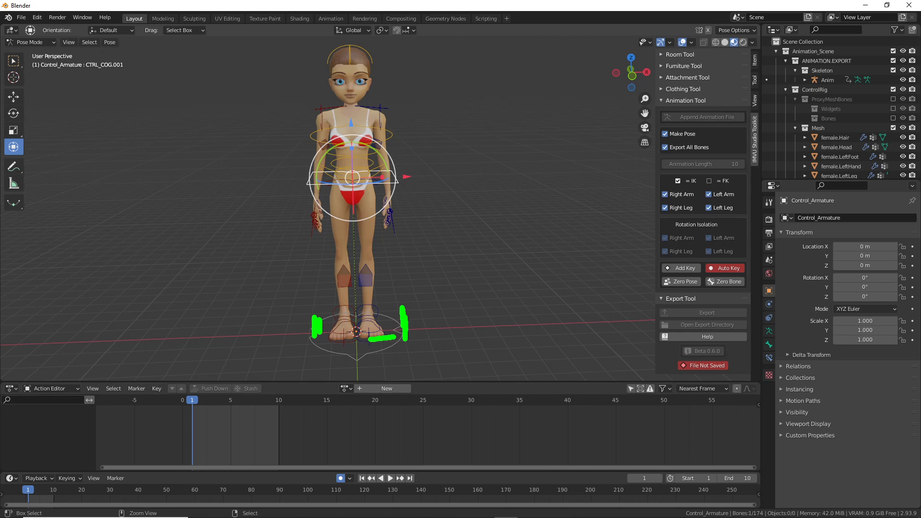
click(384, 341)
scroll(394, 336, up, 4)
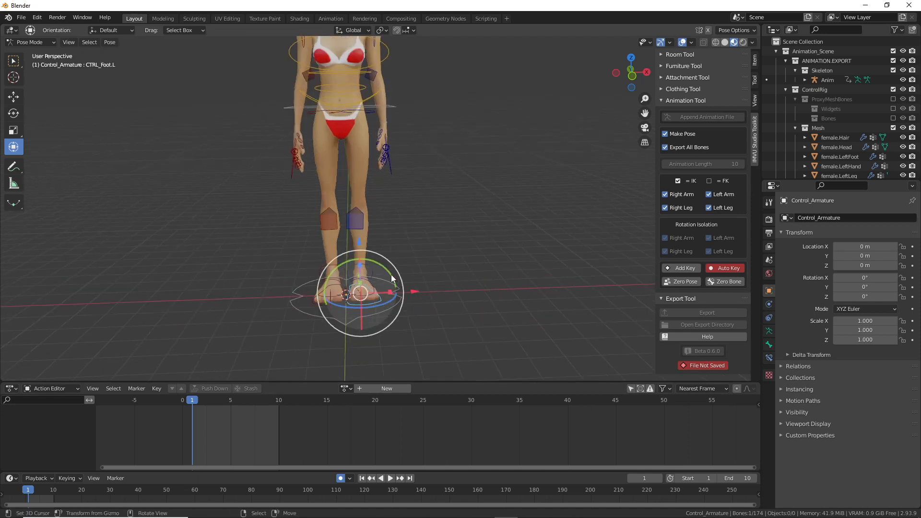
drag(413, 324, 434, 326)
click(307, 346)
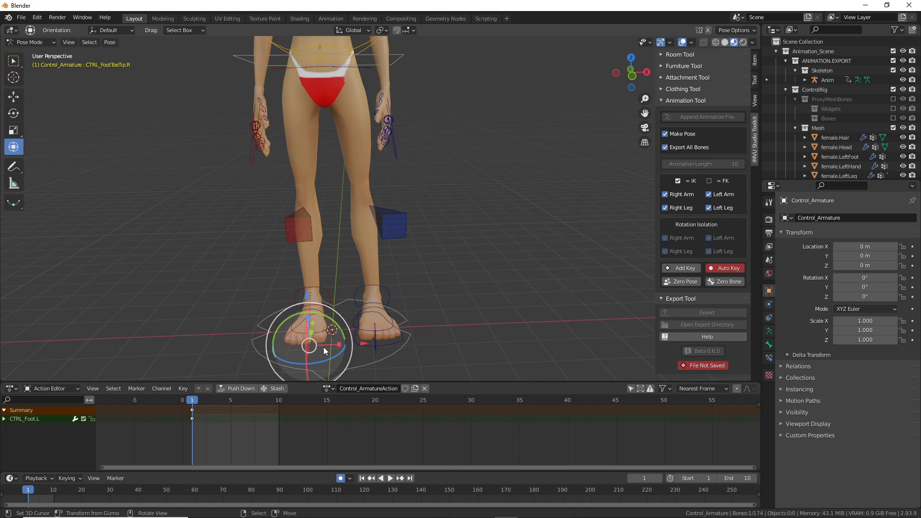
drag(367, 330, 333, 329)
scroll(416, 269, down, 2)
right_click(393, 305)
drag(428, 290, 432, 290)
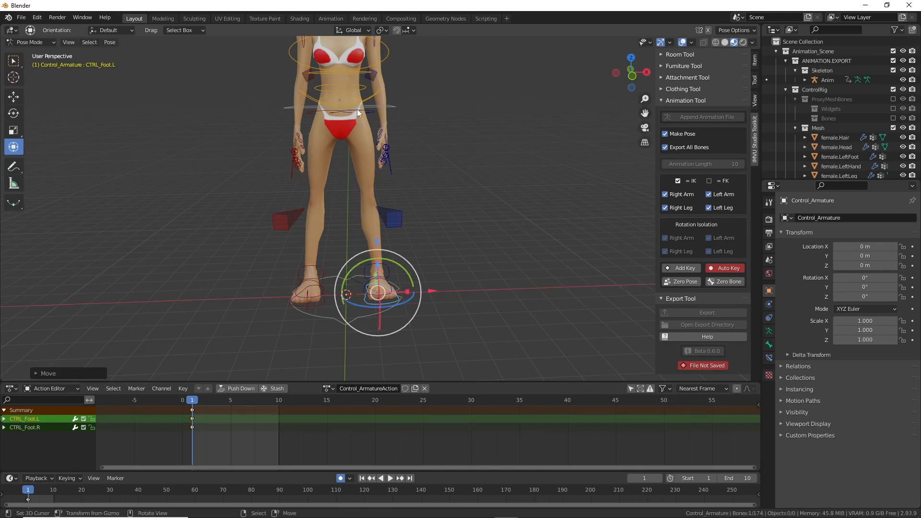
Step: Lower CTRL_COG.001 into a crouch and swing the right knee pole inward
right_click(359, 112)
middle_drag(363, 131, 422, 133)
drag(344, 85, 345, 142)
middle_drag(346, 142, 305, 212)
right_click(294, 205)
drag(304, 212, 325, 221)
Step: Move the left knee pole down and outward and reposition the right hand control
right_drag(390, 189, 381, 209)
click(381, 209)
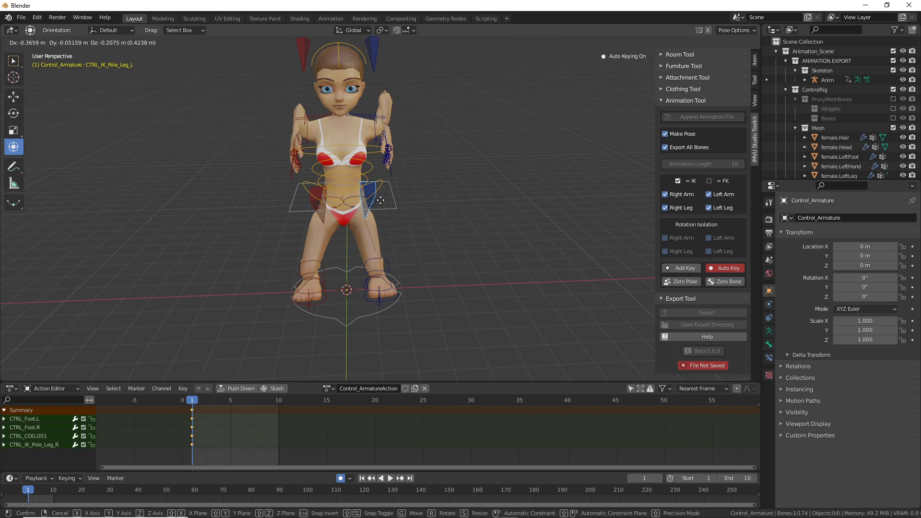
middle_drag(381, 209, 419, 204)
click(309, 180)
middle_drag(309, 181, 355, 202)
key(g)
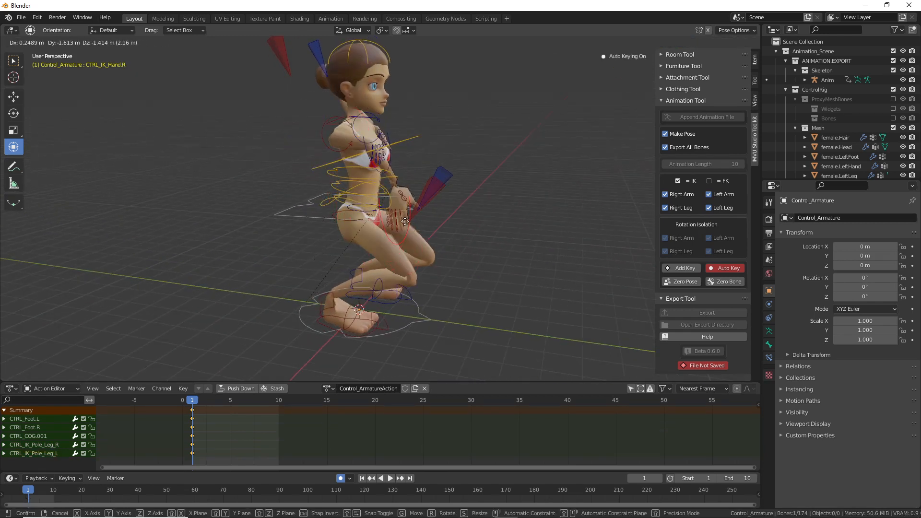
click(392, 247)
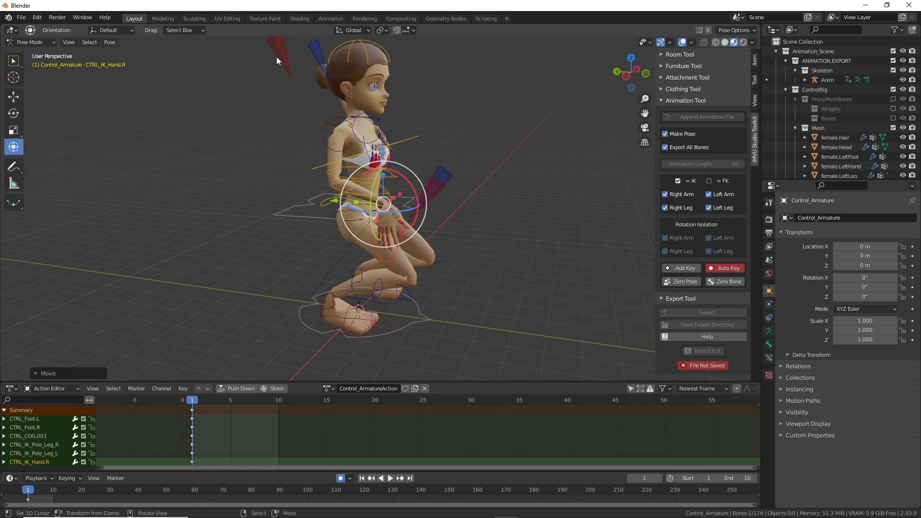
Step: Move the arm pole controls vertically along Z, left and downward
click(314, 71)
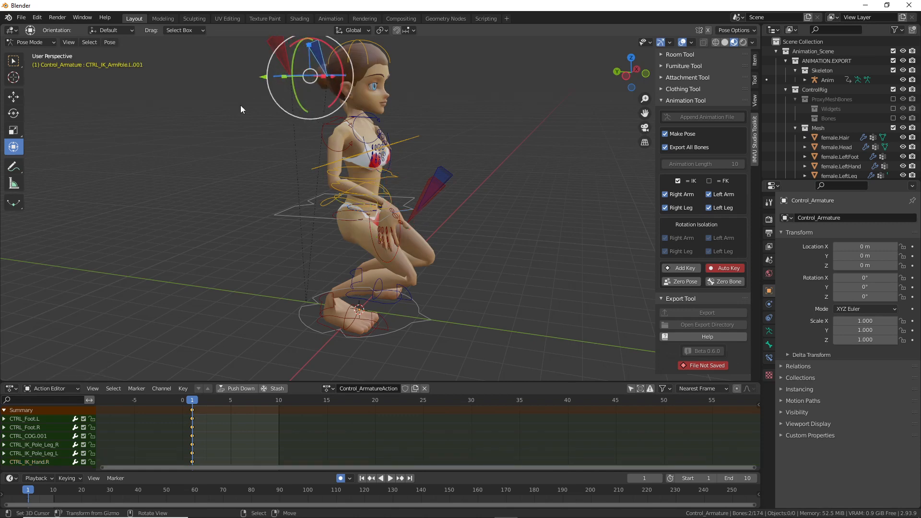
middle_drag(272, 103, 329, 128)
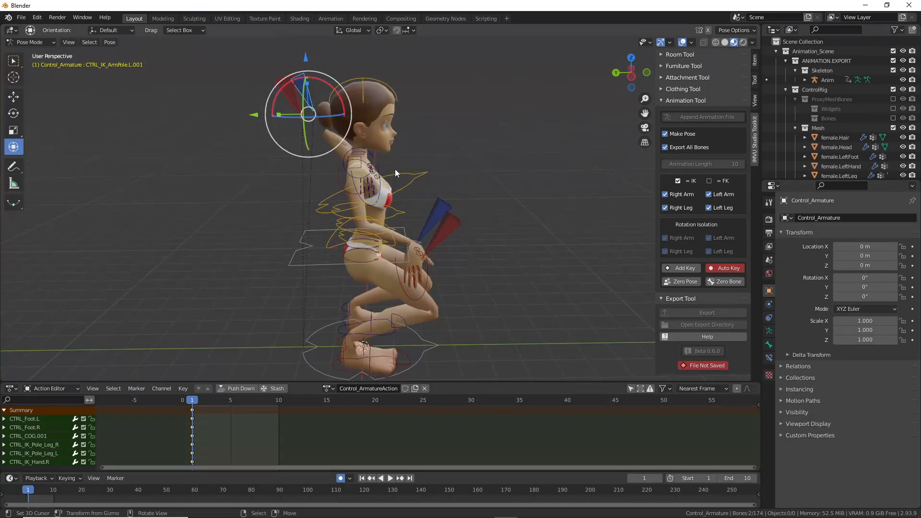
middle_drag(297, 96, 307, 93)
key(g)
key(z)
drag(296, 167, 297, 169)
drag(315, 230, 290, 243)
middle_drag(403, 228, 286, 203)
Step: Bring both IK hand controls down in front of the knees and hips
click(385, 199)
key(g)
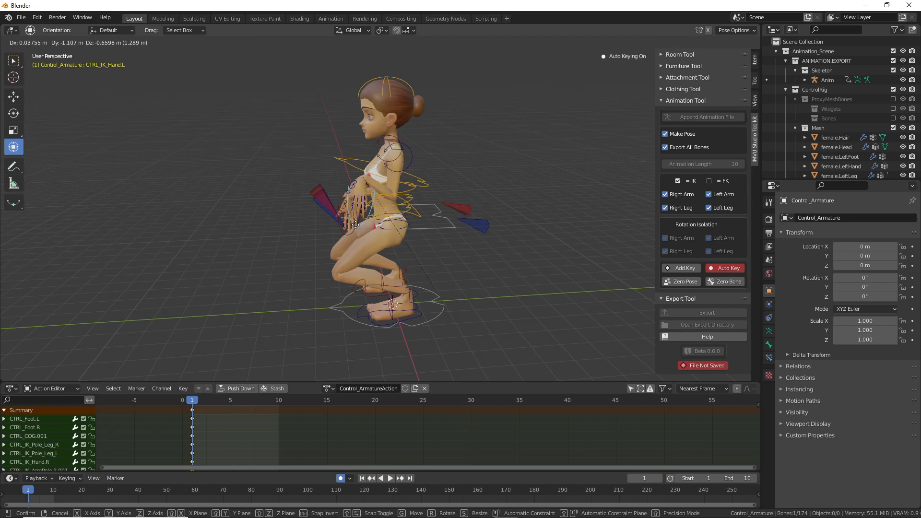
click(354, 271)
middle_drag(354, 271, 438, 255)
key(g)
click(407, 251)
click(280, 263)
key(g)
click(323, 266)
click(361, 271)
key(g)
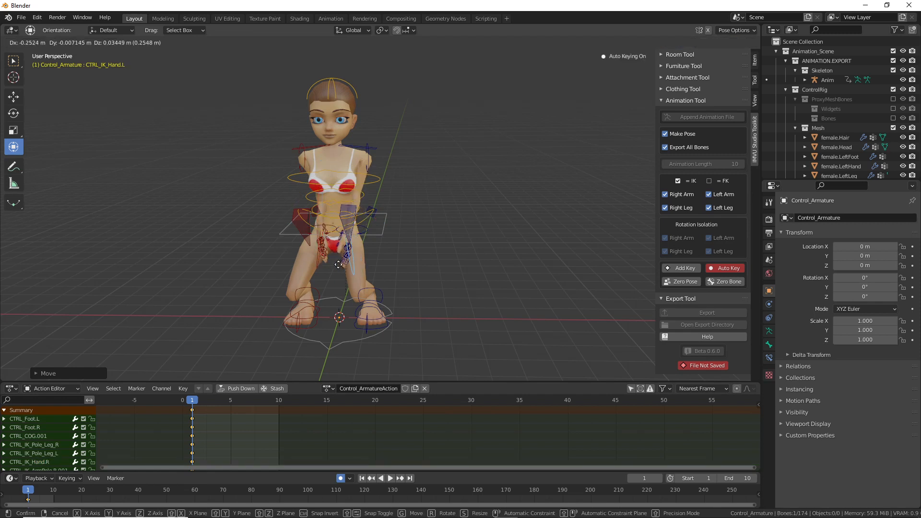
click(335, 262)
Step: Rotate the right hand control to point forward
middle_drag(334, 263, 309, 236)
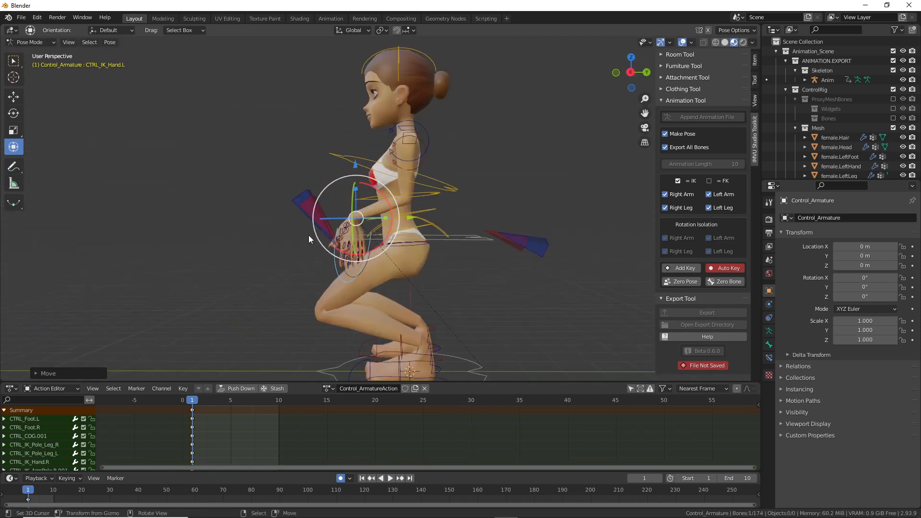
middle_drag(393, 229, 404, 242)
scroll(403, 242, up, 2)
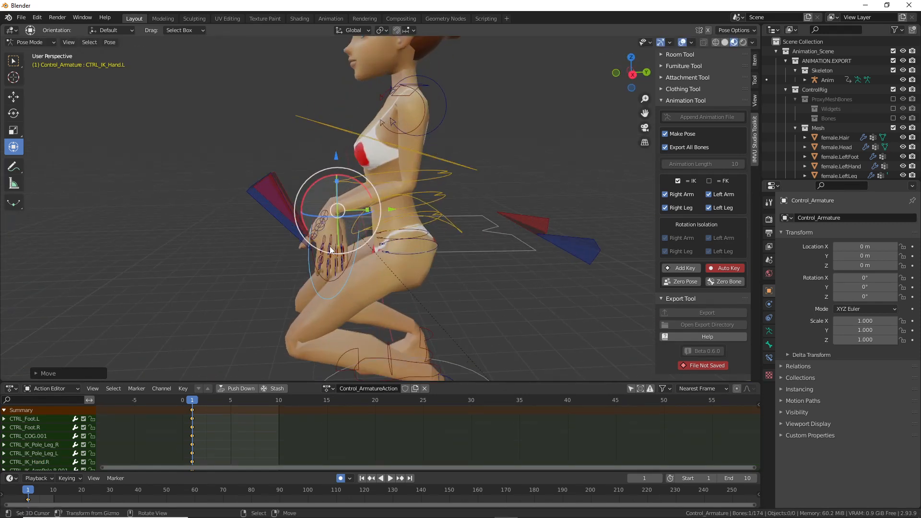
shift+click(355, 193)
drag(353, 180, 339, 222)
Step: Reposition the left and right arm pole controls
middle_drag(338, 220, 412, 194)
right_click(496, 220)
middle_drag(472, 228, 506, 230)
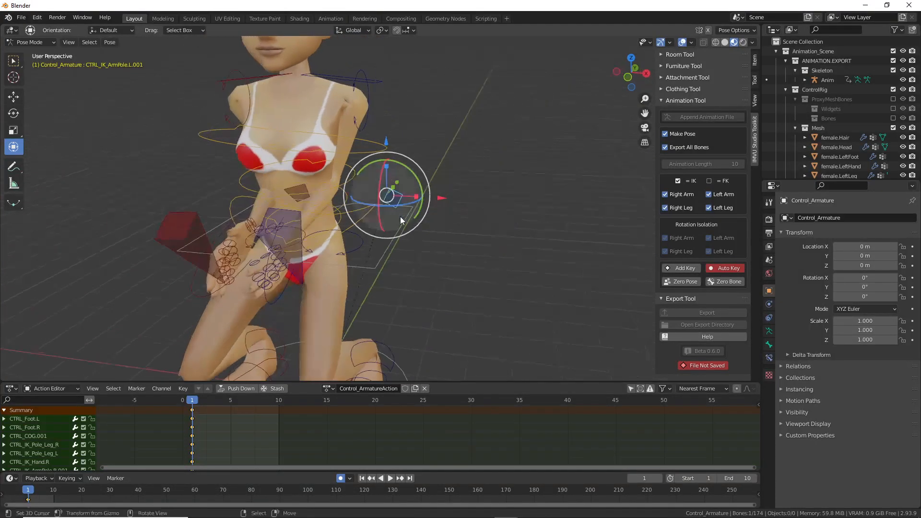
key(g)
click(537, 235)
middle_drag(144, 194, 221, 232)
right_click(237, 203)
key(g)
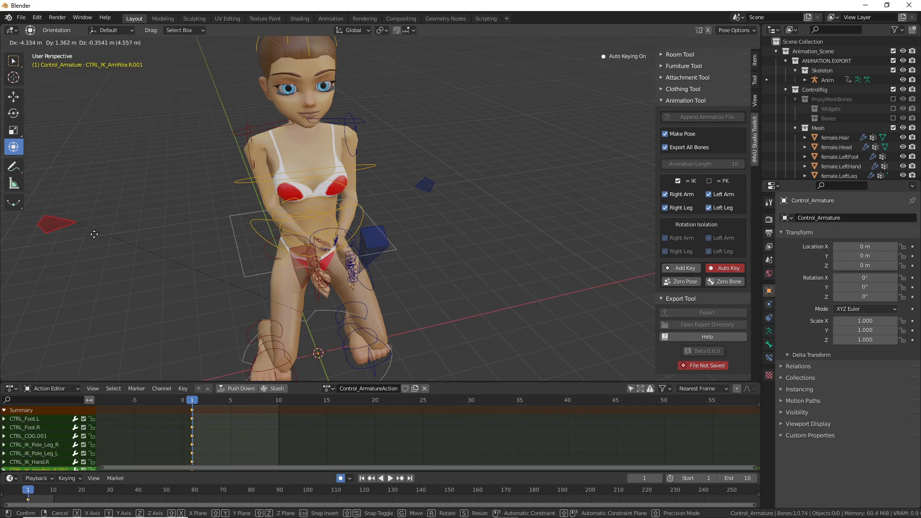
click(81, 233)
Step: Lower the hips slightly and rotate the torso controls into a forward lean
middle_drag(108, 227, 419, 192)
scroll(419, 192, up, 3)
right_click(393, 226)
key(g)
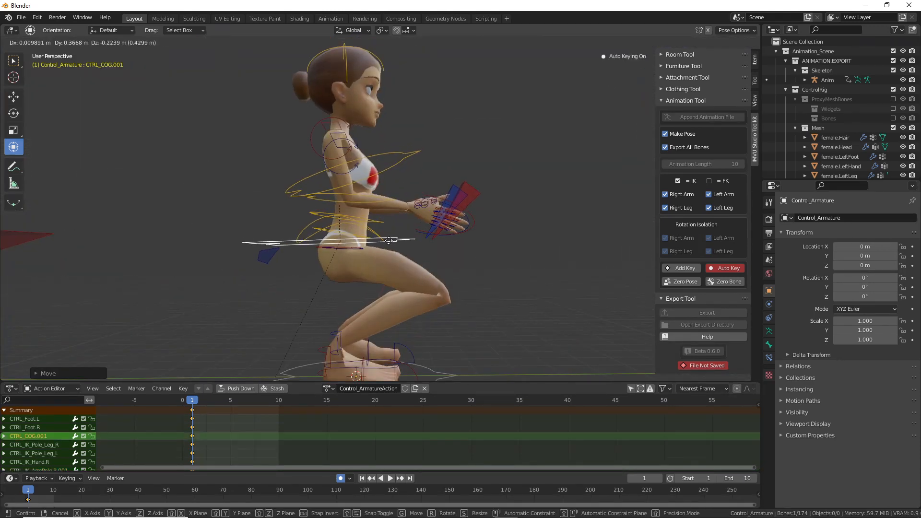
click(390, 238)
right_click(383, 222)
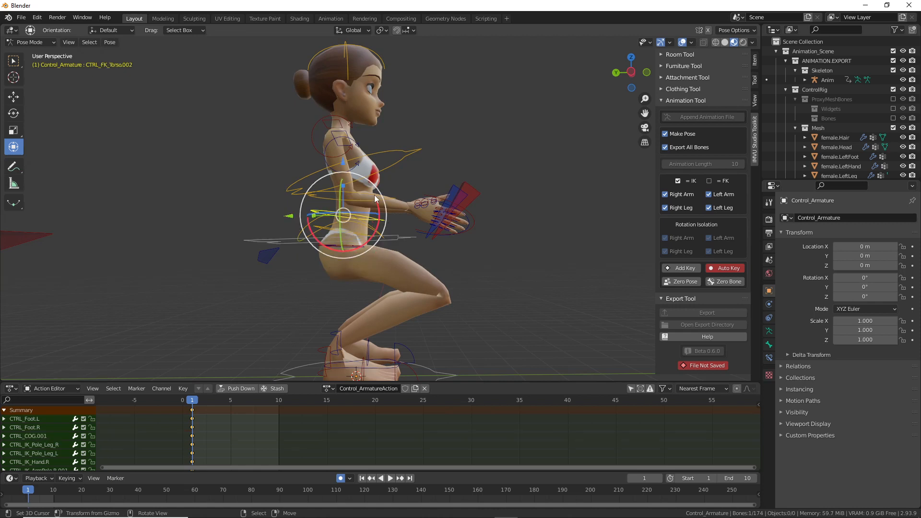
key(r)
click(385, 233)
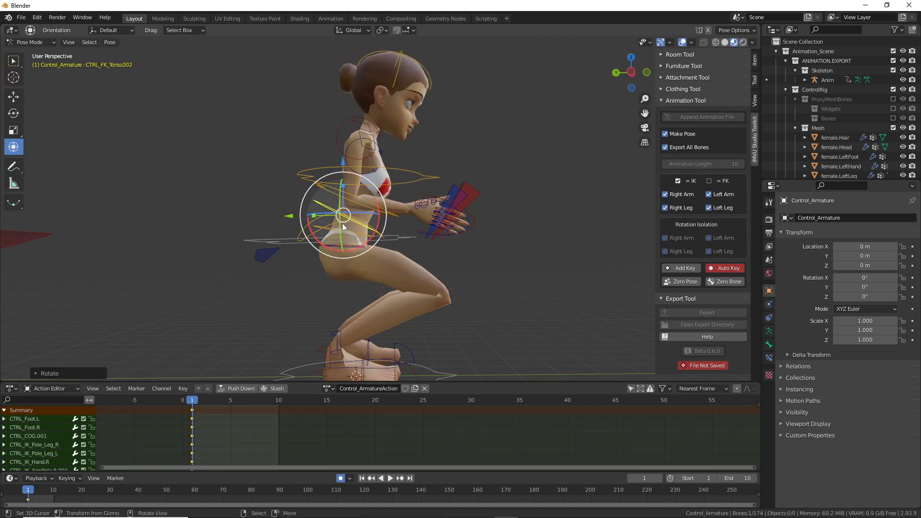
middle_drag(324, 218, 325, 244)
right_click(325, 244)
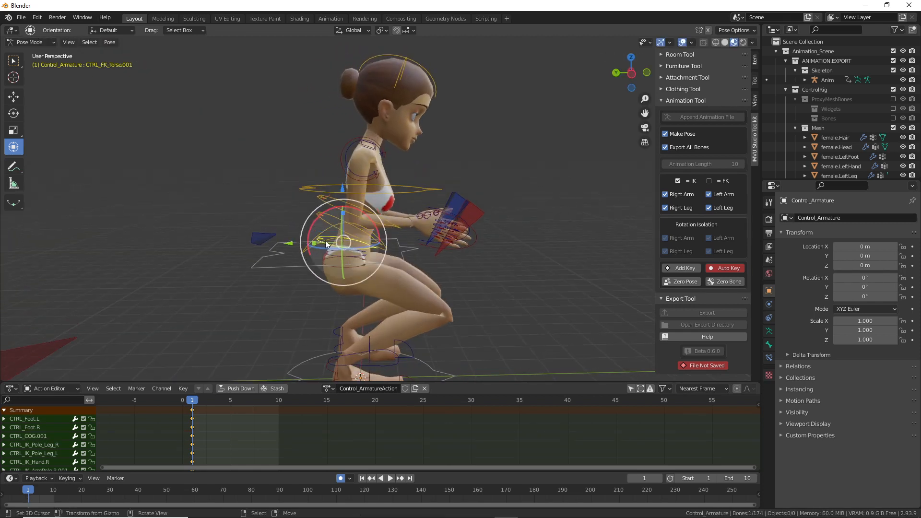
drag(328, 219, 336, 215)
click(335, 212)
Step: Open the Edit menu with its Undo, Redo and Undo History commands, then close it with Escape
click(37, 17)
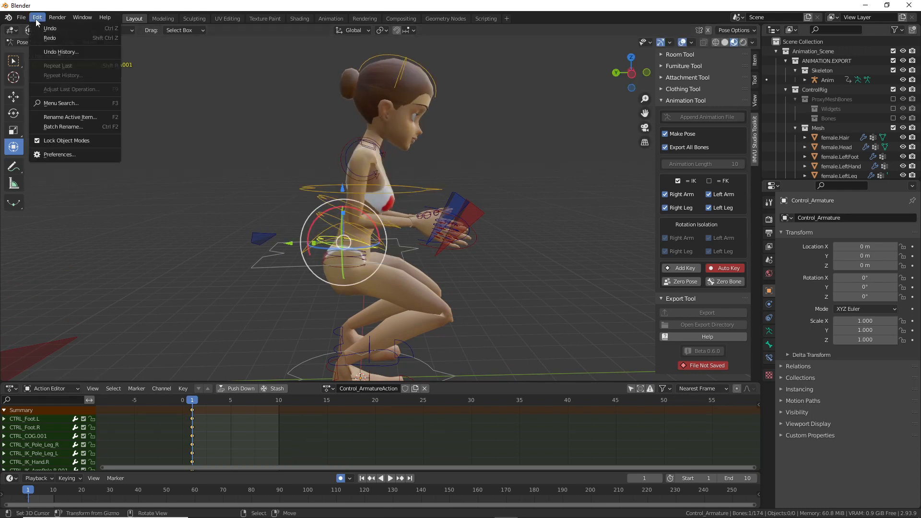
key(ctrl+2)
drag(26, 27, 60, 45)
drag(88, 55, 121, 78)
drag(128, 27, 143, 30)
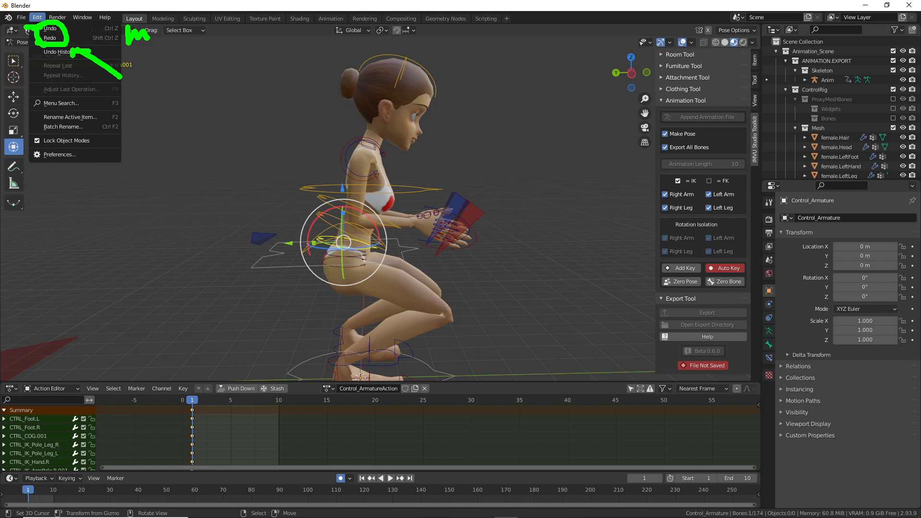
key(Escape)
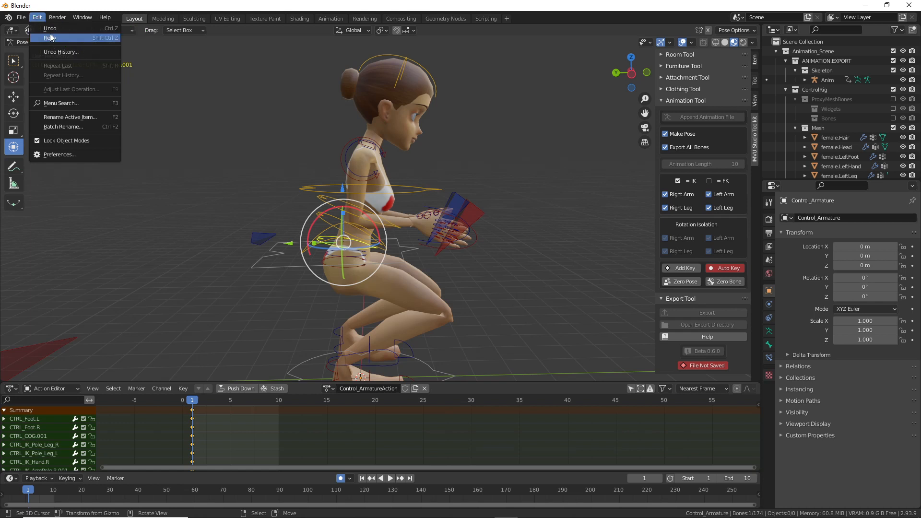
Step: Tilt the torso, tip the head downward and straighten the upper torso more upright
drag(307, 230, 342, 206)
right_click(434, 73)
drag(407, 100, 384, 92)
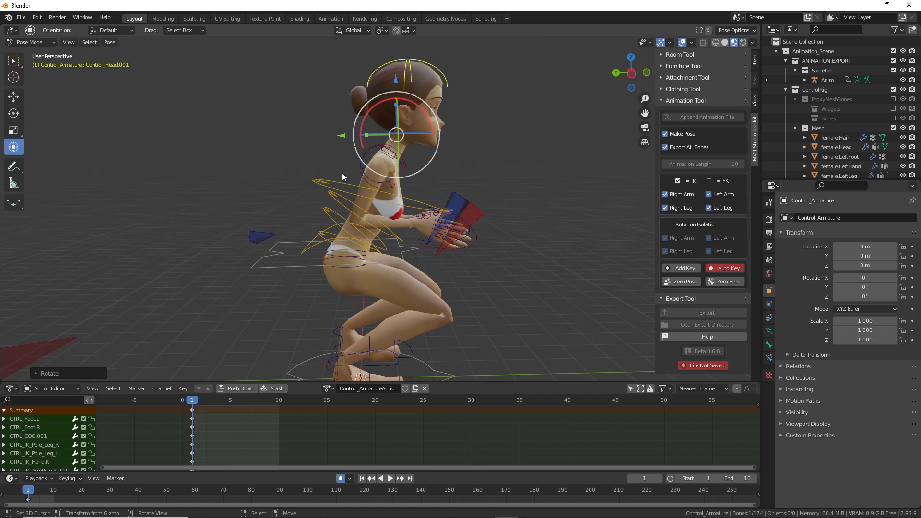
right_click(342, 173)
drag(359, 160, 396, 187)
Step: Rotate CTRL_Foot.R and bend CTRL_IK_Toes.R
middle_drag(397, 186, 465, 185)
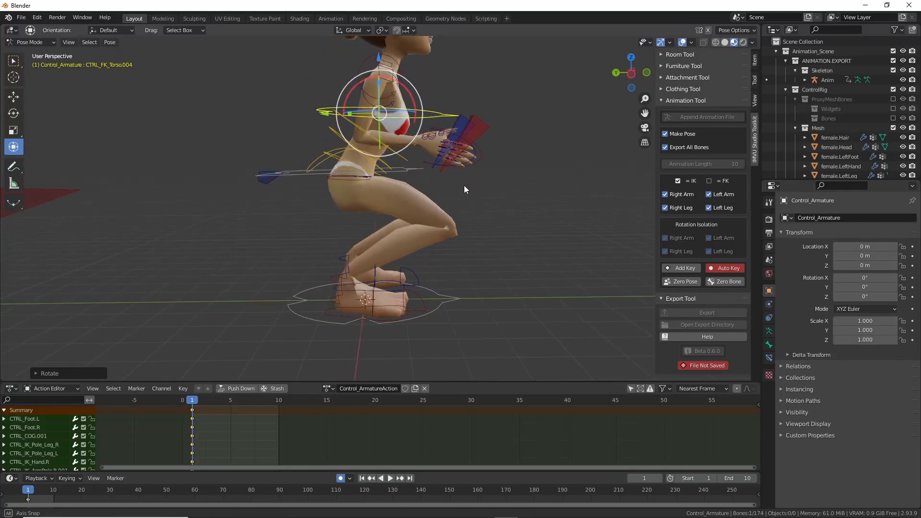
middle_drag(376, 301, 392, 278)
click(378, 288)
click(387, 315)
drag(393, 278, 407, 319)
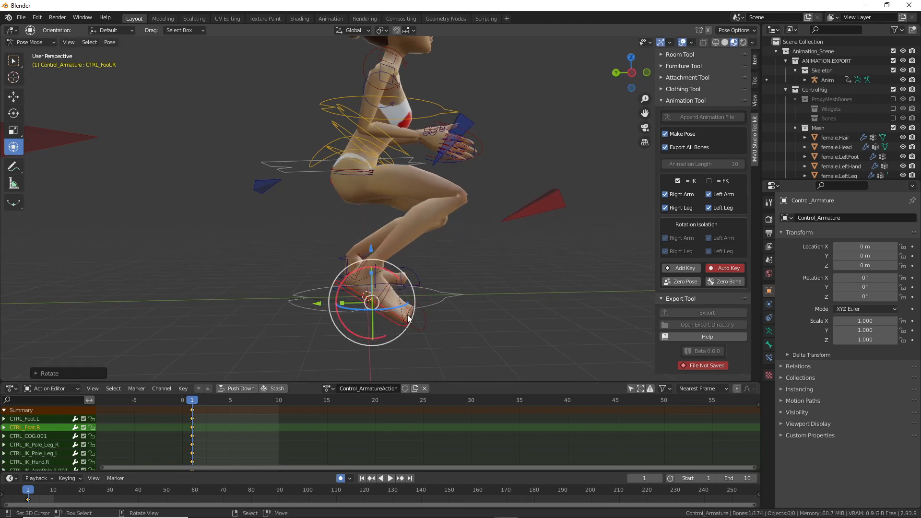
click(387, 288)
drag(384, 259, 384, 255)
middle_drag(384, 255, 453, 278)
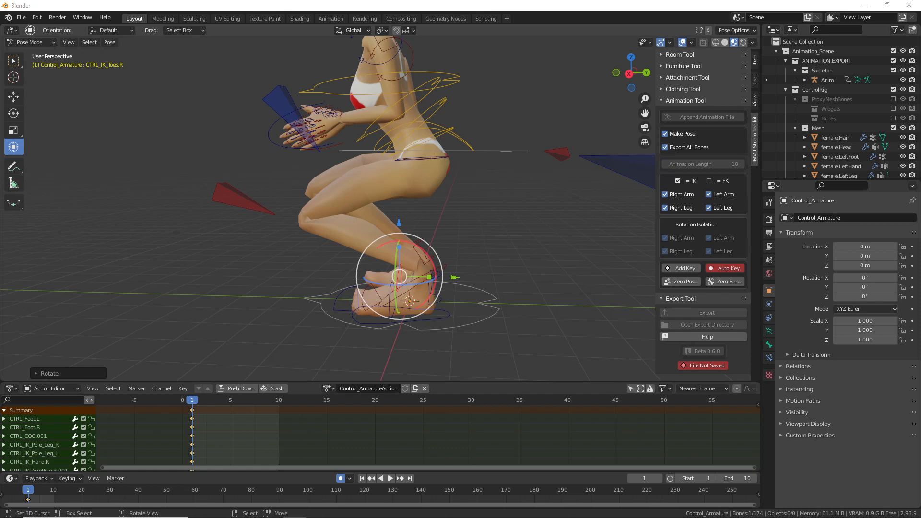
Step: Bend the right toes further, then rotate CTRL_Foot.L and select CTRL_IK_Toes.L
drag(433, 260, 424, 253)
click(426, 325)
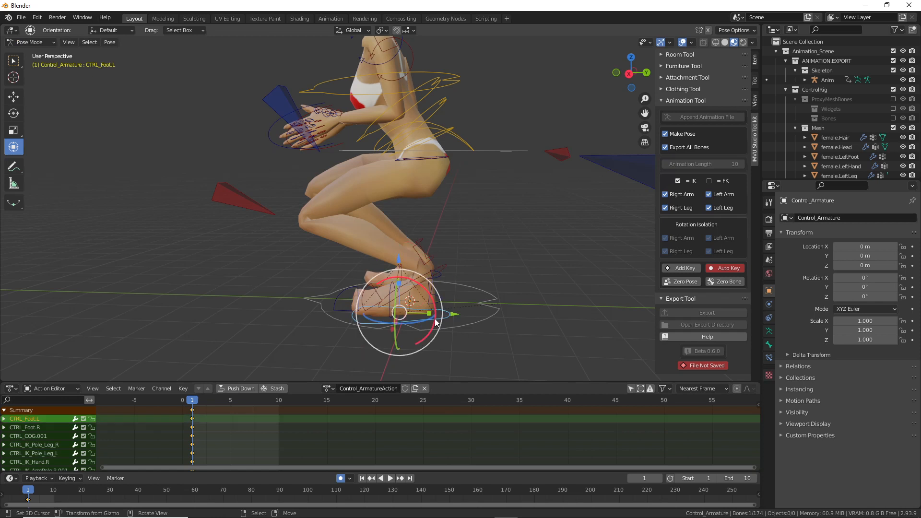
middle_drag(436, 319, 441, 304)
mouse_move(432, 298)
mouse_down()
mouse_move(424, 279)
mouse_move(420, 308)
mouse_up()
click(402, 295)
Step: Reposition both CTRL_IK_Pole_Leg knee targets, the right to the left and the left to the right
middle_drag(419, 307, 512, 288)
scroll(513, 288, down, 2)
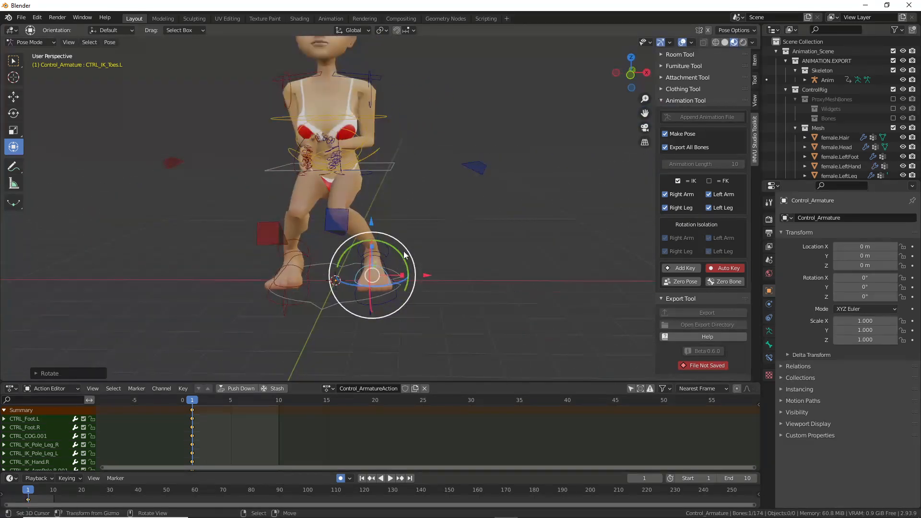
middle_drag(406, 255, 389, 235)
click(322, 277)
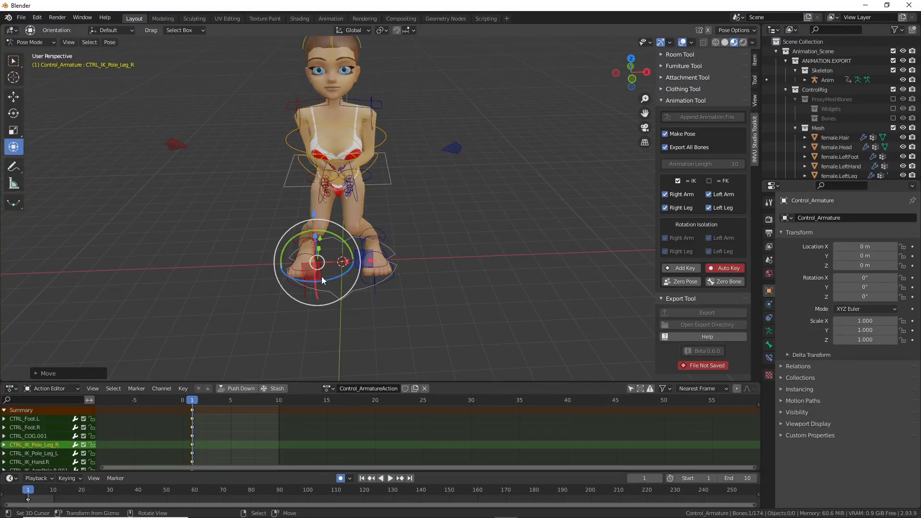
drag(343, 281, 355, 232)
right_click(370, 261)
drag(414, 253, 432, 253)
middle_drag(388, 242, 297, 232)
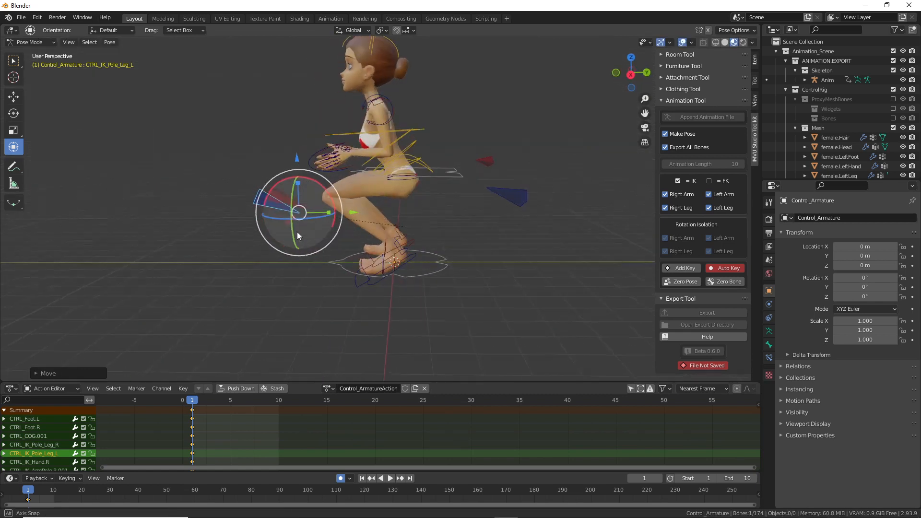
key(g)
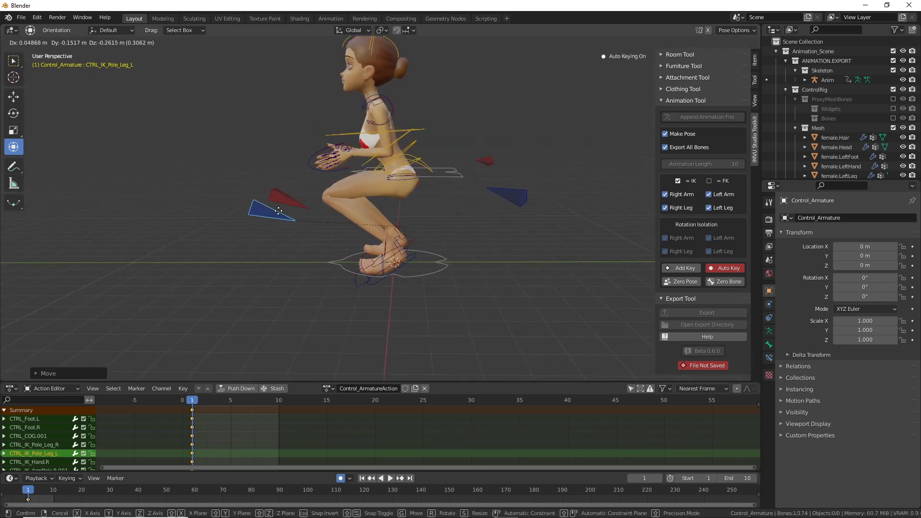
click(278, 196)
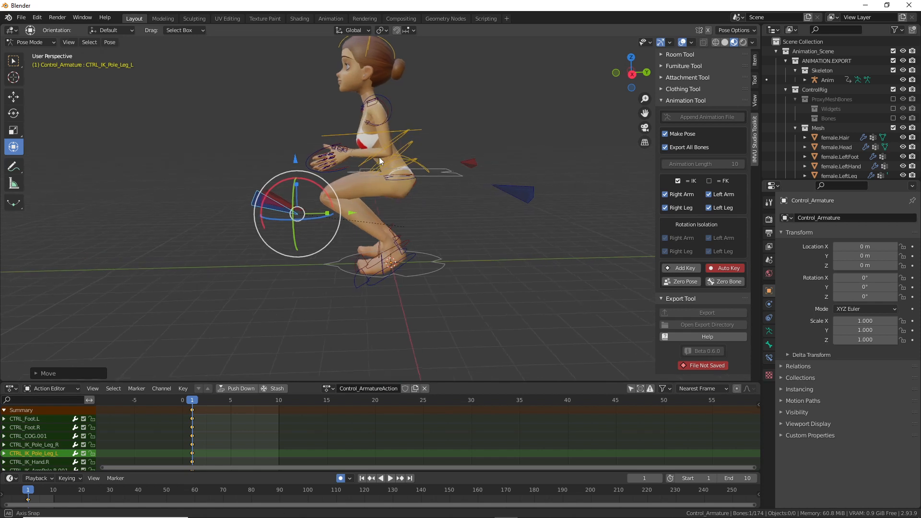
Step: Shift CTRL_COG.001 slightly sideways and lower the hips straight down on Z
click(445, 174)
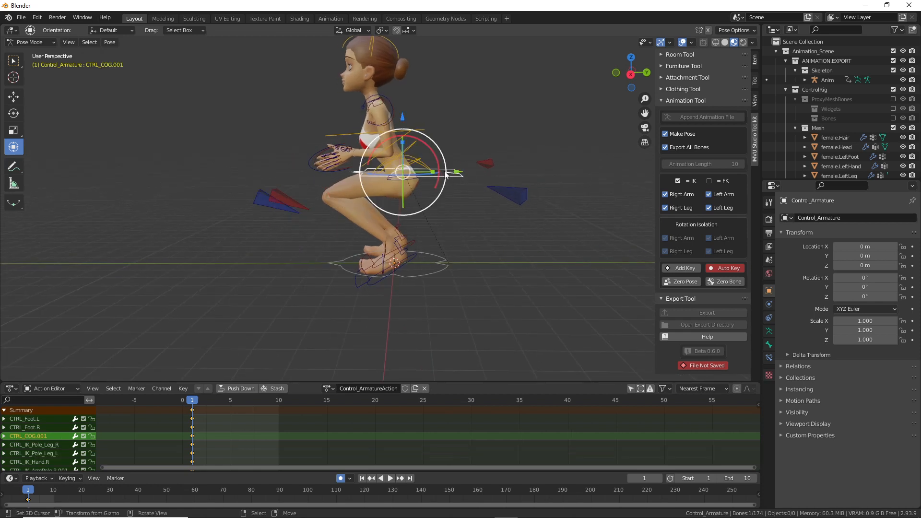
drag(458, 175, 453, 173)
drag(397, 117, 394, 131)
middle_drag(394, 131, 549, 240)
scroll(448, 261, up, 4)
scroll(428, 268, up, 3)
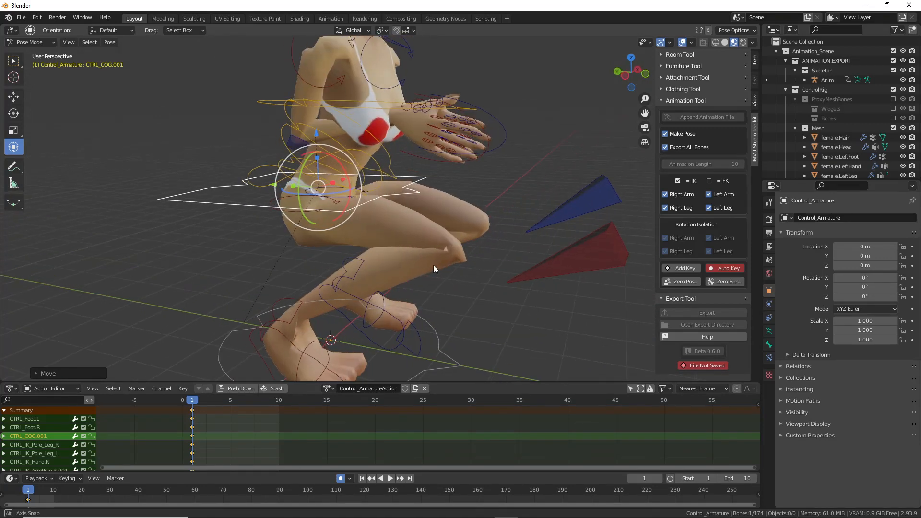
middle_drag(436, 239, 338, 240)
mouse_move(390, 234)
mouse_down()
mouse_move(374, 240)
mouse_move(387, 217)
mouse_up()
mouse_move(446, 206)
mouse_down()
mouse_move(454, 235)
mouse_move(452, 183)
mouse_up()
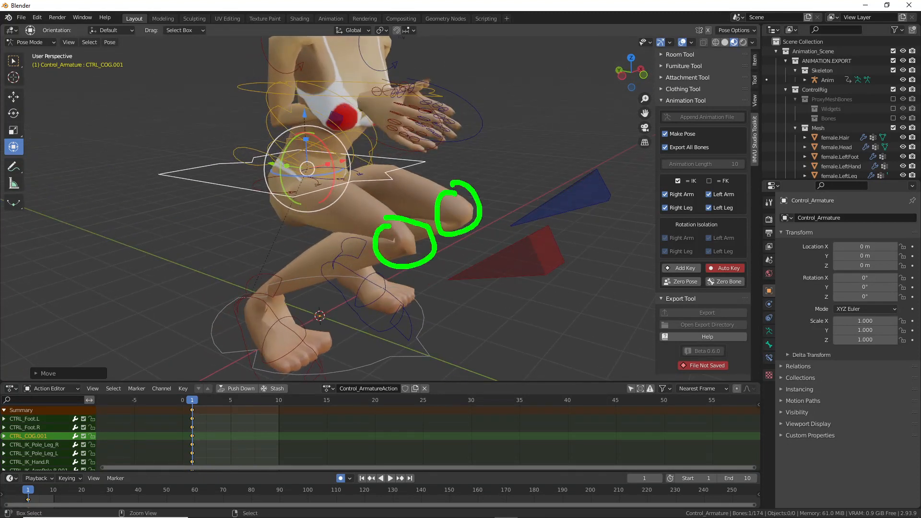
mouse_move(352, 282)
middle_down()
mouse_move(293, 286)
mouse_move(273, 267)
mouse_move(228, 277)
mouse_move(278, 283)
mouse_move(304, 308)
mouse_move(325, 280)
mouse_move(292, 295)
mouse_move(276, 286)
middle_up()
Step: Rotate the right foot control CTRL_Foot.R to a new angle
click(290, 296)
key(r)
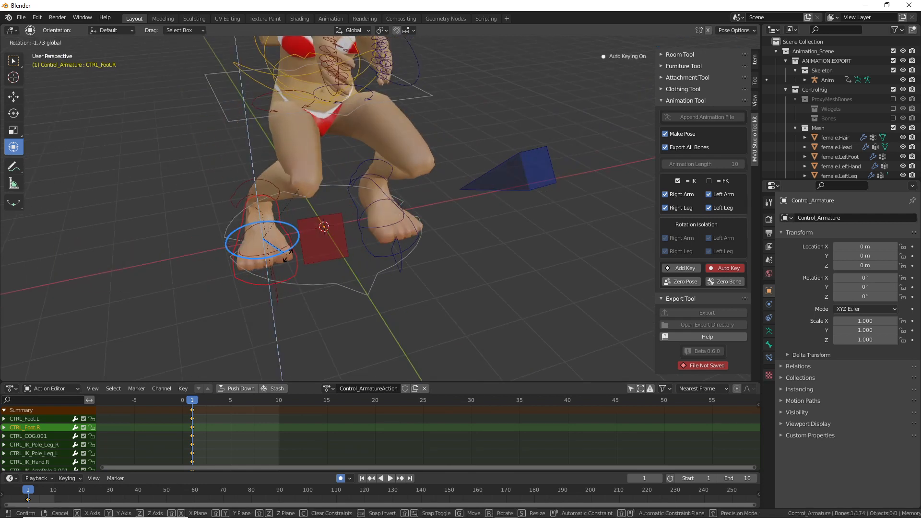
click(383, 359)
middle_drag(350, 300, 428, 220)
drag(384, 246, 376, 276)
middle_drag(375, 278, 365, 272)
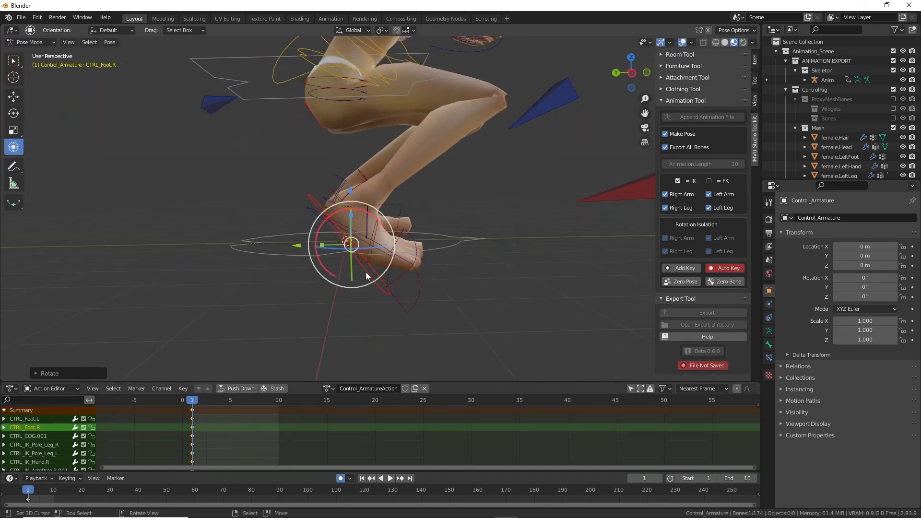
Step: Try bending the right toes control, then undo the bend
right_click(384, 233)
drag(390, 212, 446, 237)
key(ctrl+z)
Step: Rotate the left foot control CTRL_Foot.L
mouse_move(445, 233)
middle_down()
mouse_move(269, 254)
mouse_move(436, 236)
middle_up()
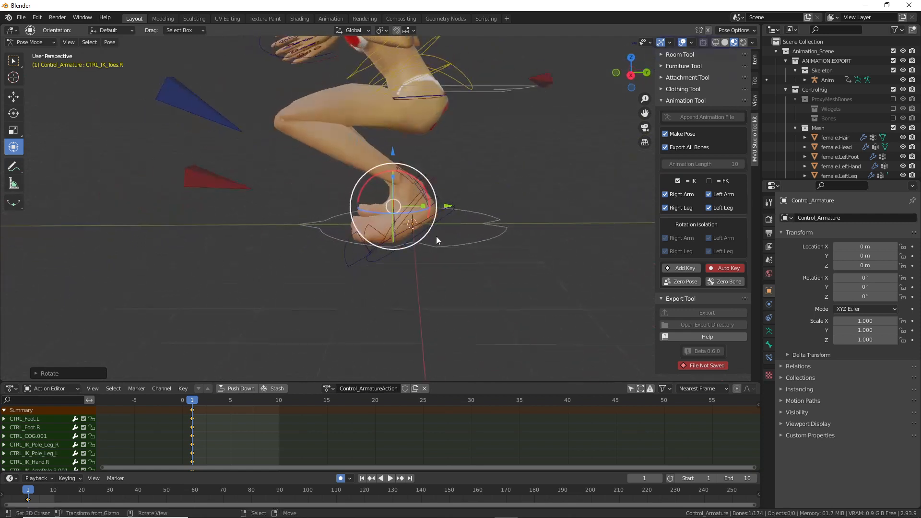
right_click(438, 211)
drag(434, 207, 426, 195)
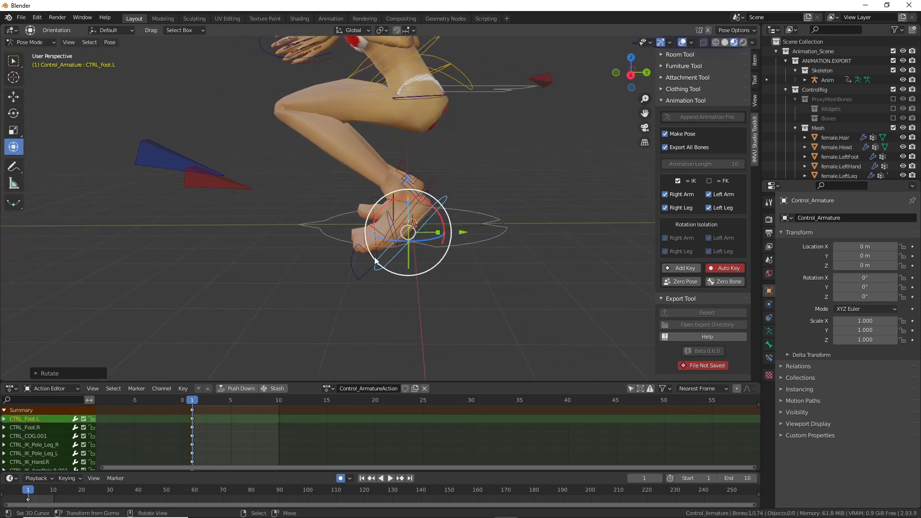
mouse_move(355, 243)
middle_down()
mouse_move(380, 251)
mouse_move(358, 201)
mouse_move(470, 204)
mouse_move(448, 217)
mouse_move(342, 219)
mouse_move(338, 233)
mouse_move(290, 189)
middle_up()
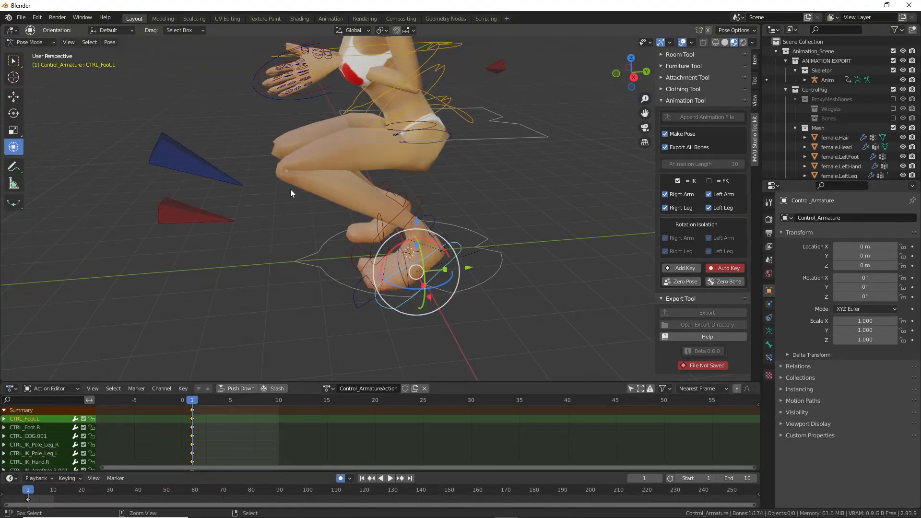
Step: Inspect the right foot from several angles and nudge the left foot's rotation slightly
click(377, 263)
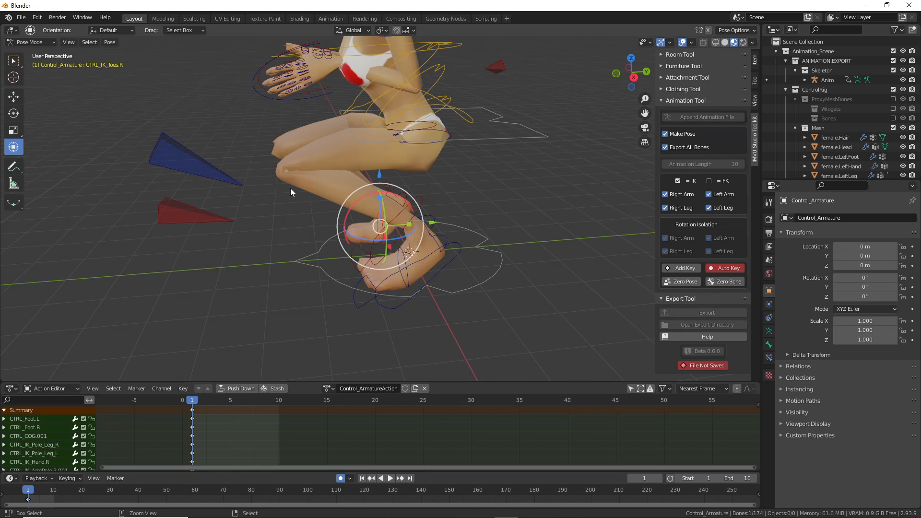
middle_drag(377, 260, 482, 218)
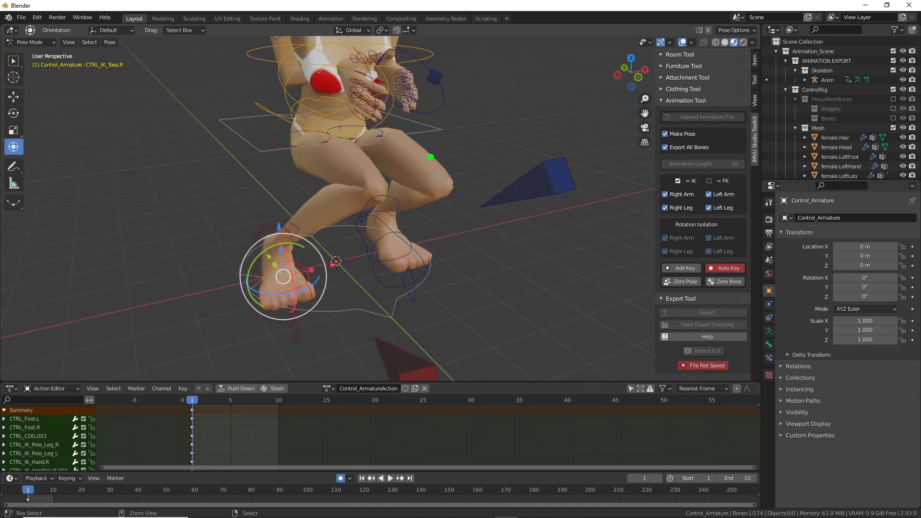
drag(431, 157, 419, 165)
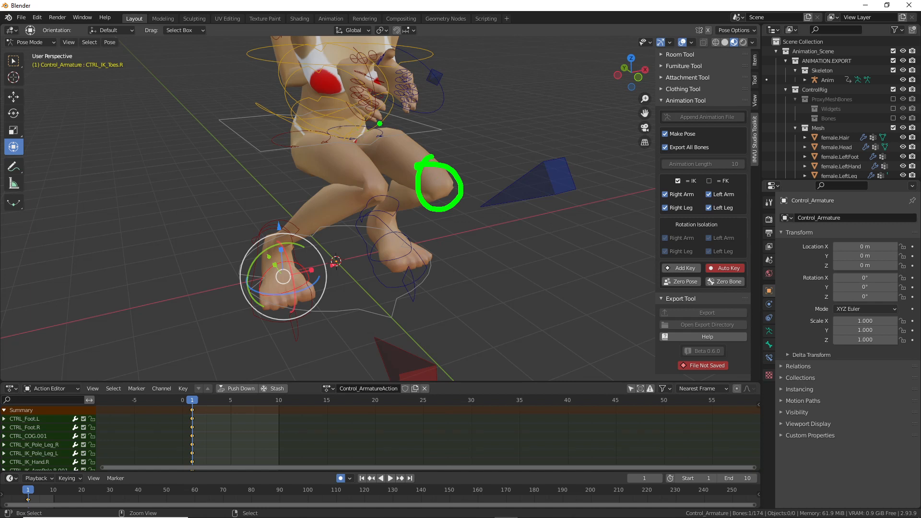
drag(379, 119, 368, 123)
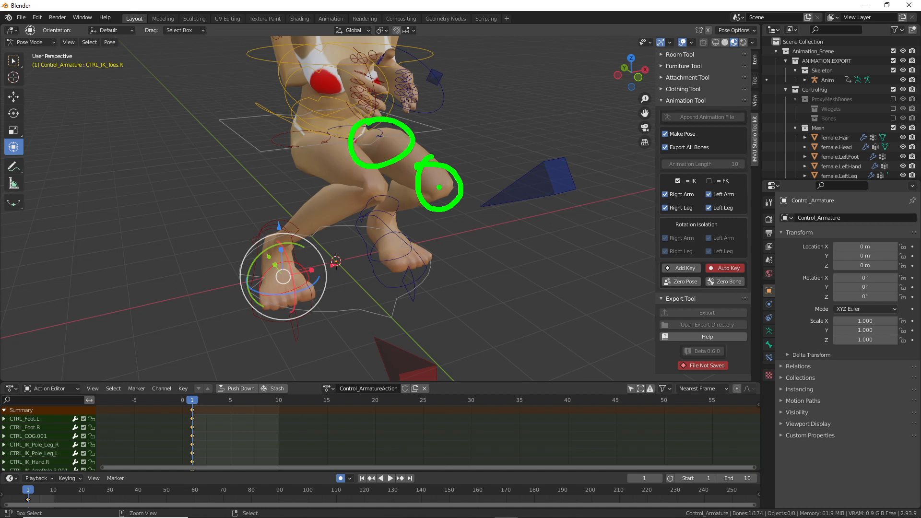
drag(425, 130, 439, 154)
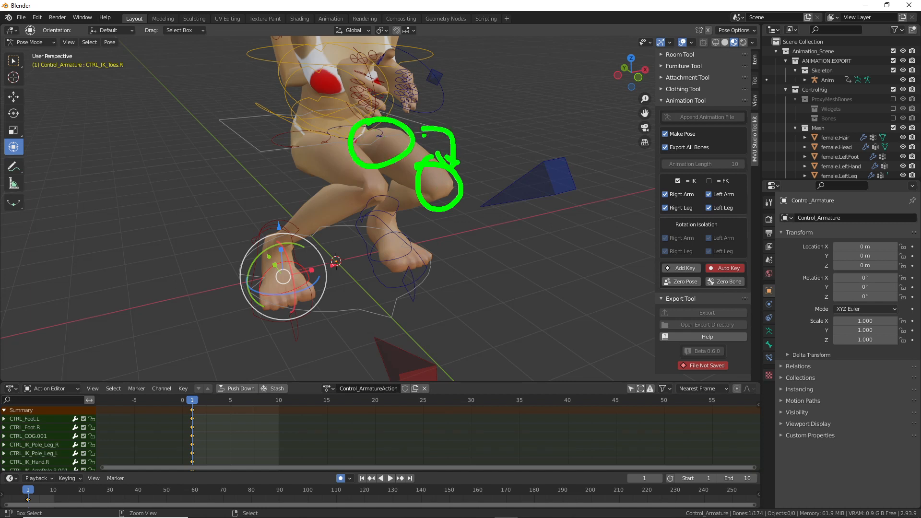
mouse_move(486, 202)
middle_down()
mouse_move(485, 223)
mouse_move(395, 217)
mouse_move(377, 198)
mouse_move(391, 201)
middle_up()
click(459, 257)
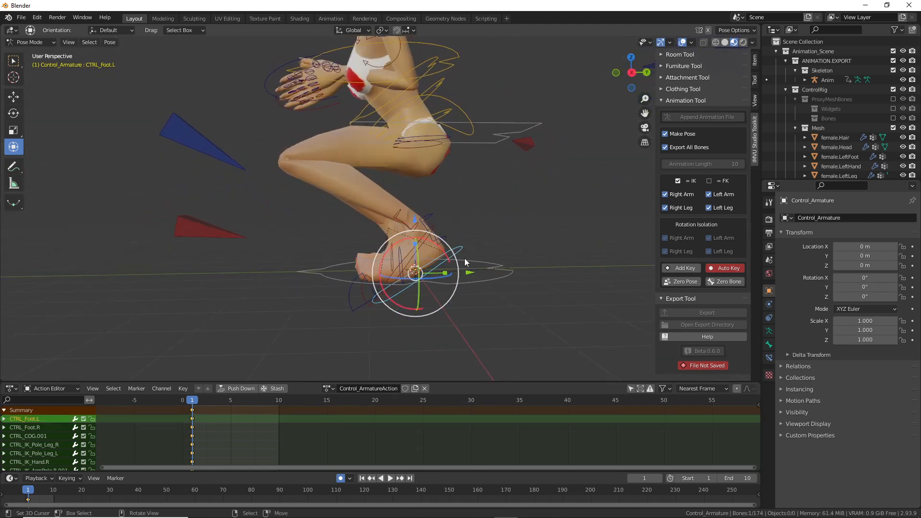
drag(444, 255, 449, 235)
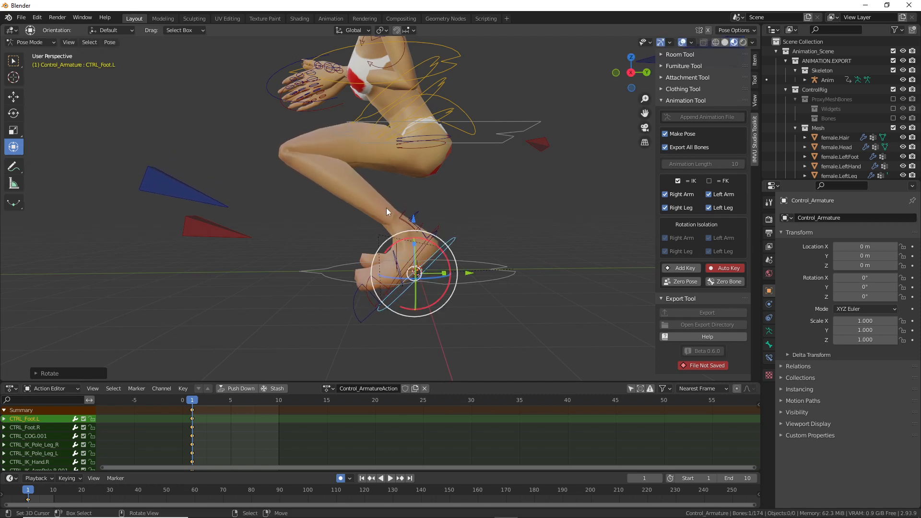
Step: Bend the left toes control CTRL_IK_Toes.L
middle_drag(395, 282, 412, 249)
right_click(402, 279)
drag(413, 238, 424, 238)
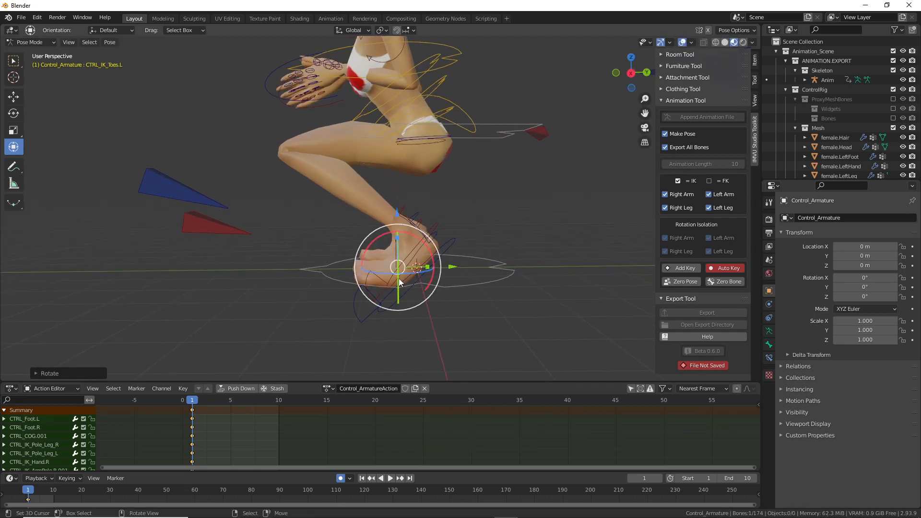
key(ctrl+2)
mouse_move(291, 142)
mouse_down()
mouse_move(283, 145)
mouse_move(296, 151)
mouse_up()
mouse_move(385, 278)
mouse_down()
mouse_move(413, 249)
mouse_move(298, 168)
mouse_move(424, 143)
mouse_move(411, 154)
mouse_up()
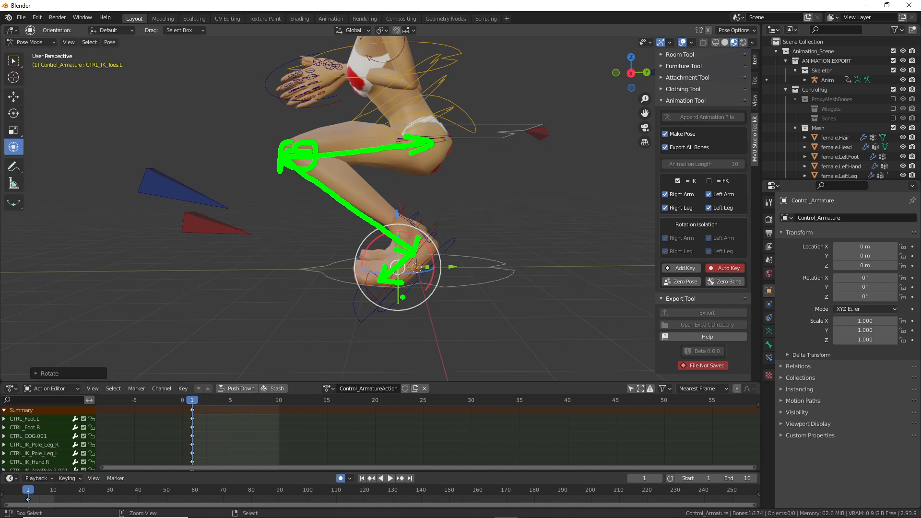
key(Escape)
Step: Tilt the hips control CTRL_Hips.001 backward by about -24 degrees
mouse_move(298, 169)
middle_down()
mouse_move(387, 187)
mouse_move(434, 158)
mouse_move(401, 184)
mouse_move(433, 145)
middle_up()
click(439, 142)
drag(426, 125, 426, 147)
Step: Switch transform orientation to Local and twist CTRL_ThighCounterTwist.L about its local axis
mouse_move(414, 172)
middle_down()
mouse_move(394, 175)
mouse_move(425, 177)
middle_up()
click(405, 180)
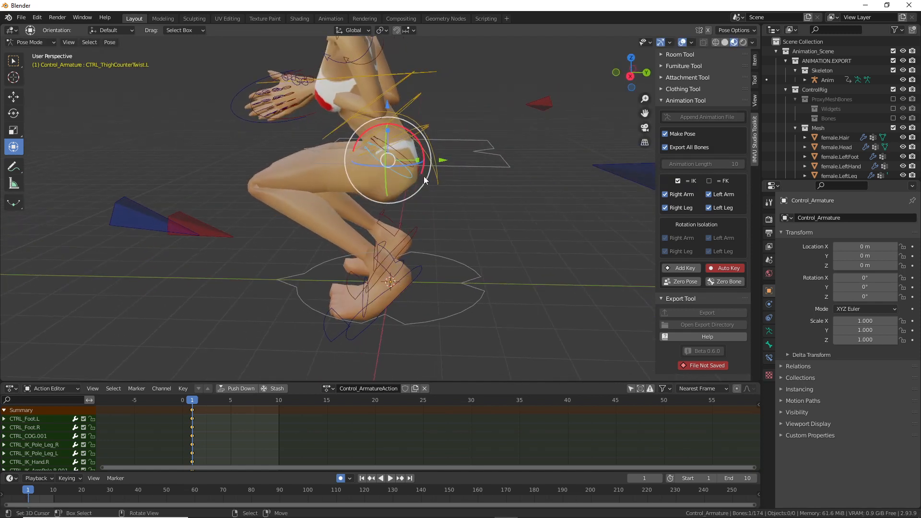
drag(422, 151, 385, 39)
click(357, 31)
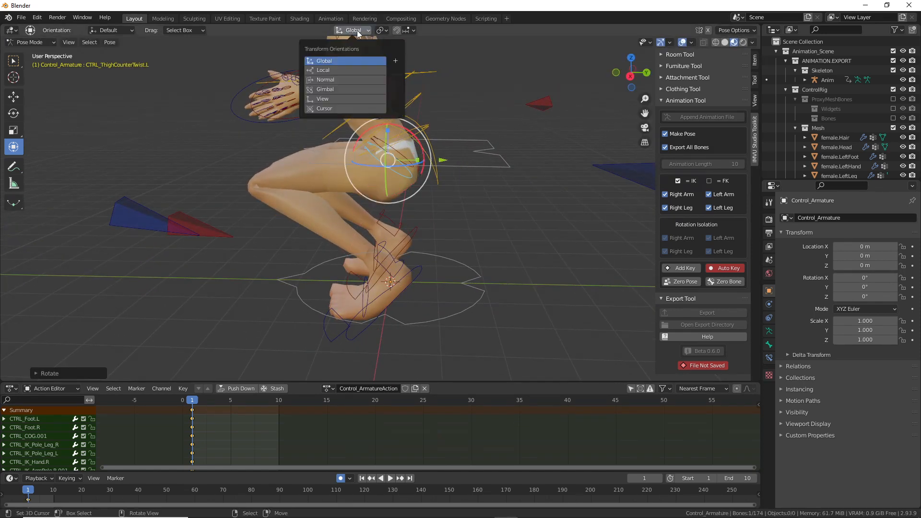
click(330, 68)
middle_drag(379, 171, 416, 155)
drag(416, 155, 417, 148)
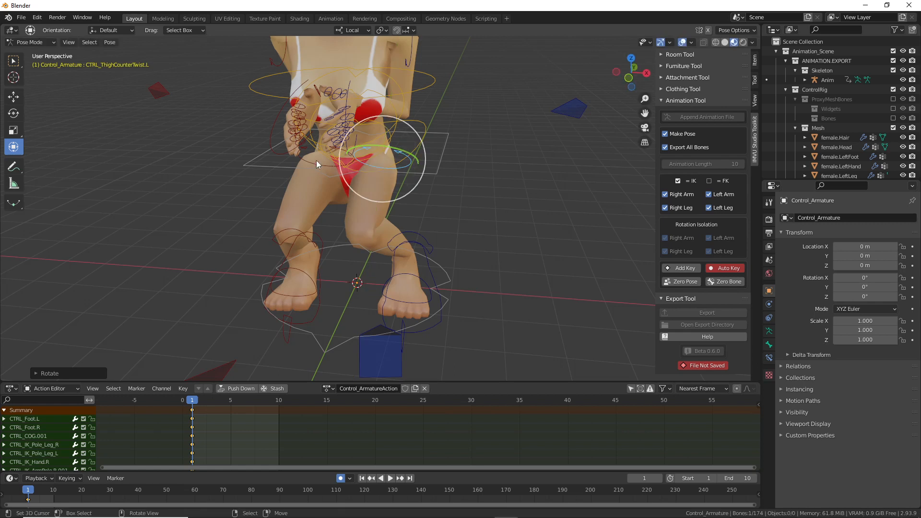
Step: Twist CTRL_ThighCounterTwist.R slightly in two small rotations
middle_drag(315, 161, 358, 163)
click(321, 165)
drag(321, 166, 309, 164)
middle_drag(376, 194, 326, 162)
drag(323, 159, 318, 151)
middle_drag(318, 151, 557, 189)
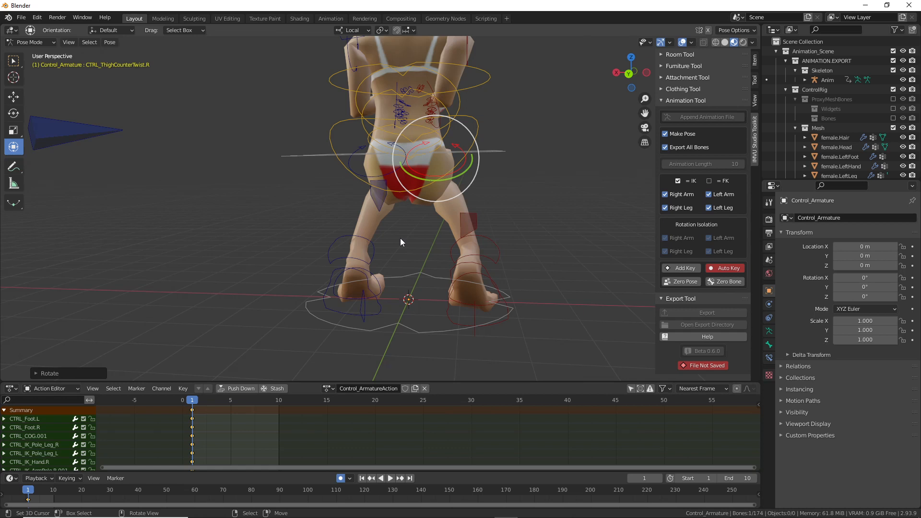
middle_drag(402, 273, 284, 189)
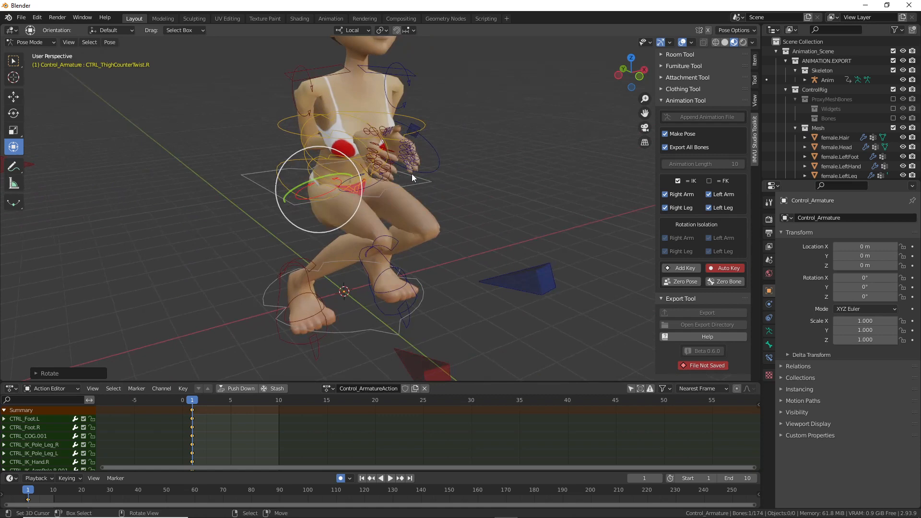
click(437, 160)
Step: Move the left and right IK hand controls onto the thighs
middle_drag(446, 169, 419, 185)
key(g)
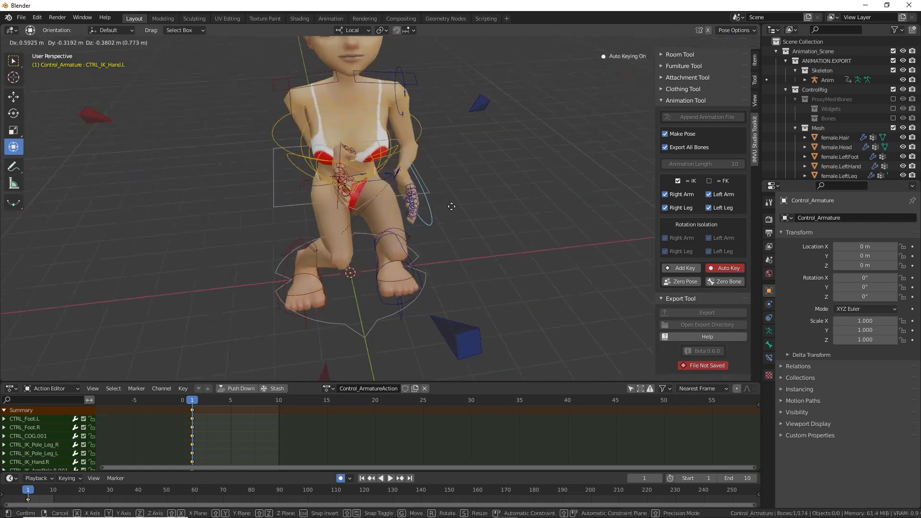
click(434, 215)
middle_drag(436, 215, 345, 170)
click(418, 159)
key(g)
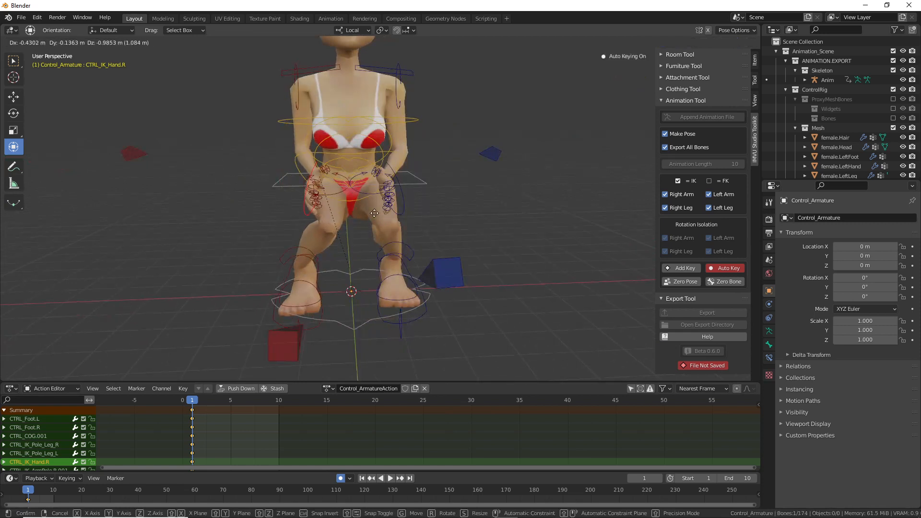
click(386, 207)
Step: Fine-tune both hands' positions so they rest on the thighs
click(402, 200)
key(g)
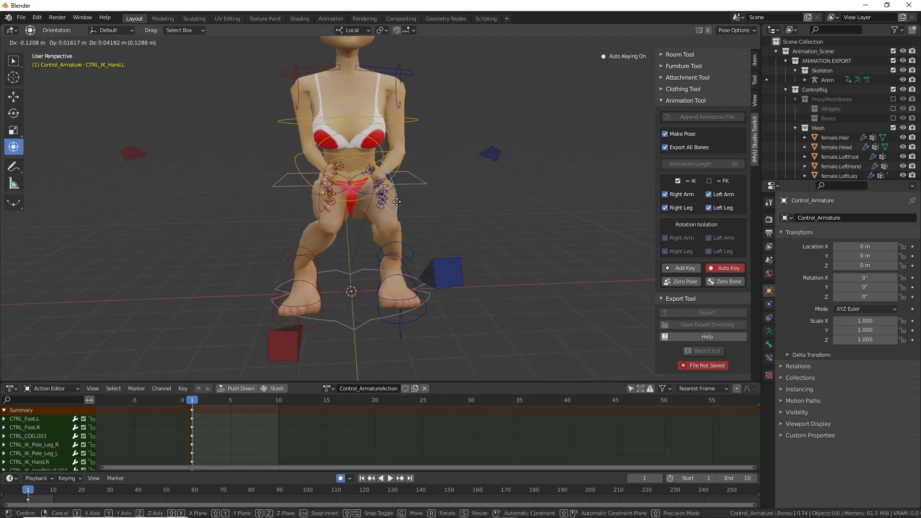
click(397, 201)
click(312, 198)
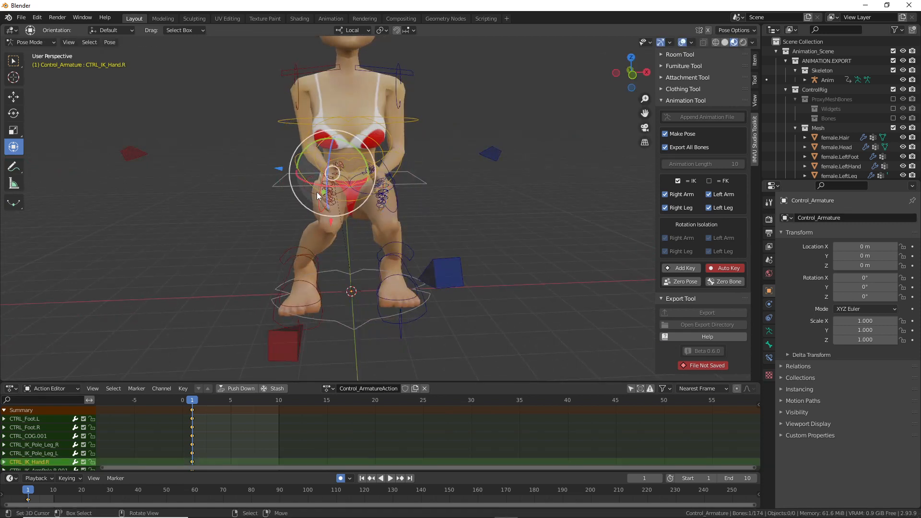
key(g)
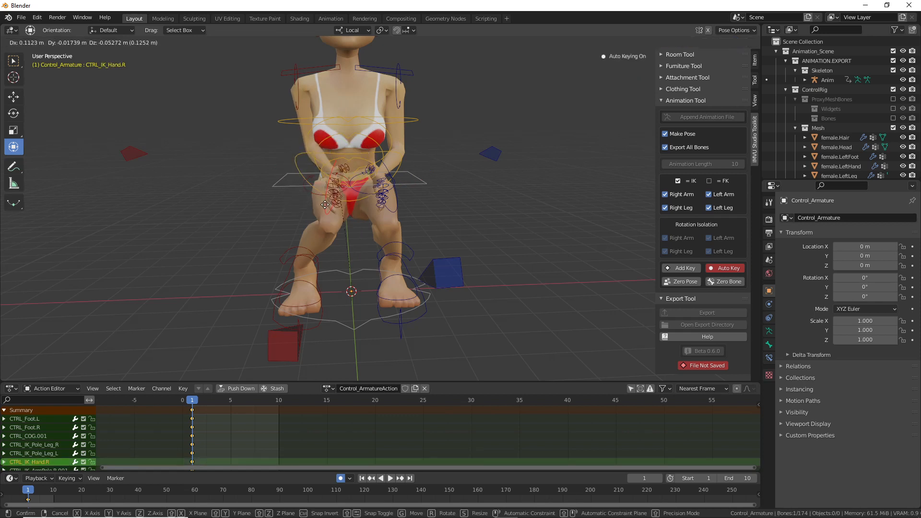
click(326, 205)
click(399, 197)
key(g)
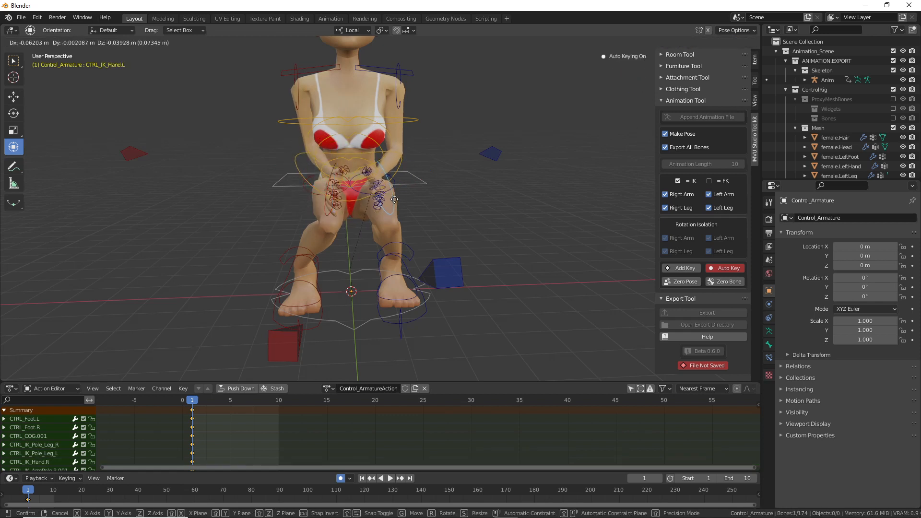
click(394, 200)
key(g)
click(388, 200)
Step: Rotate the right clavicle control CTRL_Clavicle.R slightly forward
middle_drag(188, 169, 292, 188)
click(387, 115)
key(r)
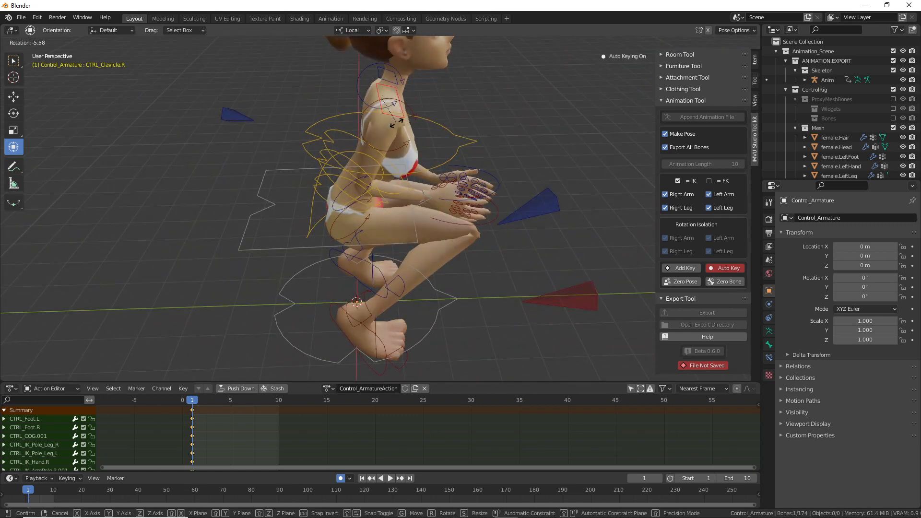
click(396, 120)
Step: Try rotating the left clavicle control, then cancel the rotation
middle_drag(396, 121, 501, 145)
click(354, 88)
middle_drag(353, 91, 403, 124)
key(r)
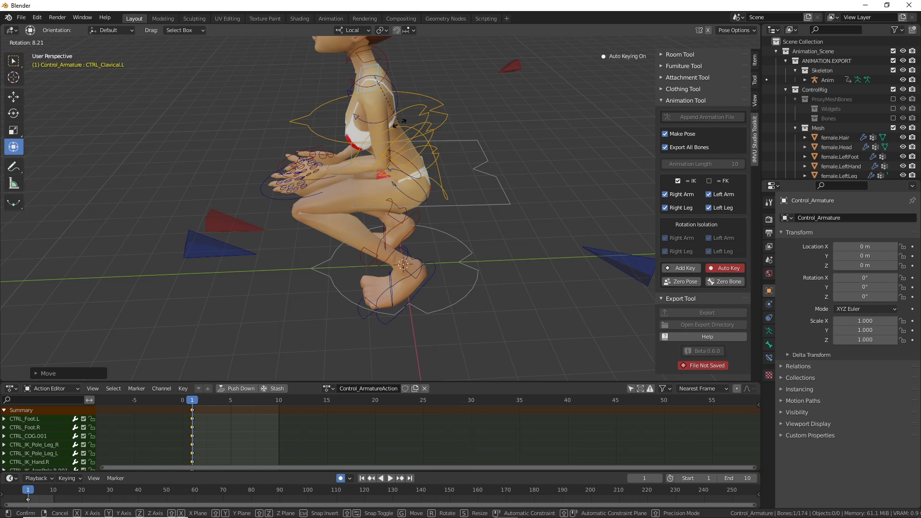
right_click(400, 123)
middle_drag(337, 227, 413, 232)
Step: Rename the action to 'squat' in the Action Editor
scroll(415, 235, up, 3)
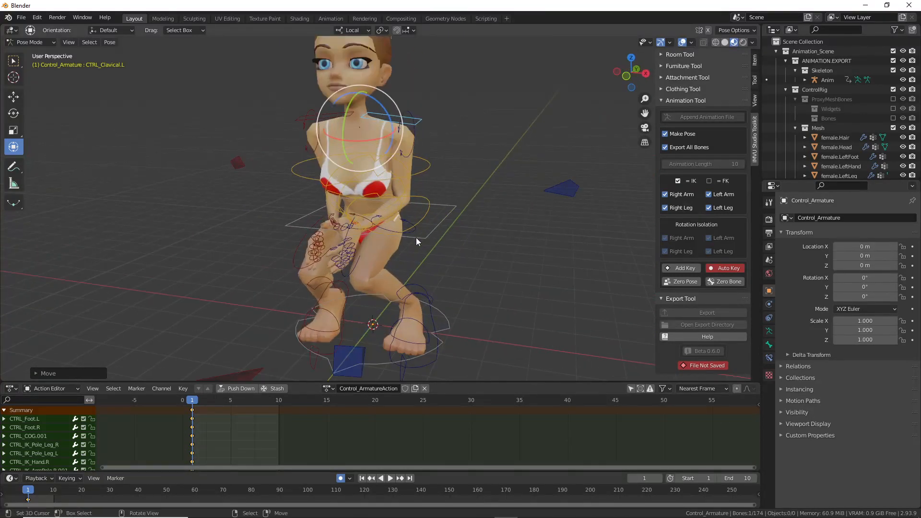
scroll(407, 237, down, 1)
scroll(394, 235, up, 2)
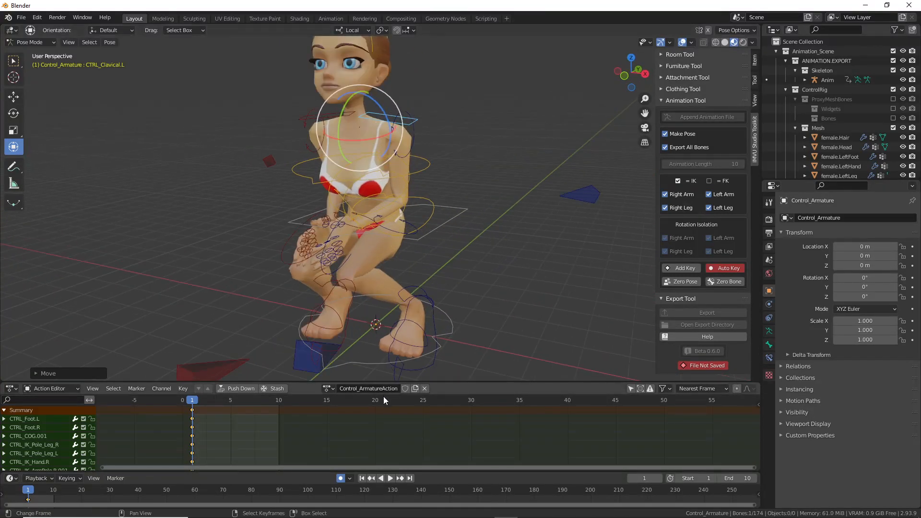
text(s)
key(Return)
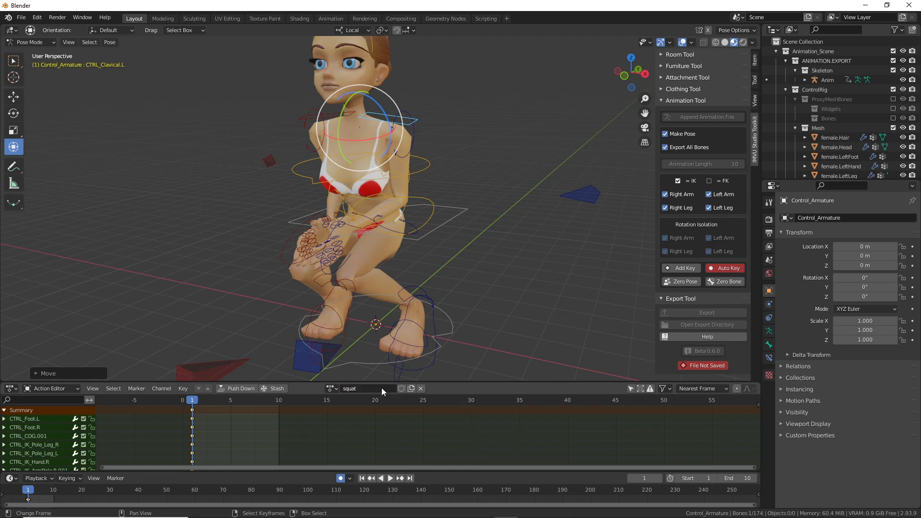
Step: Save the scene as 'live toolkit avatar squat.blend' in the avatar folder
click(21, 17)
click(39, 90)
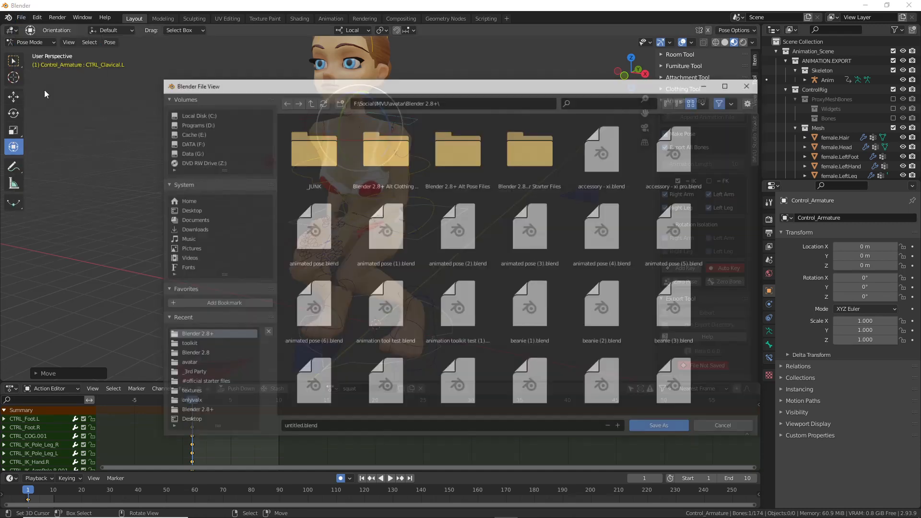
drag(758, 138, 762, 273)
click(313, 288)
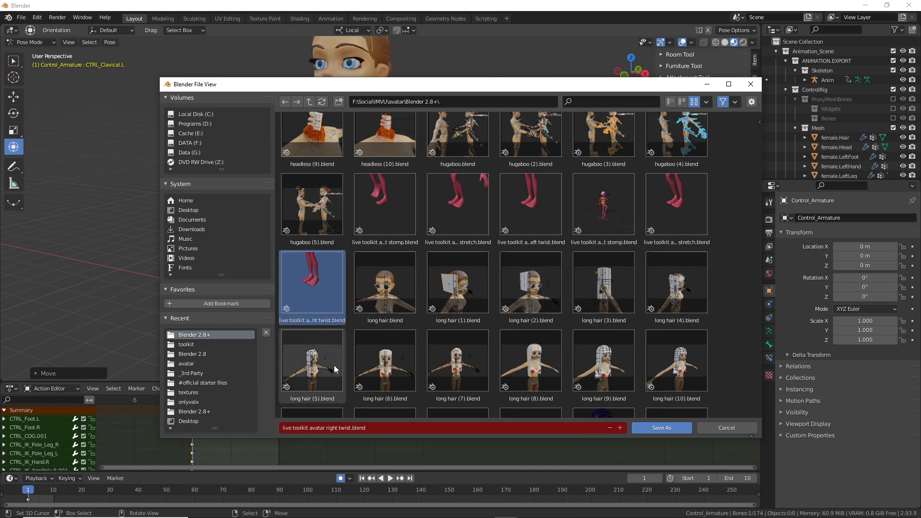
click(333, 429)
drag(326, 429, 410, 428)
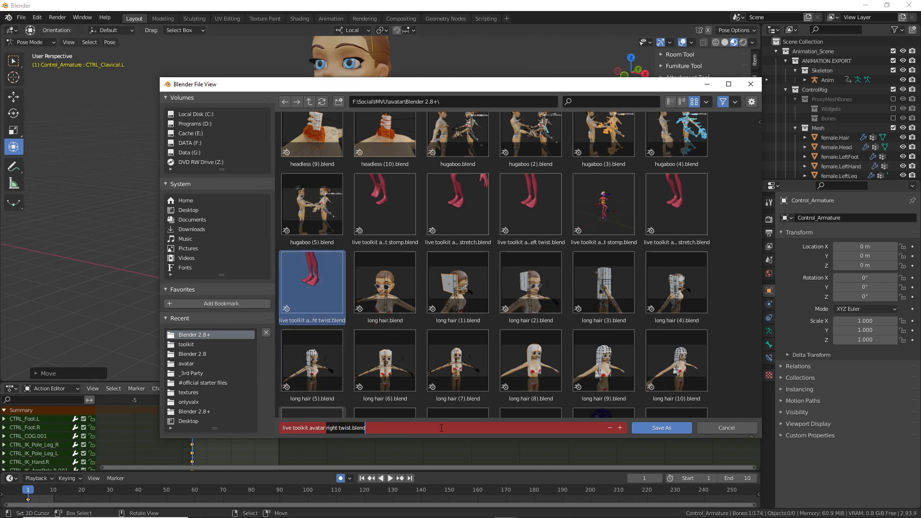
text(squa)
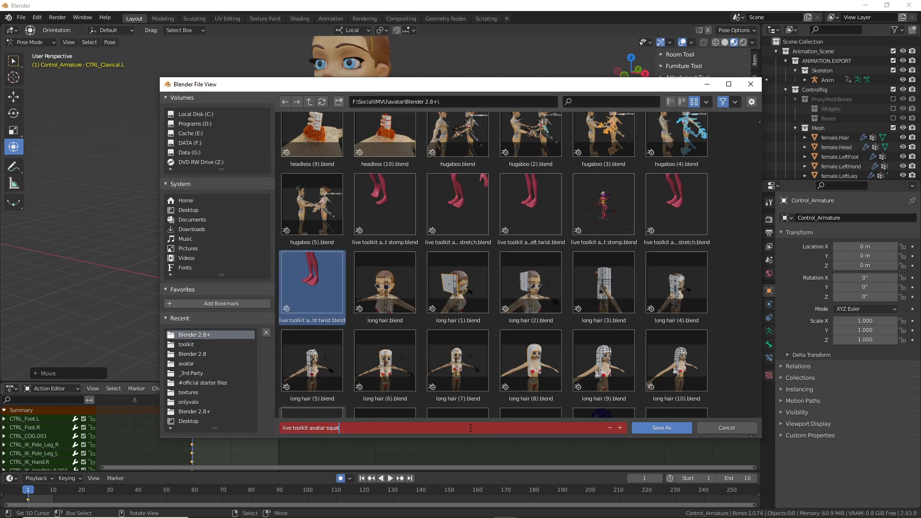
key(Return)
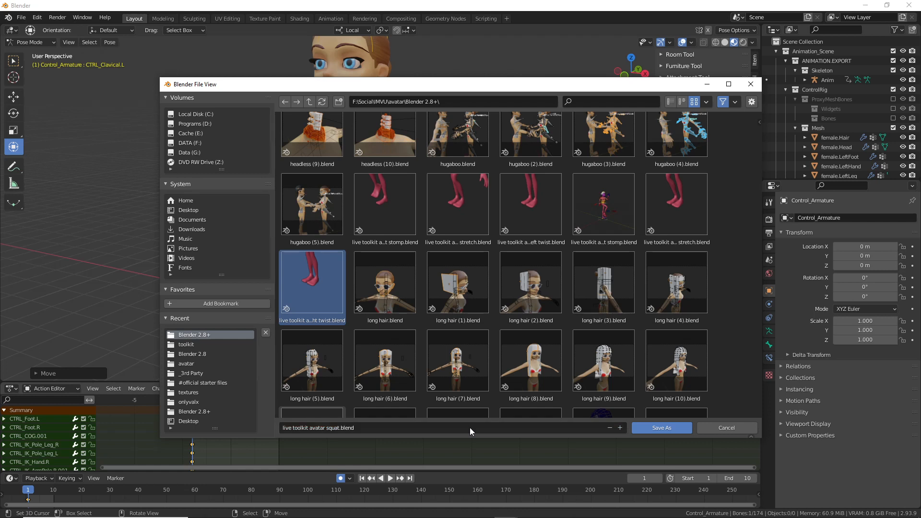
click(661, 428)
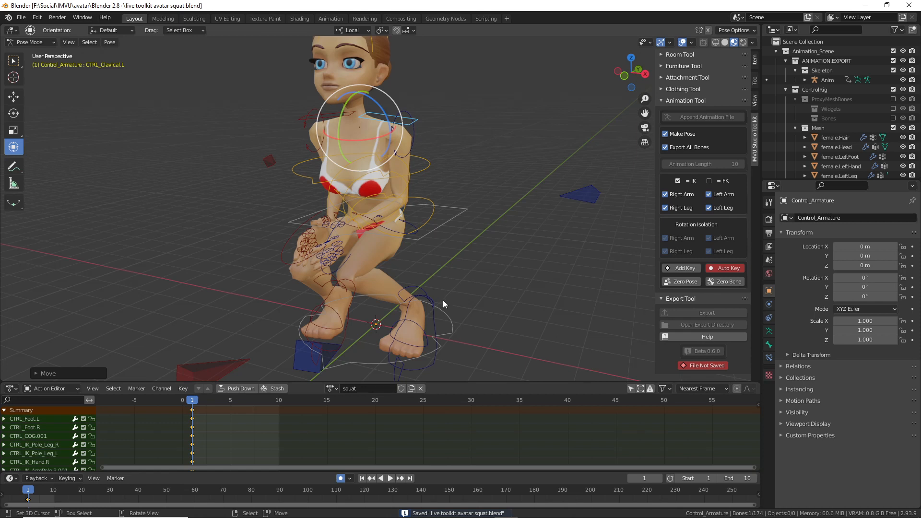
click(452, 325)
Step: Export the squat animation with the IMVU Export Tool and select Control_Armature
middle_drag(482, 312, 455, 264)
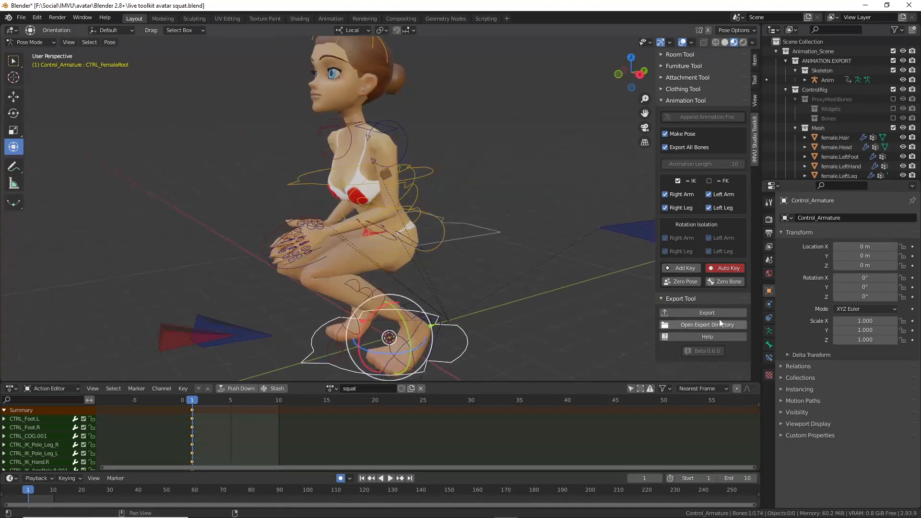
click(708, 312)
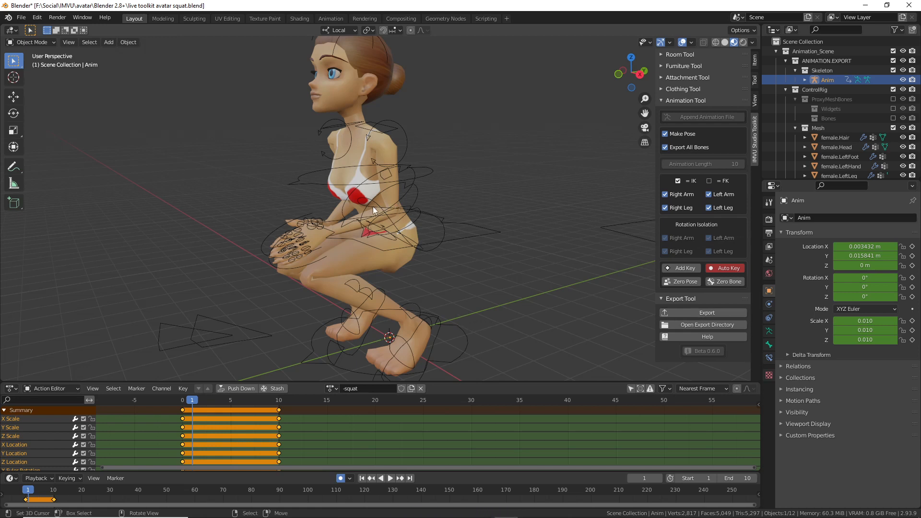
middle_drag(399, 200, 425, 238)
click(403, 333)
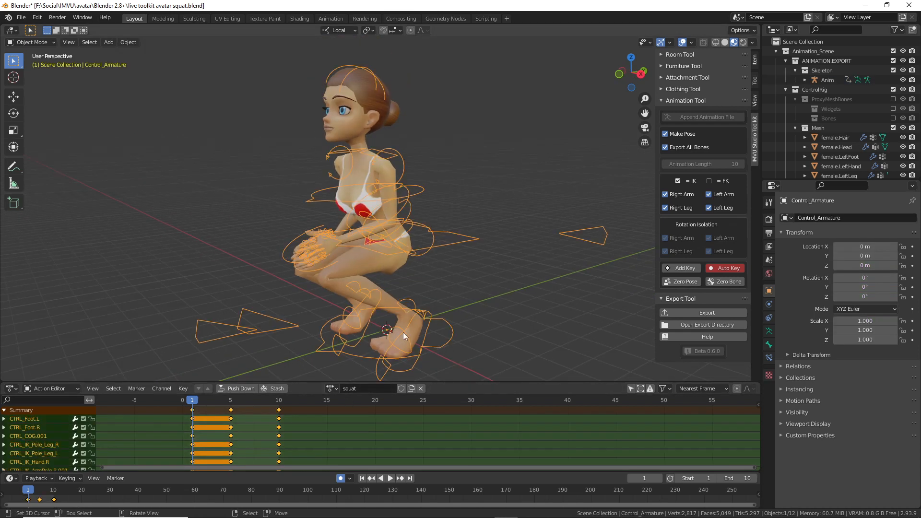
click(31, 43)
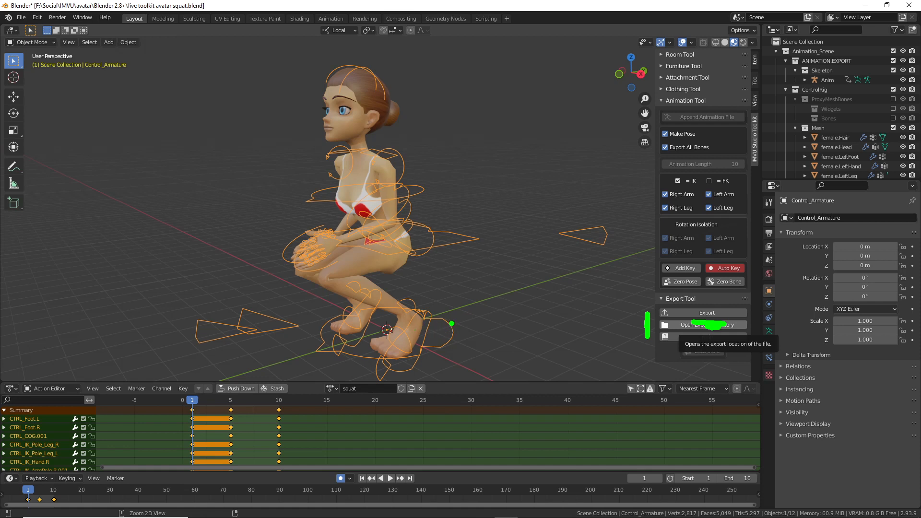
Step: Draw green annotations marking the figure and orange triangles, then clear them
mouse_move(14, 48)
mouse_down()
mouse_move(35, 64)
mouse_move(37, 117)
mouse_up()
mouse_move(27, 75)
mouse_down()
mouse_move(44, 65)
mouse_move(52, 74)
mouse_up()
drag(393, 154, 387, 183)
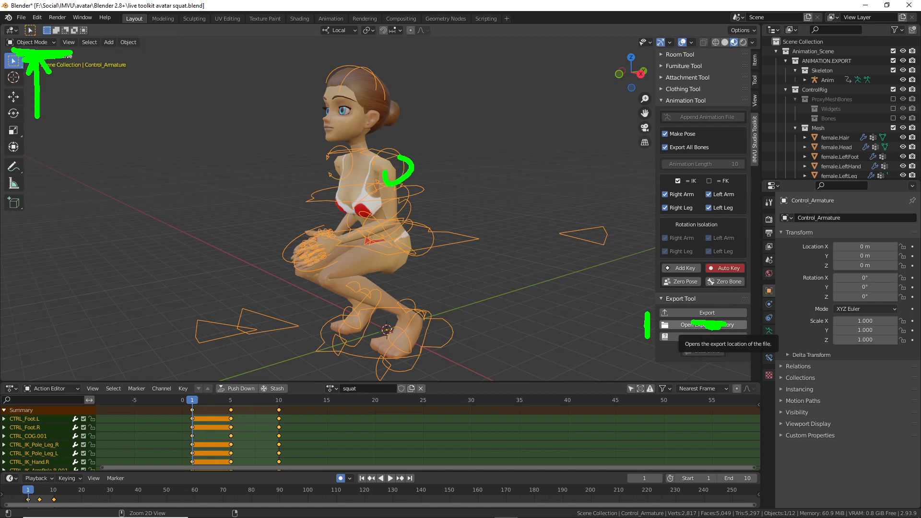
mouse_move(565, 239)
mouse_down()
mouse_move(598, 249)
mouse_move(554, 227)
mouse_move(563, 247)
mouse_up()
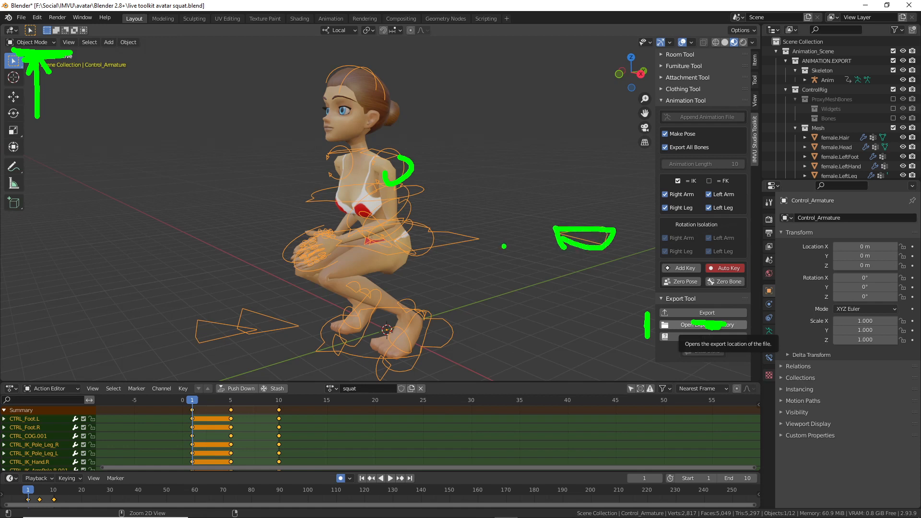
mouse_move(484, 239)
mouse_down()
mouse_move(422, 216)
mouse_move(429, 243)
mouse_move(408, 254)
mouse_up()
mouse_move(433, 315)
mouse_down()
mouse_move(429, 359)
mouse_move(384, 369)
mouse_up()
mouse_move(261, 340)
mouse_down()
mouse_move(309, 328)
mouse_move(197, 338)
mouse_move(225, 340)
mouse_up()
key(Escape)
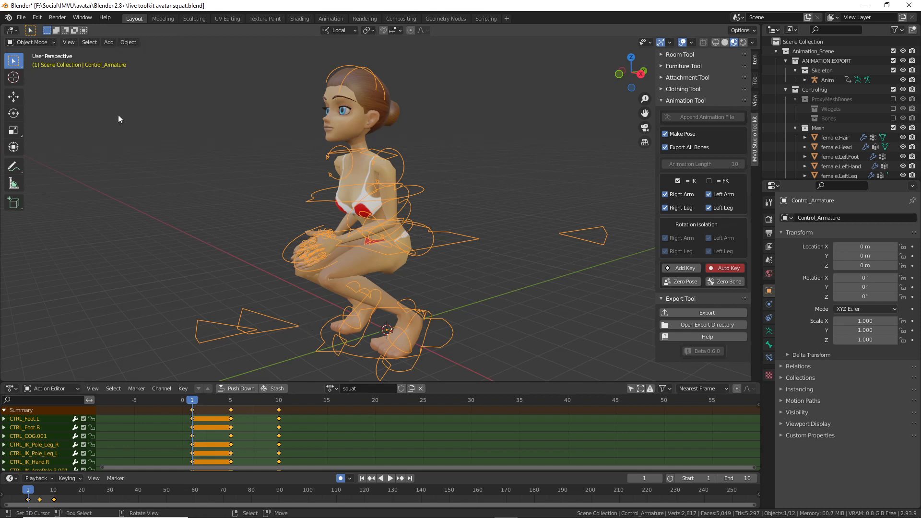
Step: Switch the control rig into Pose Mode
click(35, 42)
key(ctrl+2)
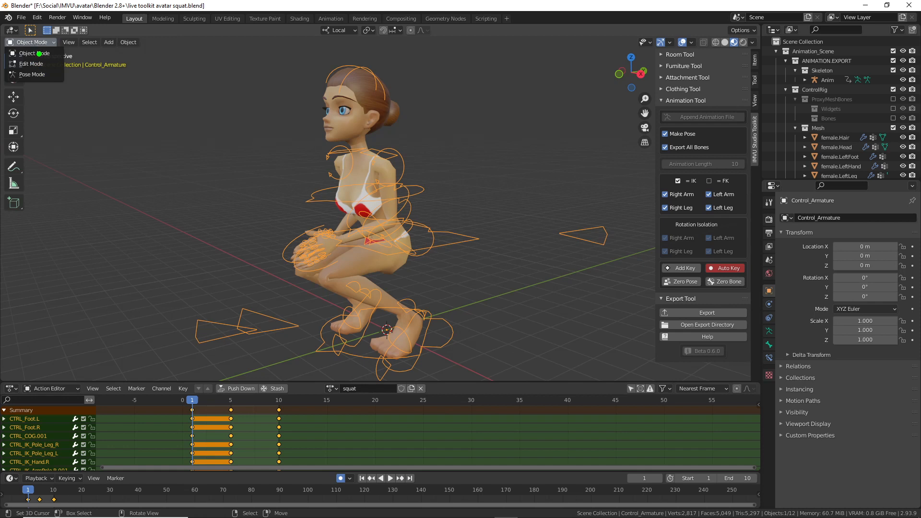
drag(18, 82, 48, 89)
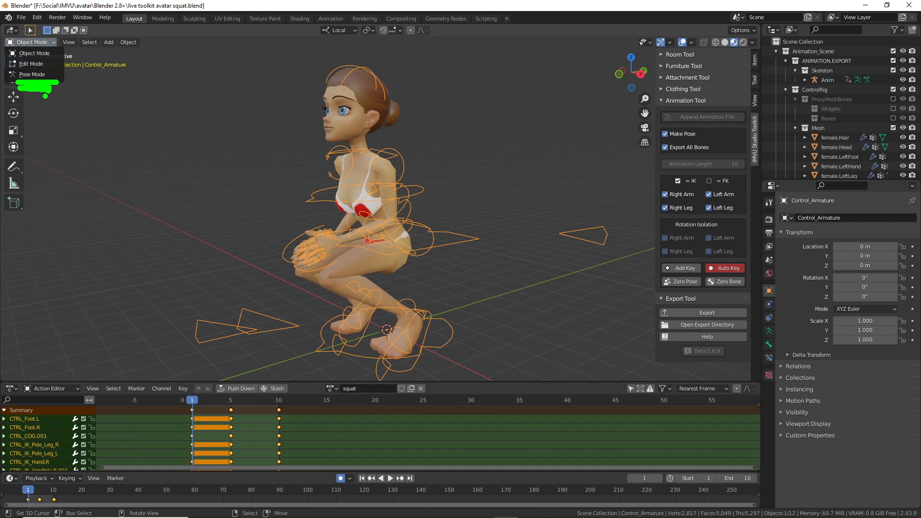
drag(13, 50, 66, 49)
key(Escape)
click(32, 74)
Step: Orbit to a front view and play the squat action, scrubbing to frame 10
middle_drag(417, 312, 407, 295)
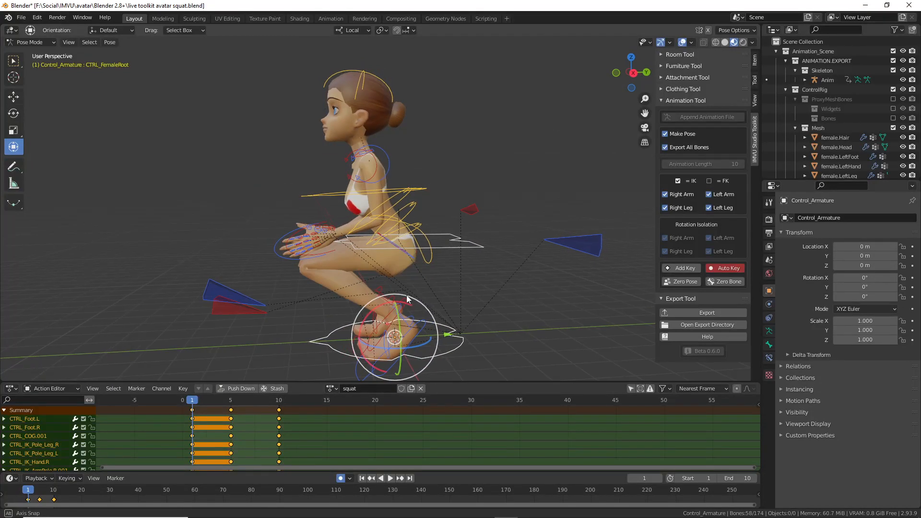
middle_drag(406, 295, 604, 297)
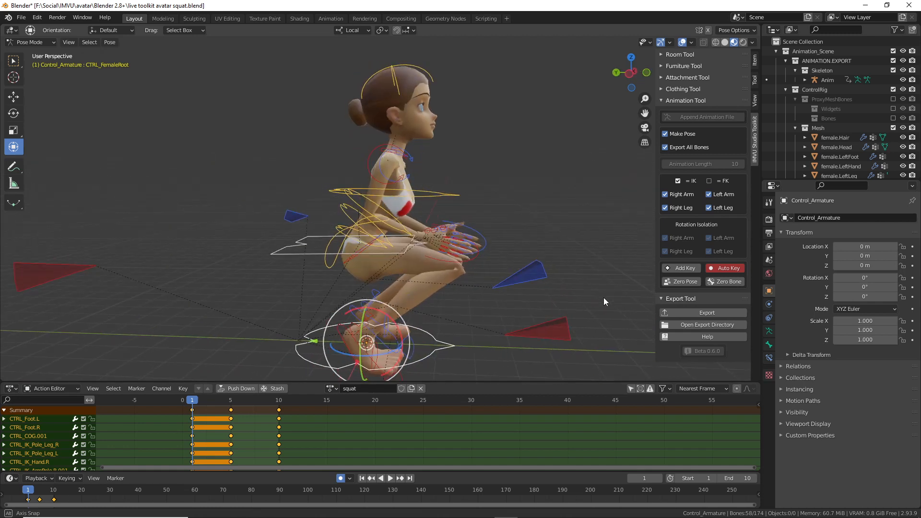
scroll(578, 292, down, 4)
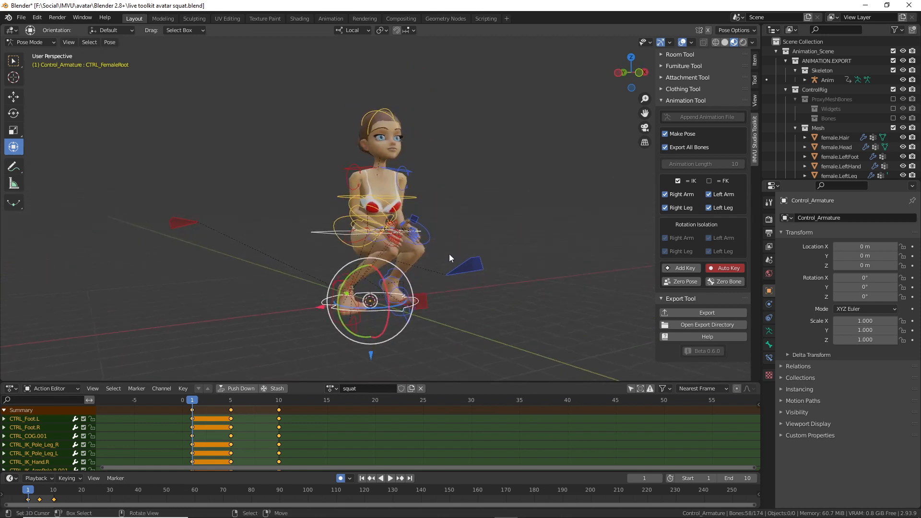
middle_drag(424, 262, 403, 268)
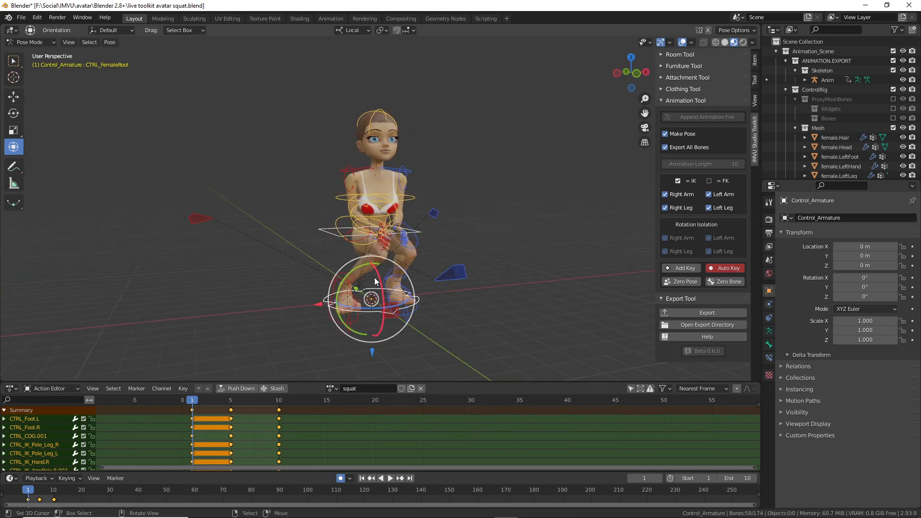
key(space)
drag(214, 406, 277, 407)
key(space)
Step: Replay the squat loop several times, checking frames 1 through 10
middle_drag(322, 186, 283, 307)
key(space)
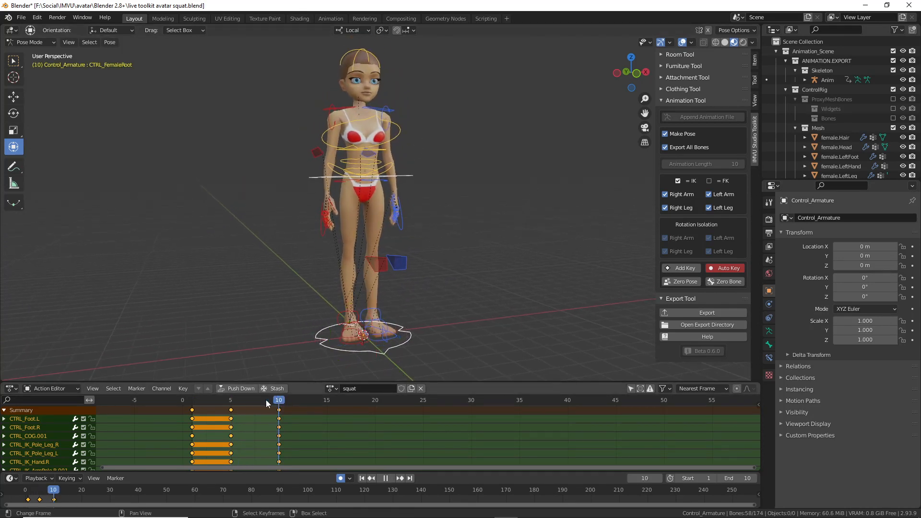
key(space)
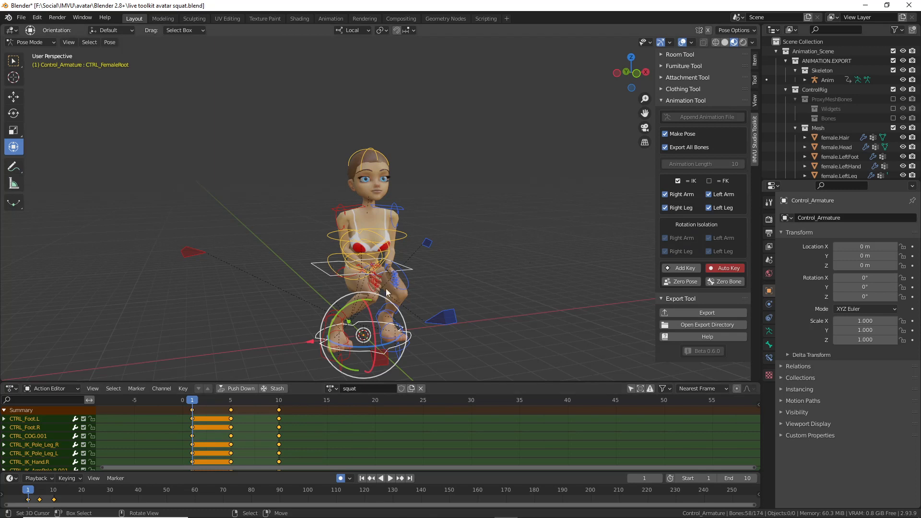
key(space)
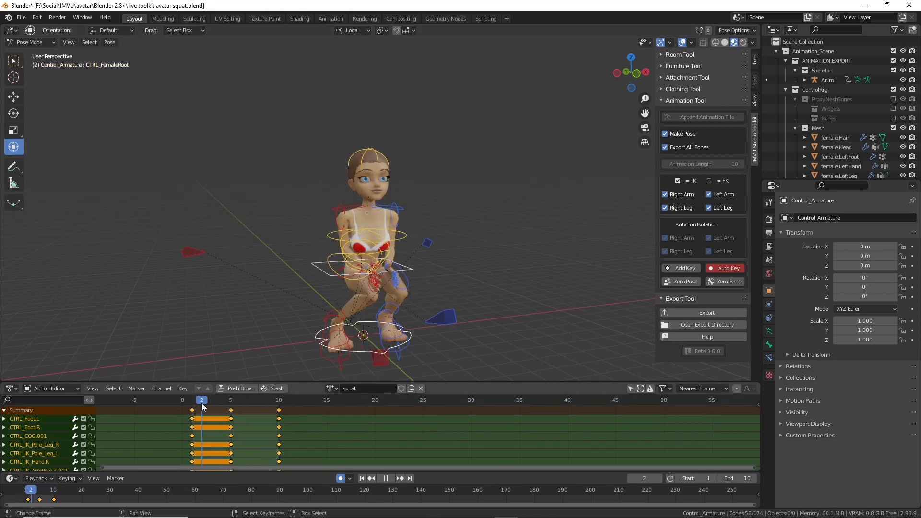
key(space)
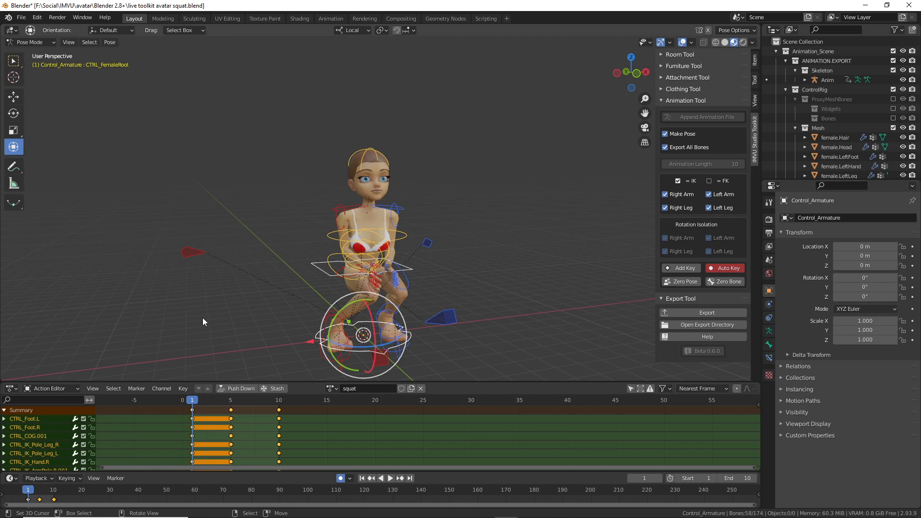
key(space)
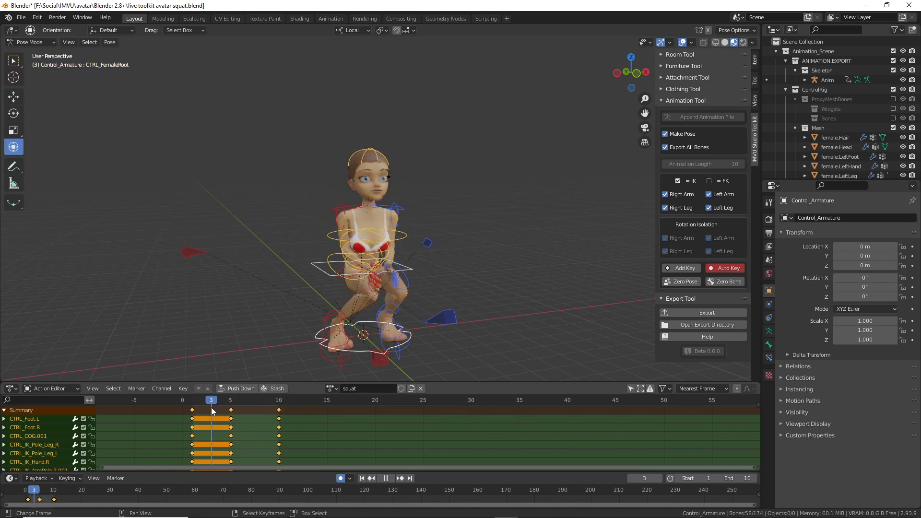
drag(211, 408, 192, 410)
key(space)
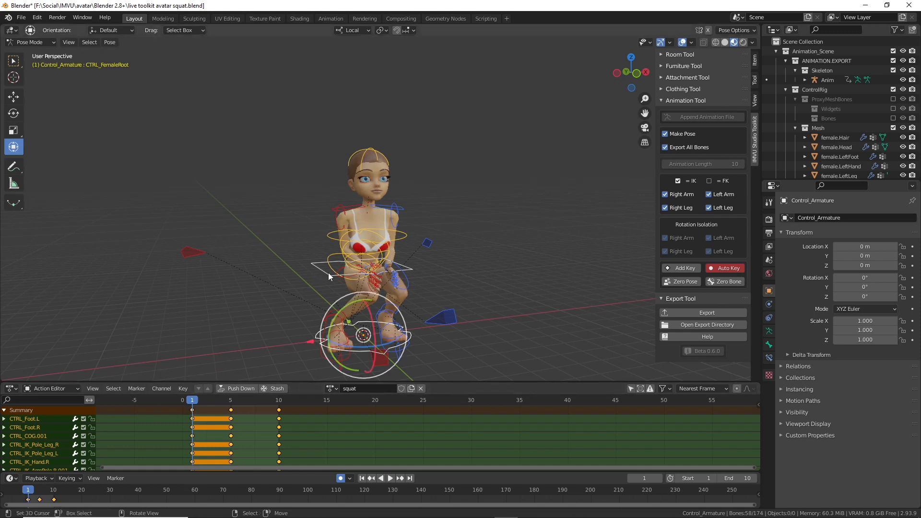
click(577, 511)
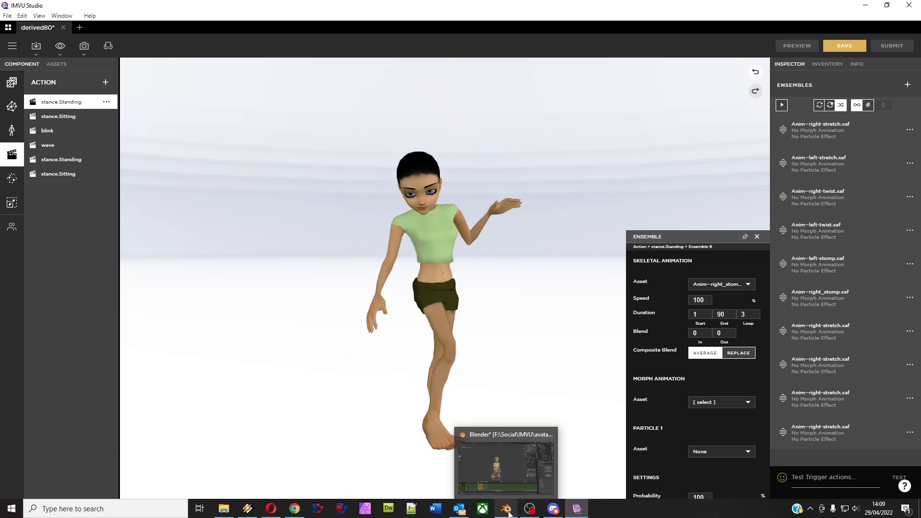
click(505, 509)
drag(230, 404, 281, 409)
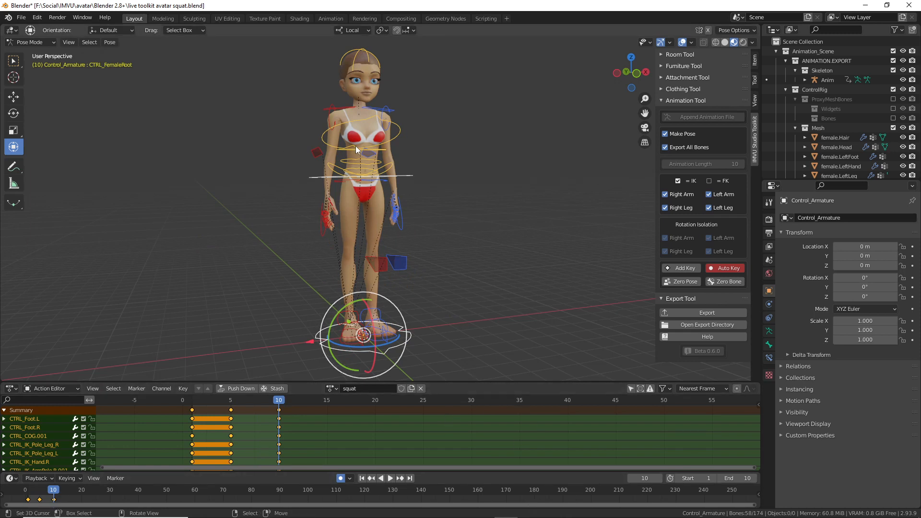
click(576, 515)
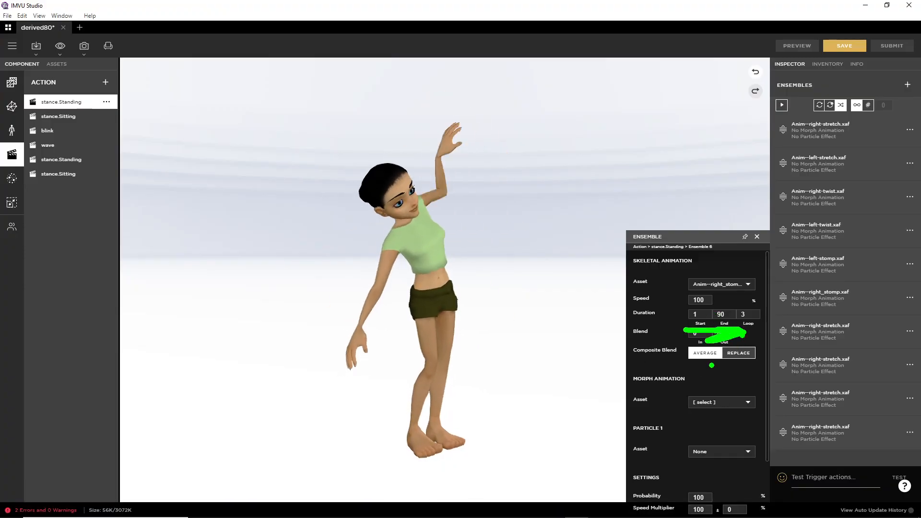
drag(706, 364, 696, 365)
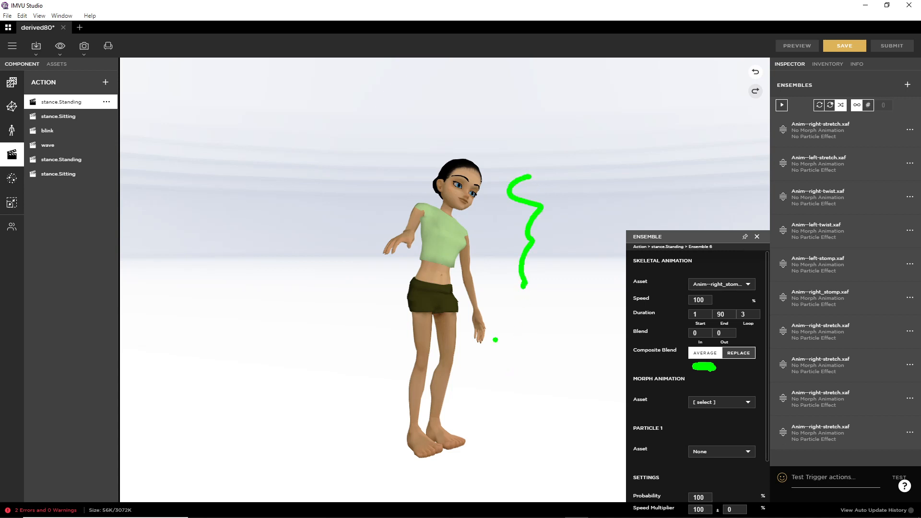
drag(503, 350, 511, 429)
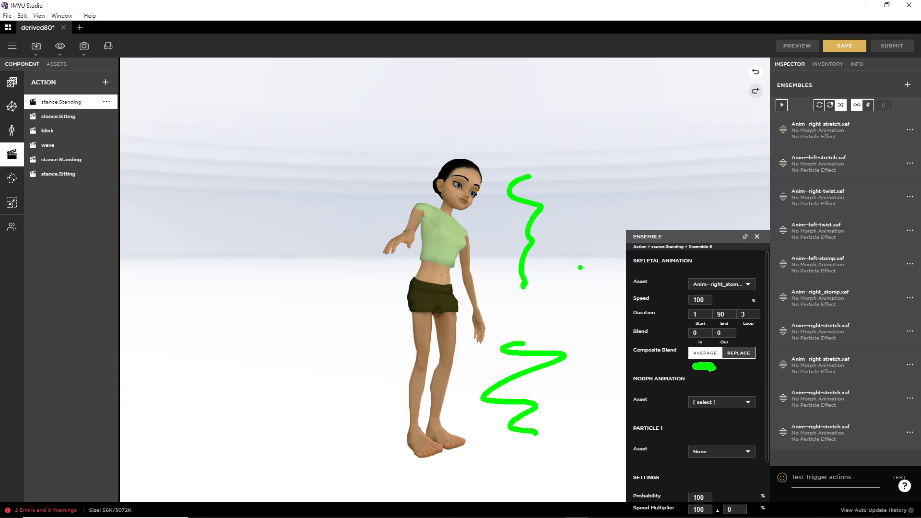
key(Escape)
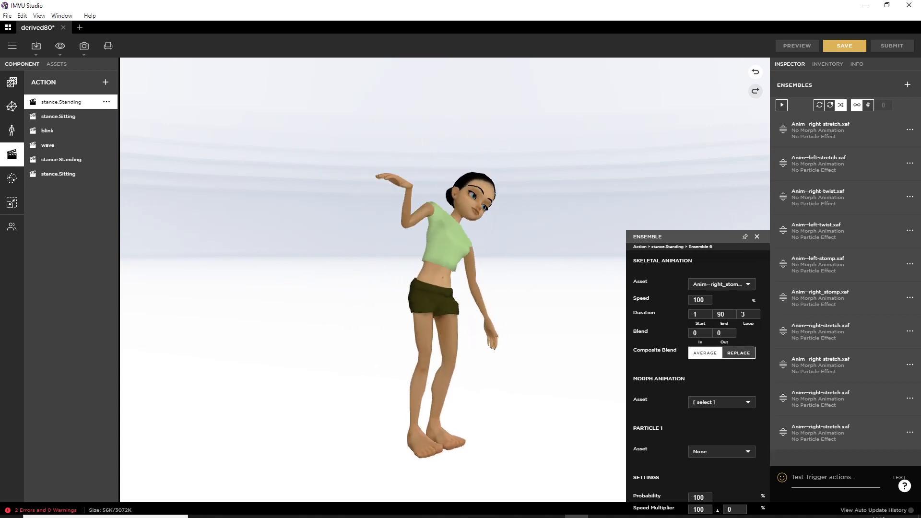
click(500, 511)
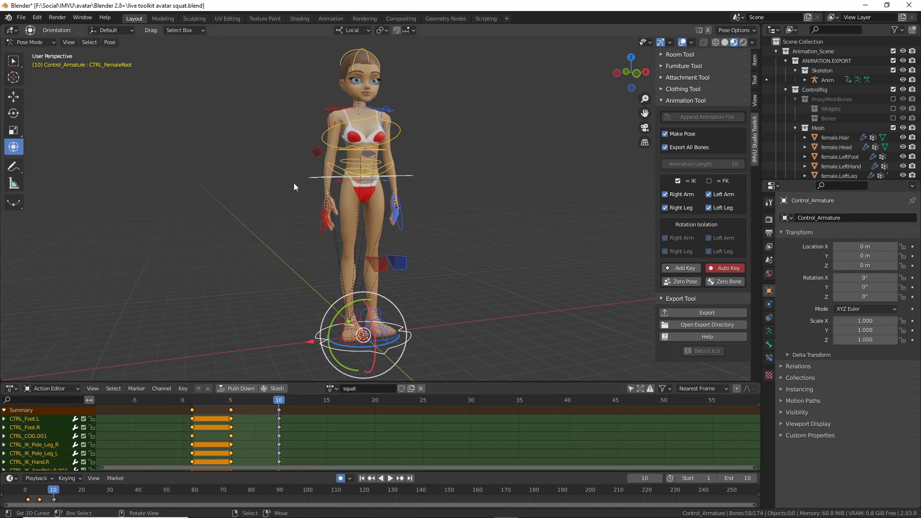
Step: Play the squat once, stop at frame 1, and minimize Blender
key(space)
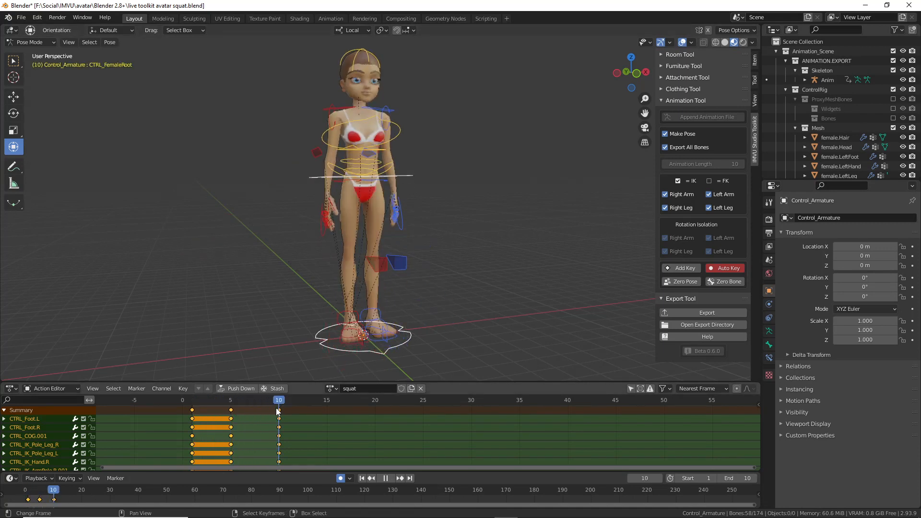
key(space)
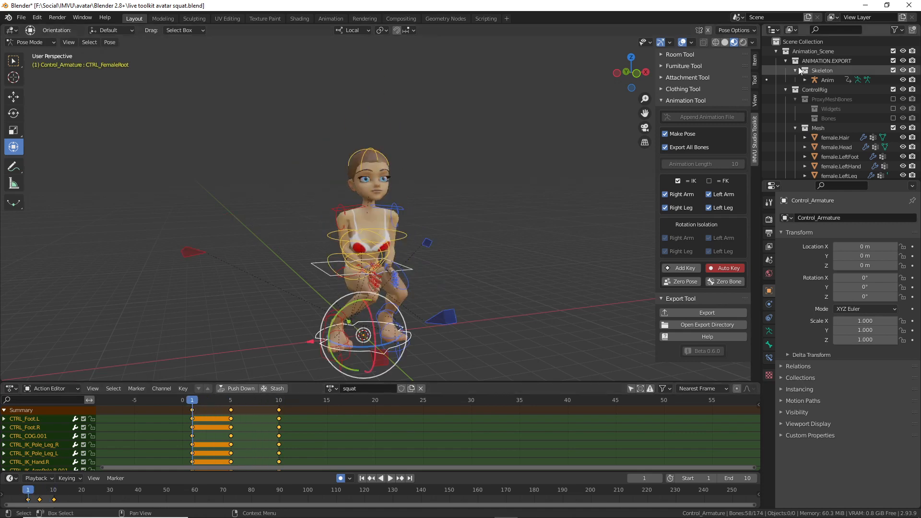
click(866, 5)
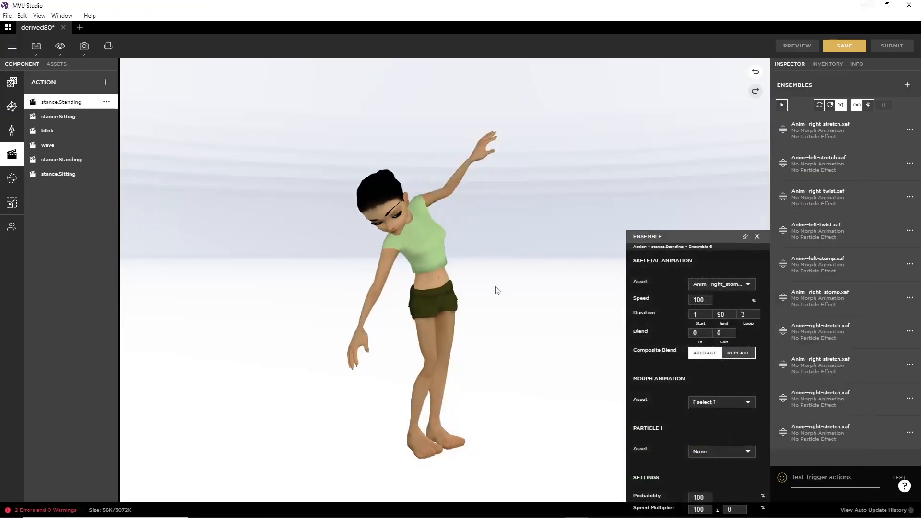
Step: Open live toolkit avatar squat.fbx through Import FBX
click(37, 48)
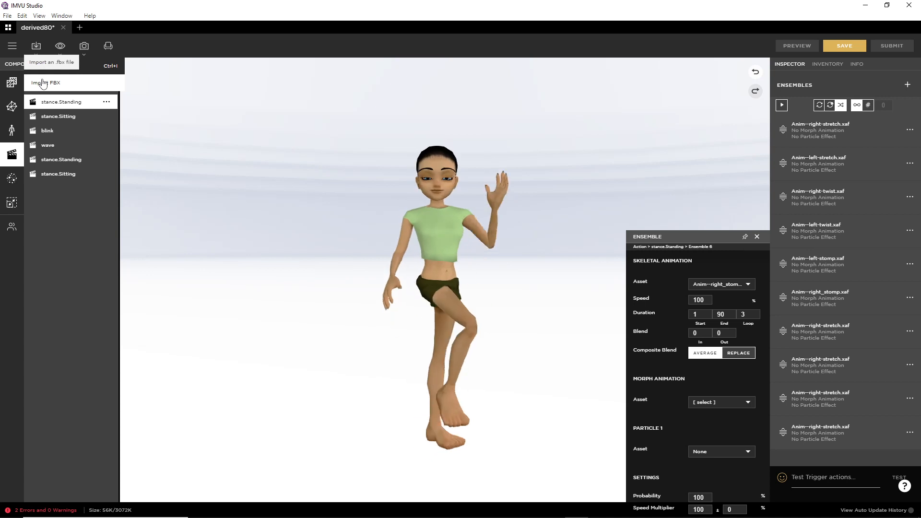
click(46, 82)
scroll(404, 301, down, 10)
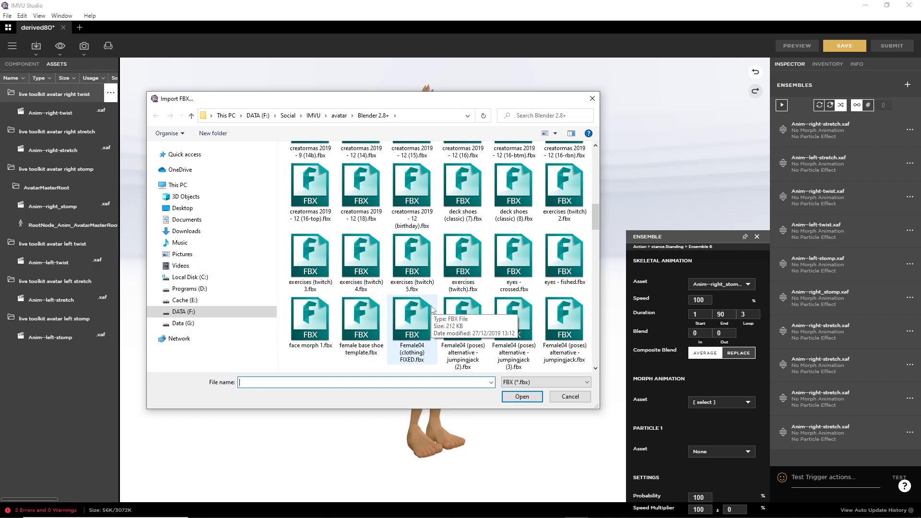
scroll(432, 309, down, 3)
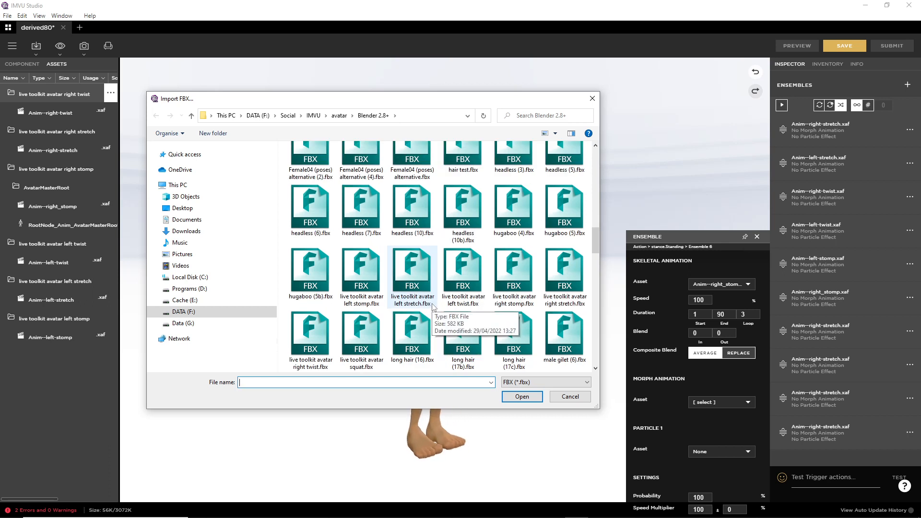
click(370, 328)
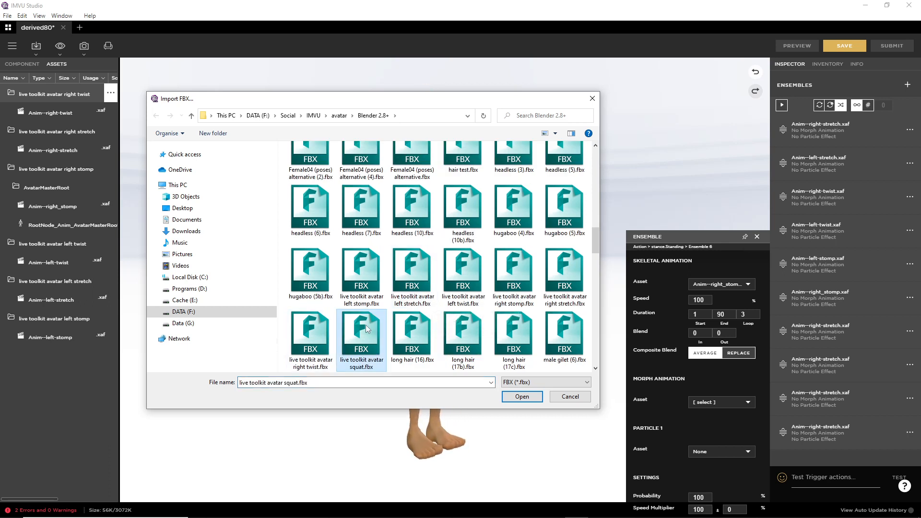
click(523, 398)
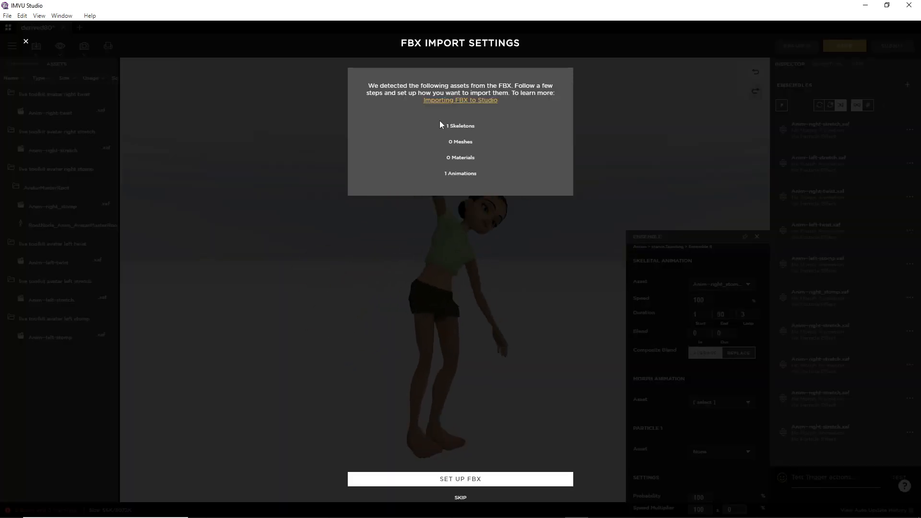
Step: Step through the FBX setup's skeleton, material and review pages and import Anim--squat
click(473, 479)
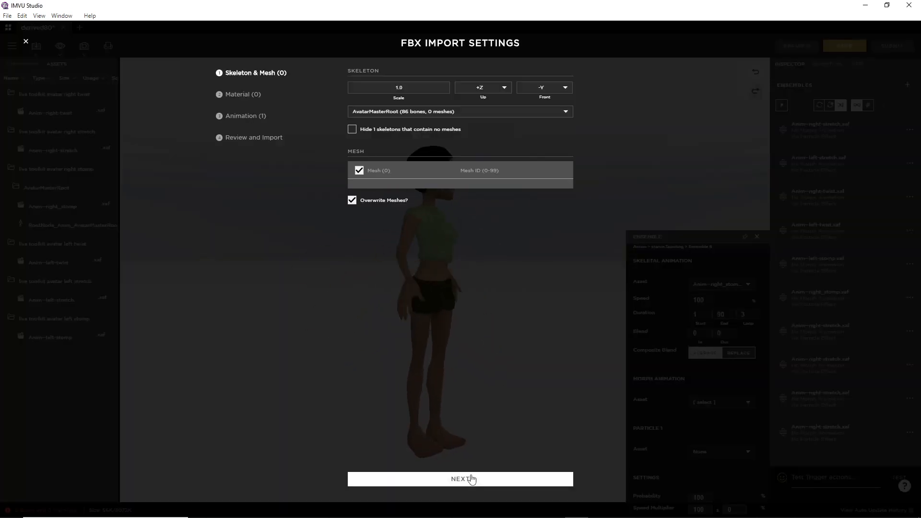
click(460, 480)
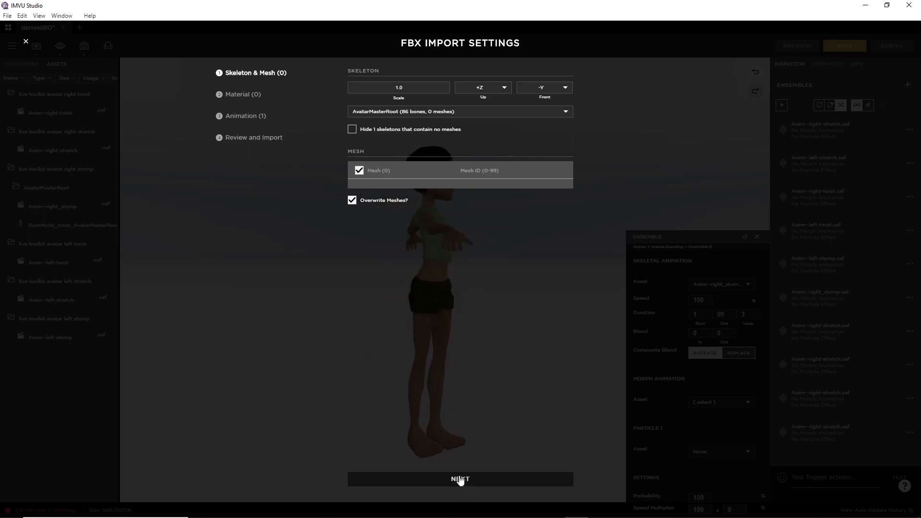
click(461, 480)
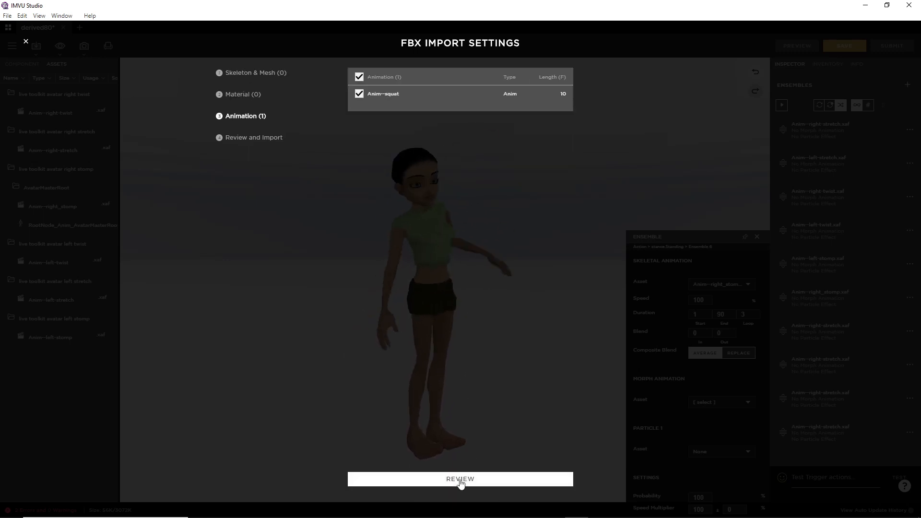
click(460, 479)
click(460, 480)
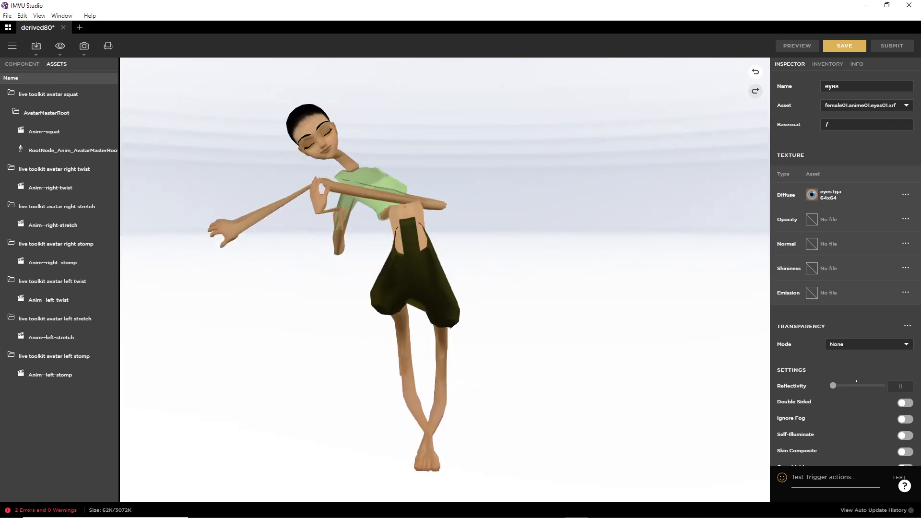
Step: Set the avatar's skeleton Asset to Female04_Anime01_Skeleton
click(23, 63)
click(11, 130)
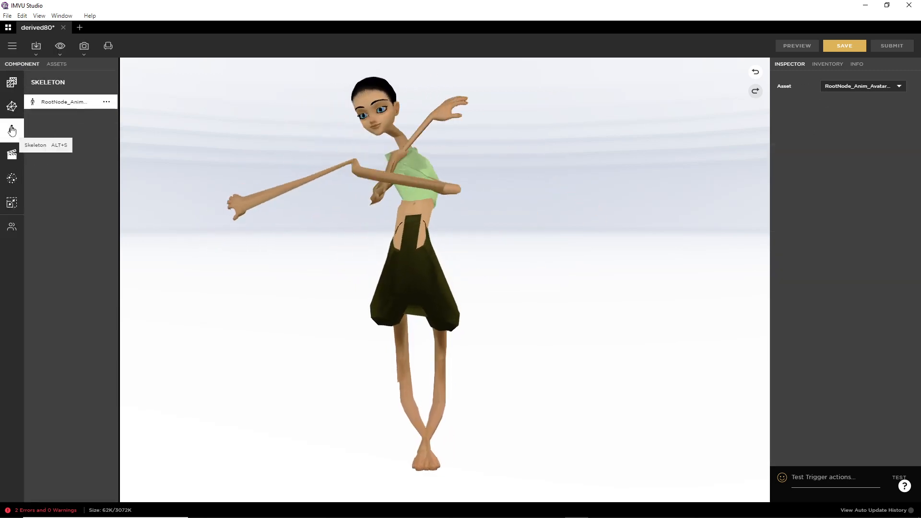
click(865, 86)
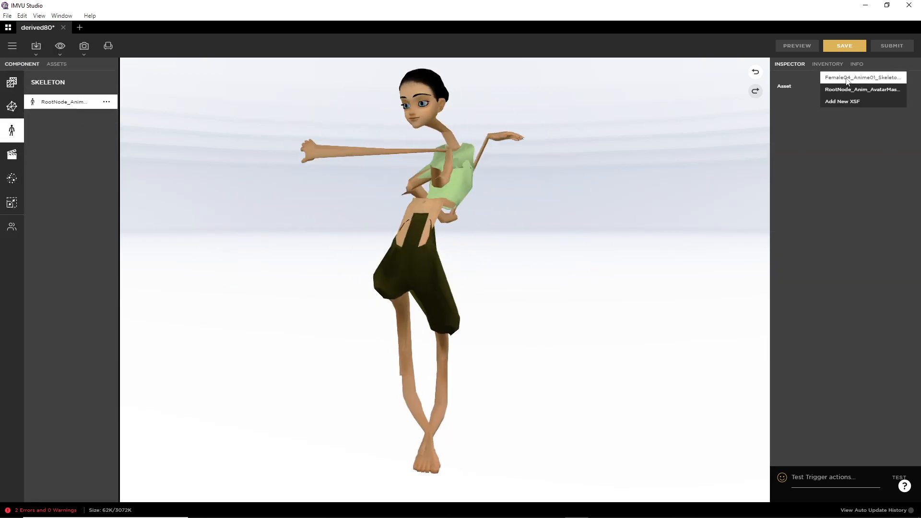
click(847, 79)
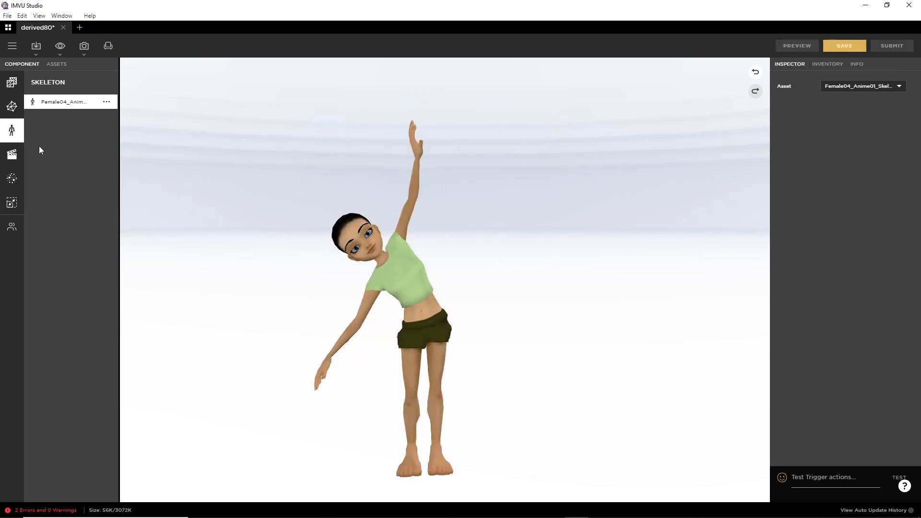
Step: Assign Anim--squat.xaf to stance.Standing's seventh ensemble and preview it
click(12, 154)
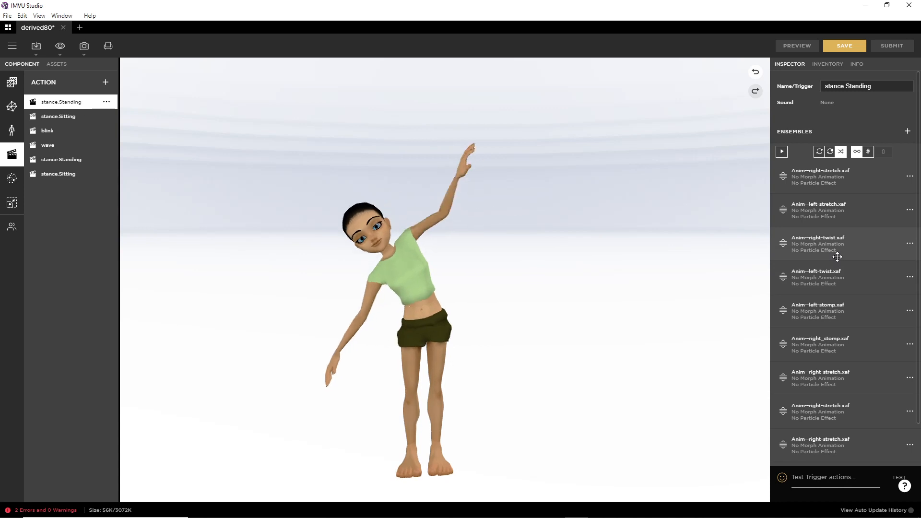
click(910, 377)
click(869, 390)
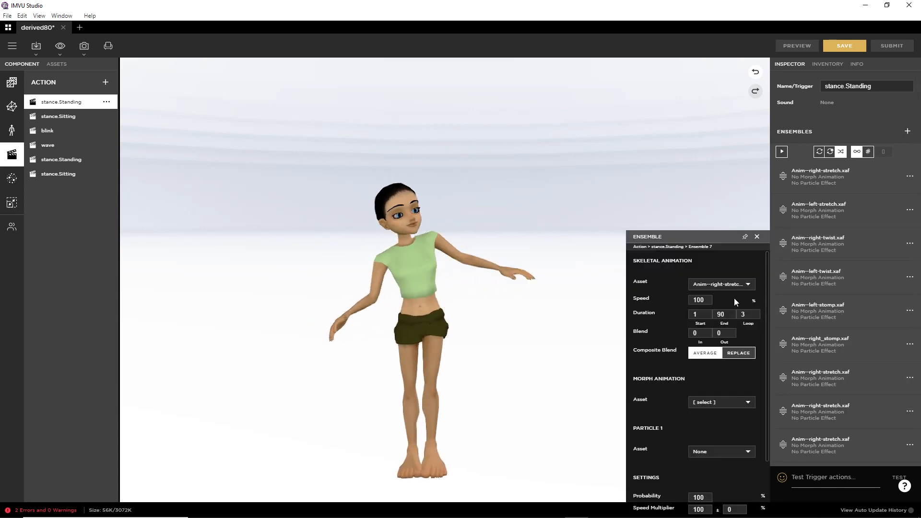
click(726, 285)
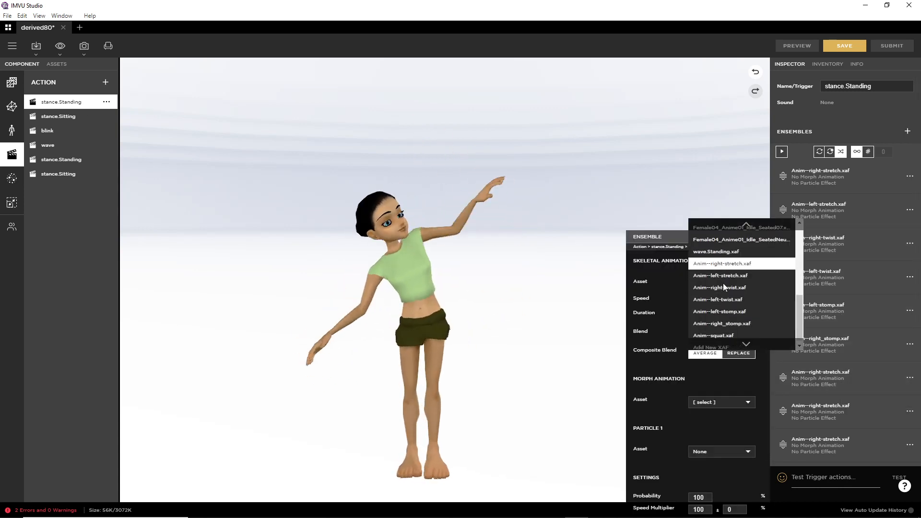
click(720, 332)
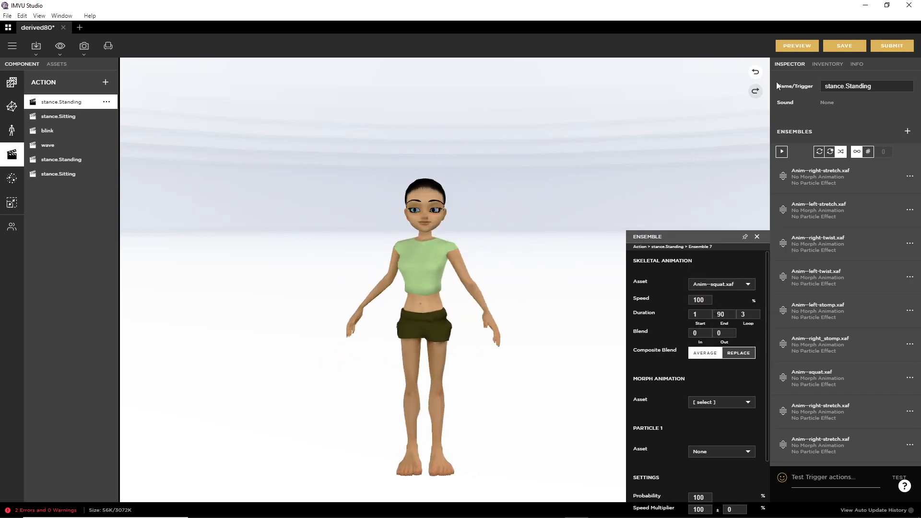
click(794, 44)
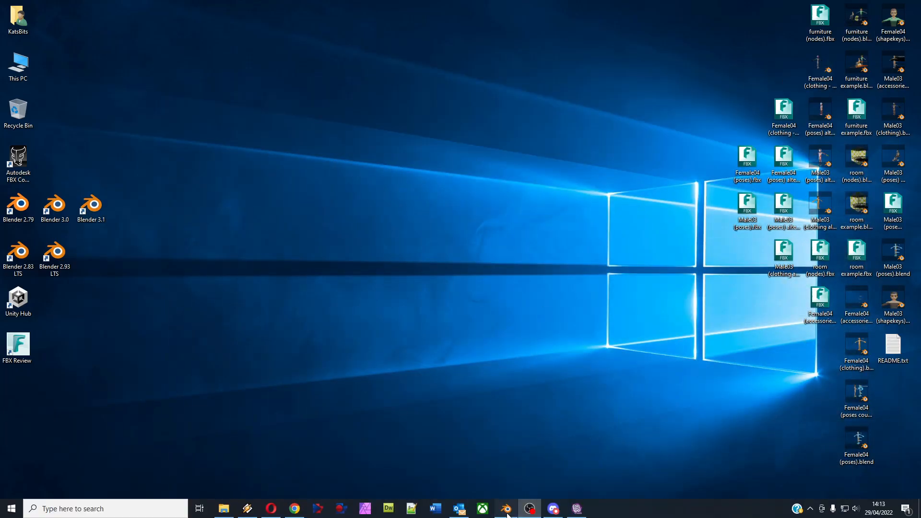
Step: Start a new General Blender scene, discarding the unsaved squat file
click(506, 511)
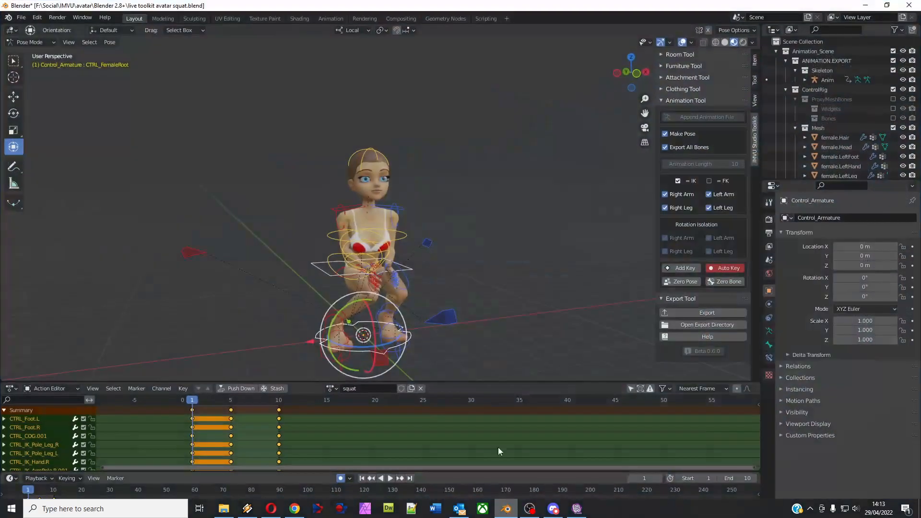
click(21, 17)
mouse_move(34, 30)
click(131, 27)
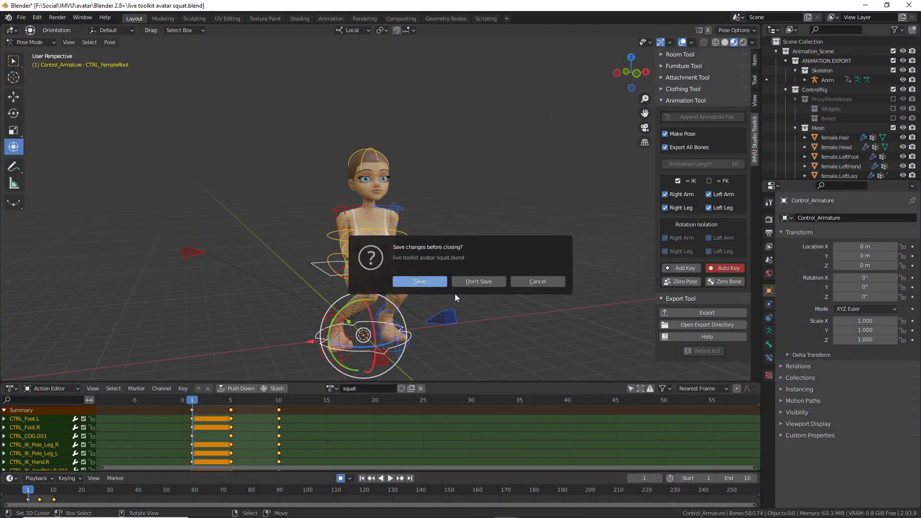
click(476, 280)
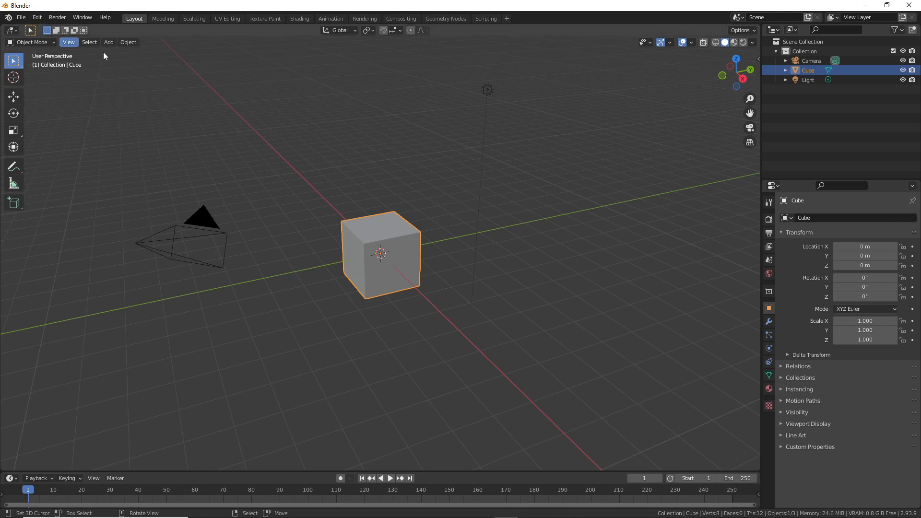
Step: Append the IMVU avatar rig from the IMVU Studio Toolkit's Animation Tool
key(n)
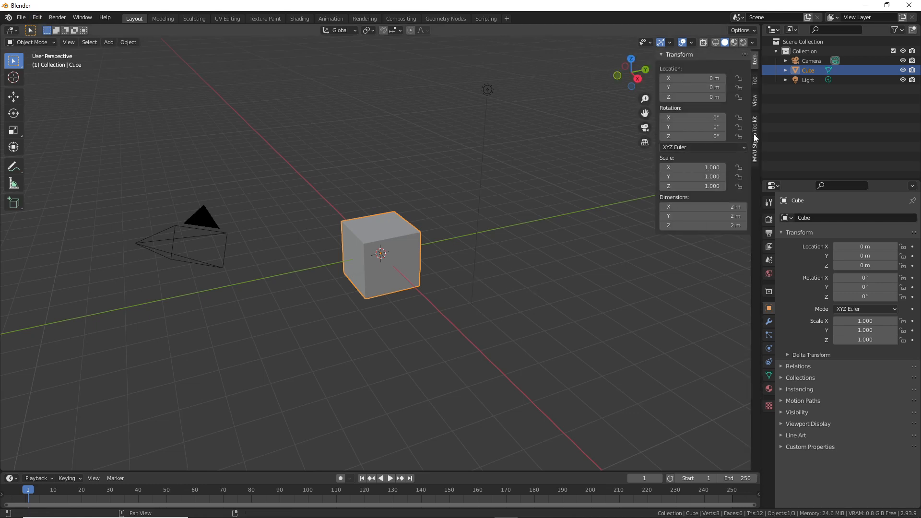
click(755, 140)
click(692, 101)
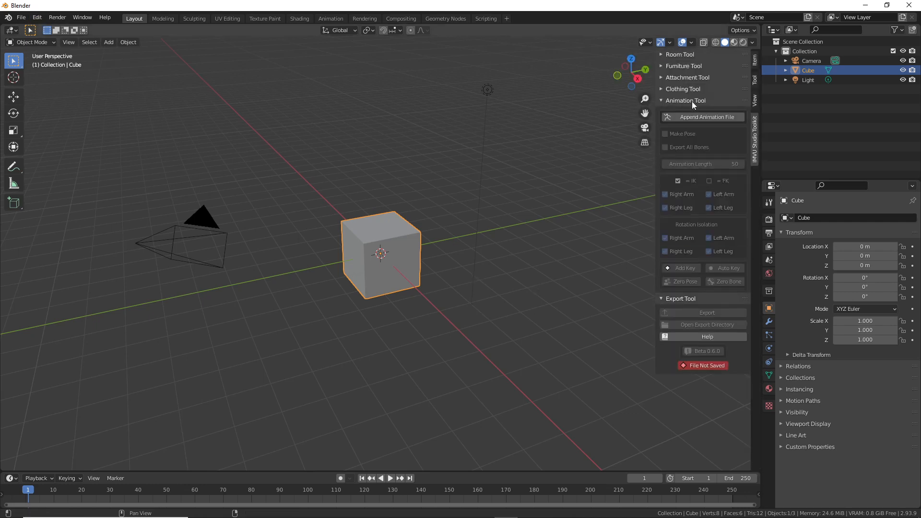
click(702, 118)
middle_drag(411, 216, 436, 212)
shift+middle_drag(449, 162, 453, 283)
Step: Turn on Auto Key and enable Export All Bones
click(728, 269)
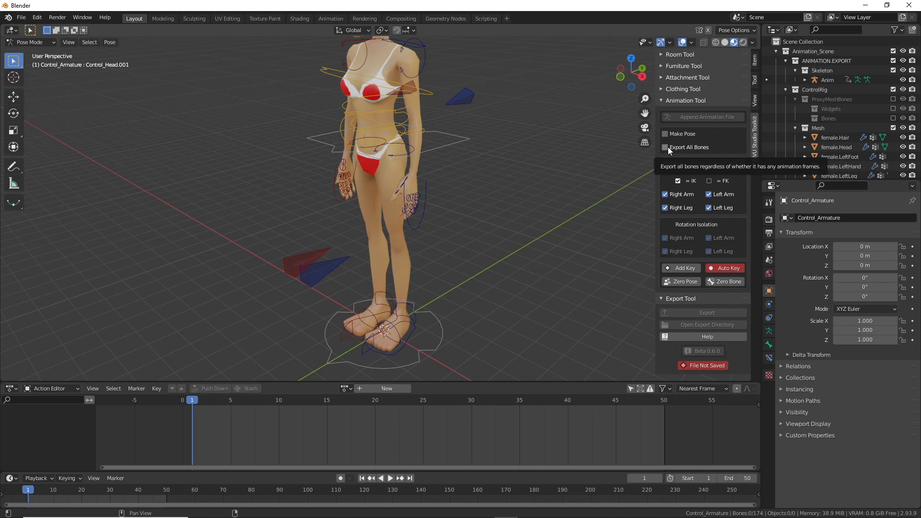
mouse_move(673, 137)
mouse_down()
mouse_move(663, 139)
mouse_move(697, 140)
mouse_up()
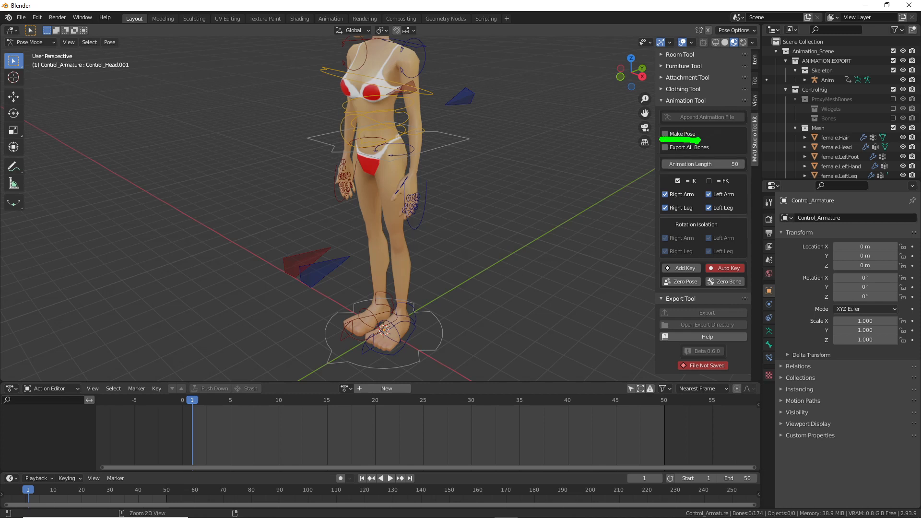
key(Escape)
click(665, 148)
drag(662, 155, 714, 154)
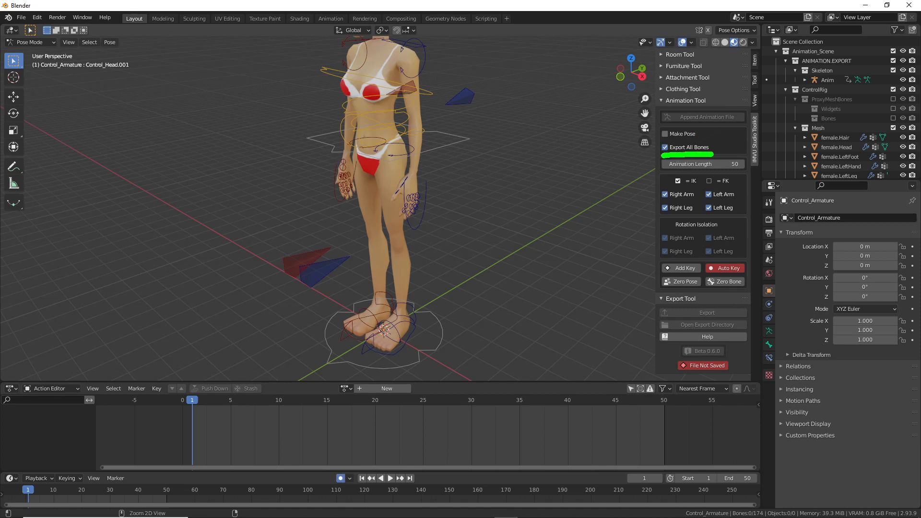
key(Escape)
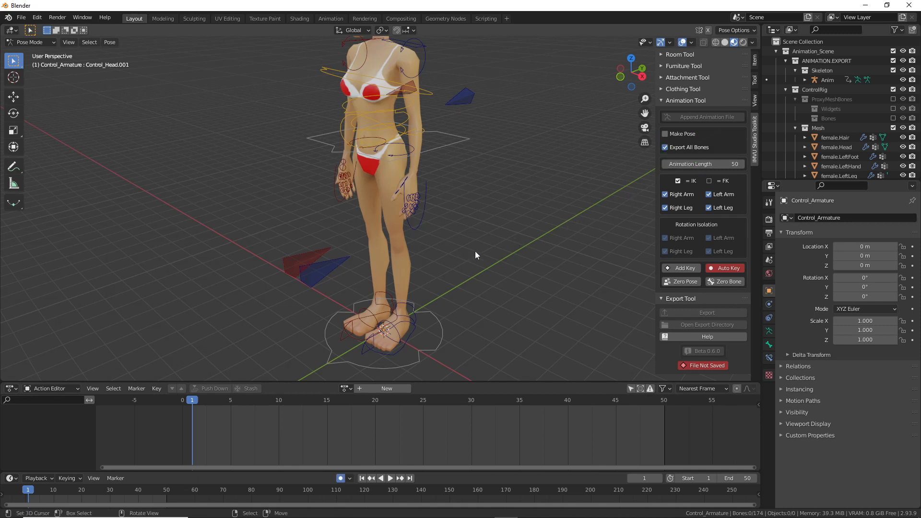
Step: Face the character from the front and select all of the rig's bones
middle_drag(405, 225, 428, 226)
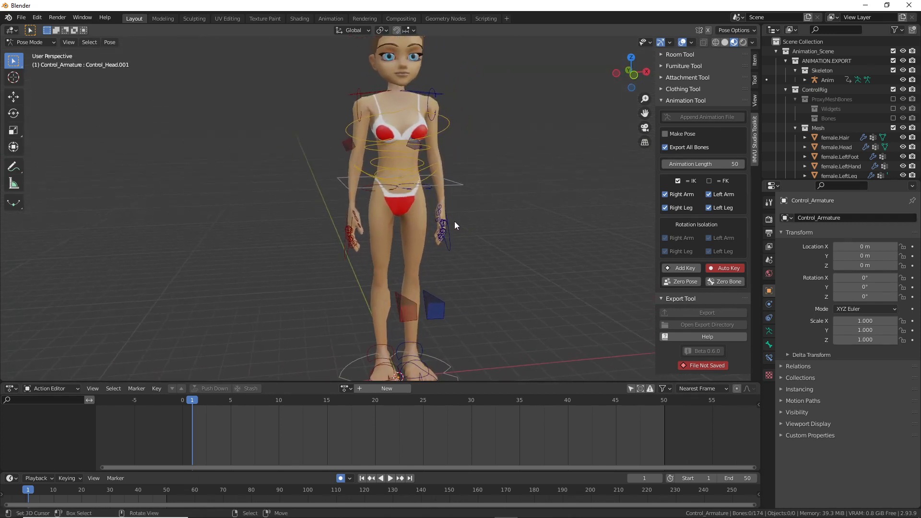
scroll(455, 223, down, 2)
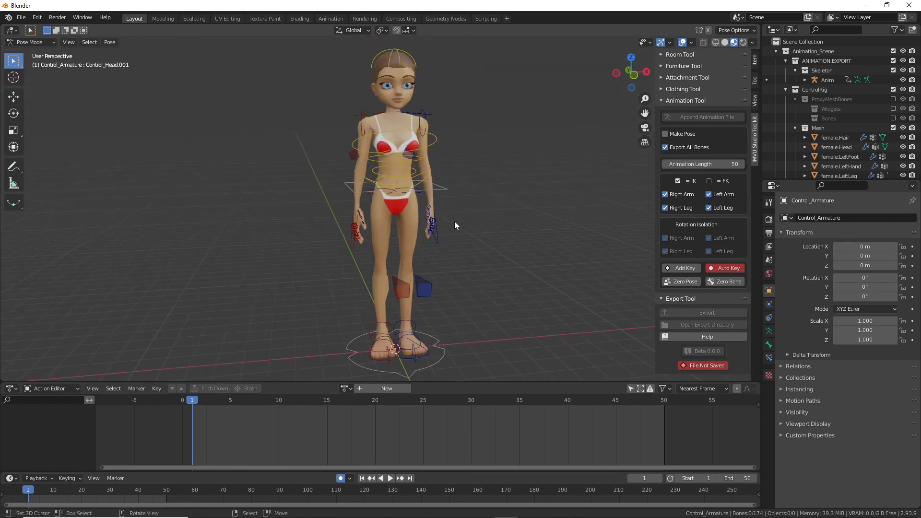
click(110, 42)
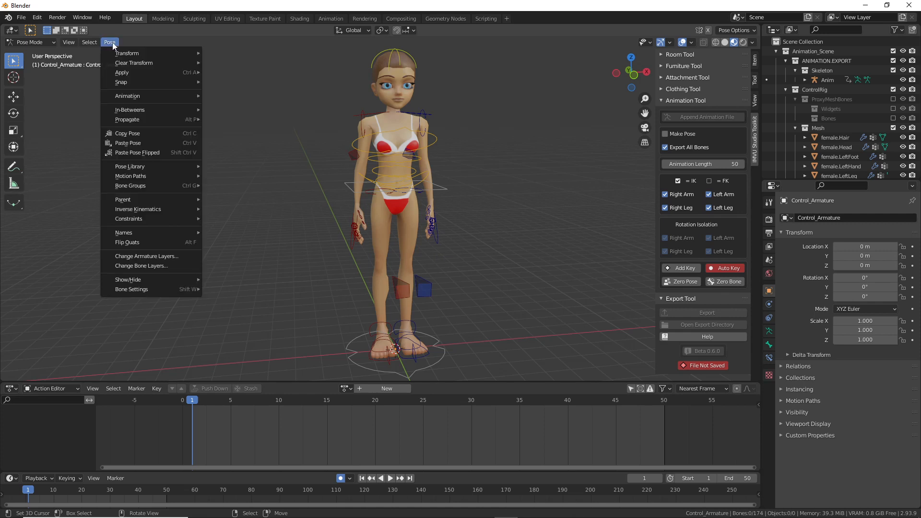
click(95, 54)
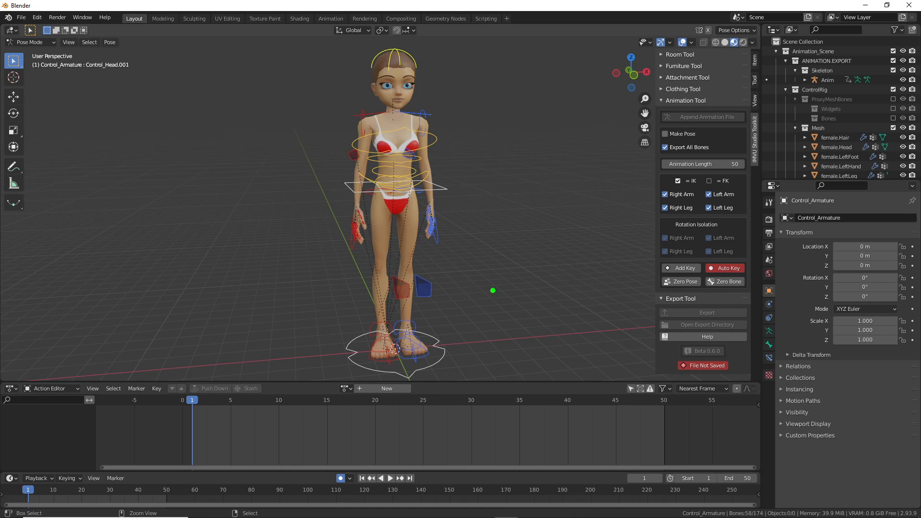
mouse_move(686, 261)
mouse_down()
mouse_move(659, 277)
mouse_move(682, 254)
mouse_move(664, 323)
mouse_up()
mouse_move(674, 291)
mouse_down()
mouse_move(684, 281)
mouse_move(696, 289)
mouse_up()
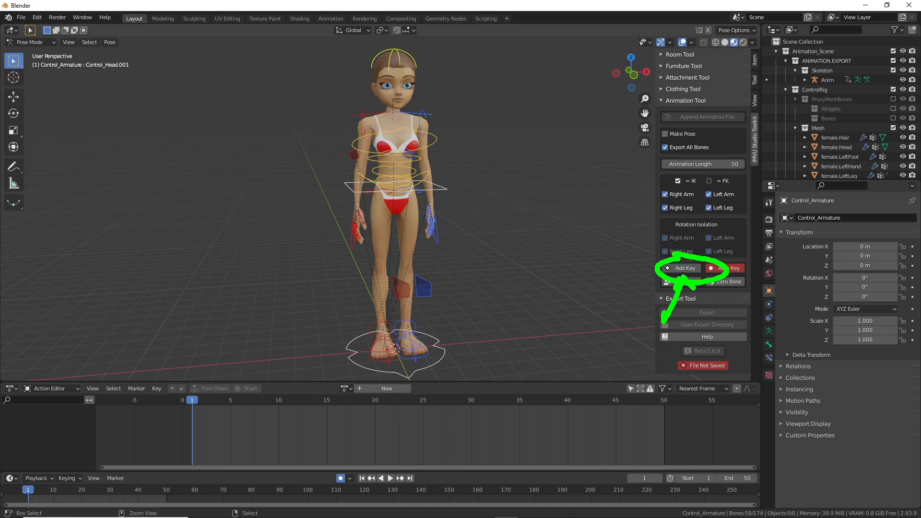
mouse_move(193, 405)
mouse_down()
mouse_move(192, 463)
mouse_move(203, 454)
mouse_up()
drag(186, 415, 194, 406)
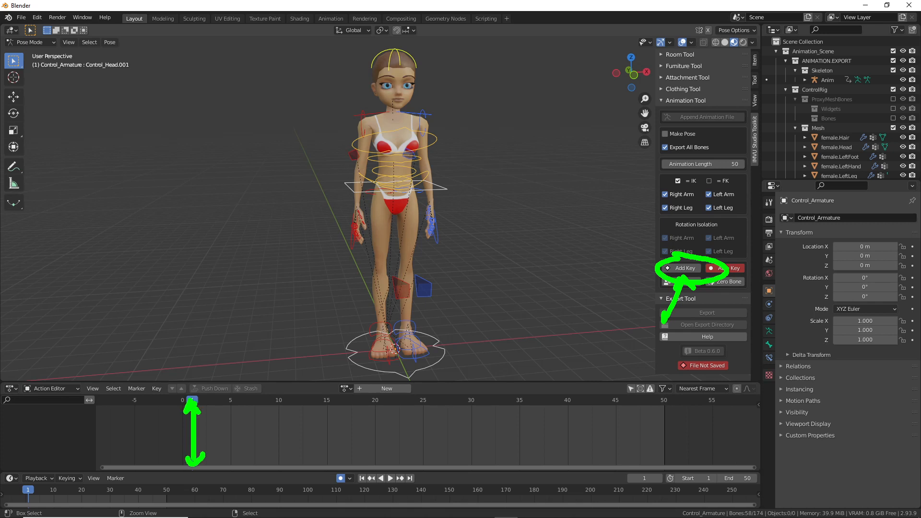
key(Escape)
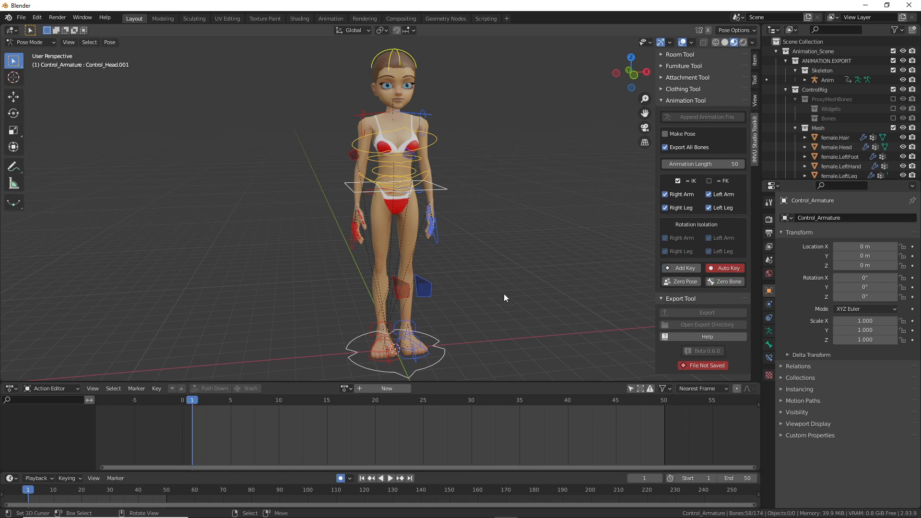
Step: Add a frame-1 key for all bones, creating Control_ArmatureAction
click(684, 269)
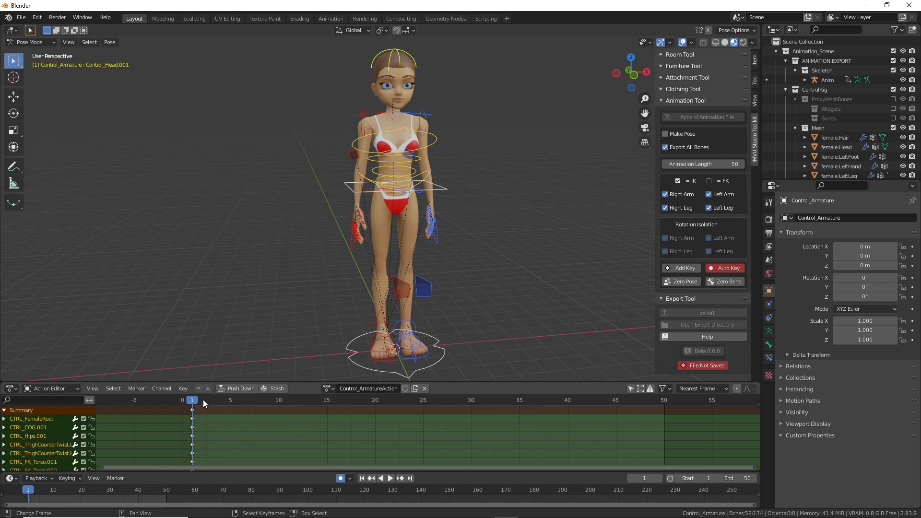
drag(206, 427, 414, 427)
mouse_move(470, 411)
mouse_down()
mouse_move(473, 453)
mouse_move(434, 429)
mouse_move(438, 436)
mouse_up()
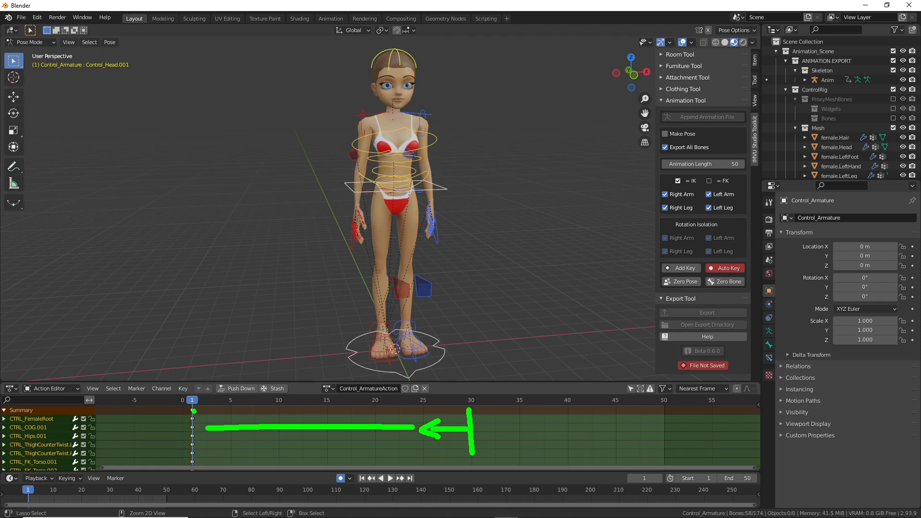
drag(212, 417, 212, 437)
mouse_move(190, 371)
mouse_down()
mouse_move(190, 389)
mouse_move(435, 382)
mouse_move(456, 399)
mouse_up()
drag(469, 360, 471, 408)
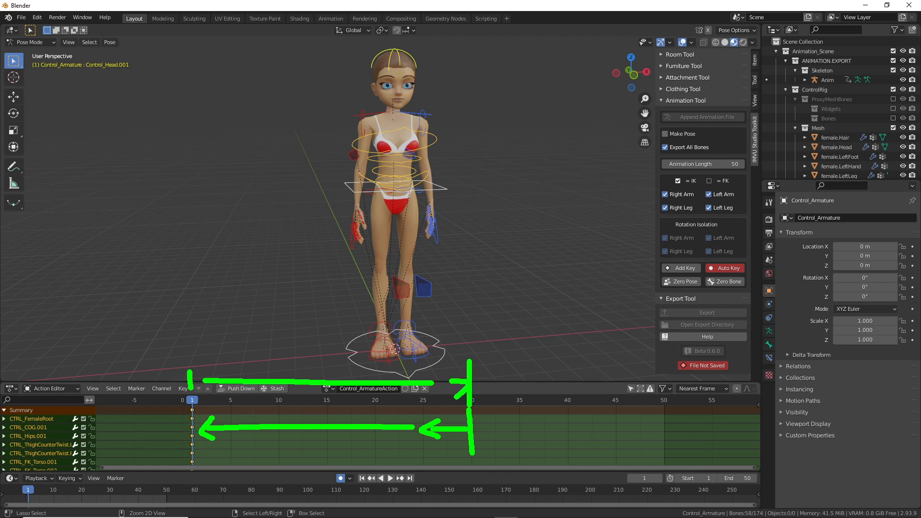
key(Escape)
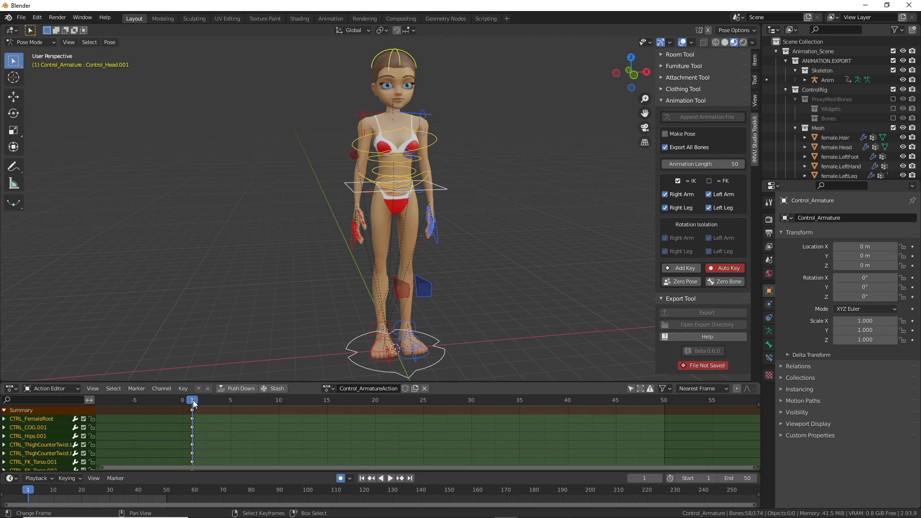
Step: Return to frame 1 and annotate the selected rig bones across the head, body and hands
mouse_move(193, 402)
mouse_down()
mouse_move(471, 406)
mouse_move(191, 413)
mouse_up()
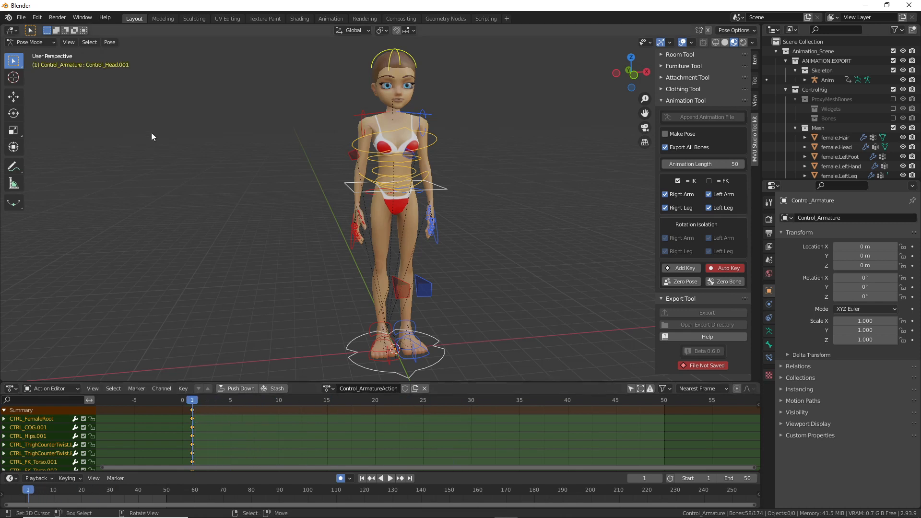
click(87, 45)
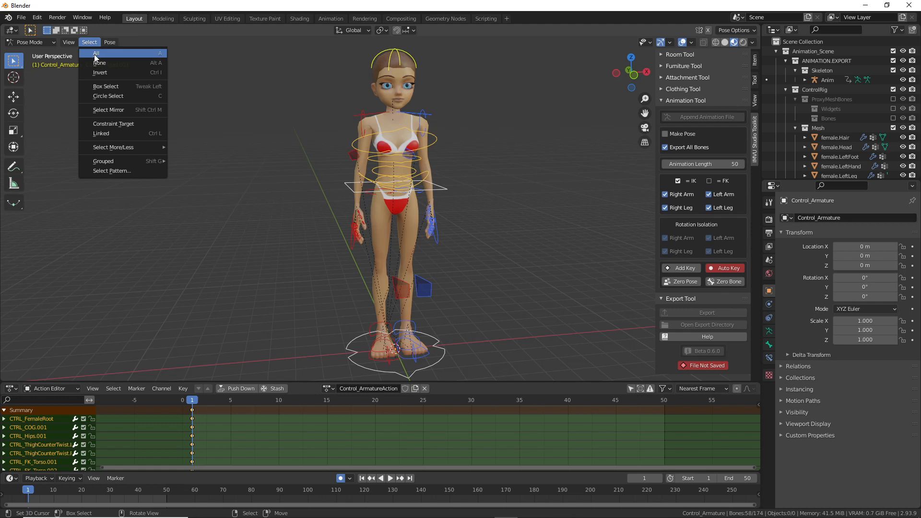
click(94, 53)
click(89, 42)
mouse_move(84, 62)
mouse_down()
mouse_move(108, 61)
mouse_move(89, 48)
mouse_move(100, 48)
mouse_up()
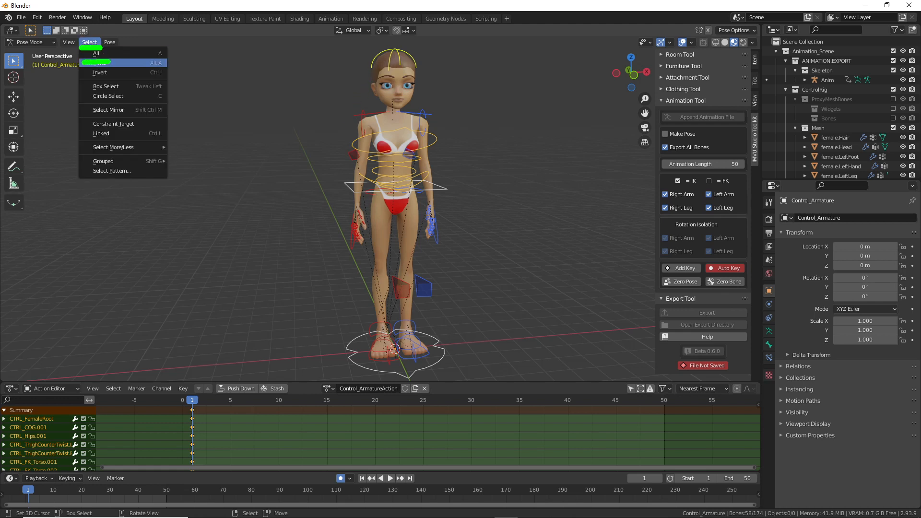
mouse_move(392, 49)
mouse_down()
mouse_move(409, 66)
mouse_move(393, 281)
mouse_up()
drag(356, 215, 369, 235)
mouse_move(433, 221)
mouse_down()
mouse_move(425, 236)
mouse_move(427, 217)
mouse_up()
drag(411, 287, 408, 282)
key(Escape)
click(96, 63)
click(89, 43)
click(96, 54)
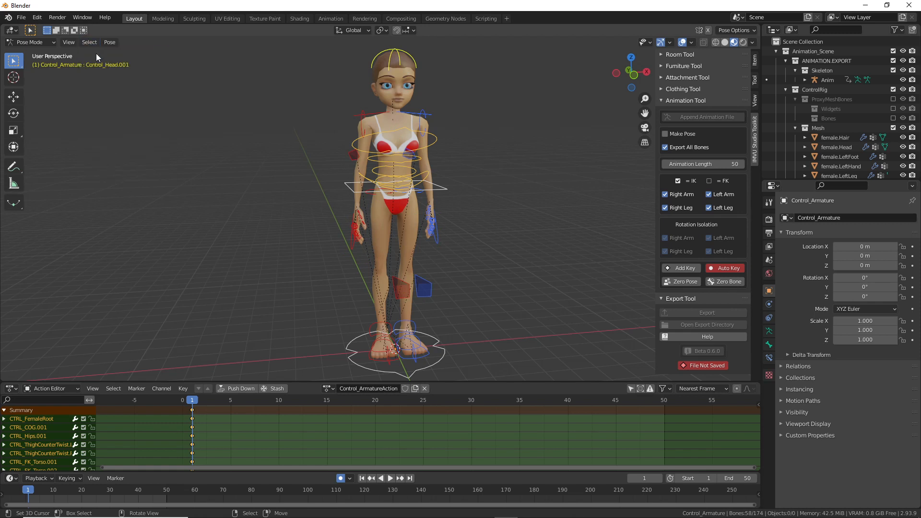
Step: Copy the frame-1 standing pose with Pose > Copy Pose, then start playback
click(115, 42)
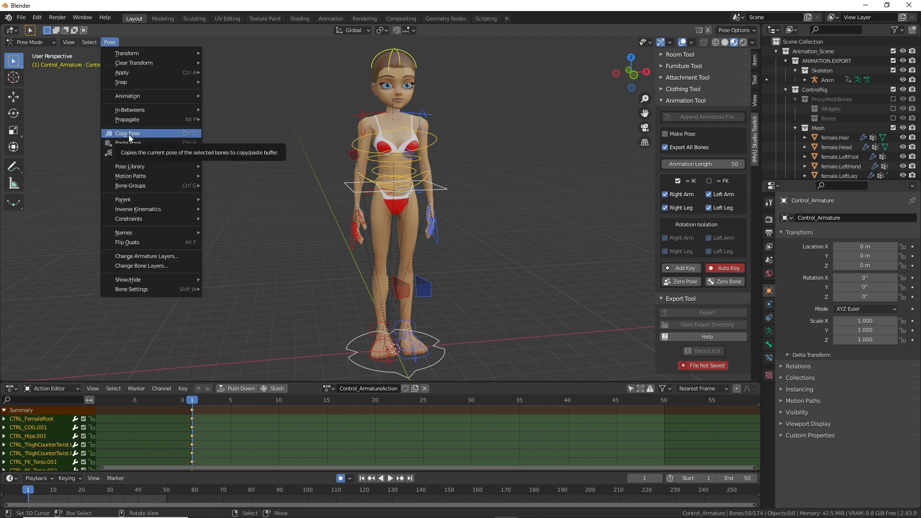
key(ctrl+2)
drag(105, 144, 150, 140)
mouse_move(94, 54)
mouse_down()
mouse_move(136, 53)
mouse_move(115, 123)
mouse_up()
drag(111, 115, 132, 108)
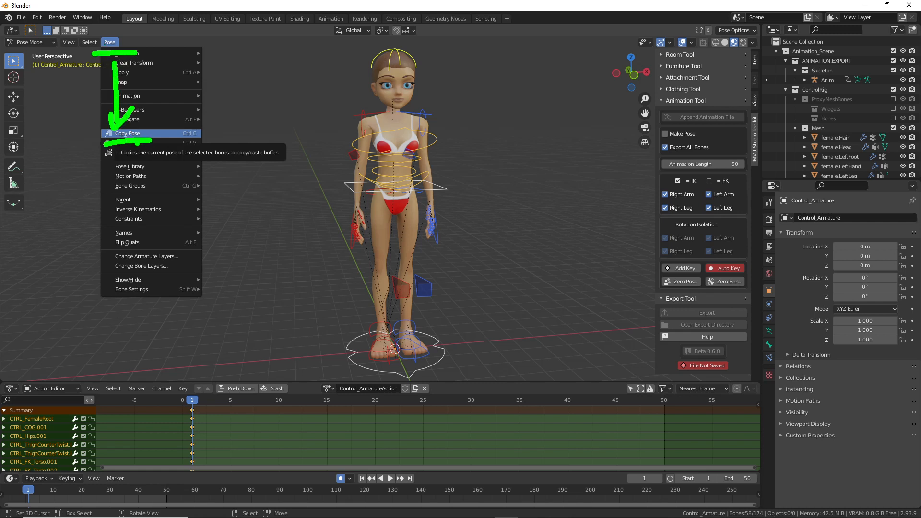
key(Escape)
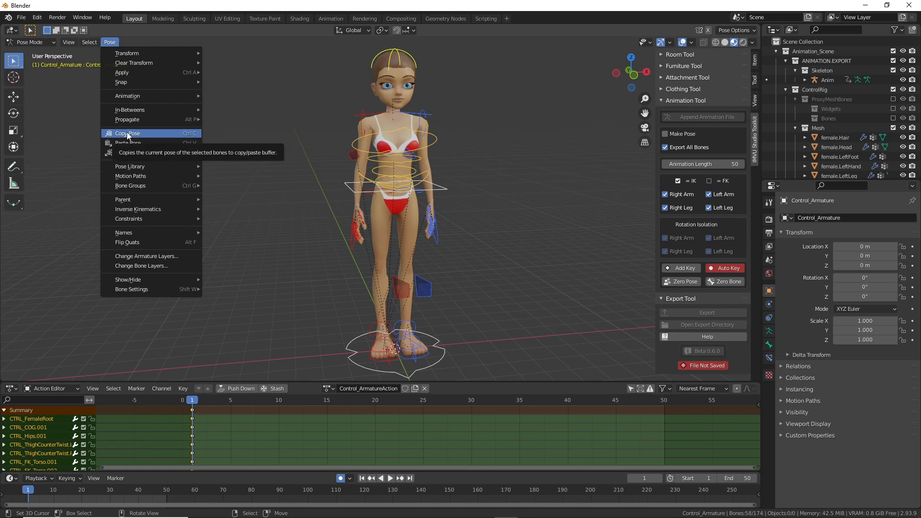
click(128, 135)
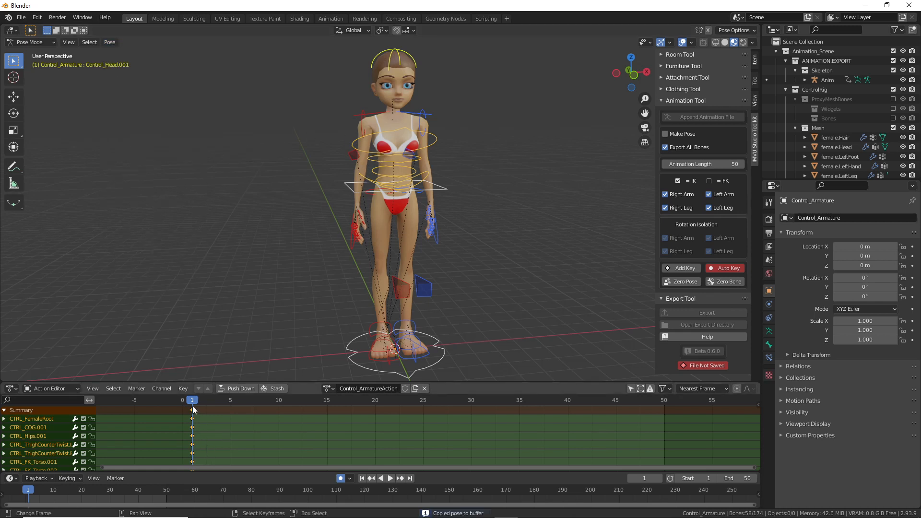
key(space)
Step: Stop playback at frame 30 and paste the copied standing pose there
click(470, 415)
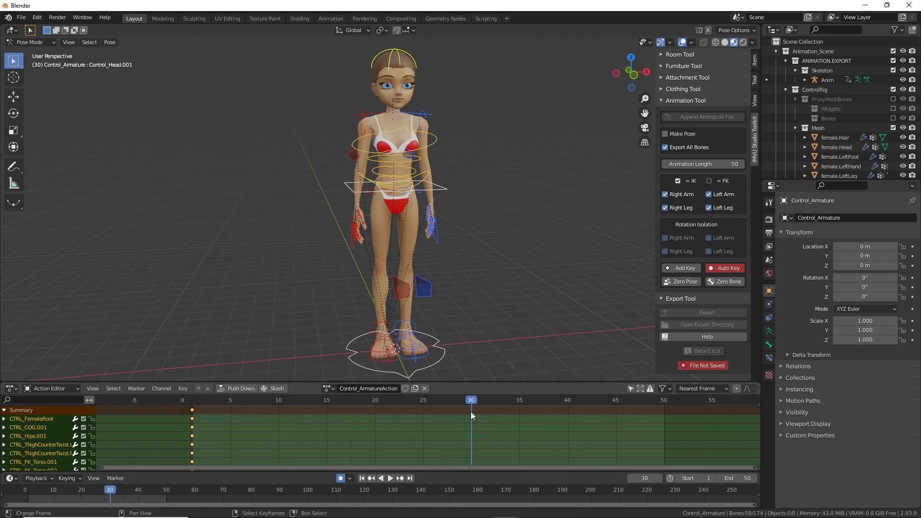
click(110, 42)
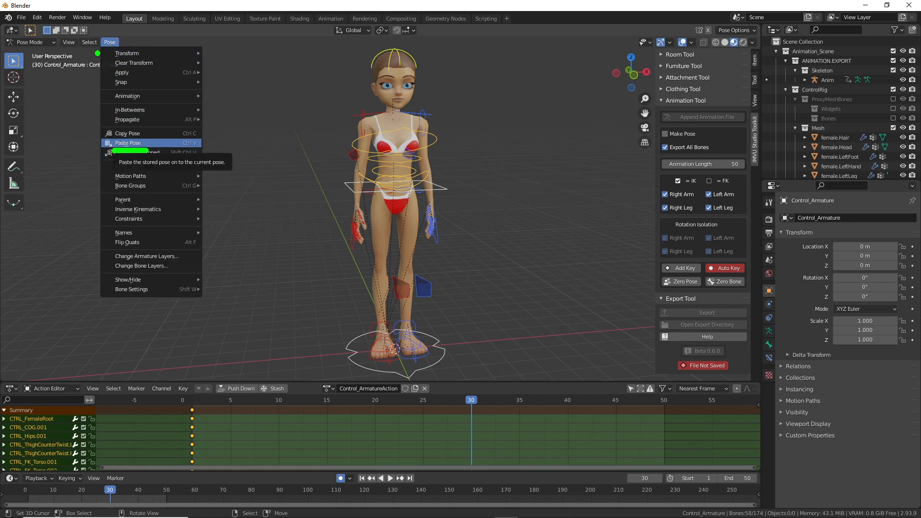
drag(212, 428, 404, 433)
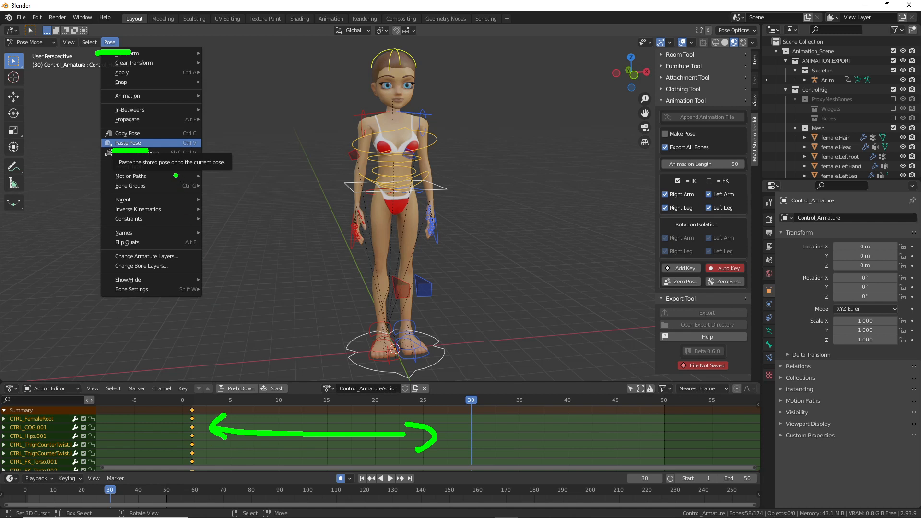
click(121, 143)
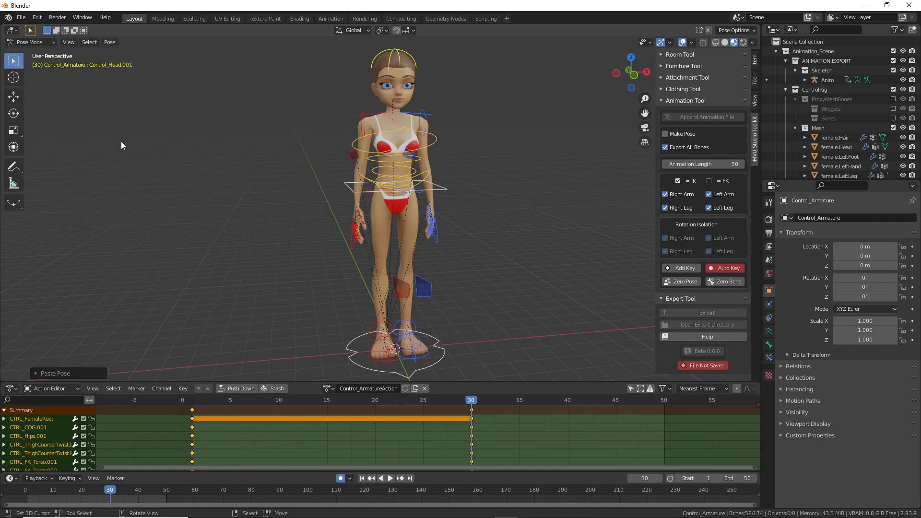
Step: Scrub from frame 1 to frame 30 to confirm the pose holds unchanged
click(192, 424)
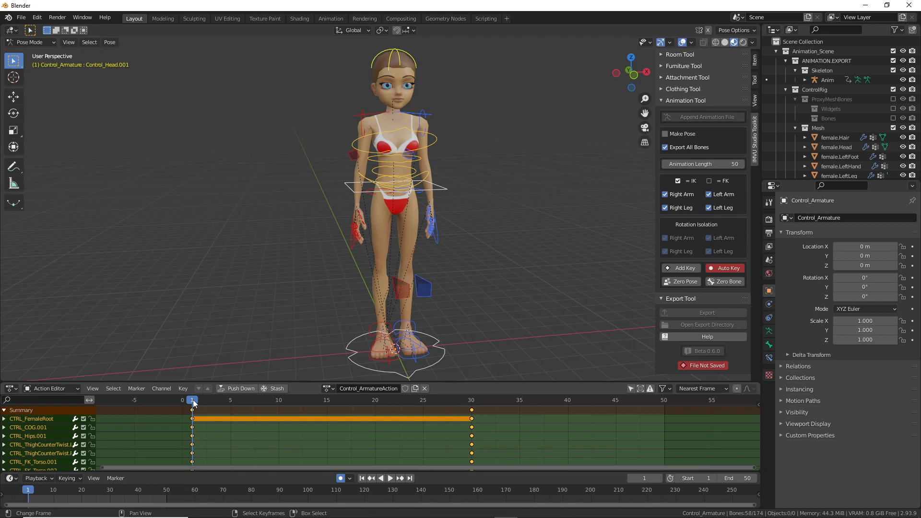
drag(195, 403, 472, 415)
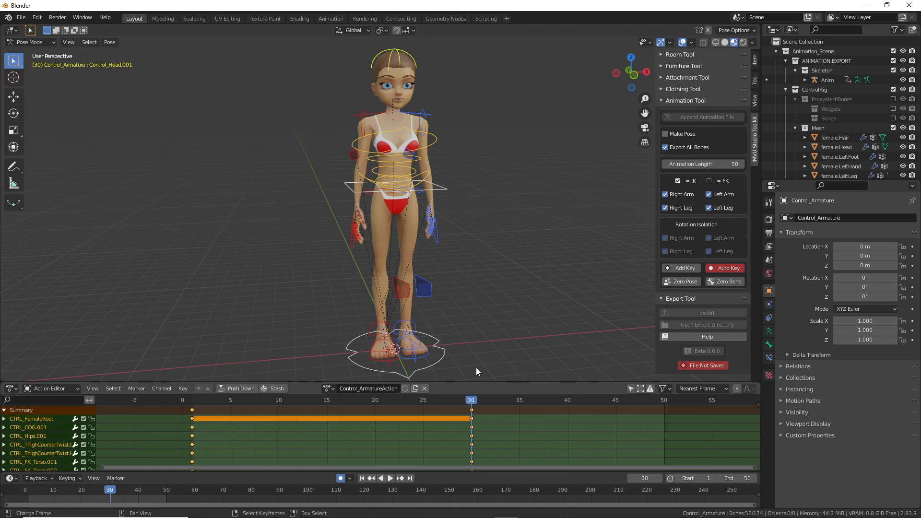
mouse_move(204, 392)
mouse_down()
mouse_move(308, 347)
mouse_move(460, 369)
mouse_up()
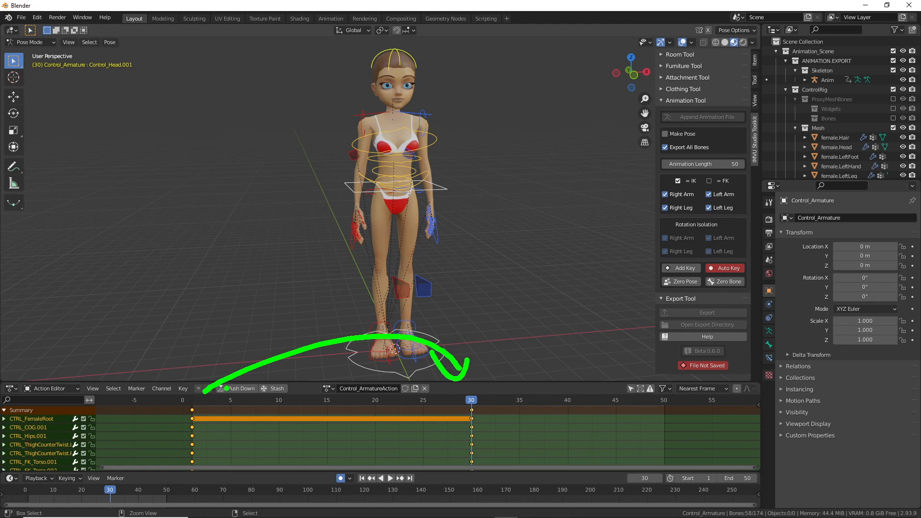
drag(452, 416, 281, 452)
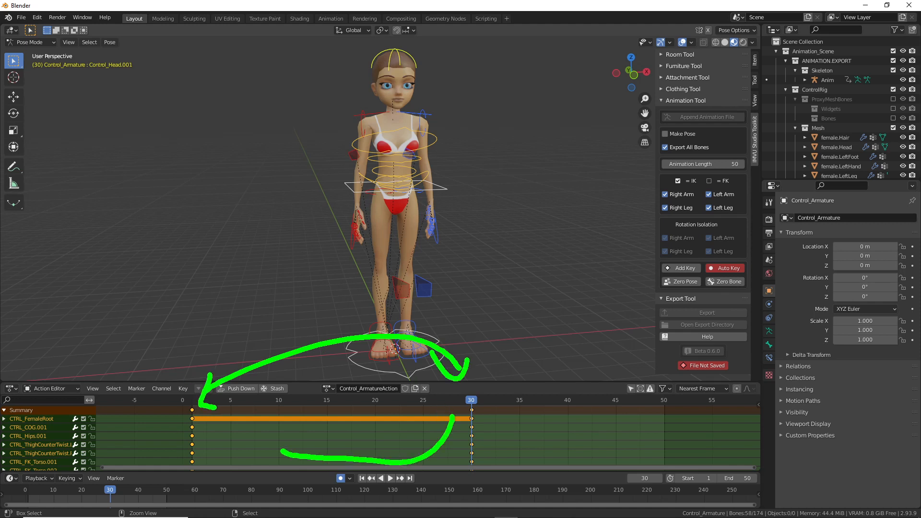
key(Escape)
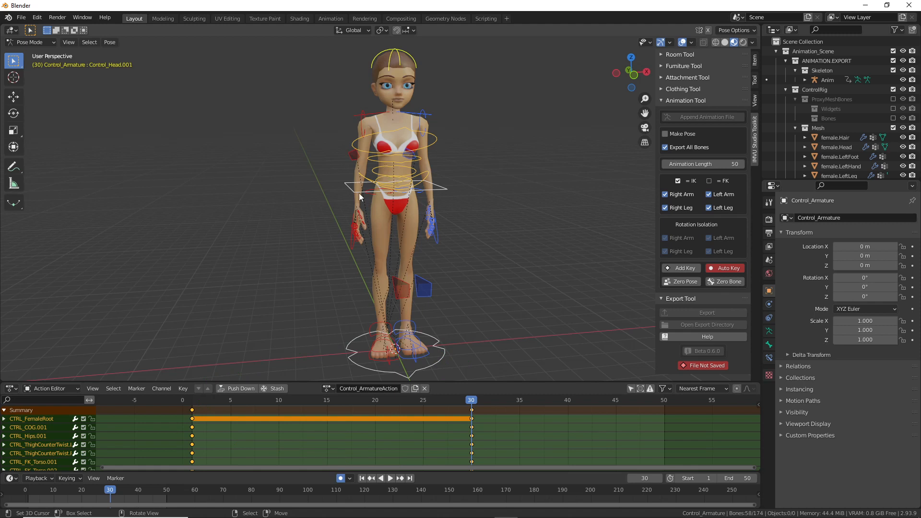
Step: At frame 15, slide both foot controls outward along X to spread the feet
click(327, 422)
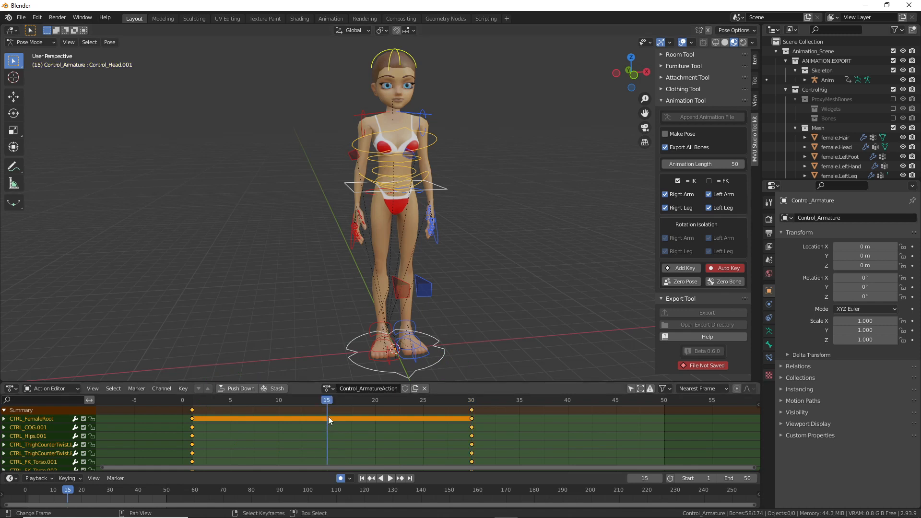
middle_drag(422, 241, 410, 301)
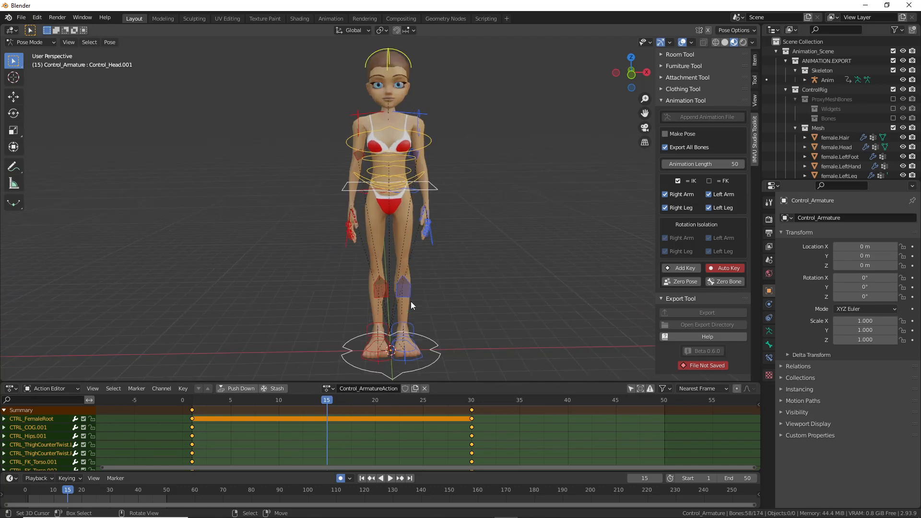
click(418, 360)
middle_drag(420, 359, 409, 328)
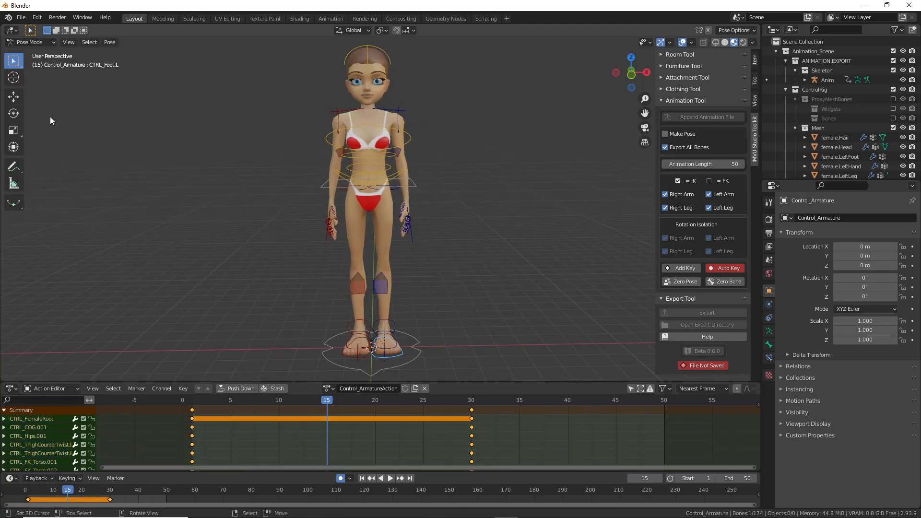
click(13, 147)
drag(437, 346, 486, 345)
click(356, 359)
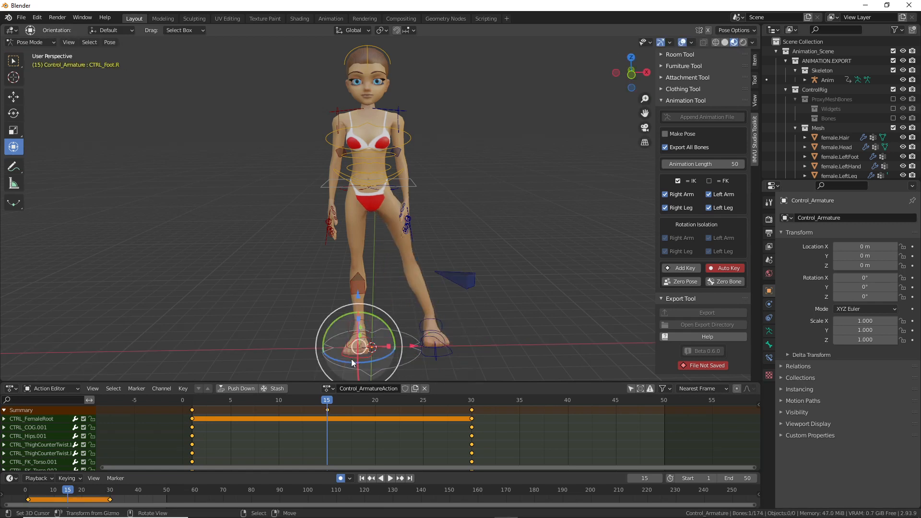
drag(404, 353, 344, 353)
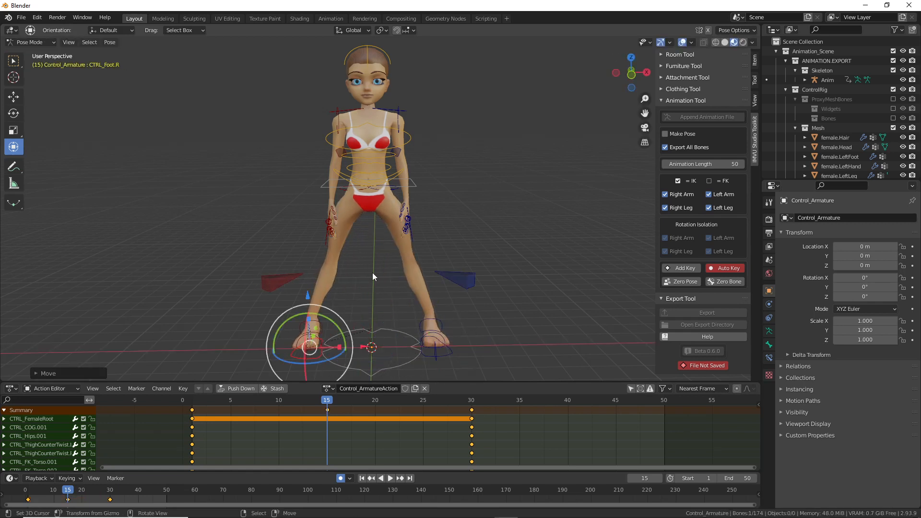
Step: Lower the centre-of-gravity control straight down along Z
middle_drag(373, 295, 434, 246)
click(357, 184)
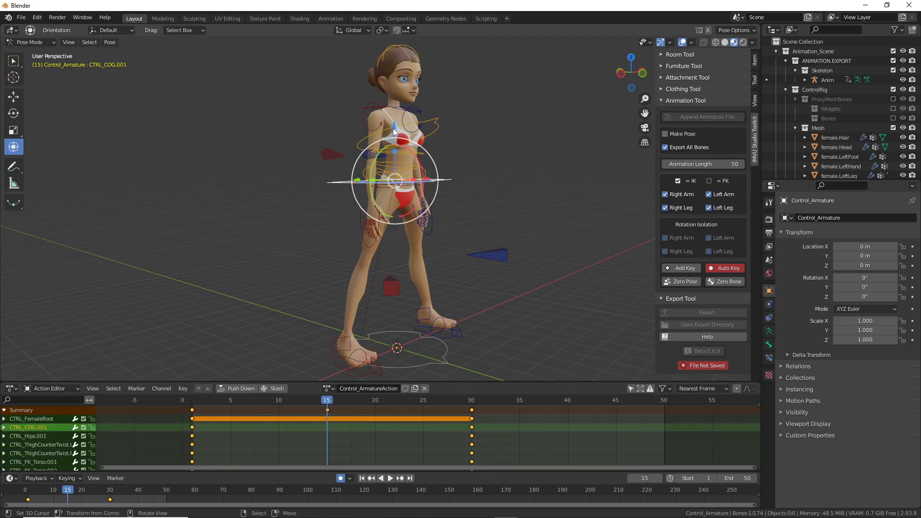
key(g)
key(z)
click(394, 151)
Step: Move and rotate both IK hand controls upward to raise the arms outward
middle_drag(456, 164, 414, 204)
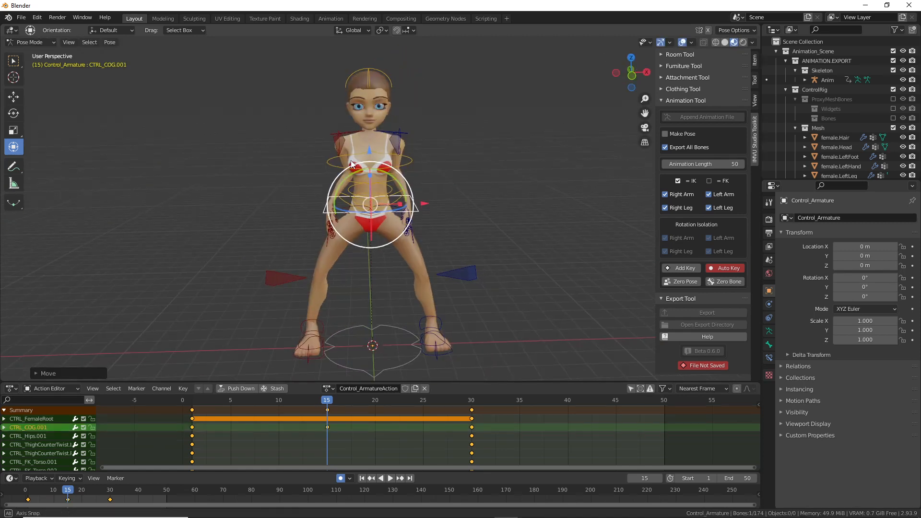
click(331, 244)
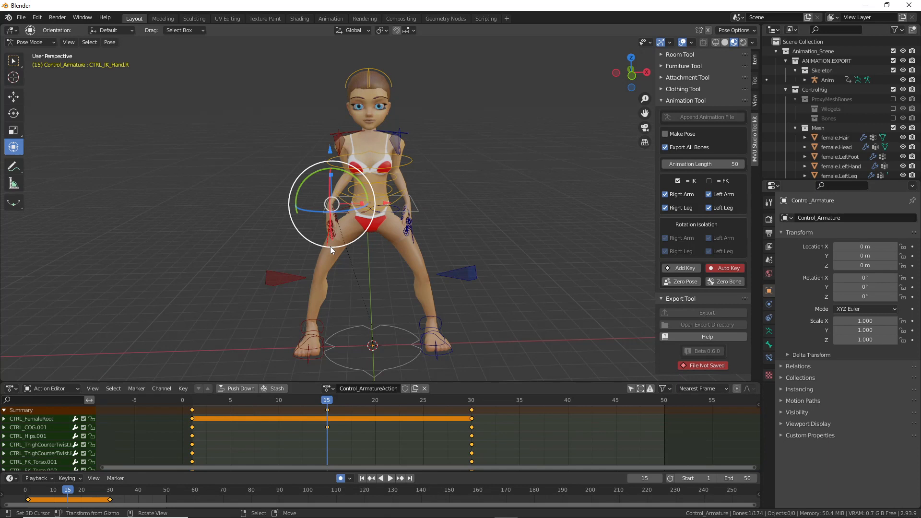
key(g)
click(265, 149)
key(r)
click(199, 66)
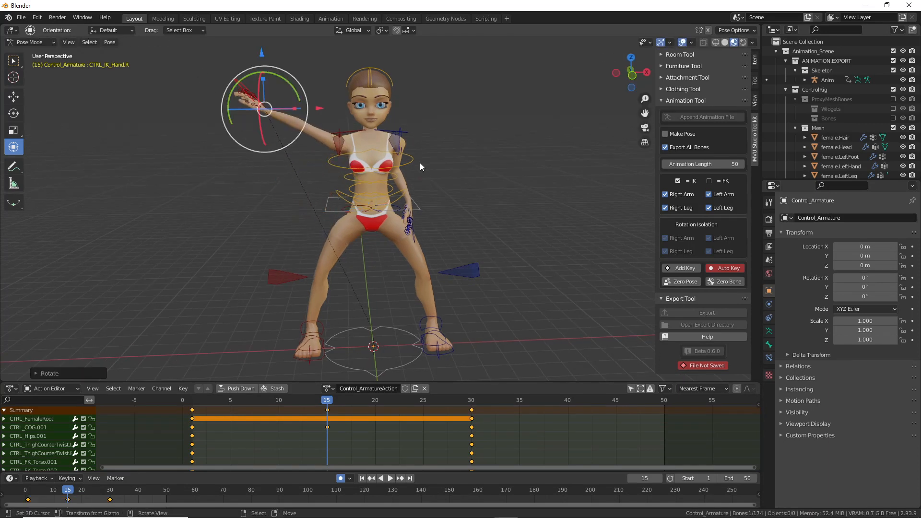
click(414, 235)
key(g)
click(492, 151)
key(r)
click(496, 41)
Step: Push both leg pole controls outward, then select the left arm pole control
mouse_move(469, 288)
middle_down()
mouse_move(462, 281)
mouse_move(461, 291)
middle_up()
click(458, 278)
key(g)
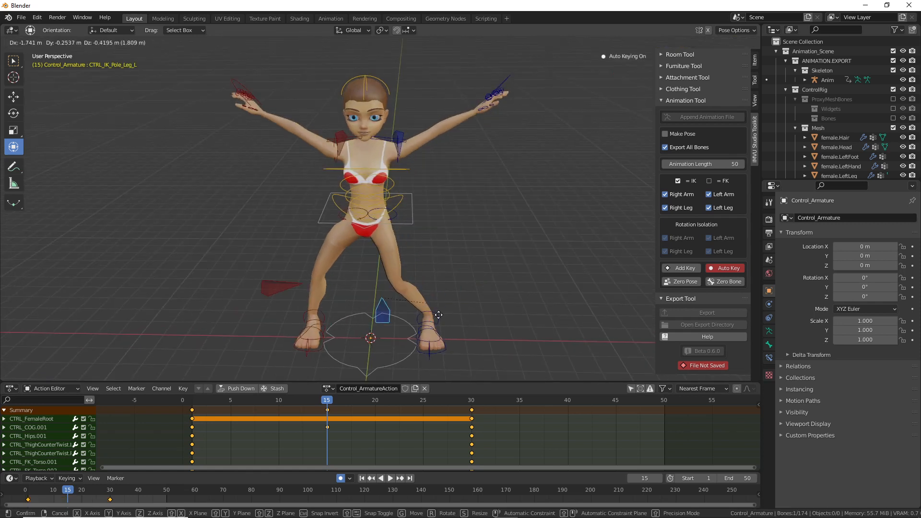
click(485, 303)
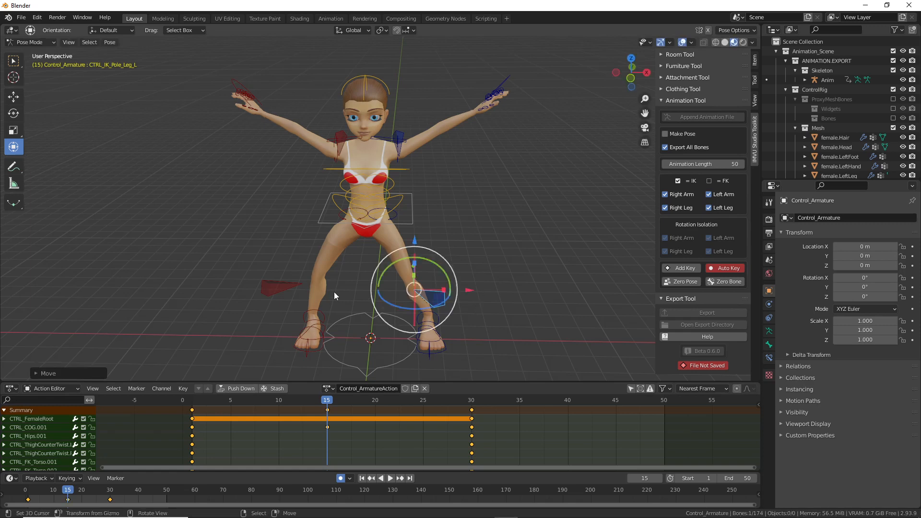
click(278, 290)
key(g)
click(313, 310)
middle_drag(435, 231, 337, 214)
right_click(406, 151)
middle_drag(419, 174, 360, 223)
scroll(338, 193, up, 3)
Step: Rotate the left and right clavicle controls at frame 15
right_click(332, 167)
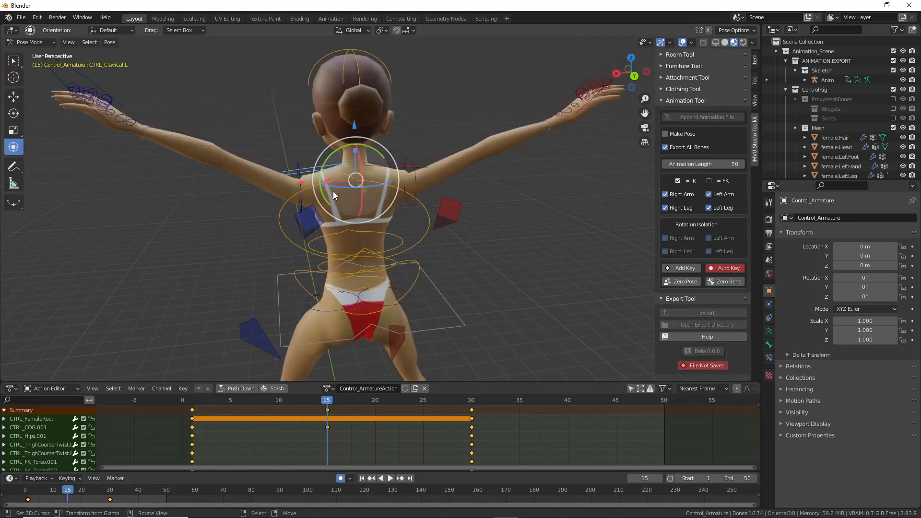
middle_drag(333, 192, 360, 192)
key(r)
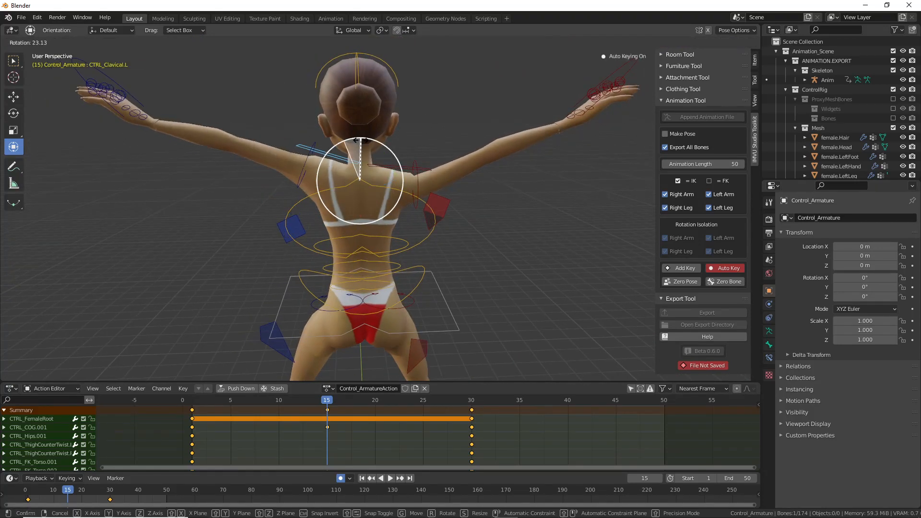
click(367, 144)
right_click(411, 174)
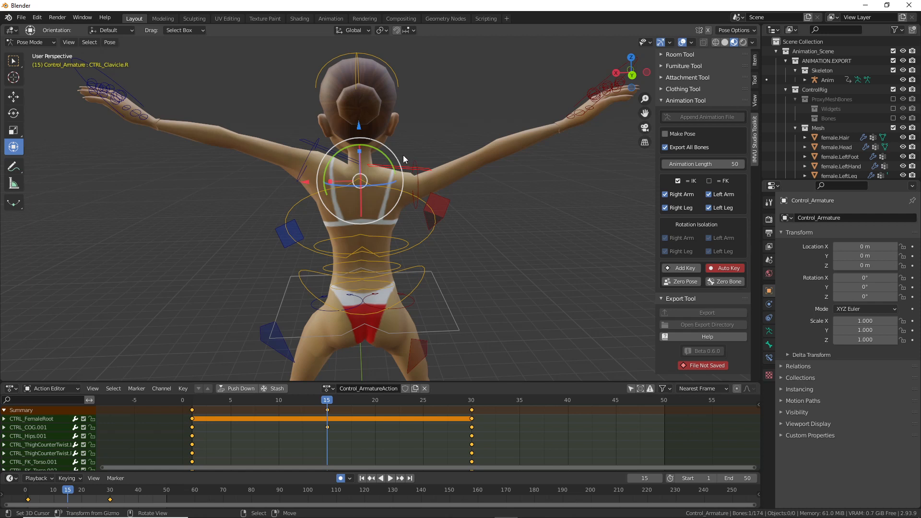
key(r)
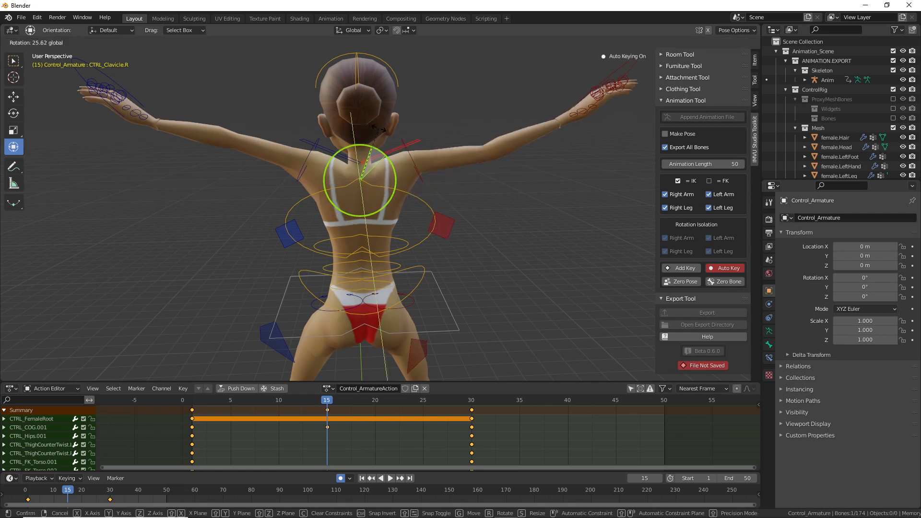
click(379, 130)
scroll(508, 177, down, 2)
Step: Raise both IK hand controls high above the shoulders
right_click(185, 113)
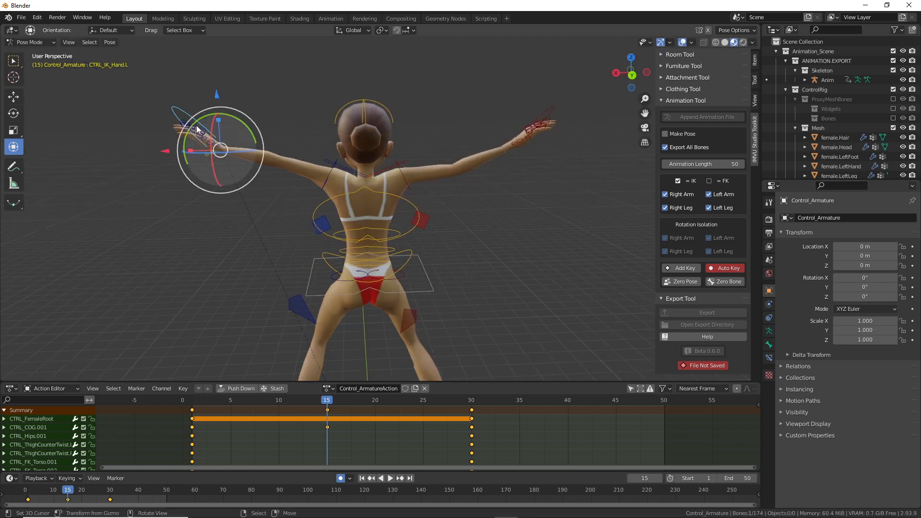
key(g)
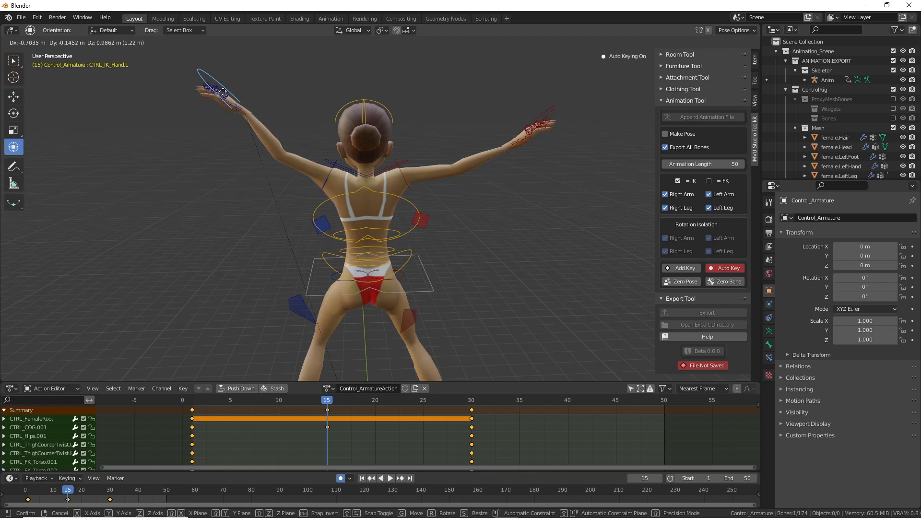
click(223, 93)
right_click(533, 124)
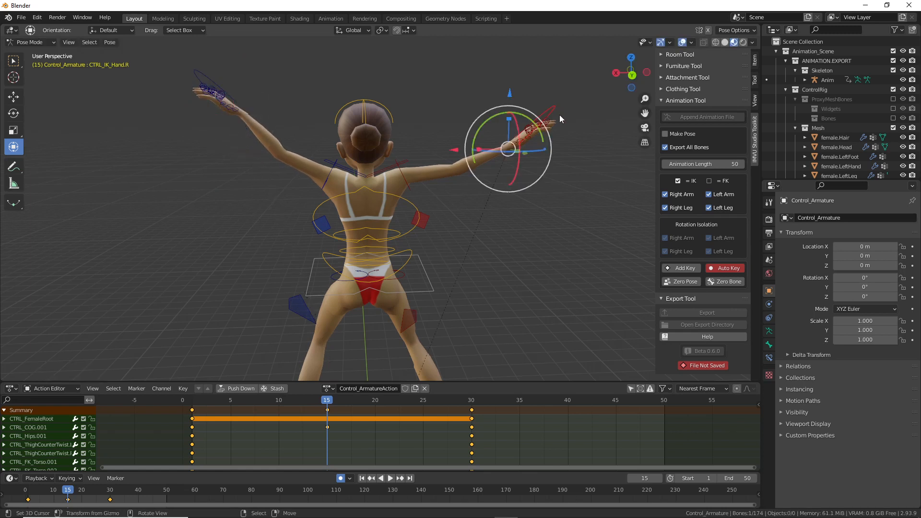
key(g)
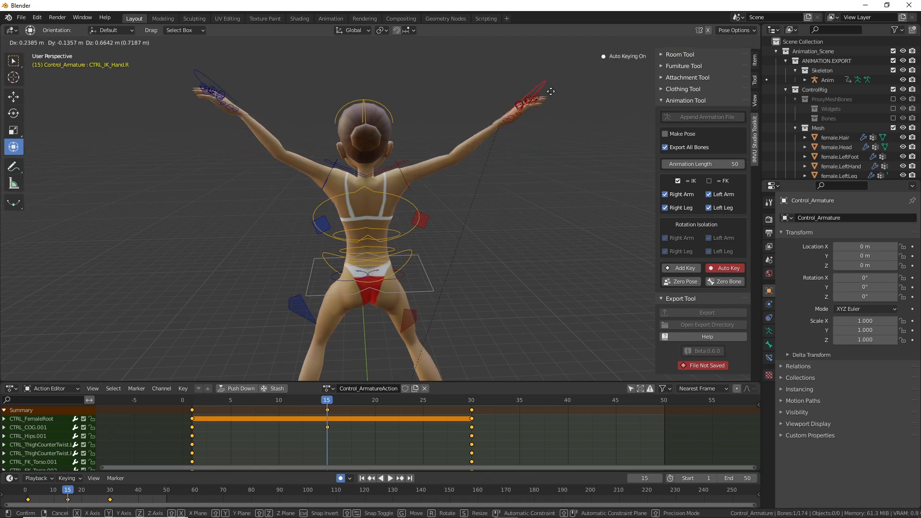
click(551, 91)
Step: Refine the right hand along Y and above the head, checking from side and front
middle_drag(302, 211, 401, 152)
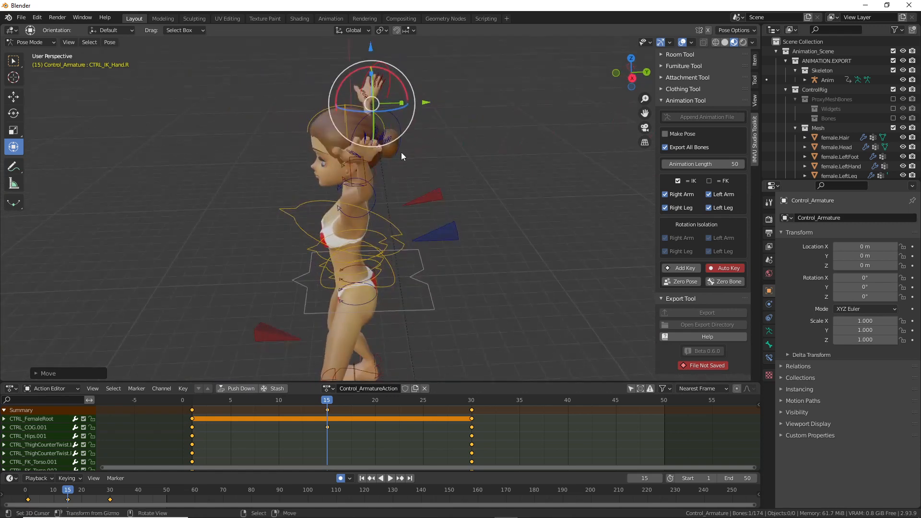
key(g)
key(y)
click(365, 226)
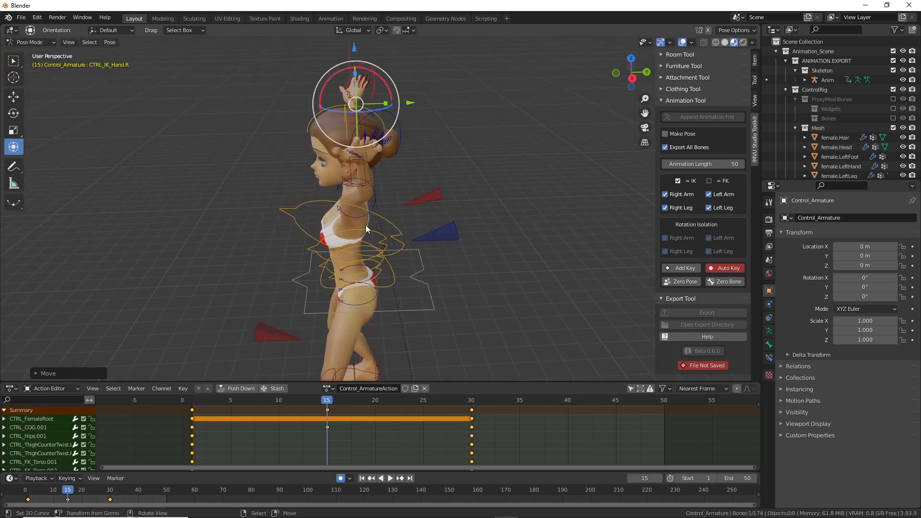
middle_drag(366, 226, 489, 214)
key(g)
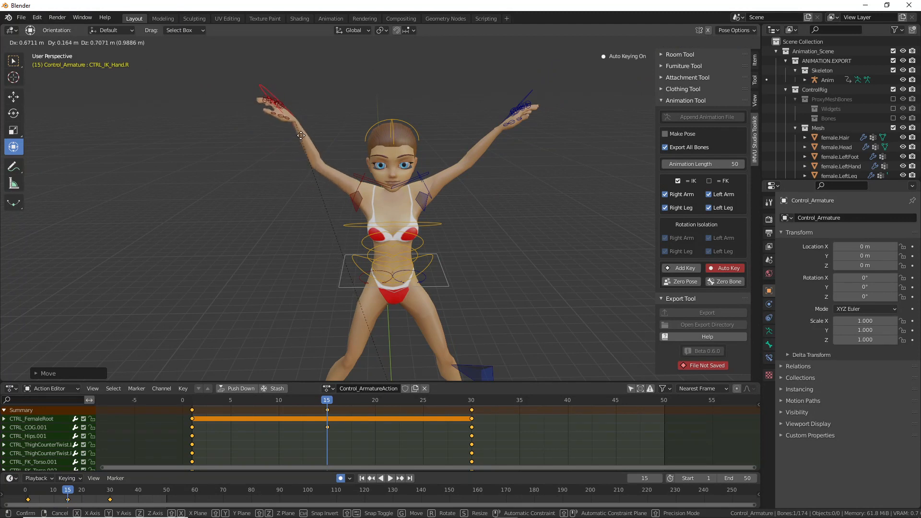
click(295, 134)
scroll(355, 223, down, 2)
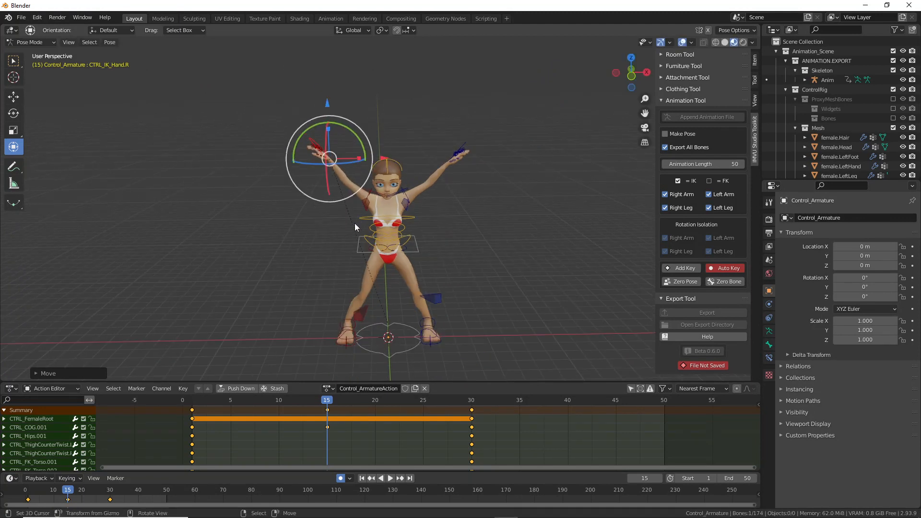
mouse_move(377, 286)
middle_down()
mouse_move(377, 309)
mouse_move(359, 277)
mouse_move(494, 278)
mouse_move(384, 286)
middle_up()
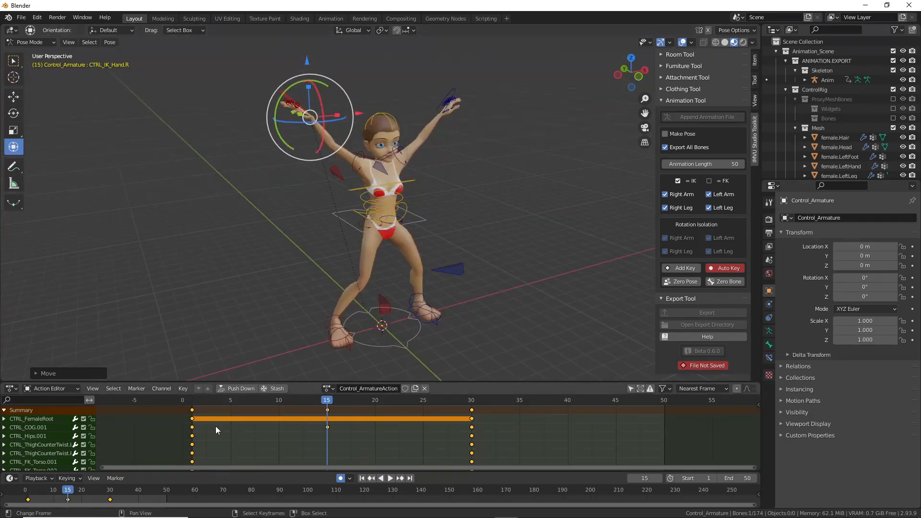
Step: Play the animation and scrub frames 2 through 18, settling back on frame 15
key(space)
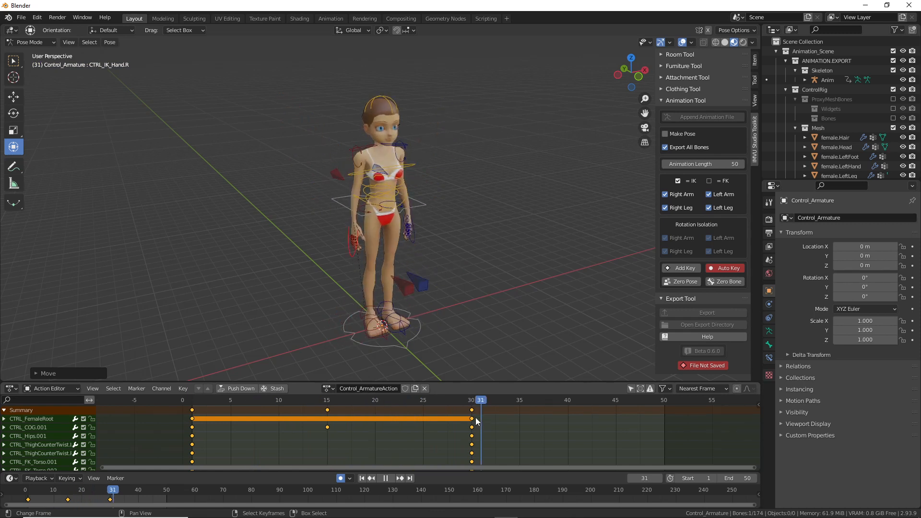
click(203, 419)
drag(204, 420, 330, 422)
middle_drag(373, 282, 335, 263)
scroll(336, 263, up, 2)
scroll(350, 276, down, 3)
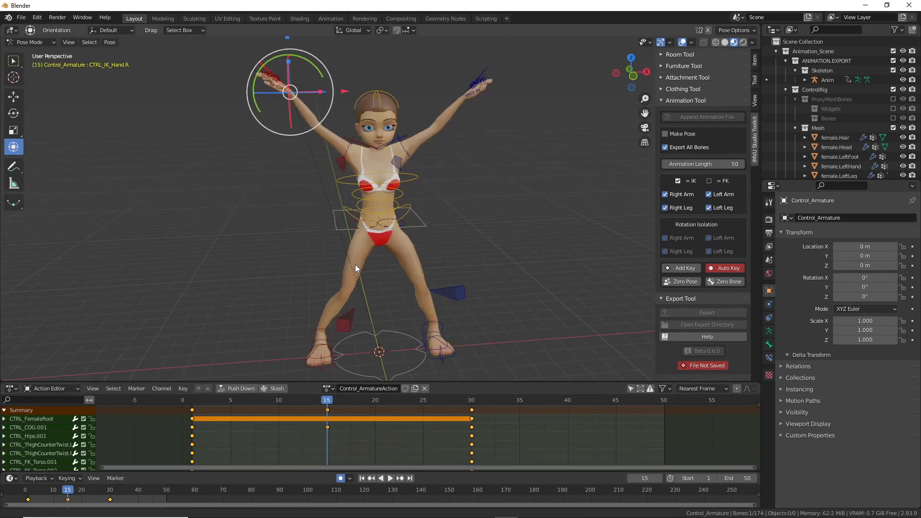
click(355, 402)
drag(354, 403, 328, 412)
Step: Move the left knee pole at frame 15, then scrub to frame 20 and back to check
click(439, 259)
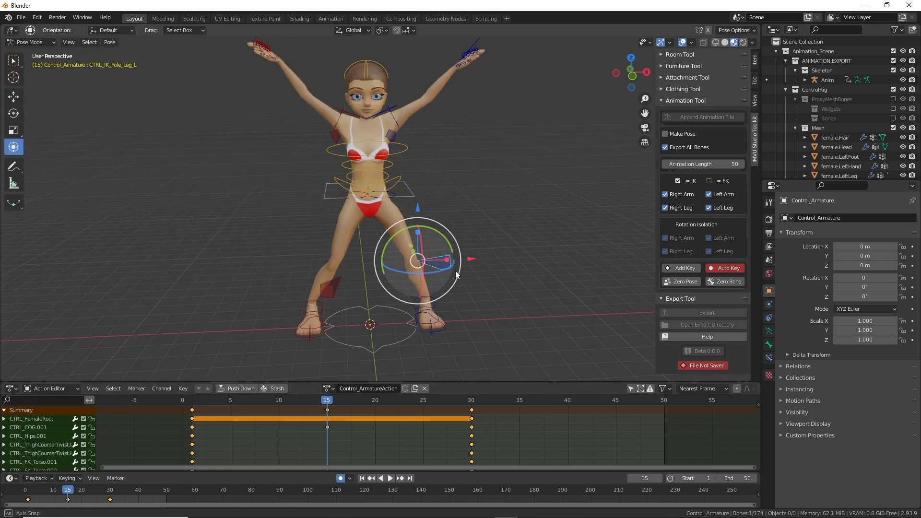
key(g)
click(445, 279)
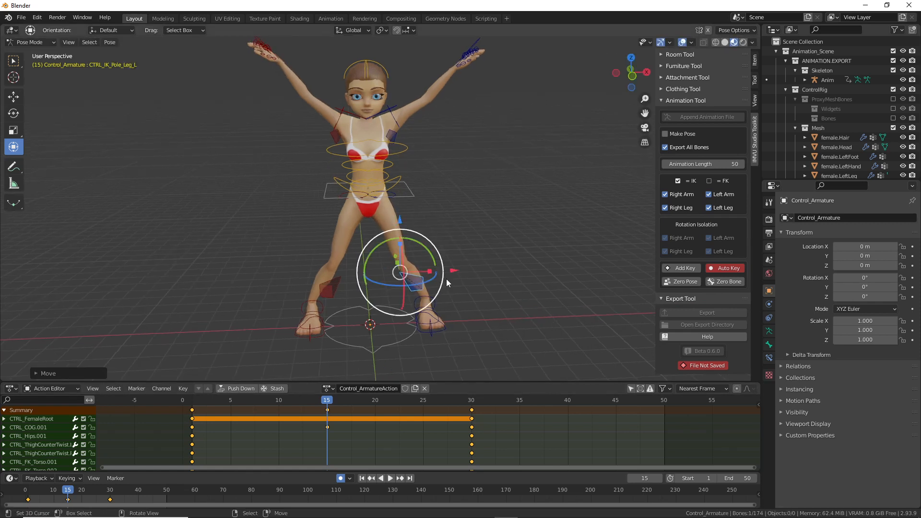
middle_drag(401, 286, 346, 218)
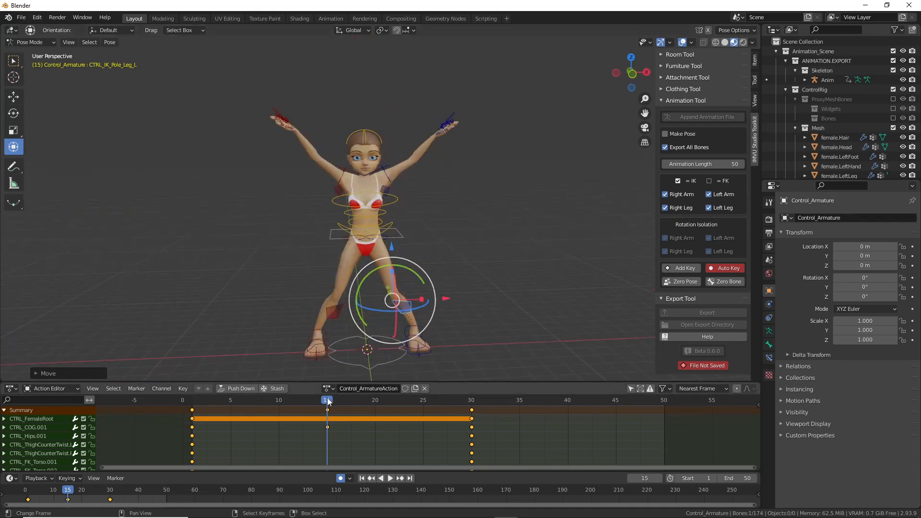
mouse_move(328, 401)
mouse_down()
mouse_move(376, 405)
mouse_move(327, 403)
mouse_up()
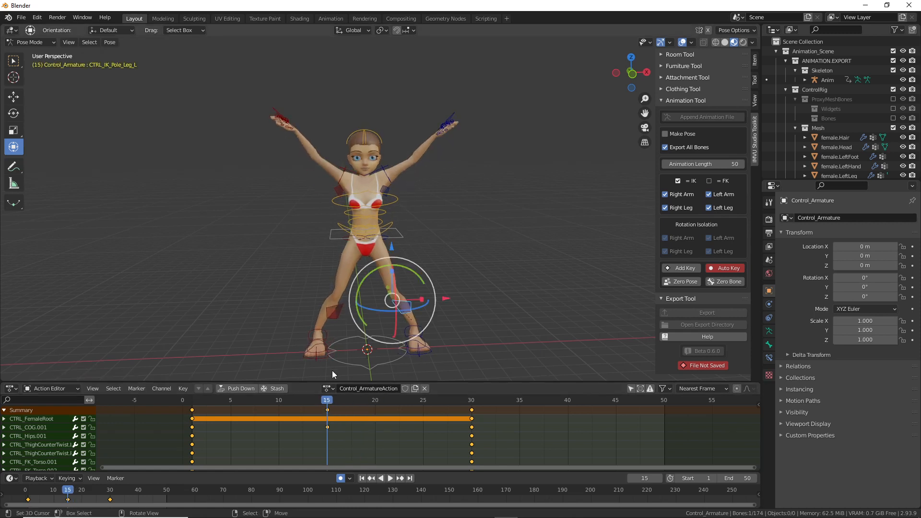
shift+middle_drag(331, 361, 335, 293)
scroll(294, 344, up, 3)
Step: Select both foot controls and copy their spread-feet pose
shift+middle_drag(294, 344, 293, 329)
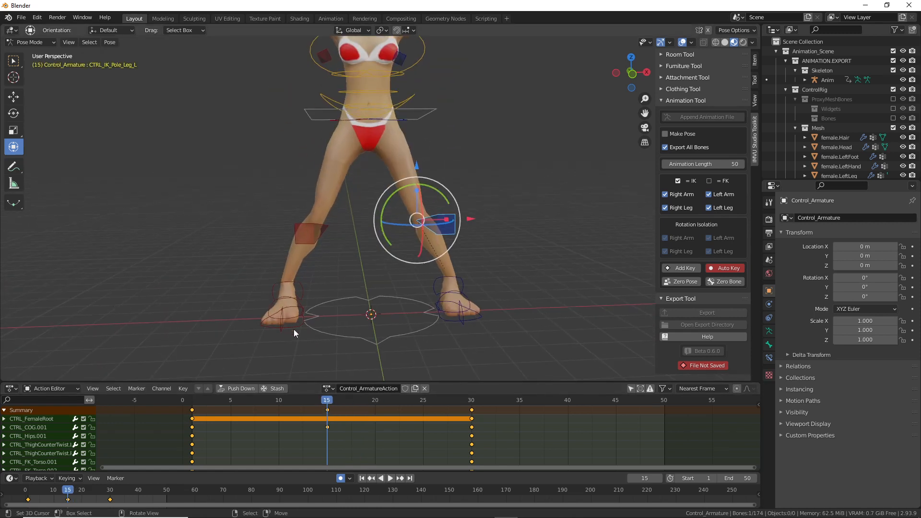
click(293, 329)
shift+click(453, 321)
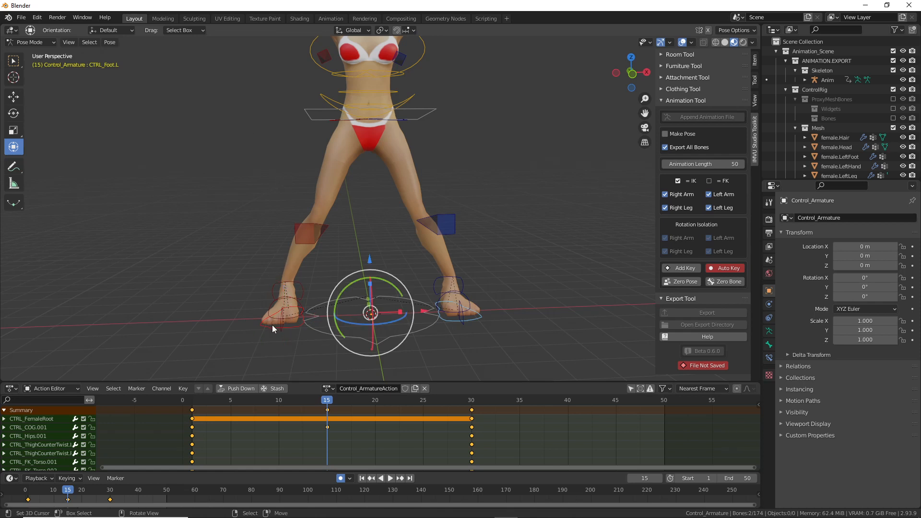
drag(265, 306, 277, 301)
drag(453, 300, 463, 299)
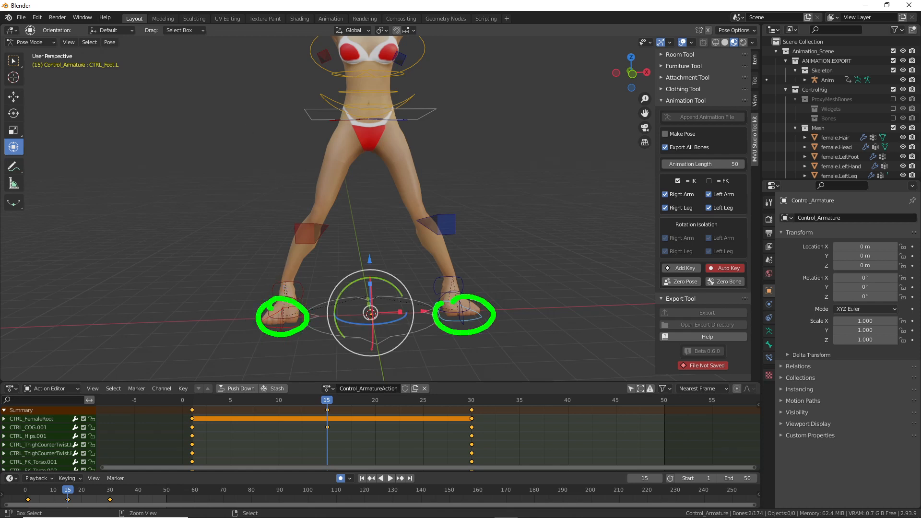
key(Escape)
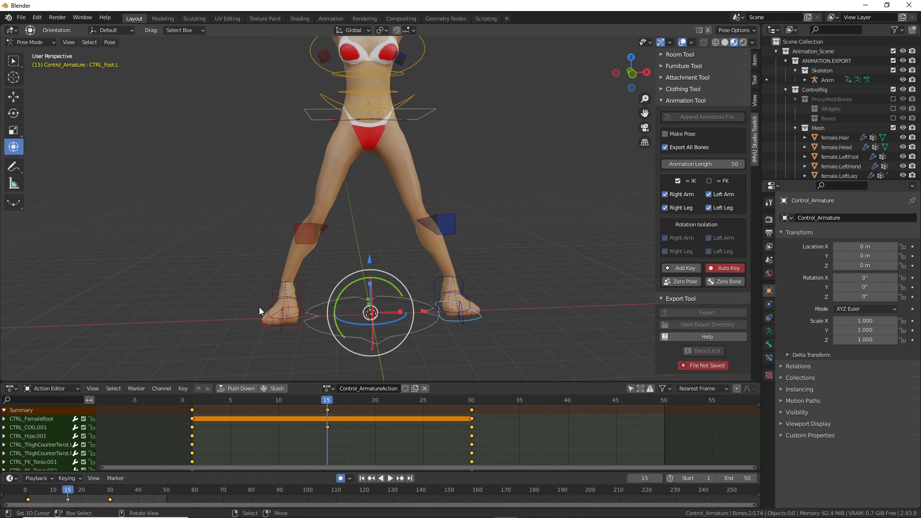
click(106, 46)
click(126, 133)
Step: Paste the spread-feet pose at frame 20, lower CTRL_COG.001, and preview frames 5–20
drag(331, 401, 374, 402)
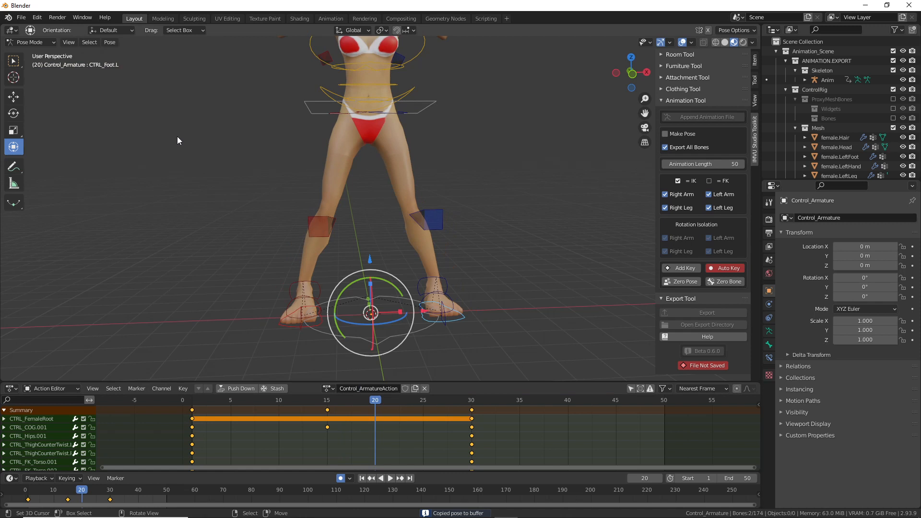
click(111, 44)
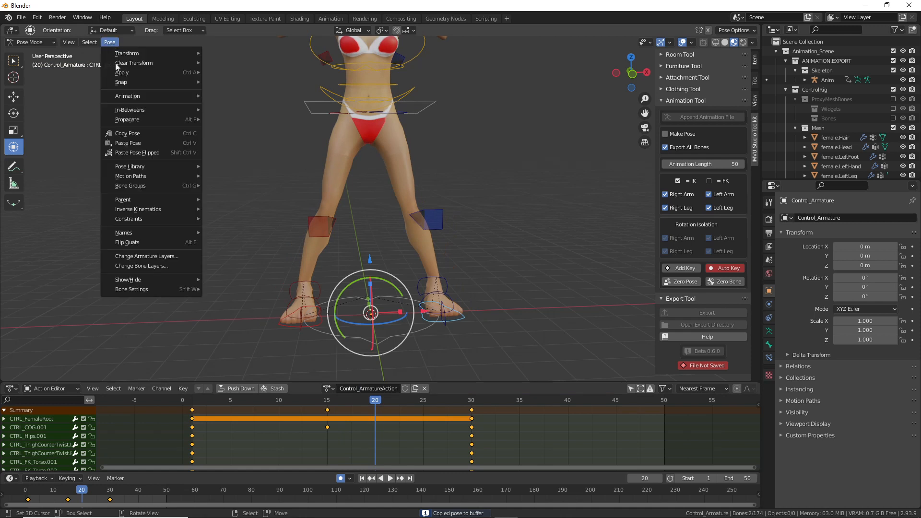
click(124, 143)
middle_drag(355, 212, 359, 148)
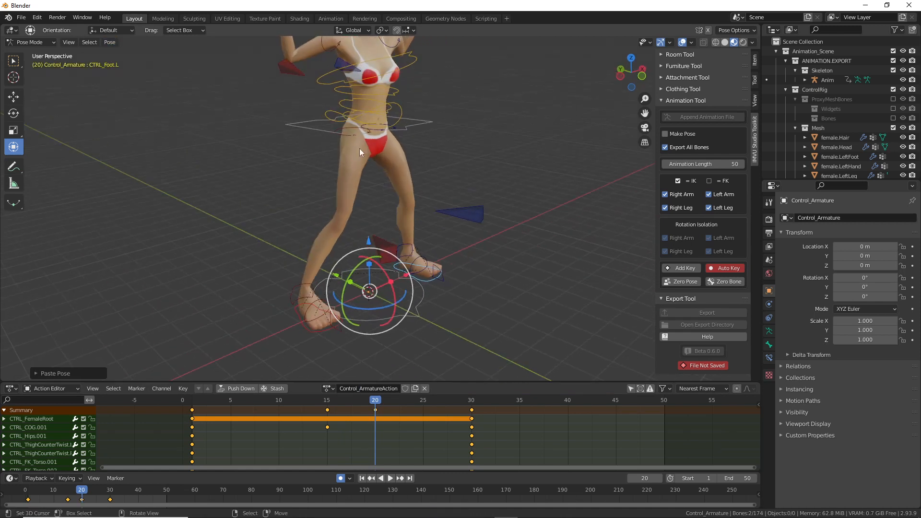
click(335, 133)
drag(358, 104, 363, 86)
middle_drag(399, 211, 383, 266)
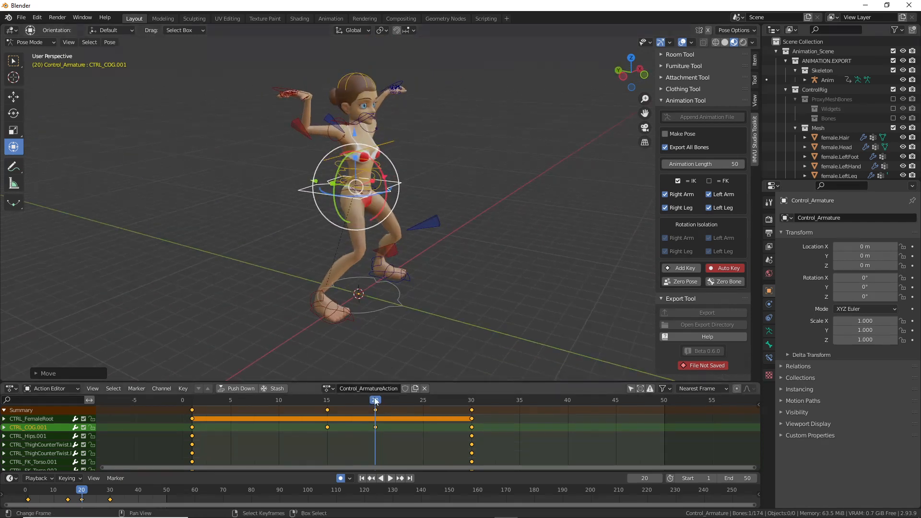
click(322, 401)
drag(321, 401, 193, 411)
Step: Bring the playhead back to frame 1 after reviewing the 1–30 cycle
middle_drag(344, 237, 307, 238)
scroll(308, 238, up, 2)
scroll(307, 237, down, 2)
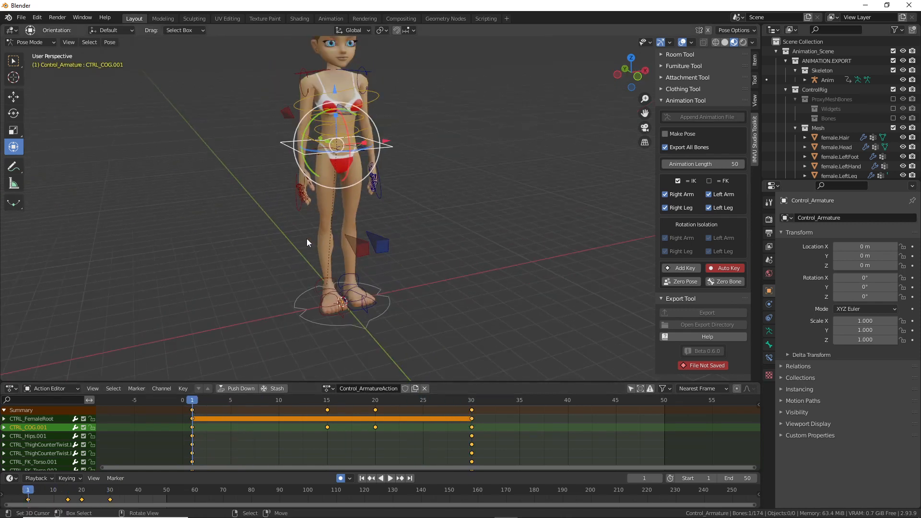
Step: Copy the left foot's starting pose and paste it as a key at frame 5
click(335, 316)
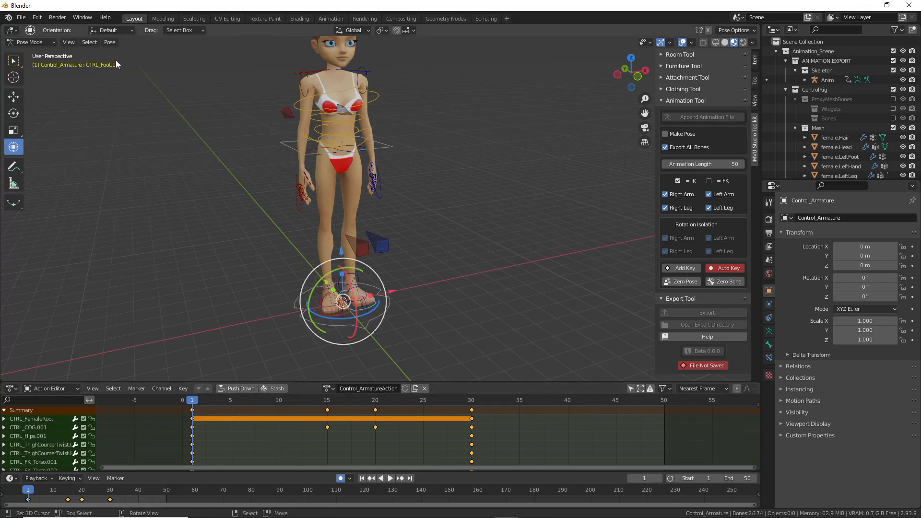
click(110, 43)
click(127, 134)
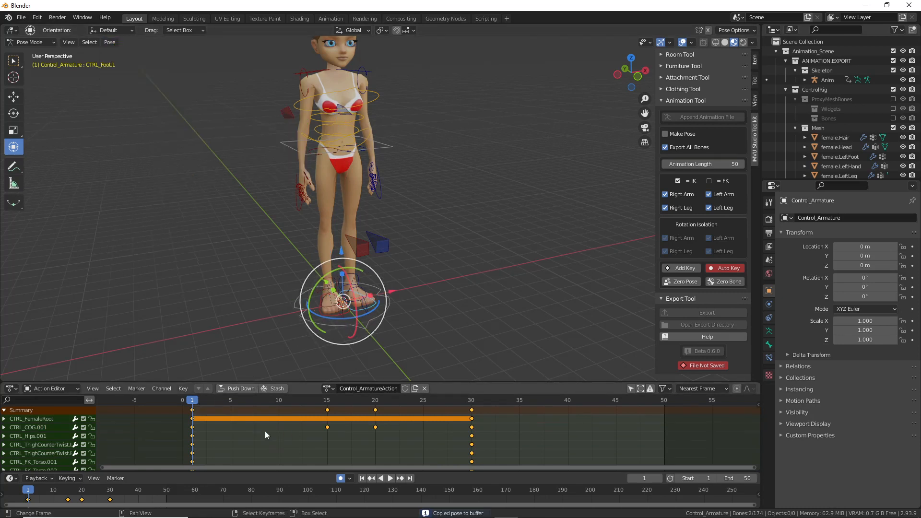
drag(201, 404, 233, 402)
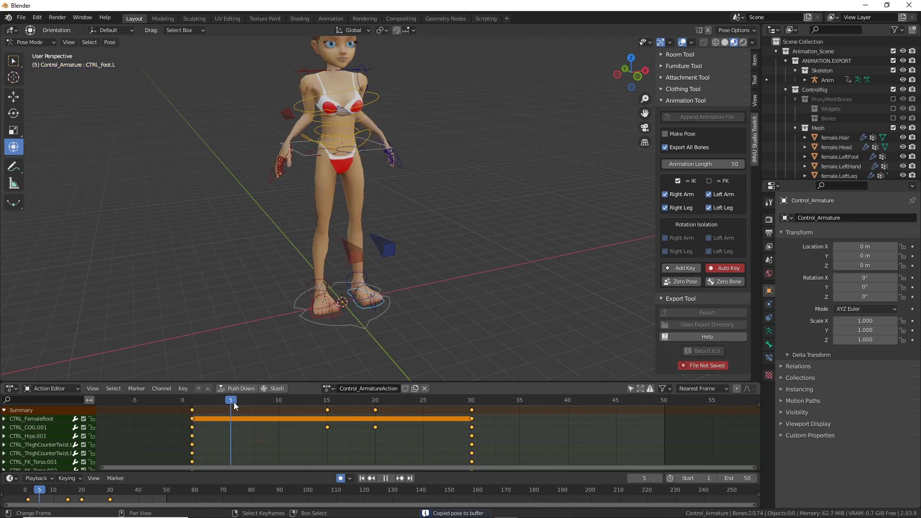
click(110, 43)
click(123, 143)
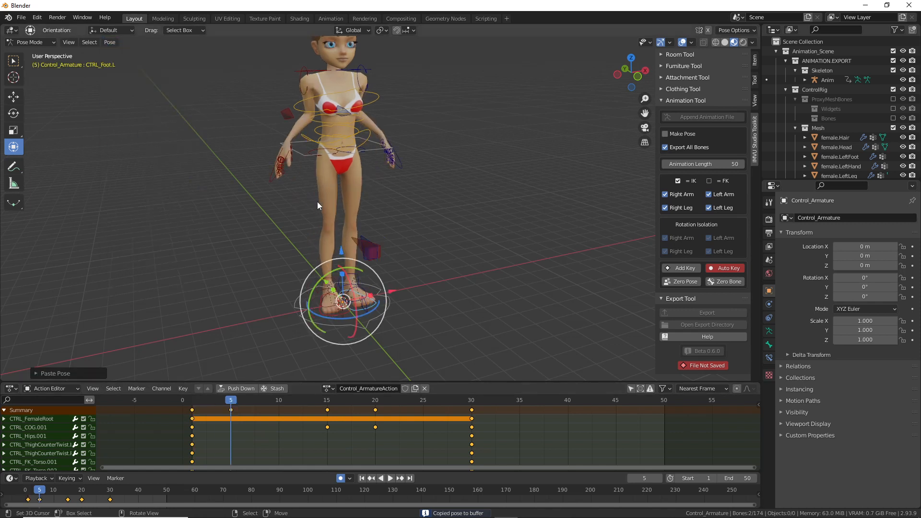
Step: Lower the centre-of-gravity control CTRL_COG.001 into a slight crouch at frame 5
click(372, 143)
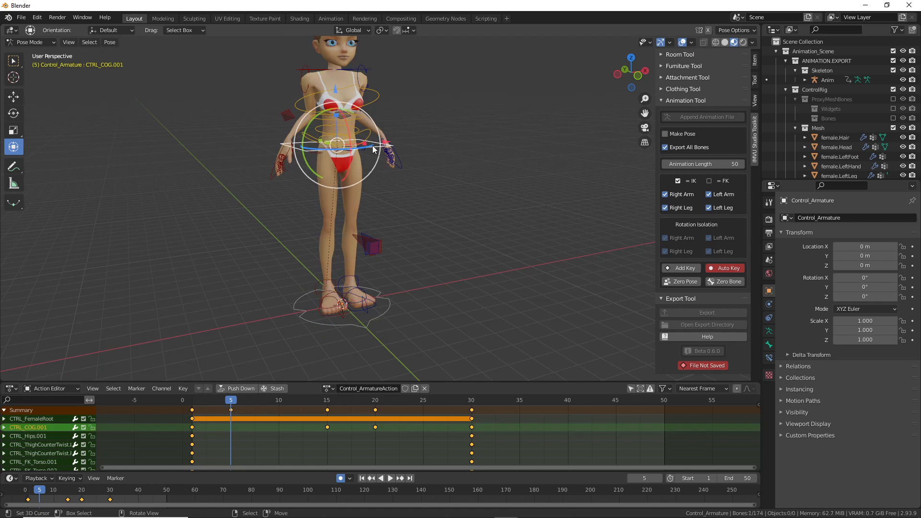
click(201, 405)
key(space)
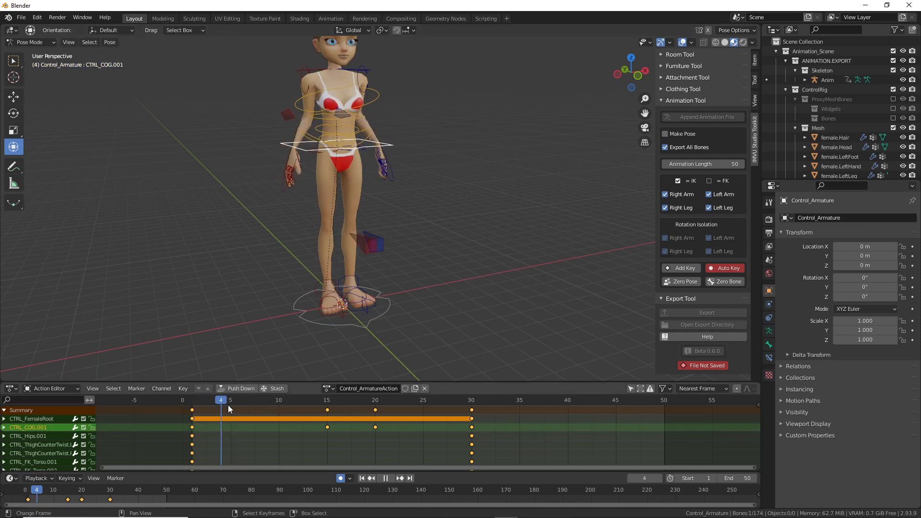
key(space)
key(g)
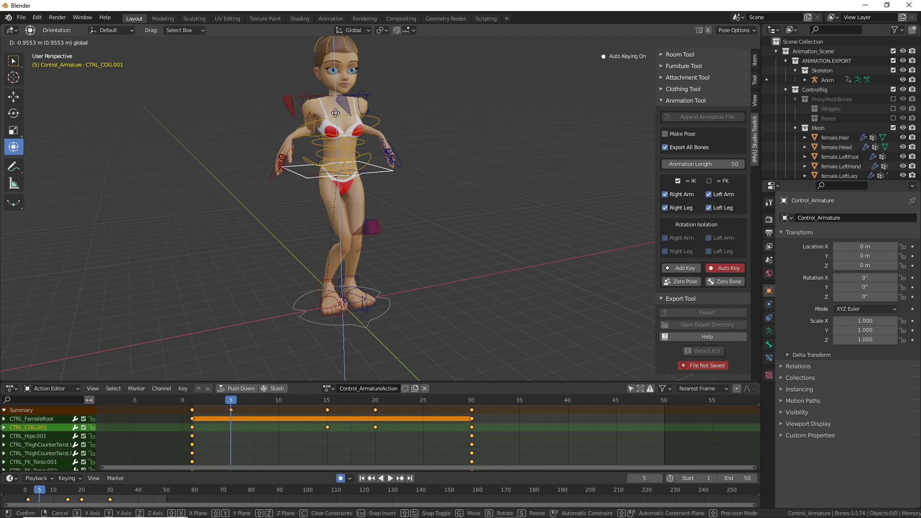
click(335, 114)
Step: Play back from frame 1 and scrub frames 5 to 10 to review the crouch
middle_drag(286, 346, 359, 272)
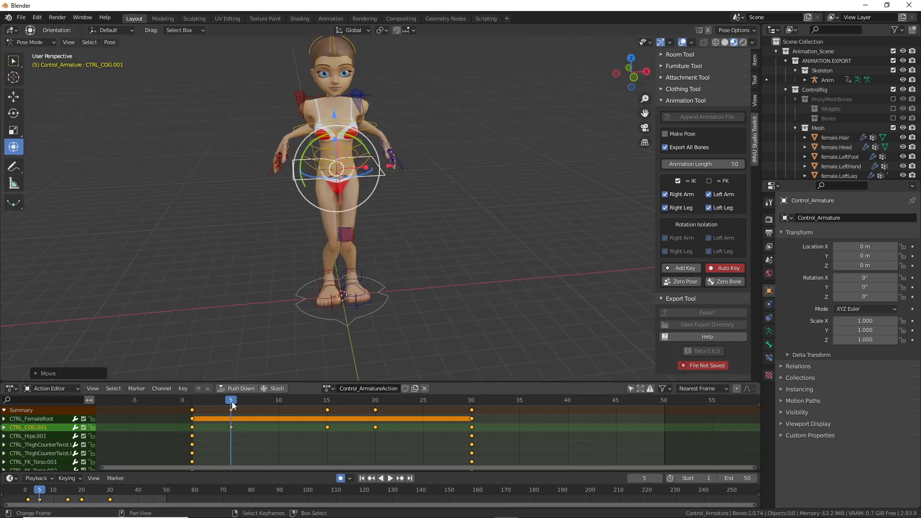
key(space)
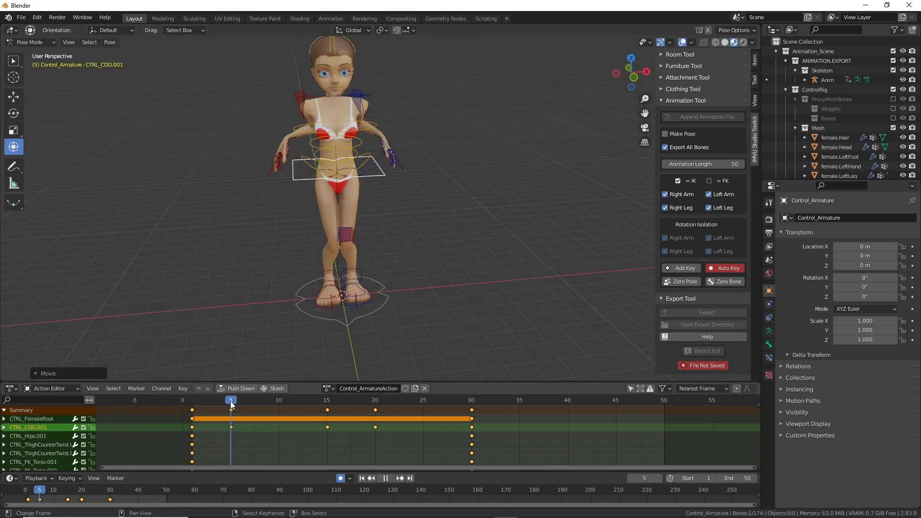
key(space)
middle_drag(241, 316, 289, 354)
click(193, 402)
key(space)
drag(195, 406, 278, 403)
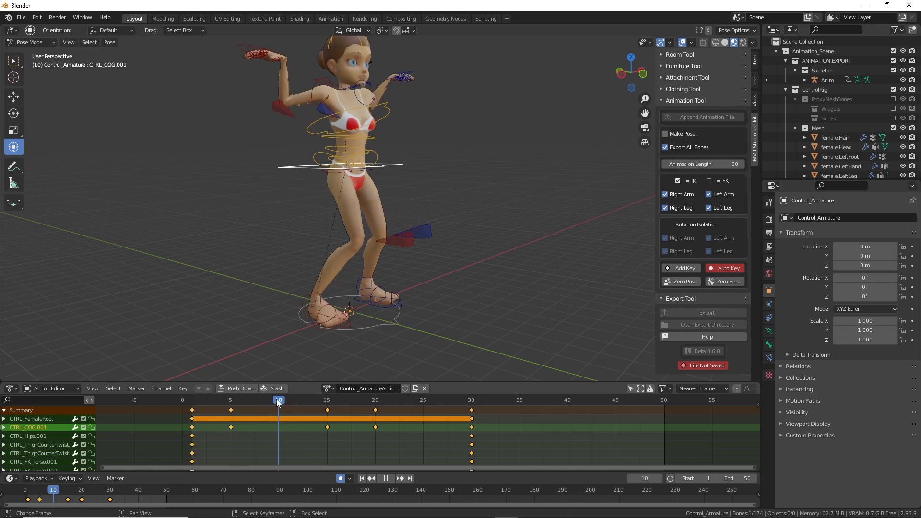
drag(277, 399, 193, 399)
Step: Copy the left foot pose at frame 1 and paste it as a key at frame 10
middle_drag(366, 257, 333, 257)
scroll(330, 326, up, 2)
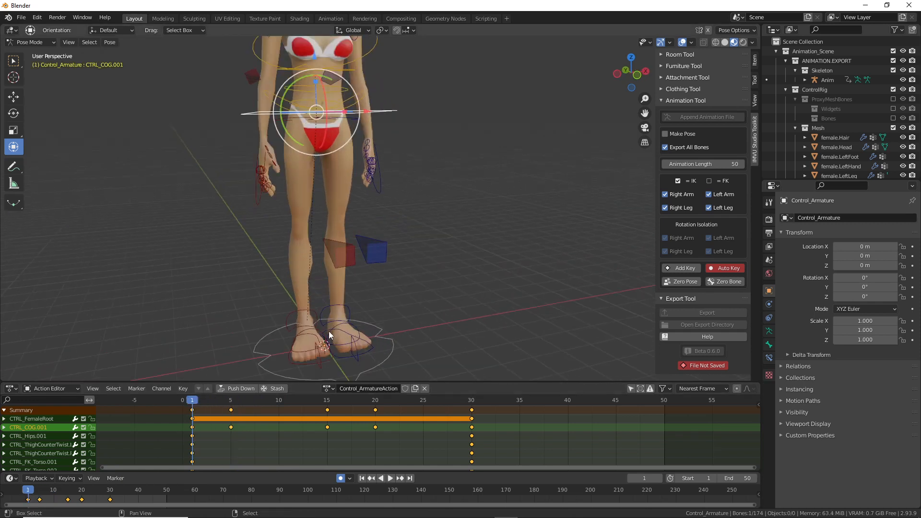
shift+middle_drag(329, 335, 319, 306)
scroll(318, 307, up, 2)
click(269, 361)
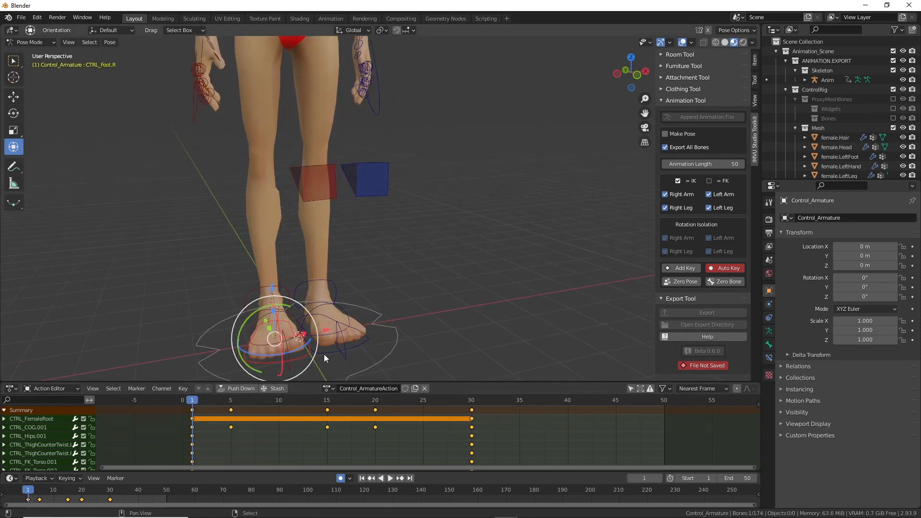
click(107, 43)
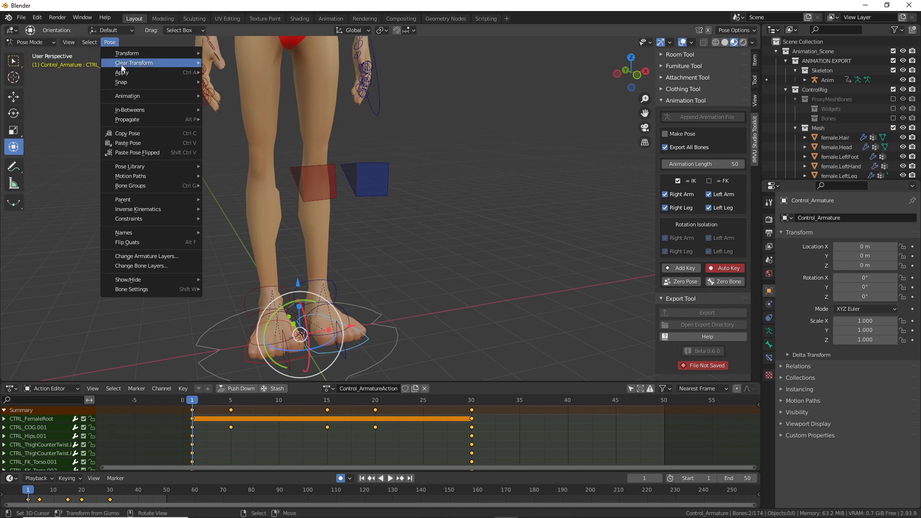
click(129, 133)
drag(193, 403, 278, 411)
click(110, 42)
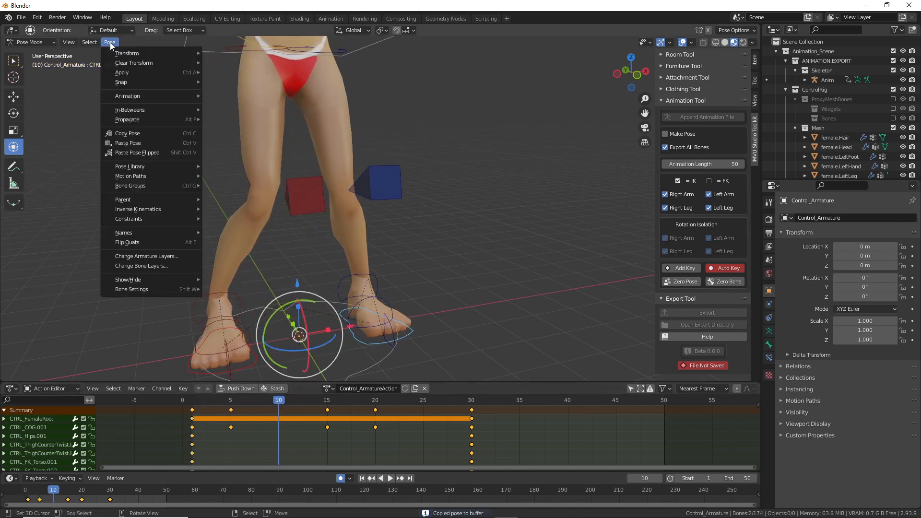
click(130, 143)
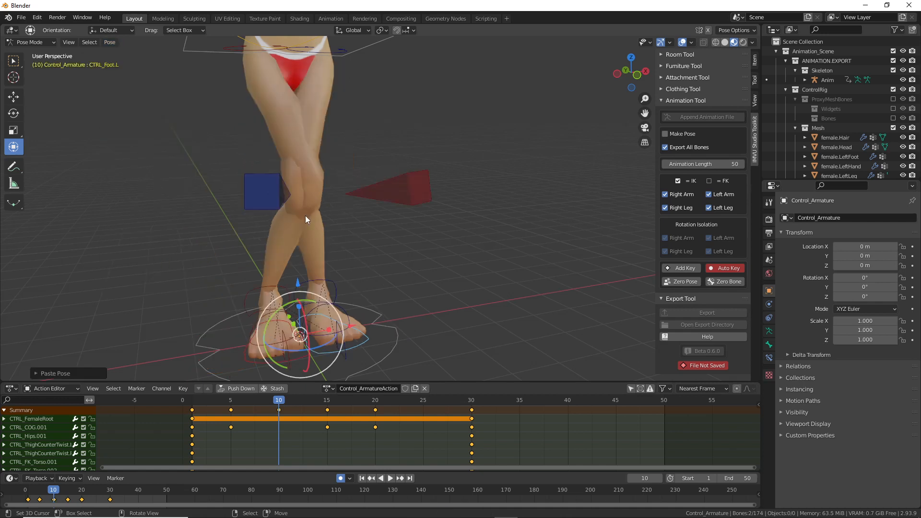
Step: Review the early frames from the front, then select the centre-of-gravity control at frame 10
scroll(309, 219, down, 2)
middle_drag(319, 228, 302, 229)
middle_drag(346, 196, 287, 195)
mouse_move(267, 402)
mouse_down()
mouse_move(192, 402)
mouse_move(278, 404)
mouse_up()
middle_drag(297, 347, 315, 153)
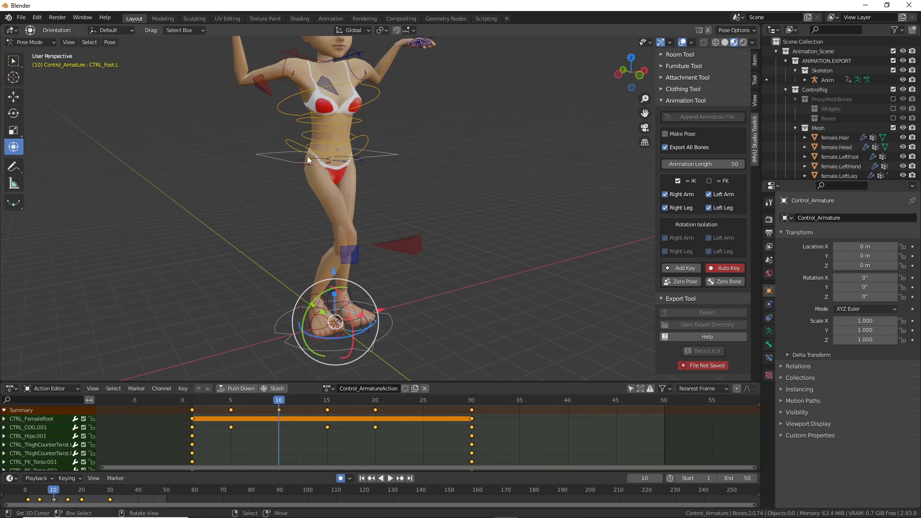
click(298, 164)
Step: Raise the centre-of-gravity control at frame 10 and preview the playback
key(g)
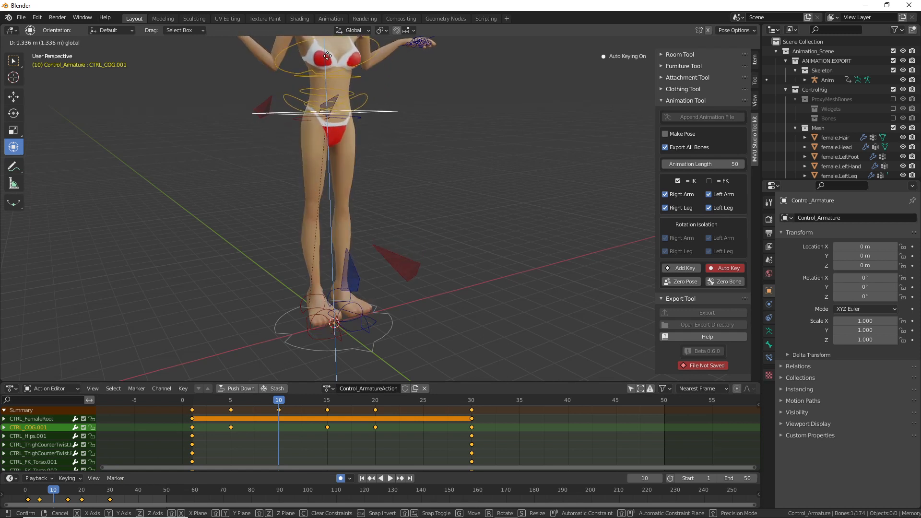
click(327, 56)
key(space)
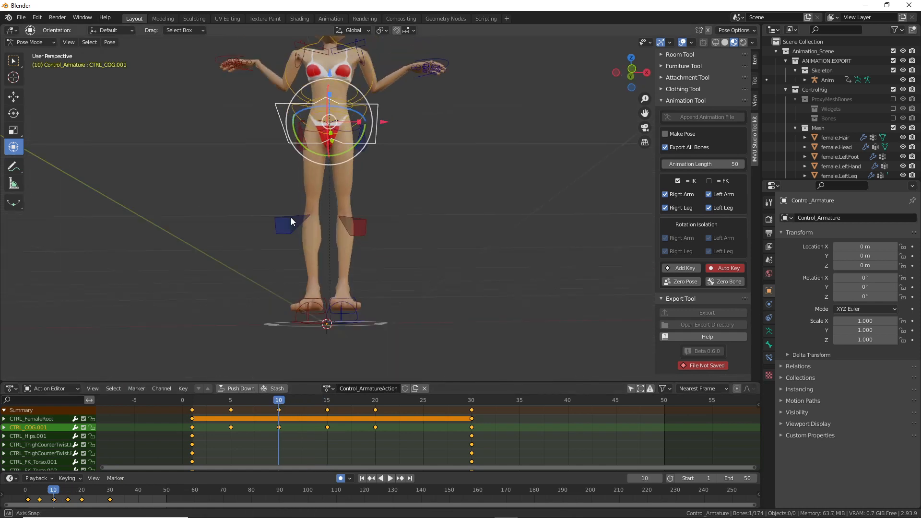
key(Escape)
Step: Tilt both the right and left foot controls at frame 10
shift+middle_drag(322, 304, 381, 266)
scroll(321, 220, up, 2)
click(371, 299)
middle_drag(372, 299, 402, 296)
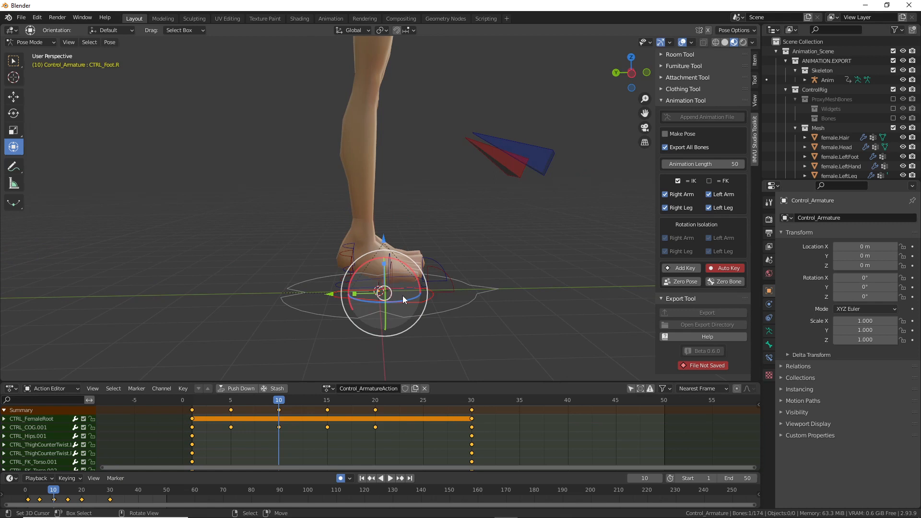
key(r)
drag(405, 275, 406, 277)
middle_drag(407, 277, 307, 271)
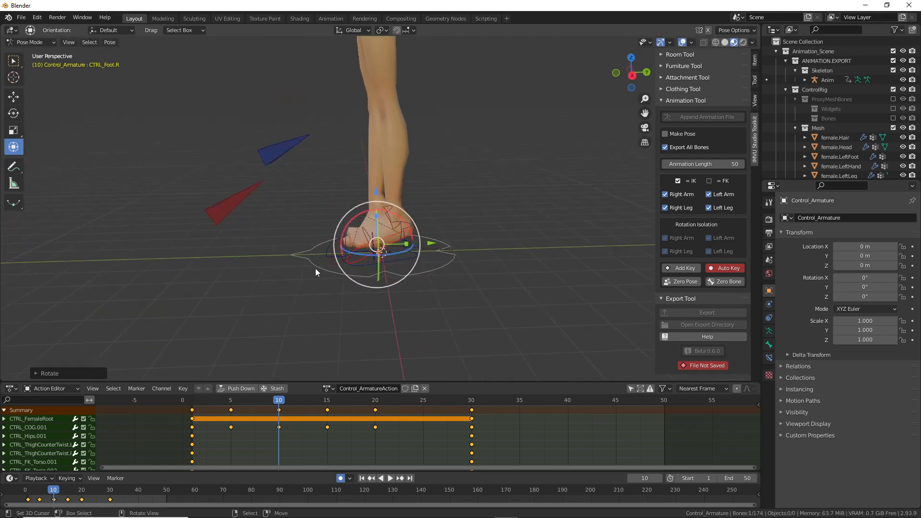
click(344, 266)
key(r)
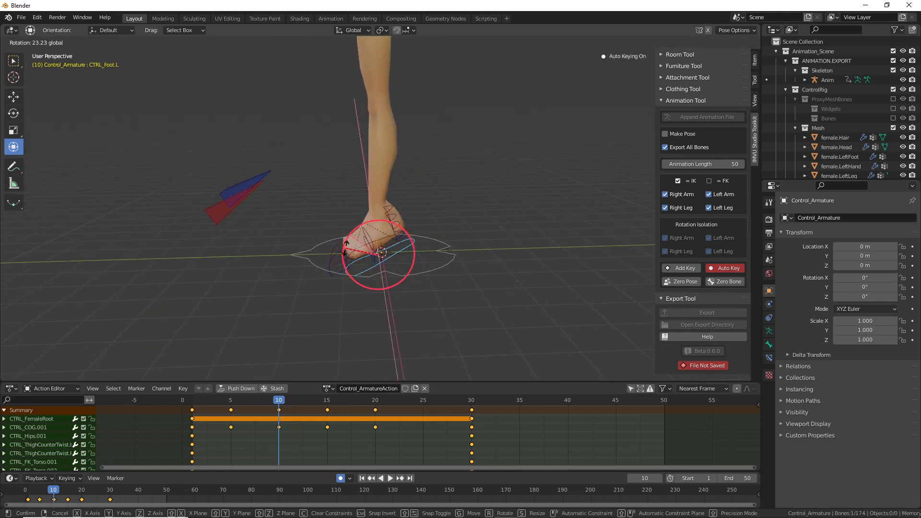
click(345, 247)
Step: Reposition the right foot control, then scrub back to frame 1 to review
middle_drag(345, 247, 312, 178)
scroll(328, 283, up, 2)
middle_drag(327, 283, 400, 289)
scroll(398, 307, up, 2)
shift+middle_drag(382, 343, 398, 228)
scroll(380, 255, up, 1)
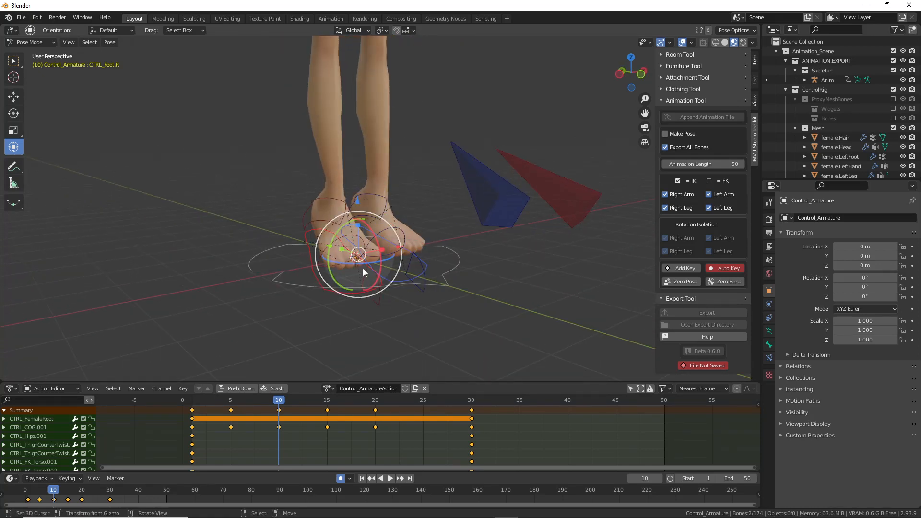
scroll(363, 274, down, 3)
shift+middle_drag(336, 207, 324, 272)
key(g)
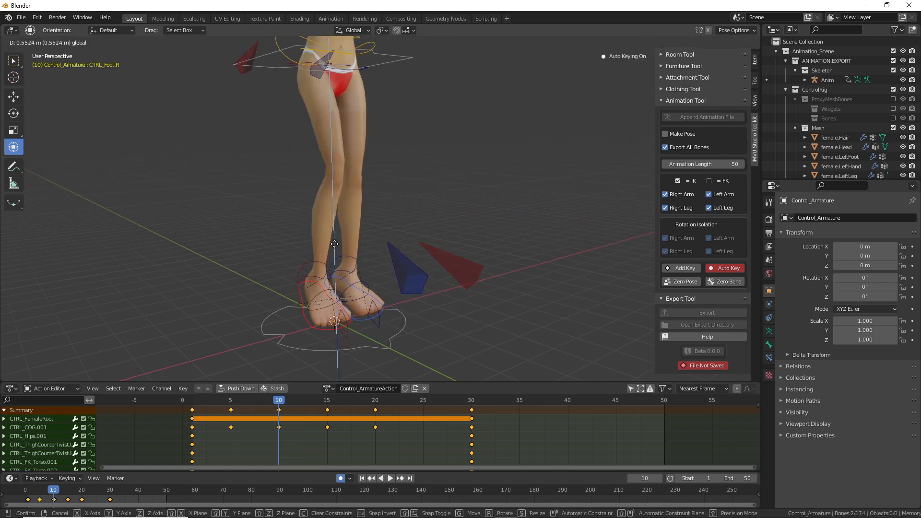
click(335, 244)
mouse_move(335, 244)
middle_down()
mouse_move(351, 198)
mouse_move(266, 200)
mouse_move(319, 174)
mouse_move(319, 236)
middle_up()
drag(281, 401, 327, 415)
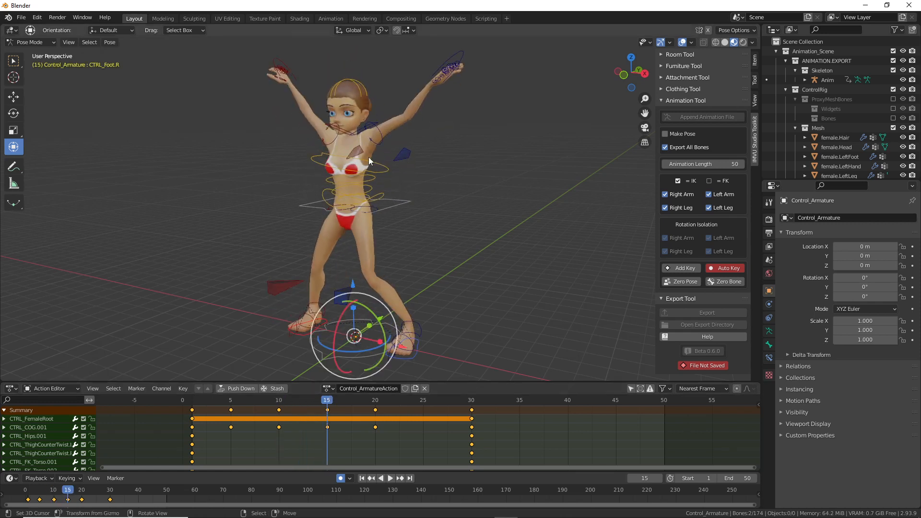
Step: Clear the body's twist and shift the keys at frames 15, 20 and 30 five frames later
click(382, 211)
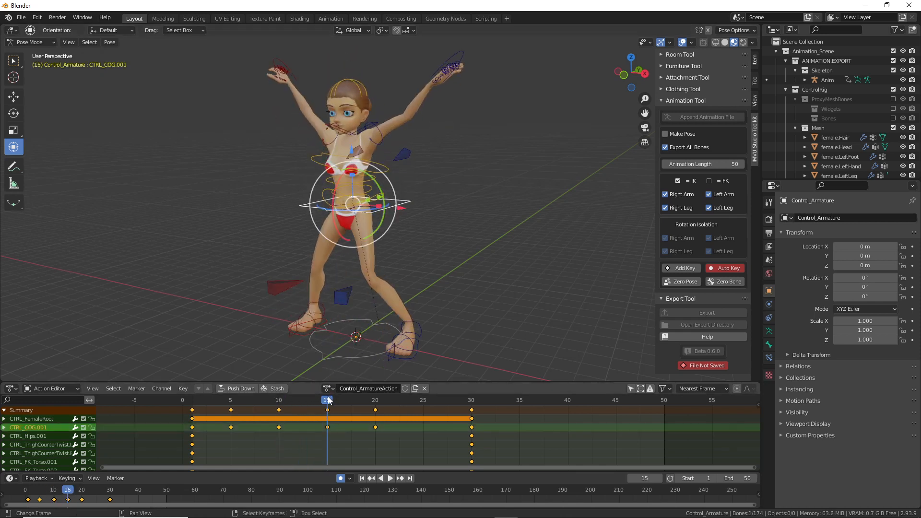
key(alt+r)
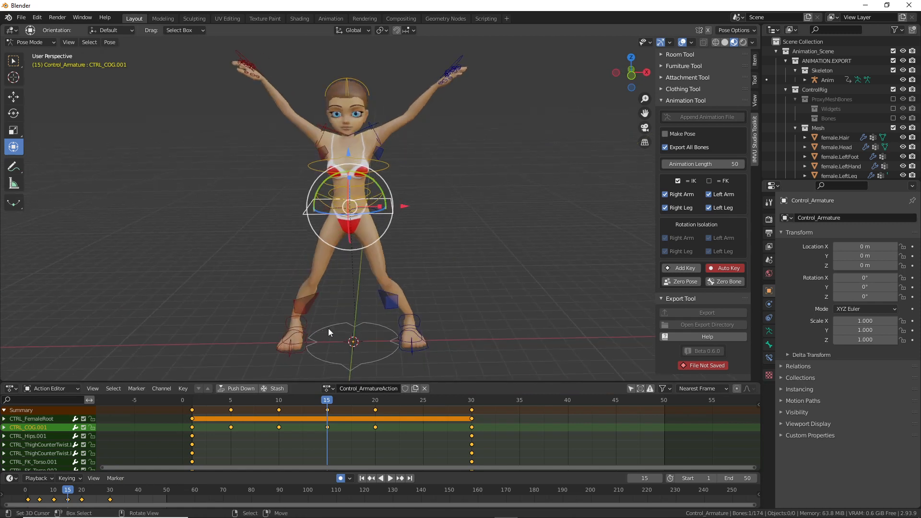
right_click(327, 426)
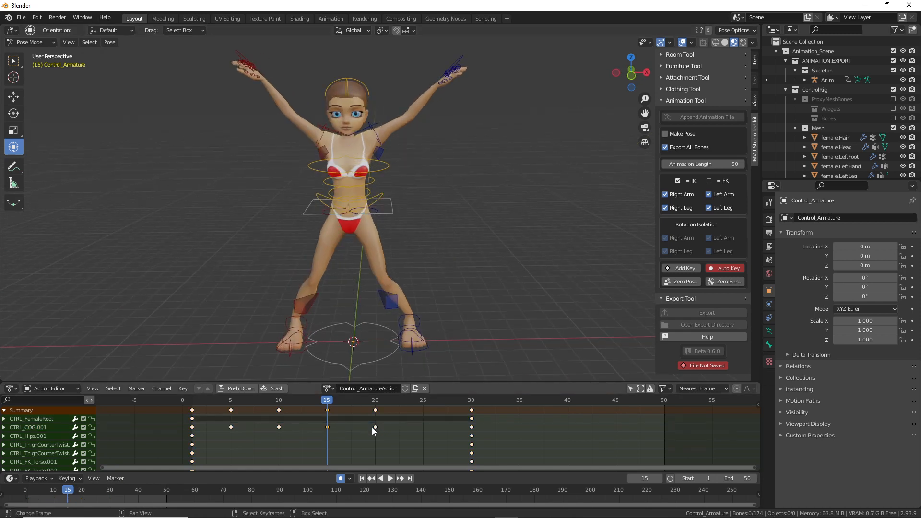
shift+click(375, 428)
alt+shift+click(472, 435)
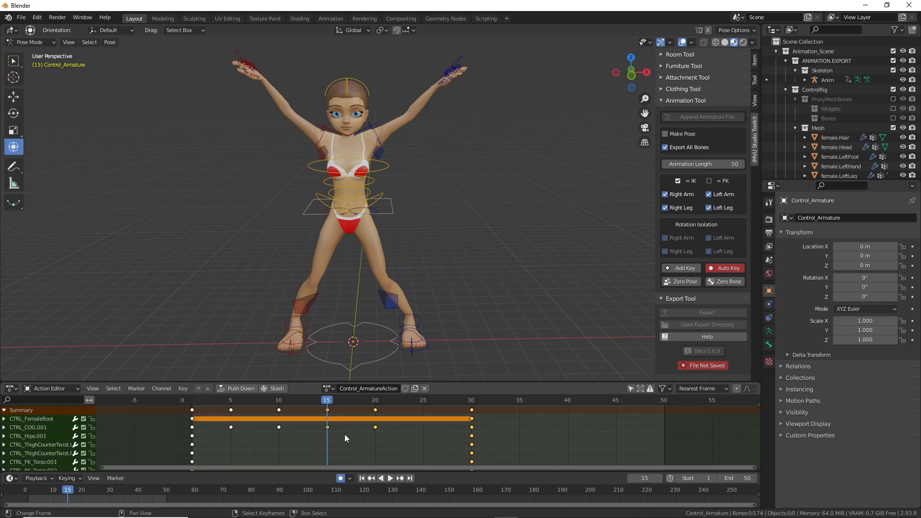
key(g)
click(367, 419)
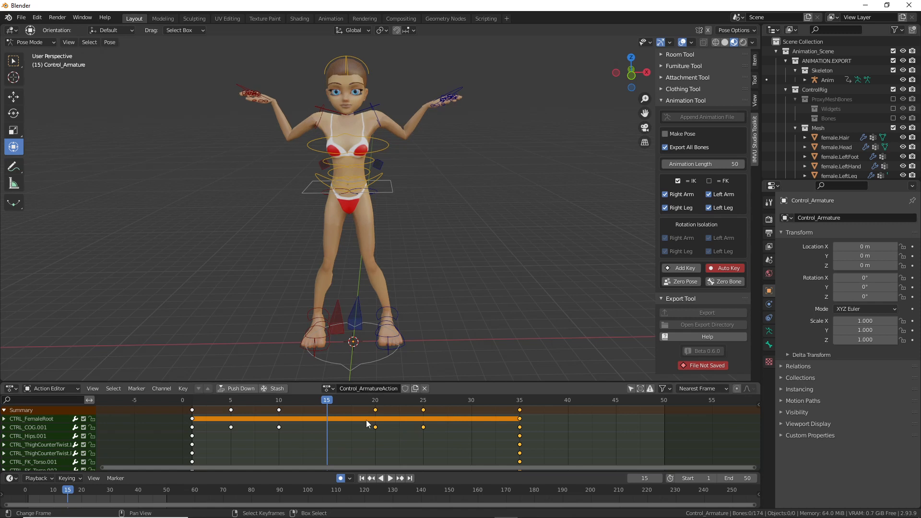
Step: Play back to check timing, then go to frame 15 and select the left thigh counter-twist bone
key(space)
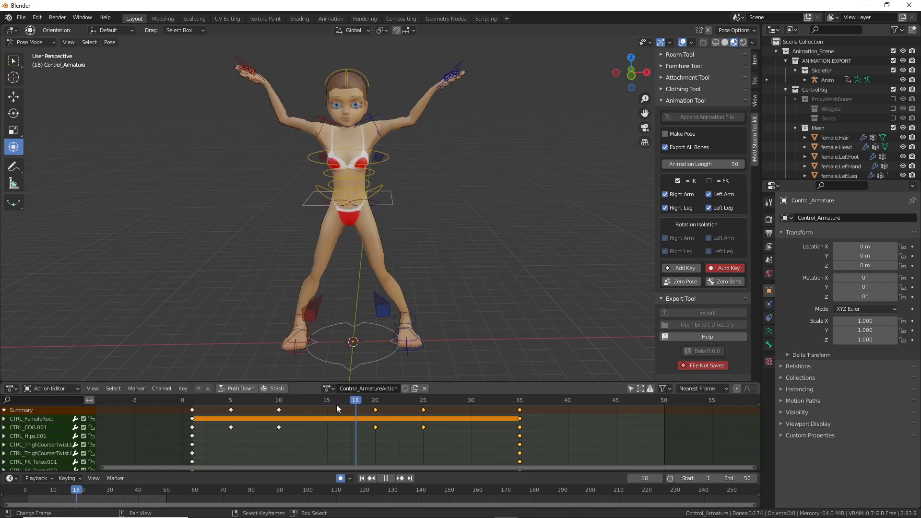
drag(216, 410, 327, 402)
middle_drag(344, 230, 375, 185)
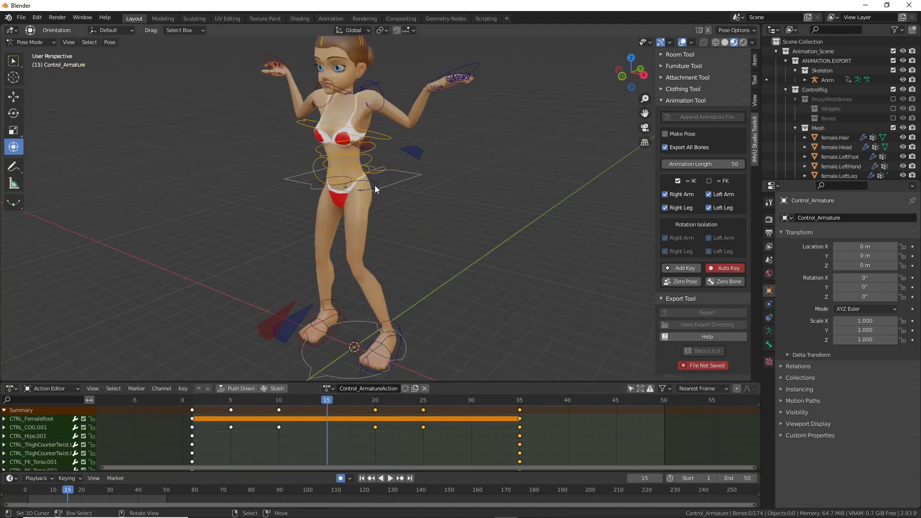
click(387, 189)
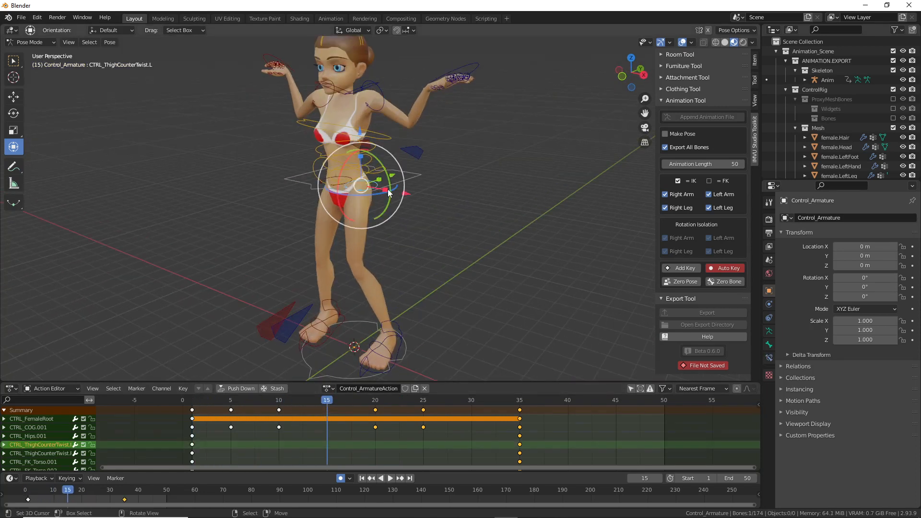
Step: At frame 15, twist the left thigh and raise CTRL_COG.001, then preview the motion
click(280, 413)
click(328, 410)
key(r)
click(359, 114)
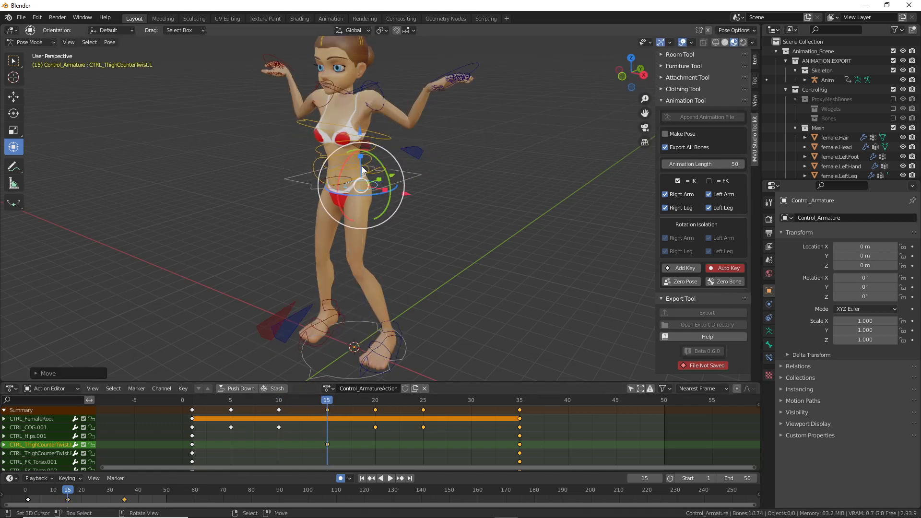
click(419, 174)
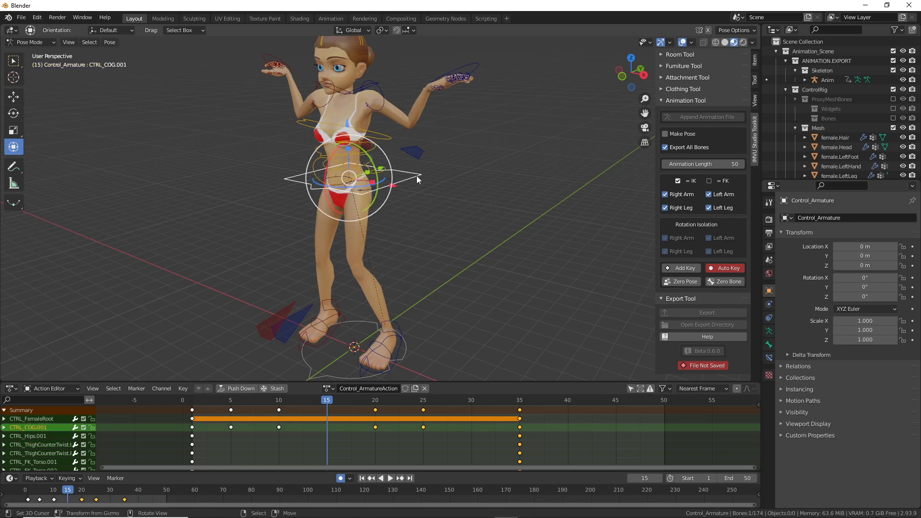
key(g)
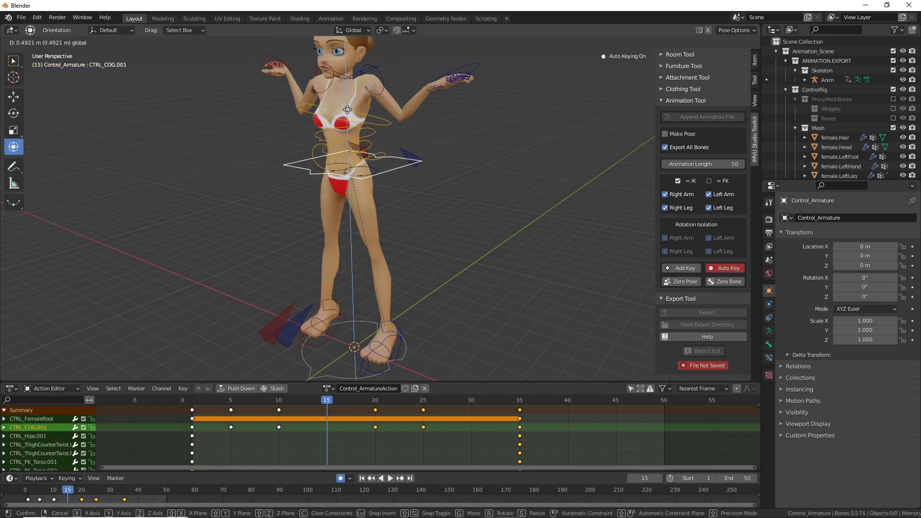
click(348, 108)
key(space)
drag(370, 402, 328, 414)
Step: Raise the left foot vertically and tilt it about 13.6 degrees, then review from frame 2
scroll(319, 276, up, 3)
click(291, 288)
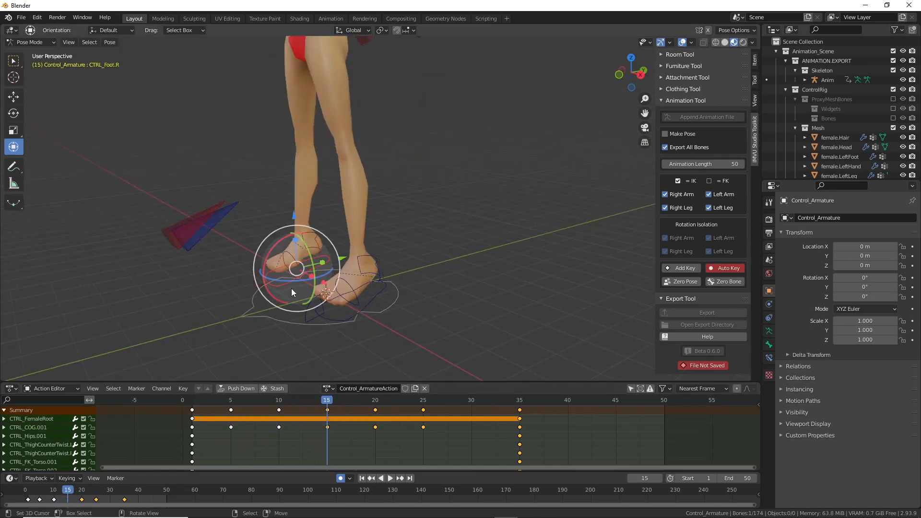
middle_drag(339, 319, 318, 311)
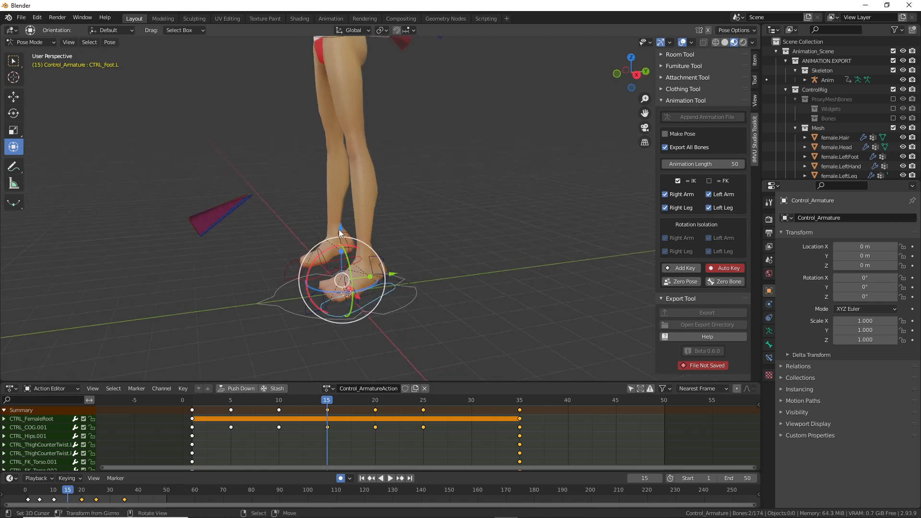
key(g)
key(z)
drag(340, 214, 339, 214)
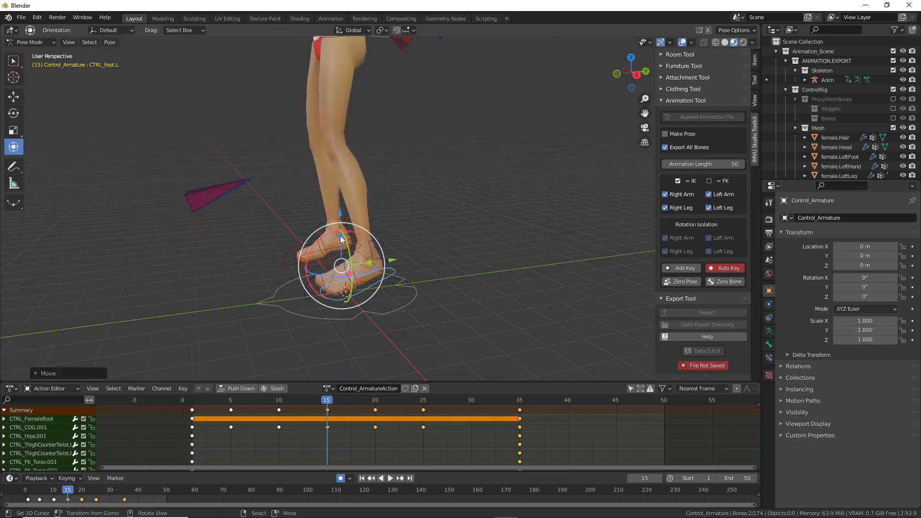
middle_drag(341, 235, 324, 232)
drag(340, 235, 332, 239)
middle_drag(334, 249, 365, 293)
drag(328, 403, 404, 416)
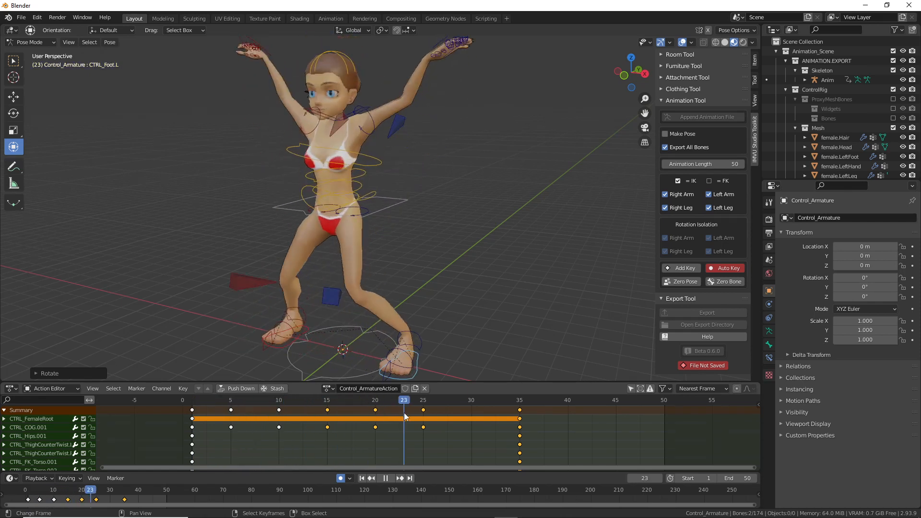
Step: Move the left and right knee pole controls outward at frame 25, rotate the right pole, and check frame 21
middle_drag(379, 288, 405, 277)
right_click(394, 311)
key(g)
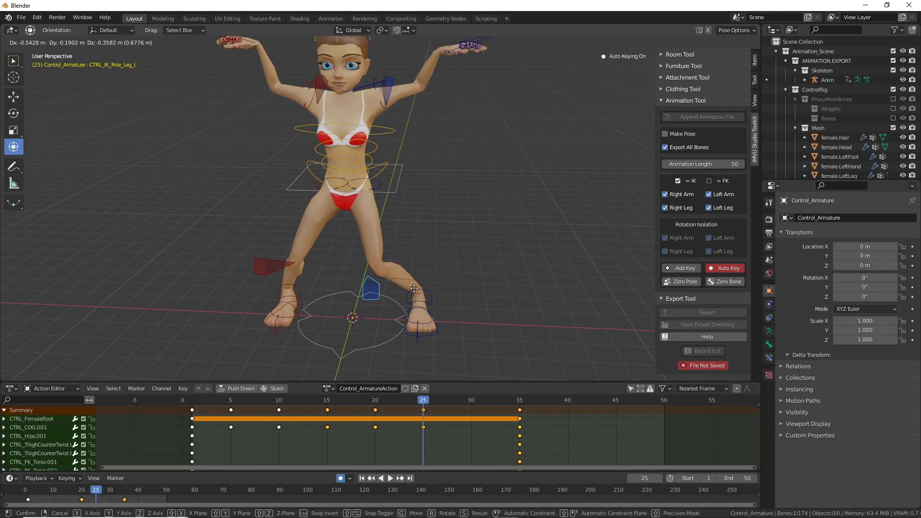
click(421, 286)
right_click(259, 268)
key(g)
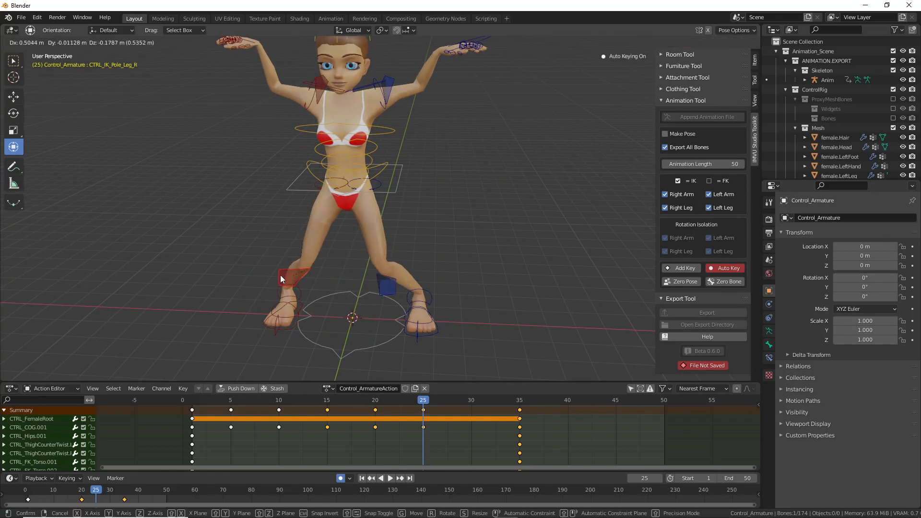
click(281, 275)
drag(296, 282, 320, 284)
middle_drag(342, 292, 408, 273)
scroll(378, 259, up, 3)
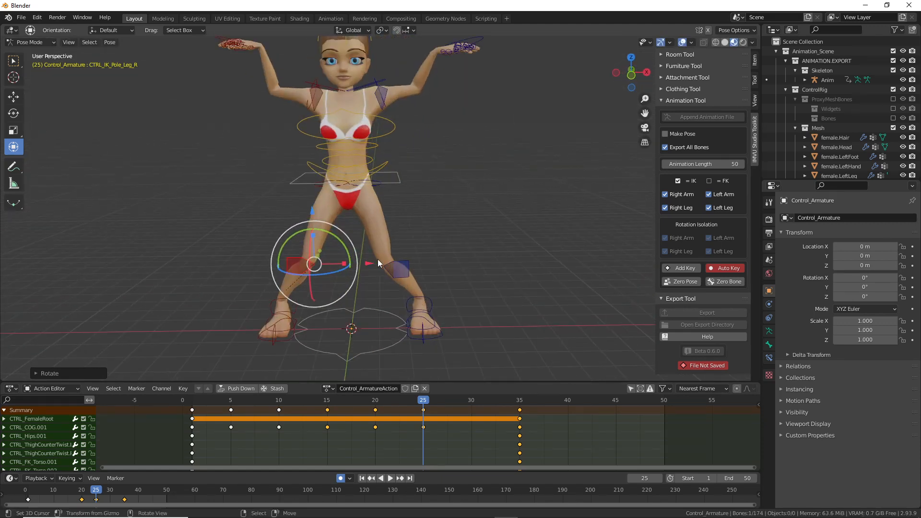
scroll(378, 267, down, 1)
drag(424, 402, 383, 404)
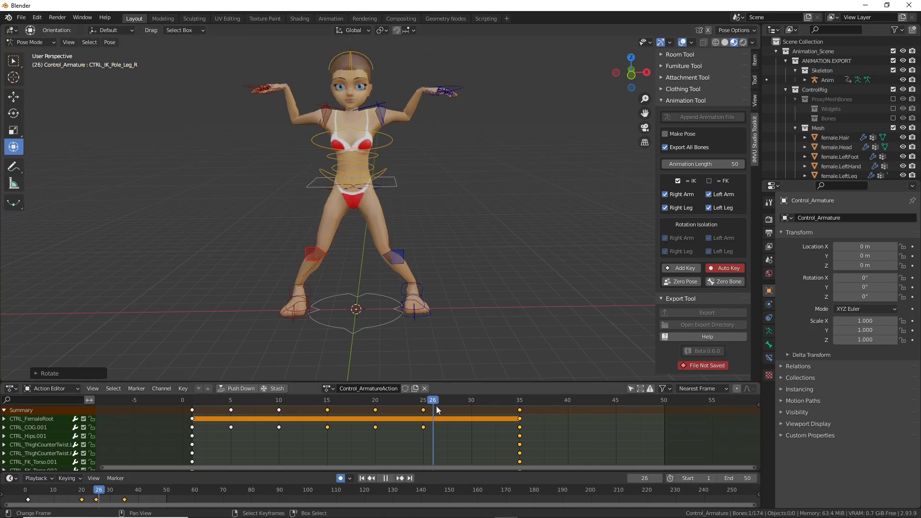
drag(429, 410, 201, 413)
drag(255, 425, 348, 430)
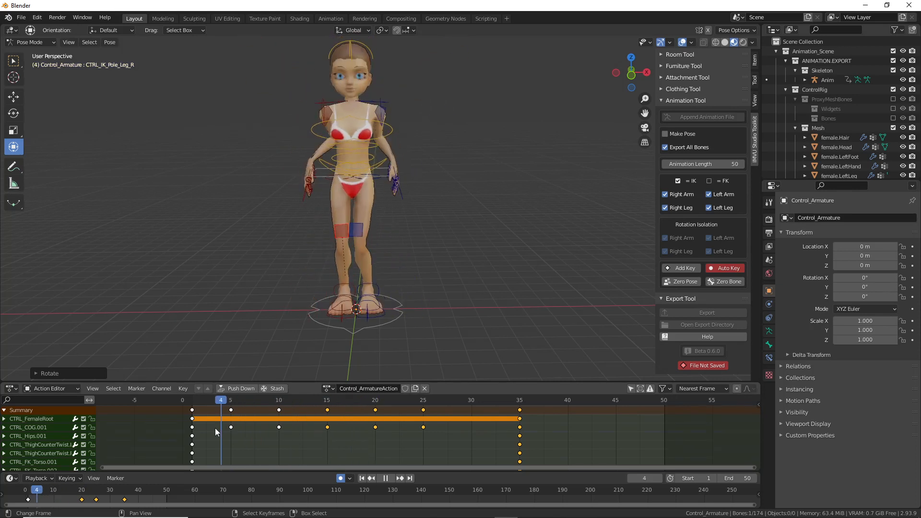
drag(352, 428, 375, 430)
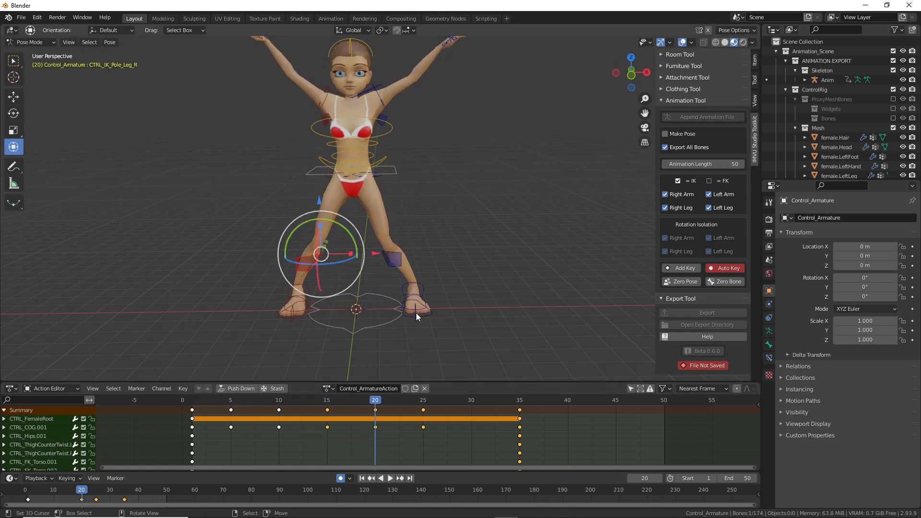
middle_drag(405, 346, 415, 254)
drag(378, 403, 474, 409)
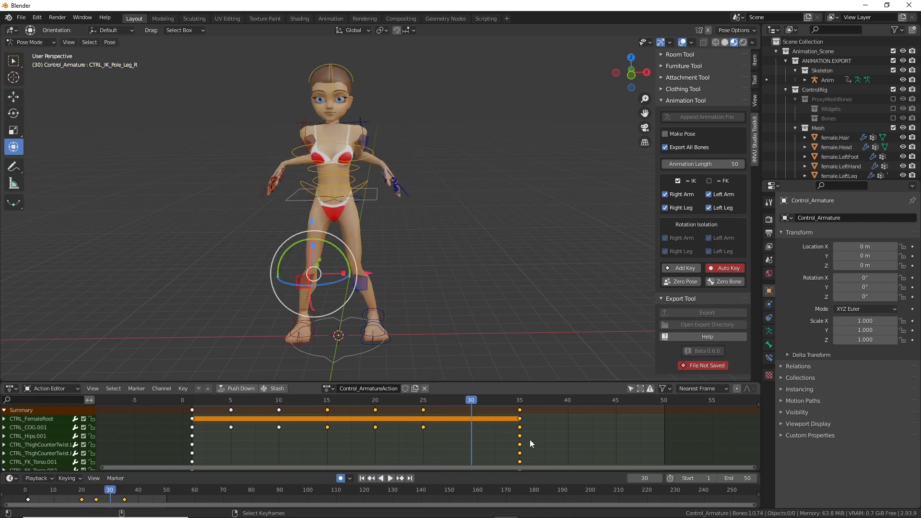
Step: Drag the final keys from frame 35 to frame 50, then step back to frame 25
drag(521, 446, 655, 445)
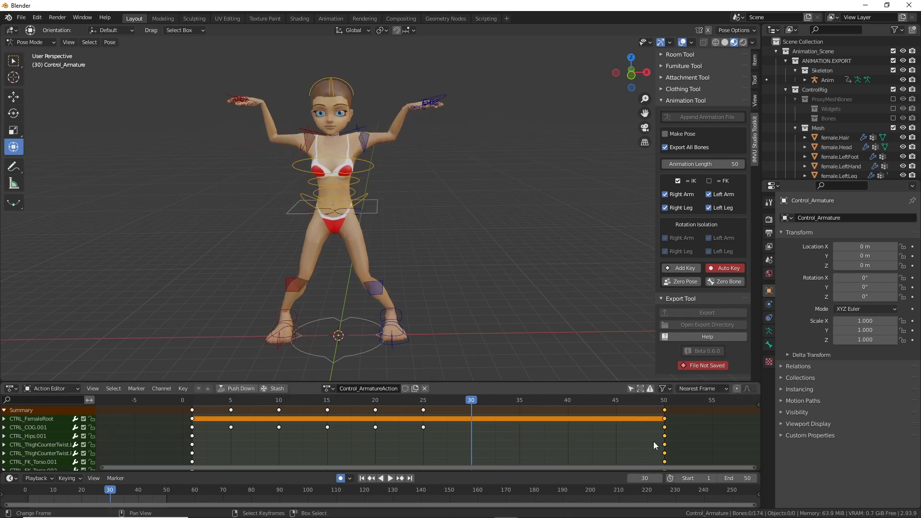
mouse_move(477, 404)
mouse_down()
mouse_move(310, 402)
mouse_move(489, 407)
mouse_move(474, 407)
mouse_up()
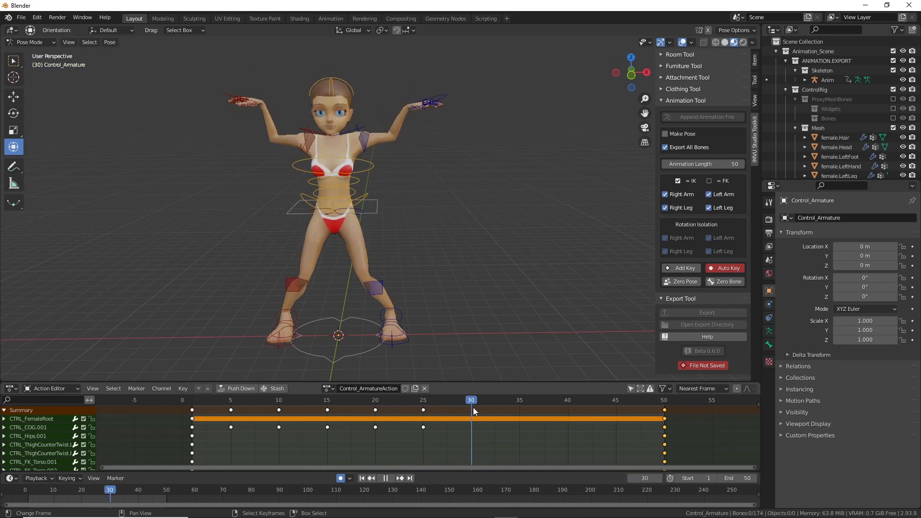
drag(470, 407, 422, 406)
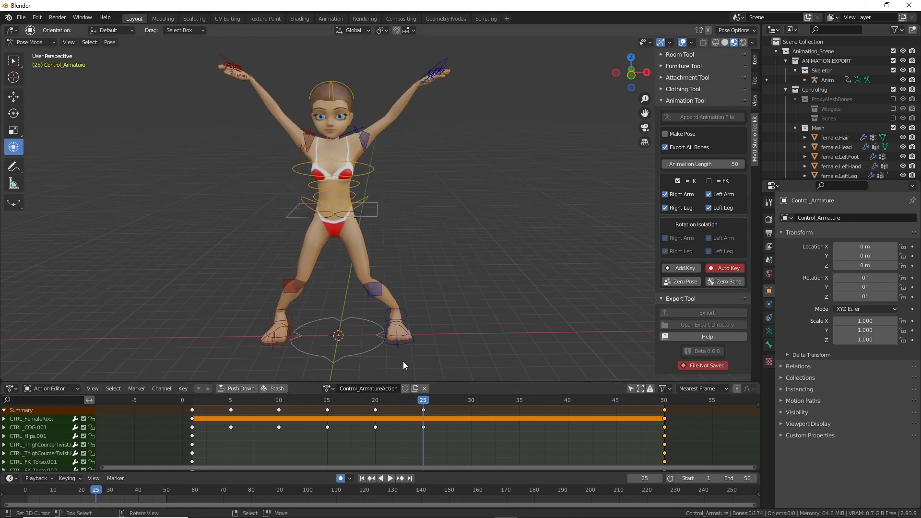
Step: Select CTRL_Foot.L and CTRL_Foot.R at frame 25 and copy their pose
click(402, 347)
scroll(412, 313, up, 4)
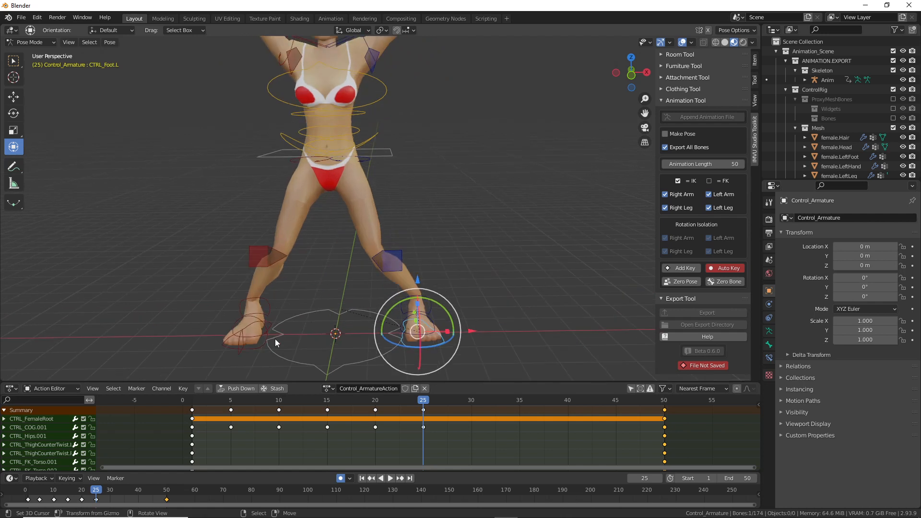
click(258, 353)
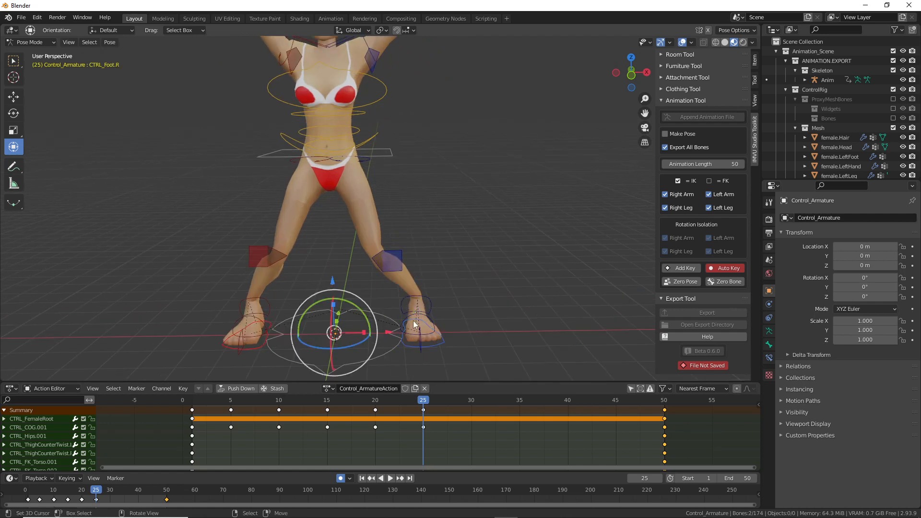
click(110, 42)
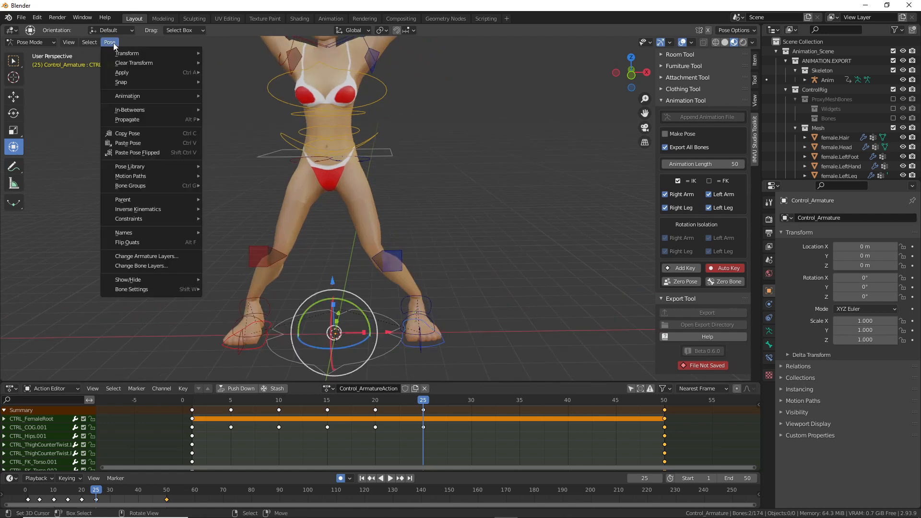
click(124, 138)
Step: Paste the foot pose as a key at frame 30 and step through frames to check it
shift+middle_drag(363, 315, 355, 276)
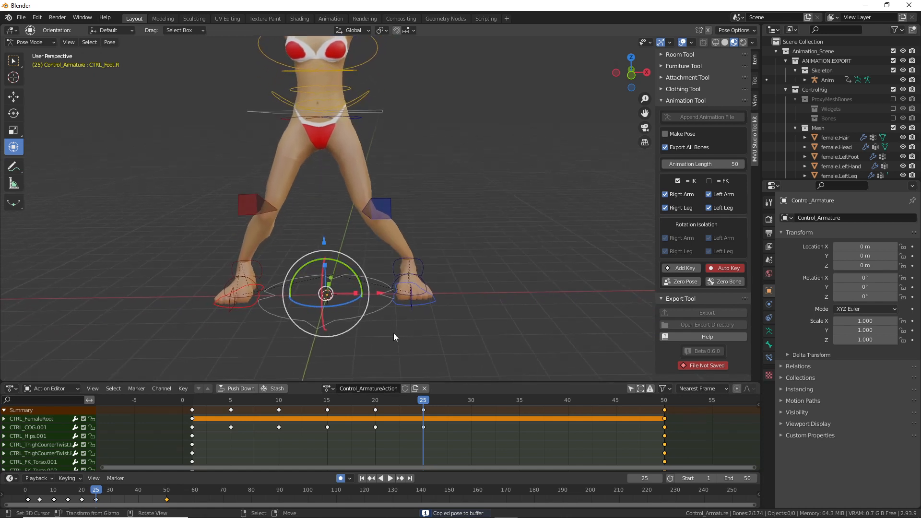
drag(426, 406, 476, 416)
click(109, 43)
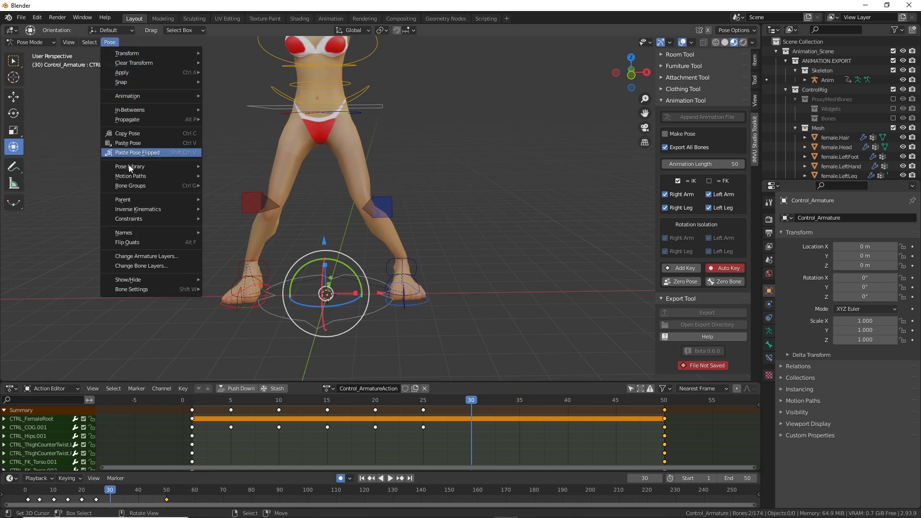
click(128, 144)
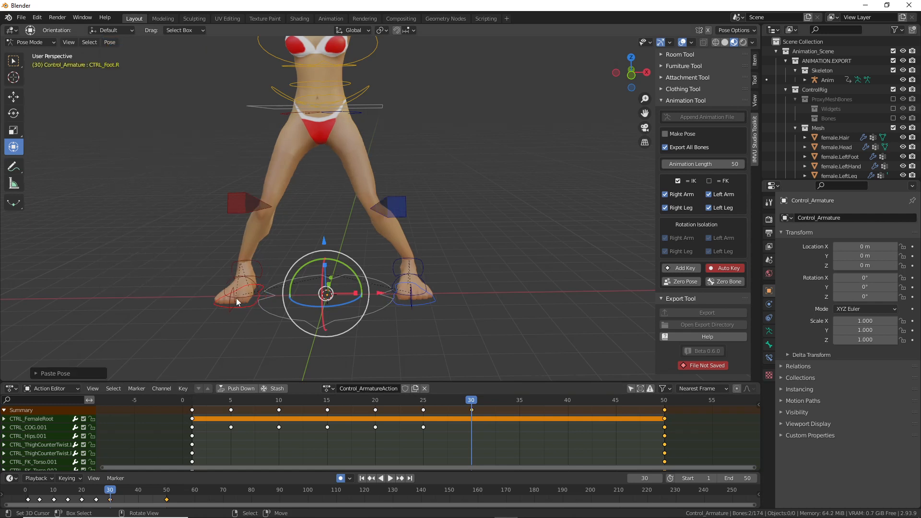
drag(474, 399, 470, 419)
middle_drag(336, 124, 338, 145)
click(373, 107)
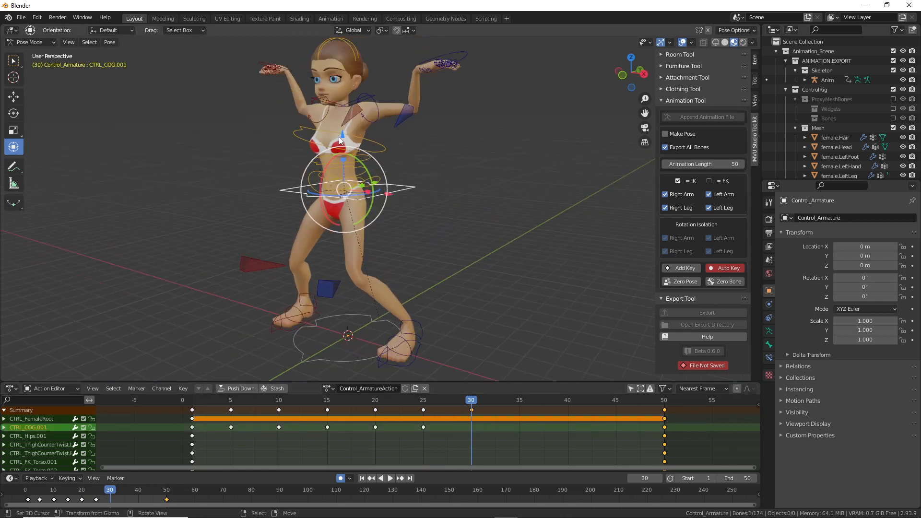
Step: Lower the hips straight down into a crouch at frame 30, review it, and jump to frame 20
key(g)
key(z)
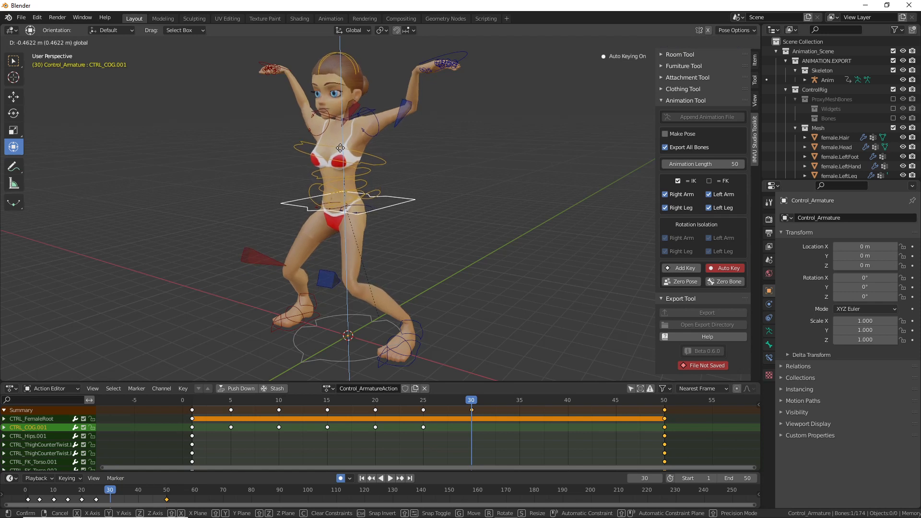
click(340, 148)
mouse_move(474, 400)
mouse_down()
mouse_move(228, 404)
mouse_move(632, 419)
mouse_move(200, 412)
mouse_move(473, 416)
mouse_up()
middle_drag(349, 286, 341, 220)
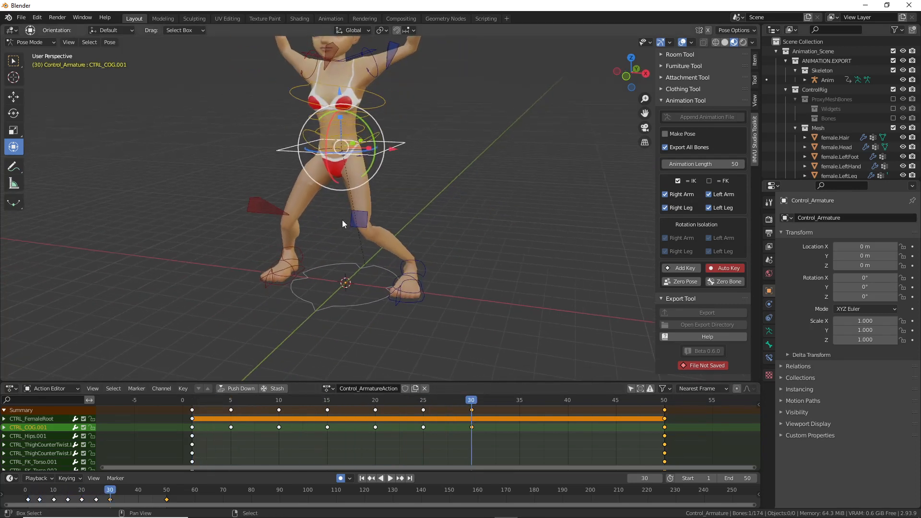
click(376, 413)
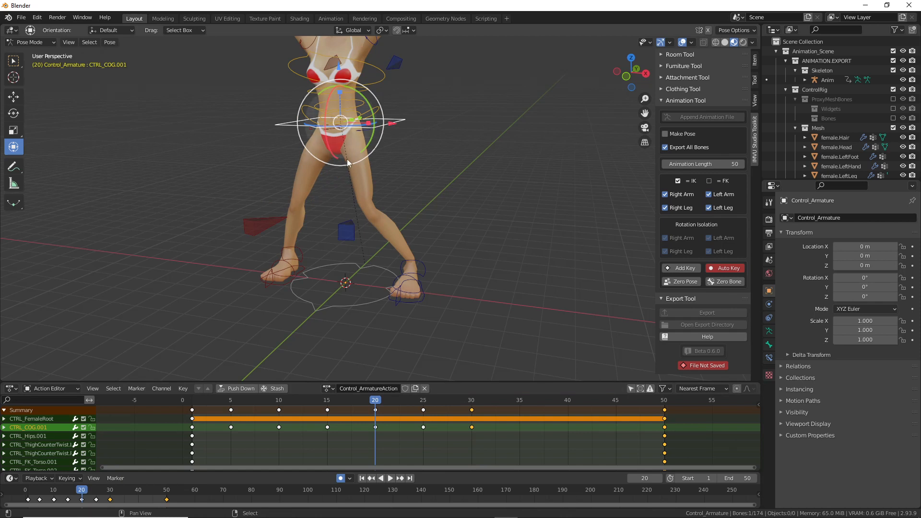
Step: Select both foot controls and scrub the timeline from frame 35 back to frame 20
scroll(354, 237, down, 6)
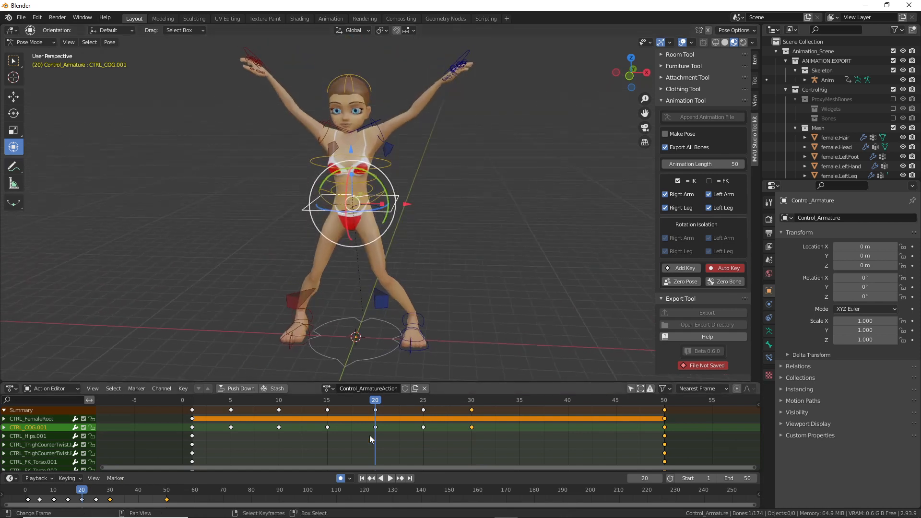
click(420, 357)
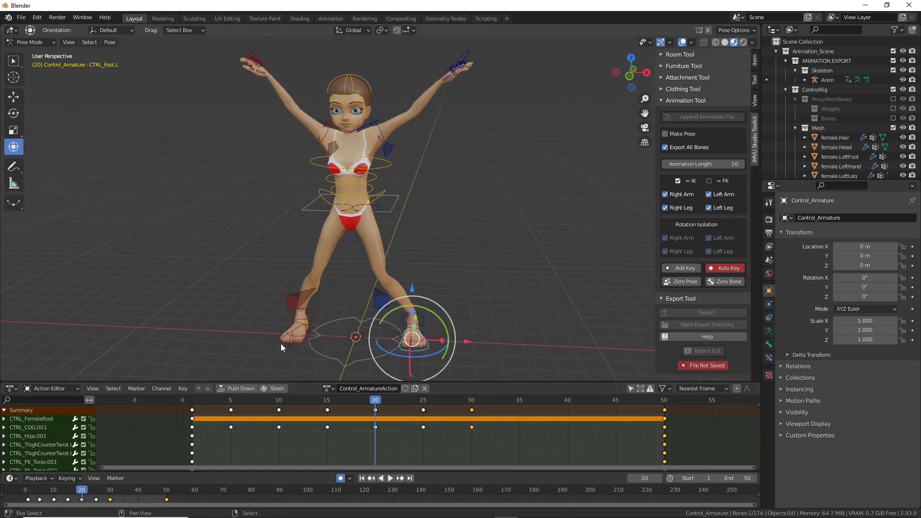
shift+click(283, 345)
key(space)
drag(427, 404, 523, 419)
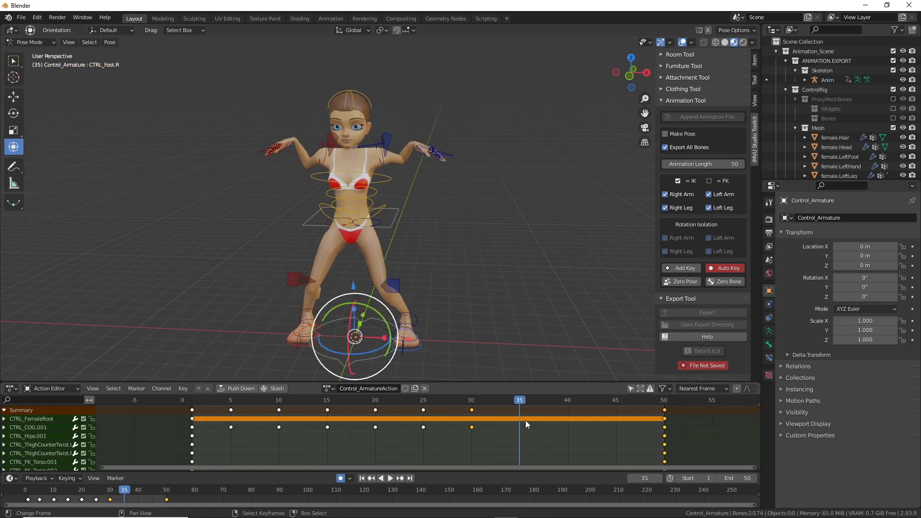
drag(374, 411, 373, 405)
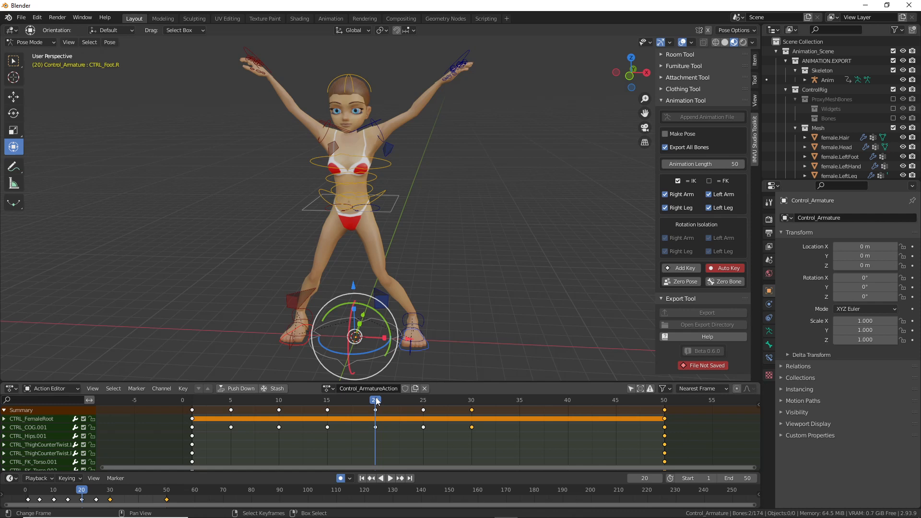
drag(379, 87, 453, 171)
Step: Reselect both foot controls at frame 20 and copy their pose
click(302, 346)
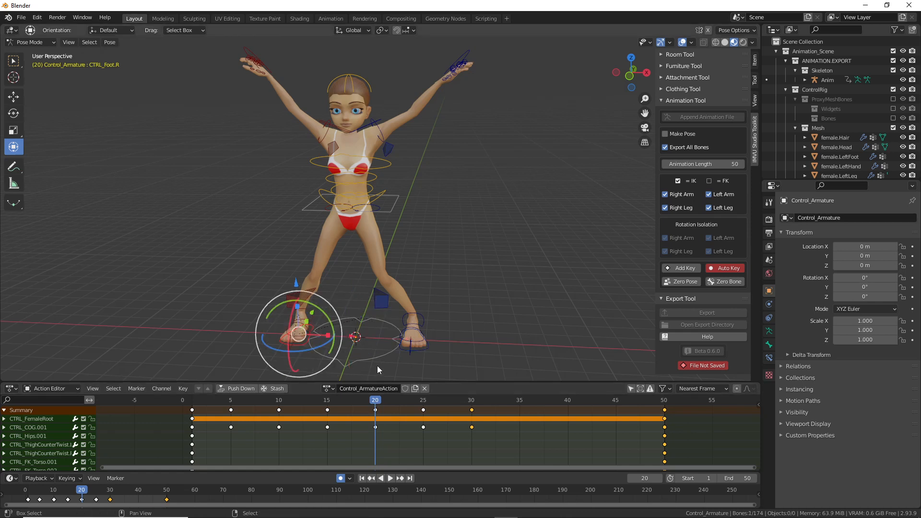
click(412, 353)
click(415, 353)
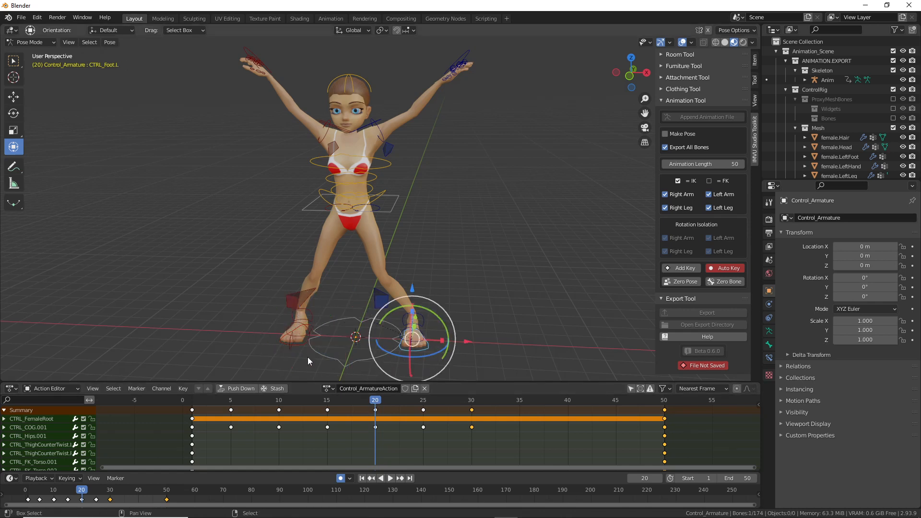
click(295, 348)
click(299, 349)
shift+click(430, 359)
click(109, 42)
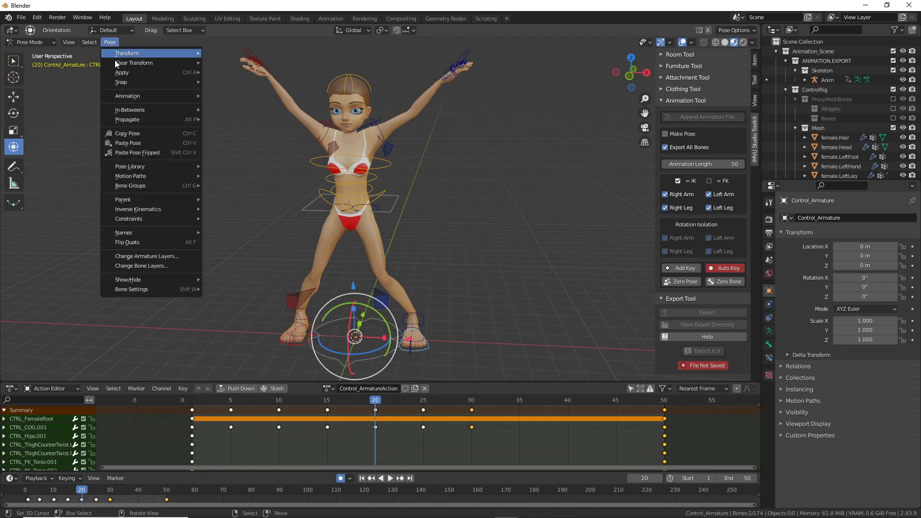
click(123, 137)
Step: Paste the copied foot pose onto frame 35 and scrub through to review it
key(space)
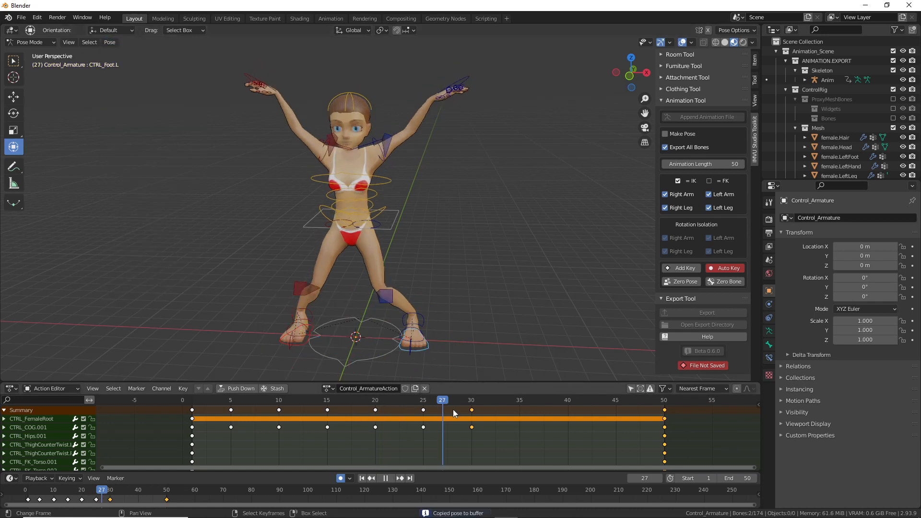
key(space)
click(109, 42)
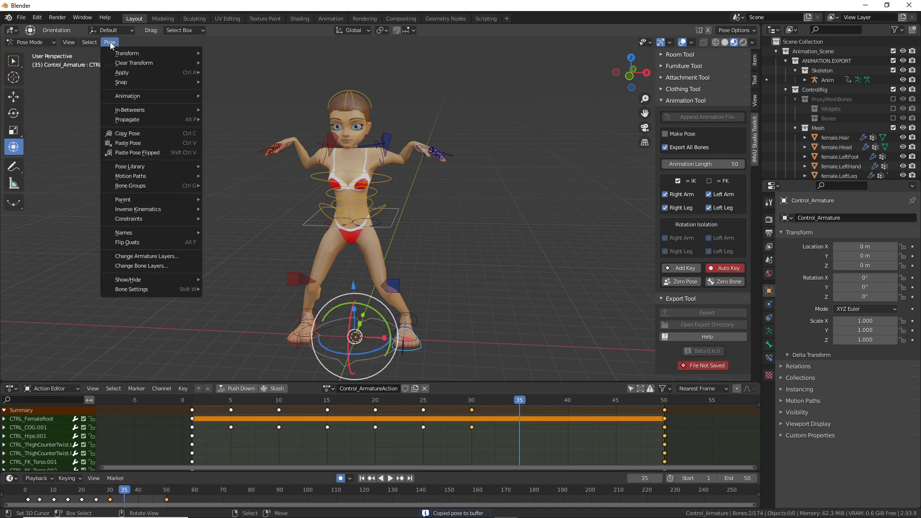
click(125, 144)
middle_drag(377, 337, 432, 357)
drag(520, 401, 566, 417)
shift+middle_drag(474, 289, 337, 255)
Step: Paste the copied foot pose at frame 40 and play back to check the motion
click(471, 408)
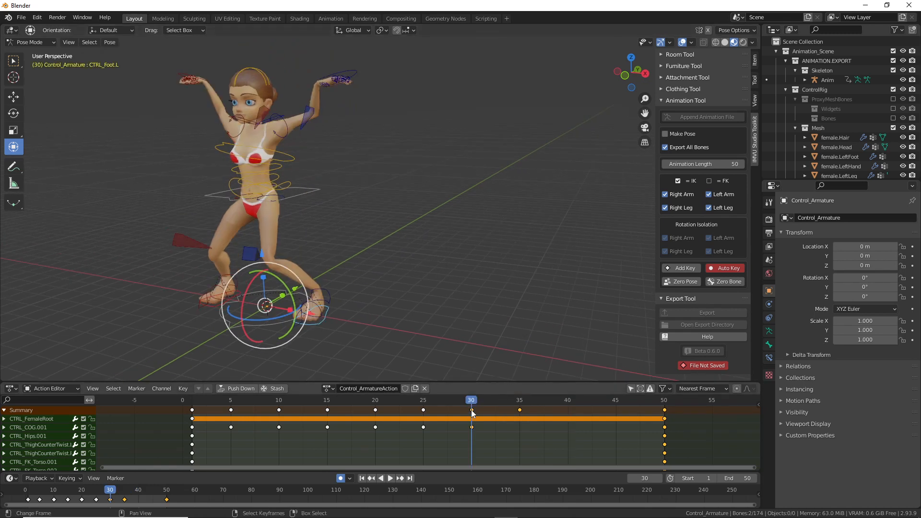
key(space)
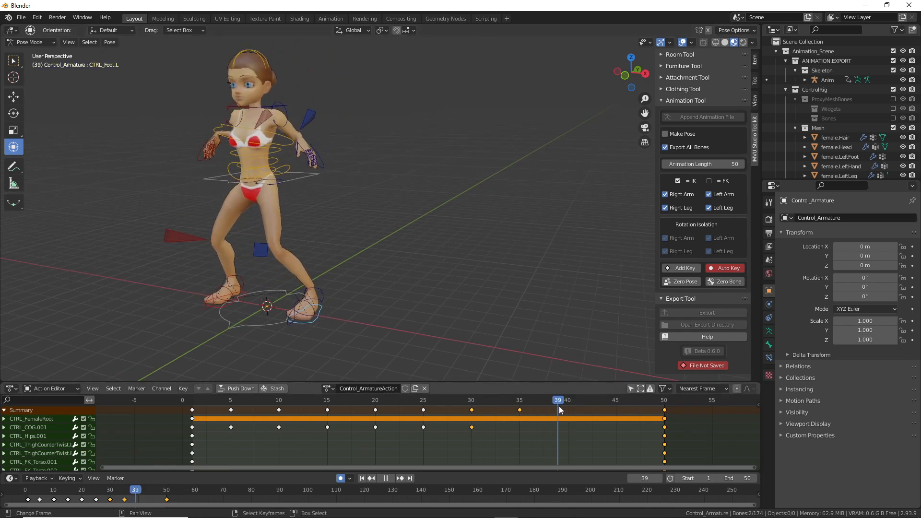
key(space)
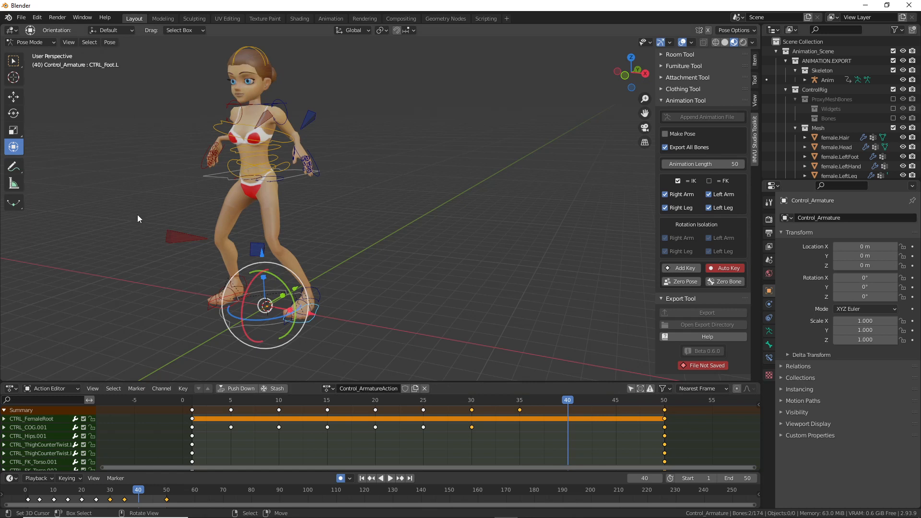
click(109, 42)
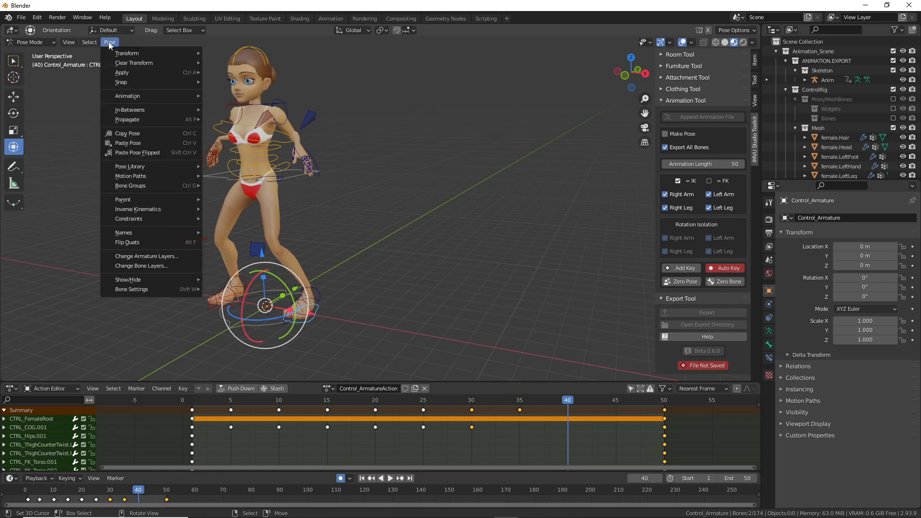
click(134, 143)
mouse_move(560, 400)
mouse_down()
mouse_move(436, 404)
mouse_move(568, 407)
mouse_up()
key(space)
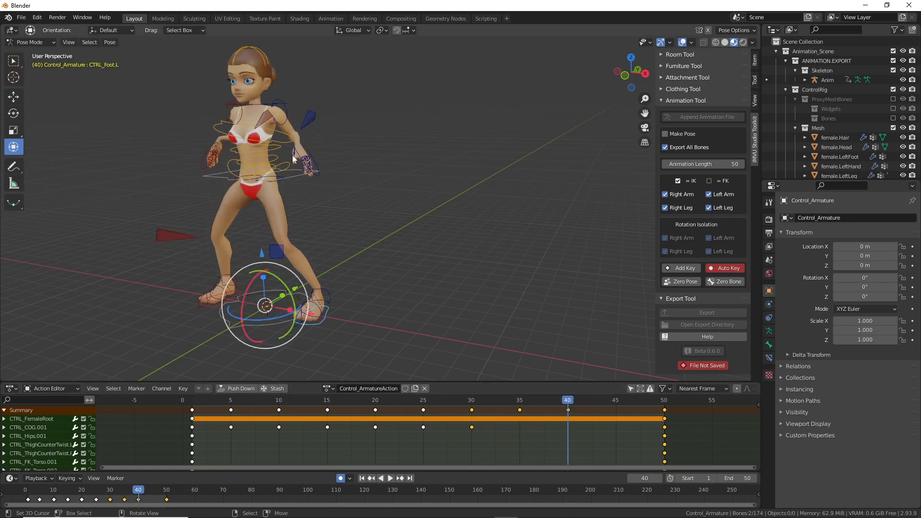
Step: Raise the hip control CTRL_COG straight up along Z at frame 40
shift+middle_drag(283, 153, 291, 166)
click(295, 191)
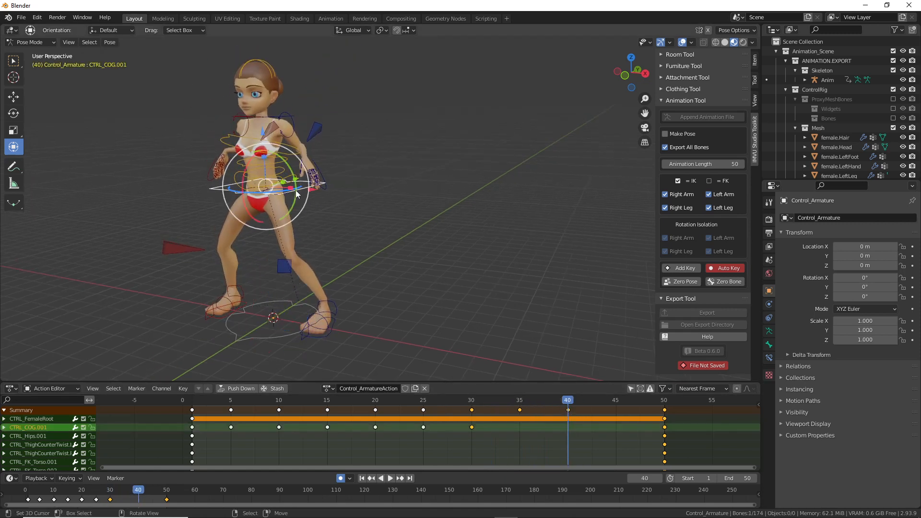
key(g)
key(z)
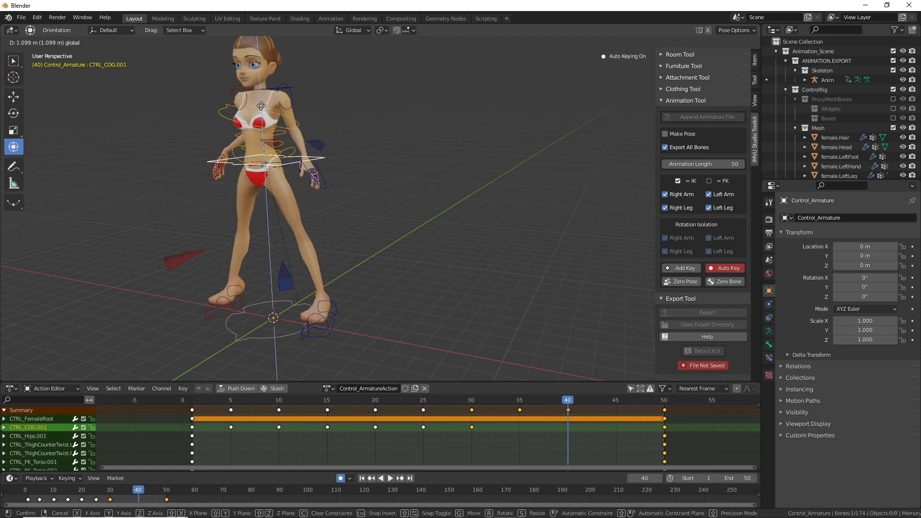
click(261, 102)
Step: Select both foot controls and rotate the right foot CTRL_Foot.R
middle_drag(302, 156, 257, 148)
scroll(290, 230, up, 2)
shift+middle_drag(289, 264, 283, 182)
scroll(289, 219, up, 1)
middle_drag(289, 219, 310, 253)
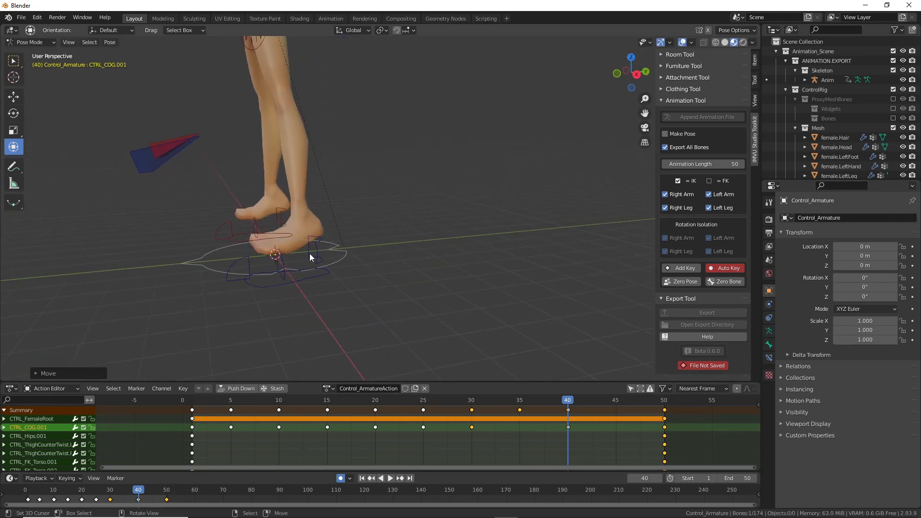
click(298, 285)
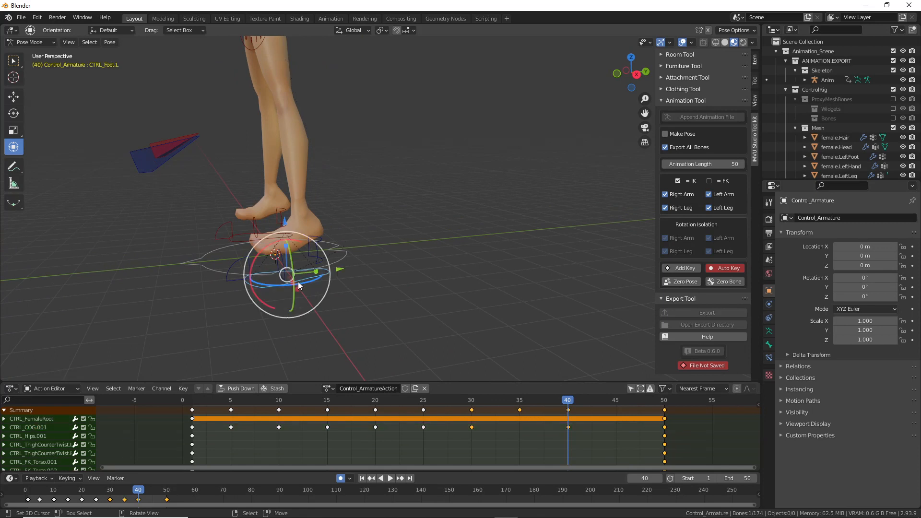
shift+click(241, 240)
drag(243, 241, 280, 174)
Step: Move the right knee pole target toward the centre and the left one outward
middle_drag(277, 206, 362, 220)
scroll(362, 221, down, 3)
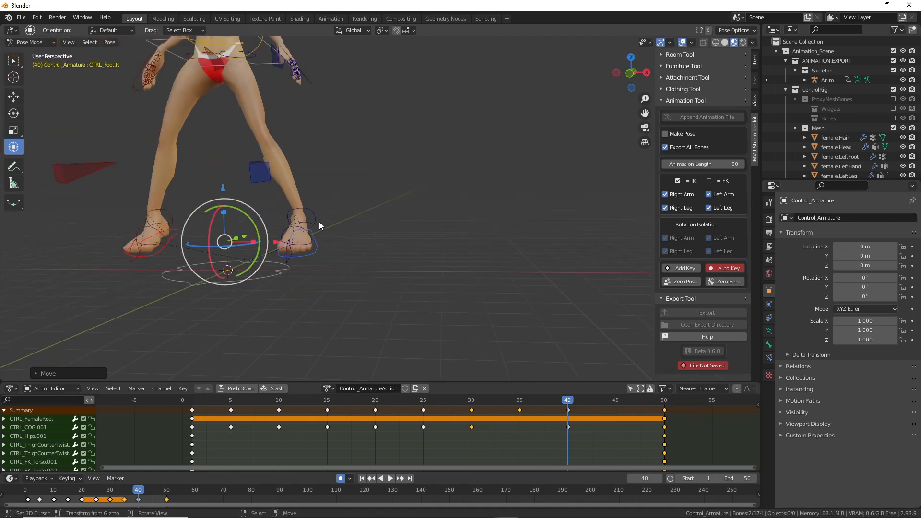
shift+middle_drag(288, 221, 327, 246)
mouse_move(552, 401)
mouse_down()
mouse_move(284, 406)
mouse_move(617, 412)
mouse_move(259, 407)
mouse_move(603, 409)
mouse_move(545, 408)
mouse_move(588, 407)
mouse_move(569, 408)
mouse_up()
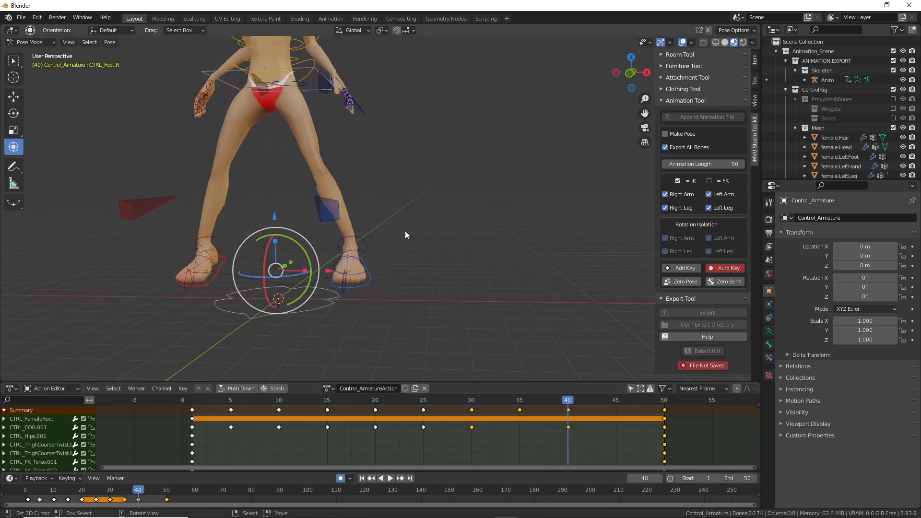
click(177, 254)
drag(199, 255, 256, 260)
drag(388, 246, 347, 253)
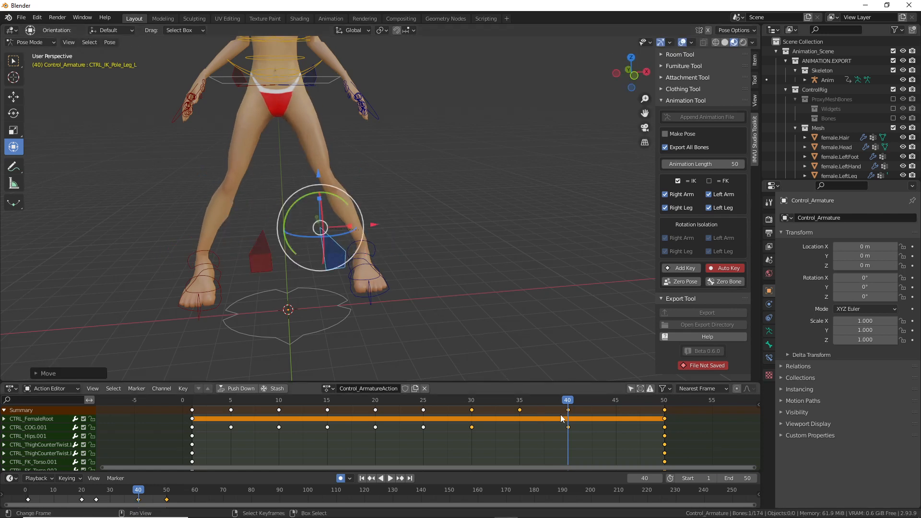
drag(553, 402, 438, 417)
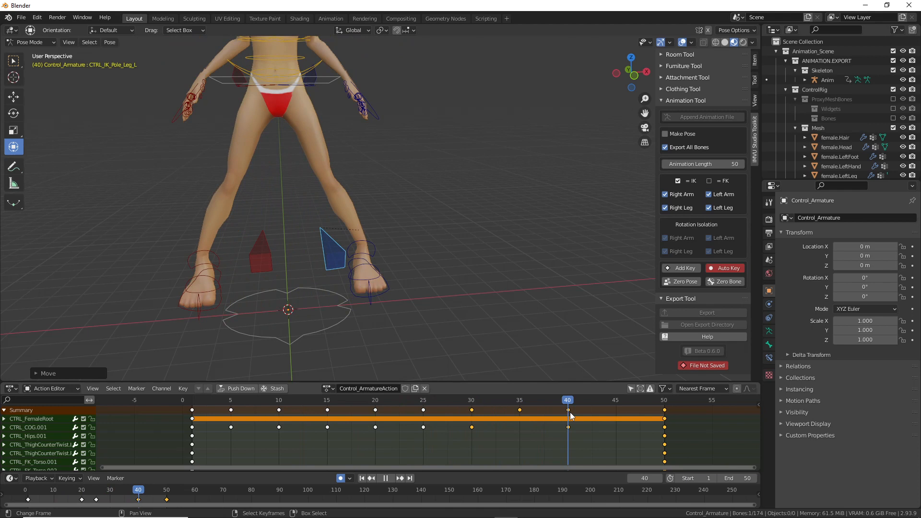
Step: Return to frame 40 and select the hip control
key(space)
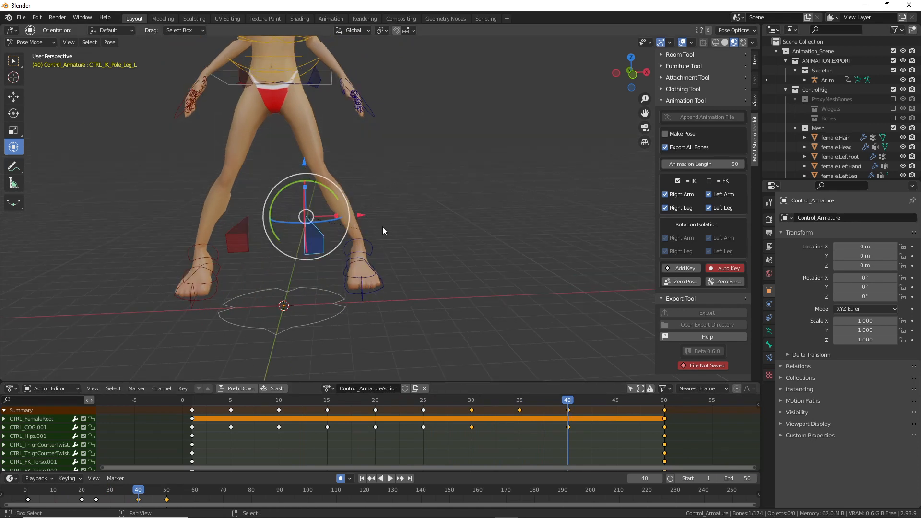
shift+scroll(494, 338, up, 2)
key(space)
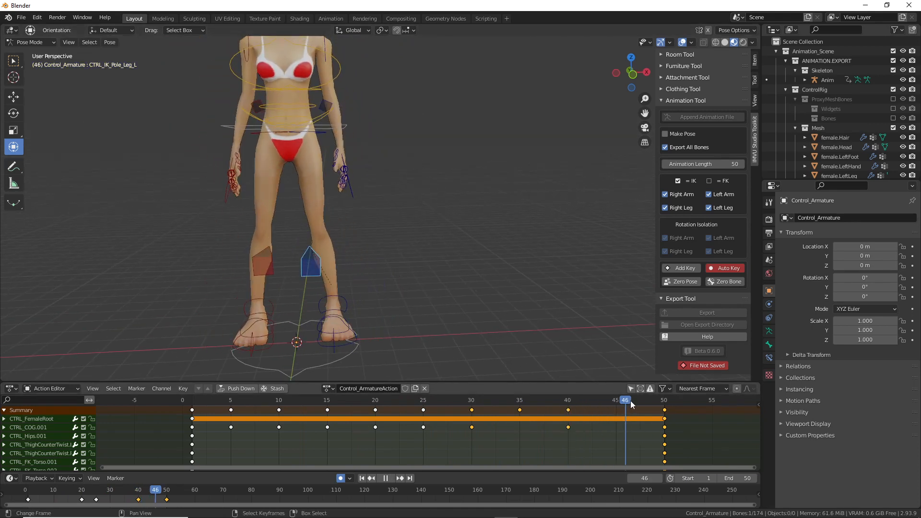
drag(595, 402, 565, 405)
shift+middle_drag(342, 116, 315, 167)
click(369, 150)
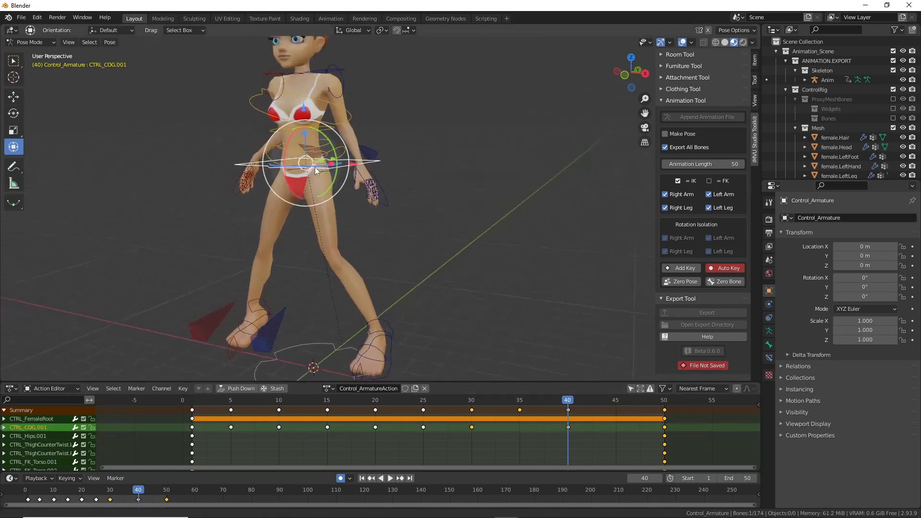
middle_drag(312, 199, 344, 224)
key(ctrl+2)
drag(321, 165, 321, 338)
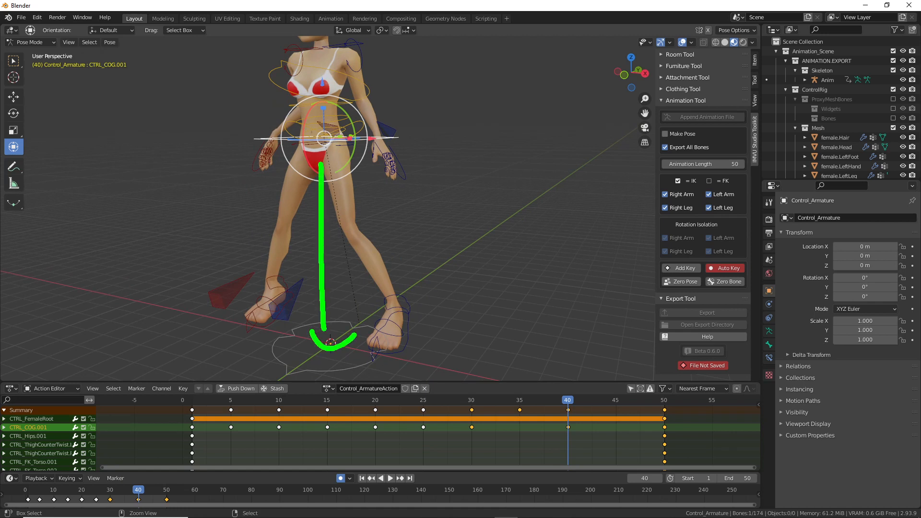
key(Escape)
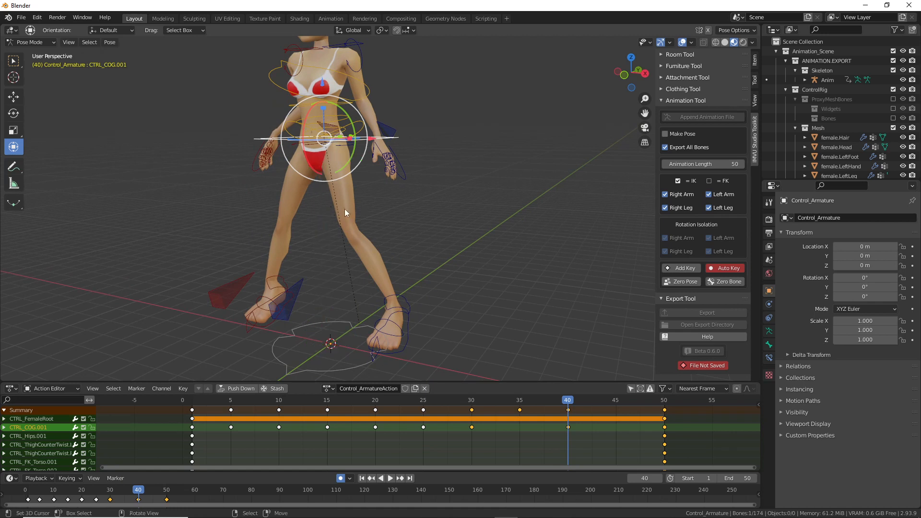
Step: Raise the hips slightly at frame 45, then play back frames 40–45
drag(572, 402, 615, 405)
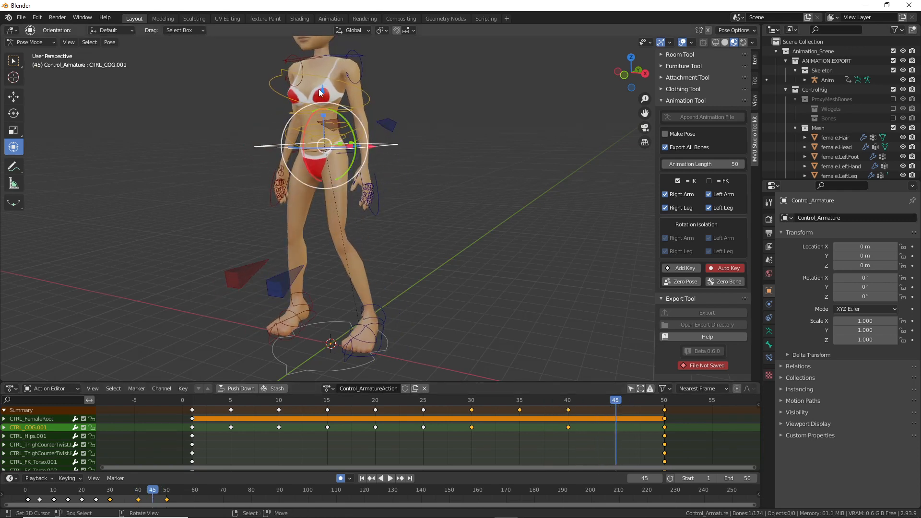
key(g)
drag(320, 79, 320, 73)
key(space)
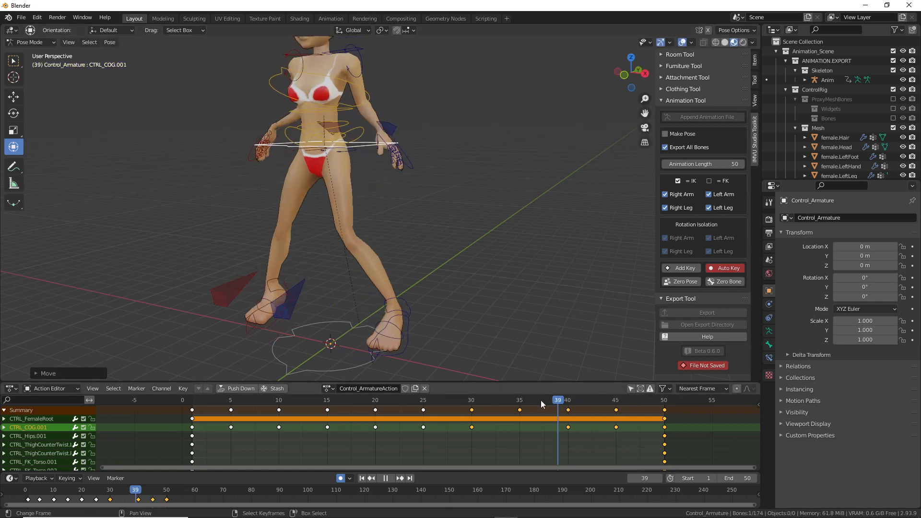
drag(648, 408, 618, 409)
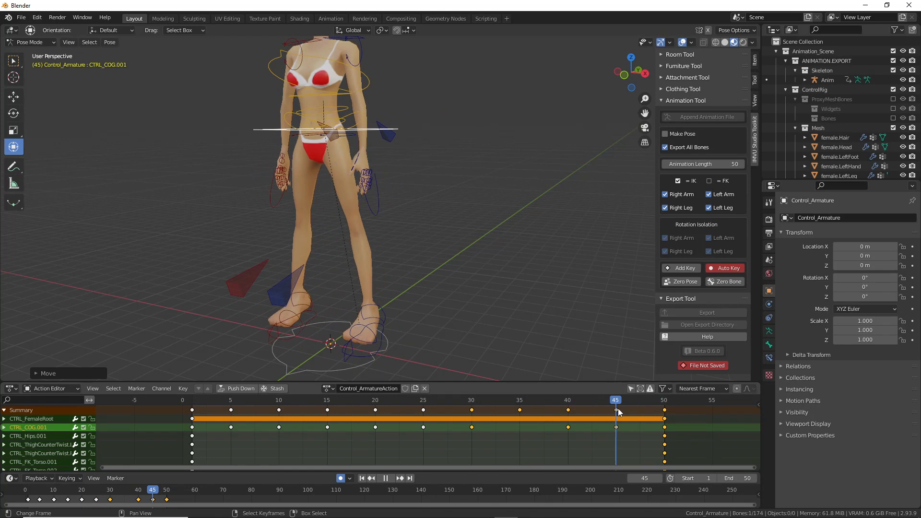
key(space)
middle_drag(480, 312, 325, 356)
Step: Select both foot controls and lift them upward at frame 45
click(350, 372)
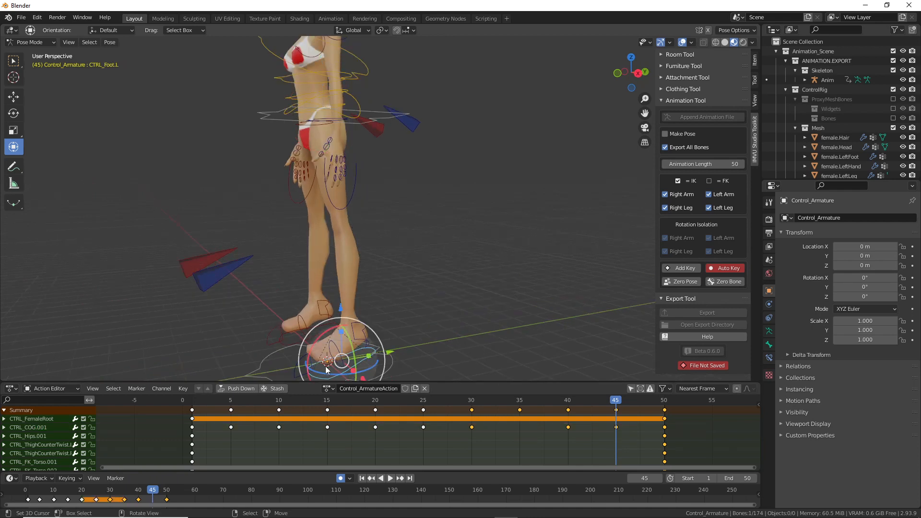
shift+click(287, 346)
middle_drag(287, 346, 284, 329)
drag(326, 306, 326, 284)
middle_drag(327, 285, 404, 338)
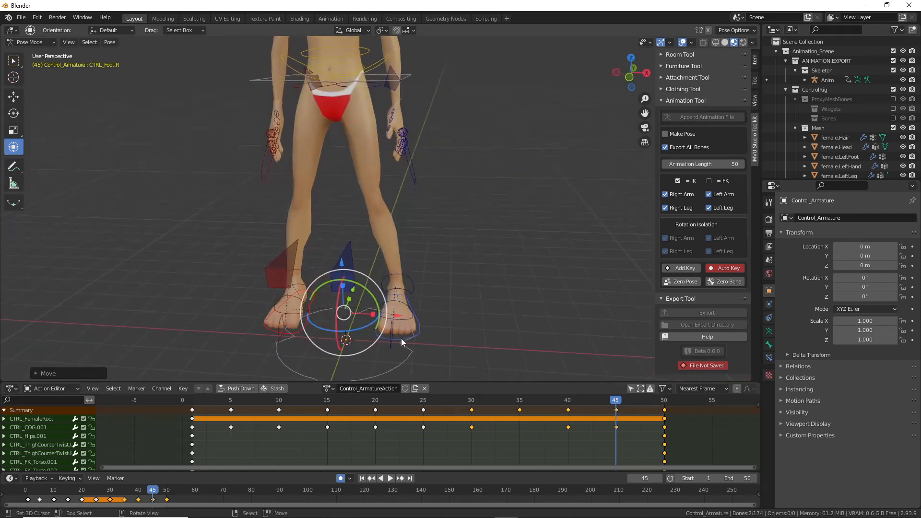
Step: Twist the left and right feet slightly around the vertical axis, then scrub back
click(398, 342)
drag(398, 344, 392, 334)
click(296, 334)
drag(300, 332, 304, 324)
drag(619, 402, 192, 418)
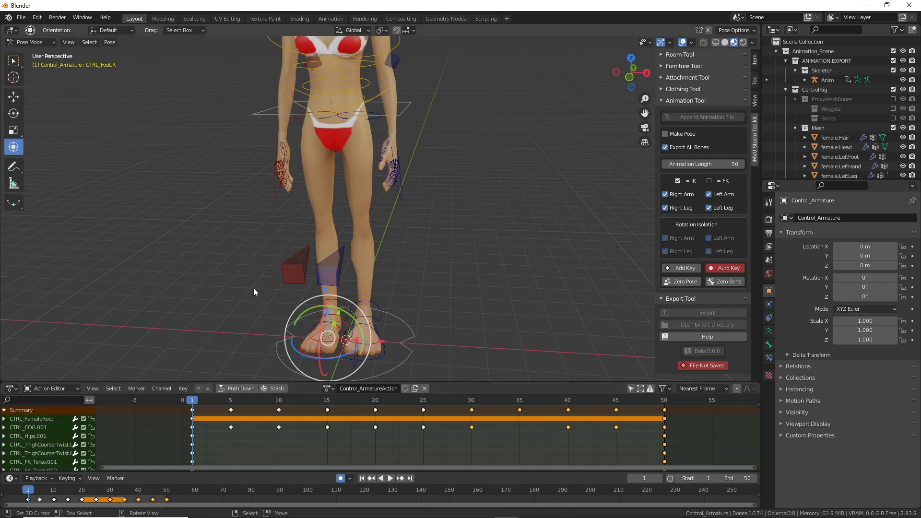
middle_drag(283, 246, 338, 255)
key(space)
drag(276, 408, 376, 422)
middle_drag(410, 108, 335, 134)
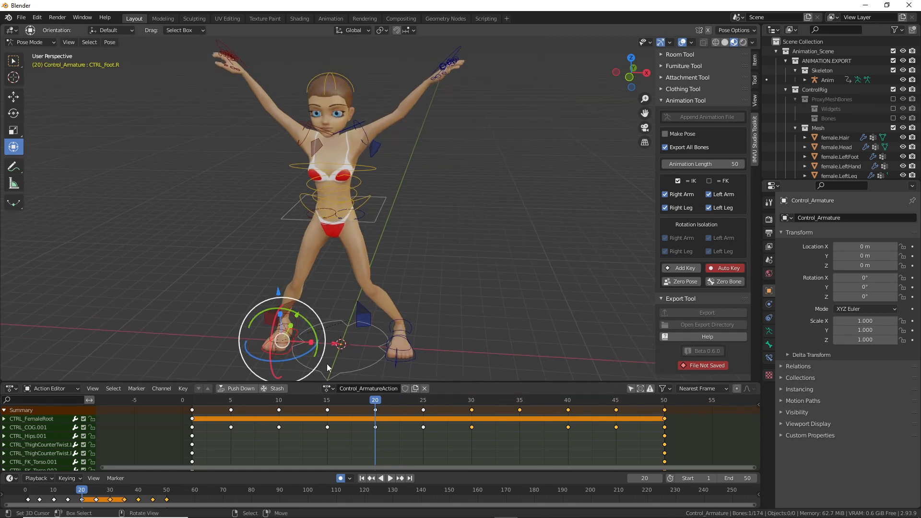
key(space)
drag(413, 404, 405, 401)
drag(389, 106, 388, 91)
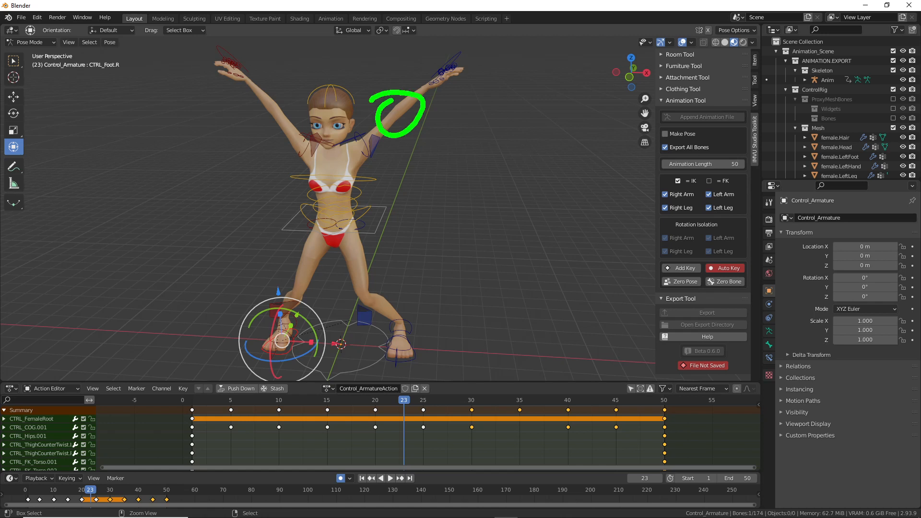
drag(273, 128, 281, 99)
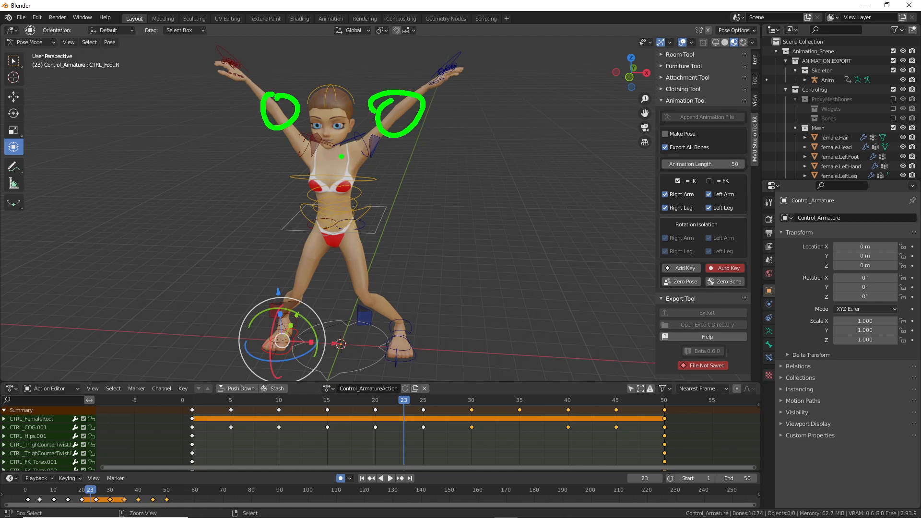
drag(412, 402, 619, 431)
middle_drag(425, 266, 383, 263)
click(343, 228)
Step: Raise the right hand control CTRL_IK_Hand.R along Z at frame 45
key(g)
key(z)
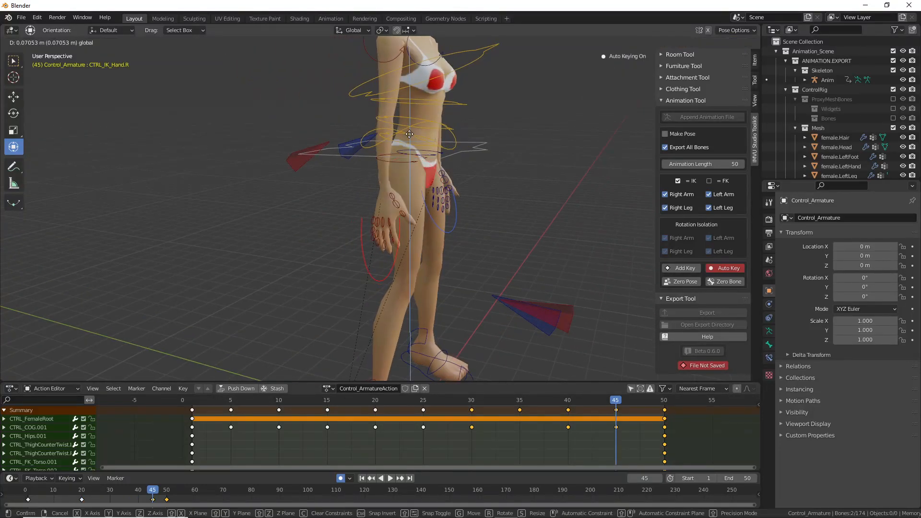
click(409, 113)
middle_drag(410, 114, 429, 238)
Step: Lower both hand controls slightly along Z in the arms-raised frames 23–25
drag(614, 403, 424, 405)
shift+middle_drag(369, 159, 376, 278)
click(489, 101)
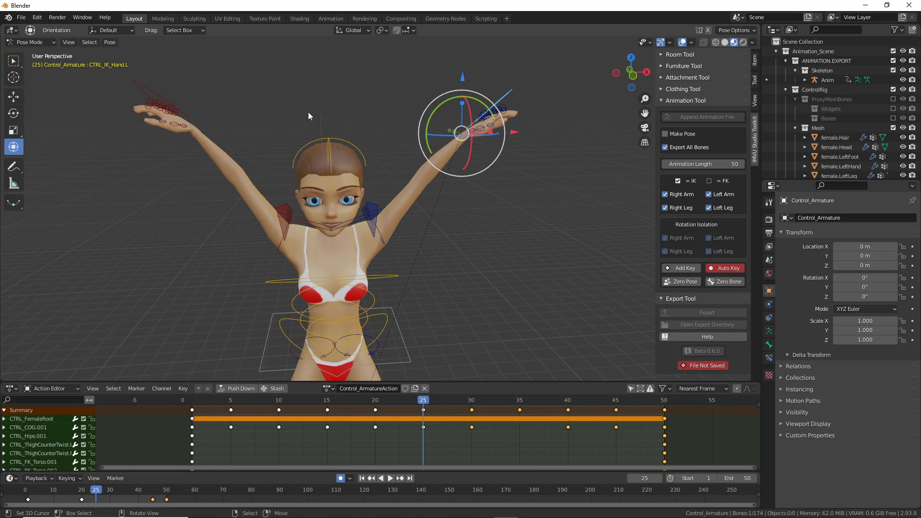
click(148, 87)
drag(329, 73, 329, 91)
drag(425, 401, 375, 402)
drag(330, 67, 330, 76)
drag(375, 406, 395, 407)
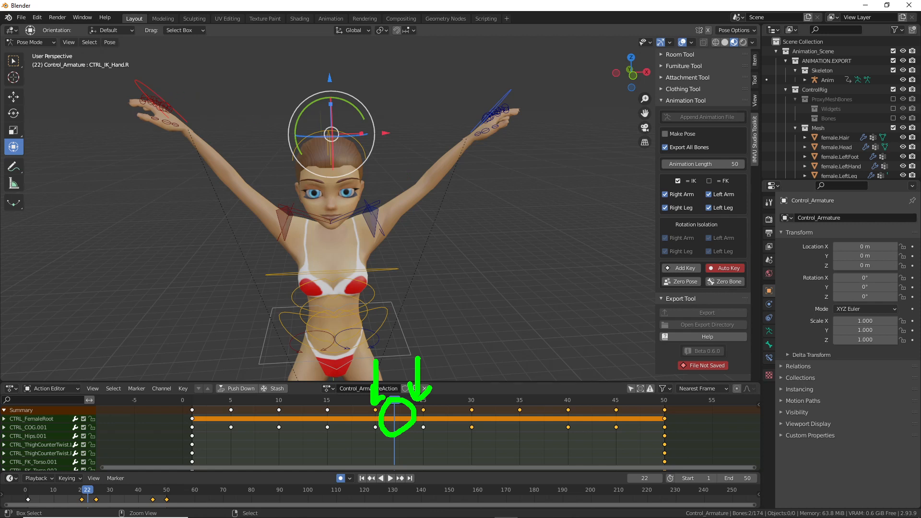
Step: Sketch on-screen notes marking the hands' downward adjustment, then clear them
drag(165, 94, 420, 97)
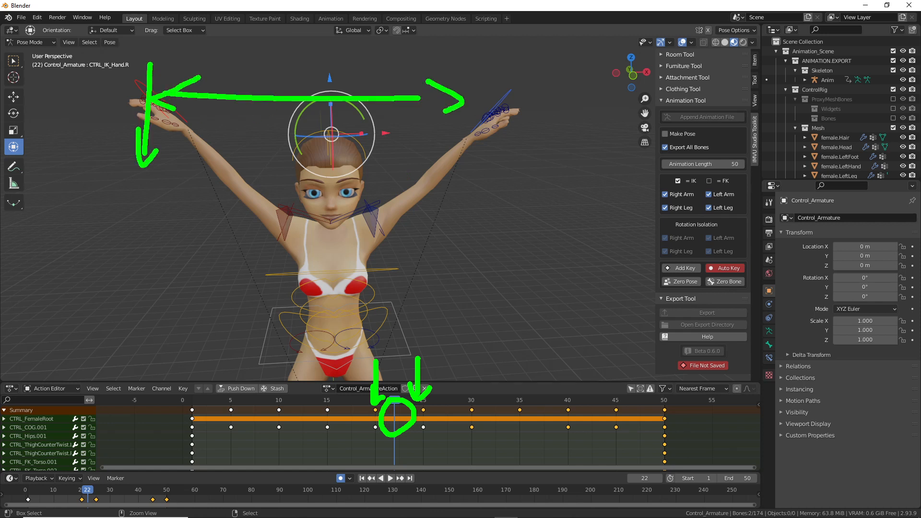
mouse_move(489, 77)
mouse_down()
mouse_move(498, 158)
mouse_move(527, 130)
mouse_up()
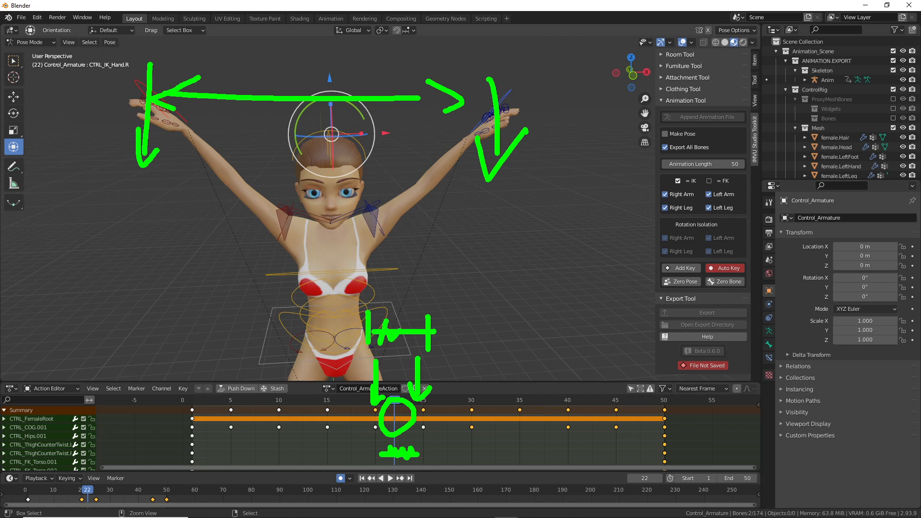
key(Escape)
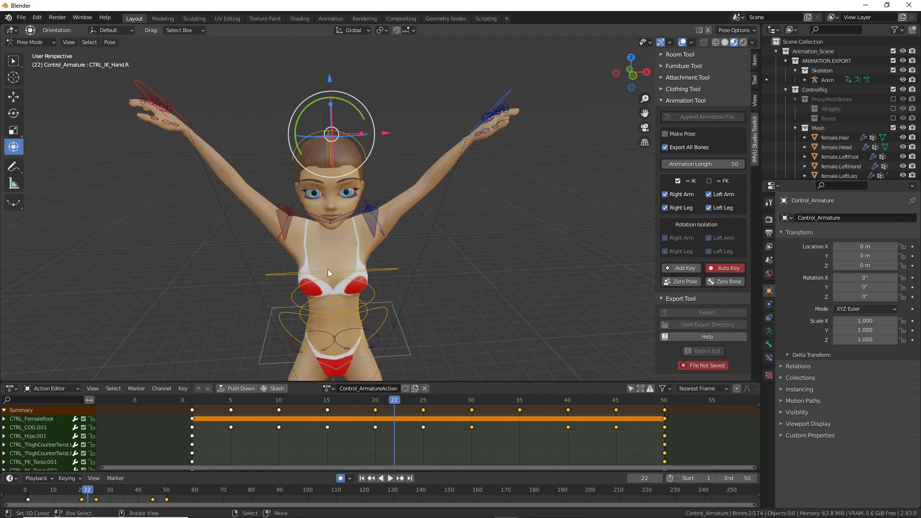
Step: Move the right hand control, then undo that frame-22 change
click(146, 97)
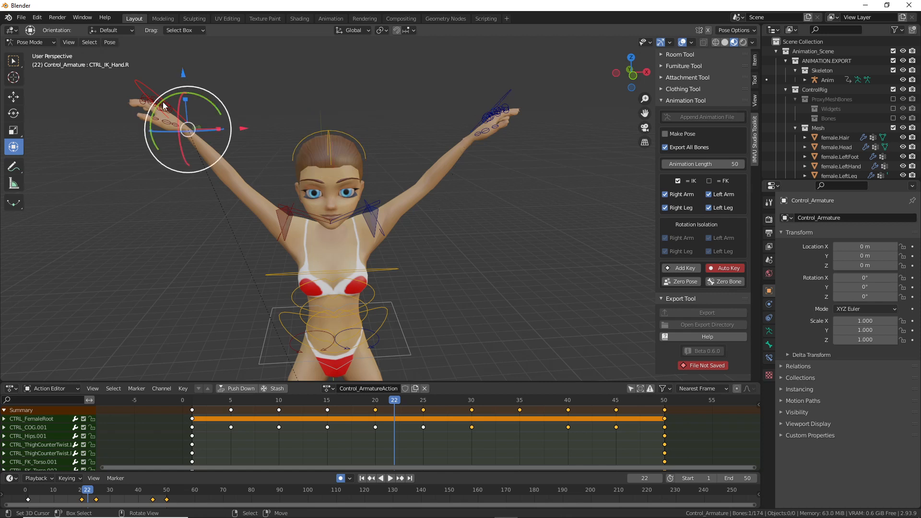
key(g)
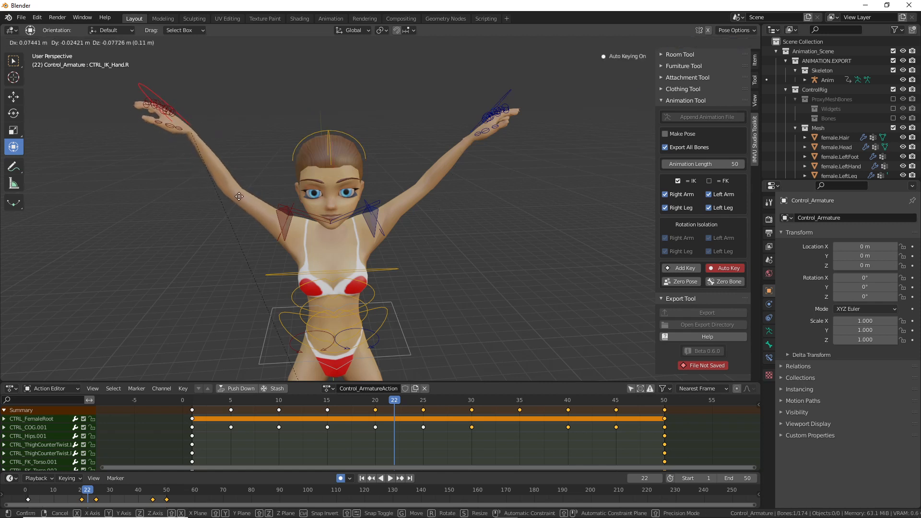
click(239, 196)
key(ctrl+z)
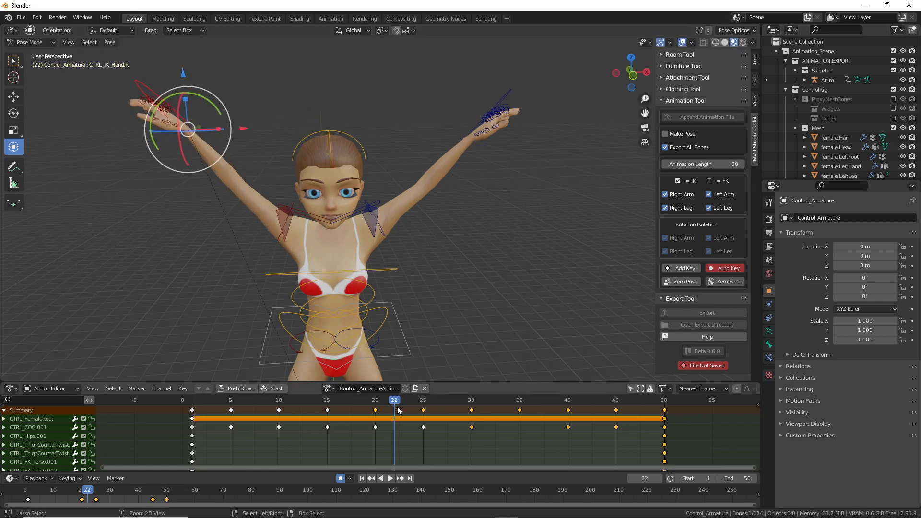
Step: At frame 20, nudge the right hand control and reposition the left elbow pole target
key(Left)
key(Left)
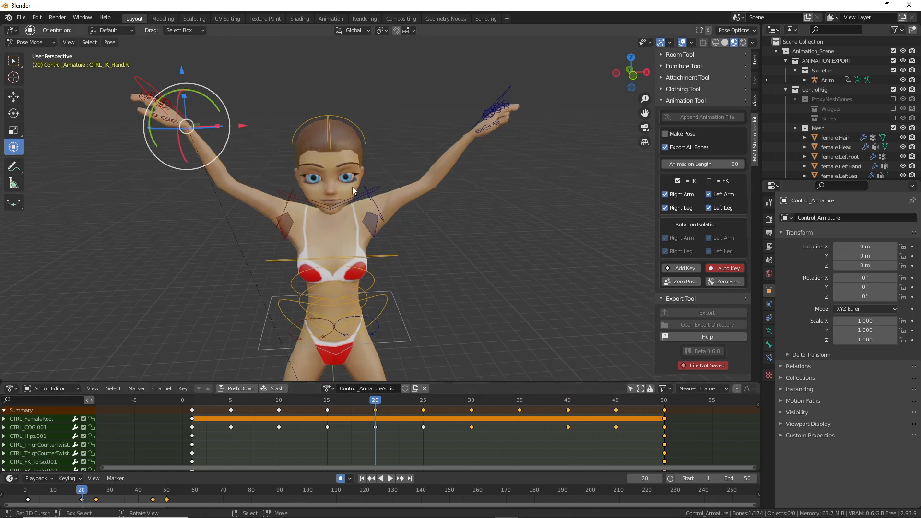
key(g)
click(491, 94)
click(493, 107)
middle_drag(532, 173, 407, 217)
click(384, 219)
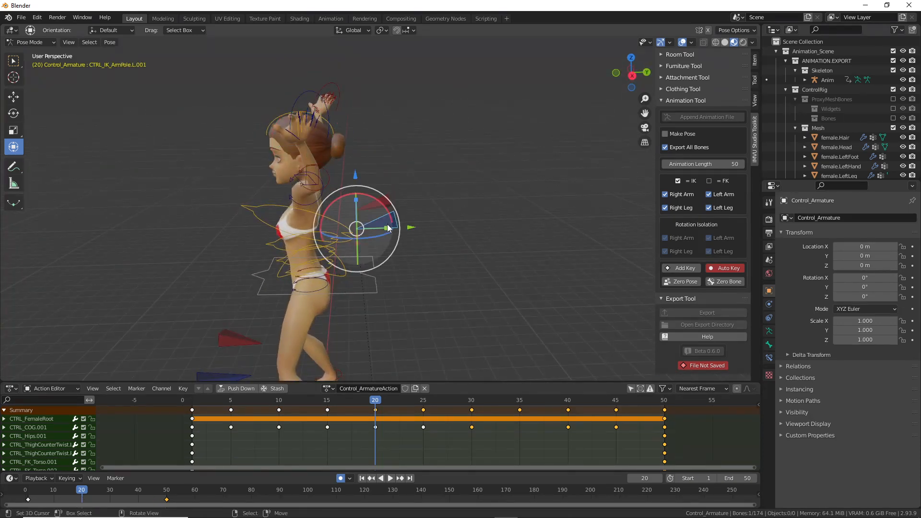
key(g)
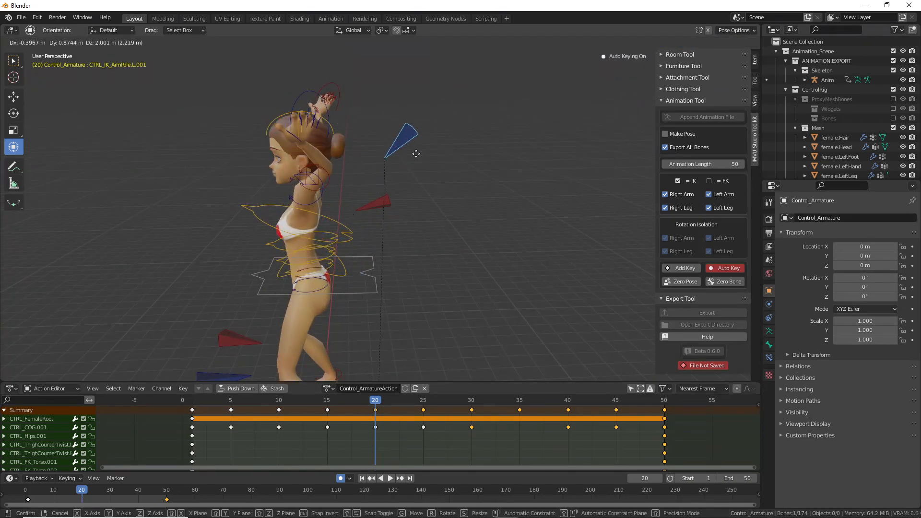
click(408, 187)
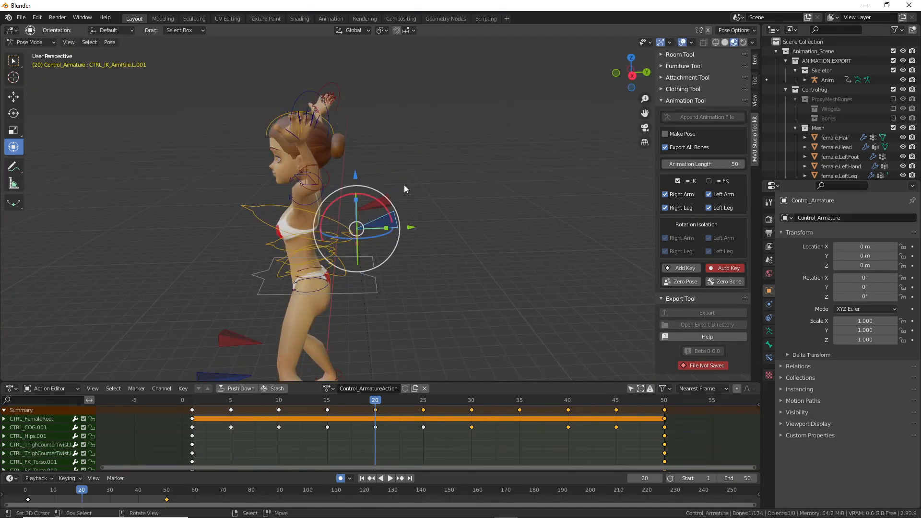
Step: Reposition the right and left hand controls at frame 20
click(304, 94)
click(338, 87)
middle_drag(412, 178, 422, 182)
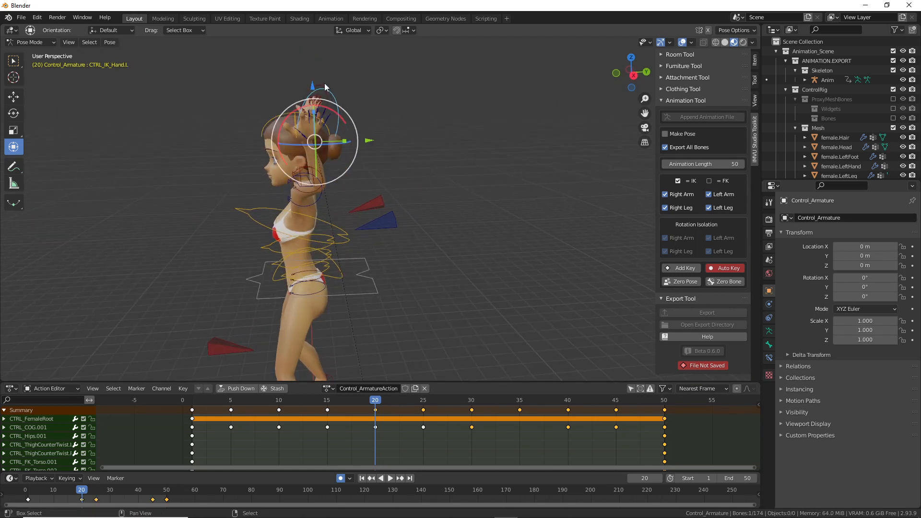
key(g)
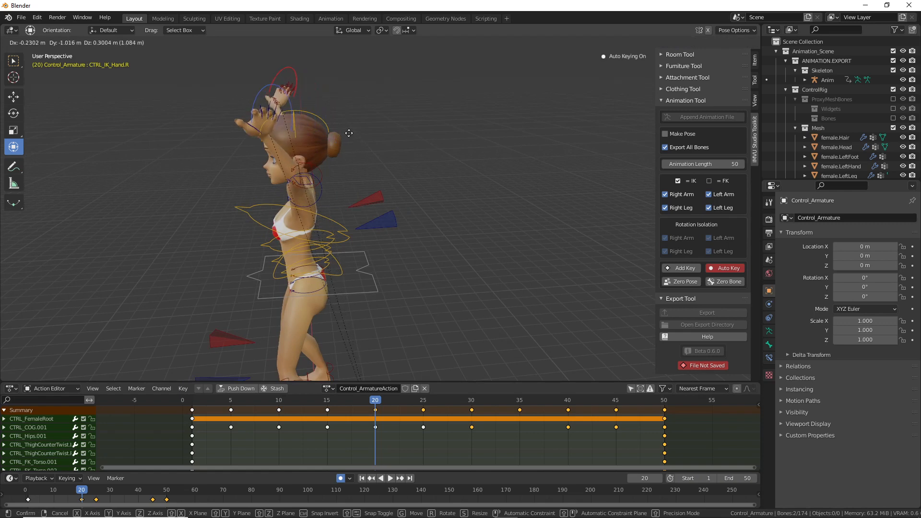
click(349, 135)
middle_drag(355, 165, 389, 168)
right_click(384, 128)
middle_drag(385, 134, 364, 145)
key(g)
click(374, 150)
Step: Adjust the left elbow pole again, then move and rotate the left hand control
right_click(389, 218)
middle_drag(399, 230, 382, 216)
key(g)
click(357, 239)
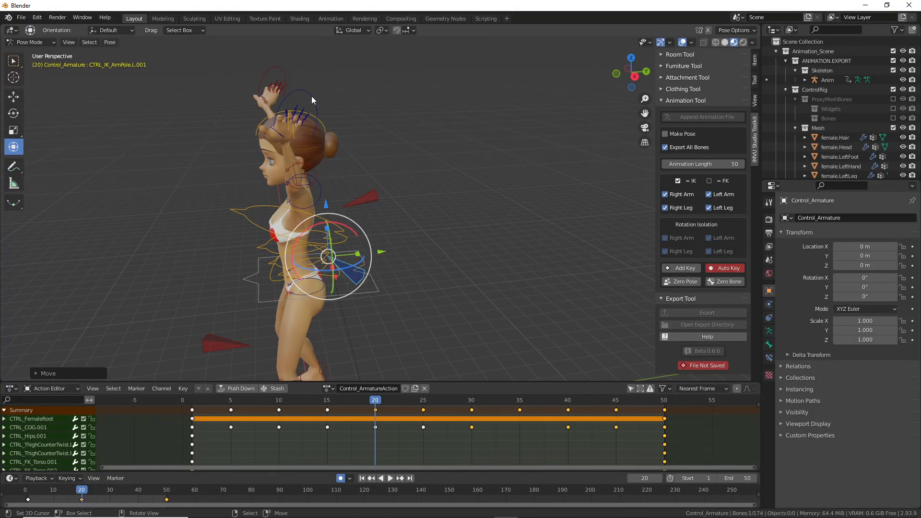
right_click(312, 96)
key(g)
click(320, 95)
key(r)
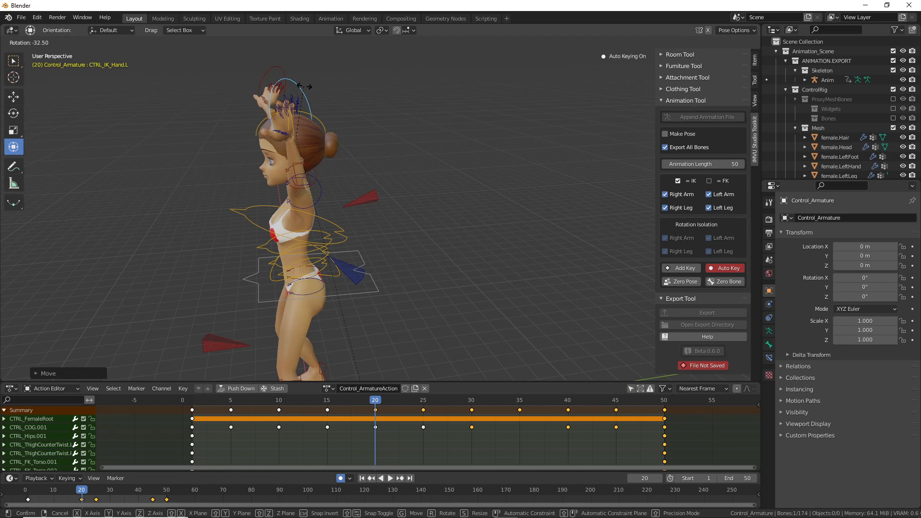
click(303, 87)
middle_drag(303, 86, 429, 217)
key(g)
click(465, 197)
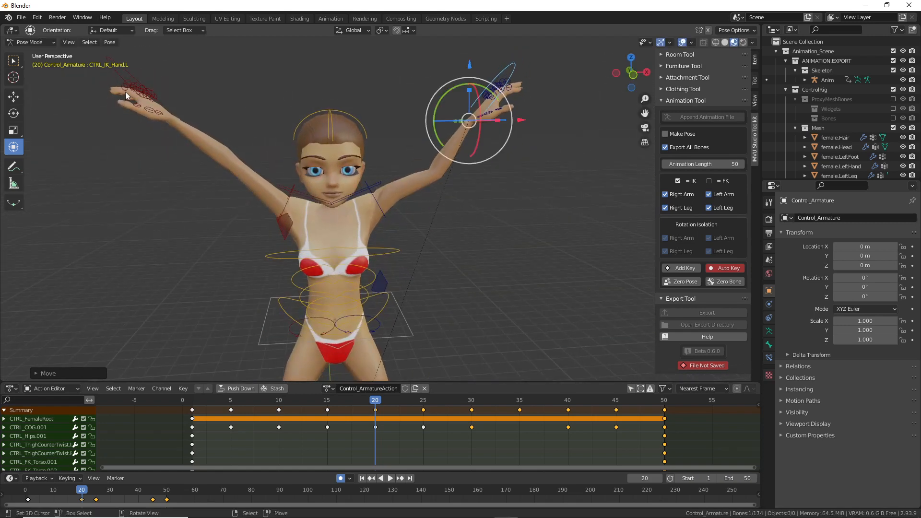
Step: Move the right hand control once more, then play back from frame 17
right_click(119, 74)
key(g)
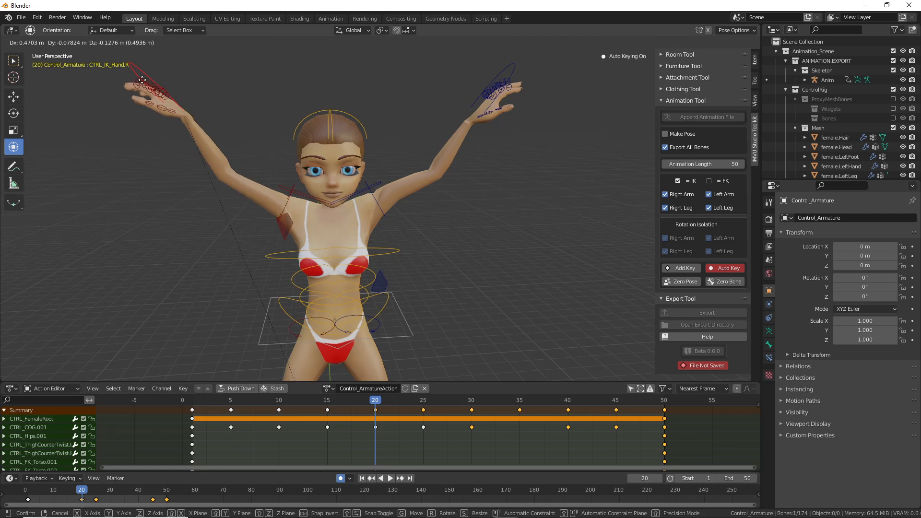
click(147, 85)
drag(375, 401, 331, 405)
middle_drag(429, 266, 314, 261)
key(space)
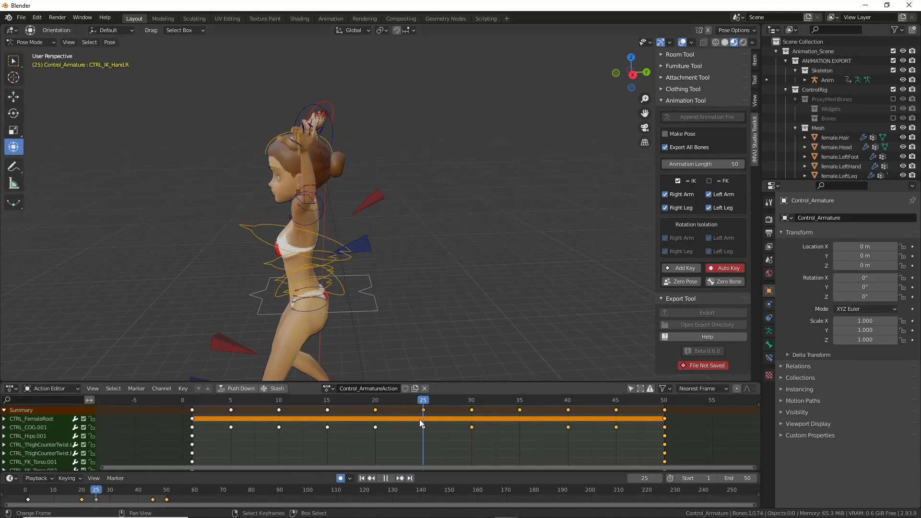
Step: Stop playback, push the right hand control along Y, and review the pose near frame 40
key(space)
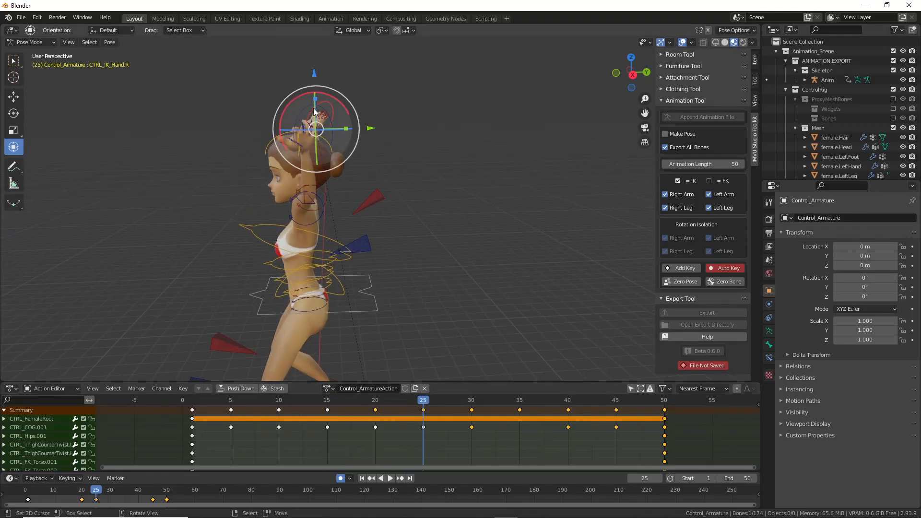
drag(371, 129, 298, 86)
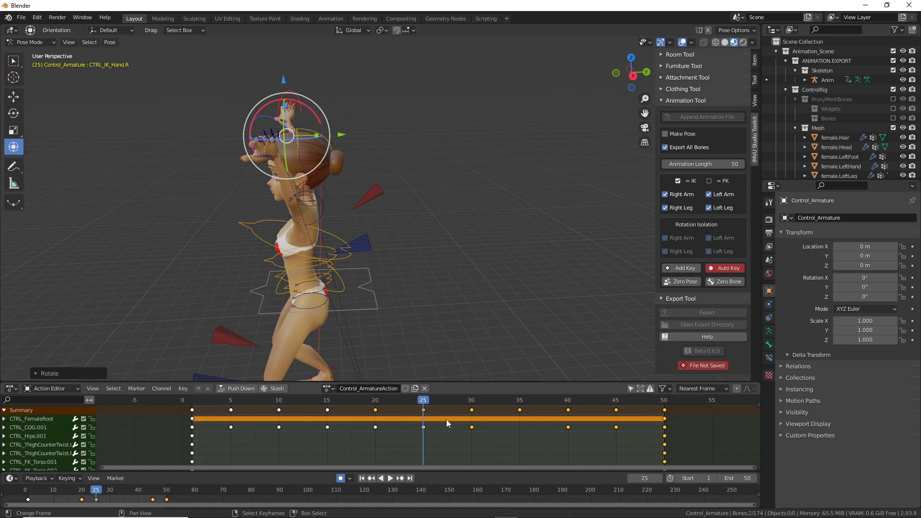
drag(424, 400, 372, 421)
middle_drag(293, 238, 383, 211)
drag(376, 401, 400, 403)
Step: Leave annotation mode and move the playhead to frame 20, then frame 25
key(ctrl+2)
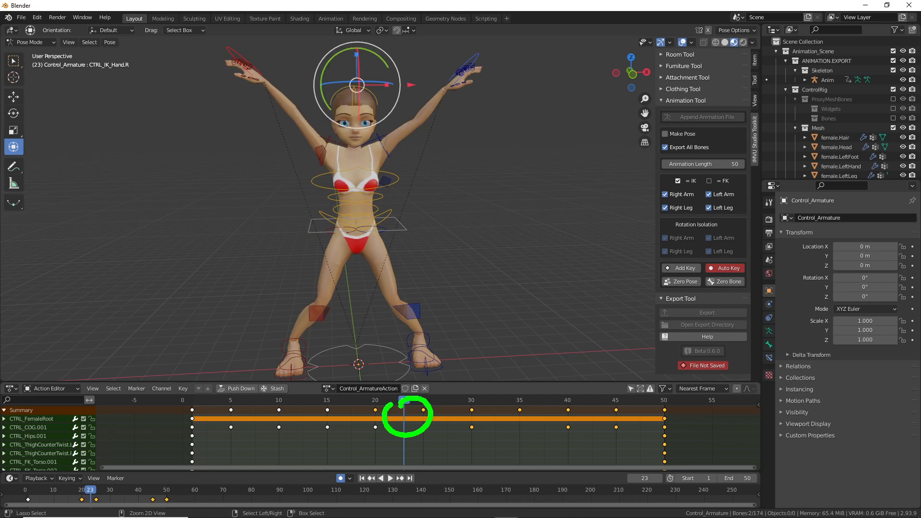
key(Escape)
click(377, 406)
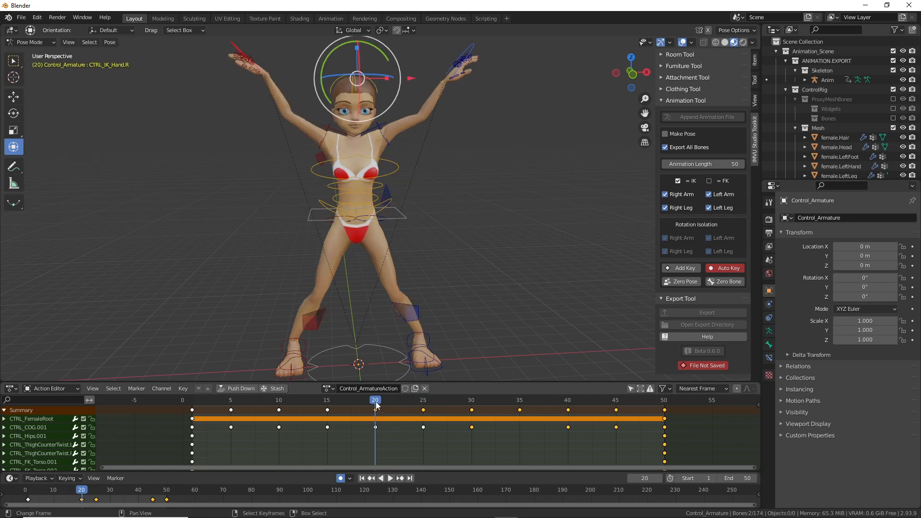
click(425, 407)
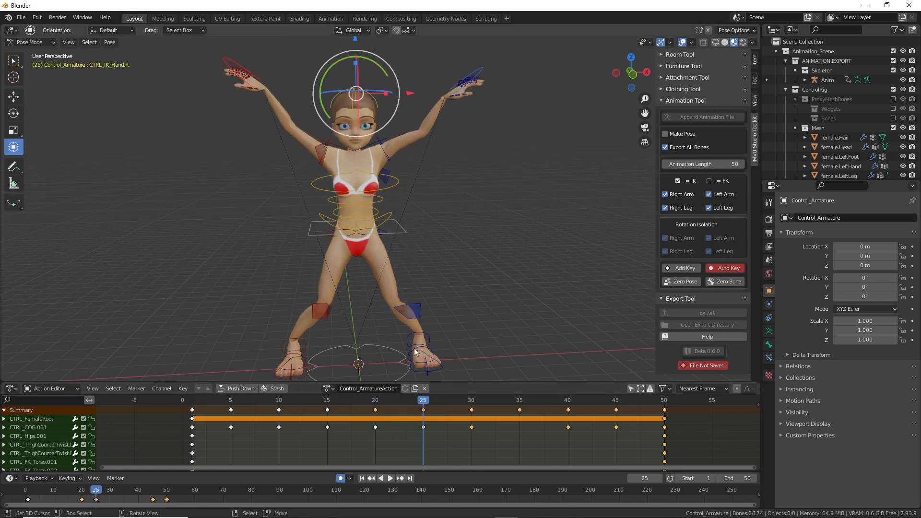
Step: Return to frame 20 and play the animation to review the arm motion
click(377, 406)
key(space)
drag(400, 404, 375, 405)
key(ctrl+2)
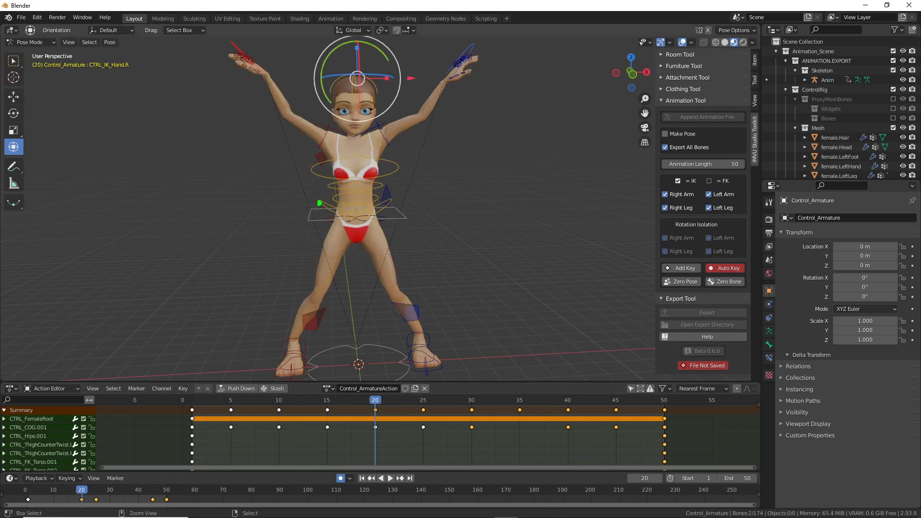
drag(320, 204, 328, 202)
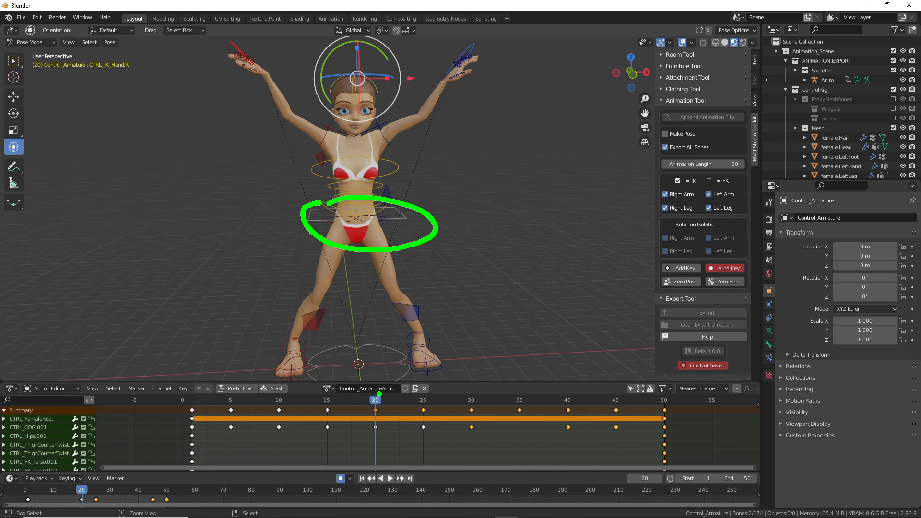
key(space)
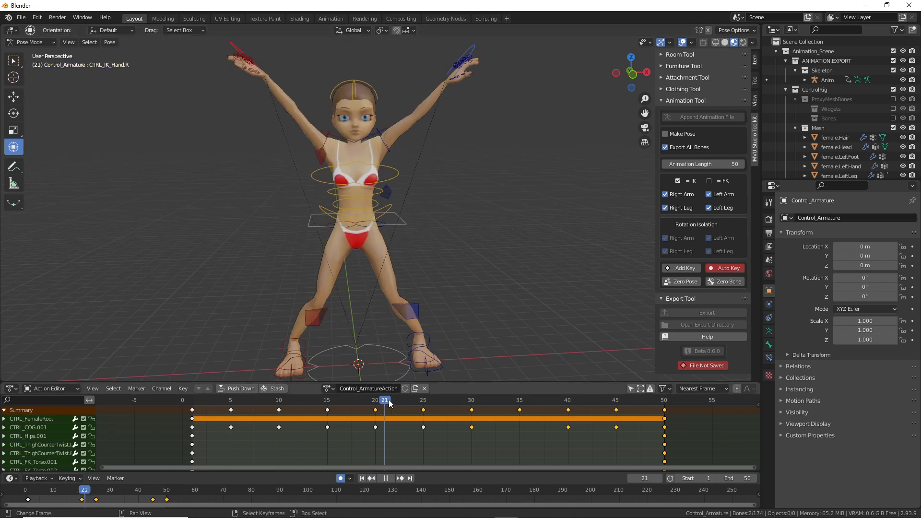
key(Escape)
Step: At frame 20, move the right and left hand controls lower
click(233, 44)
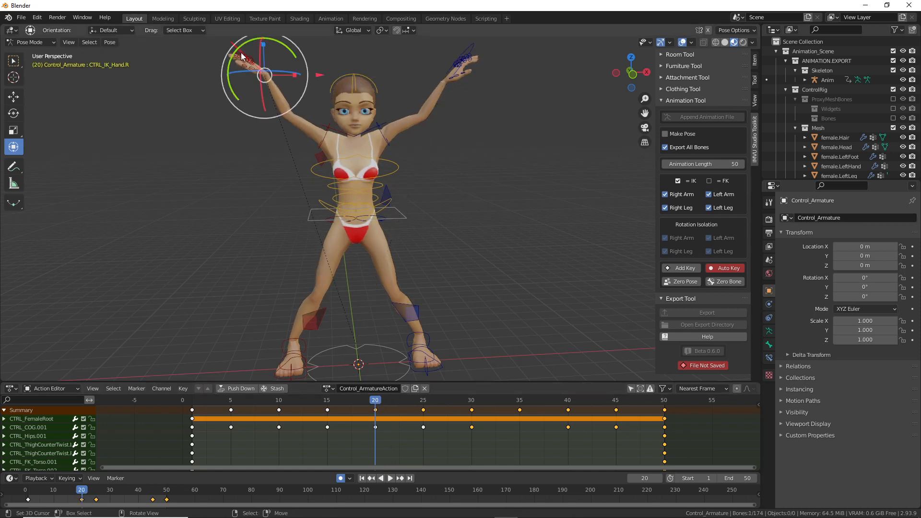
key(g)
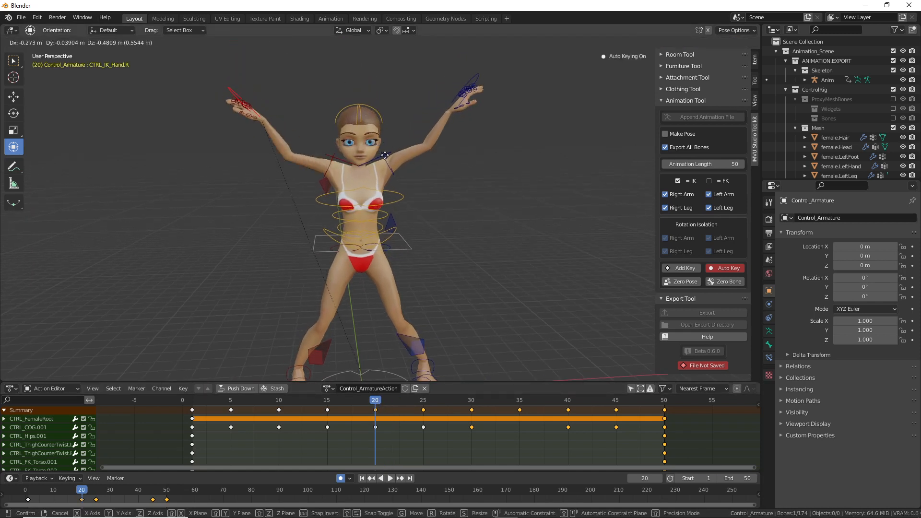
click(417, 128)
click(479, 76)
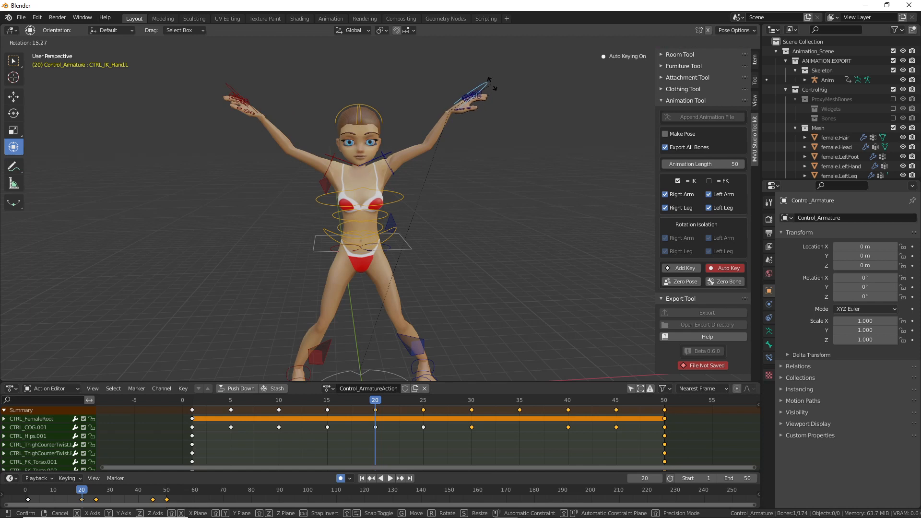
key(g)
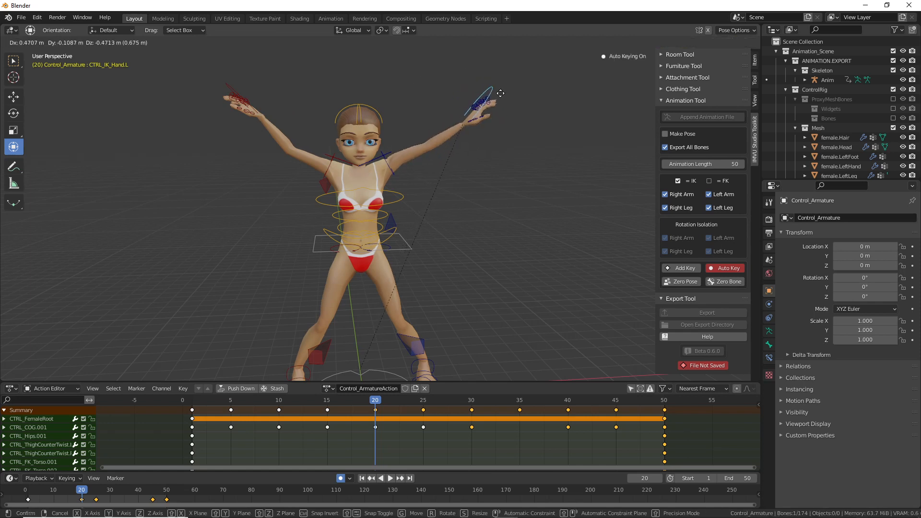
click(499, 97)
Step: Select the left clavicle control, cancel its rotation, and replay back to around frame 22
click(387, 157)
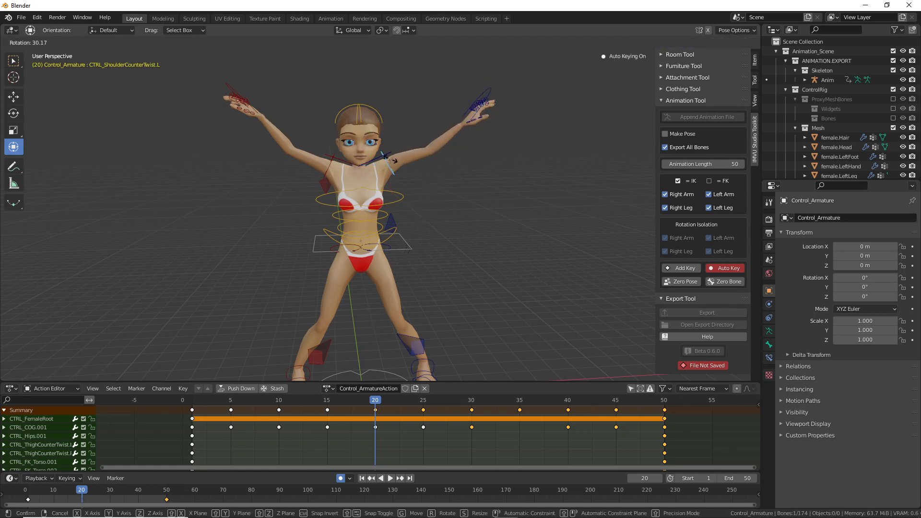
click(388, 156)
key(r)
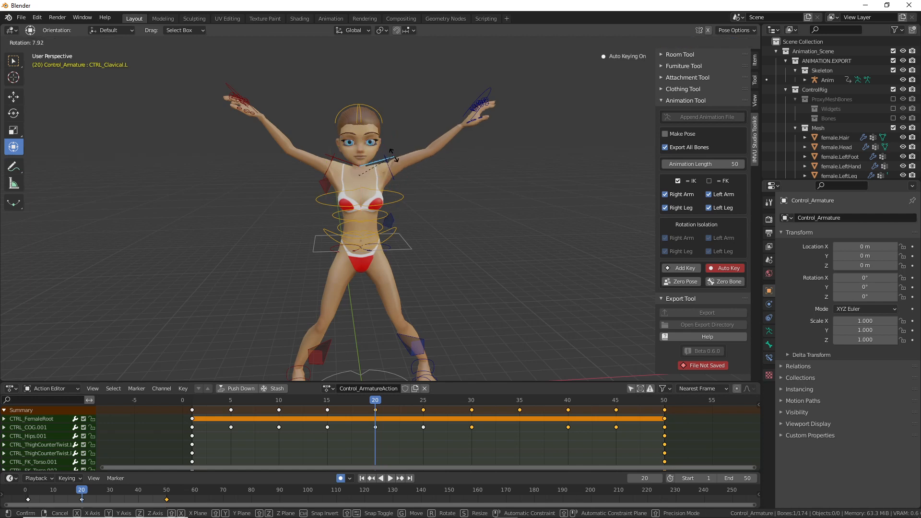
right_click(393, 156)
key(space)
drag(420, 404, 399, 403)
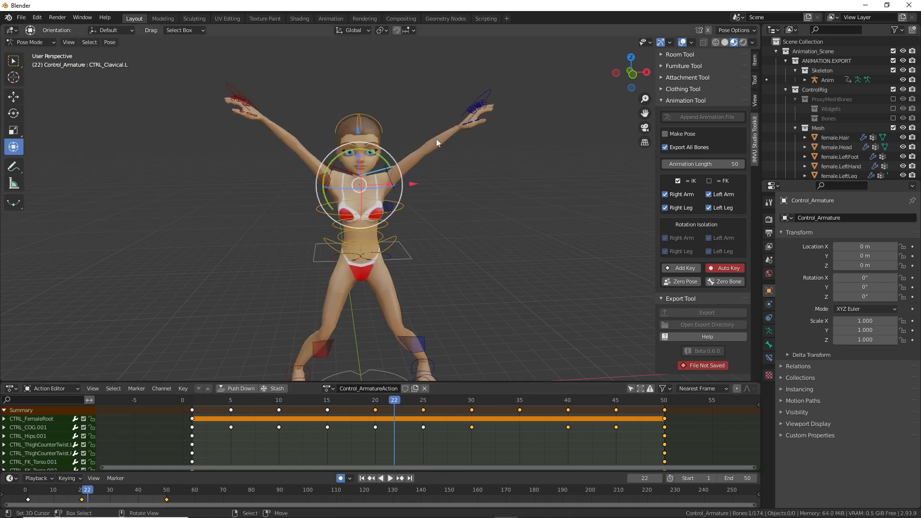
Step: At frame 22, nudge CTRL_IK_Hand.L and CTRL_IK_Hand.R, then scrub to review the motion
click(483, 84)
key(g)
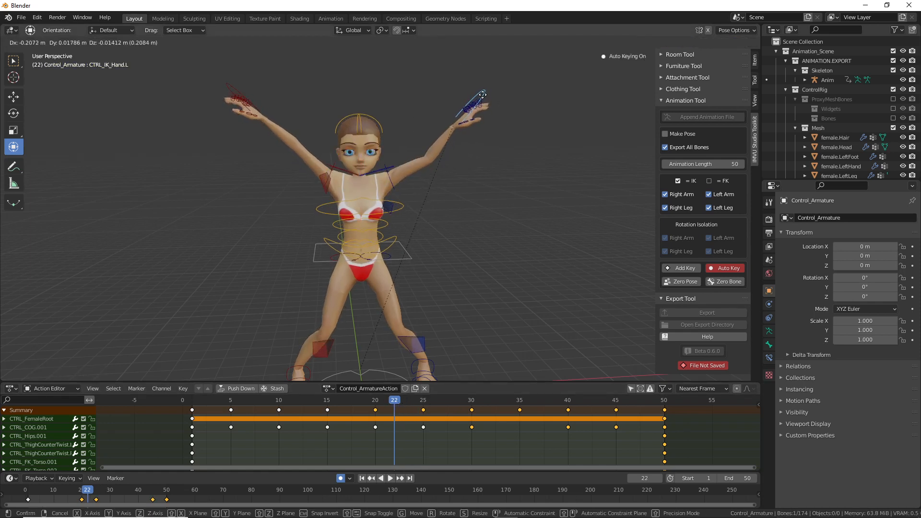
click(484, 96)
click(230, 94)
key(g)
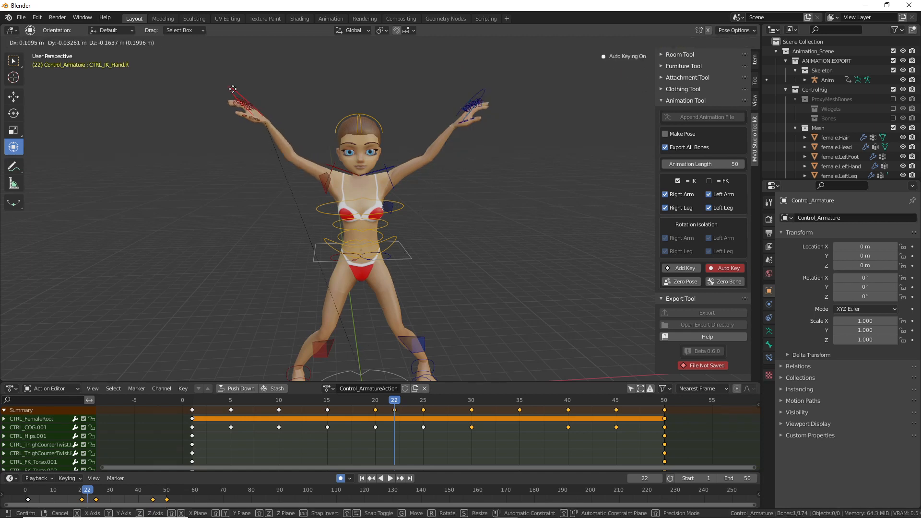
click(232, 93)
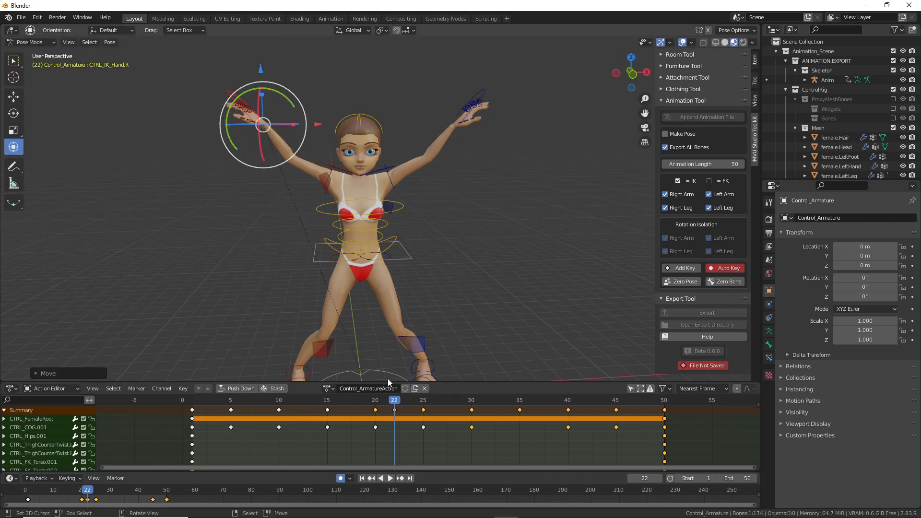
drag(396, 403, 481, 410)
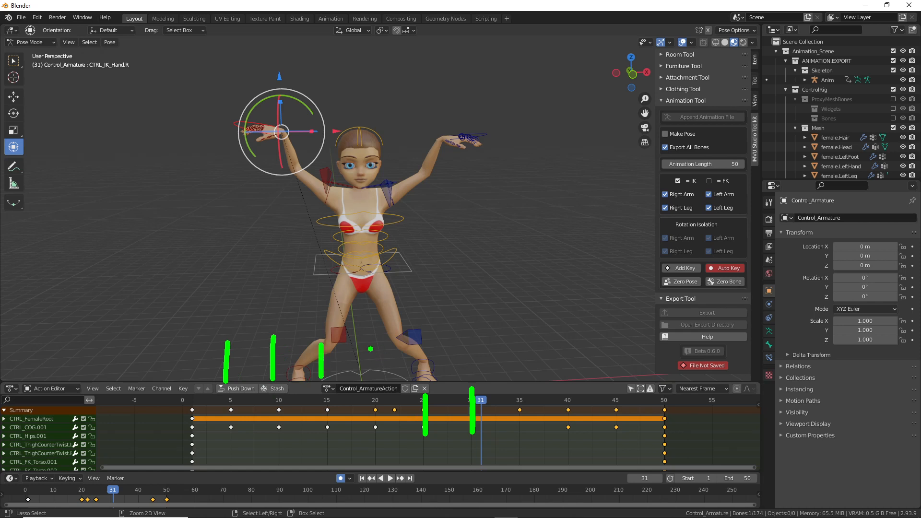
drag(439, 360, 574, 366)
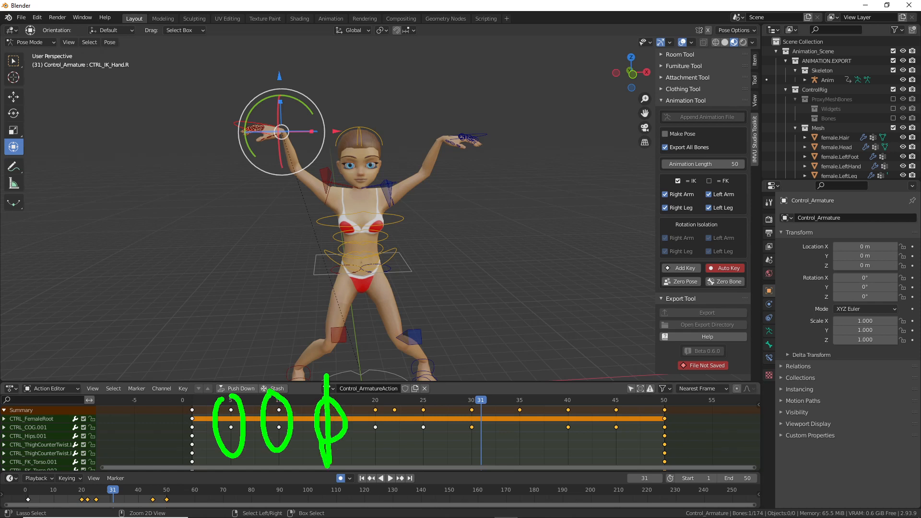
key(Escape)
middle_drag(314, 438, 314, 418)
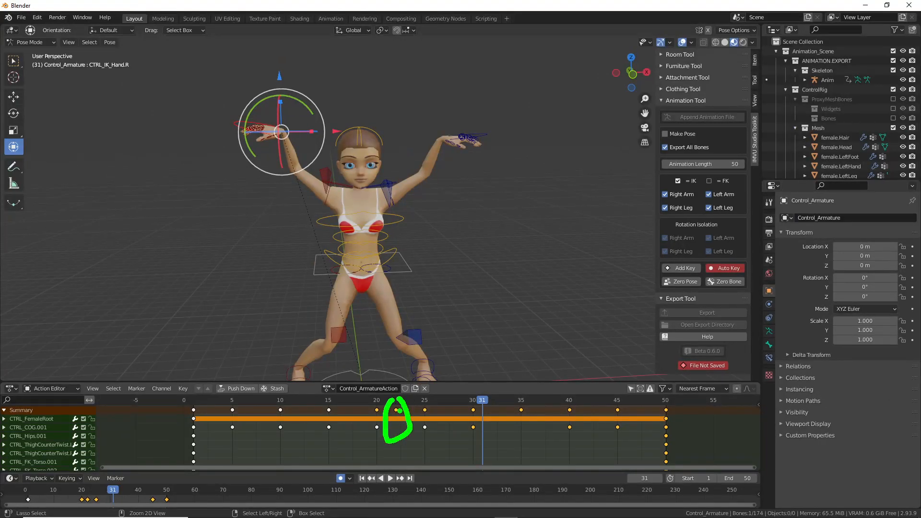
key(Escape)
mouse_move(414, 446)
middle_down()
mouse_move(411, 413)
mouse_move(402, 435)
mouse_move(398, 402)
mouse_move(403, 459)
middle_up()
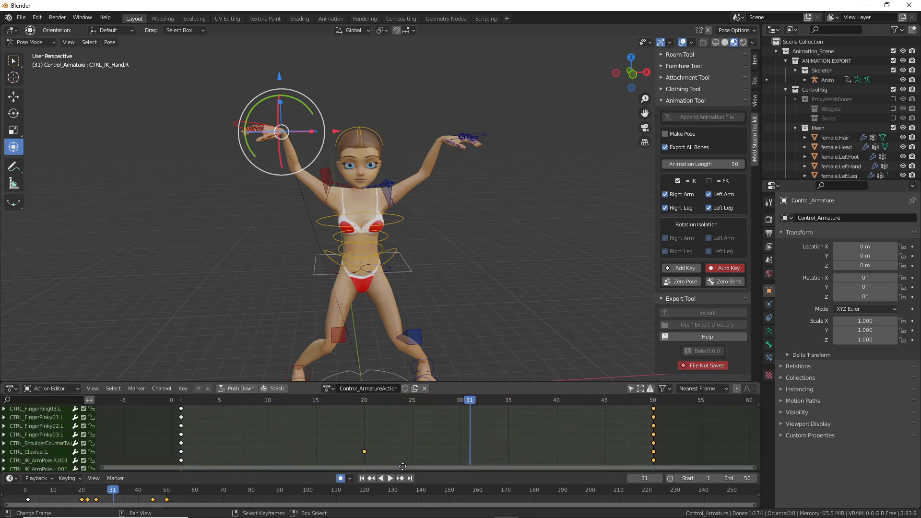
middle_drag(407, 411, 405, 447)
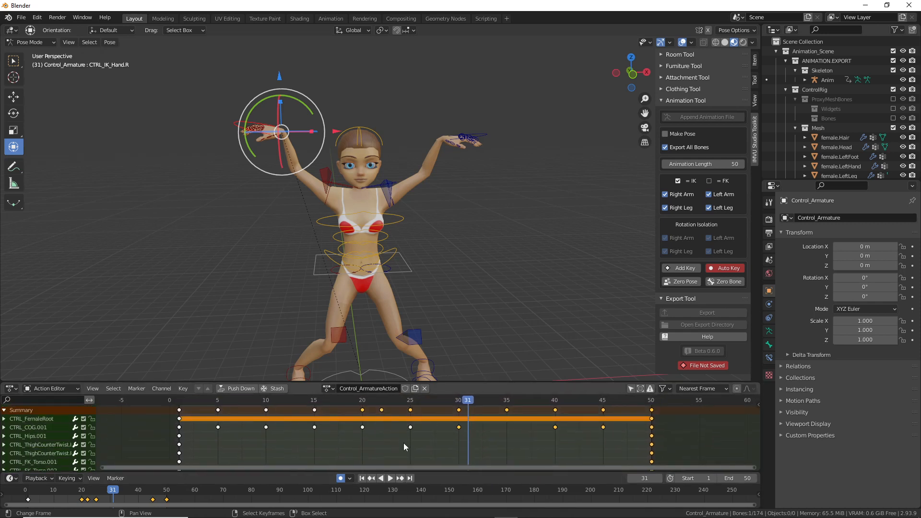
Step: Play from frame 20 through to frame 49 and orbit toward the character's back
click(363, 403)
key(space)
drag(396, 408, 557, 413)
key(space)
middle_drag(422, 259, 297, 211)
Step: Move the left and right CTRL_IK_ArmPole targets, then orbit back to the front view
click(381, 212)
middle_drag(381, 212, 378, 229)
key(g)
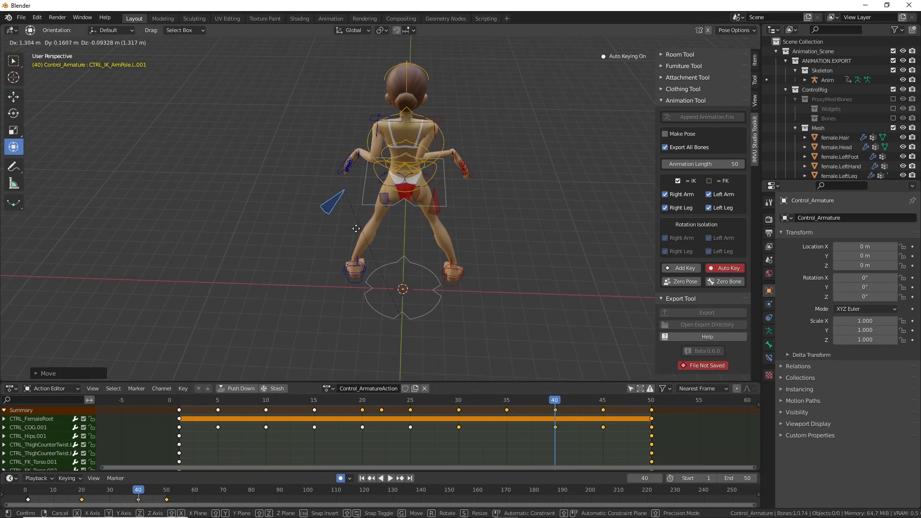
click(348, 229)
click(435, 211)
key(g)
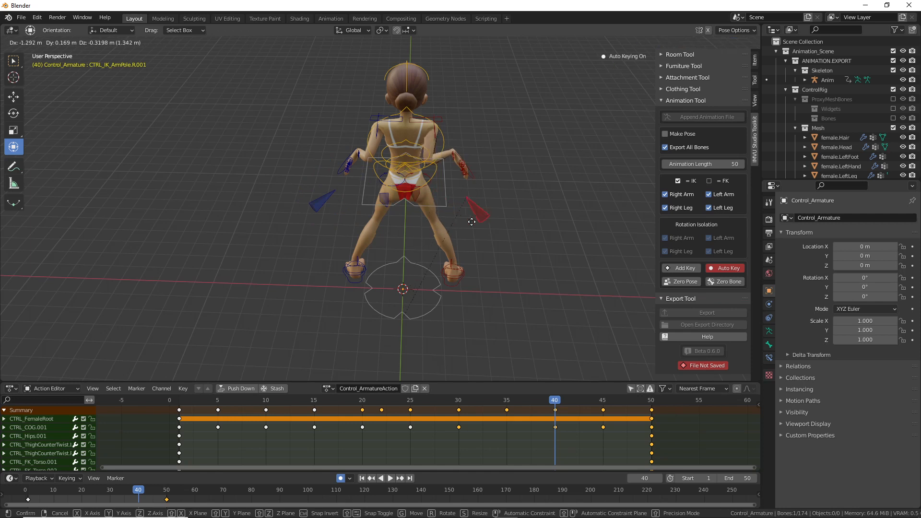
click(493, 218)
middle_drag(316, 235, 435, 254)
Step: Save As, changing 'squat' to 'star jump' to create 'live toolkit avatar star jump.blend'
click(22, 18)
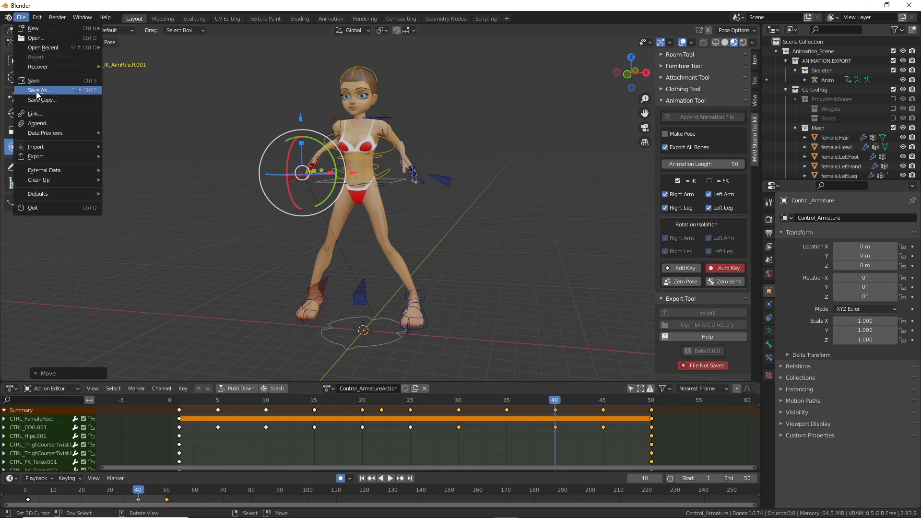
click(36, 91)
drag(759, 128, 773, 271)
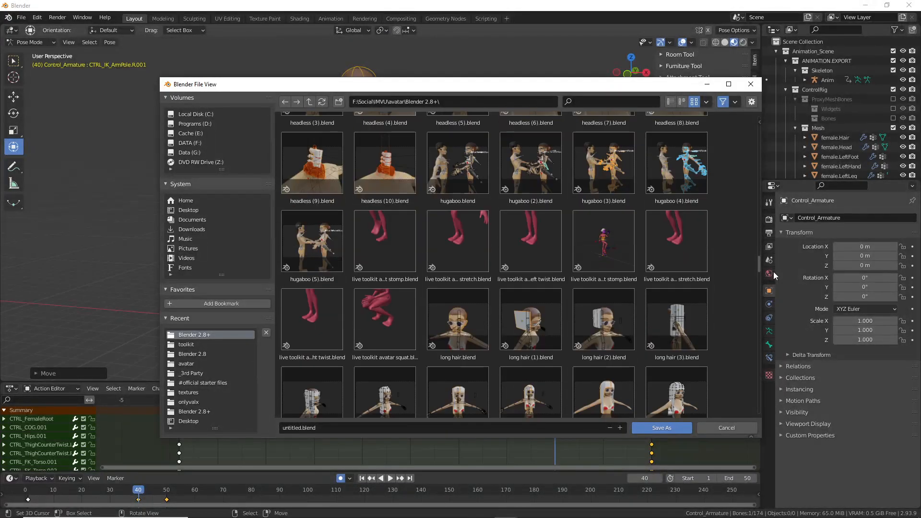
click(394, 323)
click(349, 431)
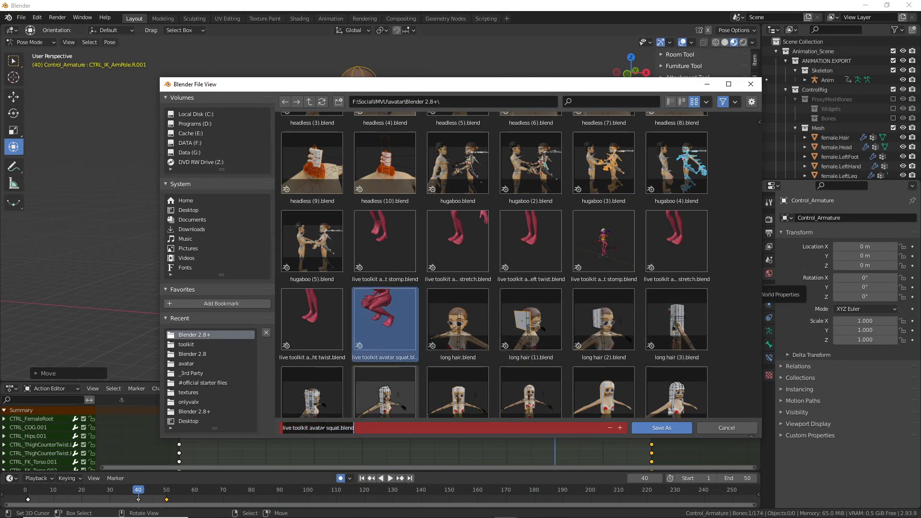
click(329, 427)
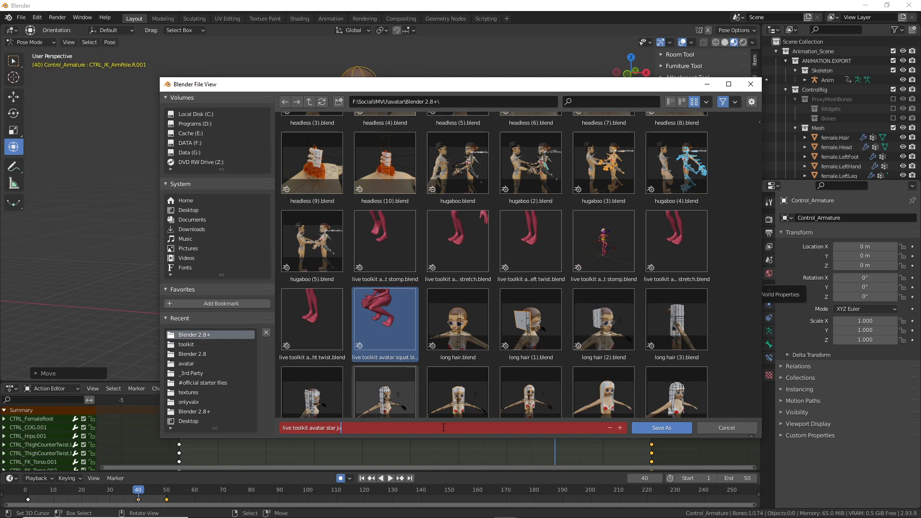
text(star jump)
key(Return)
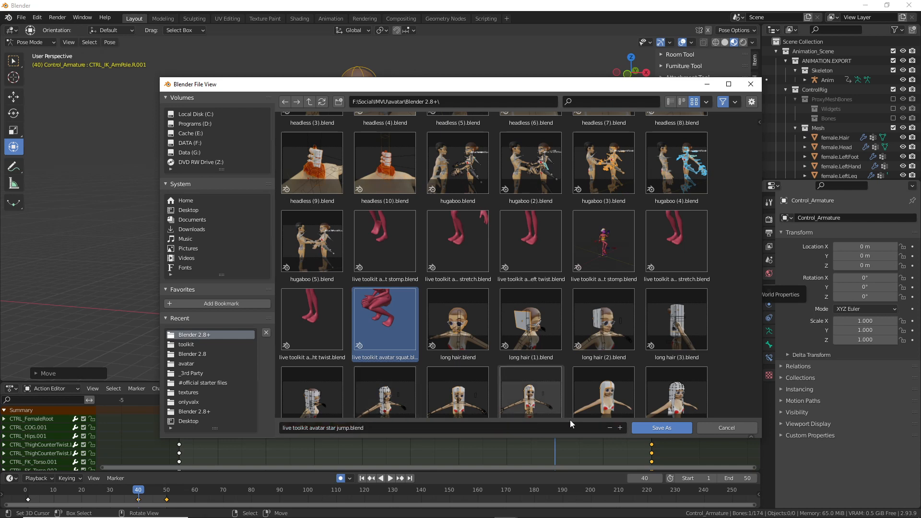
click(668, 427)
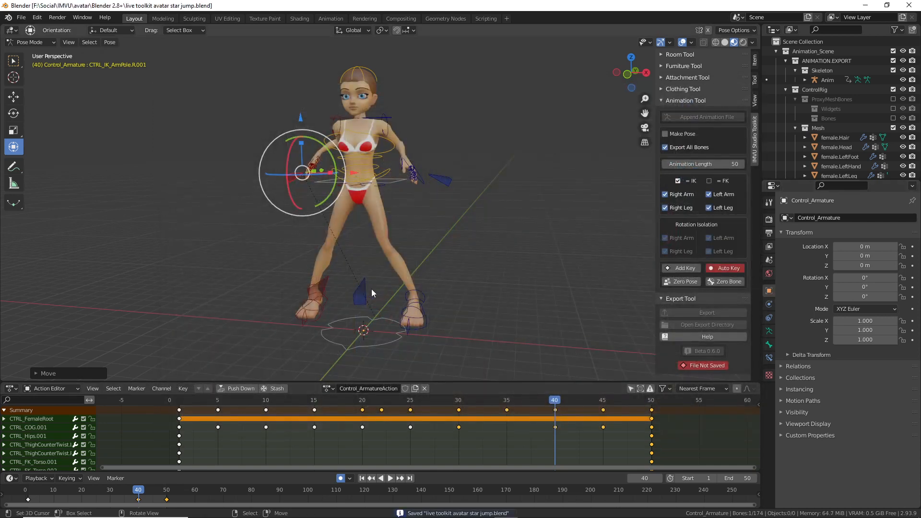
Step: Play the animation and orbit around the character to inspect the pose near frame 45
drag(555, 404, 651, 424)
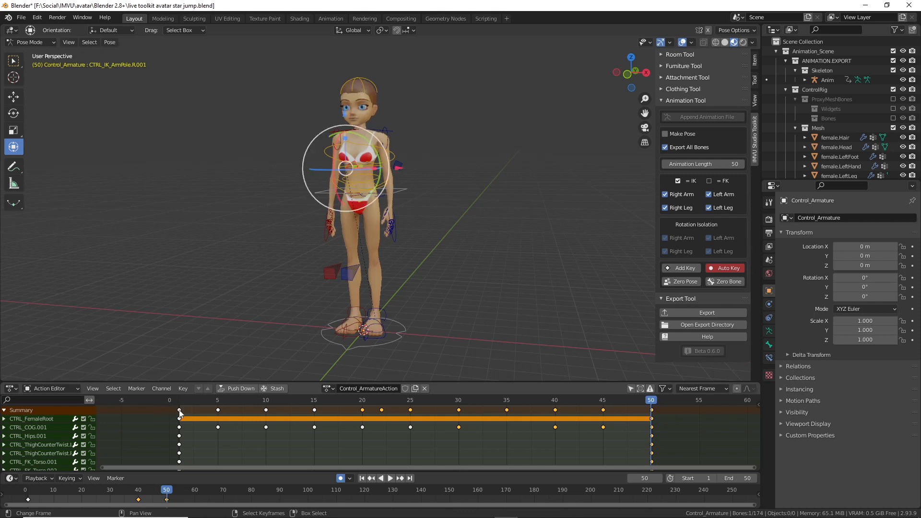
click(181, 412)
key(space)
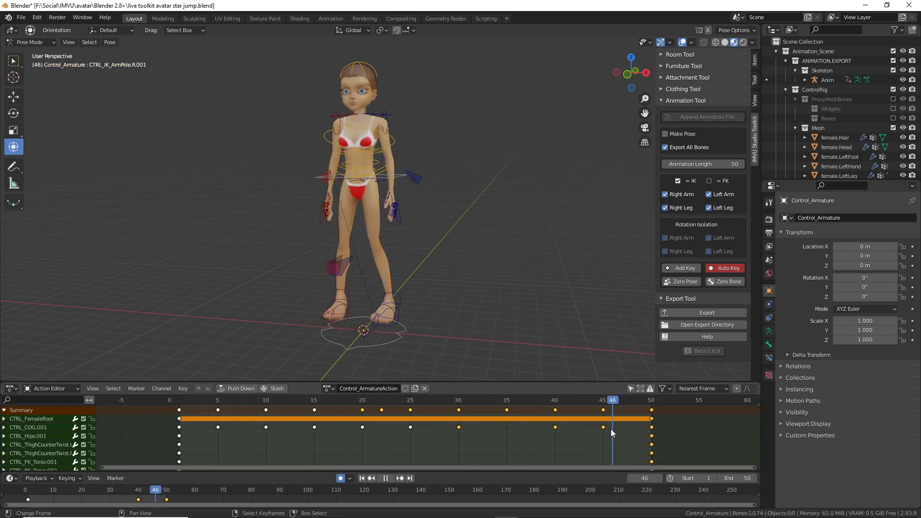
drag(636, 428, 603, 428)
middle_drag(537, 356, 341, 239)
shift+middle_drag(357, 315, 355, 301)
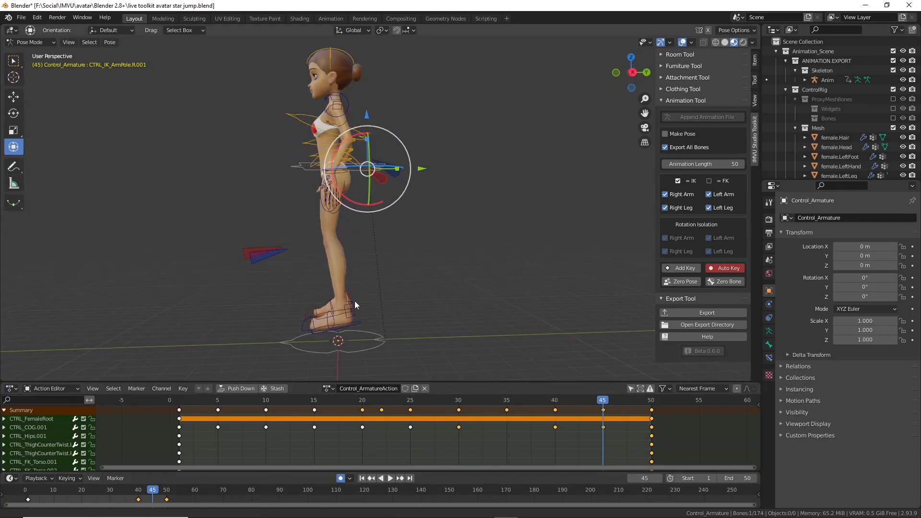
mouse_move(603, 403)
mouse_down()
mouse_move(473, 403)
mouse_move(602, 410)
mouse_up()
mouse_move(381, 312)
middle_down()
mouse_move(368, 291)
mouse_move(382, 298)
middle_up()
Step: Undo a stray pole move, lower CTRL_COG.001 at frame 45, and play back to check
drag(350, 80, 350, 91)
key(ctrl+z)
click(292, 135)
shift+middle_drag(311, 125, 311, 147)
drag(326, 100, 326, 106)
key(space)
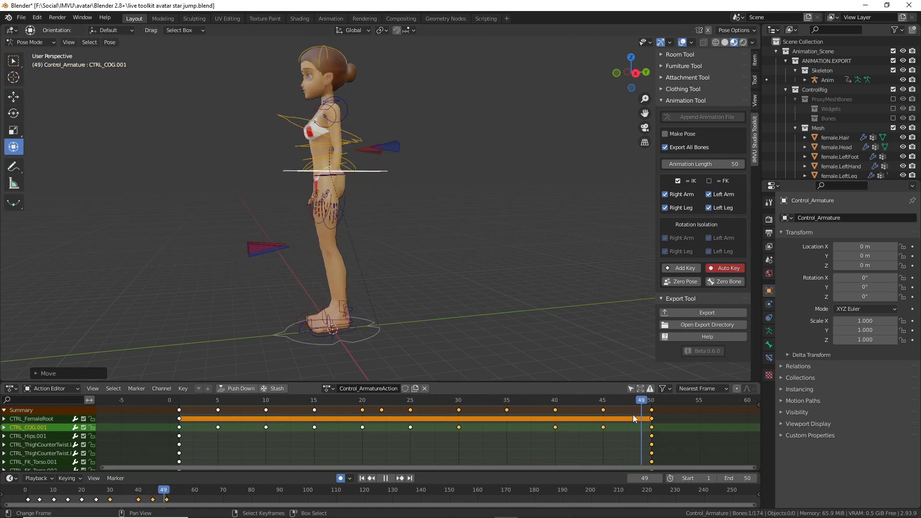
Step: Orbit to a front three-quarter view, replay the animation, and move the playhead to frame 55
key(space)
middle_drag(540, 368, 412, 281)
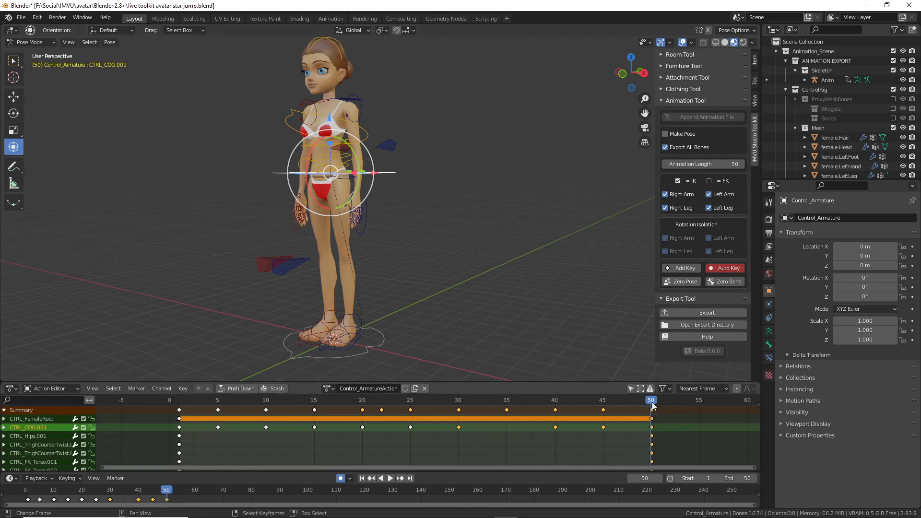
drag(648, 418, 645, 422)
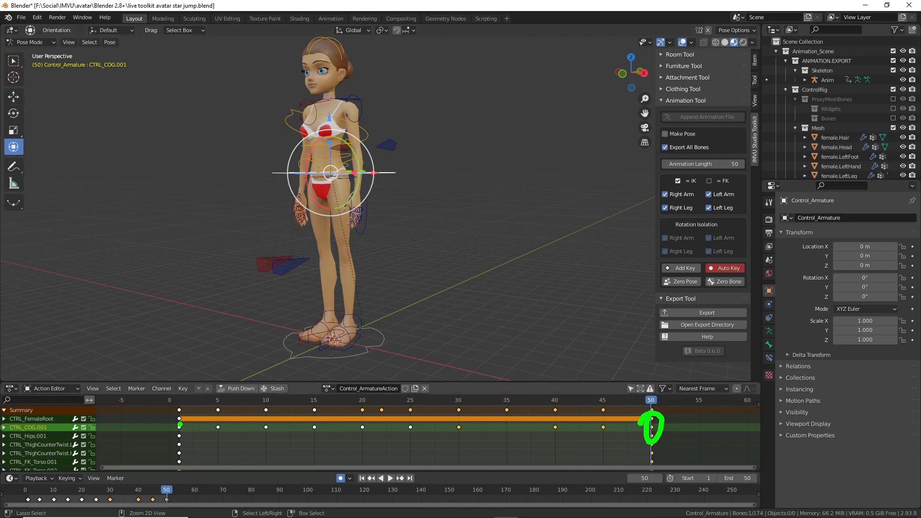
drag(182, 425, 180, 428)
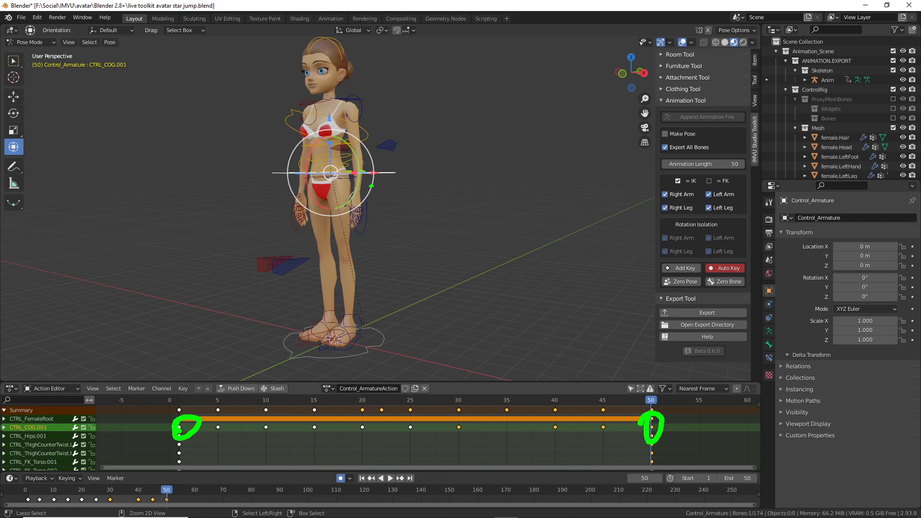
drag(378, 199, 403, 192)
key(Escape)
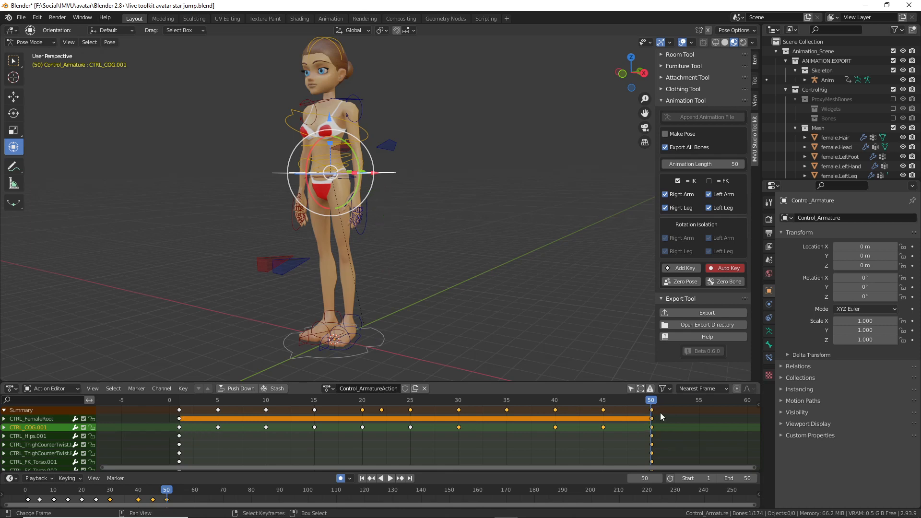
key(space)
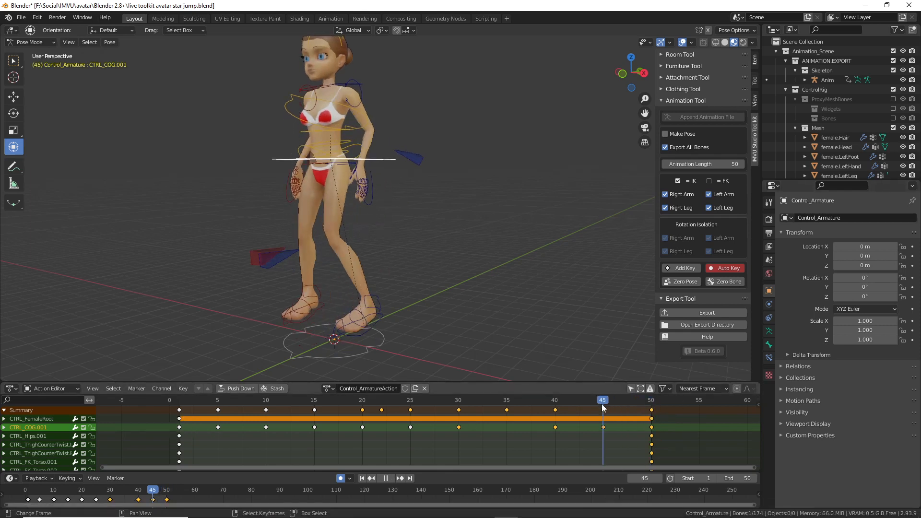
drag(648, 405, 701, 408)
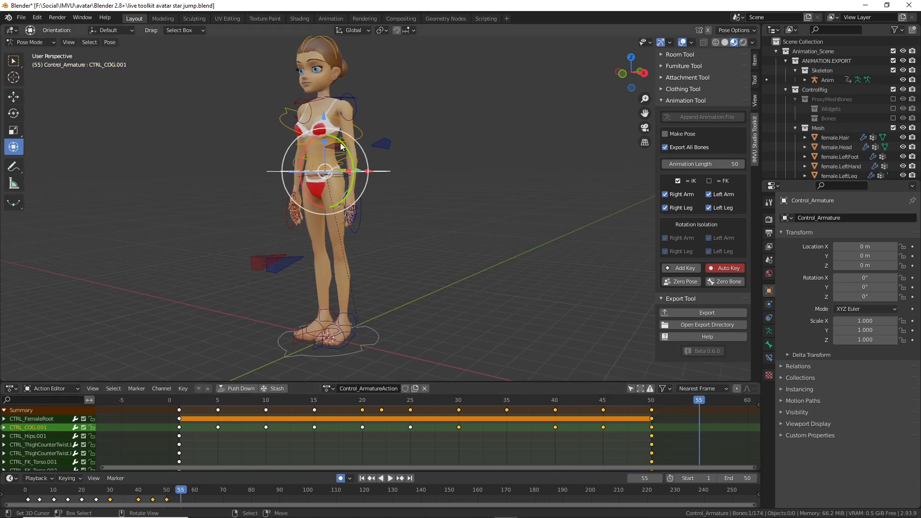
Step: Lower CTRL_COG.001 along Z at frame 55, then scrub back to frame 5
key(g)
key(z)
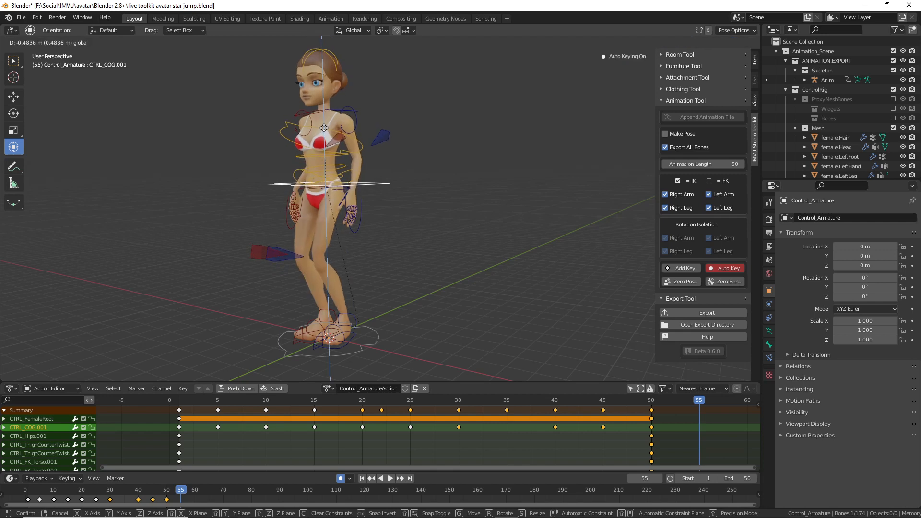
click(324, 129)
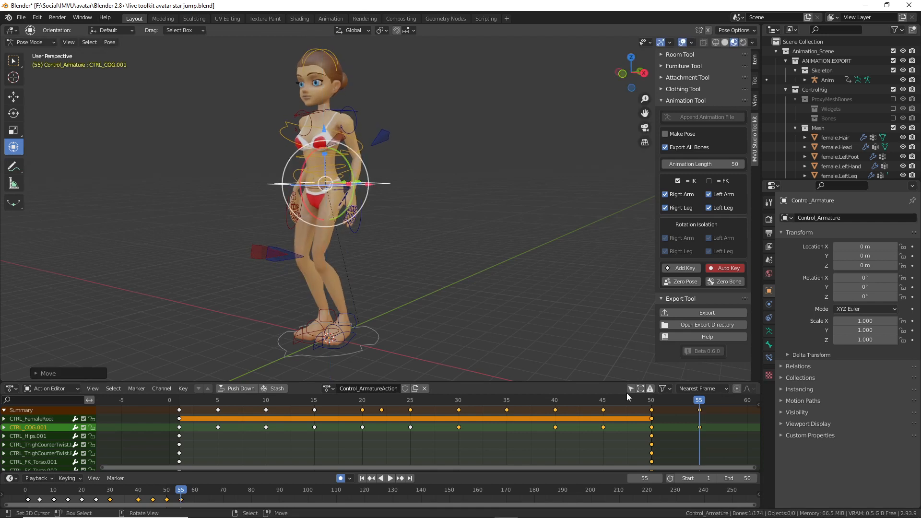
key(space)
drag(606, 407, 698, 420)
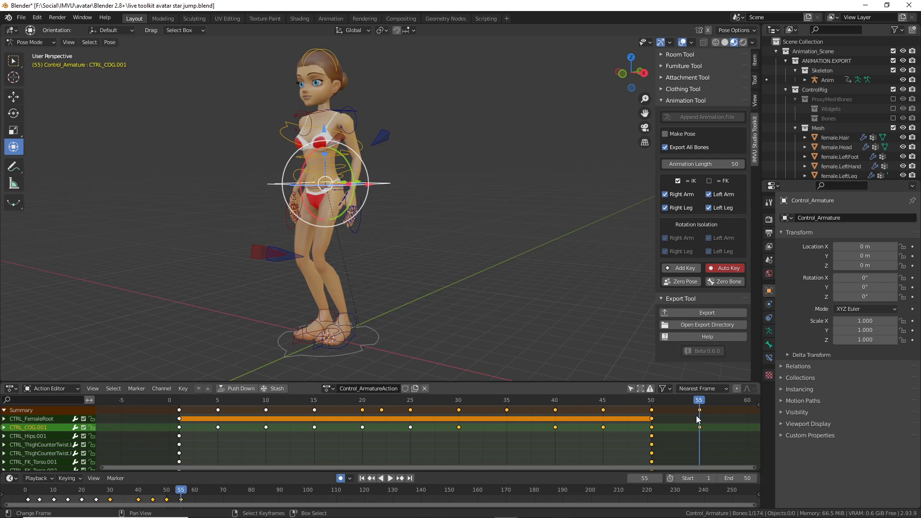
drag(183, 411, 214, 434)
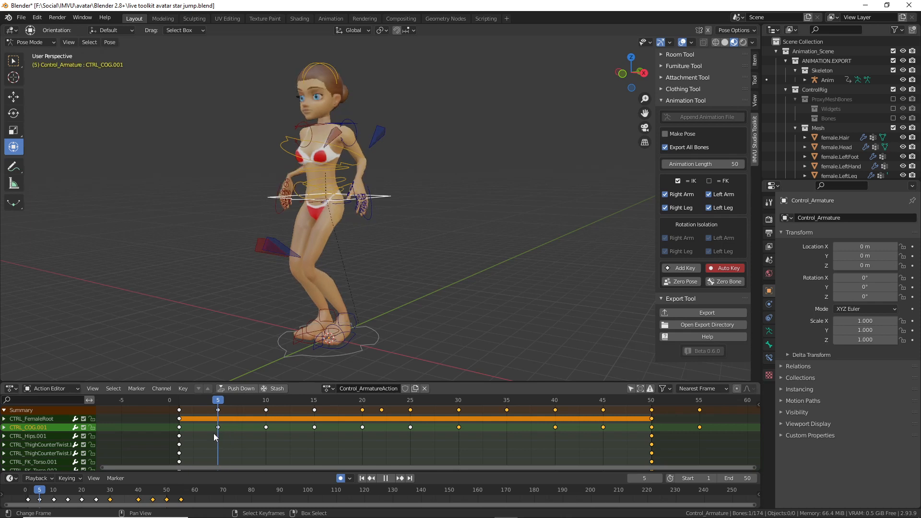
Step: Select all bones, copy the frame-5 pose, and paste it at frame 55
middle_drag(253, 255, 279, 256)
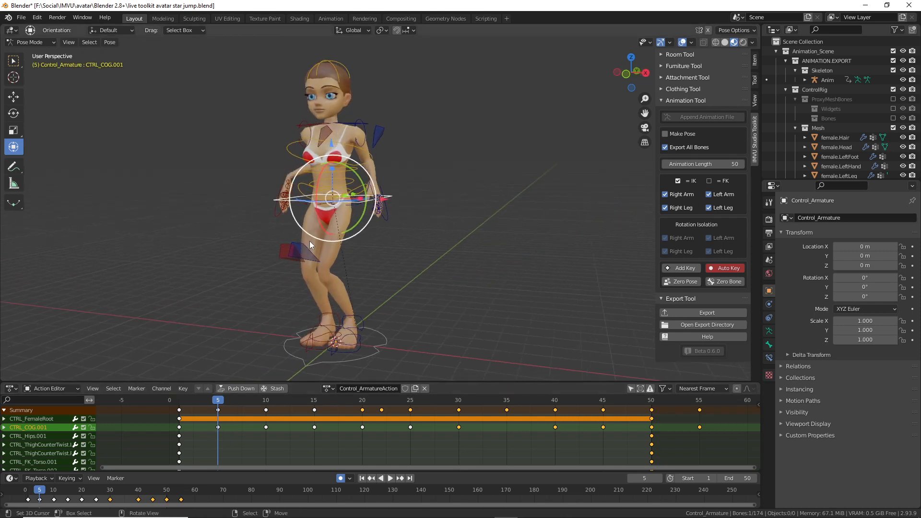
click(110, 43)
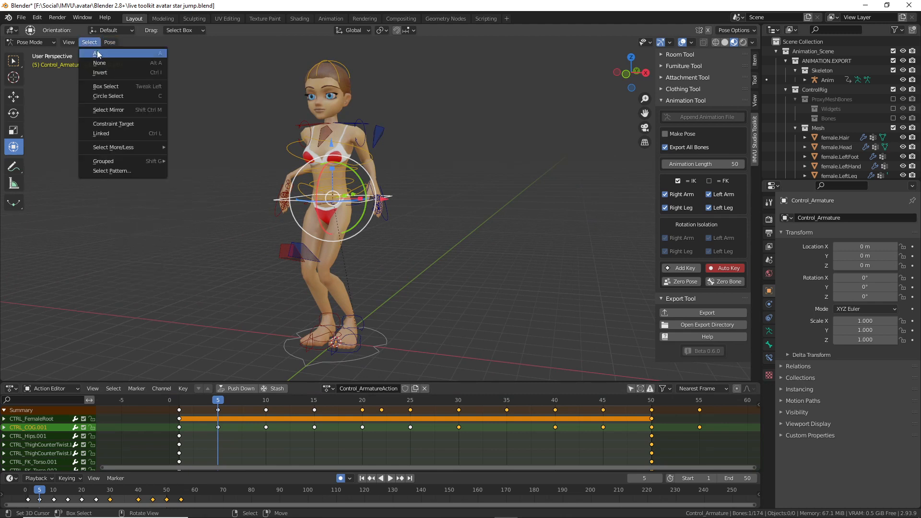
click(120, 57)
click(110, 42)
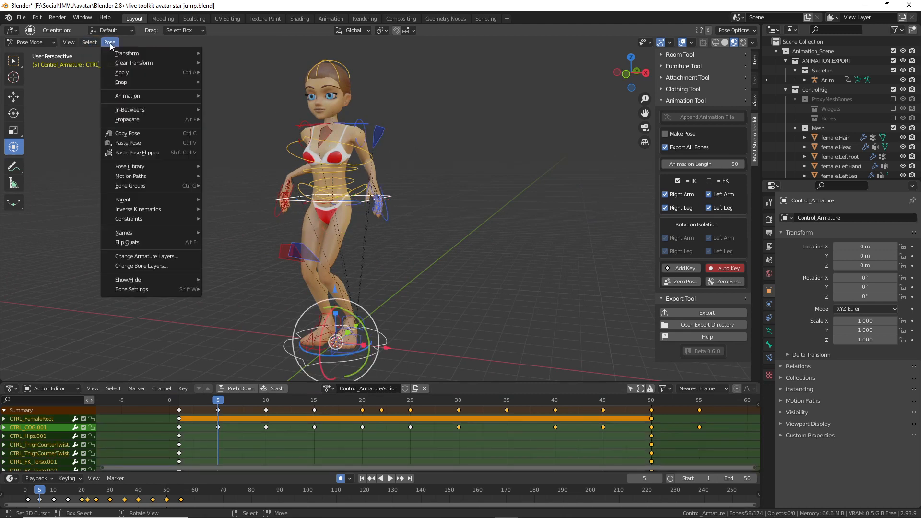
click(118, 143)
click(701, 425)
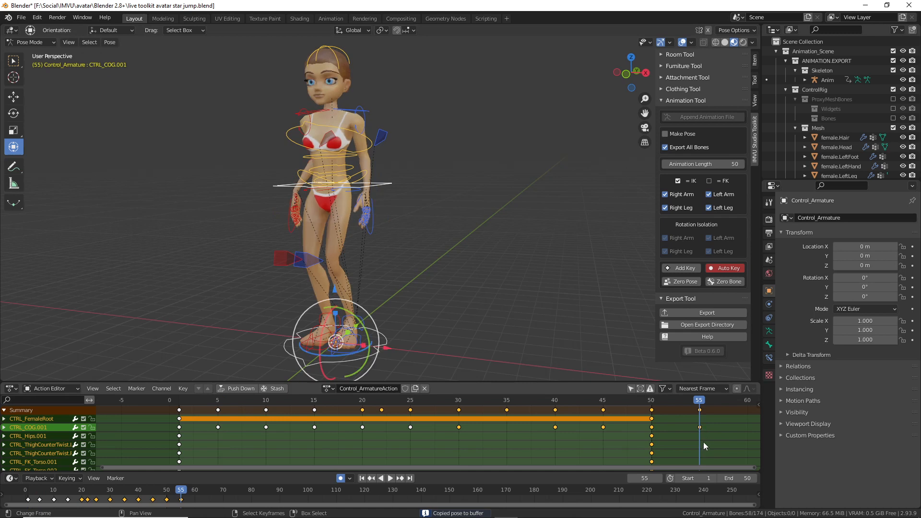
click(110, 42)
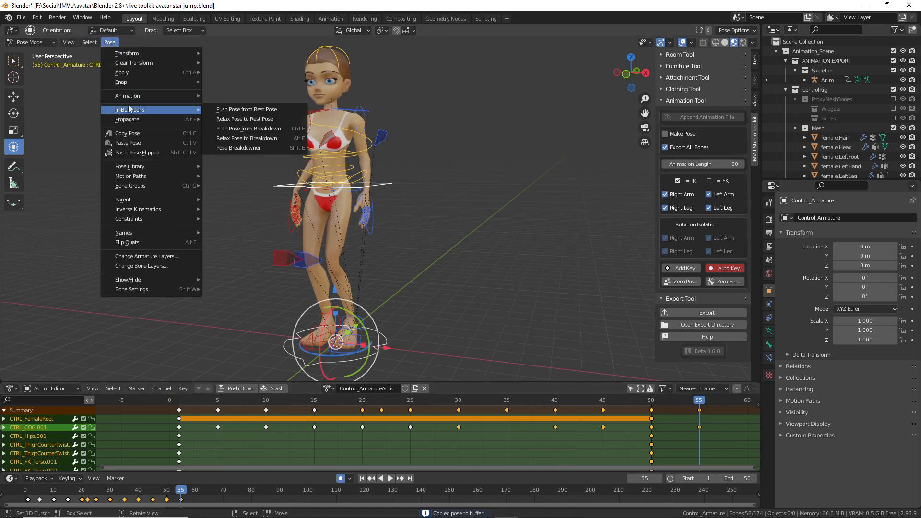
click(131, 144)
Step: Play the loop and compare frames 5 and 55, finishing on frame 50
shift+middle_drag(361, 290, 336, 282)
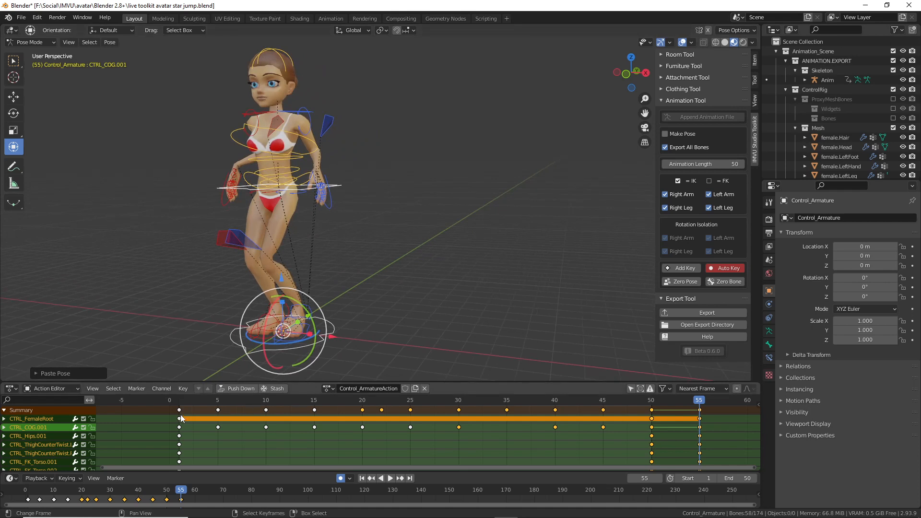
key(space)
drag(472, 429, 700, 436)
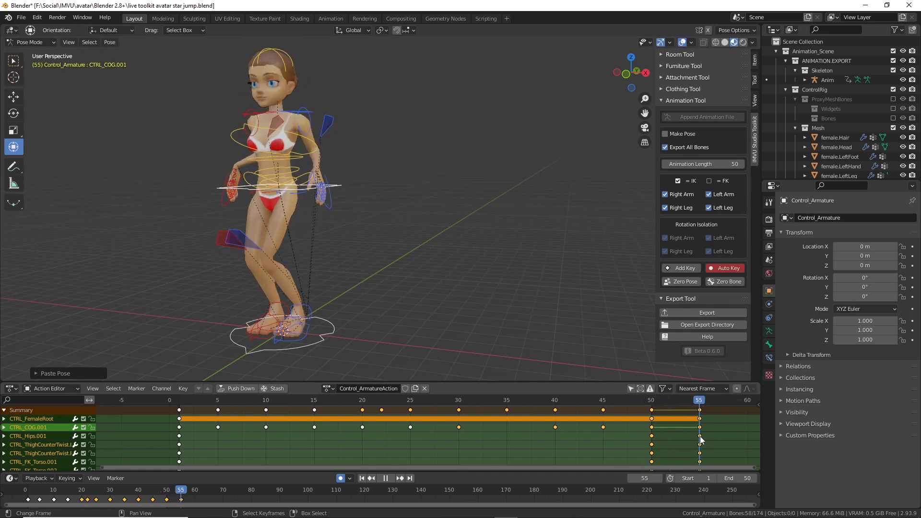
key(space)
click(216, 425)
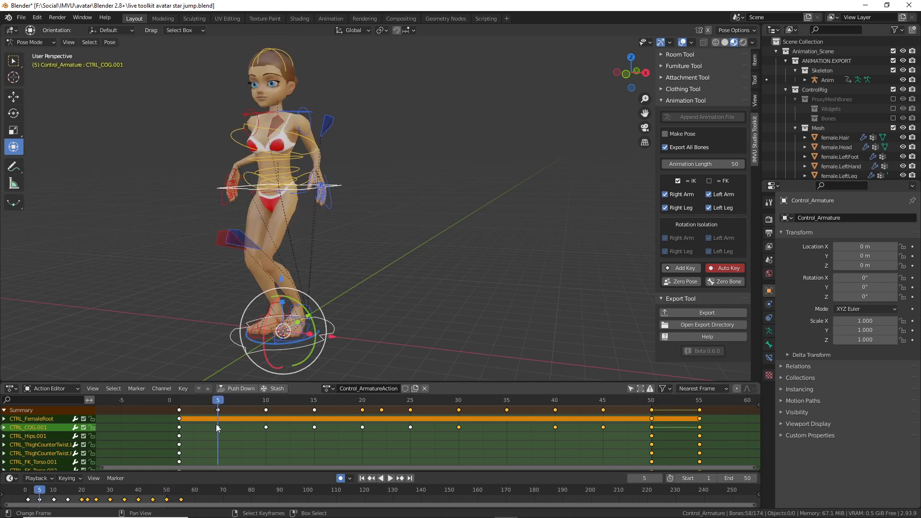
click(701, 428)
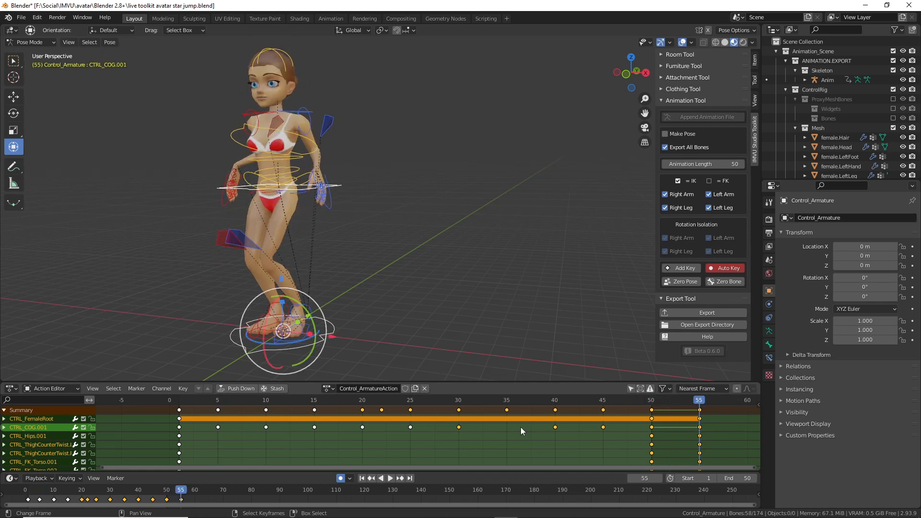
click(217, 430)
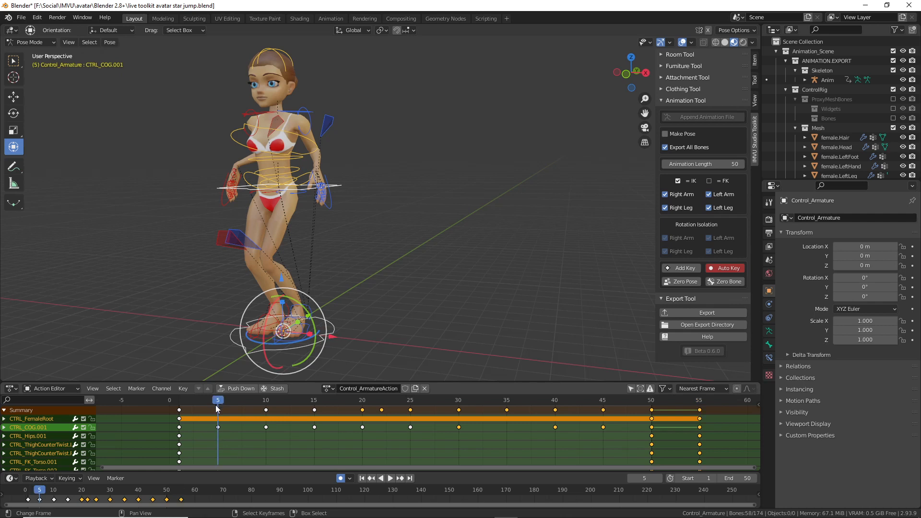
click(701, 420)
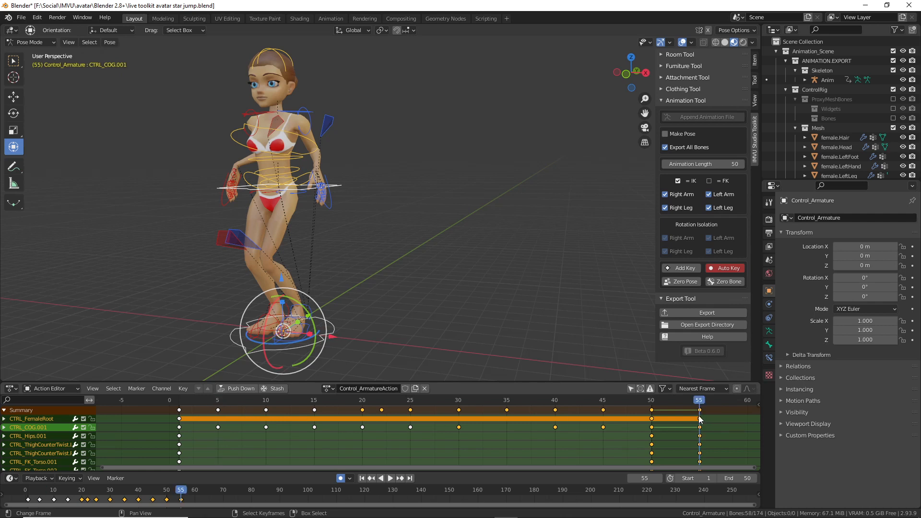
click(653, 420)
Step: Play the animation from the first frame and orbit to inspect the pose at frame 50
shift+middle_drag(459, 275, 389, 370)
click(180, 435)
key(space)
key(space)
click(652, 420)
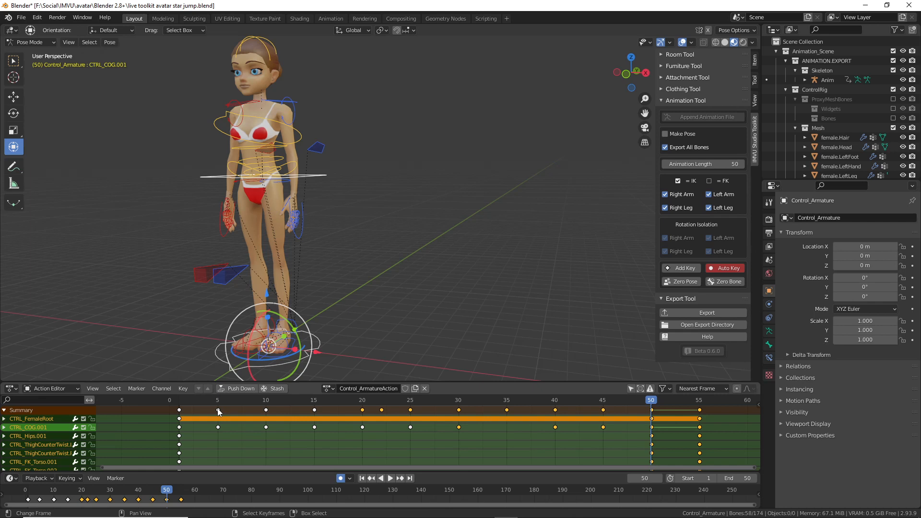
click(181, 411)
key(space)
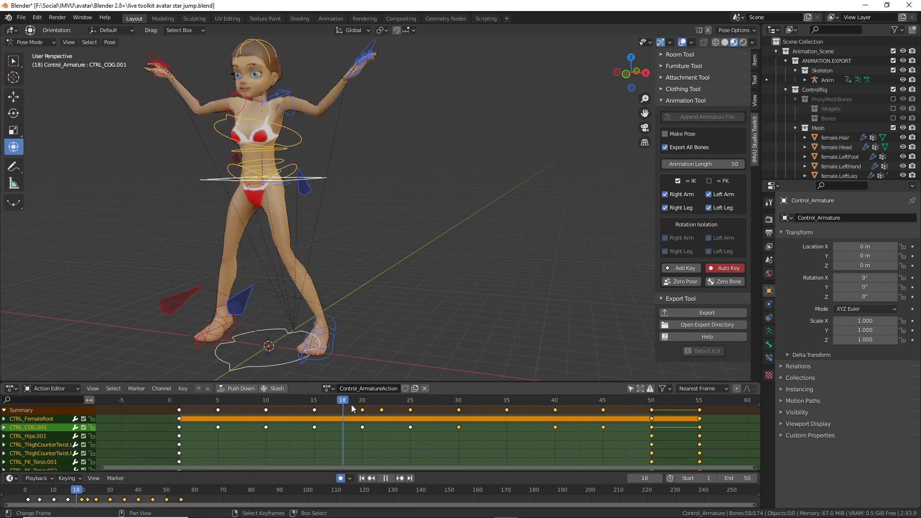
drag(538, 410, 651, 421)
middle_drag(326, 298, 374, 297)
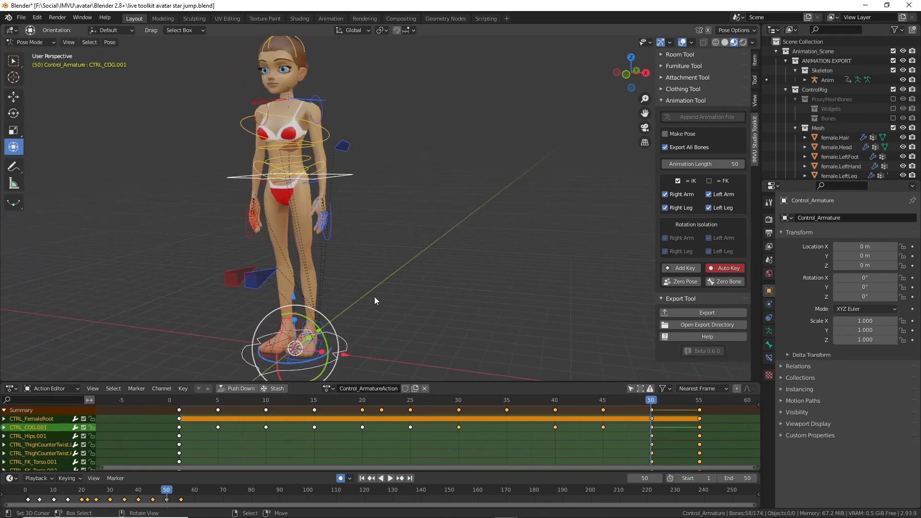
key(space)
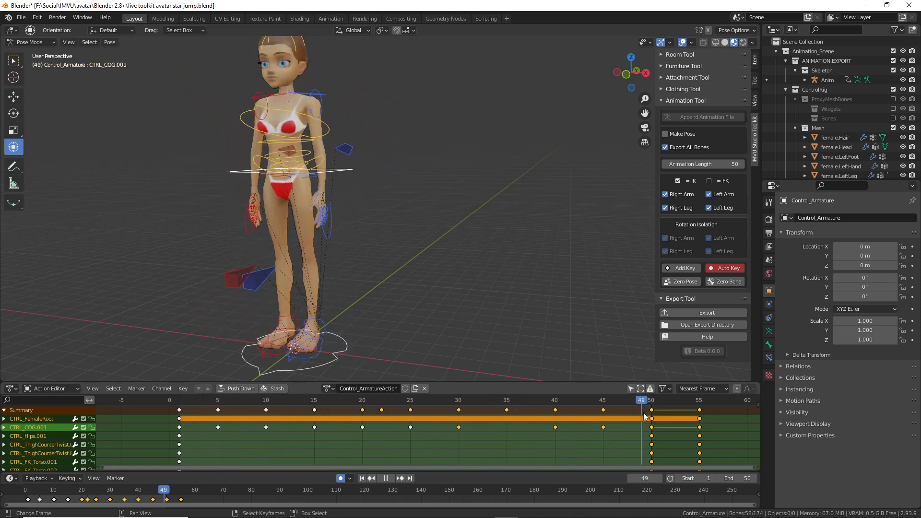
Step: Reselect the centre-of-gravity control and start a vertical Z move
click(312, 178)
click(340, 176)
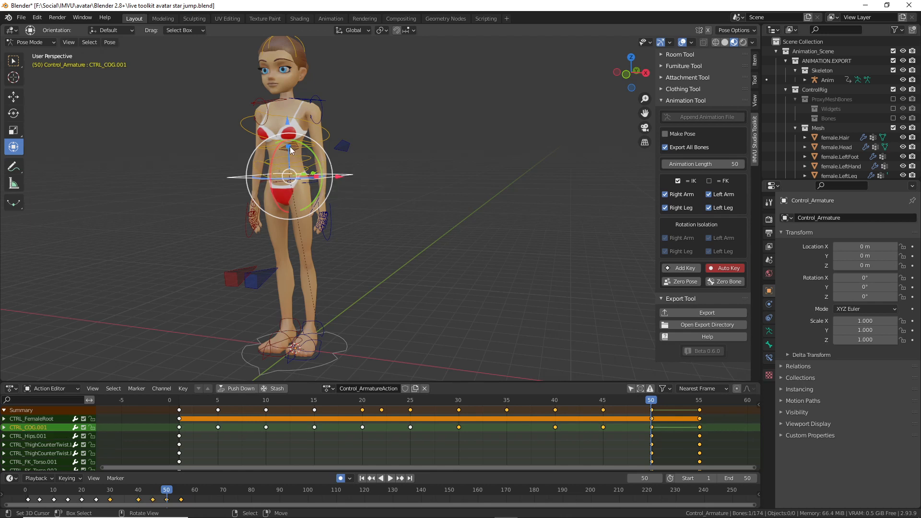
key(g)
key(z)
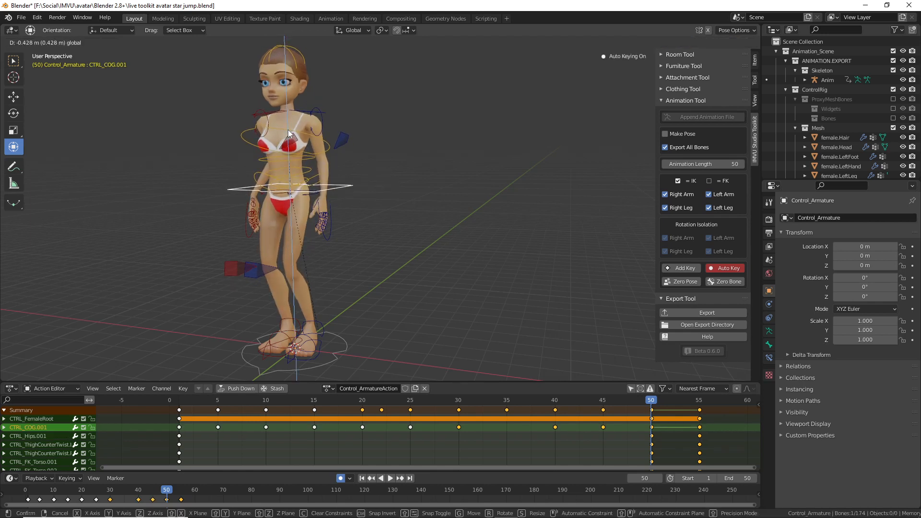
drag(287, 130, 288, 129)
Step: Scrub from frame 50 to 55 and back to 5, then play and stop the animation
click(648, 400)
drag(648, 399, 699, 401)
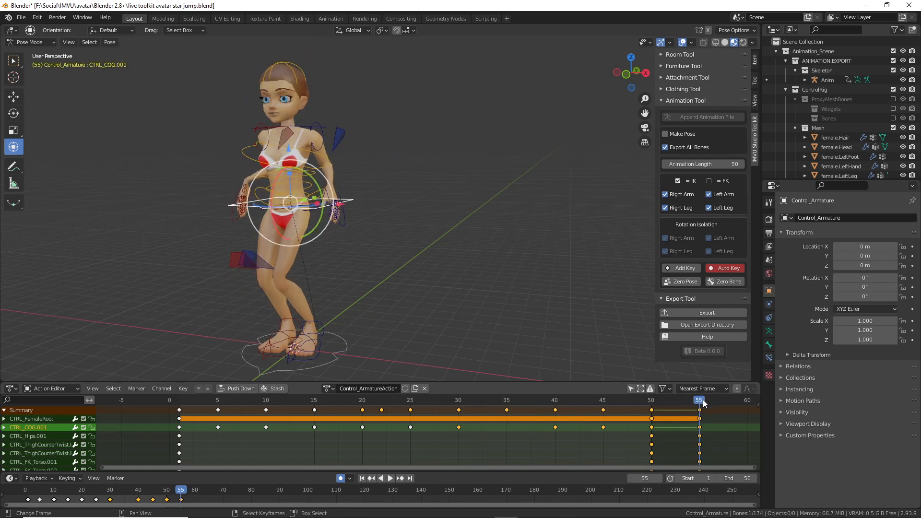
click(218, 411)
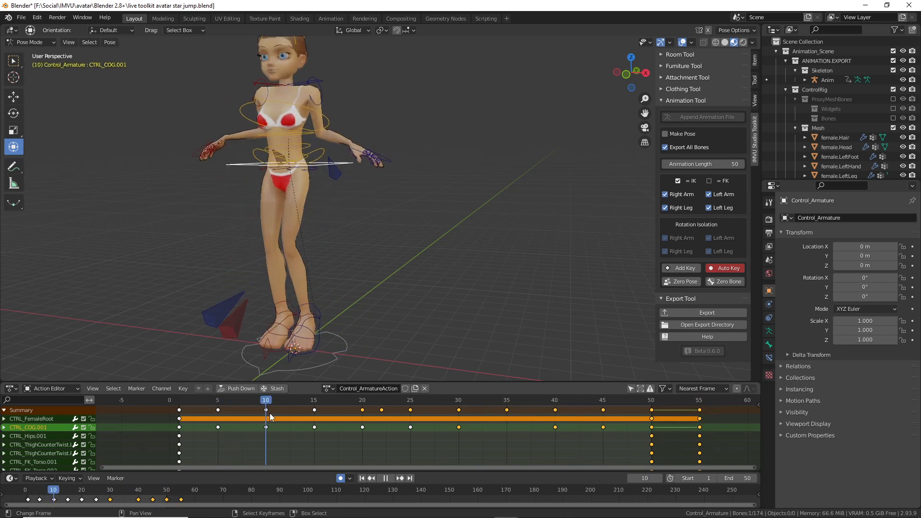
drag(591, 411, 216, 421)
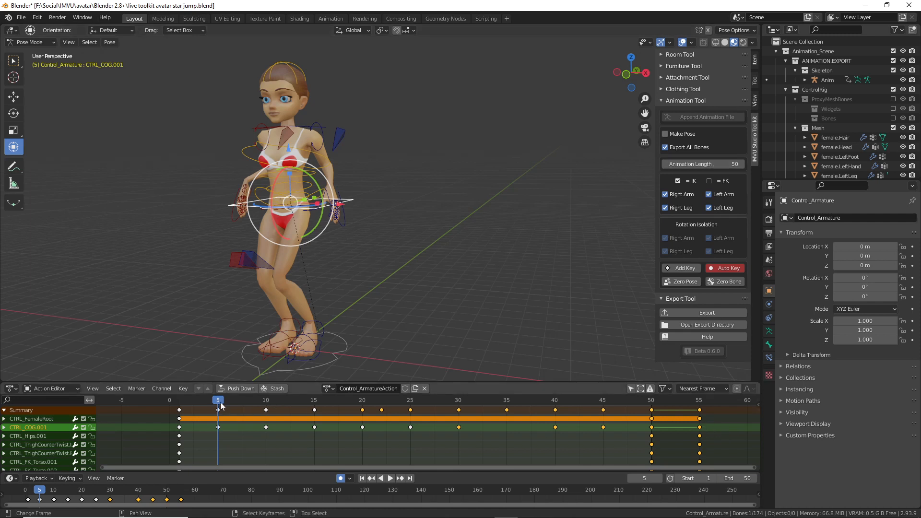
key(space)
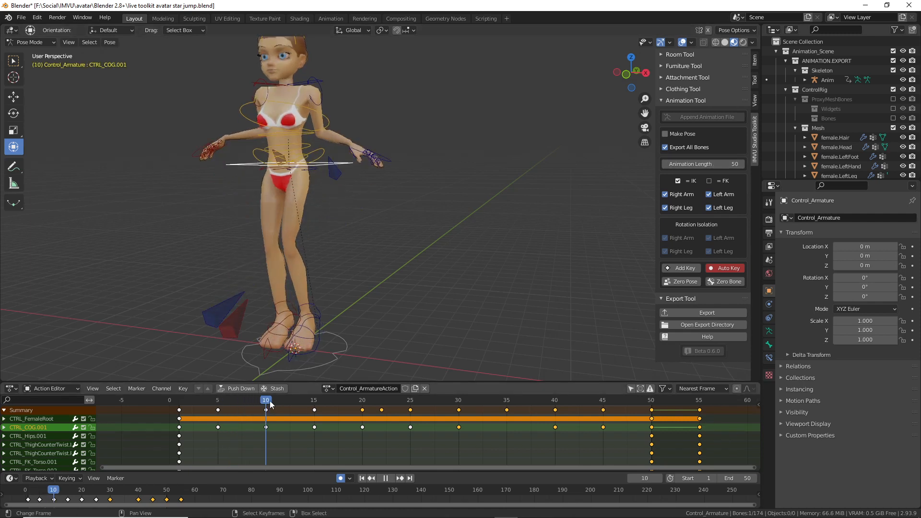
key(Escape)
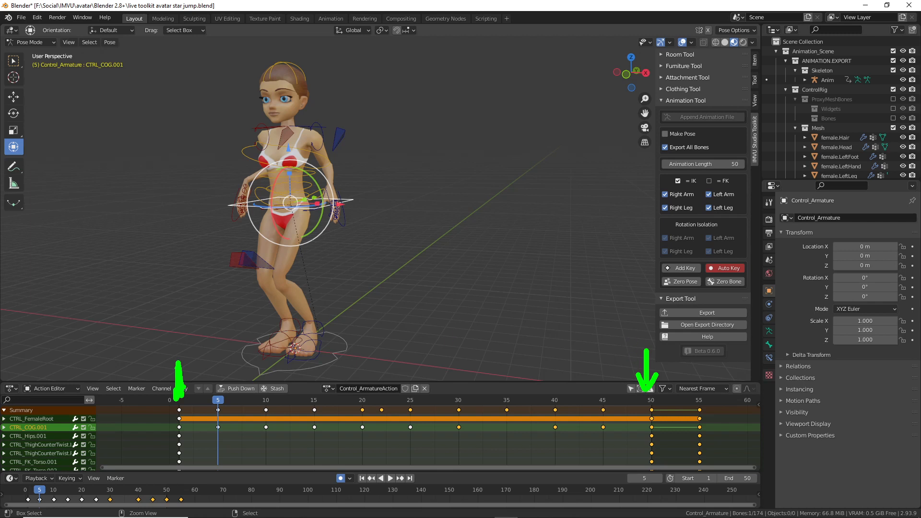
mouse_move(593, 417)
mouse_down()
mouse_move(366, 467)
mouse_move(407, 473)
mouse_up()
mouse_move(276, 329)
mouse_down()
mouse_move(482, 319)
mouse_move(495, 295)
mouse_up()
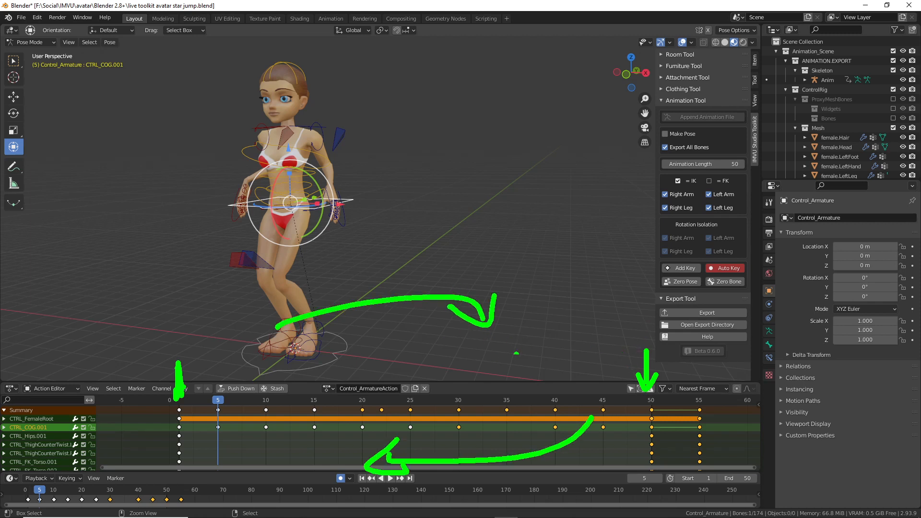
drag(449, 387, 408, 388)
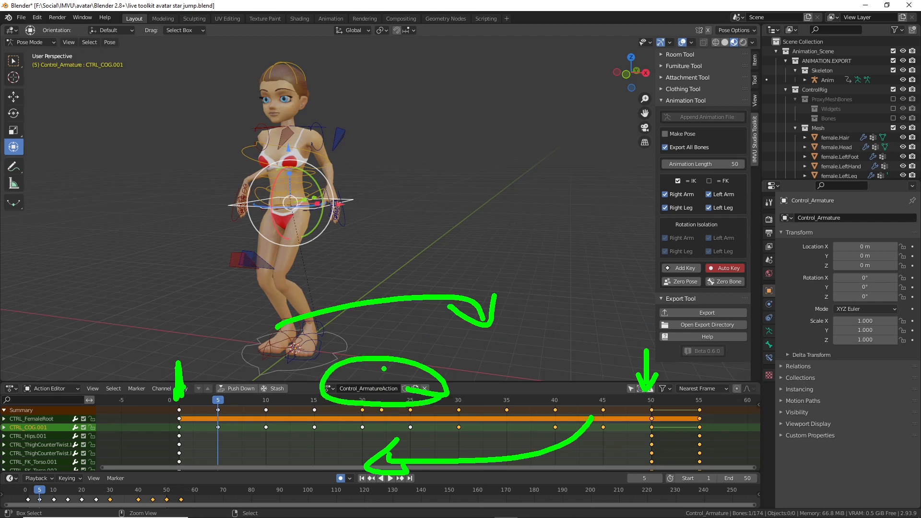
drag(419, 355, 406, 397)
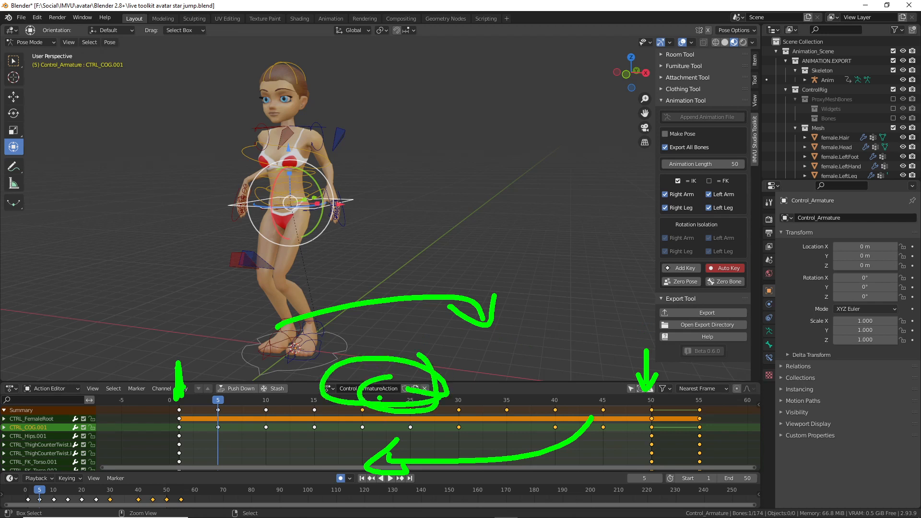
key(Escape)
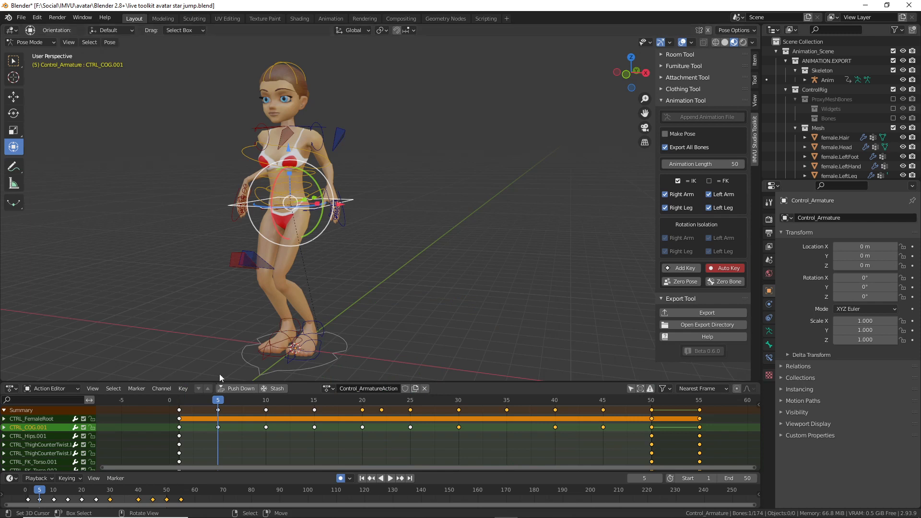
drag(186, 420, 179, 421)
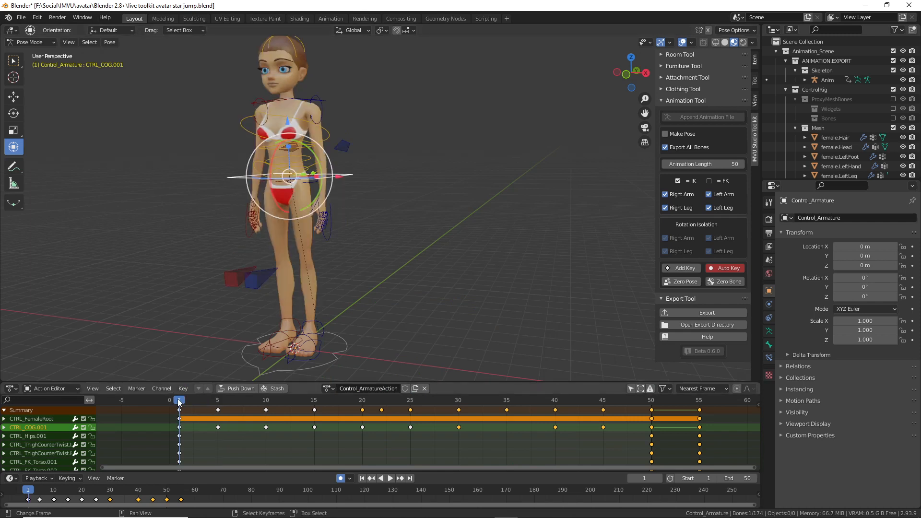
click(653, 421)
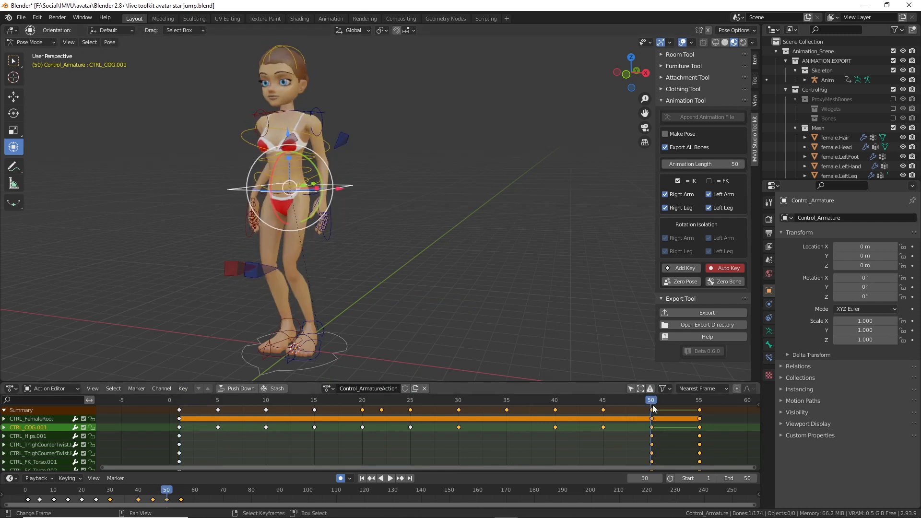
mouse_move(653, 405)
mouse_down()
mouse_move(613, 401)
mouse_move(669, 403)
mouse_move(613, 406)
mouse_move(689, 403)
mouse_move(653, 408)
mouse_up()
middle_drag(623, 431, 610, 435)
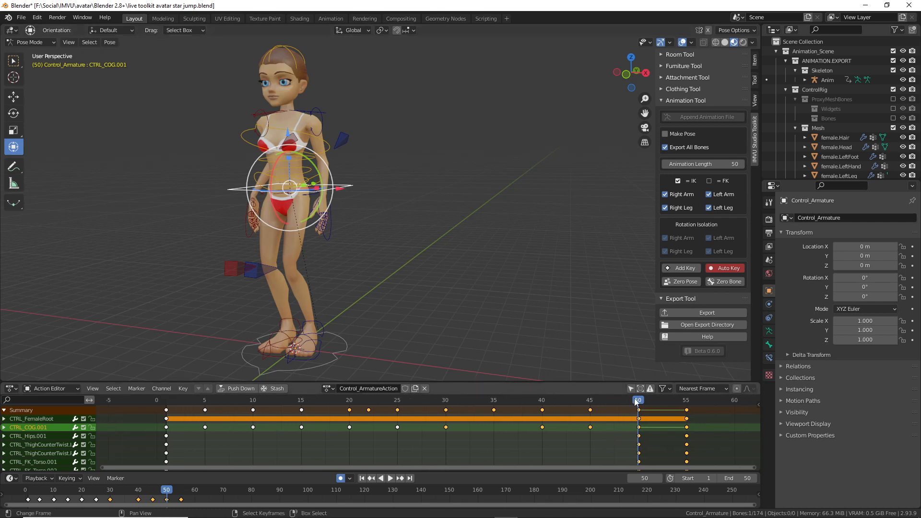
drag(640, 404, 639, 439)
mouse_move(685, 441)
mouse_down()
mouse_move(589, 433)
mouse_move(687, 434)
mouse_up()
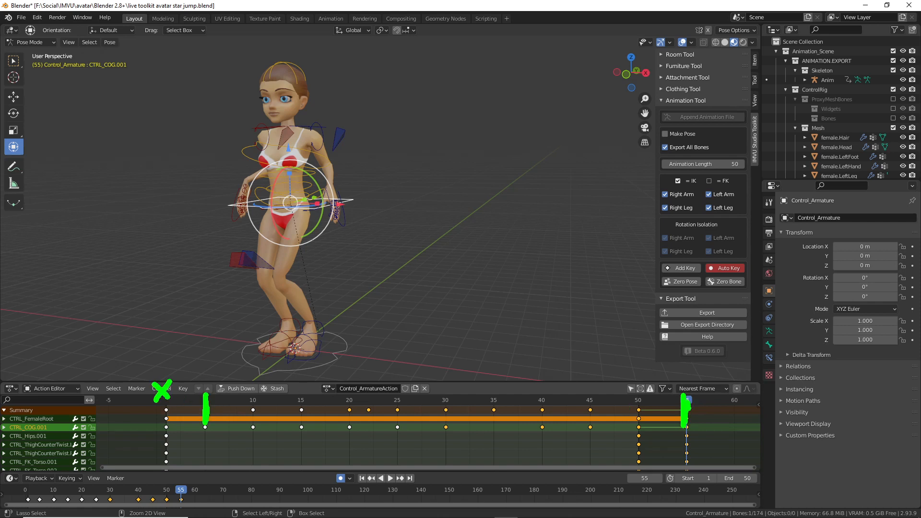
Step: Play and scrub through the animation to review the loop up to frame 55
drag(647, 382, 629, 406)
key(Escape)
key(space)
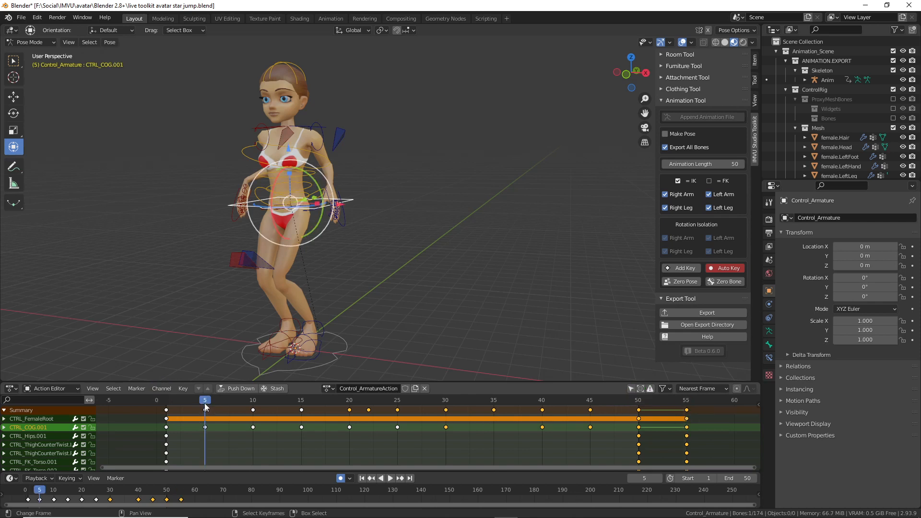
drag(338, 413, 206, 428)
key(space)
key(space)
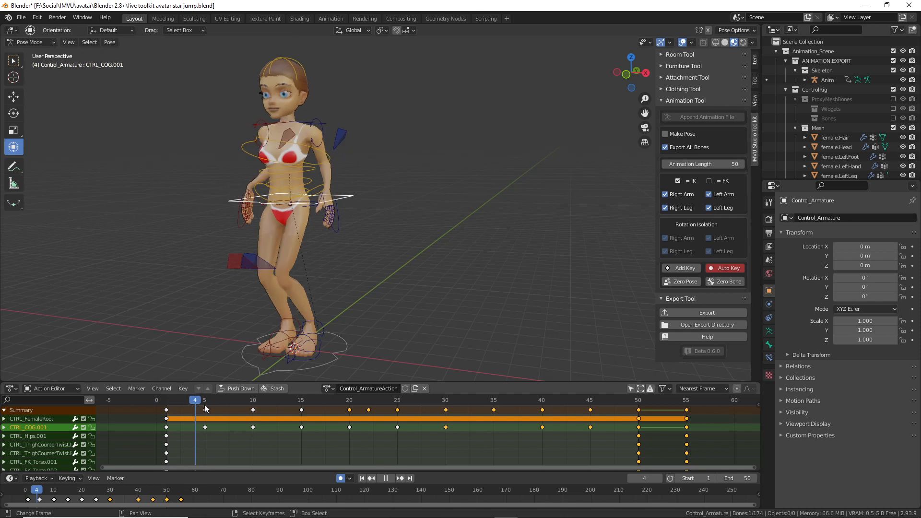
mouse_move(205, 404)
mouse_down()
mouse_move(165, 406)
mouse_move(205, 408)
mouse_move(179, 408)
mouse_move(215, 434)
mouse_up()
key(ctrl+2)
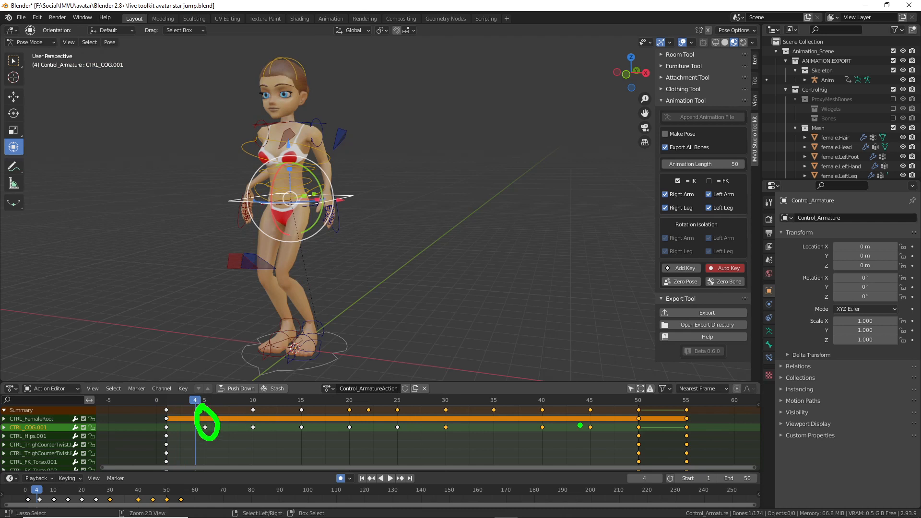
drag(679, 399, 684, 406)
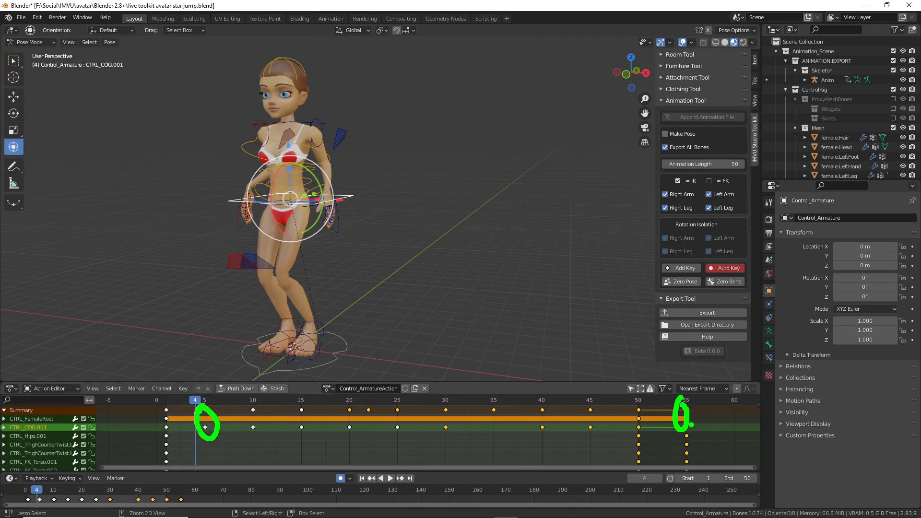
key(Escape)
key(ctrl+2)
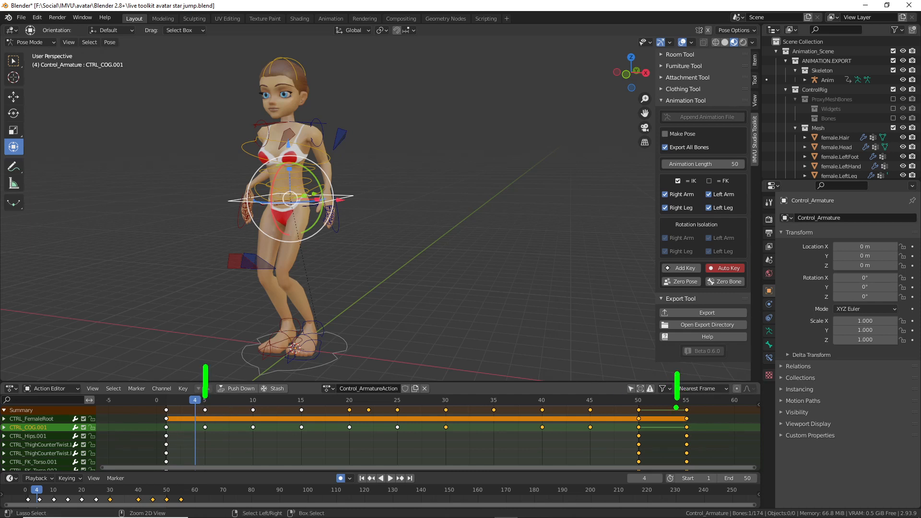
key(Escape)
Step: Set the Animation Length to 55 and play the extended animation
middle_drag(335, 310, 382, 296)
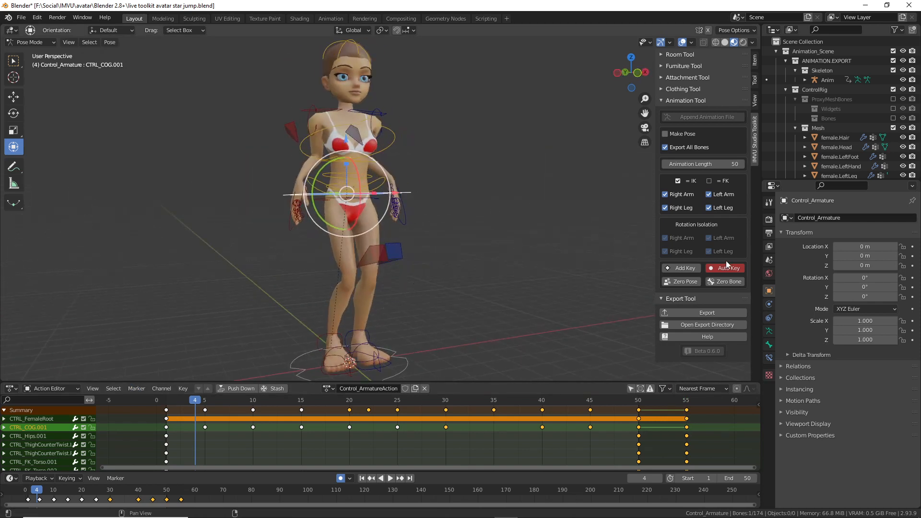
click(743, 164)
text(55)
key(Return)
key(space)
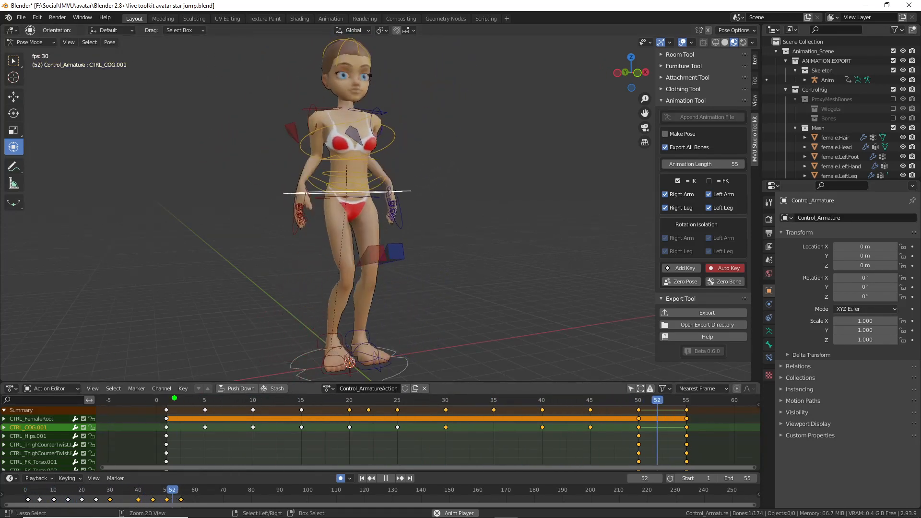
Step: Bring up the Output Properties showing the scene's frame range
drag(178, 400, 173, 396)
key(Escape)
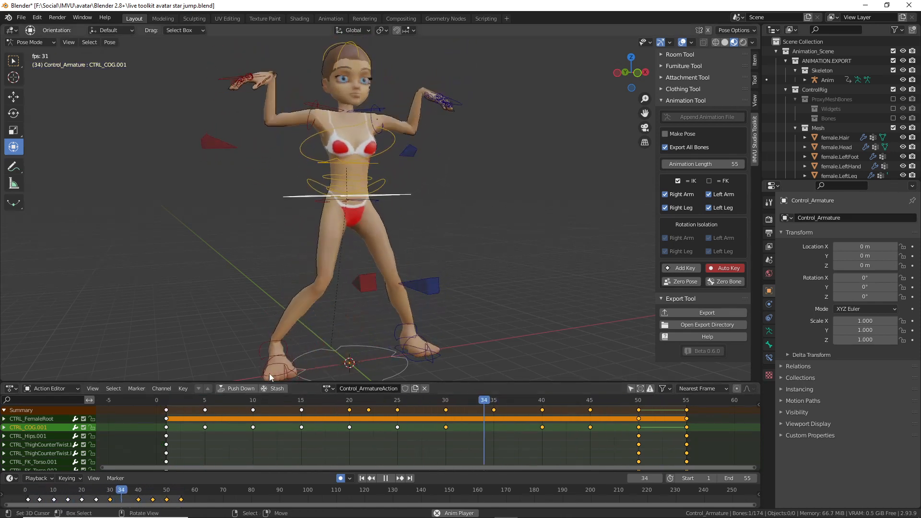
click(770, 220)
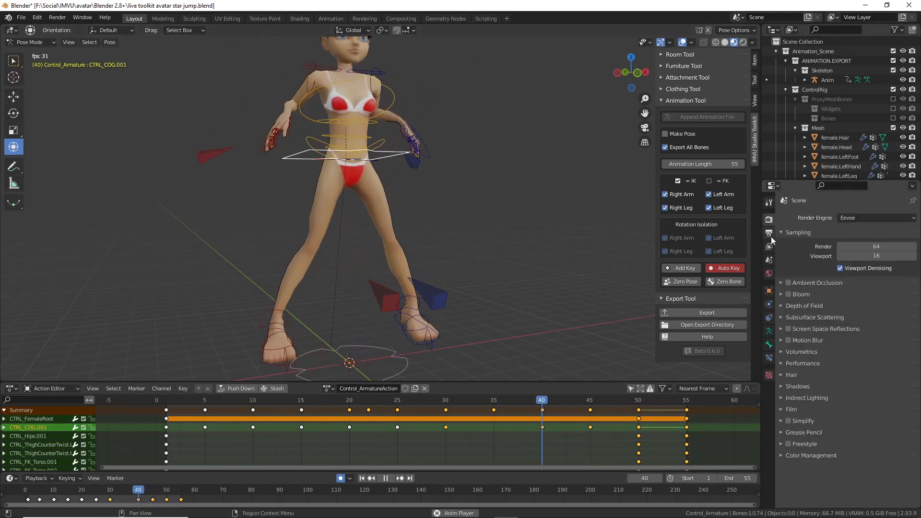
click(770, 233)
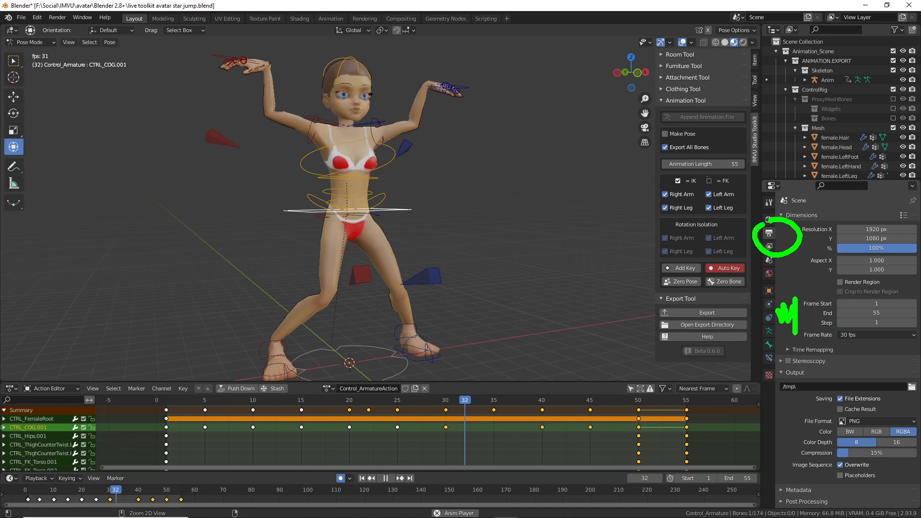
Step: Raise Frame Start to 5, keeping Frame End at 55
mouse_move(667, 172)
mouse_down()
mouse_move(747, 182)
mouse_move(745, 150)
mouse_move(653, 150)
mouse_up()
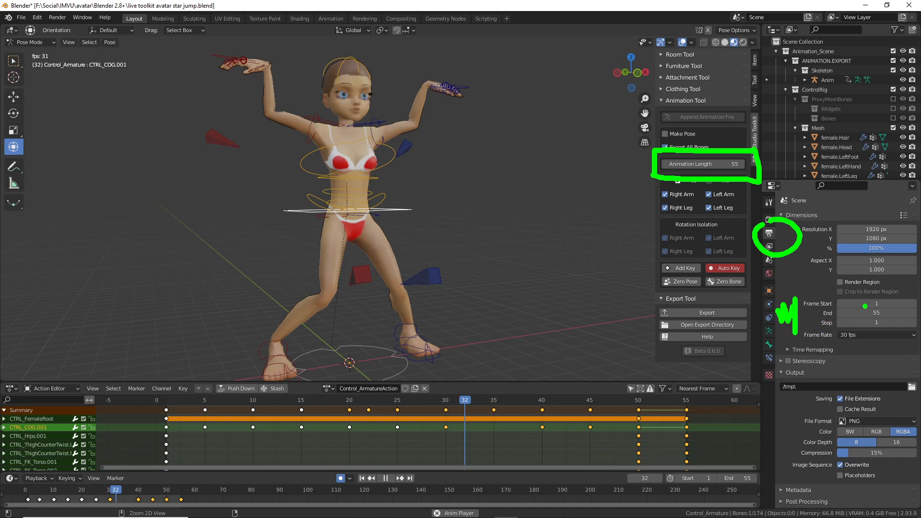
drag(866, 312, 867, 289)
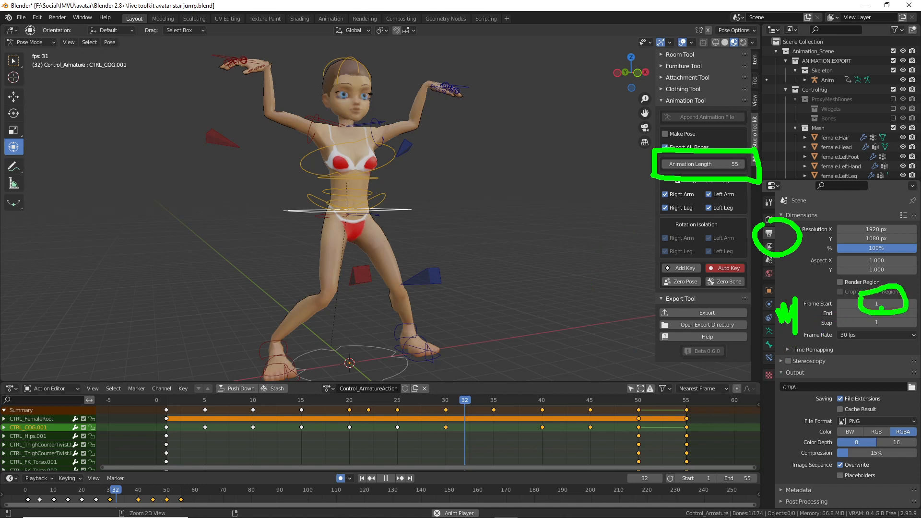
click(914, 304)
click(914, 304)
click(914, 305)
click(914, 305)
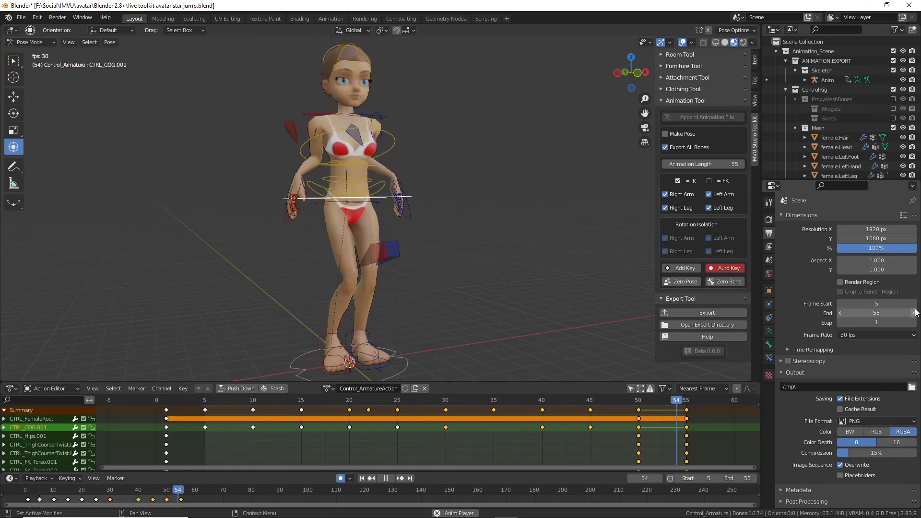
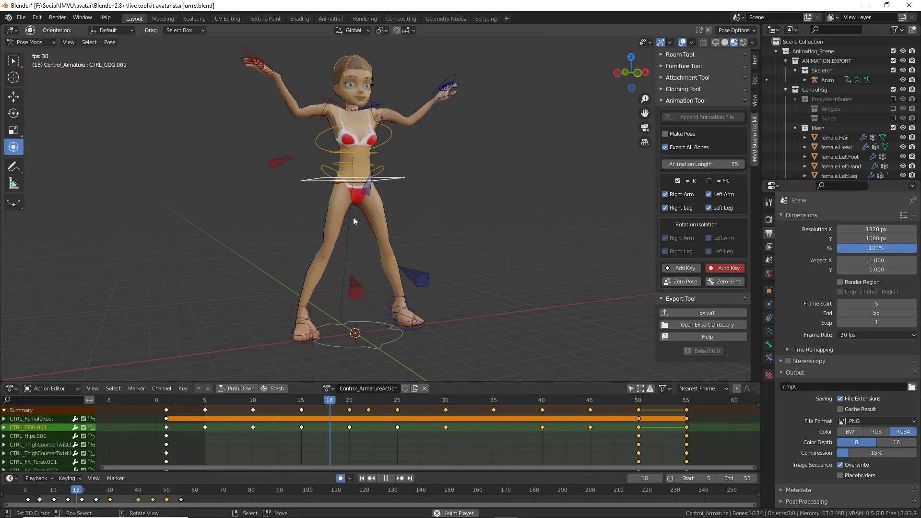
Step: Stop the animation playback and save the star jump blend file
key(Escape)
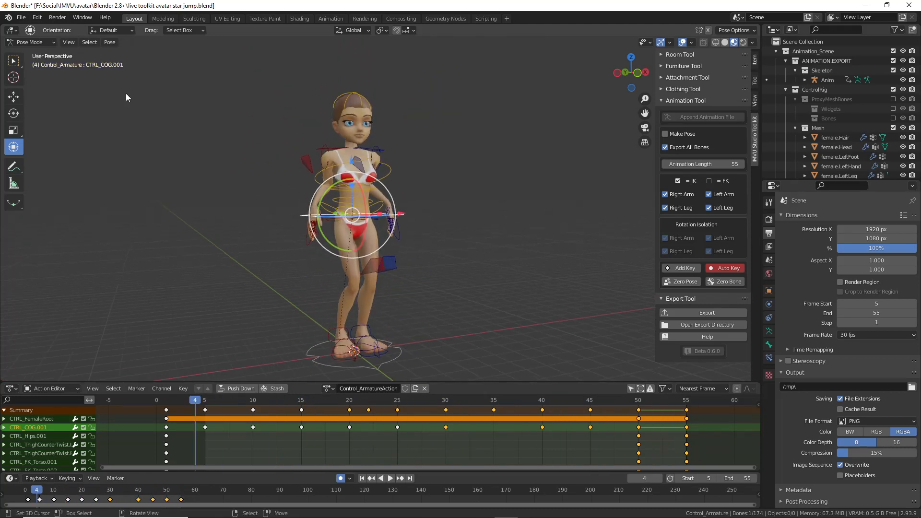
click(21, 18)
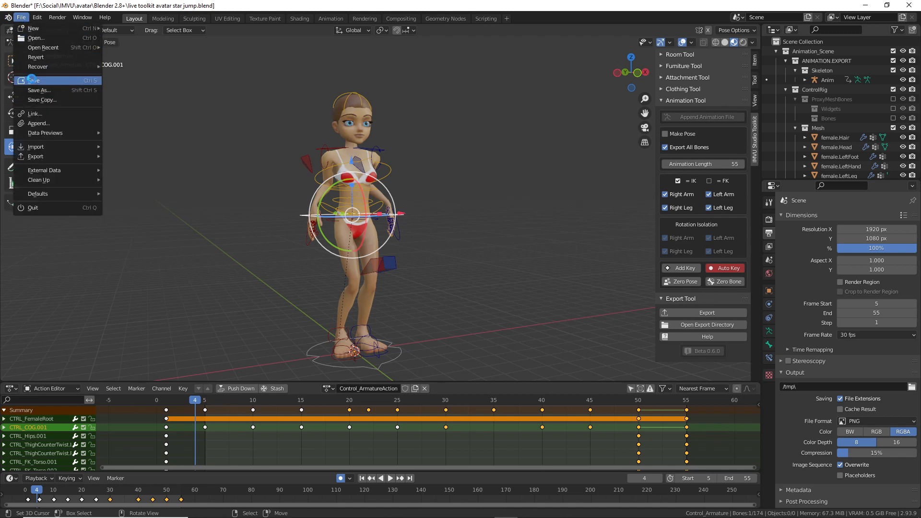
click(33, 80)
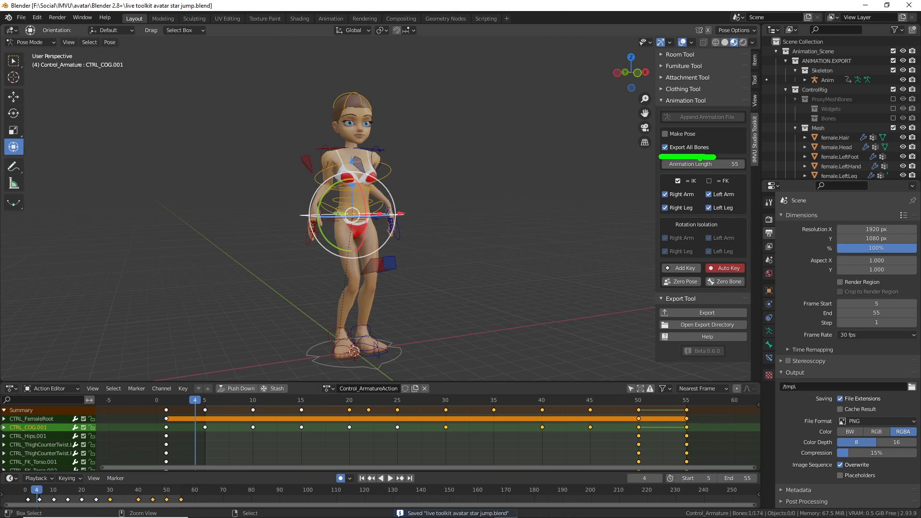
Step: Export the star jump animation for IMVU from the Export Tool panel
drag(701, 118, 729, 150)
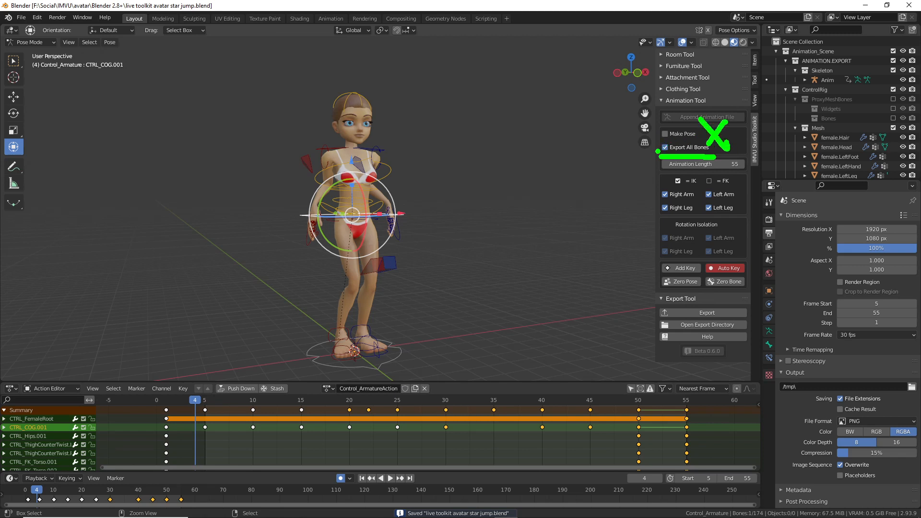
key(Escape)
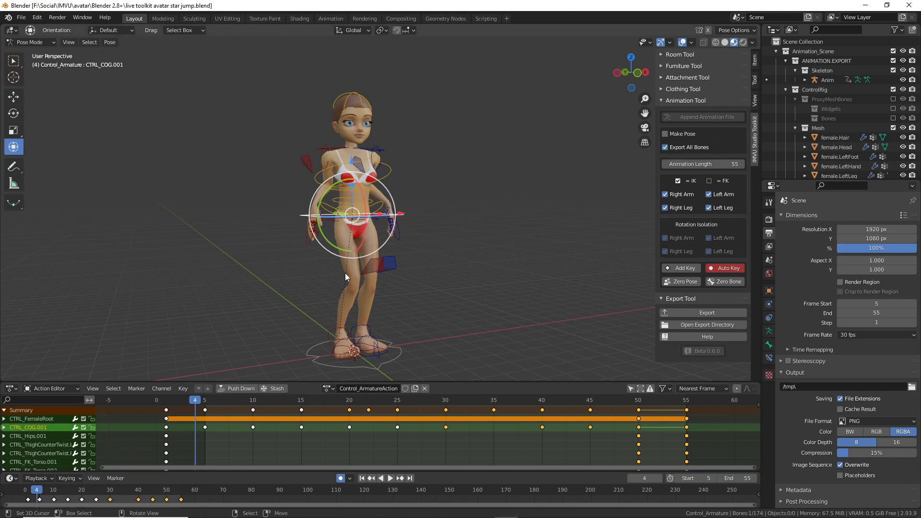
click(716, 313)
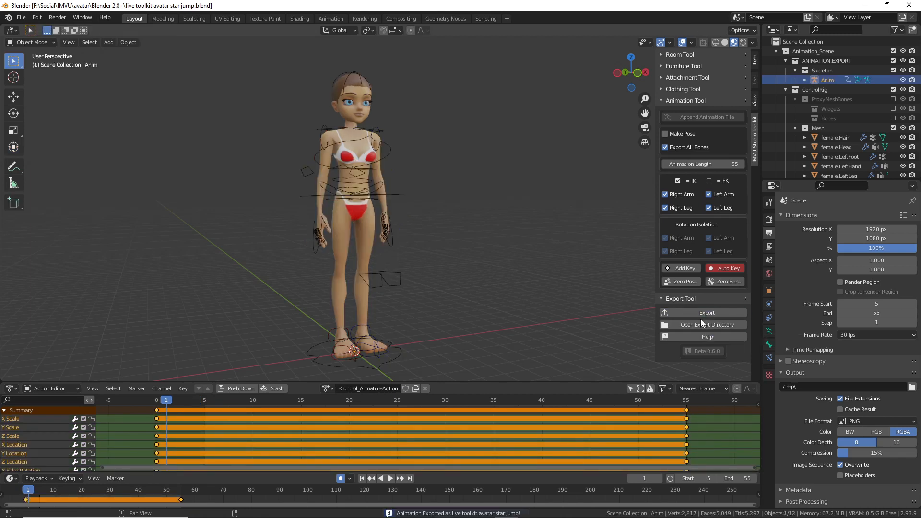
Step: Reopen live toolkit avatar star jump.blend from the recent files list
click(21, 18)
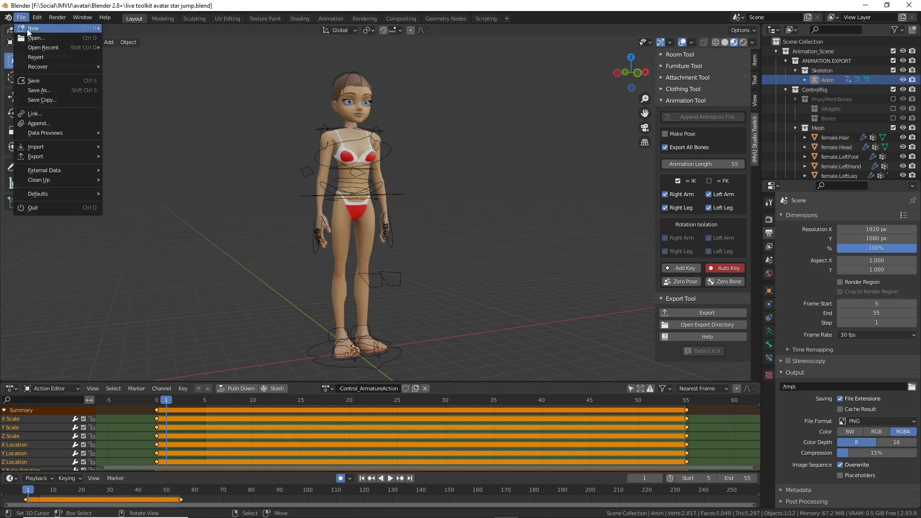
mouse_move(31, 47)
click(151, 49)
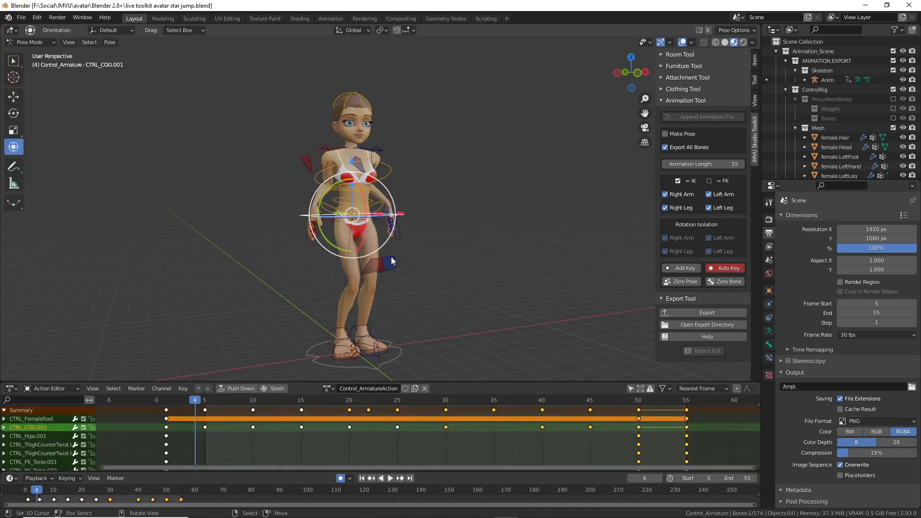
Step: Rename the action to 'star jump' and save the file
text(star jump)
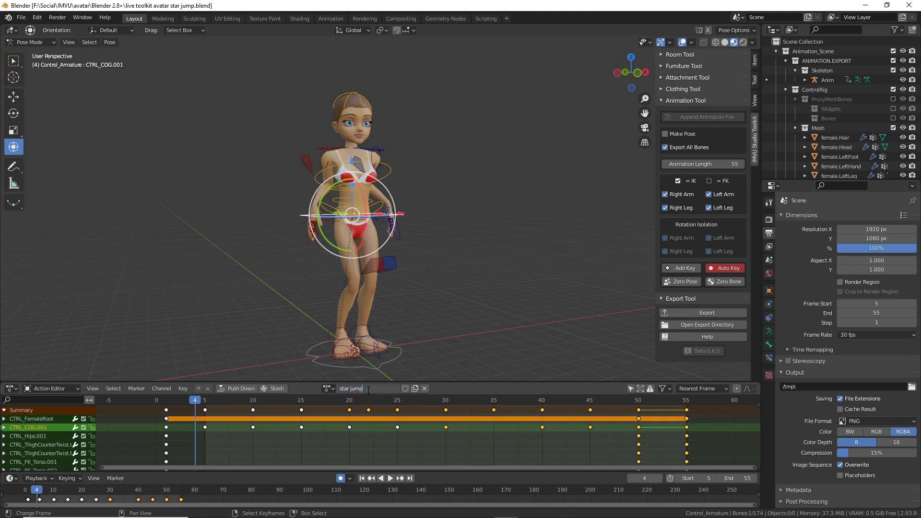
key(Return)
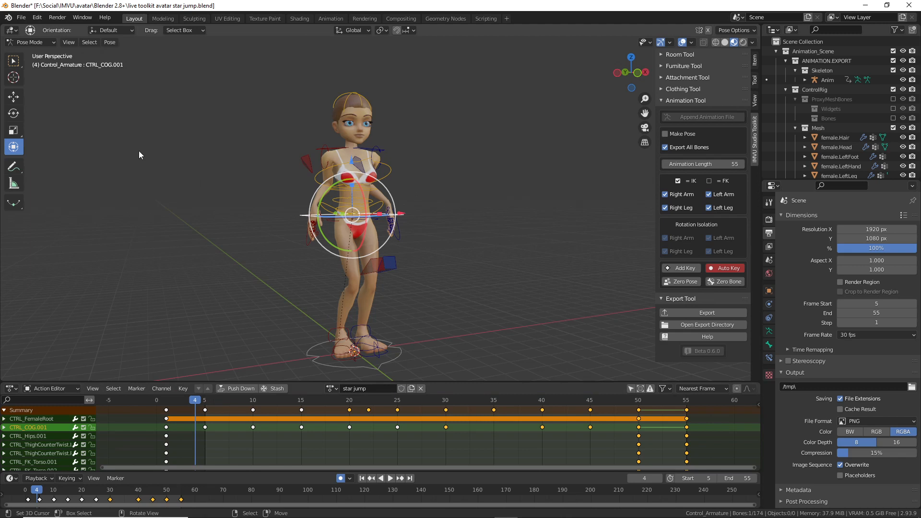
click(22, 17)
click(33, 79)
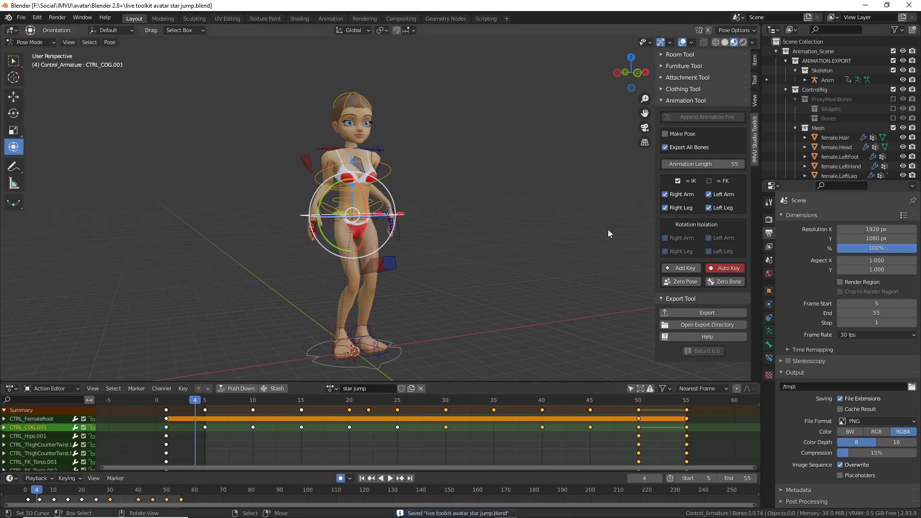
Step: Select the root control at the avatar's feet and re-export the star jump animation
click(394, 353)
click(707, 313)
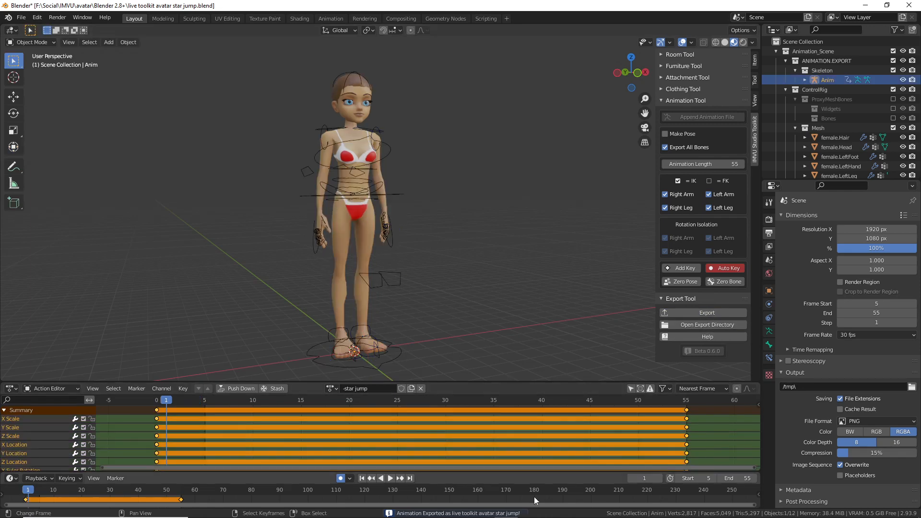
click(577, 509)
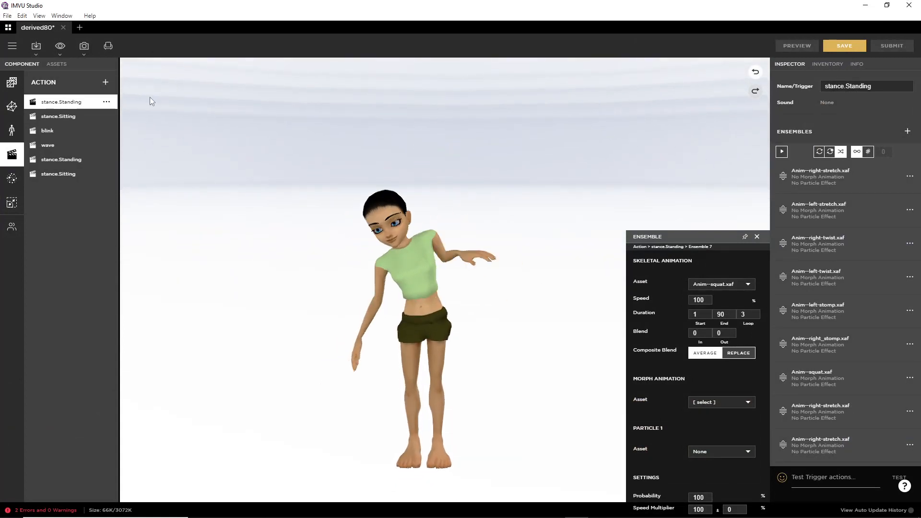
Step: Choose Import FBX and open live toolkit avatar star jump.fbx for import
click(36, 46)
click(38, 84)
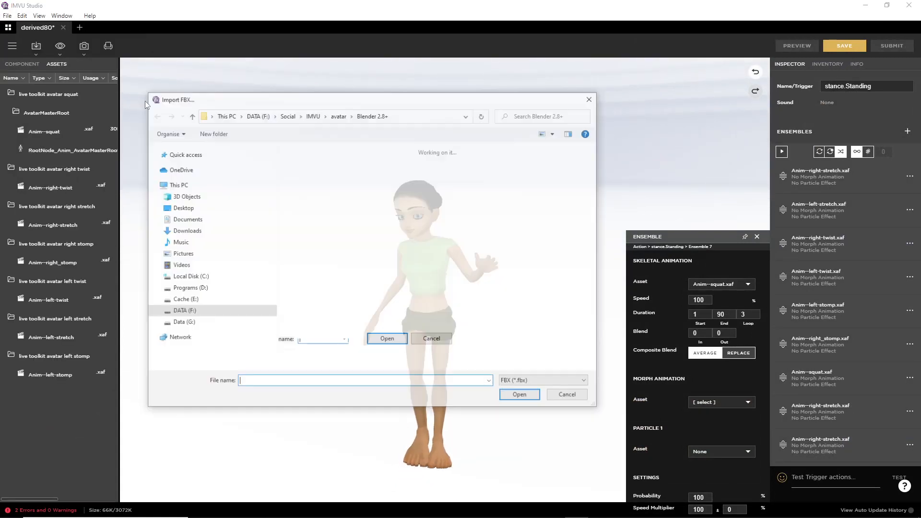
scroll(536, 250, down, 5)
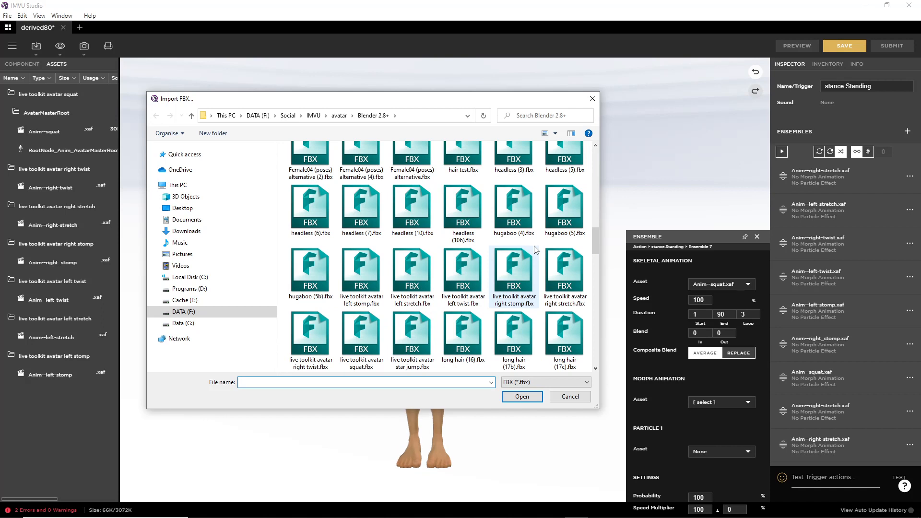
scroll(536, 249, down, 2)
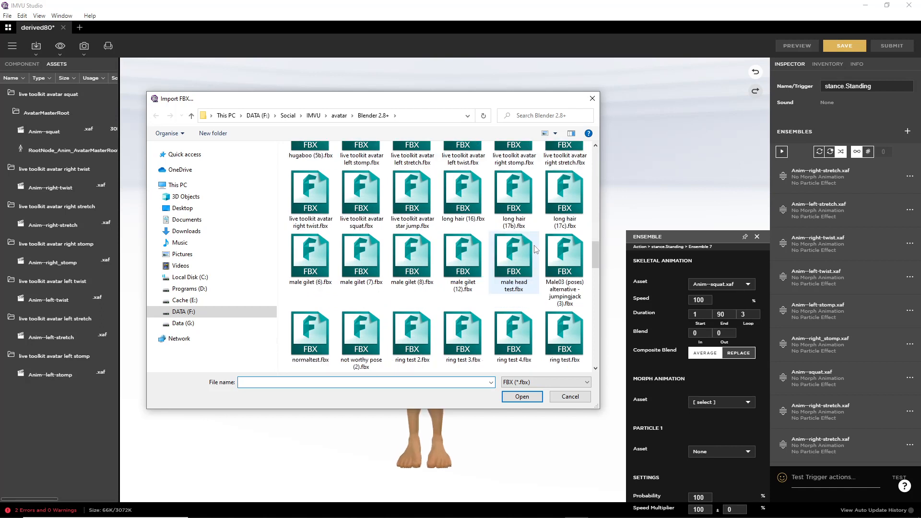
click(407, 192)
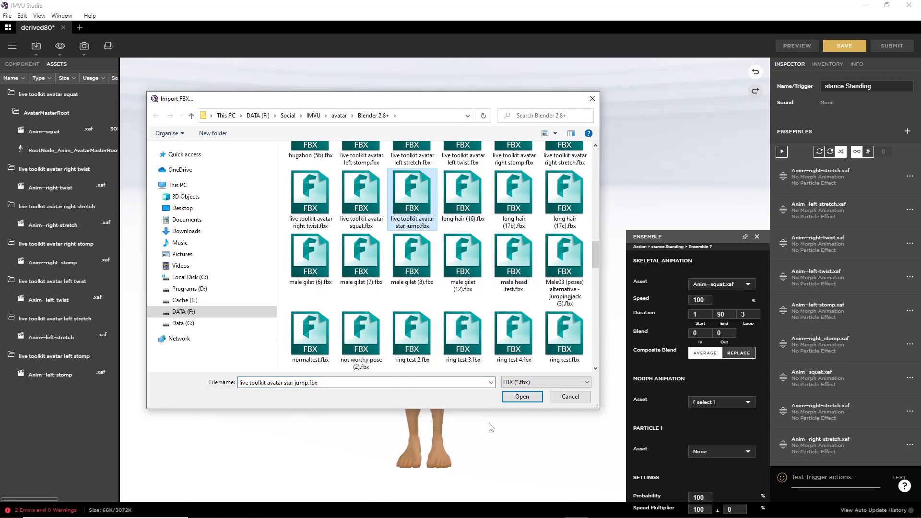
click(523, 397)
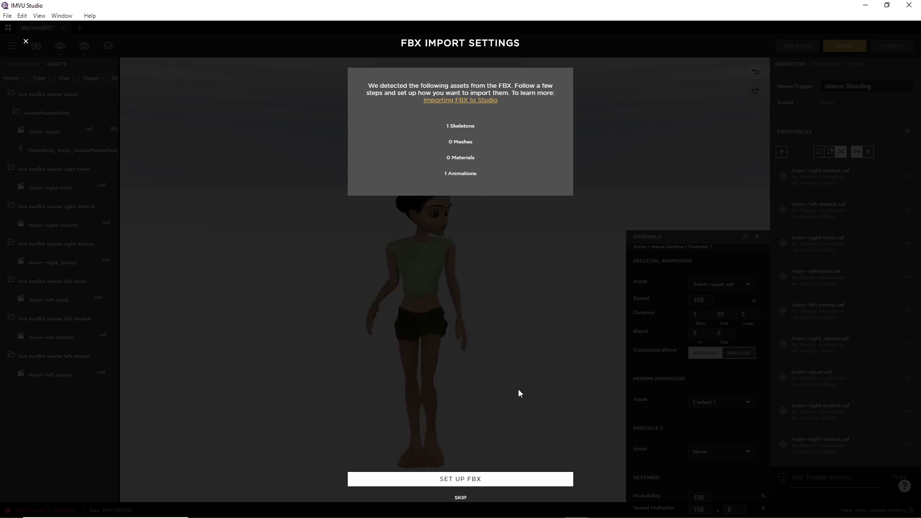
Step: Step through FBX setup, Skeleton & Mesh, Material and Review, then import Anim-star_jump with its skeleton
click(460, 480)
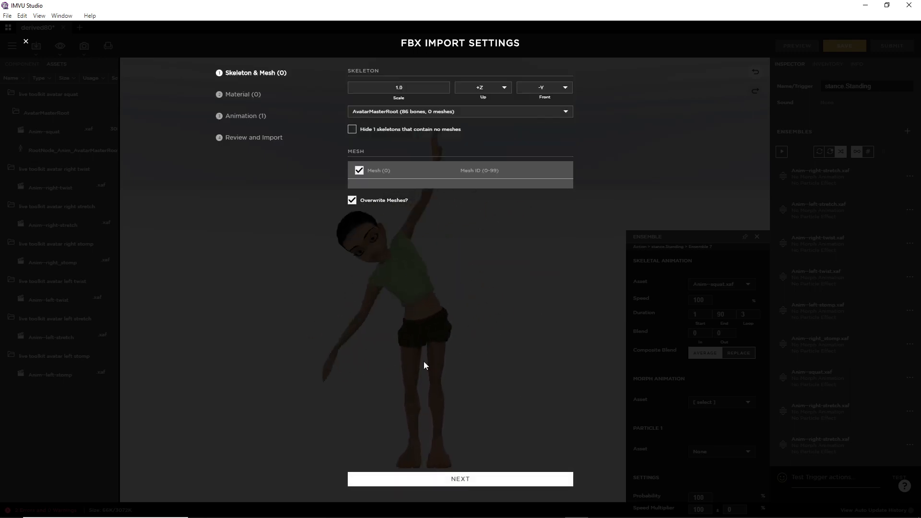
click(462, 480)
click(461, 480)
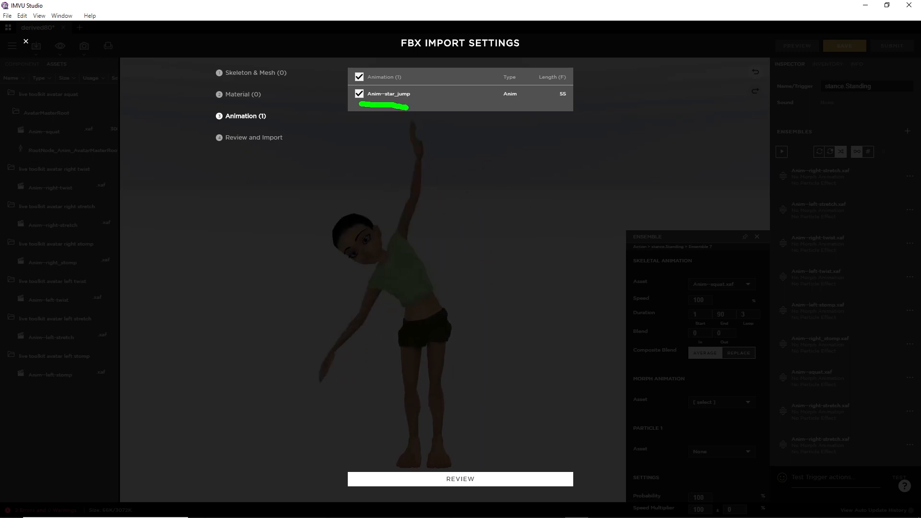
drag(559, 92, 582, 84)
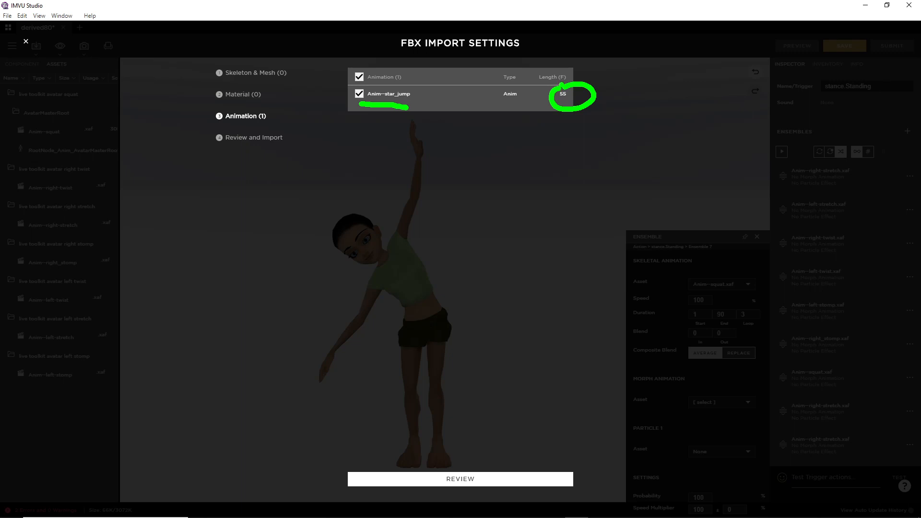
click(456, 480)
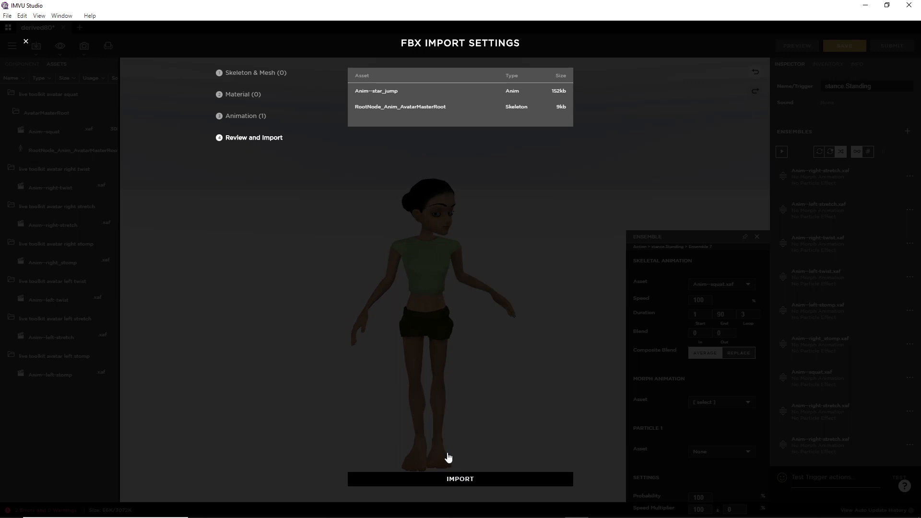
click(456, 478)
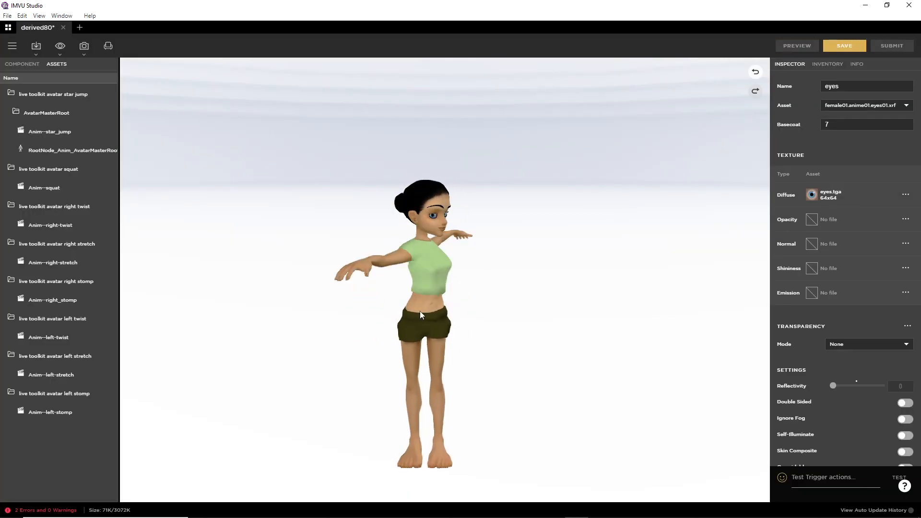
Step: Set the skeleton asset back to Female04_Anime01, preview the avatar, and show the actions
drag(316, 244, 419, 317)
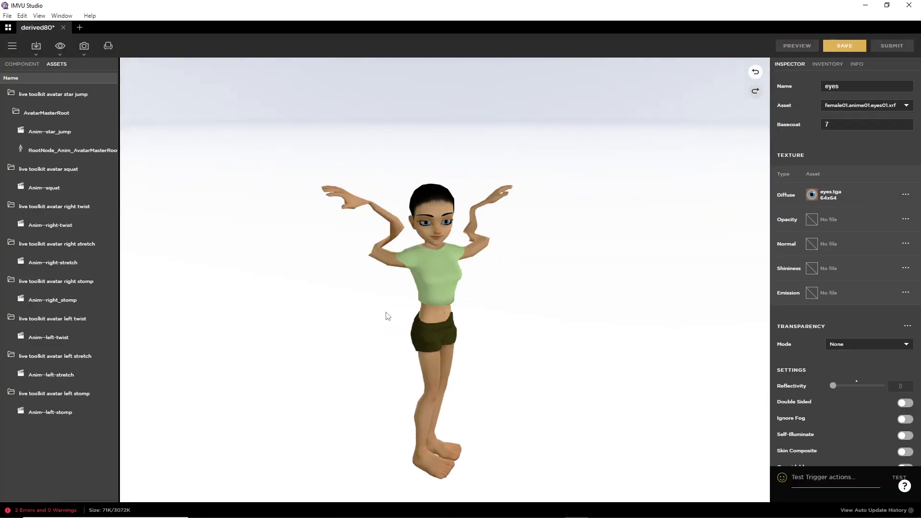
click(19, 66)
click(12, 131)
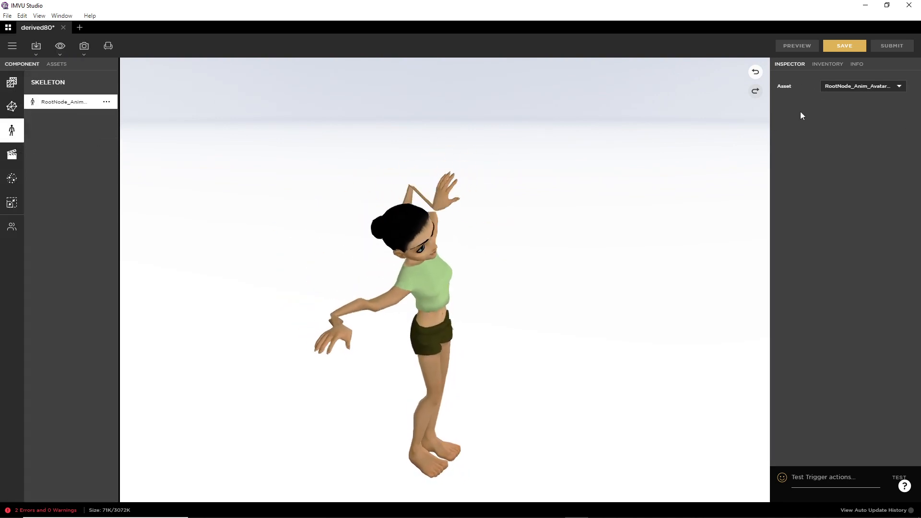
click(850, 86)
click(852, 77)
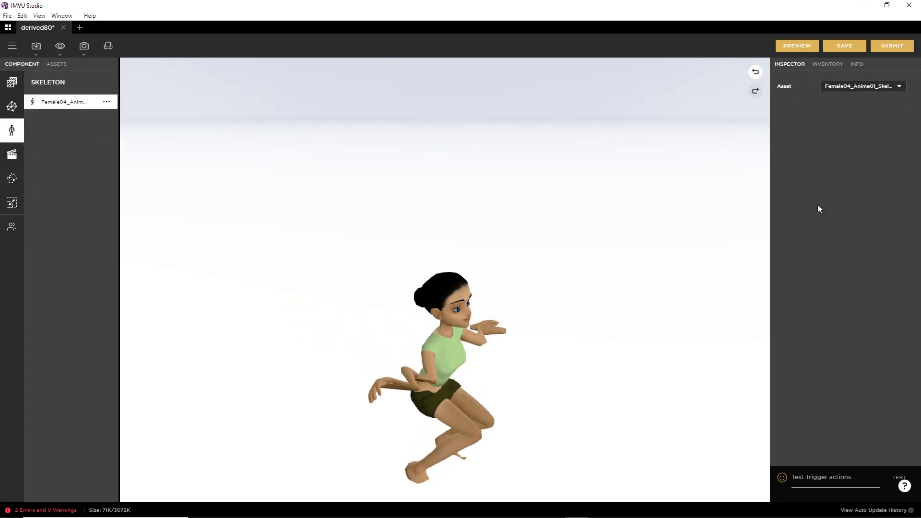
click(799, 44)
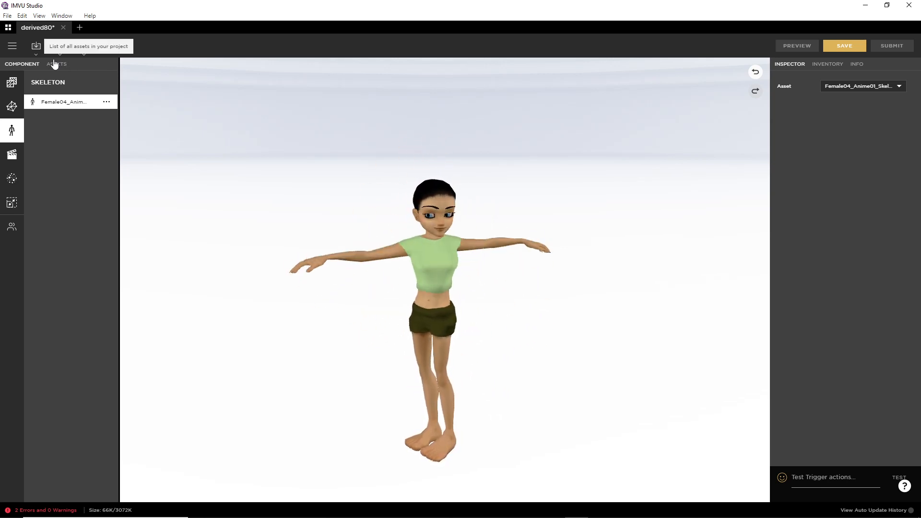
click(12, 154)
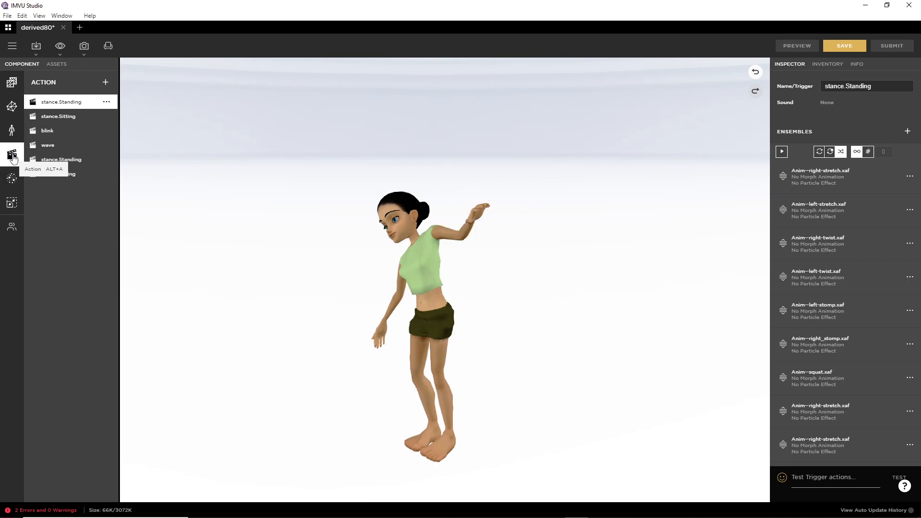
Step: Set Ensemble 8's skeletal animation asset to Anim--star_jump.xaf and preview the avatar
scroll(837, 323, down, 2)
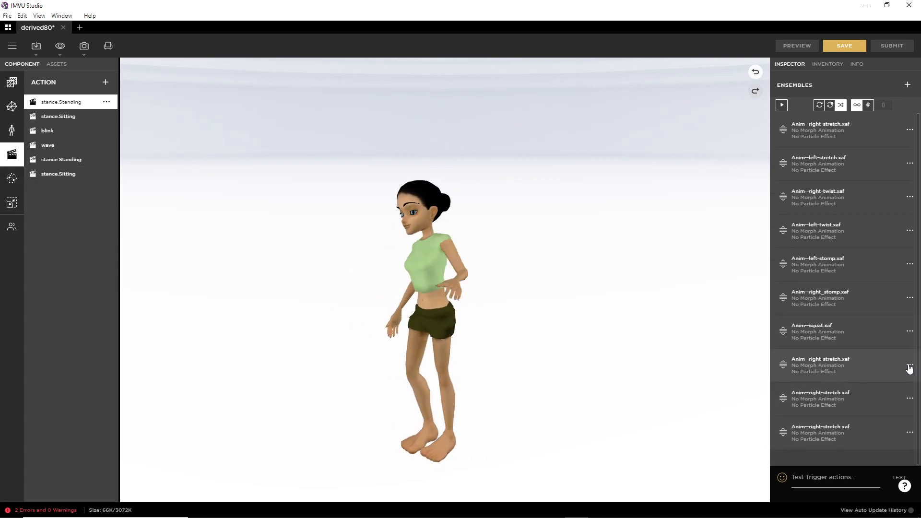
click(910, 366)
click(864, 373)
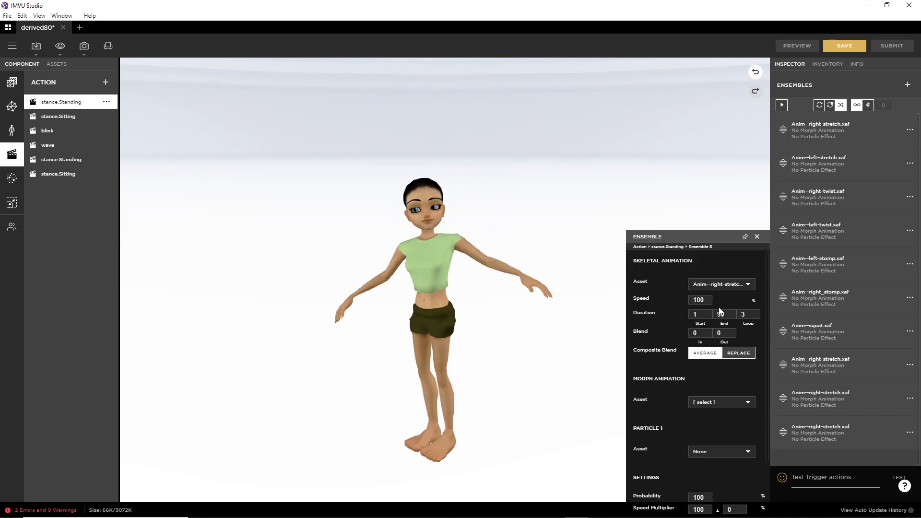
click(708, 285)
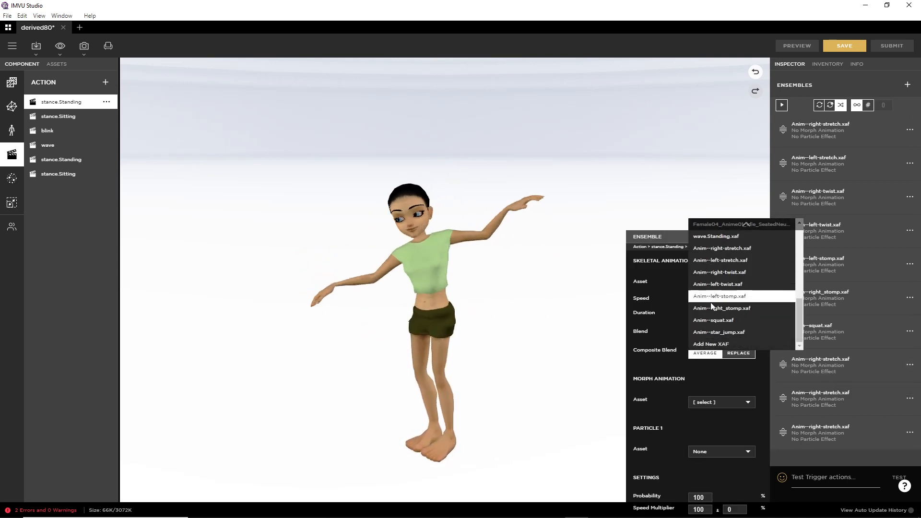
click(716, 332)
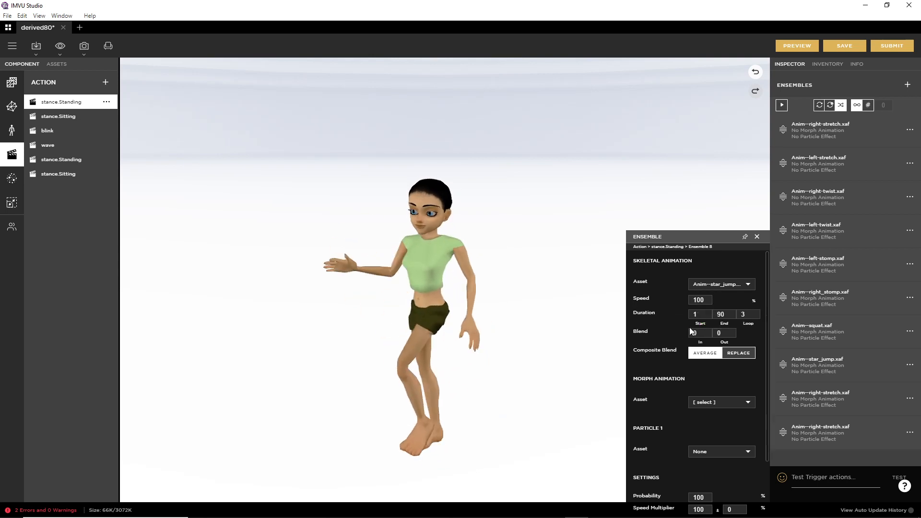
click(798, 46)
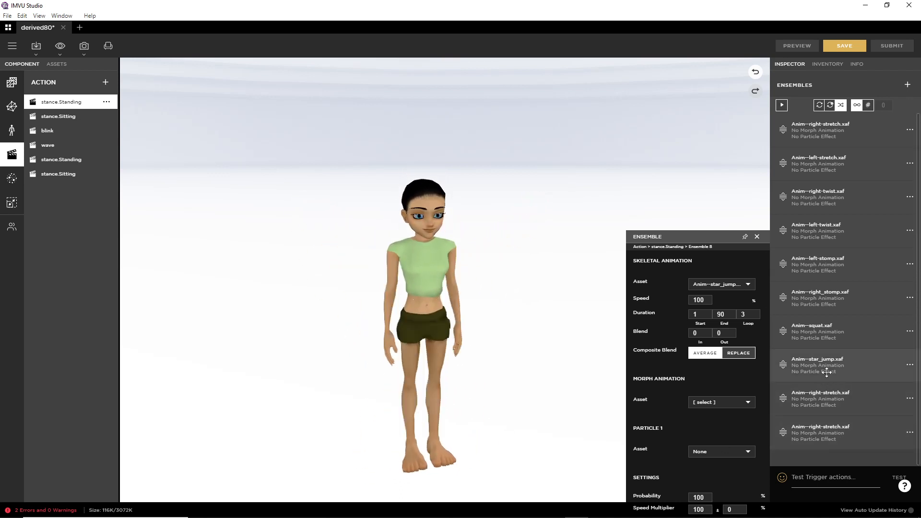
Step: Assign Anim--left-twist.xaf as the ninth ensemble's skeletal animation
click(911, 399)
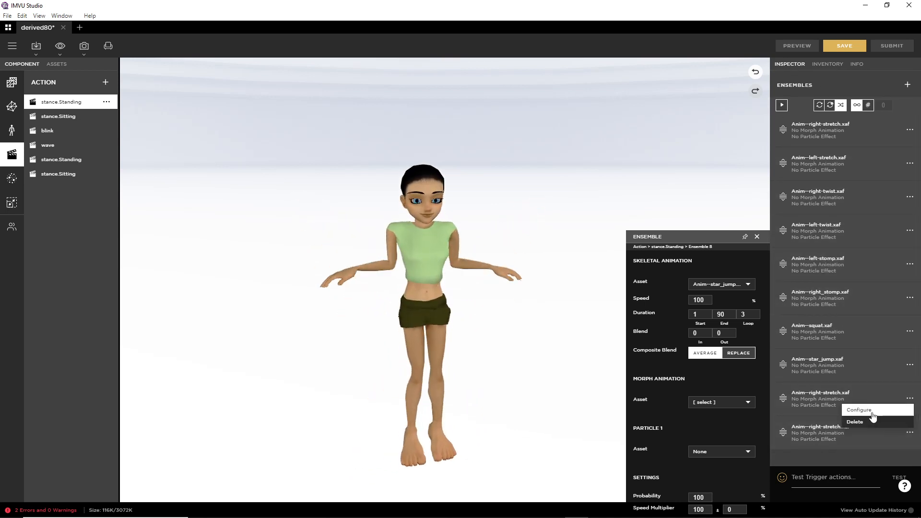
click(858, 410)
click(711, 285)
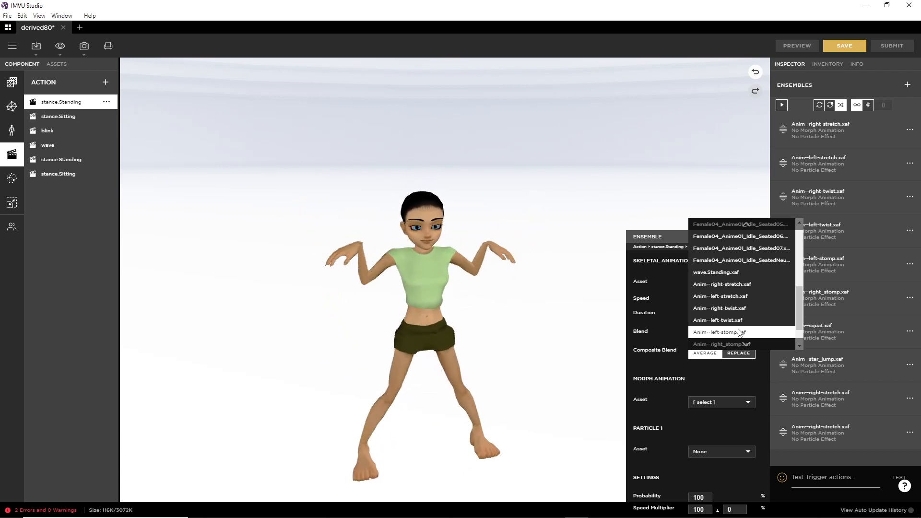
scroll(739, 332, down, 3)
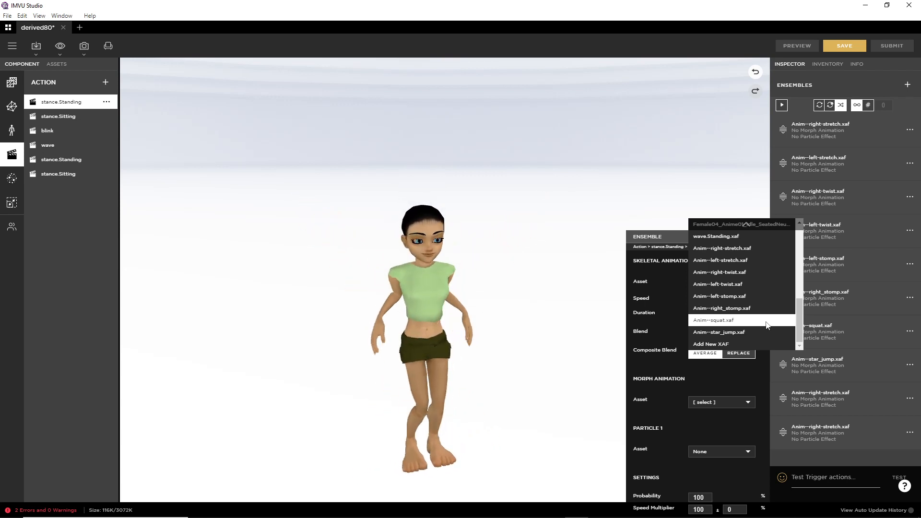
click(731, 284)
Step: Assign Anim--right-twist.xaf to the tenth ensemble and preview the action
click(911, 432)
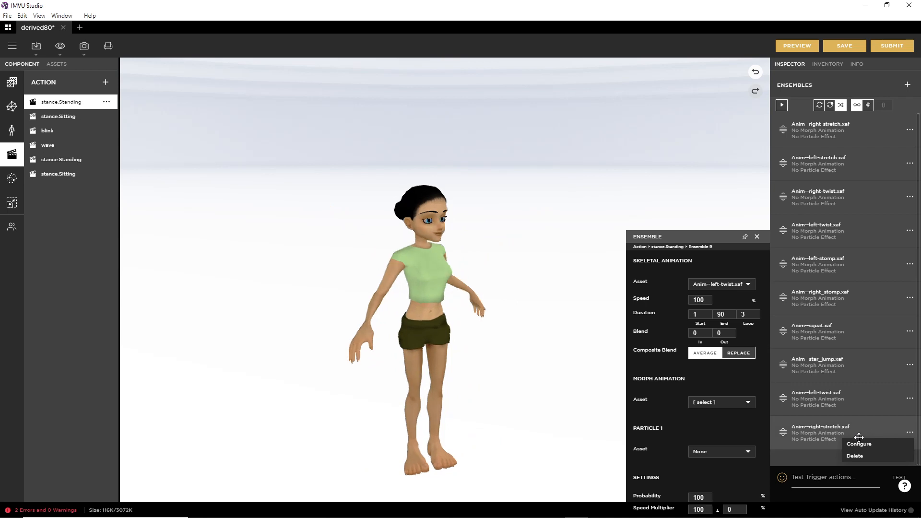
click(859, 444)
click(722, 284)
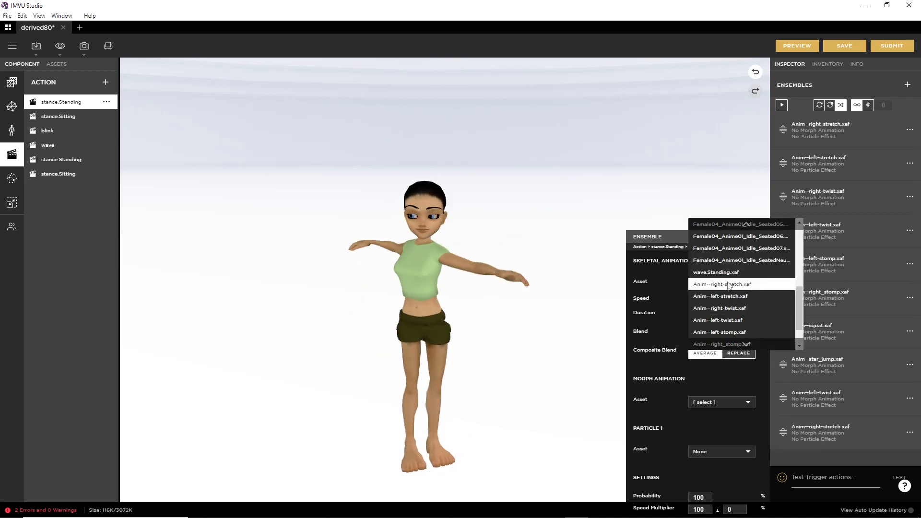
scroll(734, 293, down, 3)
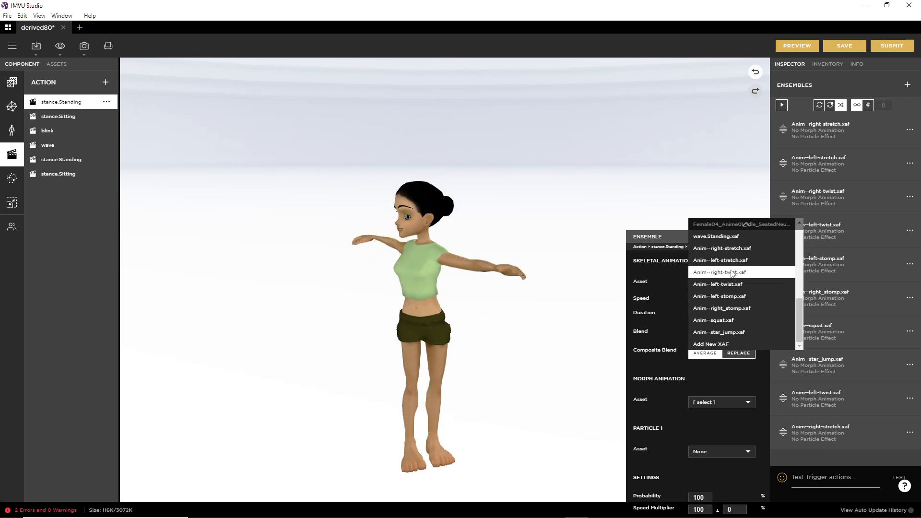
click(732, 273)
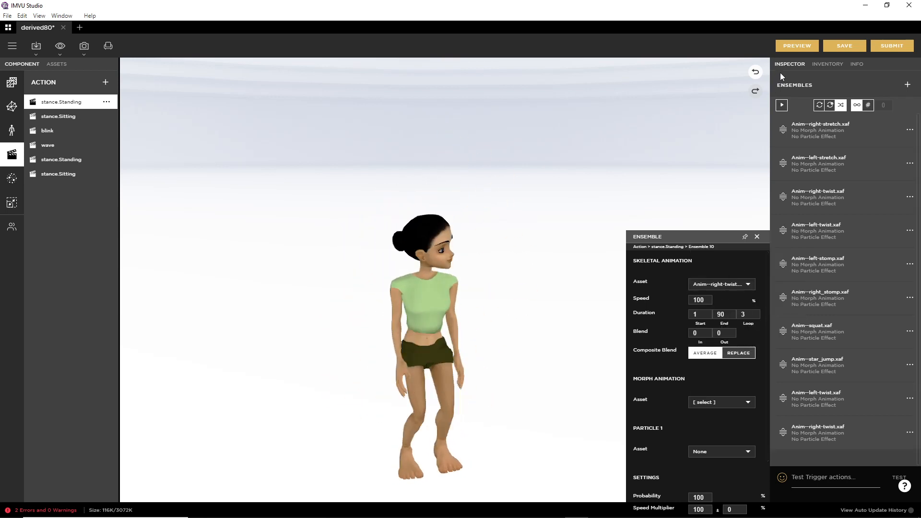
click(793, 43)
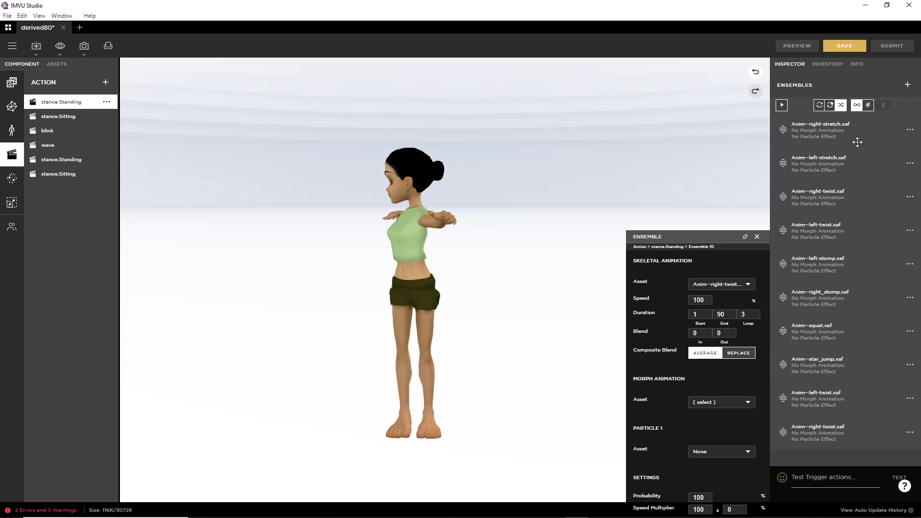
scroll(912, 247, up, 1)
scroll(828, 186, up, 3)
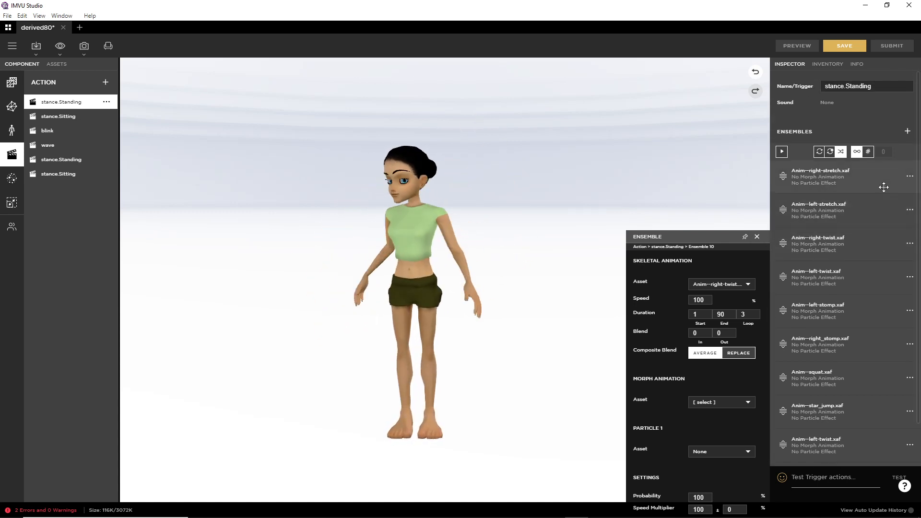
Step: Check the first ensemble's settings, keeping right-stretch as its animation
click(883, 187)
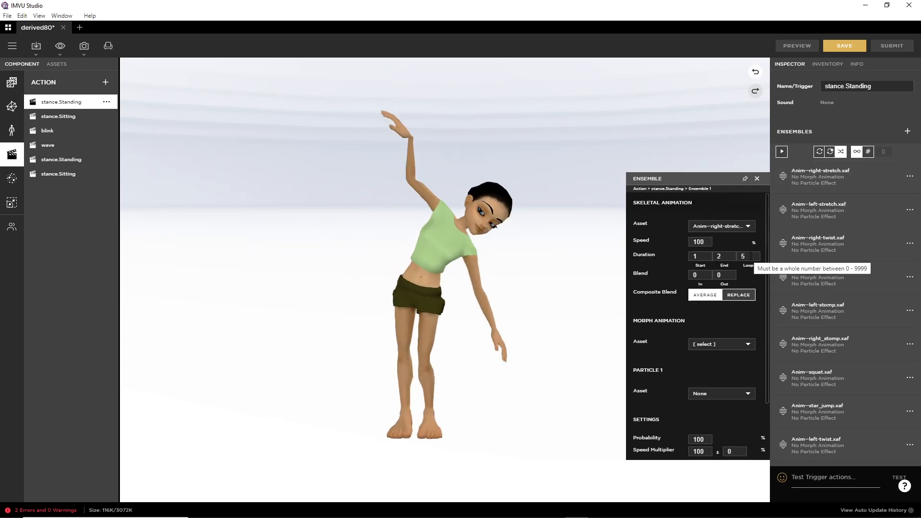
click(736, 226)
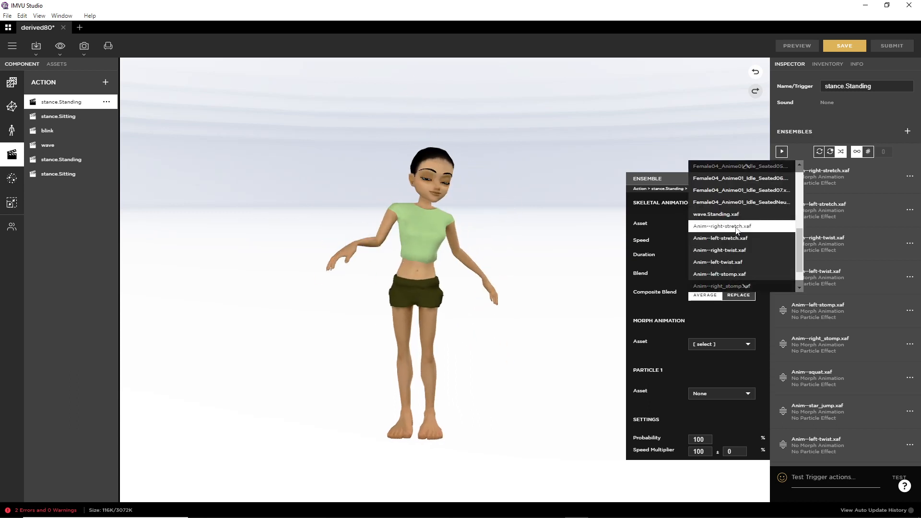
click(737, 227)
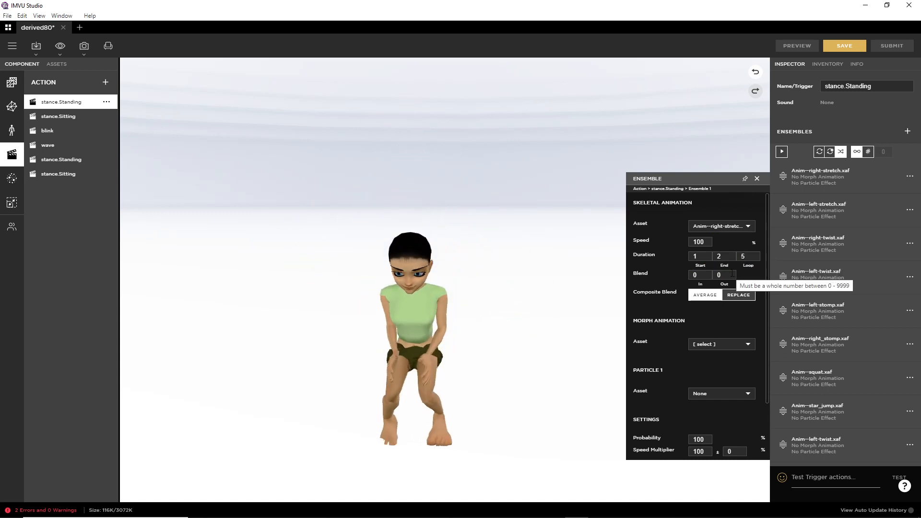
Step: Set the left-stretch ensemble to end at frame 2 with 5 loops, preview, then open right-twist's settings
click(910, 210)
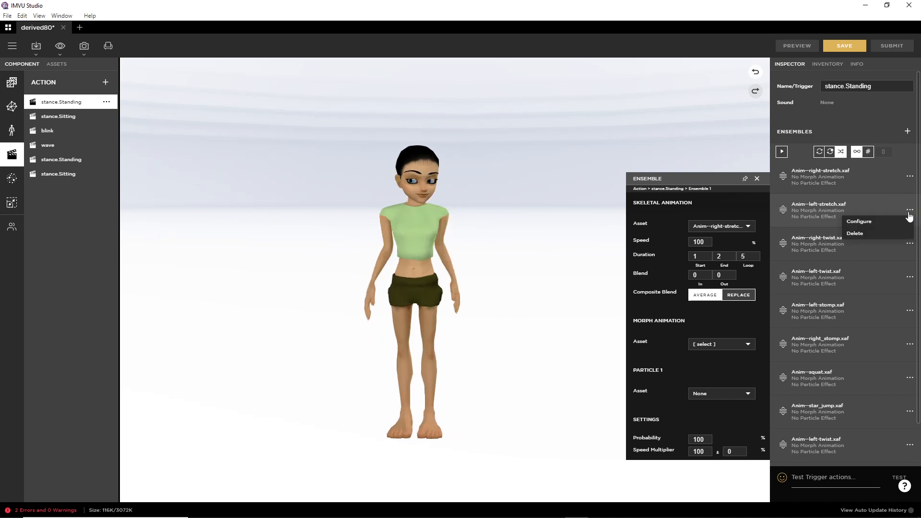
click(859, 222)
text(2)
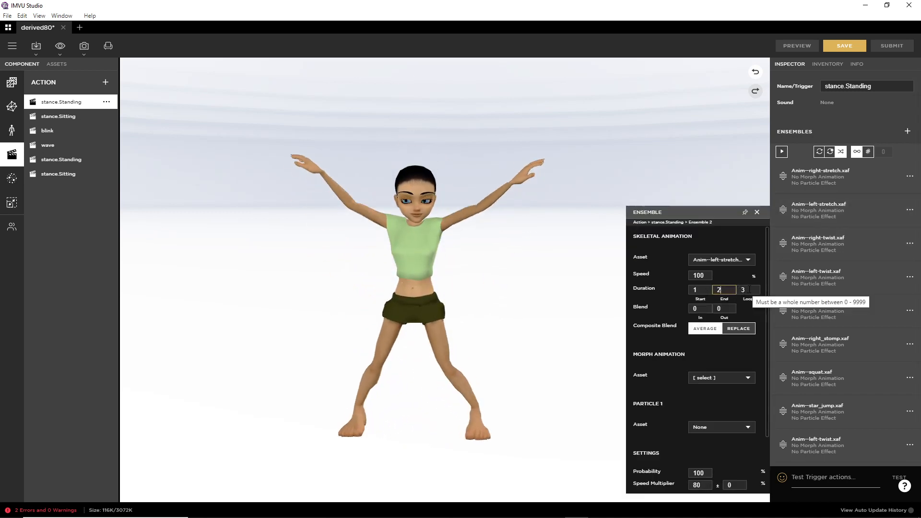
key(Tab)
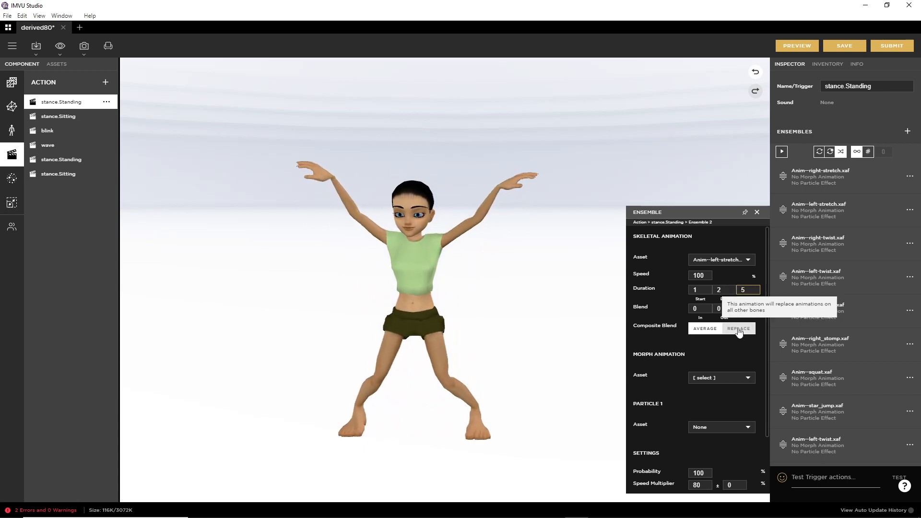
text(5)
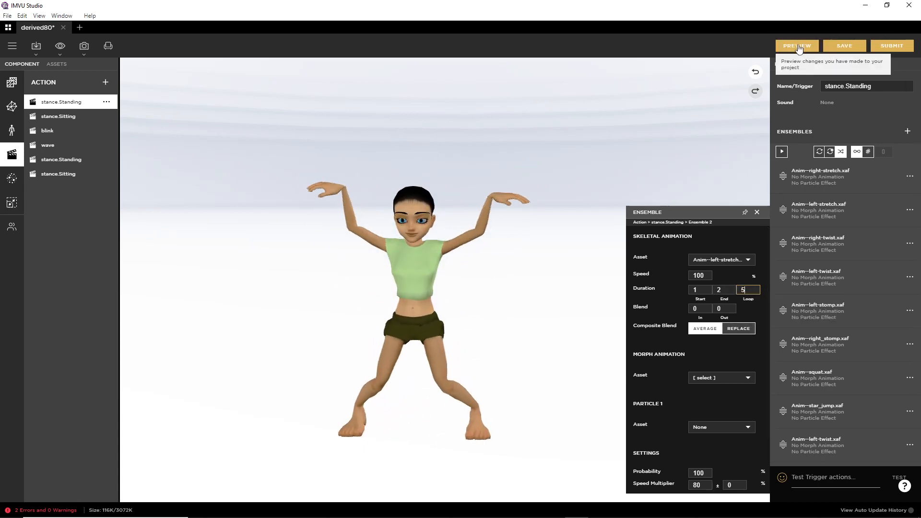
click(798, 47)
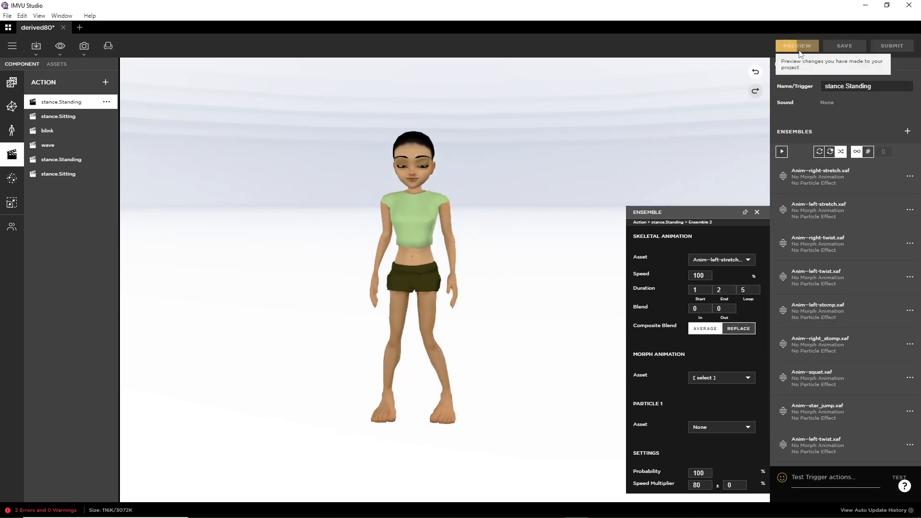
click(910, 245)
click(880, 256)
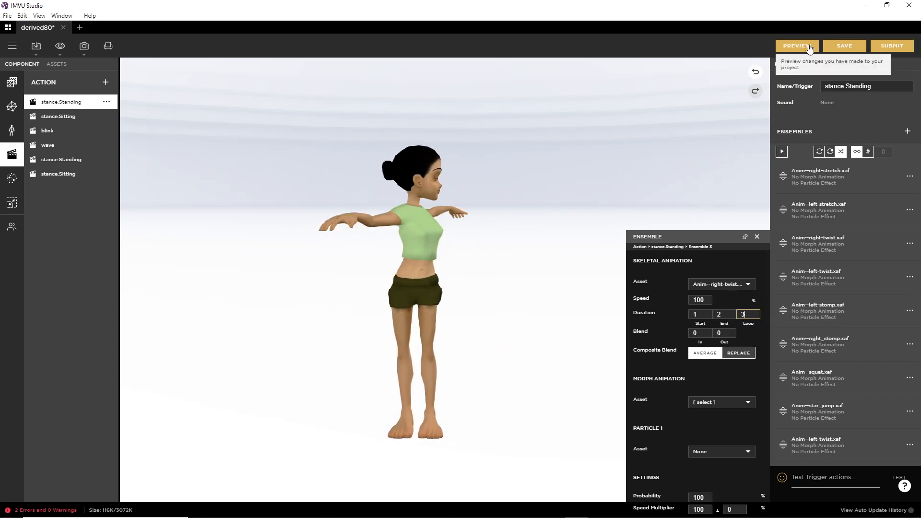
Step: Set the left-twist ensemble to end at frame 2 with Replace blending, previewing the action
click(797, 45)
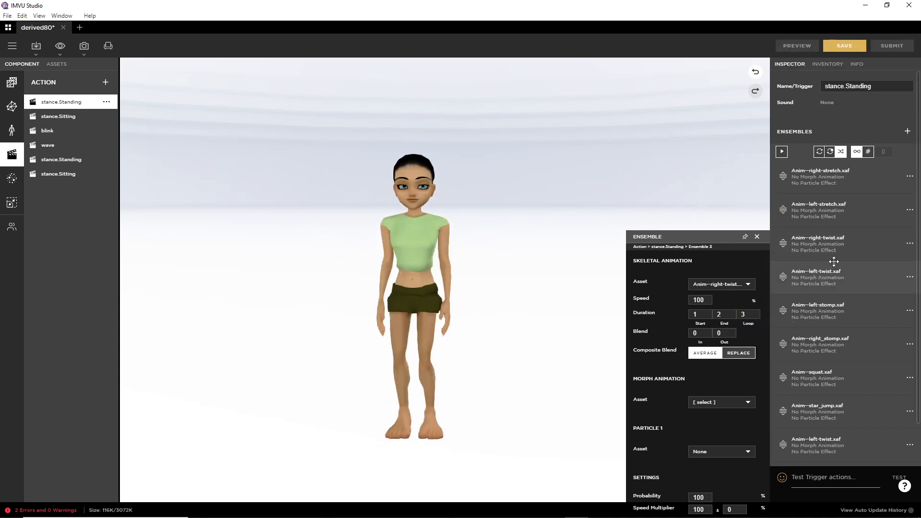
click(911, 277)
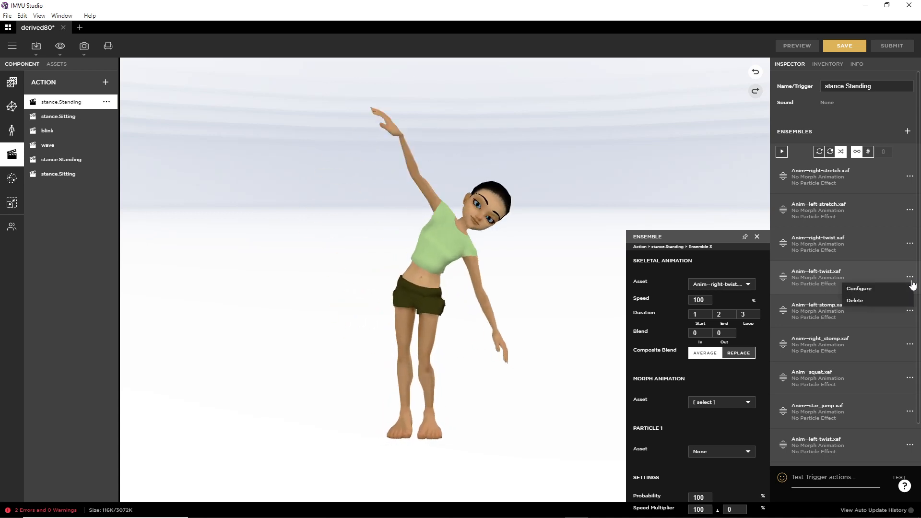
click(859, 288)
click(722, 314)
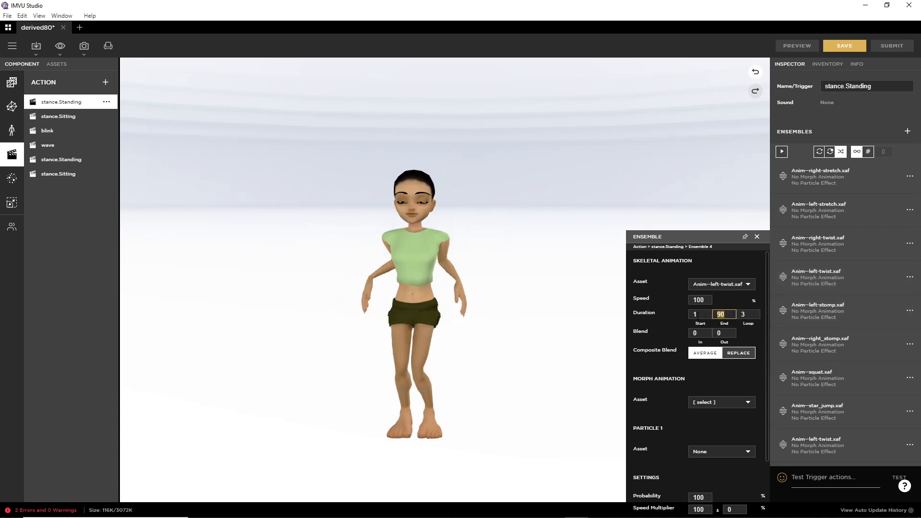
text(2)
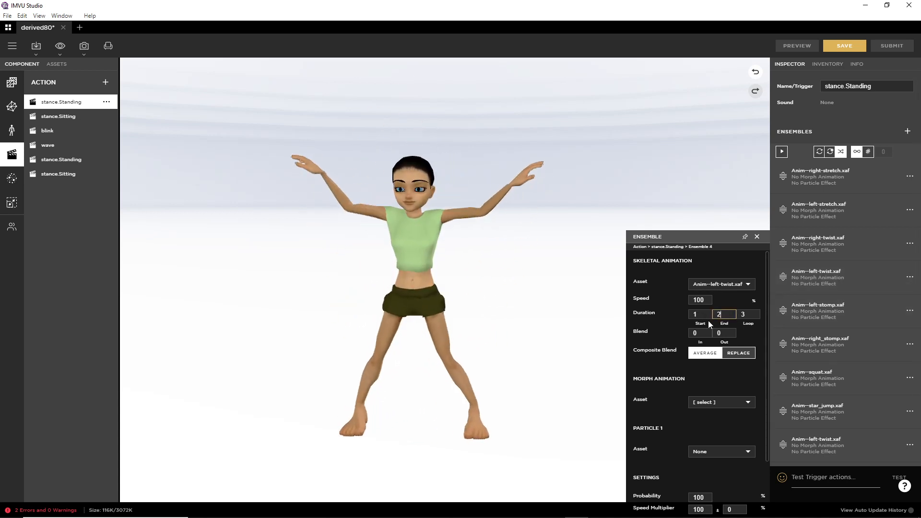
click(743, 353)
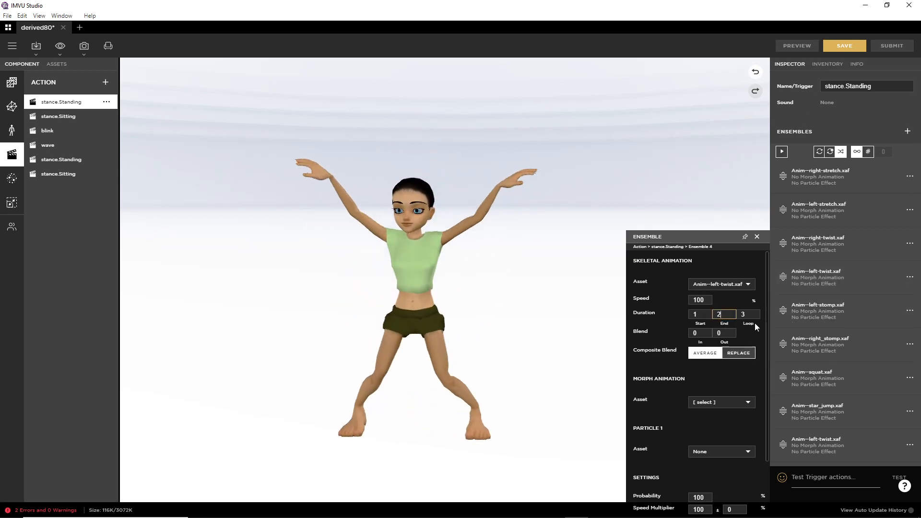
click(797, 46)
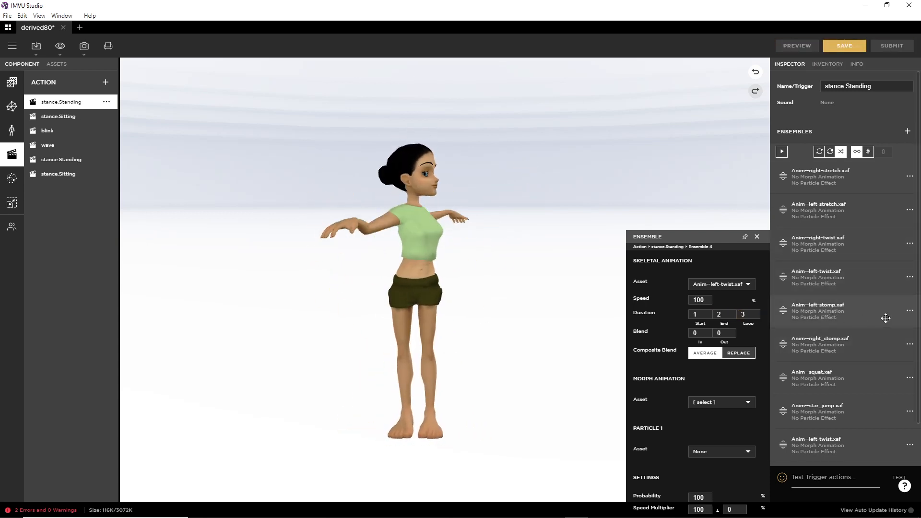
Step: Shorten the left-stomp and right_stomp ensembles to frames 1–2 and preview each
click(910, 311)
click(863, 322)
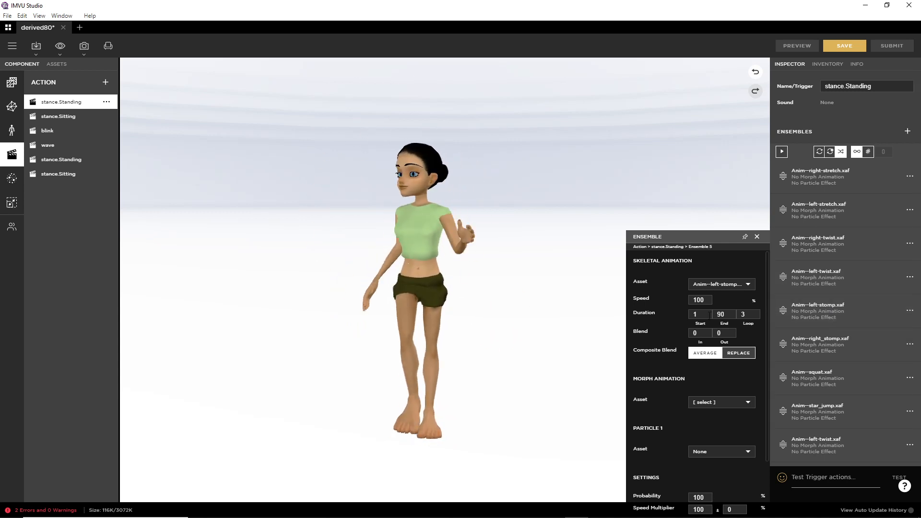
click(732, 313)
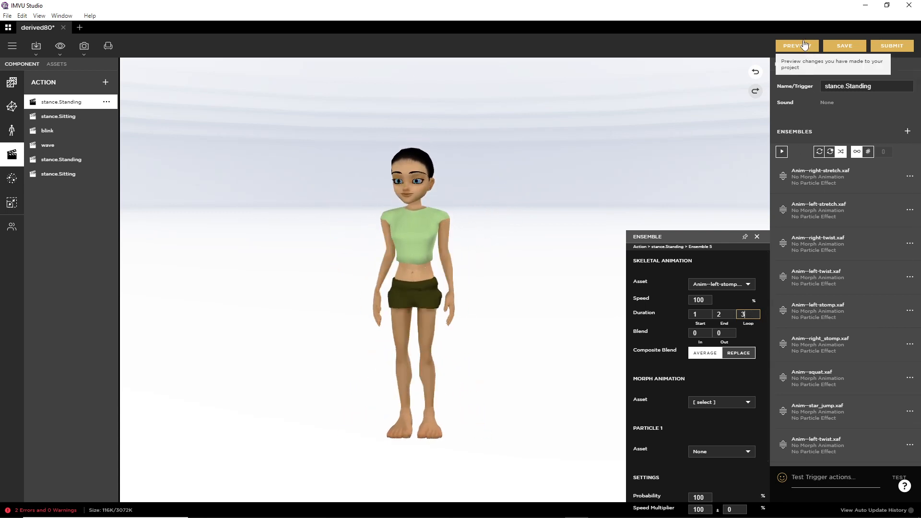
click(805, 44)
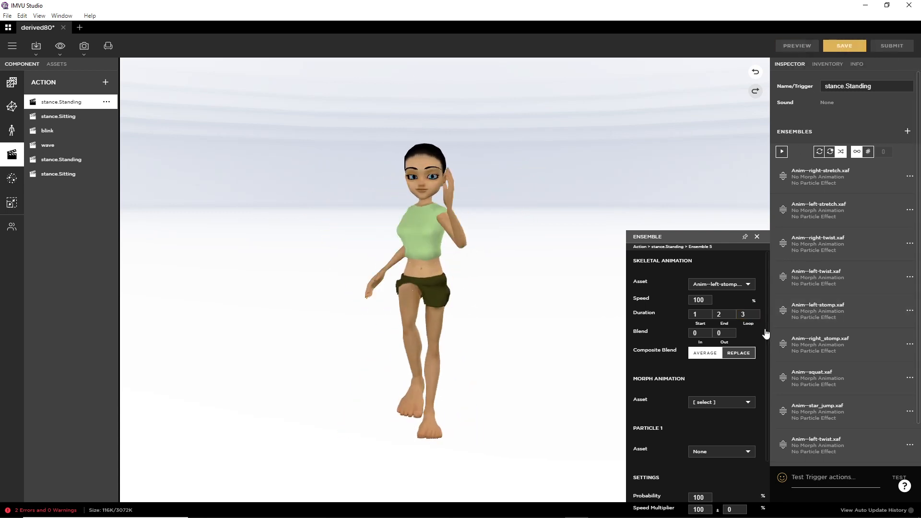
click(880, 354)
click(722, 314)
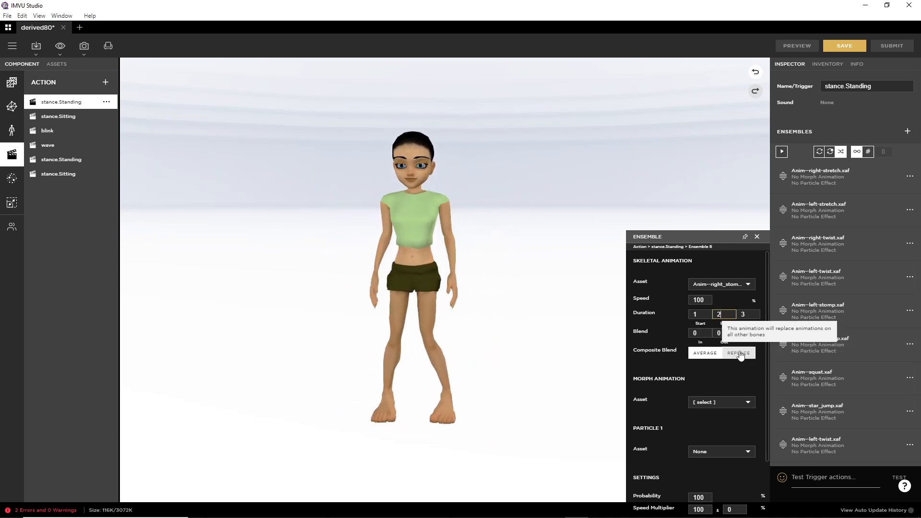
key(Tab)
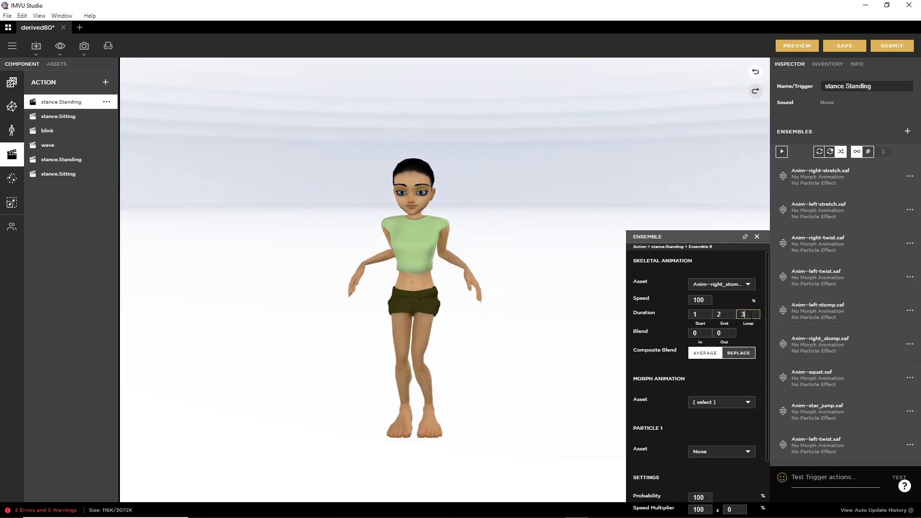
click(800, 45)
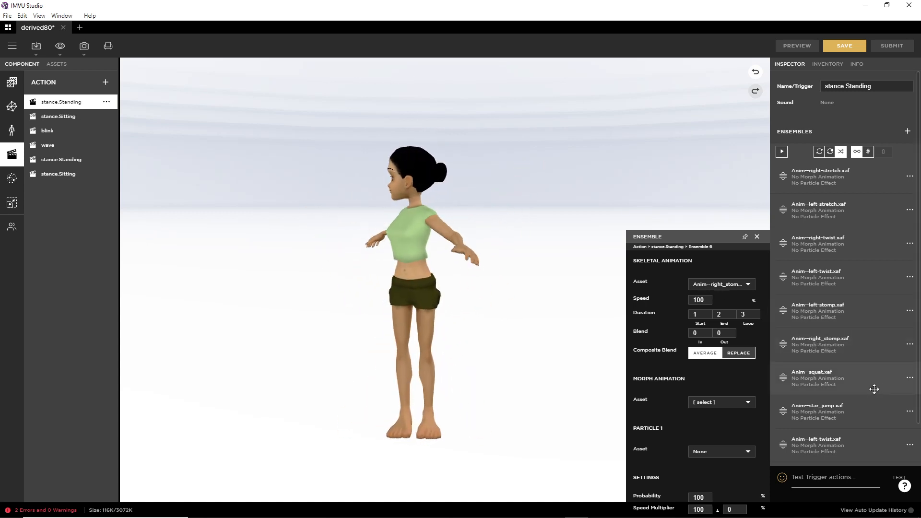
Step: Set the squat ensemble's end frame to 2 and preview it
click(910, 379)
click(870, 390)
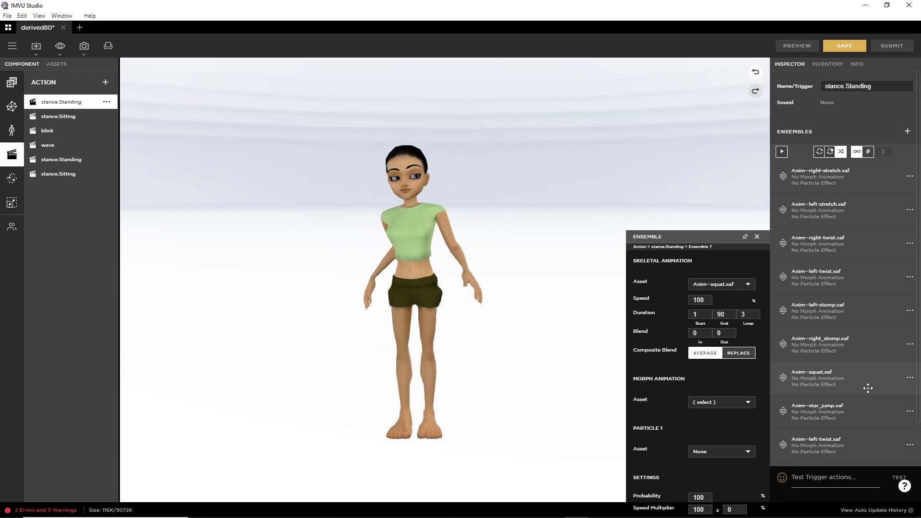
double_click(721, 314)
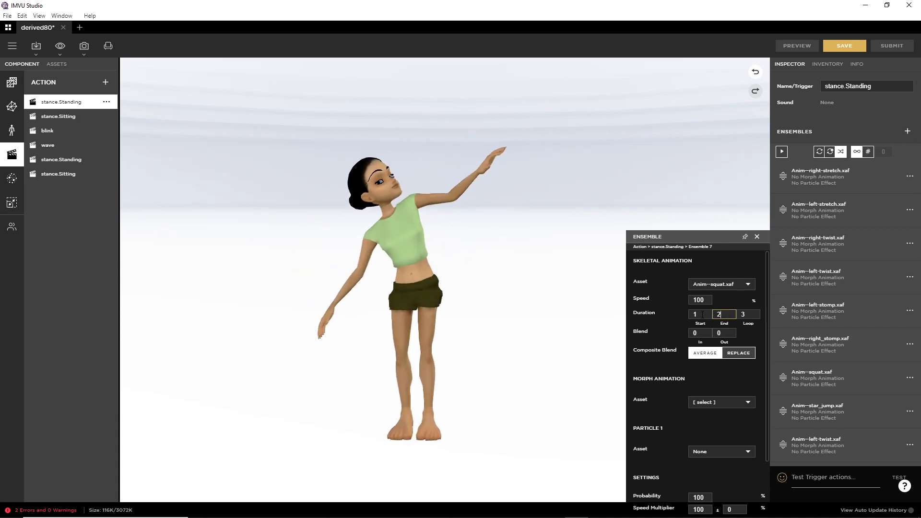
click(749, 315)
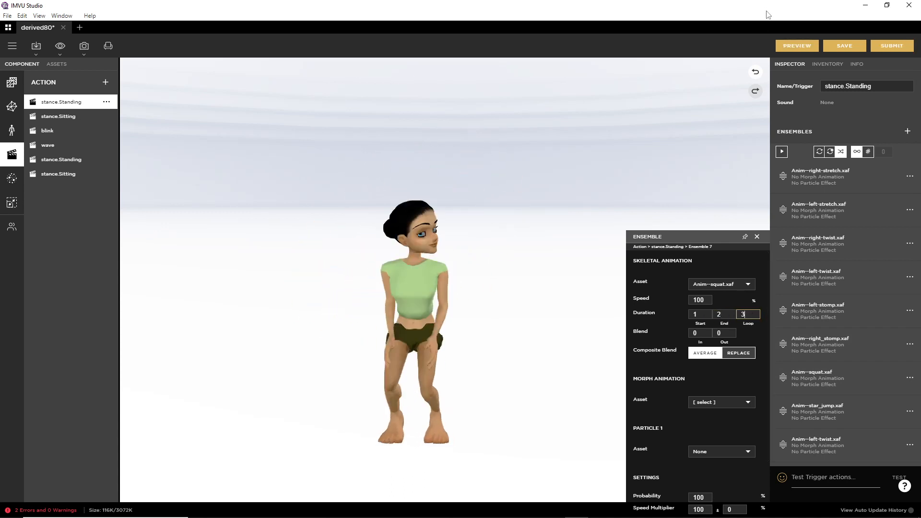
click(797, 46)
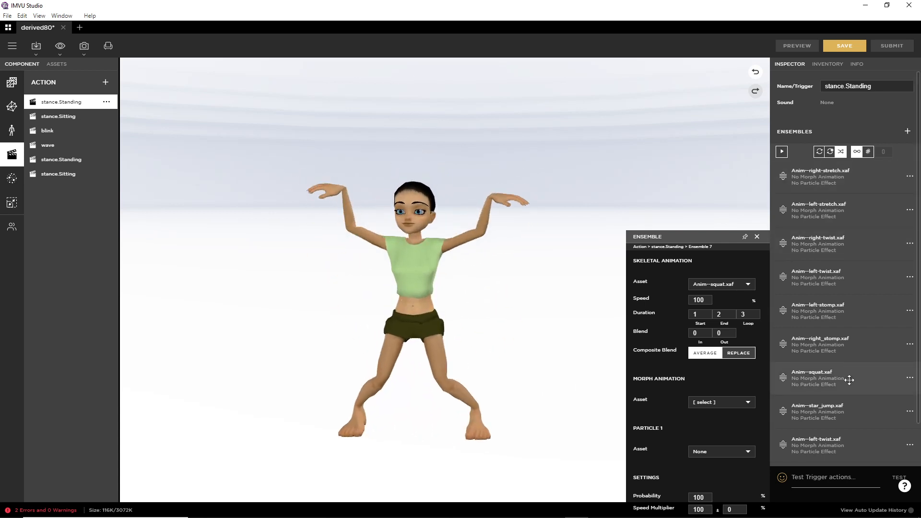
Step: Make the star_jump ensemble run frames 5 to 55 with 1 loop and preview it
click(910, 411)
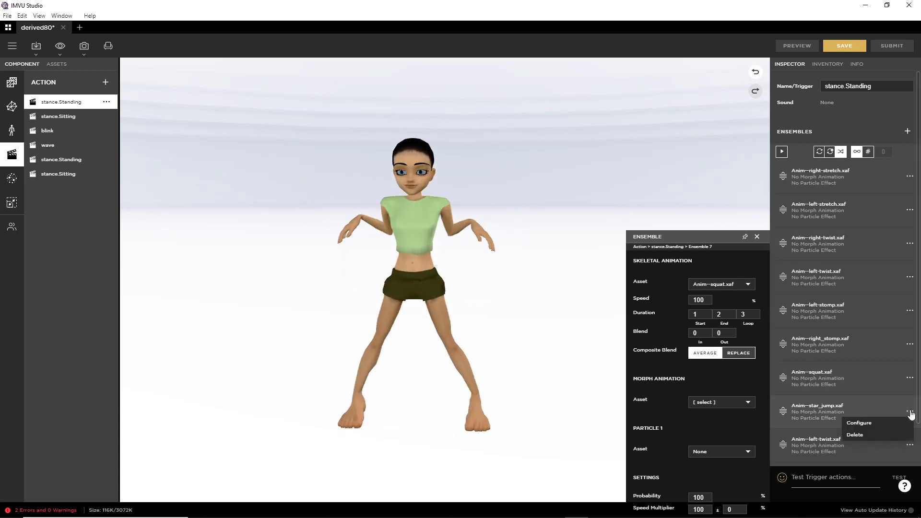
click(871, 424)
click(720, 314)
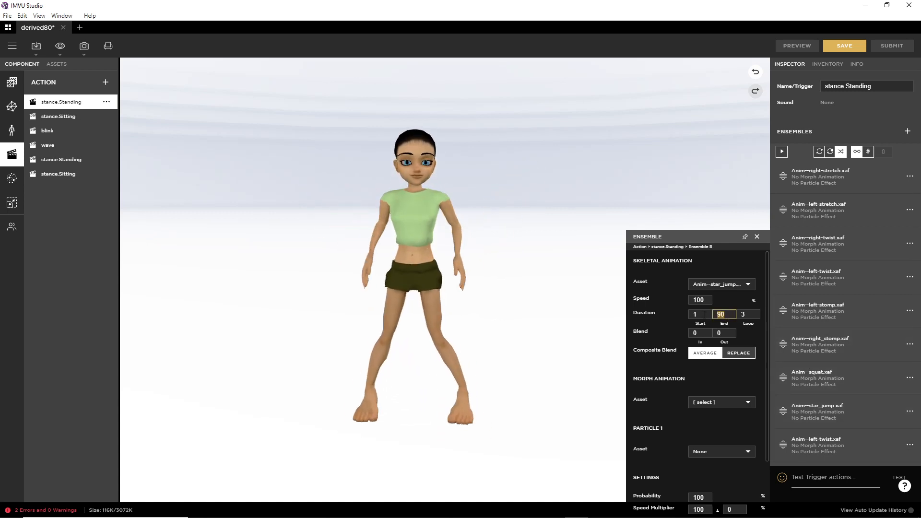
text(55)
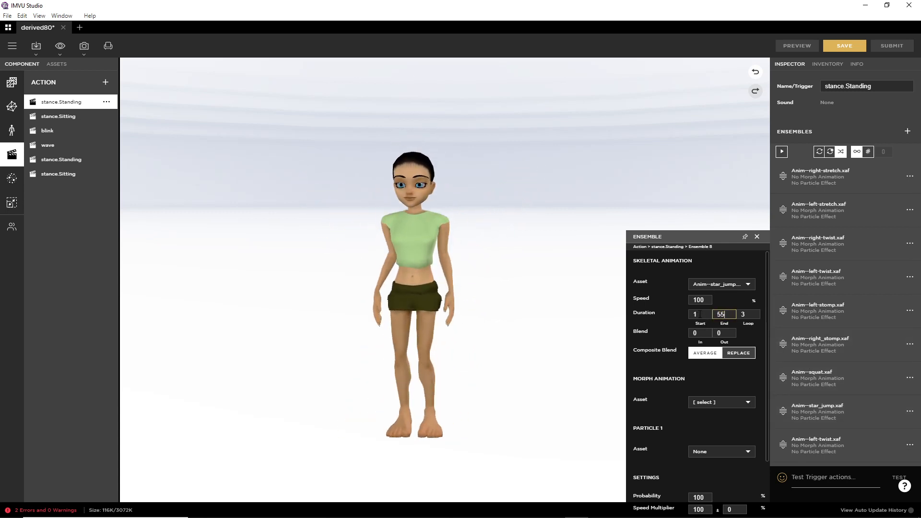
click(707, 318)
text(5)
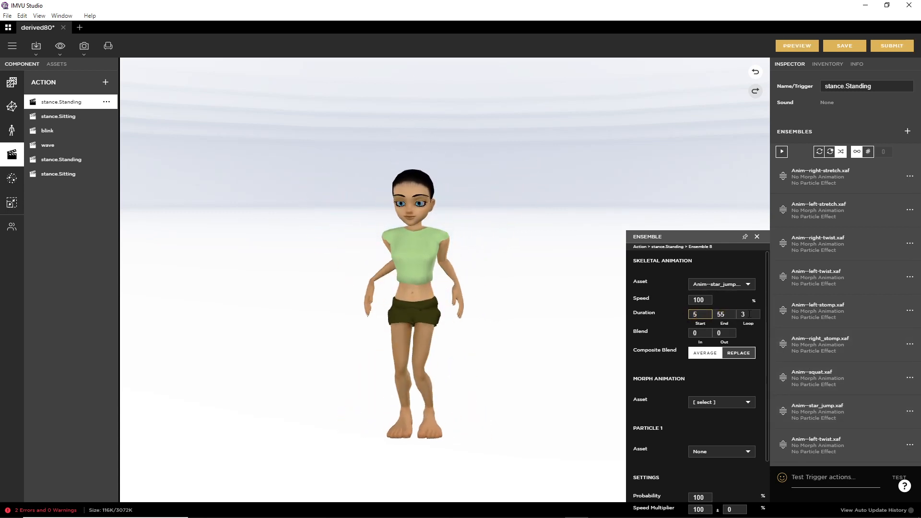
drag(750, 315, 739, 314)
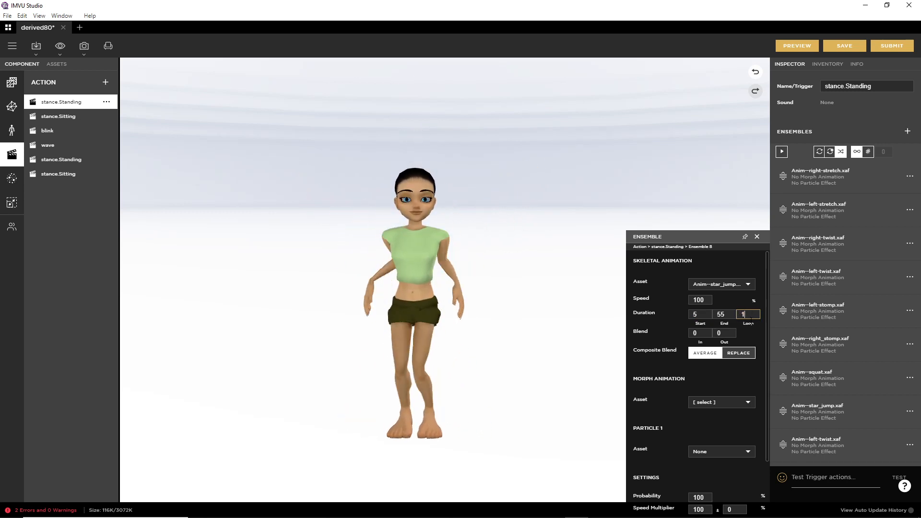
click(729, 315)
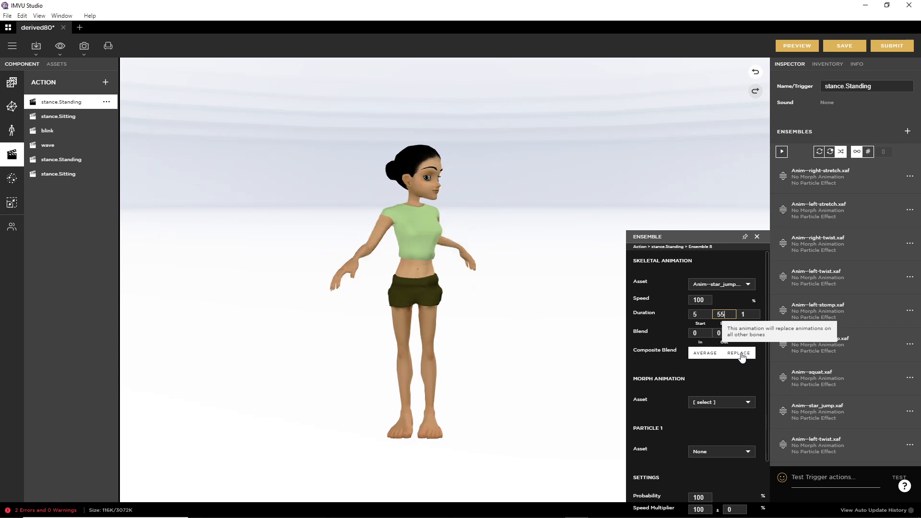
click(801, 46)
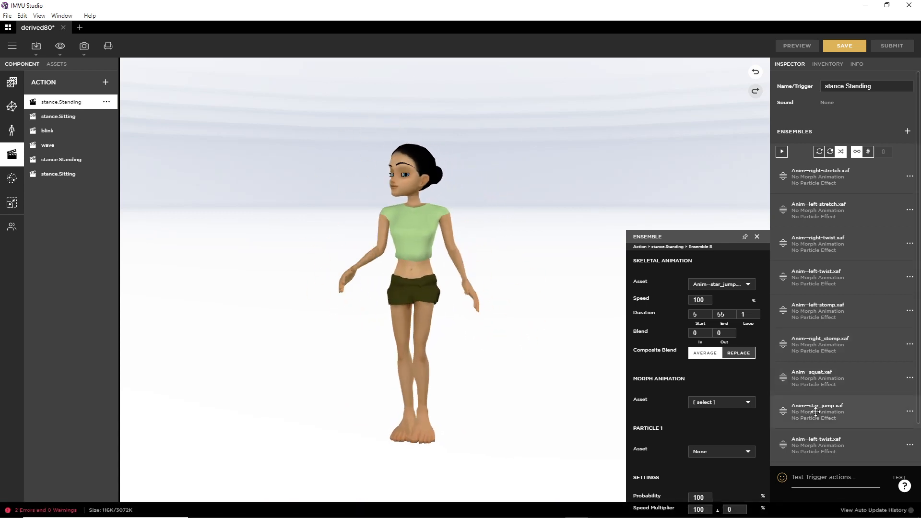
scroll(893, 414, down, 2)
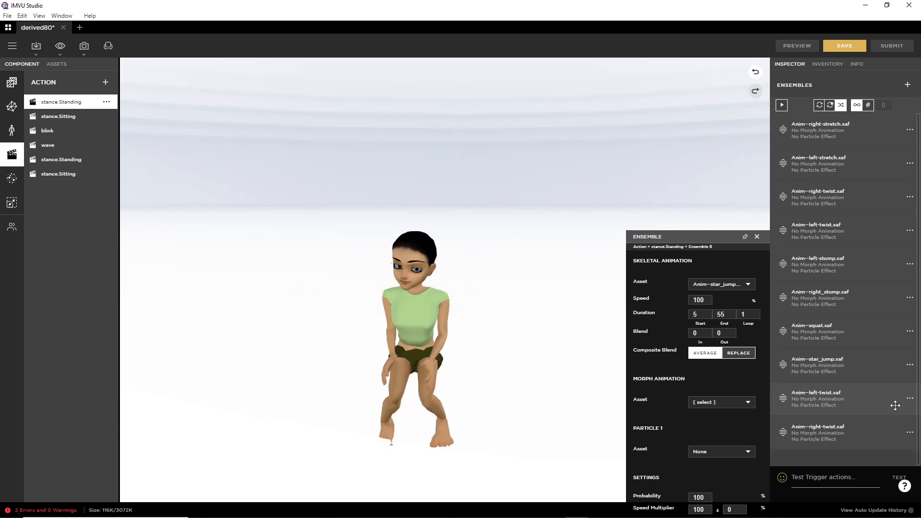
Step: Set the left-twist ensemble's Duration End to 2 and preview it
click(911, 402)
click(853, 412)
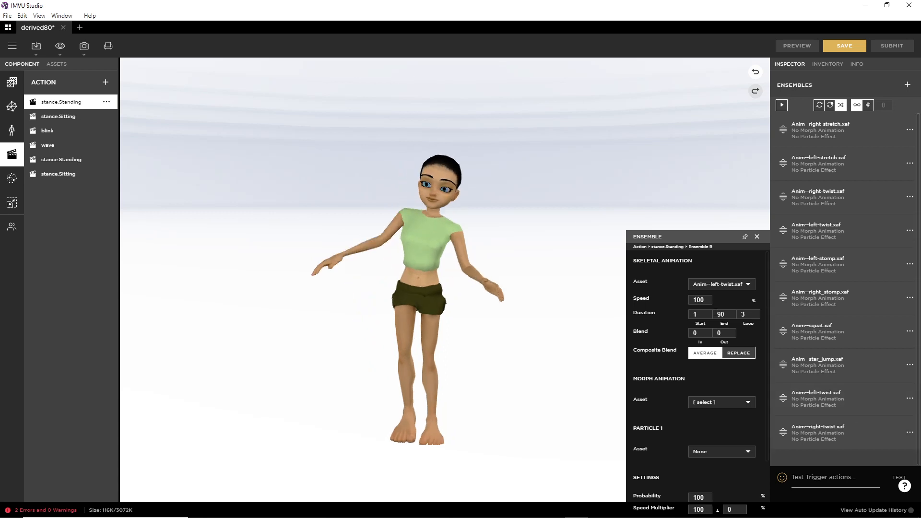
key(BackSpace)
key(BackSpace)
text(2)
click(750, 314)
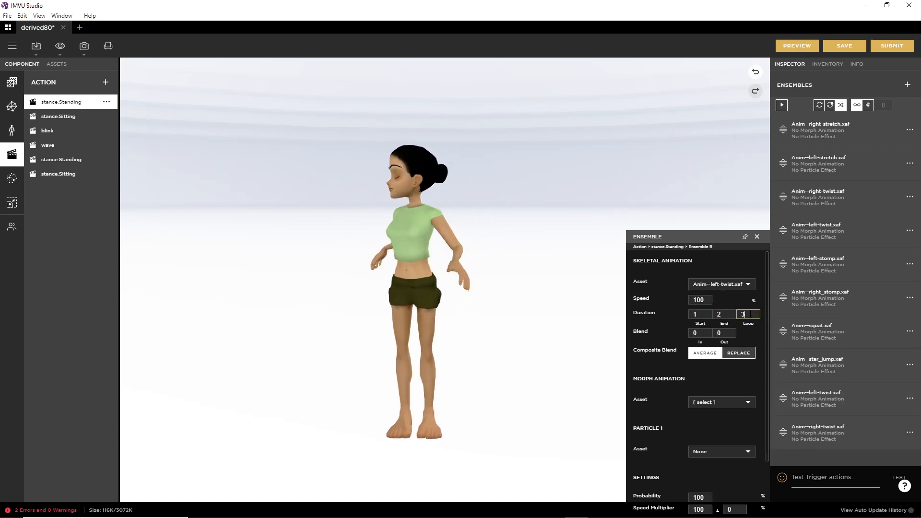
click(797, 46)
Step: Set the right-twist ensemble's Duration End to 2 and preview it
click(910, 432)
click(859, 440)
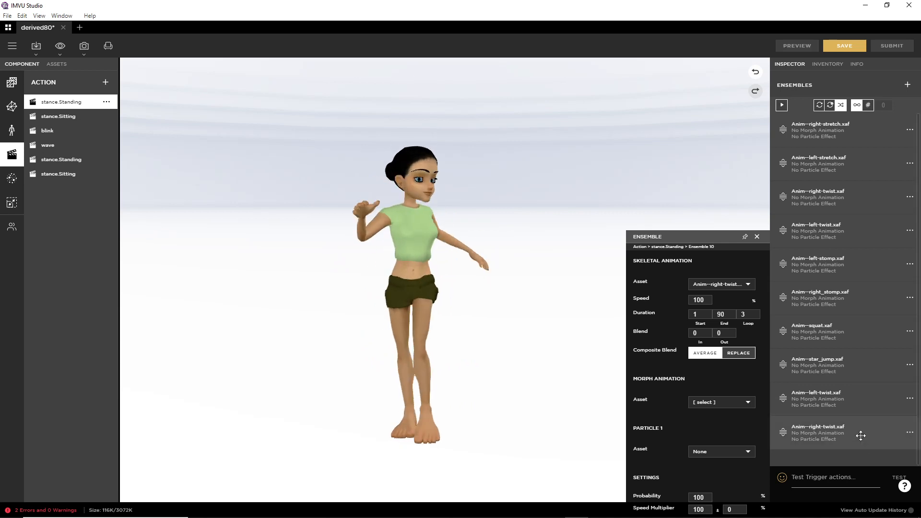
double_click(720, 314)
text(2)
click(749, 314)
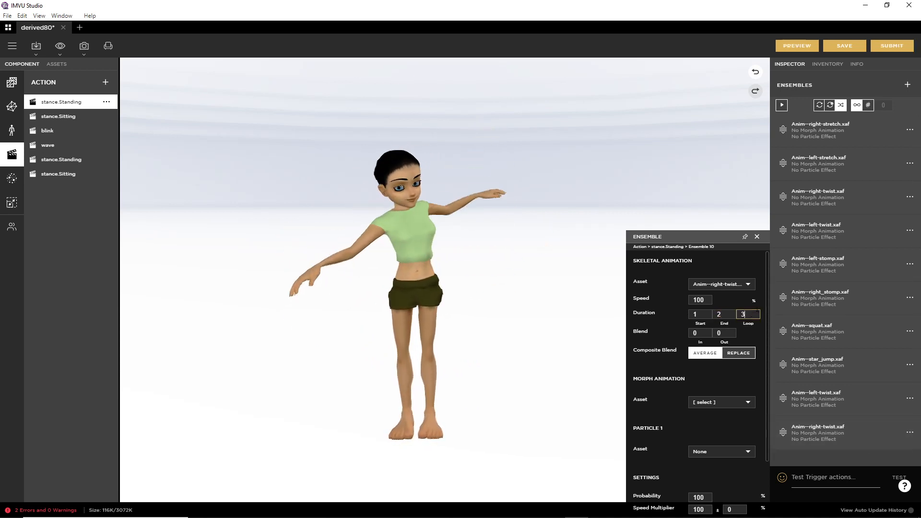
click(797, 45)
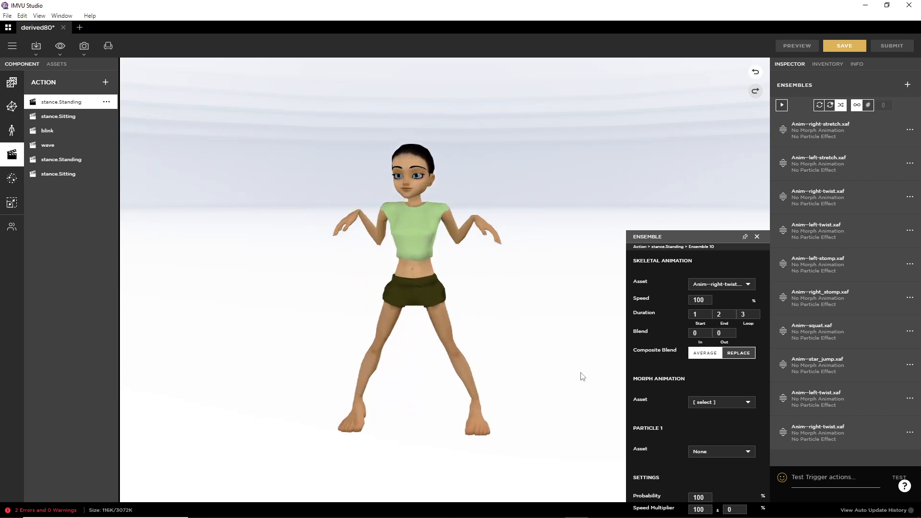
Step: Set the right-stretch ensemble's composite blend to Average
scroll(677, 441, down, 2)
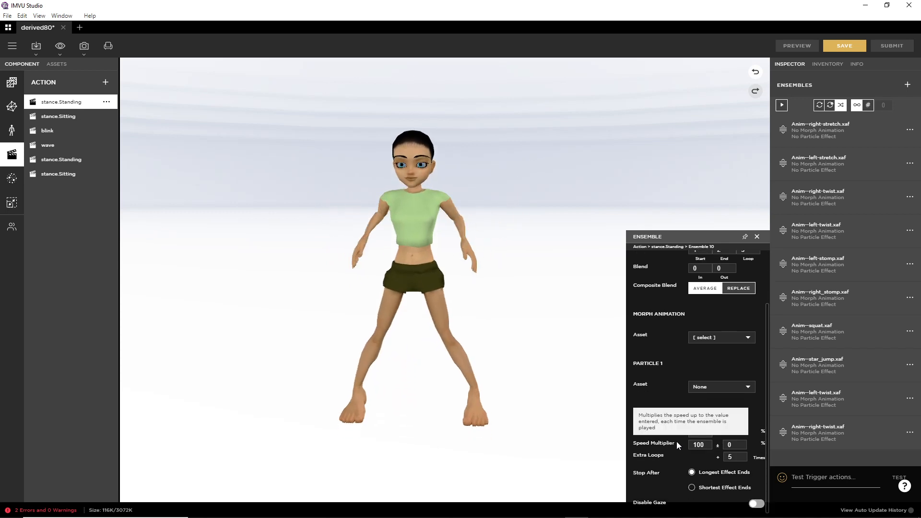
scroll(676, 443, up, 2)
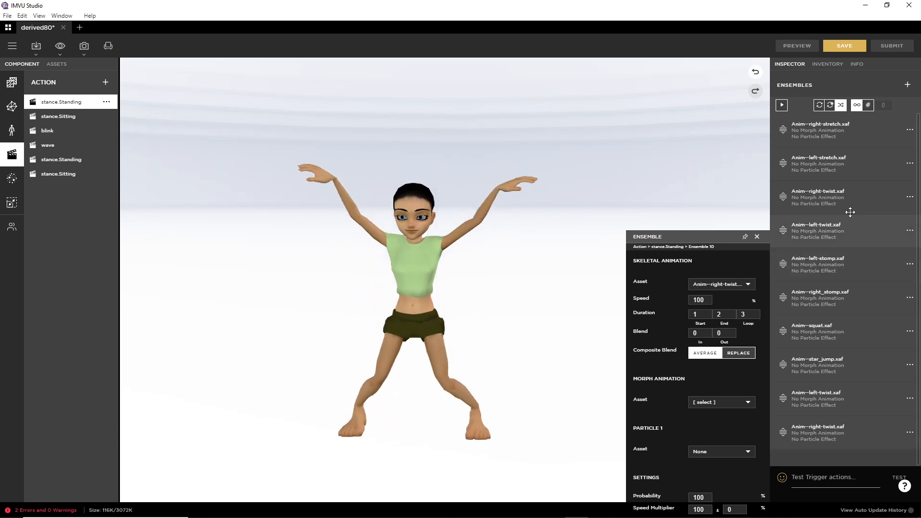
click(911, 131)
click(857, 140)
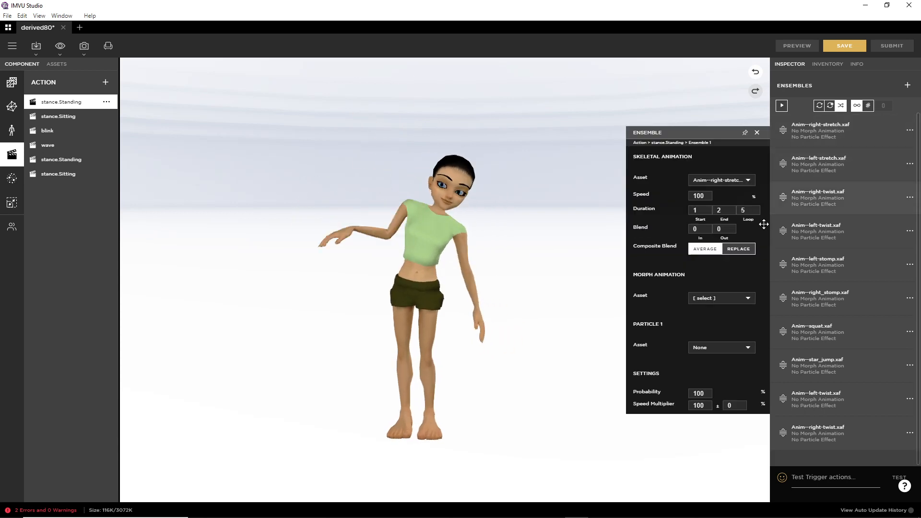
drag(699, 132, 688, 166)
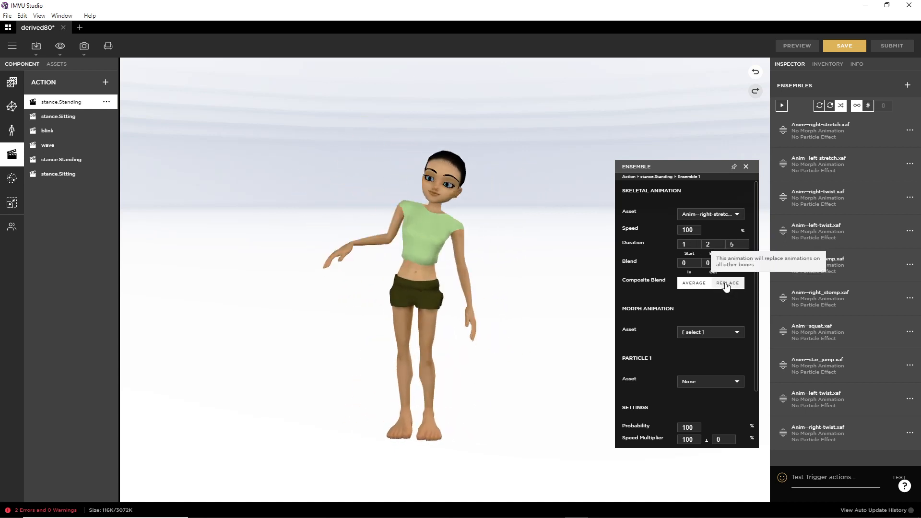
click(694, 283)
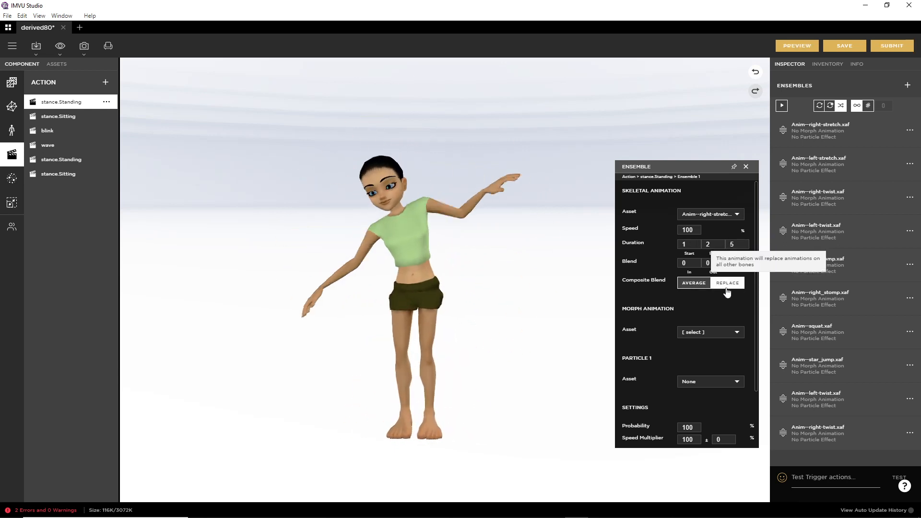
Step: Check the left-stretch and right-twist settings, then set left-twist's composite blend to Average
click(910, 164)
click(876, 176)
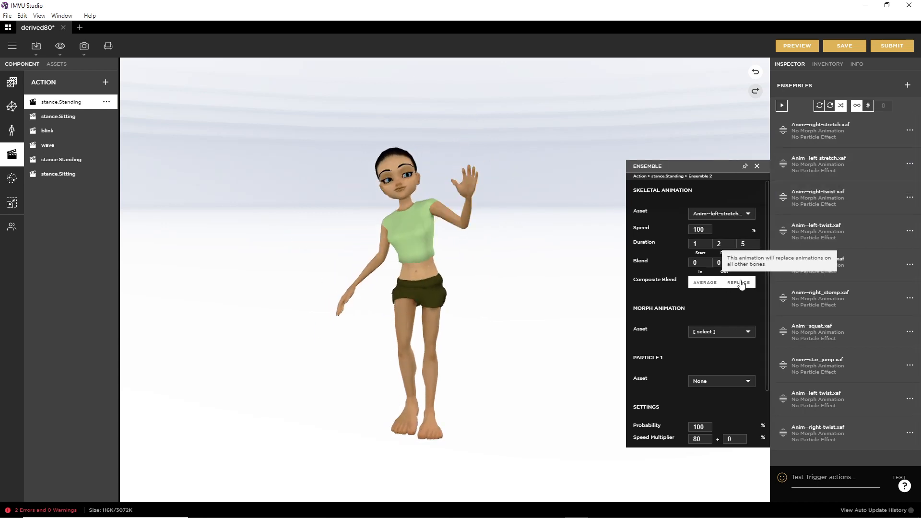
click(910, 197)
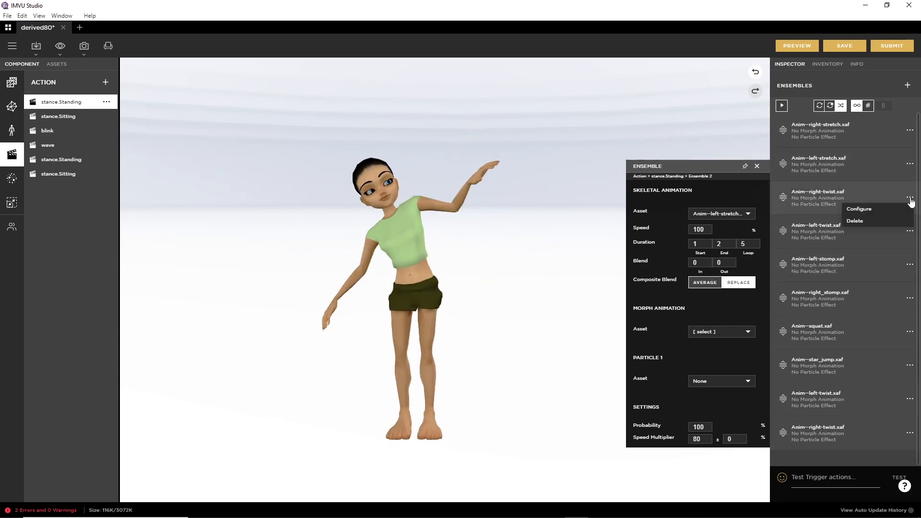
click(875, 208)
click(910, 231)
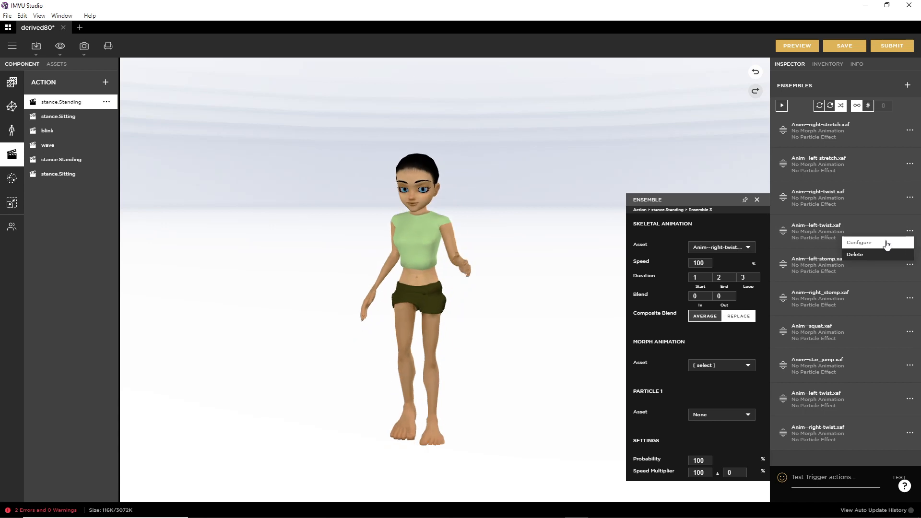
click(883, 243)
click(705, 349)
Step: Set left-stomp's composite blend to Average and squat's to Replace
click(911, 264)
click(859, 277)
click(705, 353)
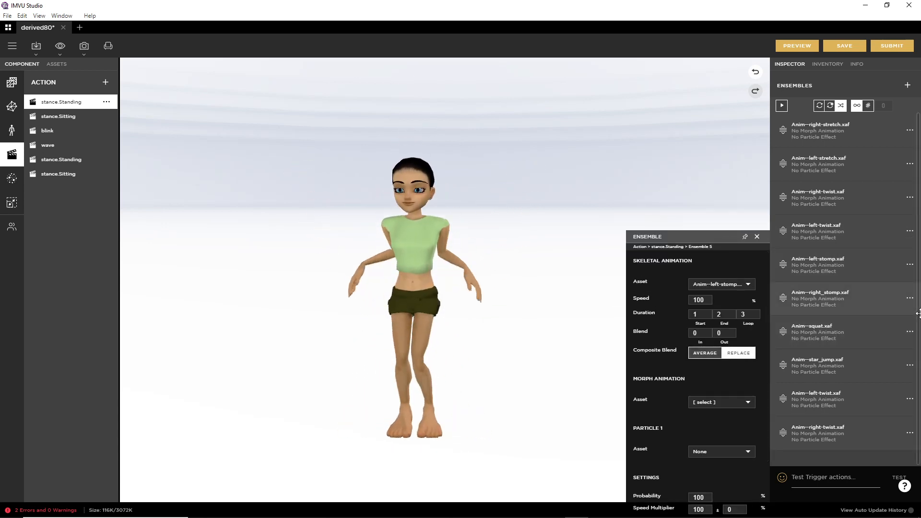
click(910, 332)
click(859, 343)
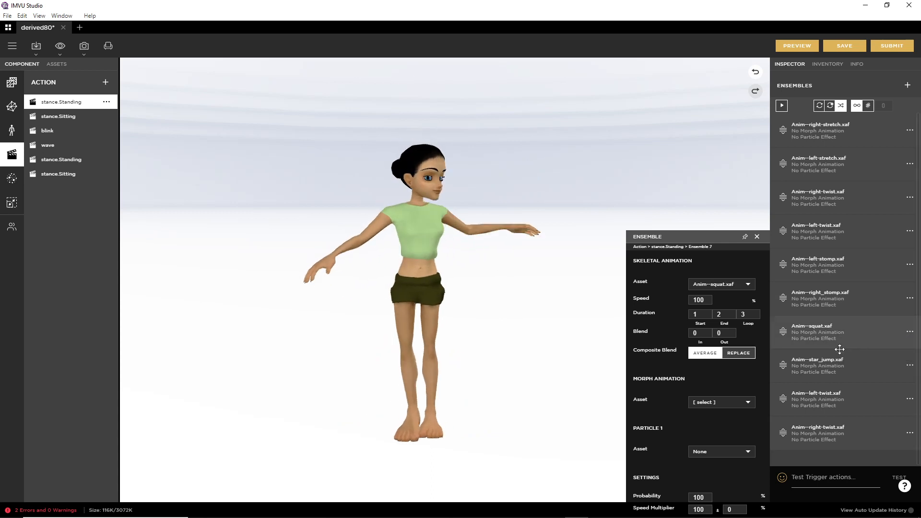
click(740, 353)
Step: Set star_jump to Average, the last left-twist and right-twist to Replace, and preview
click(910, 365)
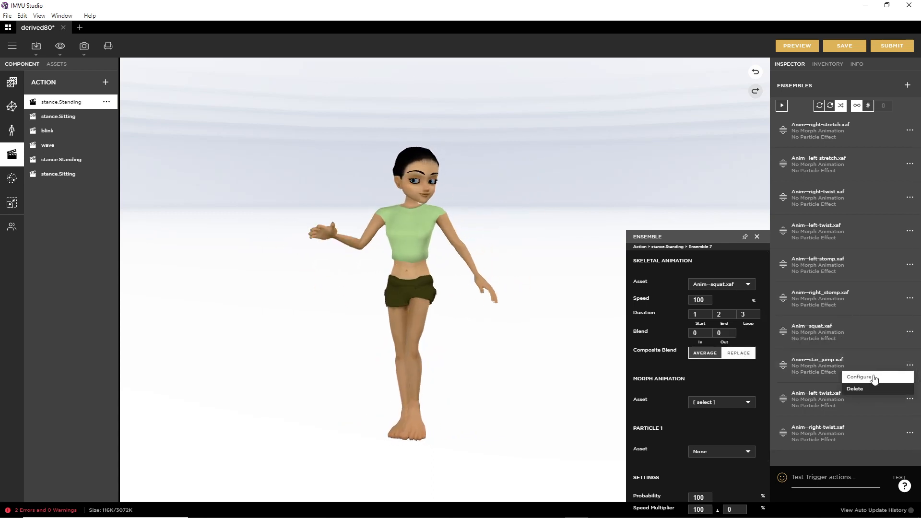
click(866, 377)
click(705, 353)
click(910, 398)
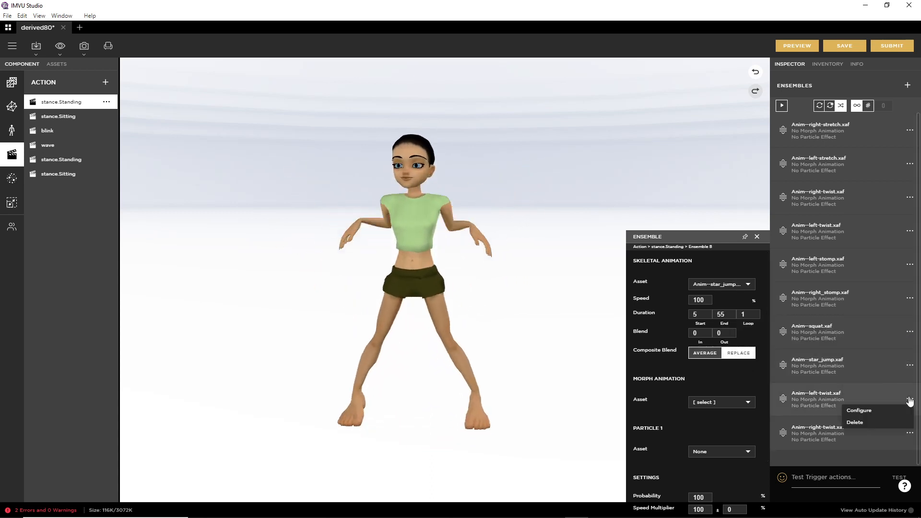
click(867, 412)
click(739, 353)
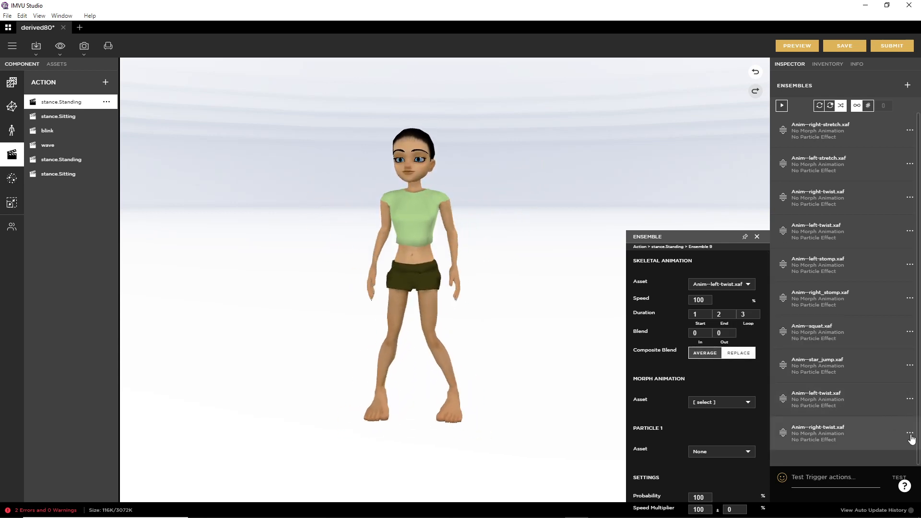
click(910, 433)
click(859, 445)
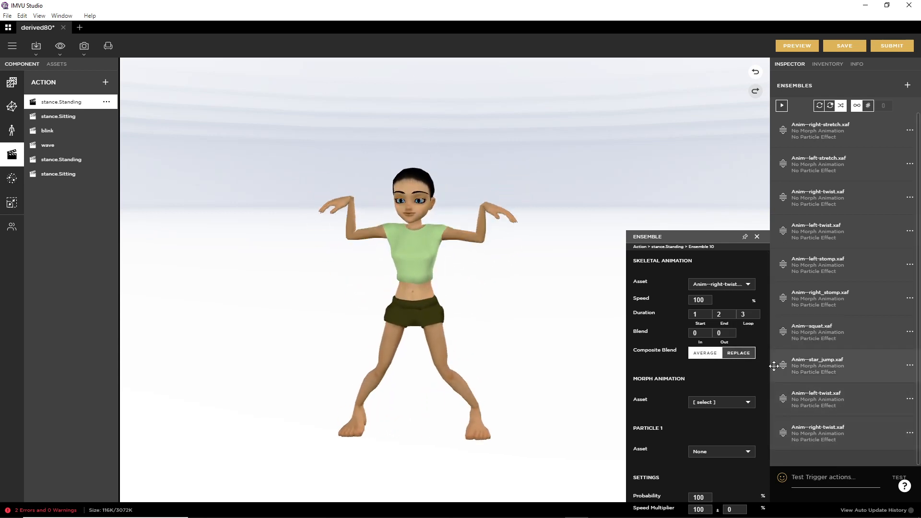
click(739, 353)
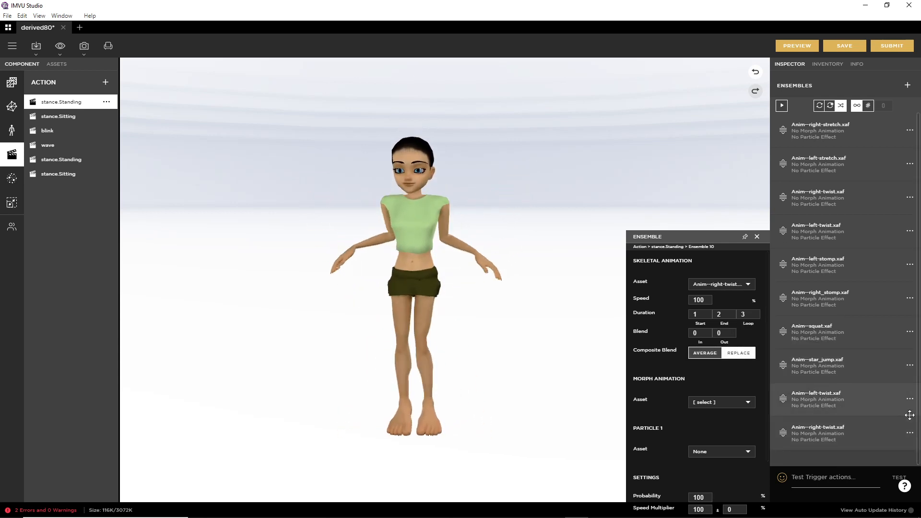
click(798, 46)
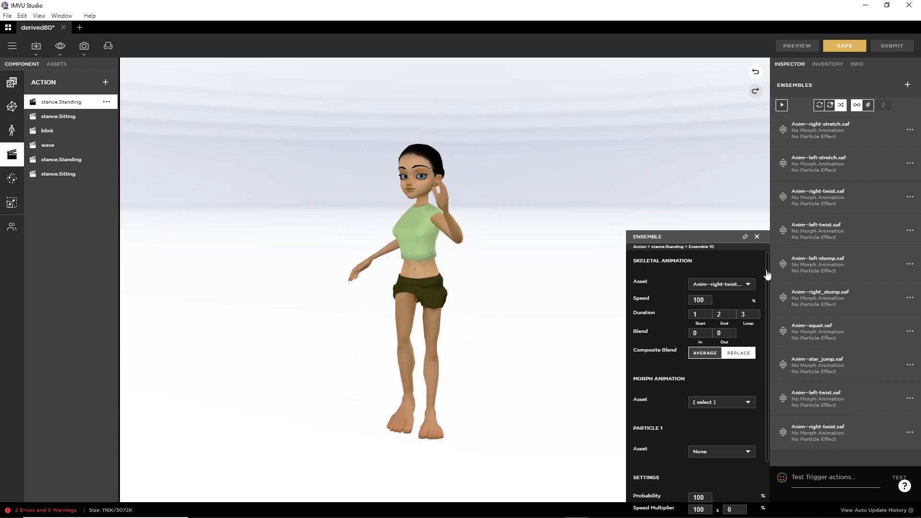
click(699, 365)
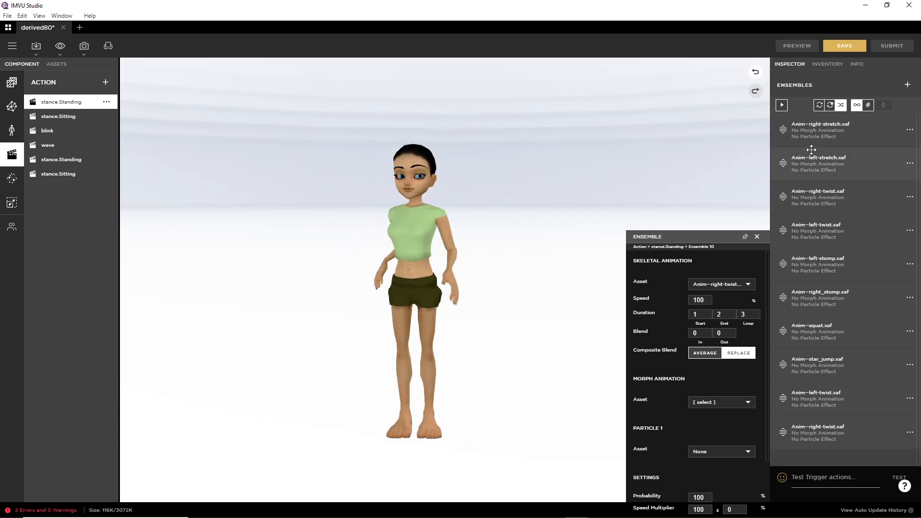
Step: Set the right-stretch and left-stretch loop counts to 50 and preview
click(910, 130)
click(859, 139)
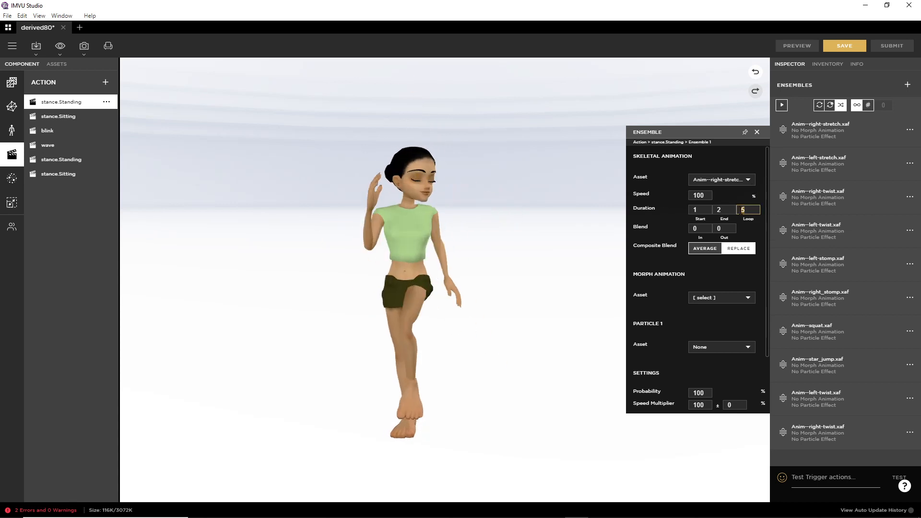
text(0)
key(Return)
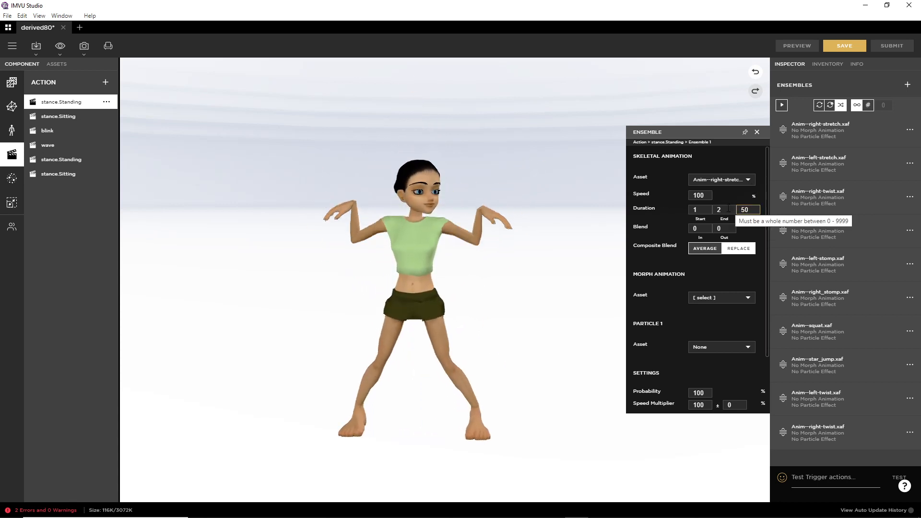
click(799, 47)
click(910, 164)
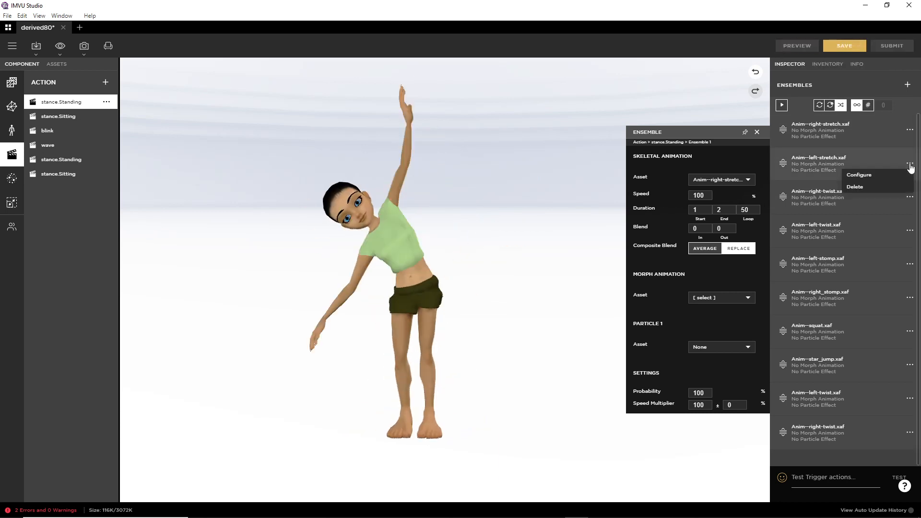
click(875, 175)
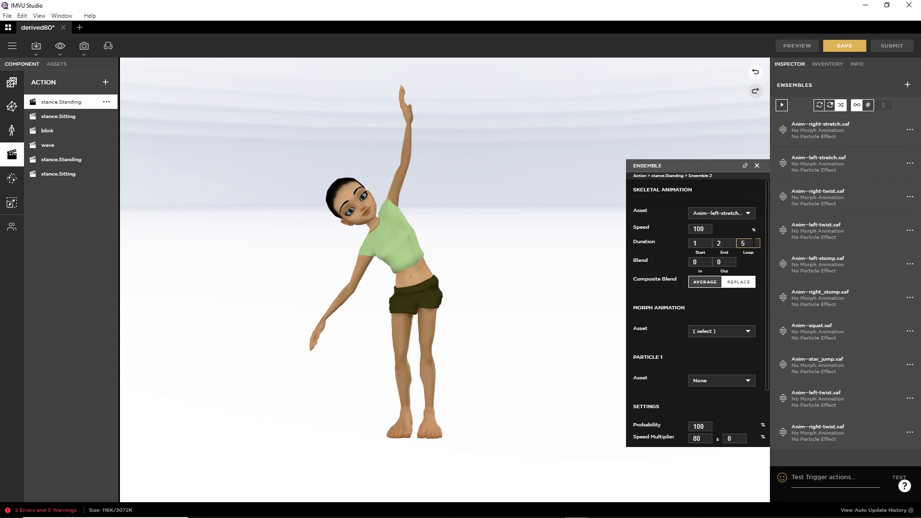
click(730, 245)
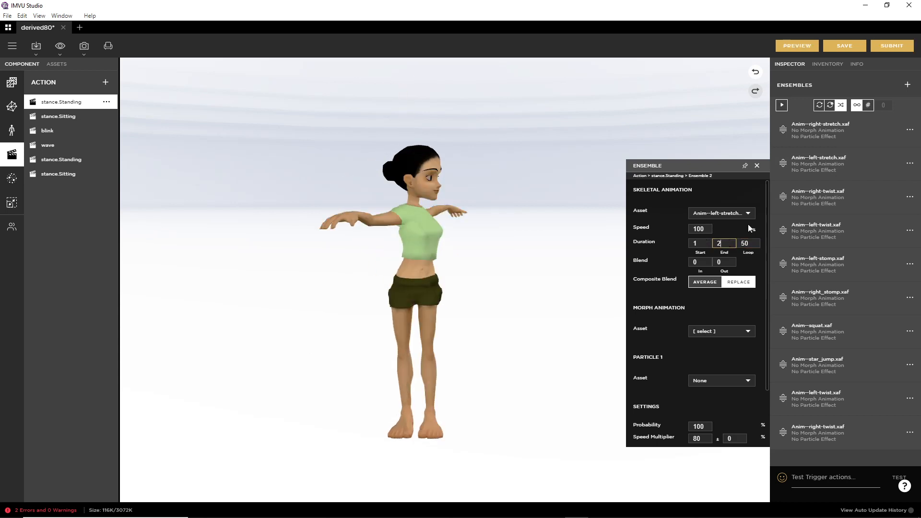
click(798, 46)
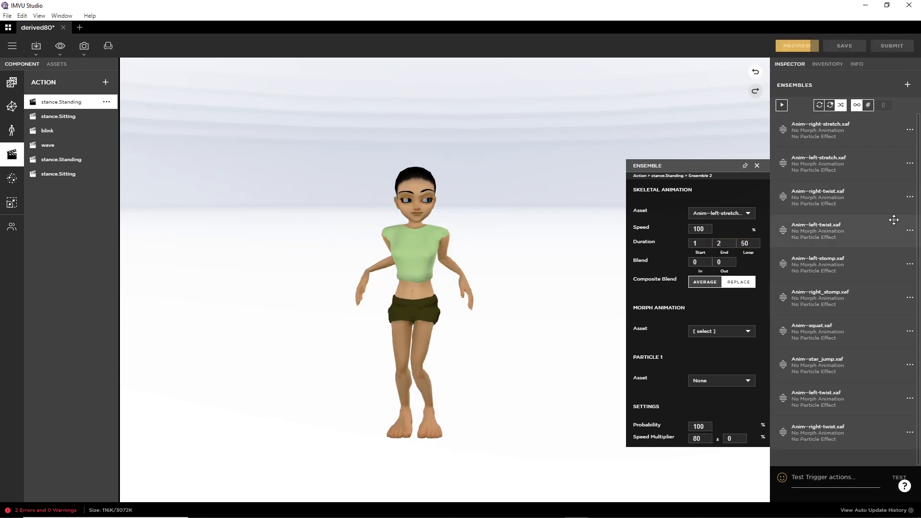
Step: Set the right-twist loop count to 30, preview, and start editing left-stomp's loop count
click(910, 197)
click(862, 209)
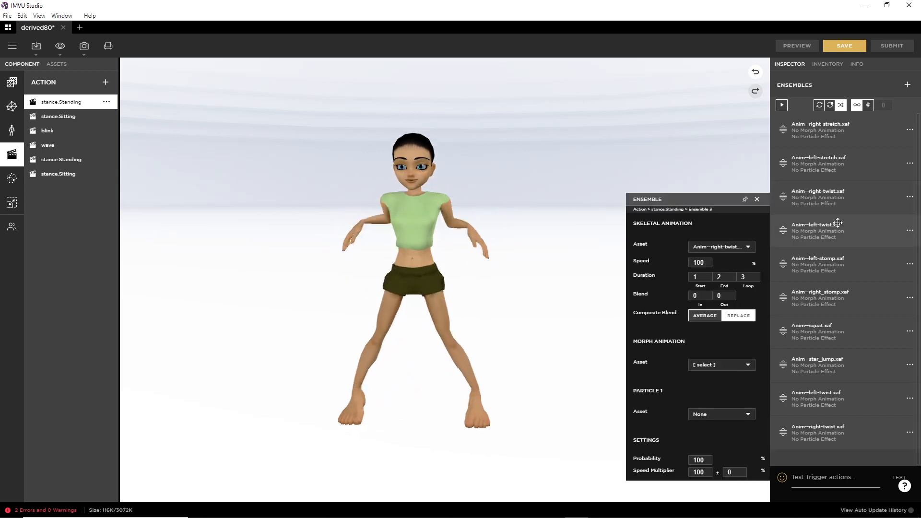
click(750, 277)
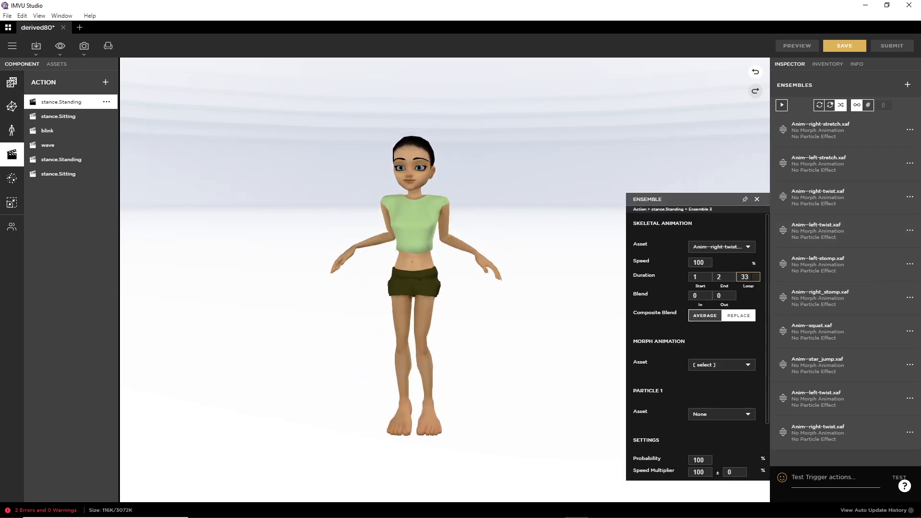
key(BackSpace)
text(0)
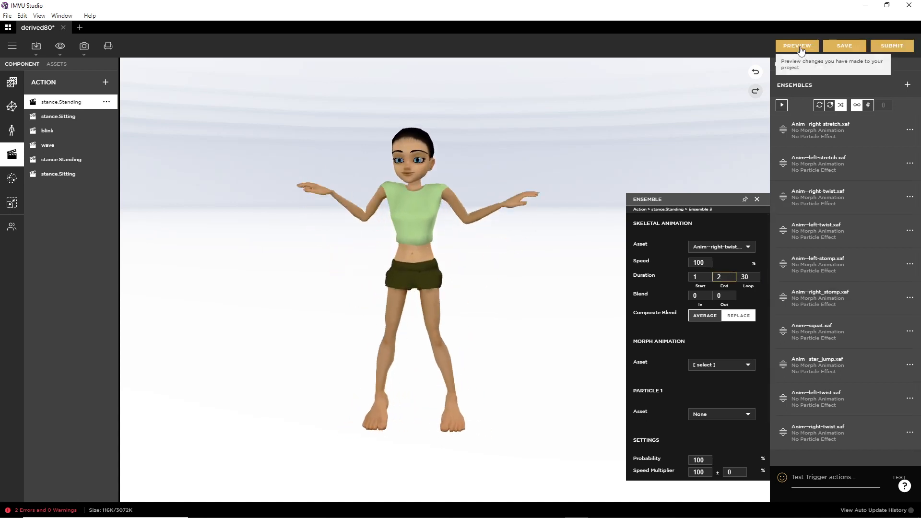
click(798, 45)
click(911, 264)
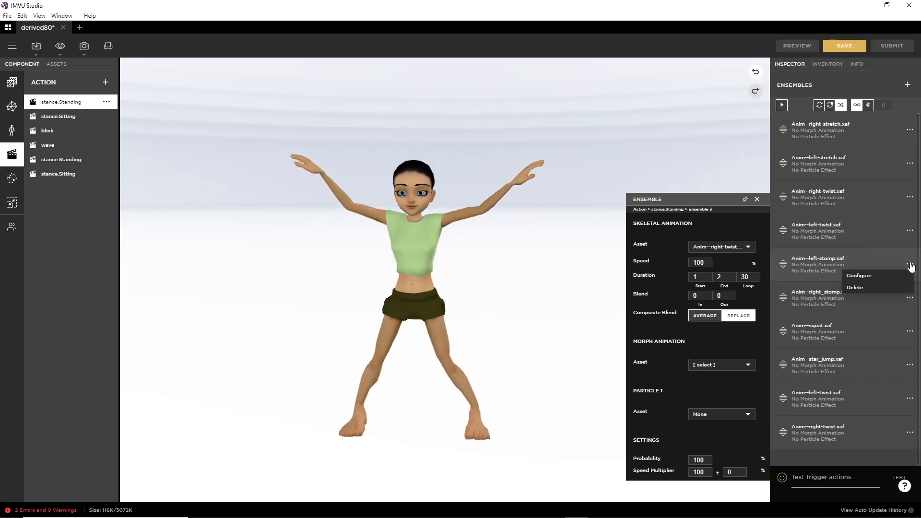
click(880, 274)
click(752, 314)
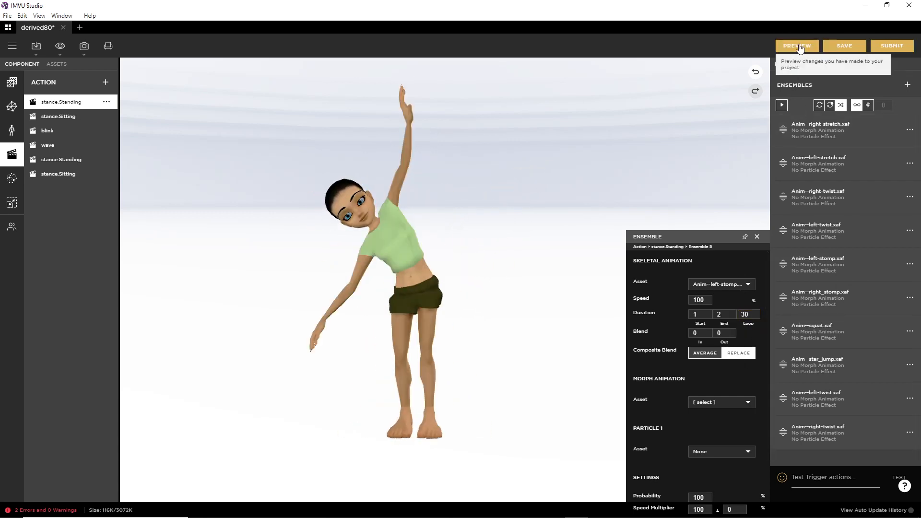
Step: Preview left-stomp, then give right_stomp a loop count of 30 and a new blend mode
click(795, 45)
click(910, 264)
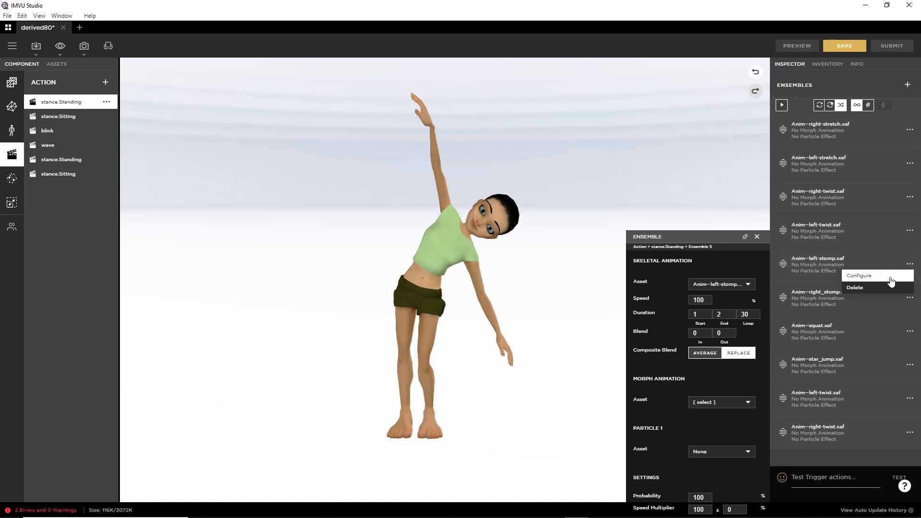
click(909, 298)
click(885, 307)
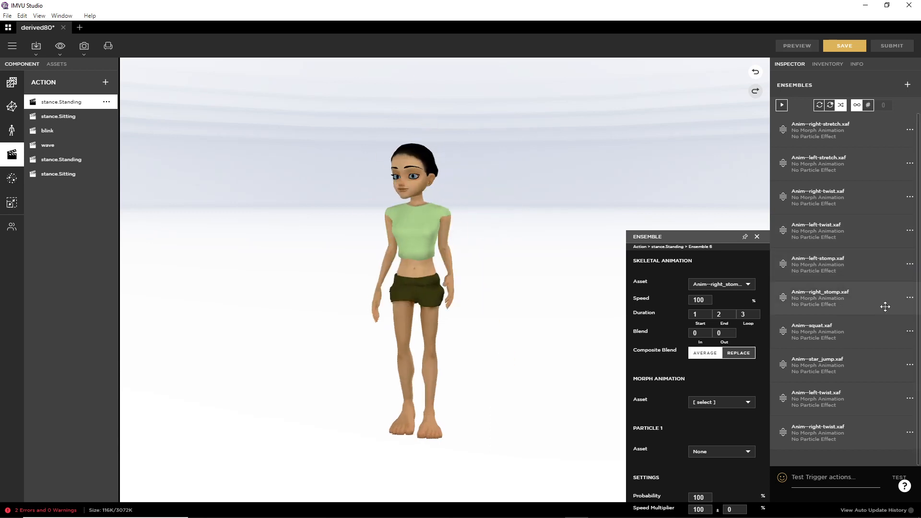
click(749, 315)
text(30)
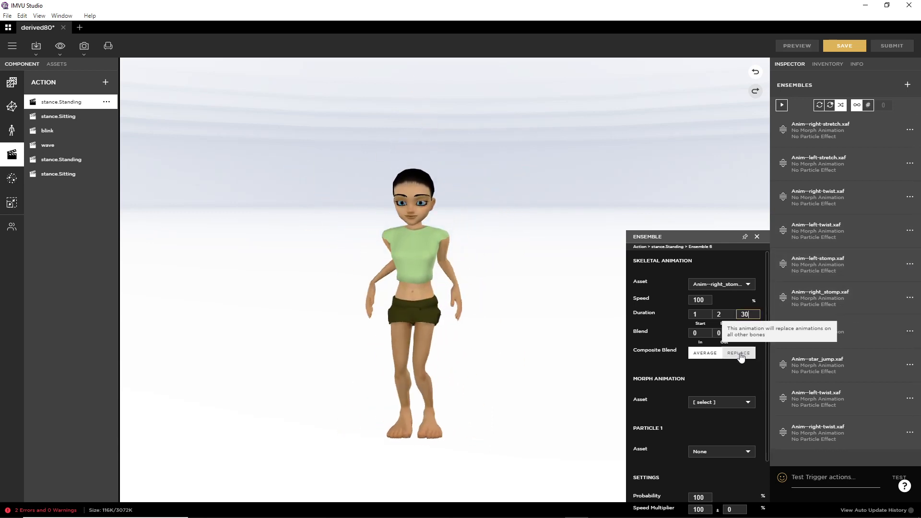
click(737, 353)
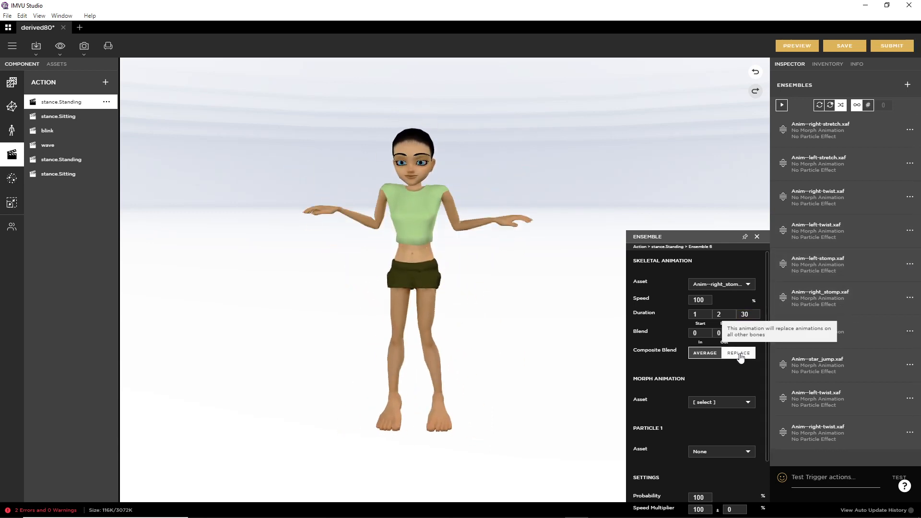
click(802, 44)
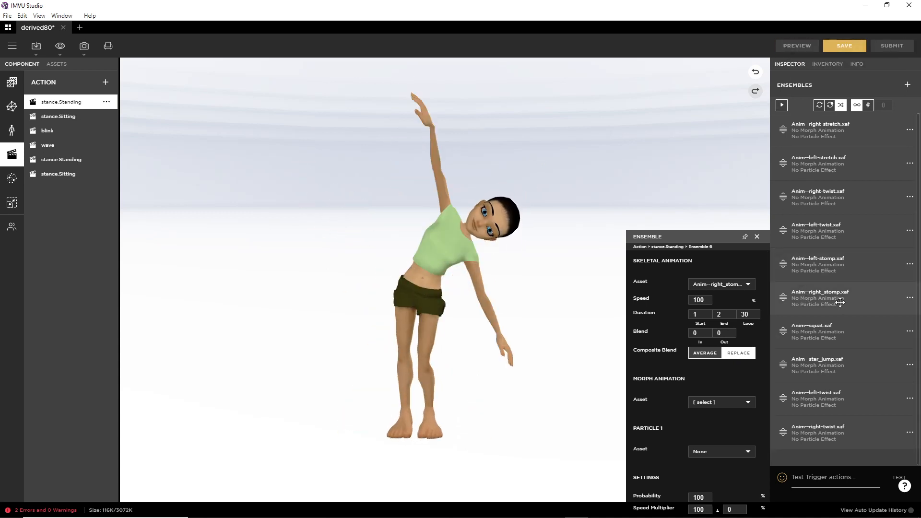
Step: Review the right_stomp and squat settings, preview, and open star_jump's frames 5–55 settings
click(911, 300)
click(874, 307)
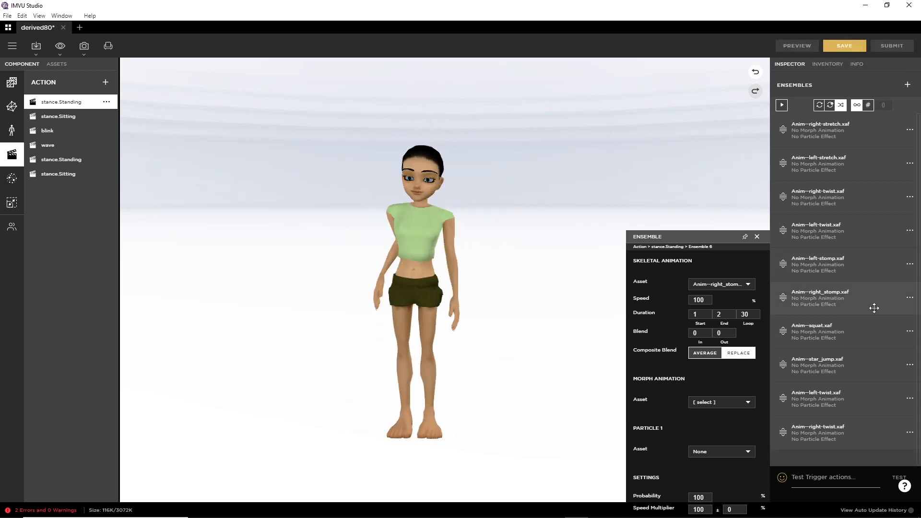
click(910, 335)
click(879, 342)
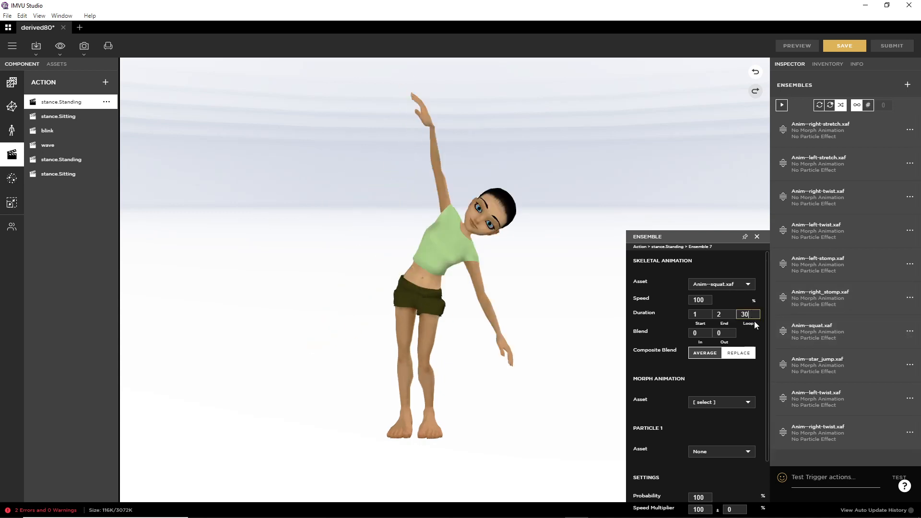
click(802, 45)
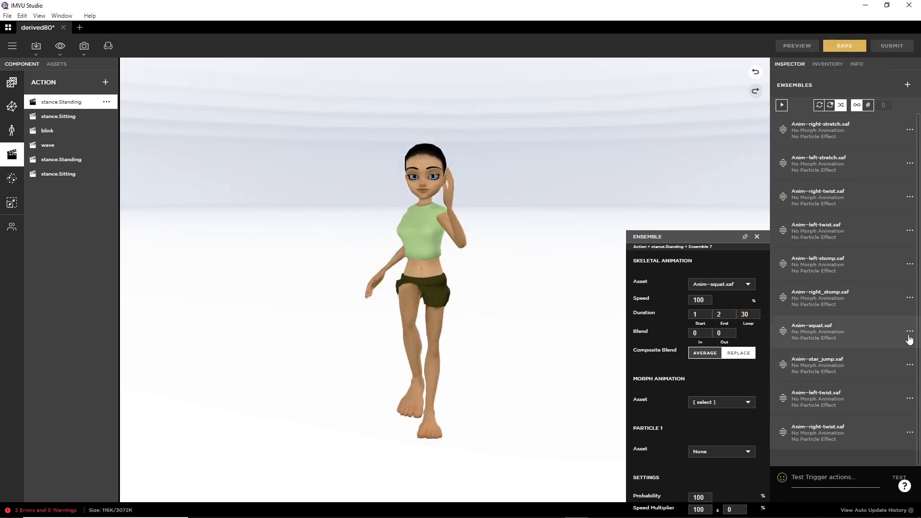
click(910, 335)
click(873, 342)
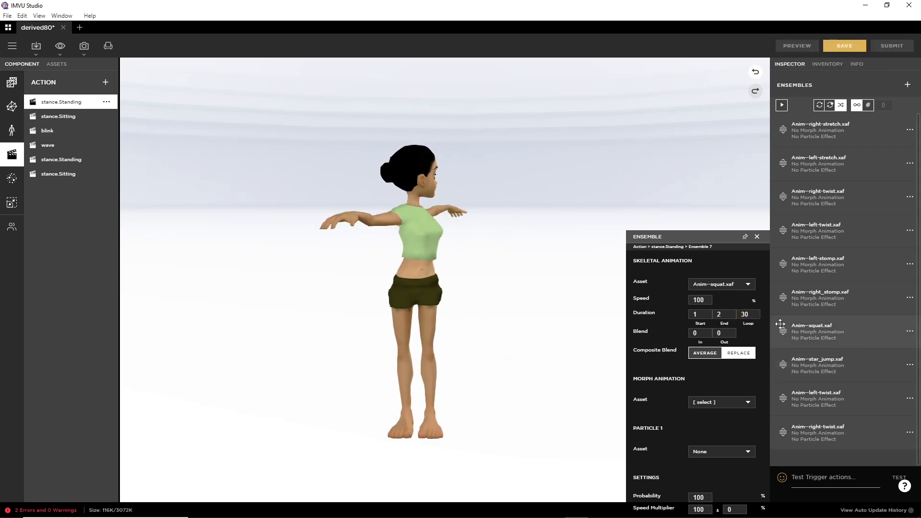
click(910, 365)
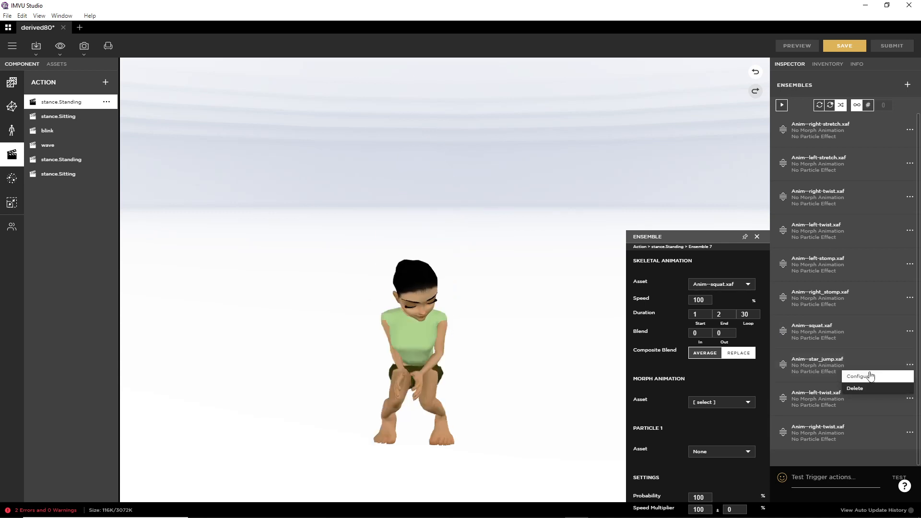
click(859, 377)
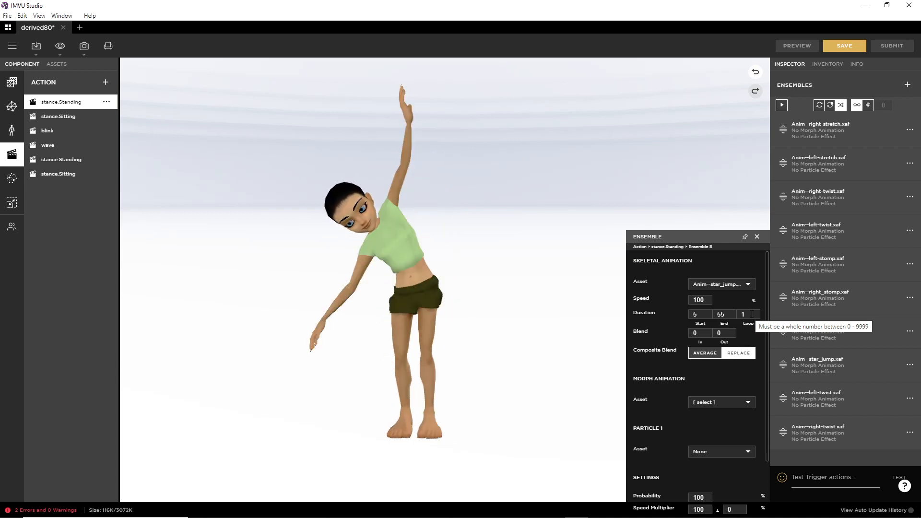
Step: Set star_jump to loop 2 times at 200% speed and preview
drag(752, 314, 681, 300)
text(2)
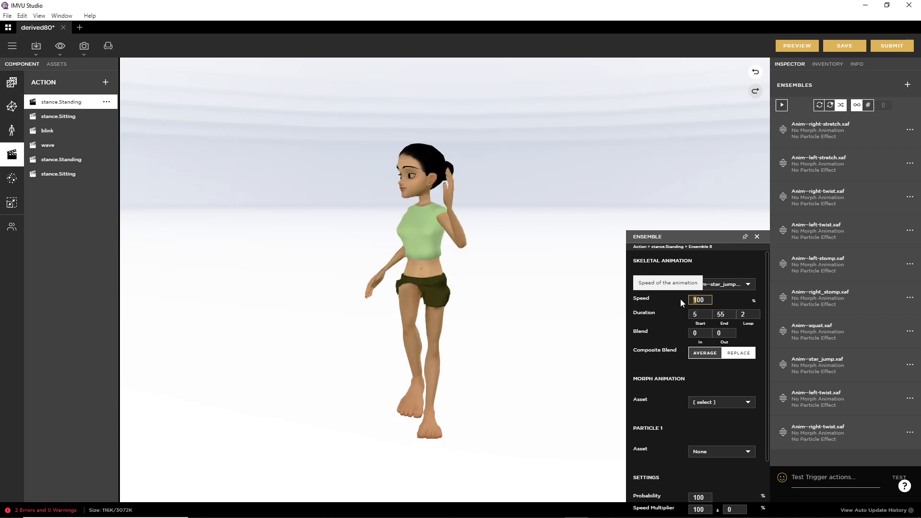
text(2)
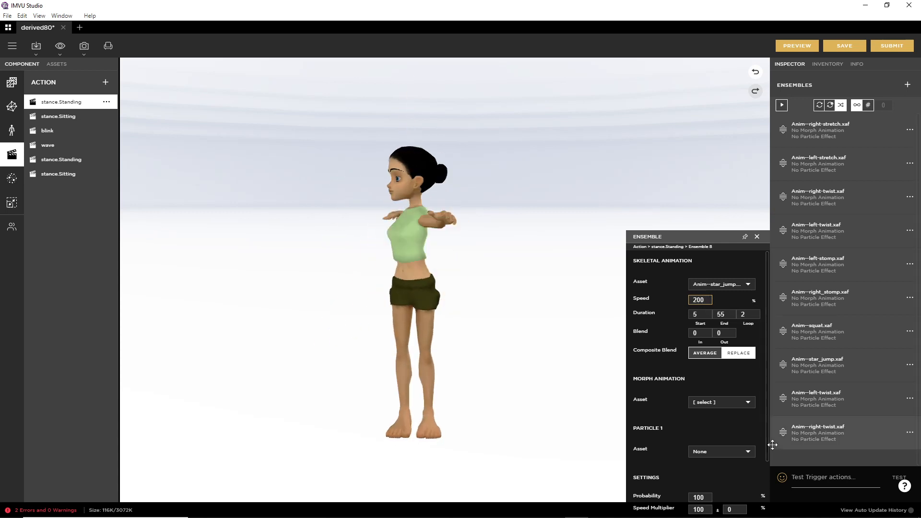
click(799, 45)
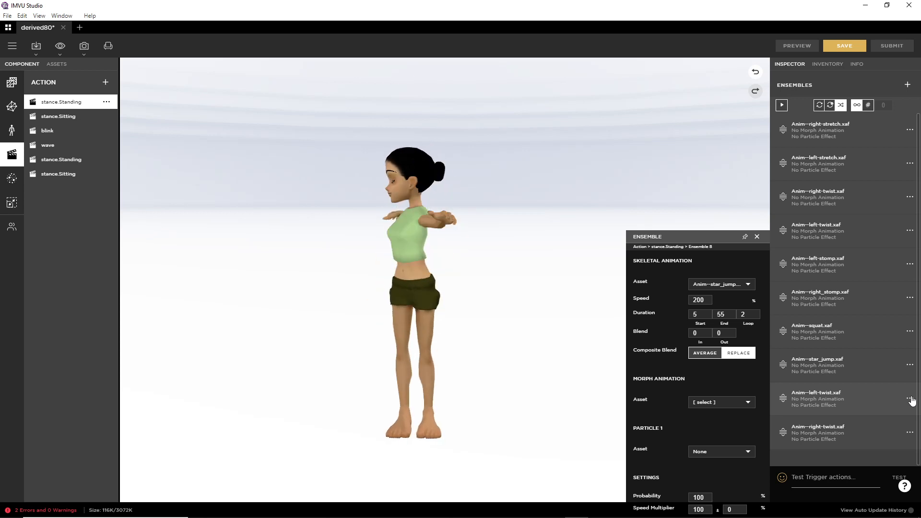
Step: Set the left-twist loop count to 30 and preview
click(912, 401)
click(882, 408)
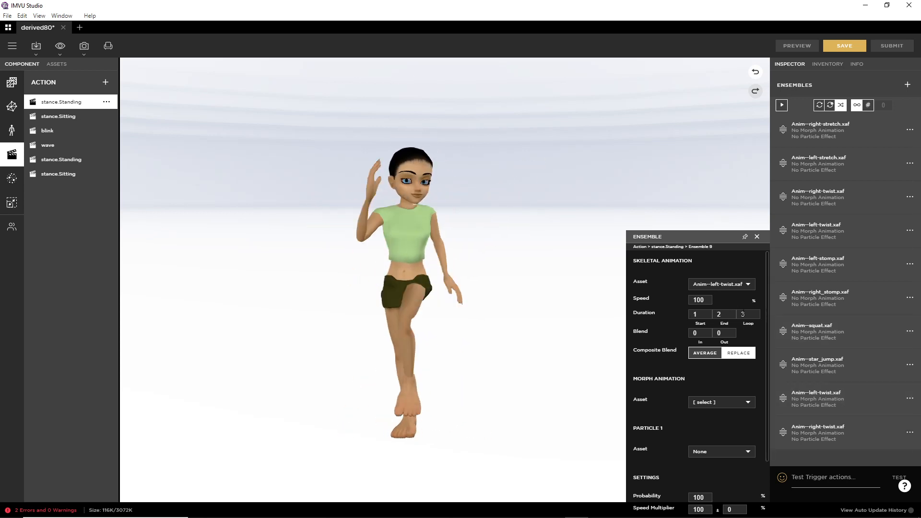
click(744, 315)
text(0)
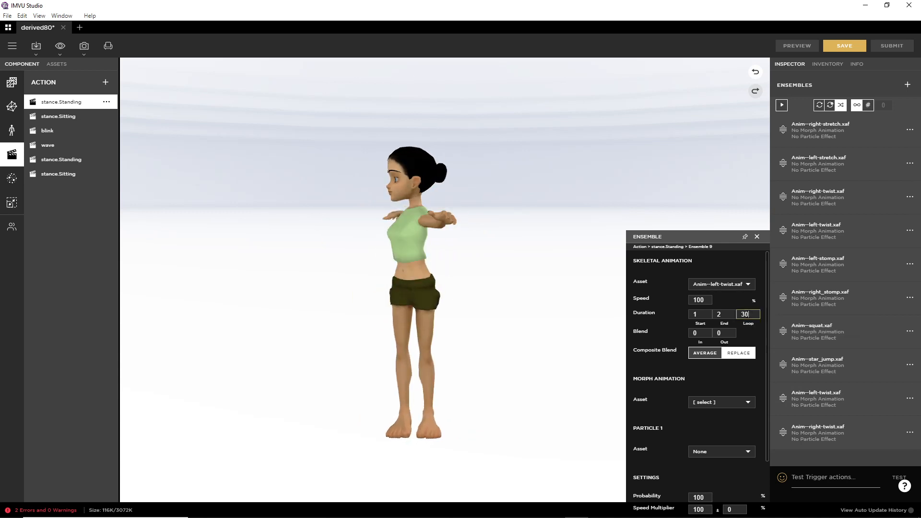
click(799, 47)
Step: Set the right-twist loop count to 30 and preview
click(910, 429)
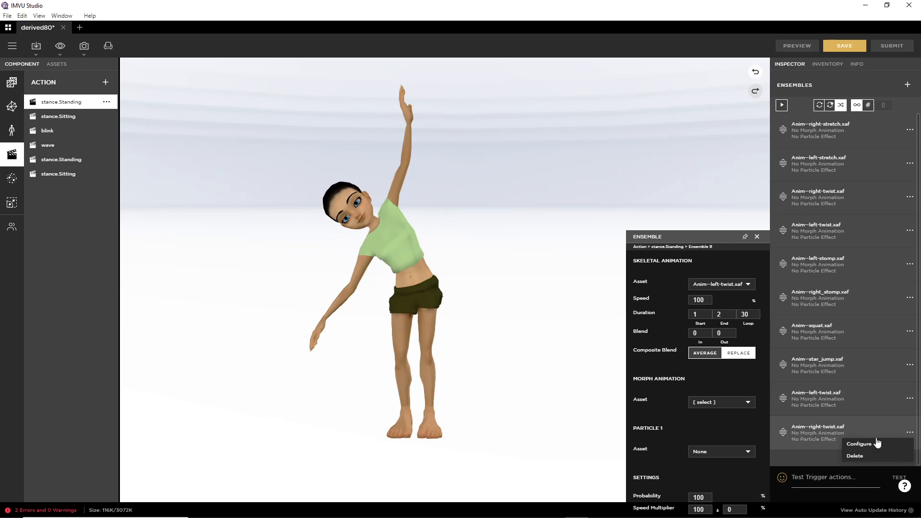
click(882, 437)
click(752, 316)
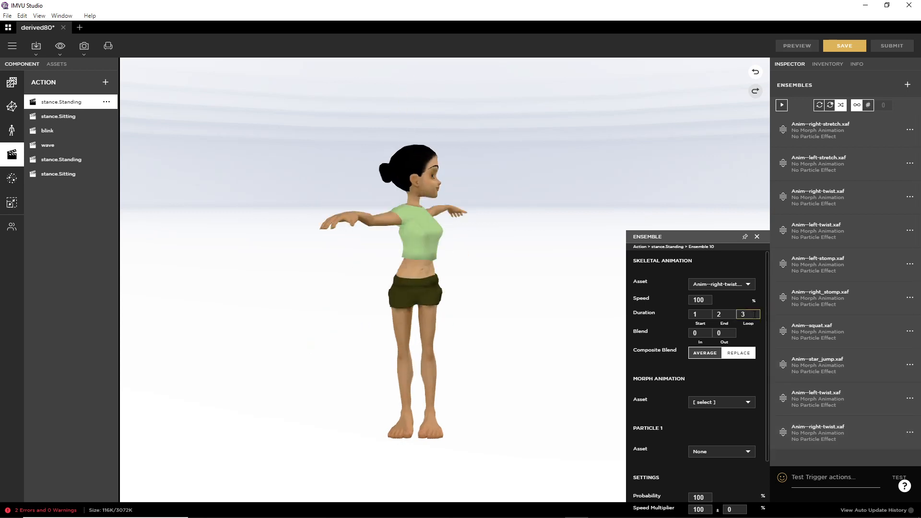
text(0)
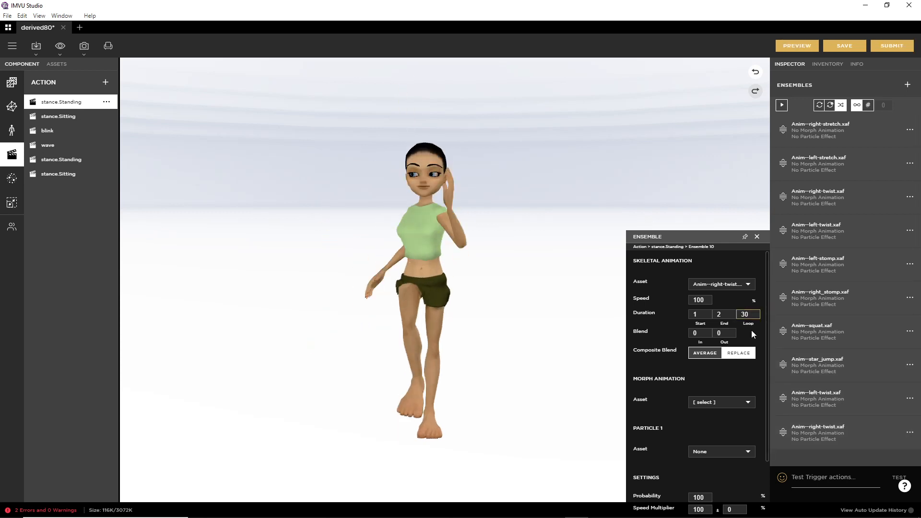
click(798, 48)
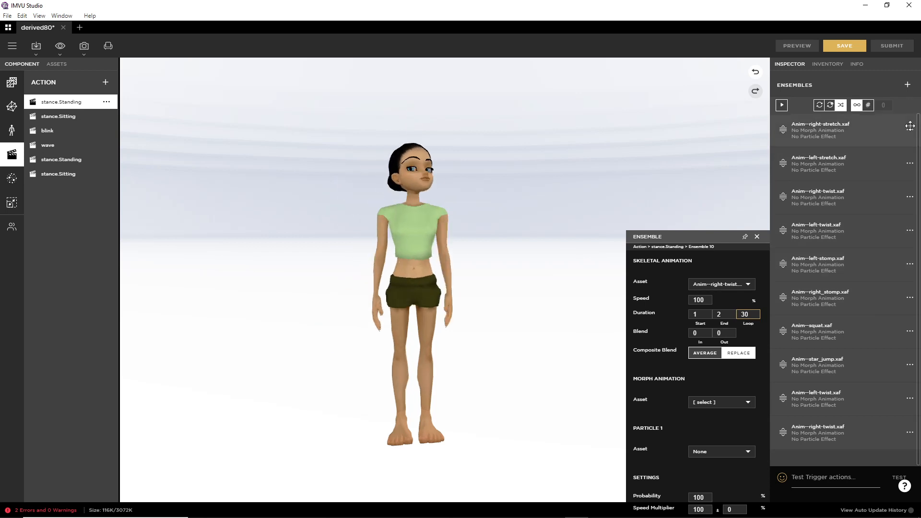
Step: Set the right-stretch and left-stretch loop counts to 90, previewing each
click(853, 144)
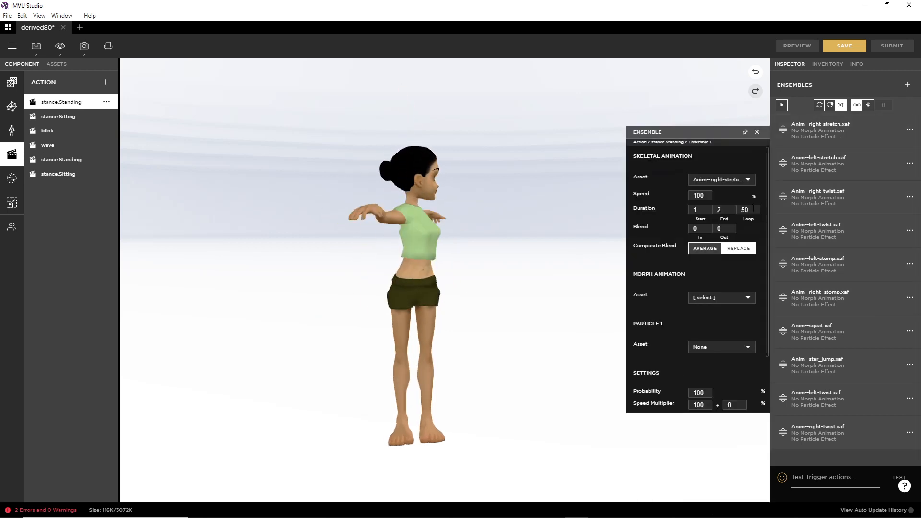
click(752, 210)
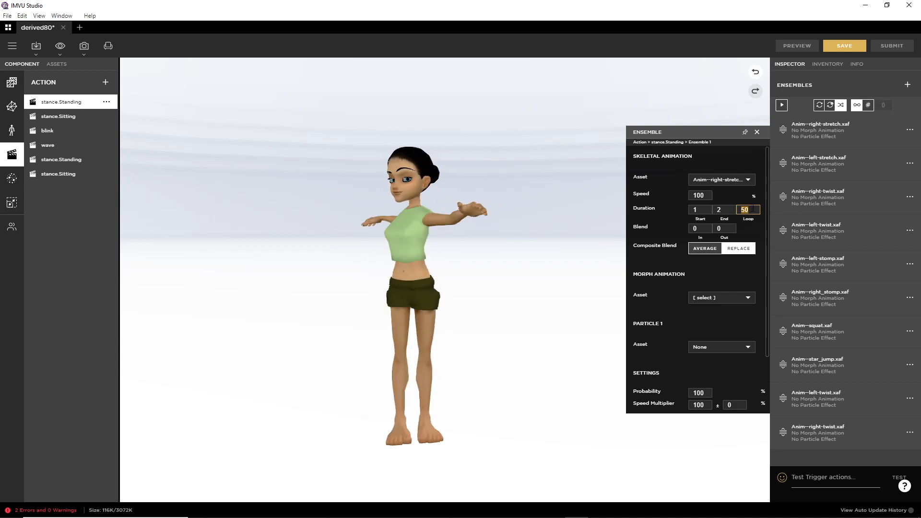
text(90)
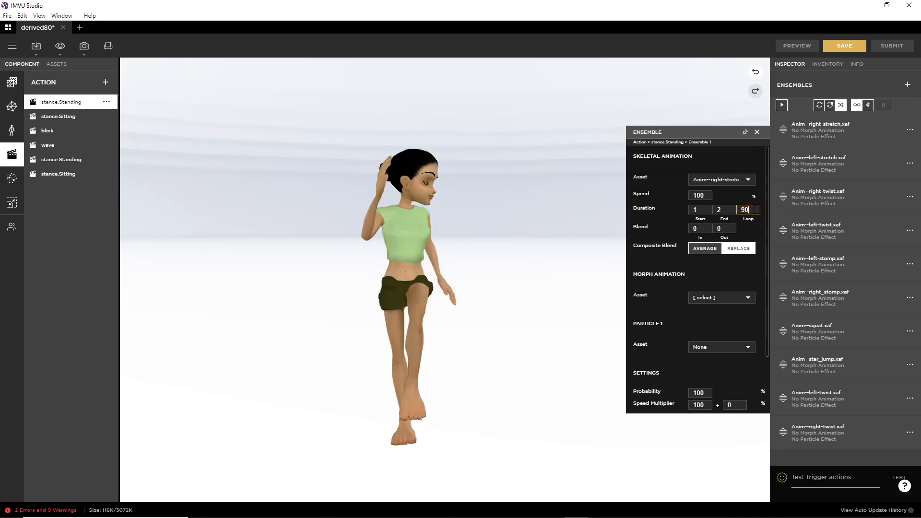
click(801, 49)
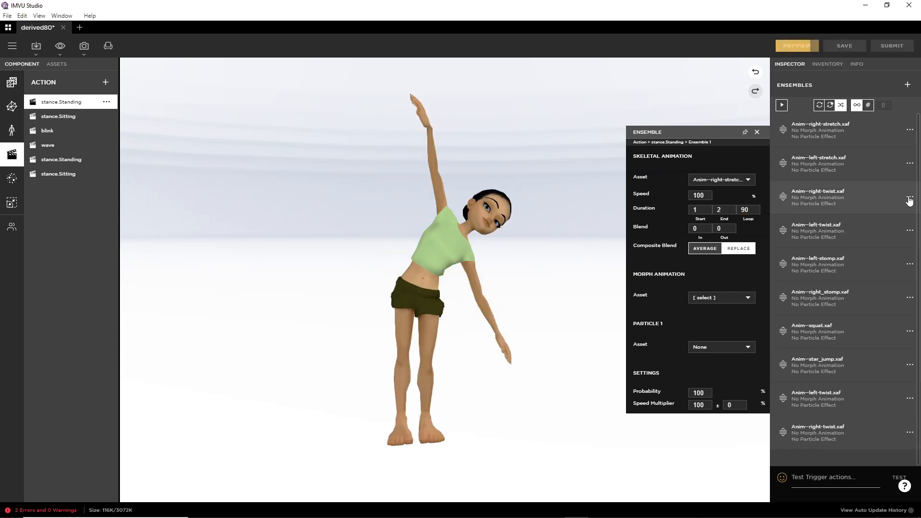
click(911, 163)
click(811, 179)
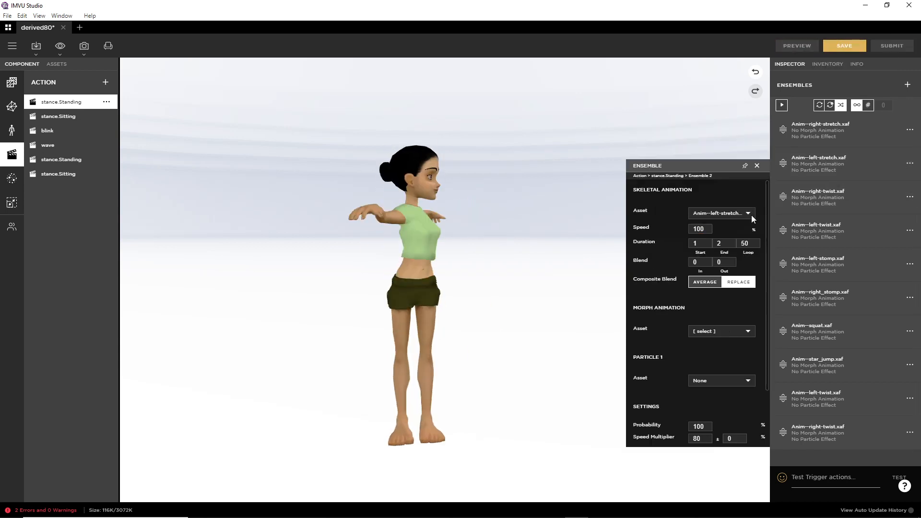
text(90)
click(797, 46)
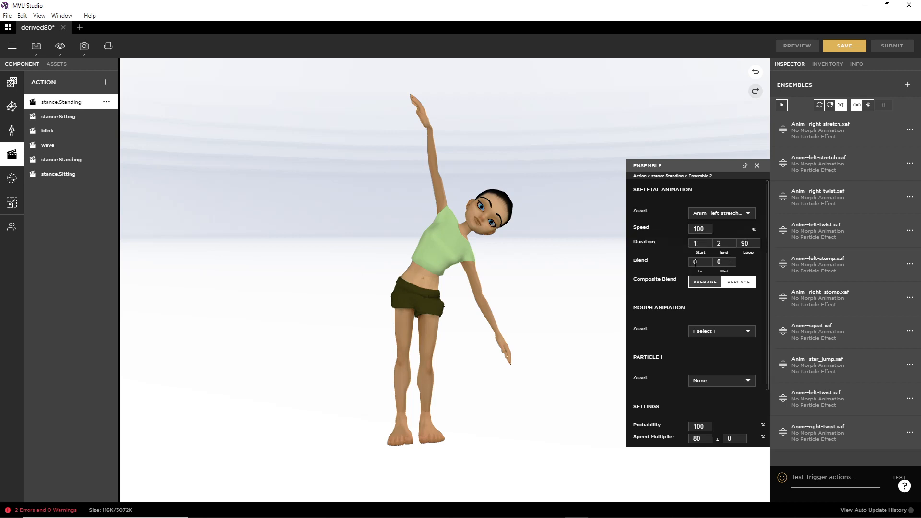
Step: Give left-stretch a blend in and blend out of 5 frames and preview
click(690, 263)
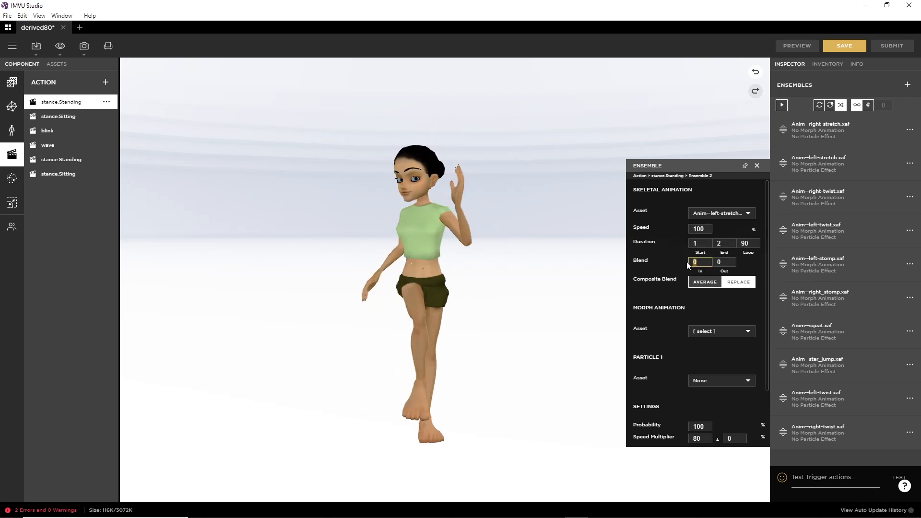
text(5)
key(Tab)
text(5)
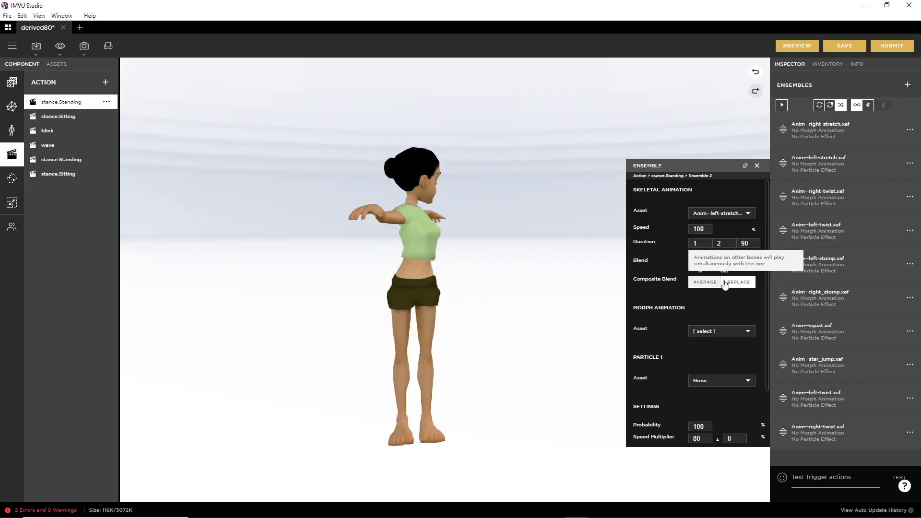
click(801, 44)
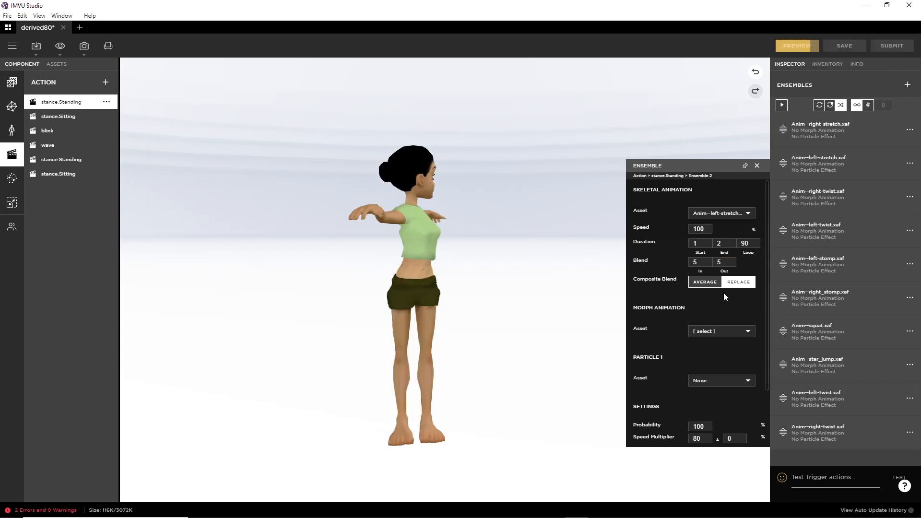
Step: Give right-stretch a blend in and blend out of 5 frames and preview
click(910, 129)
click(898, 142)
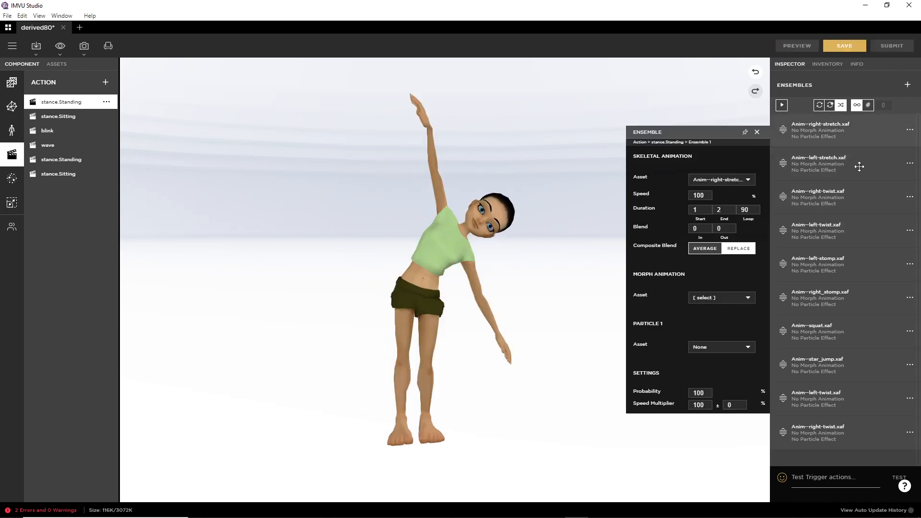
text(5)
drag(700, 229, 686, 231)
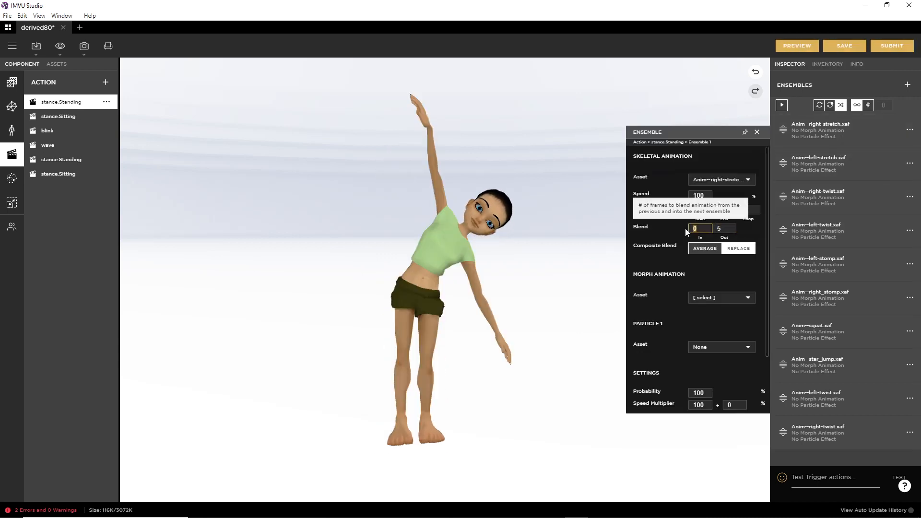
text(5)
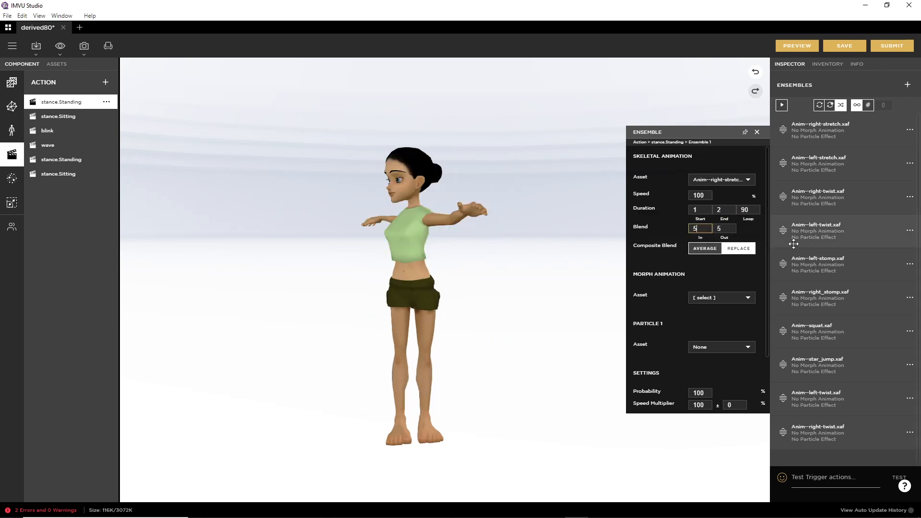
click(801, 45)
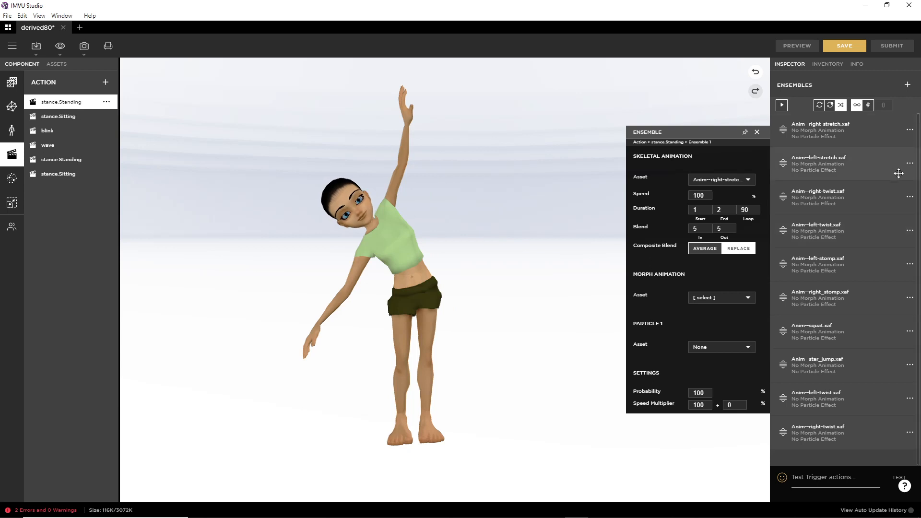
Step: Give right-twist a blend in and blend out of 5 frames and preview
click(911, 197)
click(794, 207)
click(743, 276)
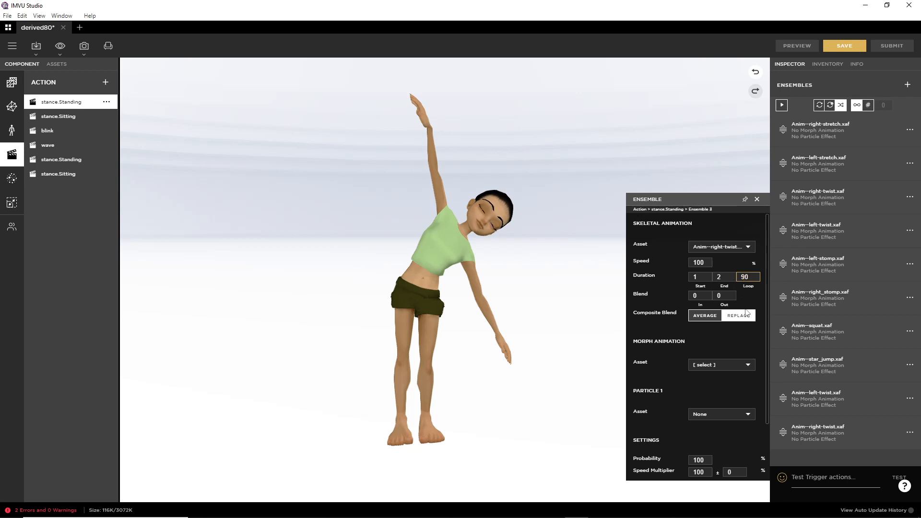
key(Tab)
text(5)
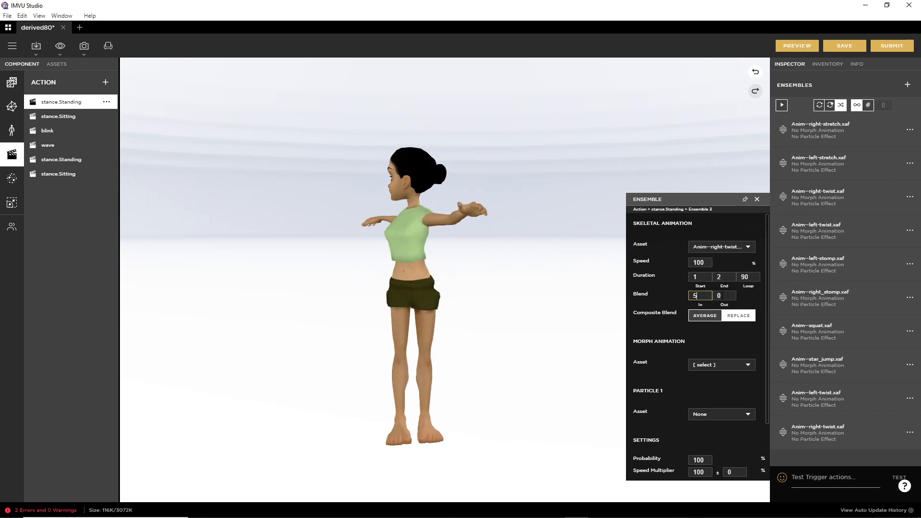
key(Tab)
text(5)
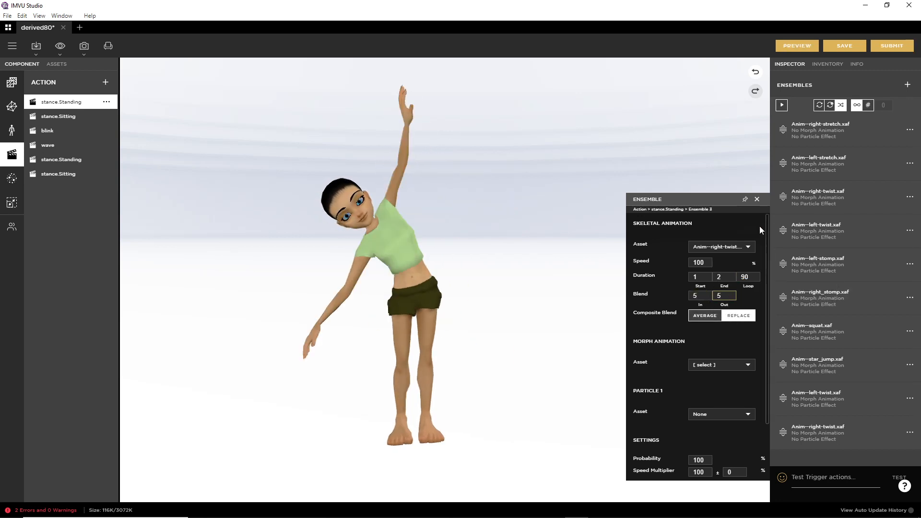
click(799, 44)
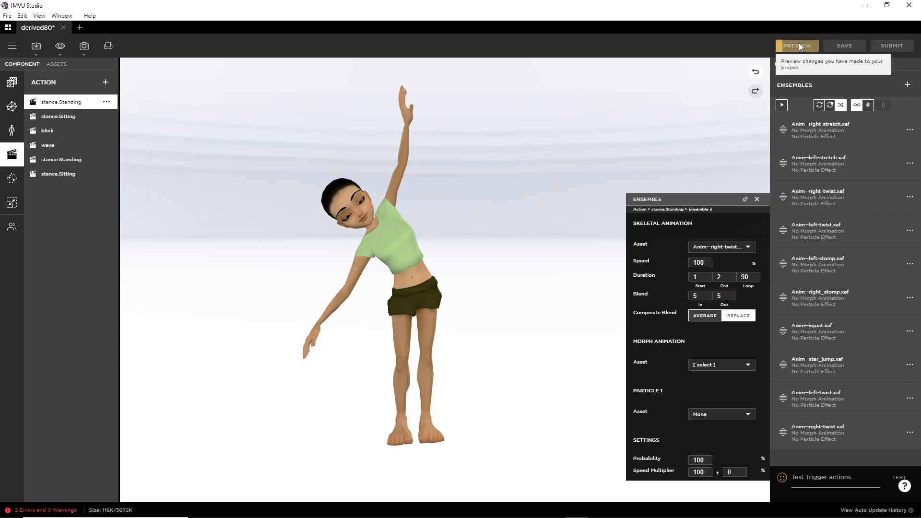
Step: Set left-stomp to loop 90 with 5-frame blend in and out, then preview
click(910, 264)
click(888, 274)
click(746, 314)
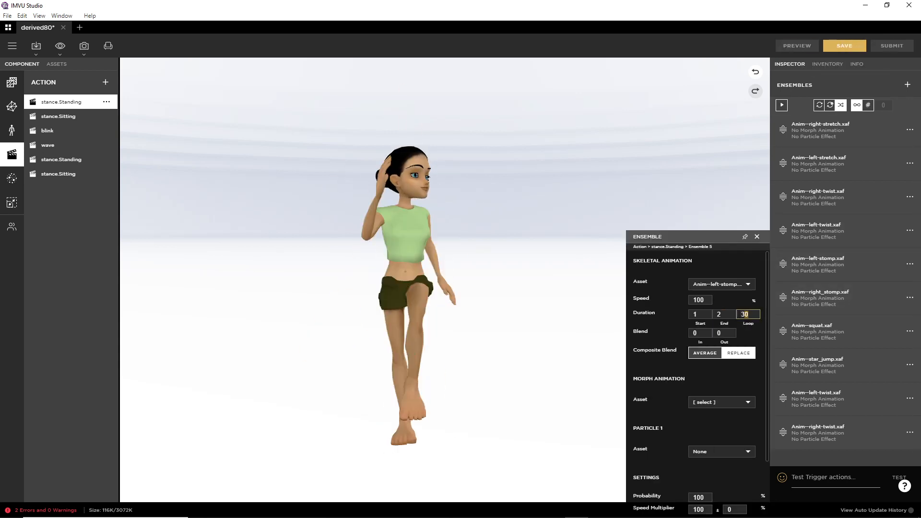
text(9)
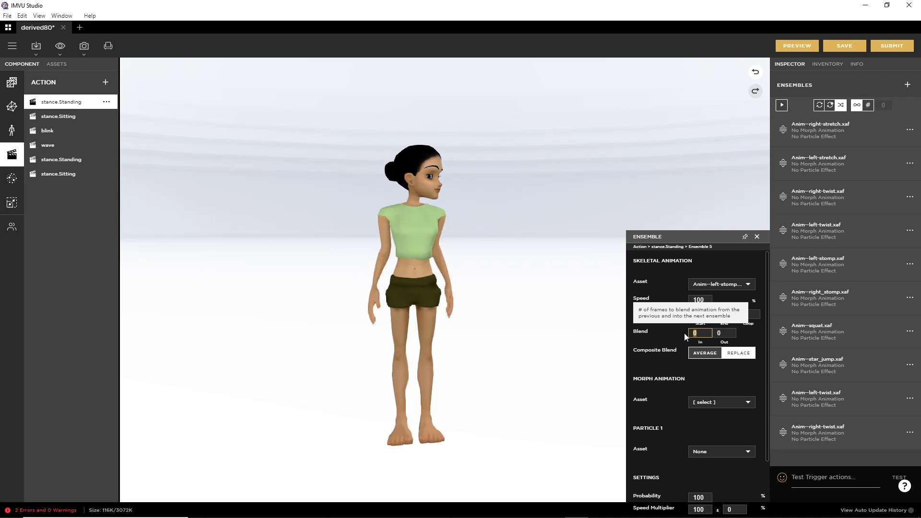
click(701, 333)
text(5)
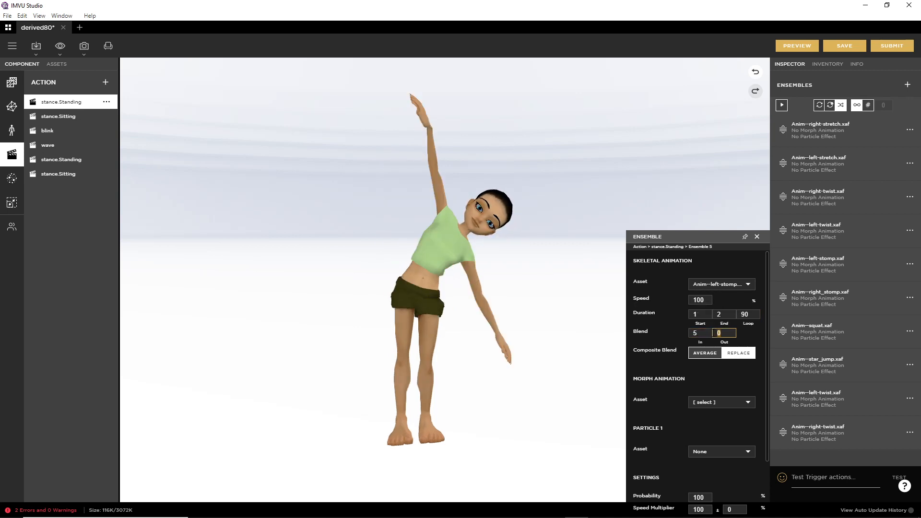
text(5)
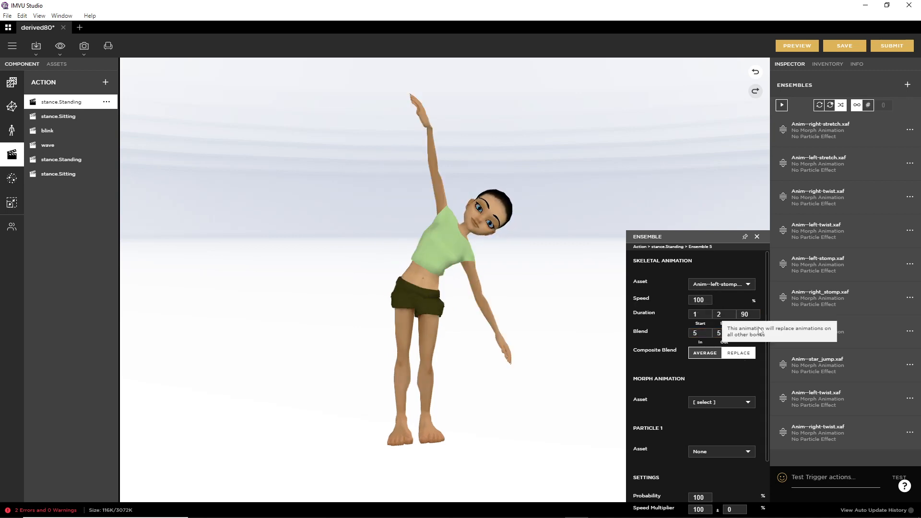
click(797, 45)
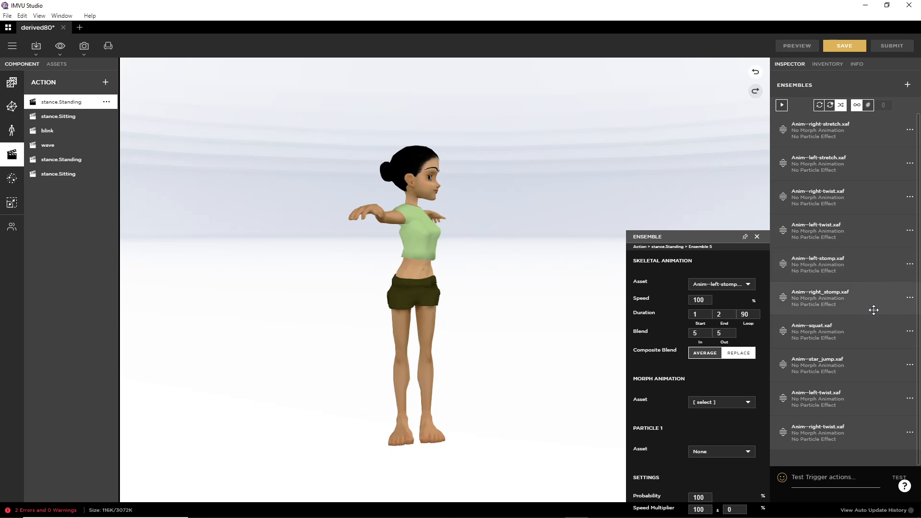
Step: Set right_stomp to loop 90 with 5-frame blend in and out, then preview
click(910, 297)
click(903, 308)
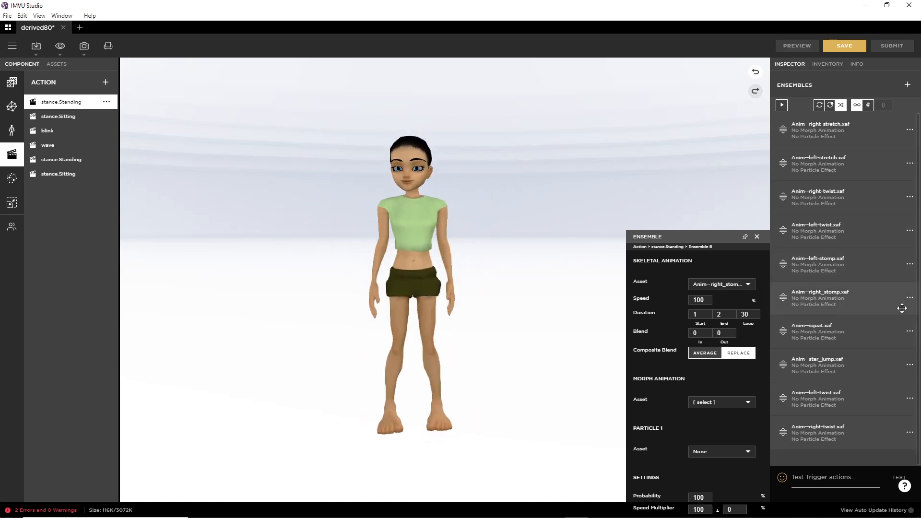
click(744, 314)
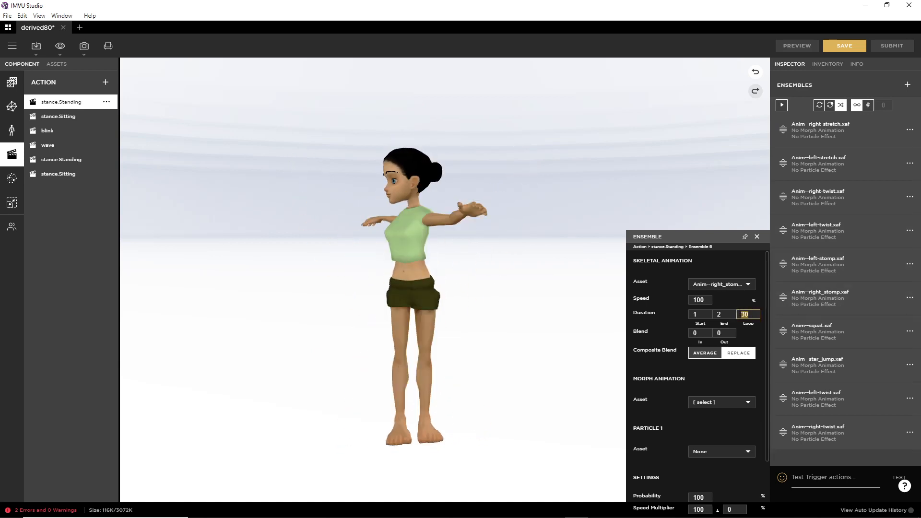
text(90)
click(724, 333)
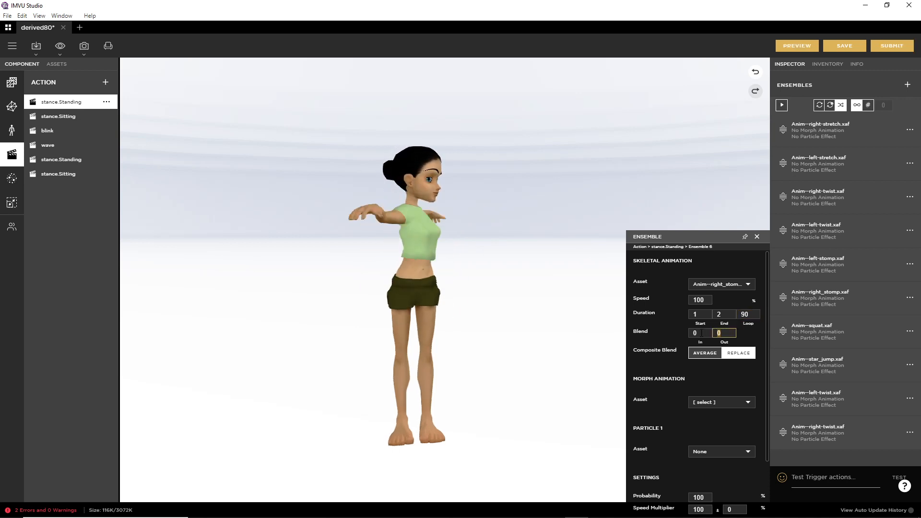
text(5)
drag(701, 333, 685, 335)
text(5)
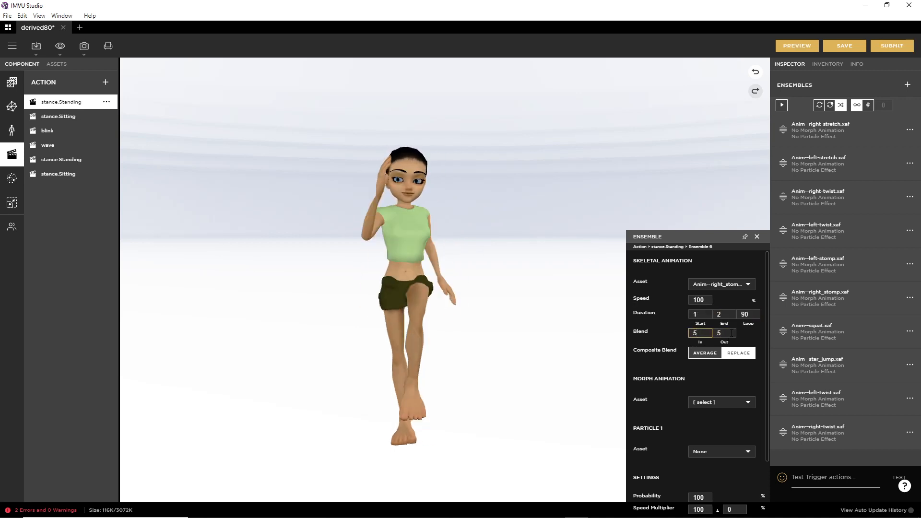
click(797, 46)
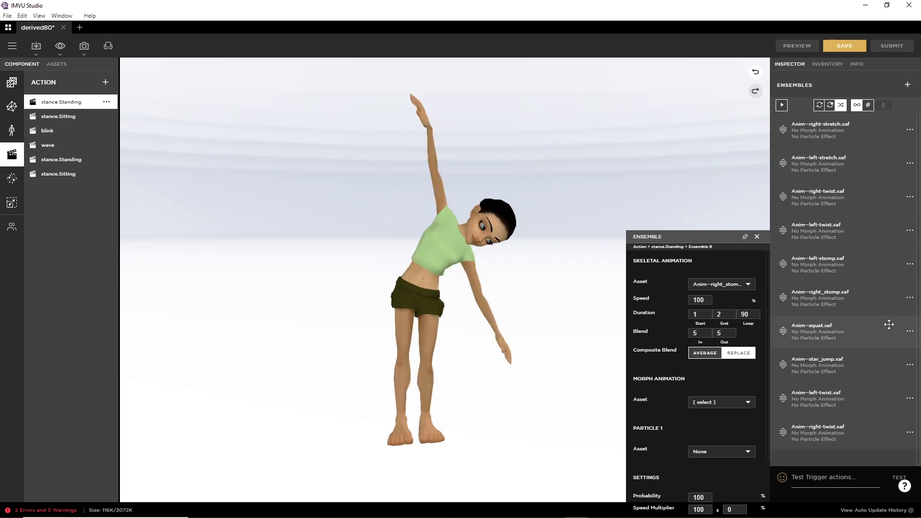
Step: Set squat to loop 90 with 5-frame blend in and out, then preview
click(910, 299)
click(895, 311)
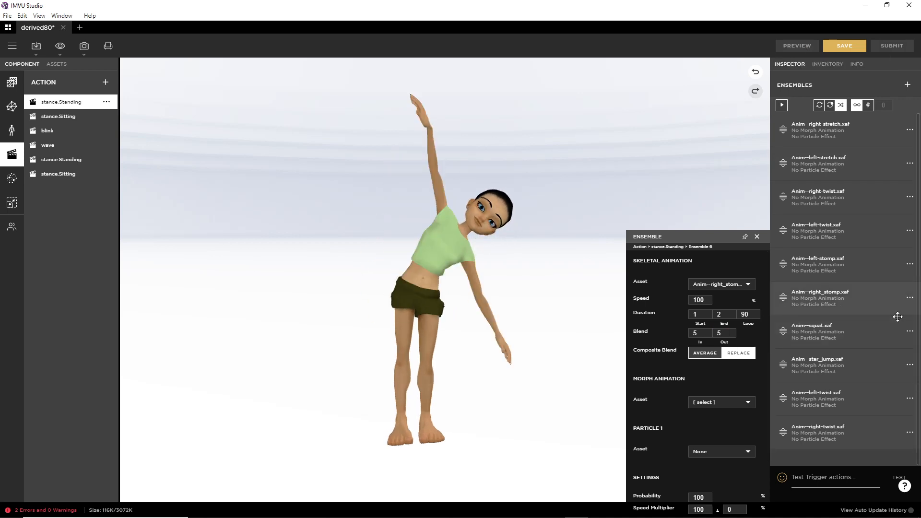
click(910, 331)
click(895, 344)
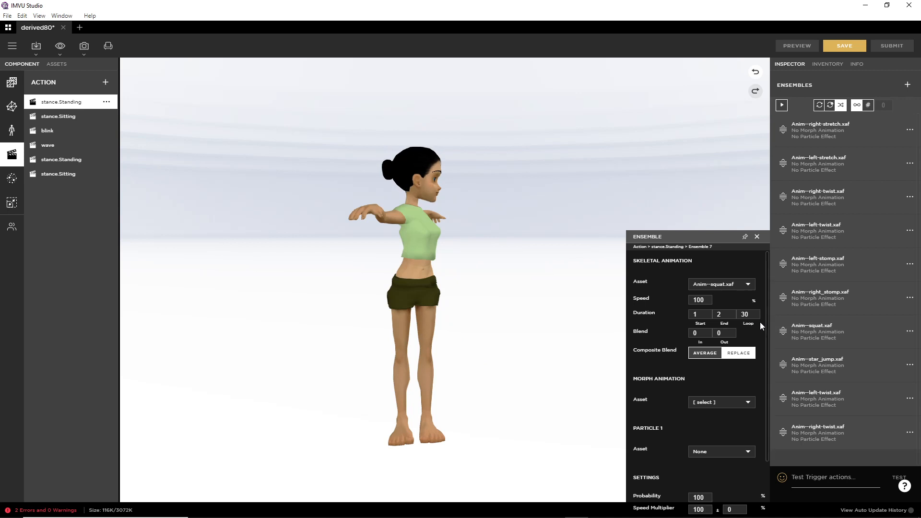
text(90)
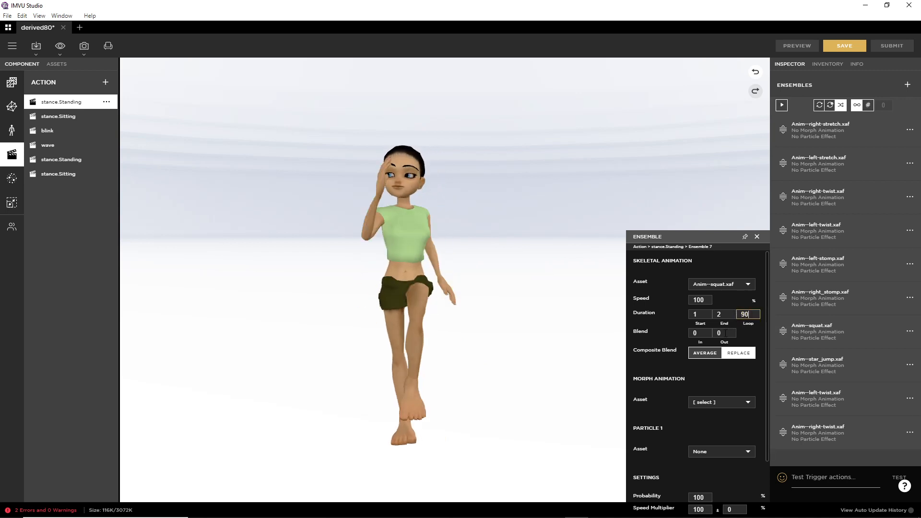
drag(735, 332, 717, 334)
text(5)
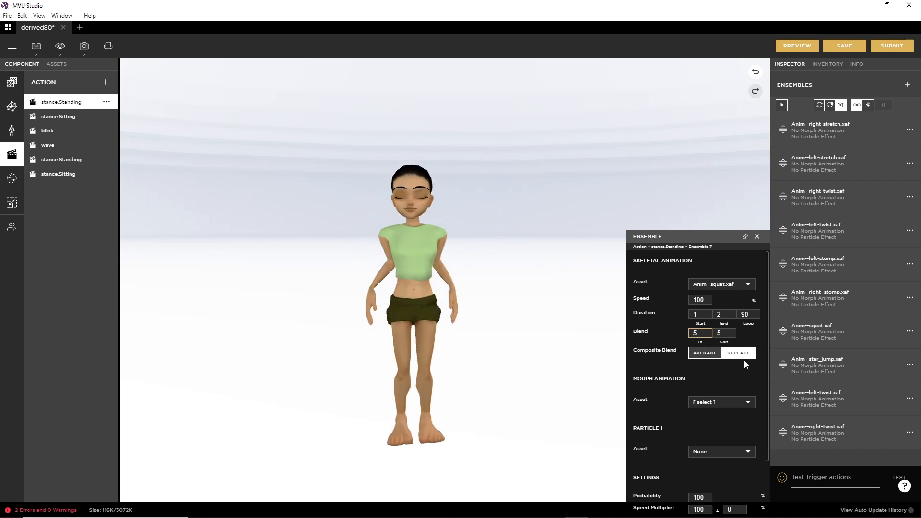
click(802, 48)
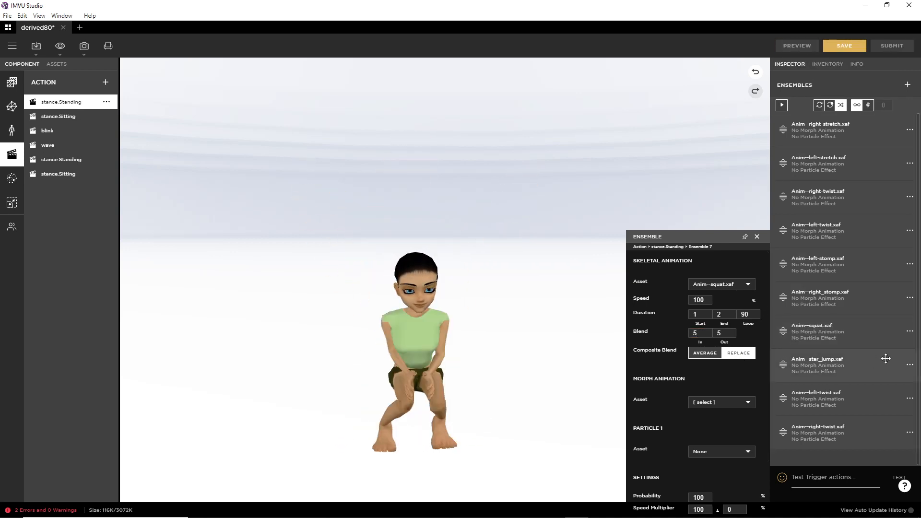
Step: Set the star_jump ensemble to blend in and out over 5 frames, then preview it
click(910, 365)
click(869, 377)
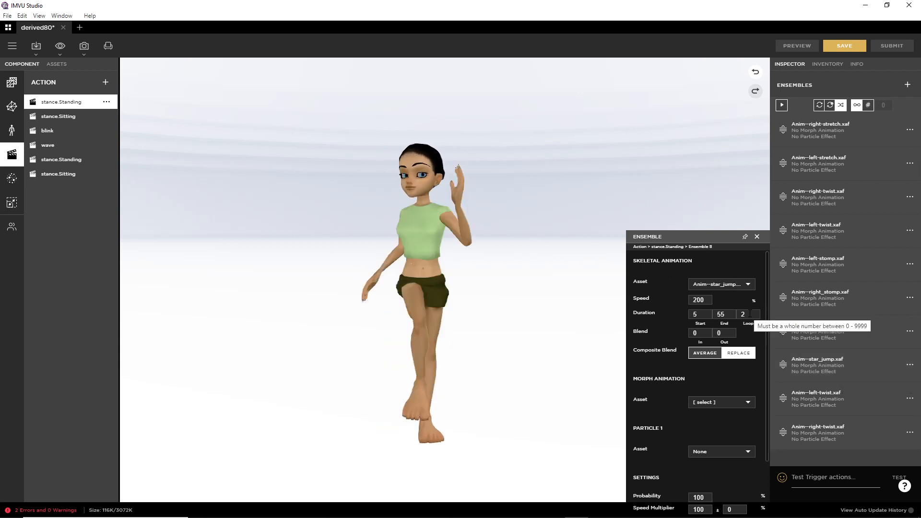
click(725, 333)
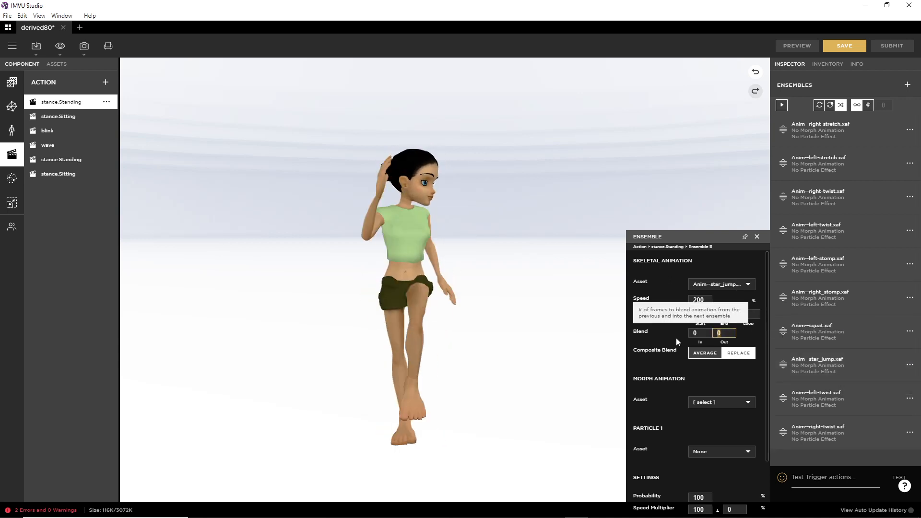
click(697, 333)
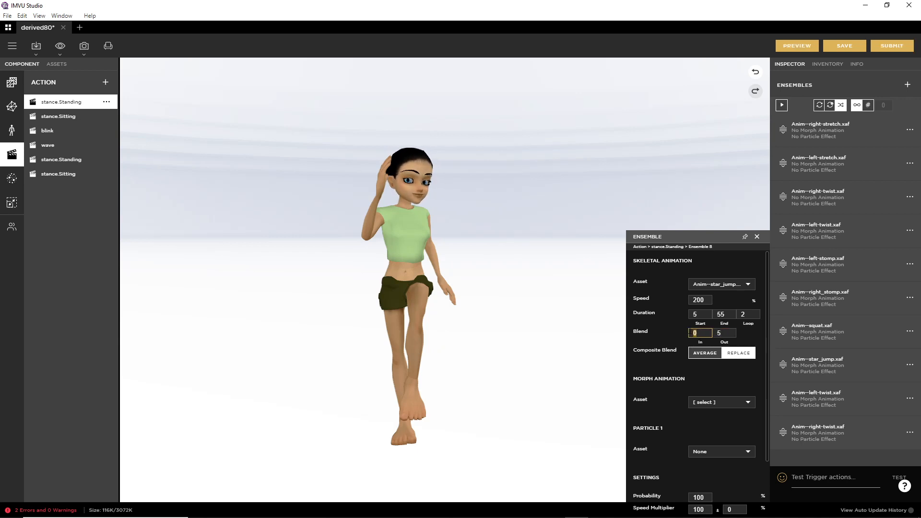
click(802, 46)
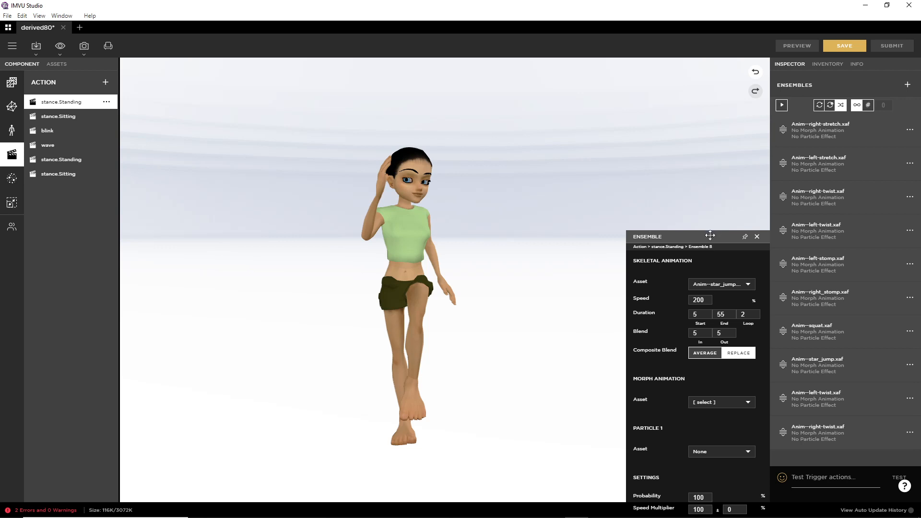
Step: Give the left-twist ensemble a loop count of 90 with blend in 5 and out 5
click(910, 364)
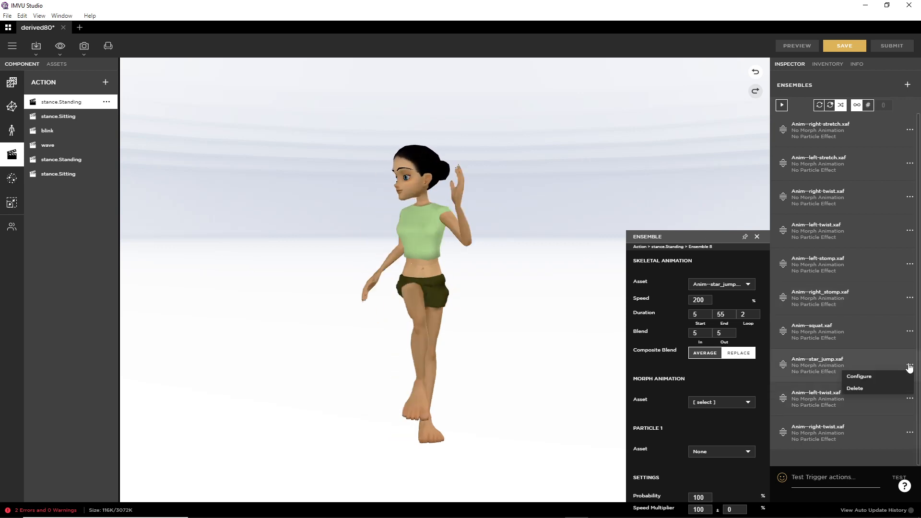
click(869, 378)
click(911, 399)
click(868, 412)
text(90)
key(Tab)
text(5)
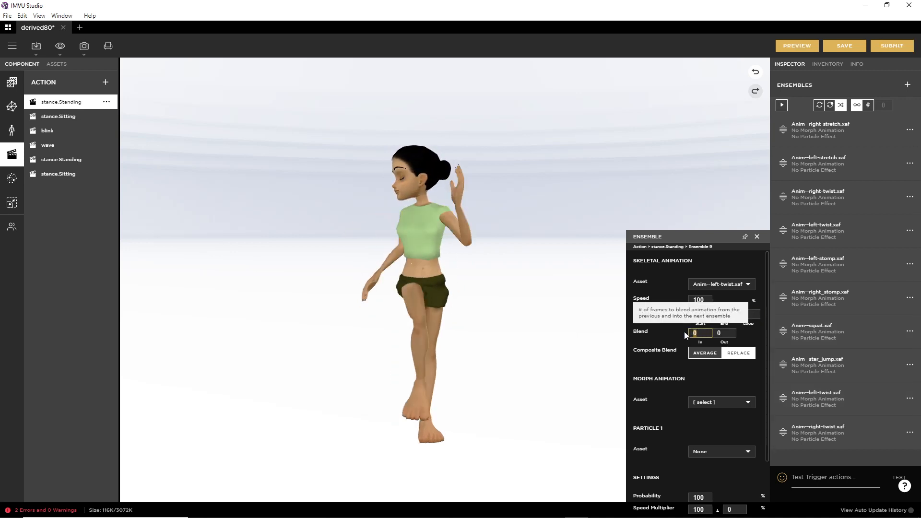
key(Tab)
text(5)
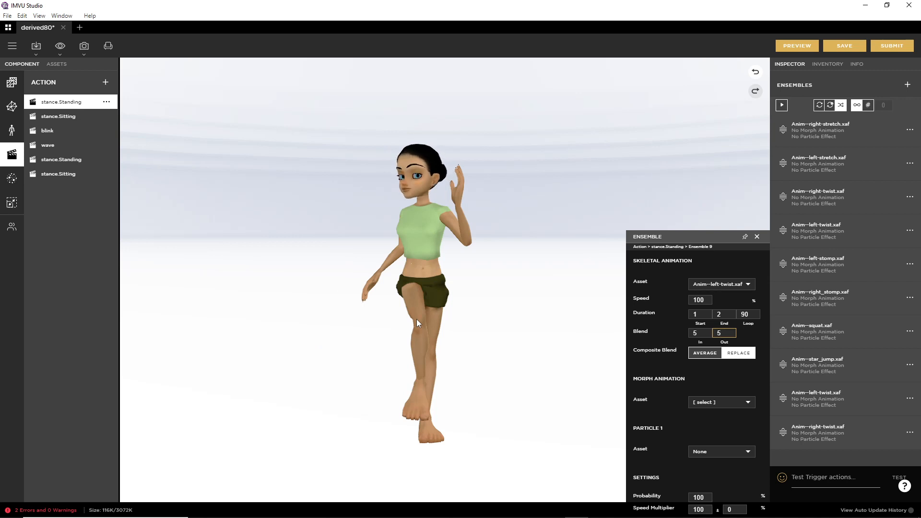
Step: Set the right-twist ensemble to loop 90 with 5/5 blends, then preview on the avatar
click(911, 401)
click(876, 413)
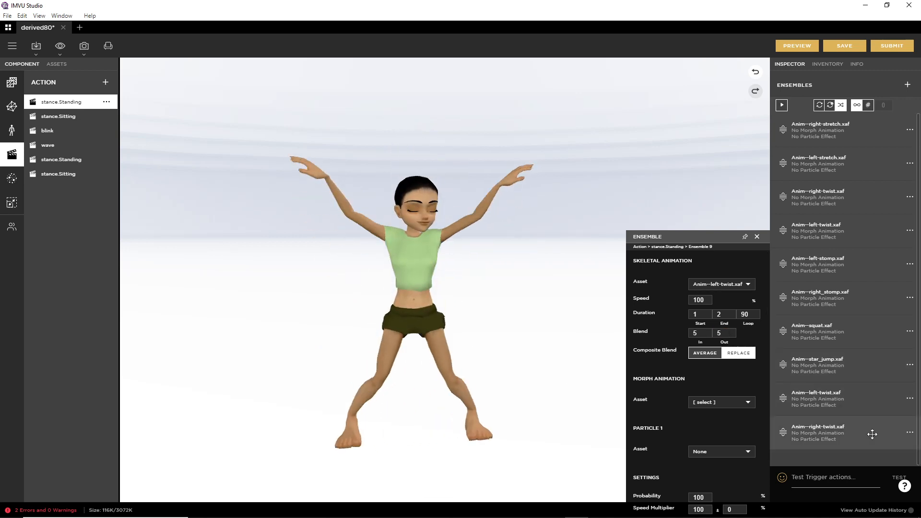
click(910, 432)
click(875, 442)
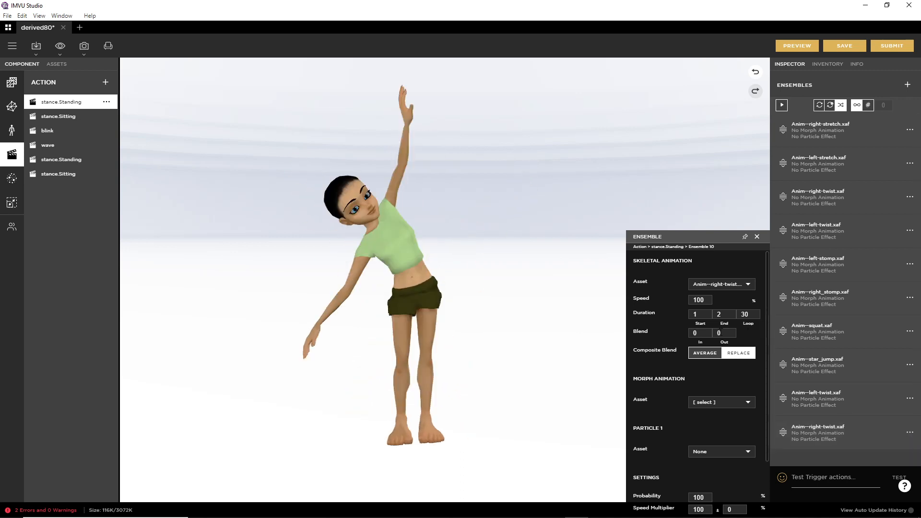
text(5)
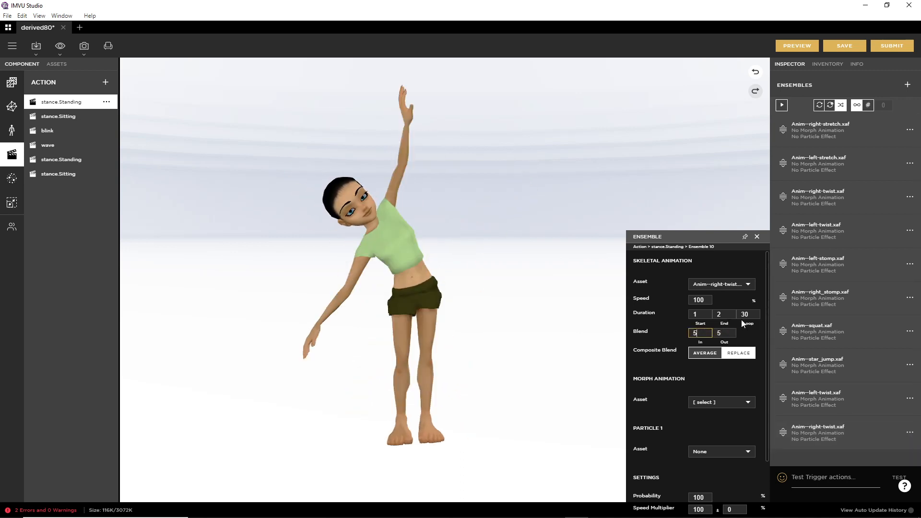
click(743, 318)
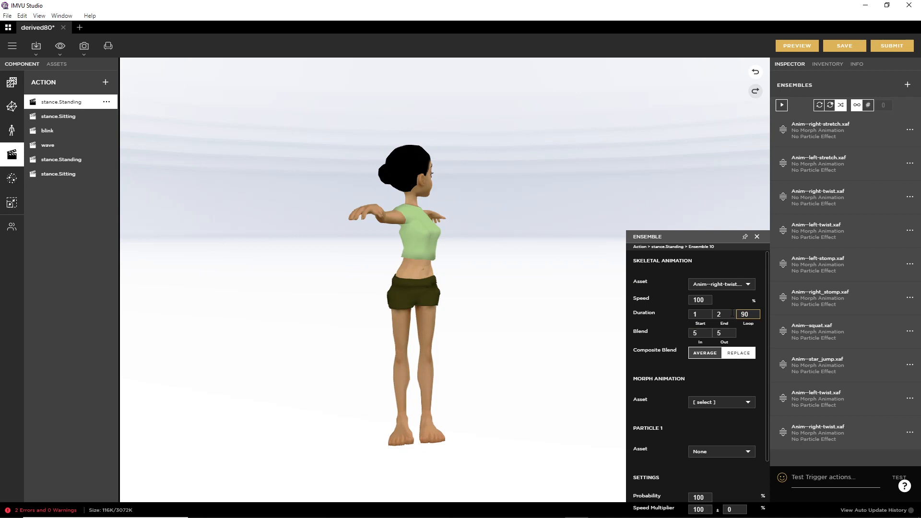
click(799, 48)
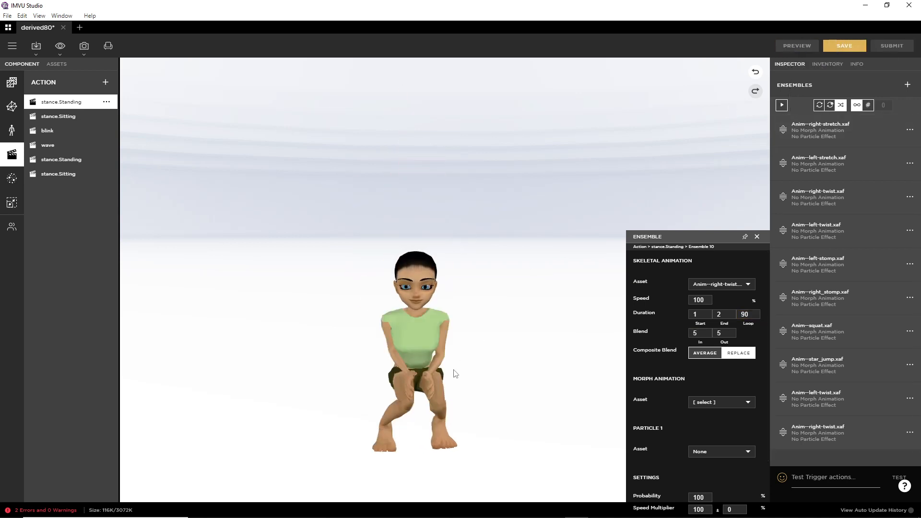
drag(426, 367, 476, 372)
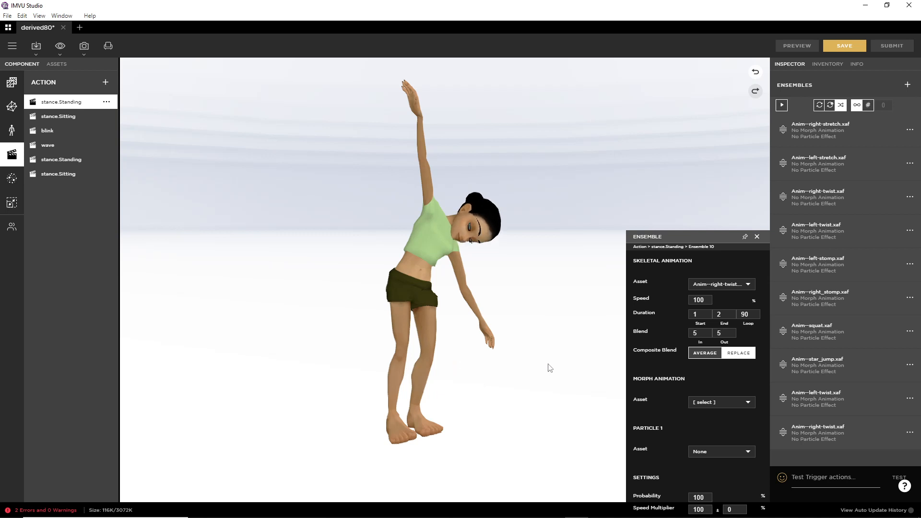
drag(547, 364, 504, 362)
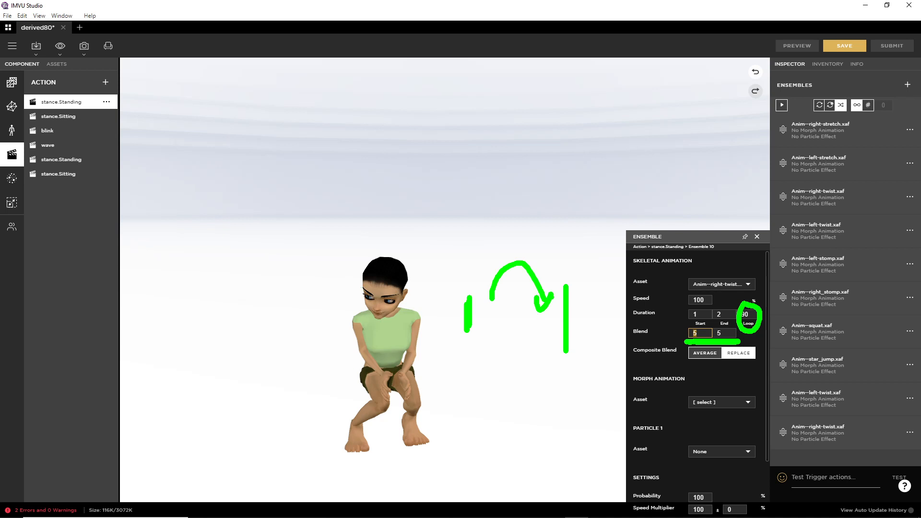
Step: Keep Ensemble 10 (right-twist) looping 90 times with blend in and out at 5
key(Escape)
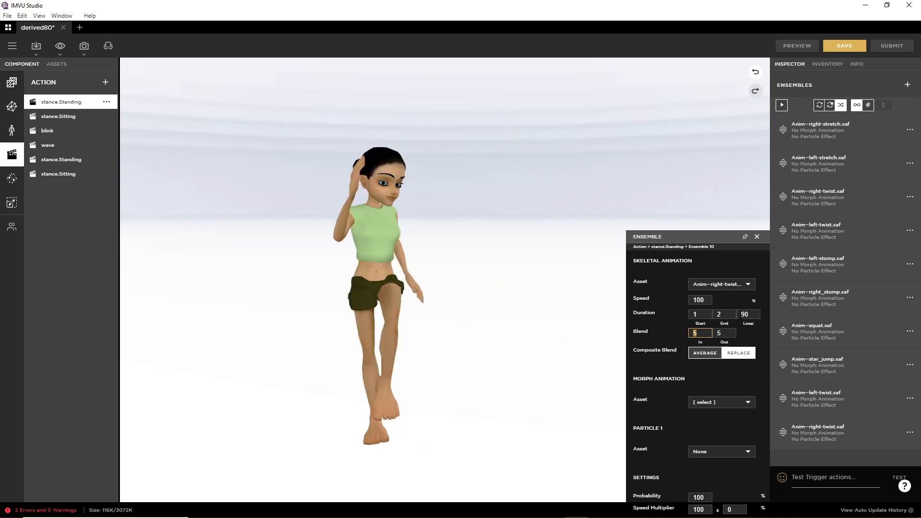
Step: Change the right-twist ensemble's blend in and out to 15, then preview
click(699, 333)
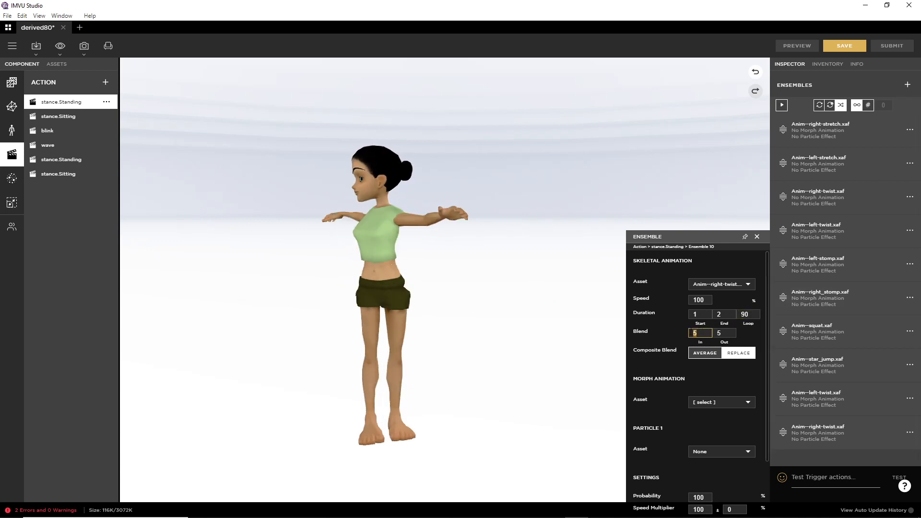
text(15)
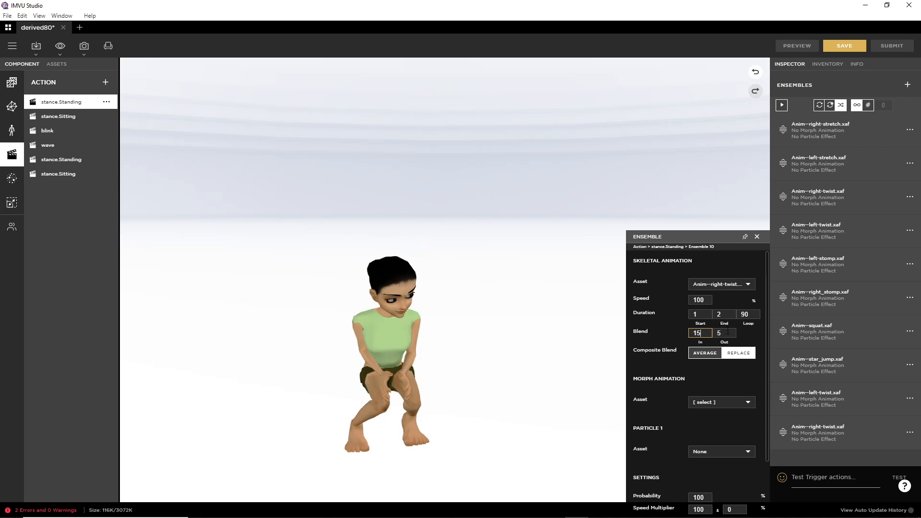
key(Tab)
text(15)
click(804, 48)
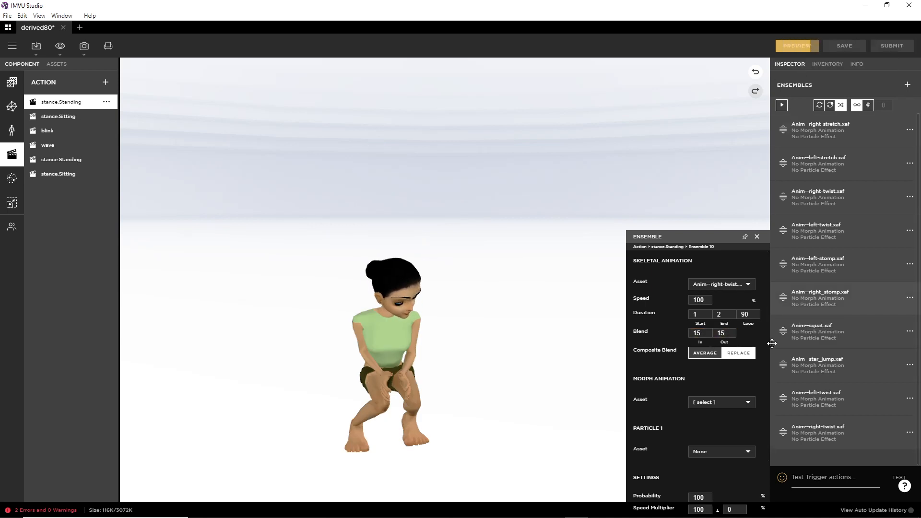
Step: Set the left-twist ensemble's blend in and out to 15, then preview
click(910, 434)
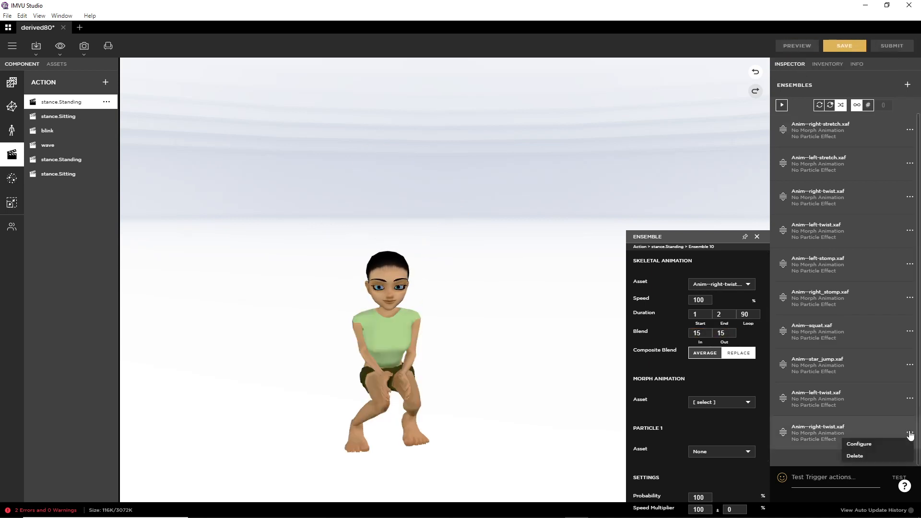
click(874, 445)
click(910, 399)
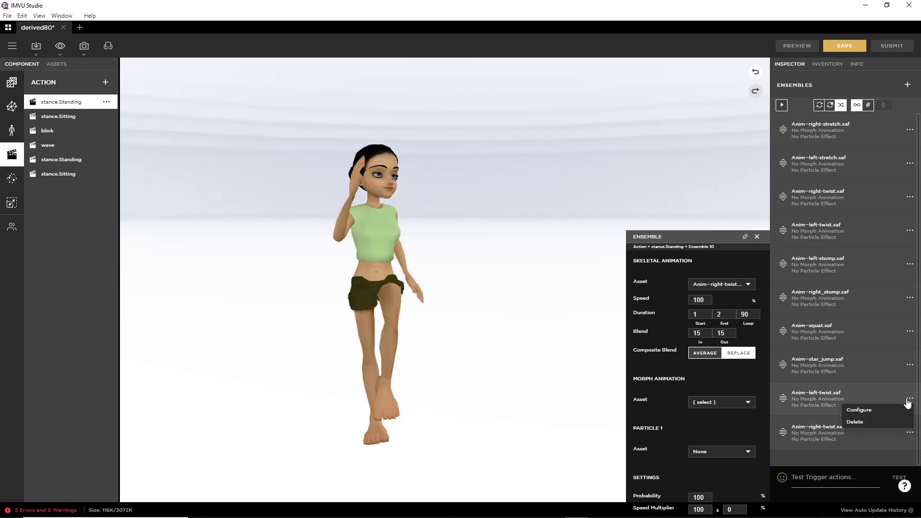
click(874, 408)
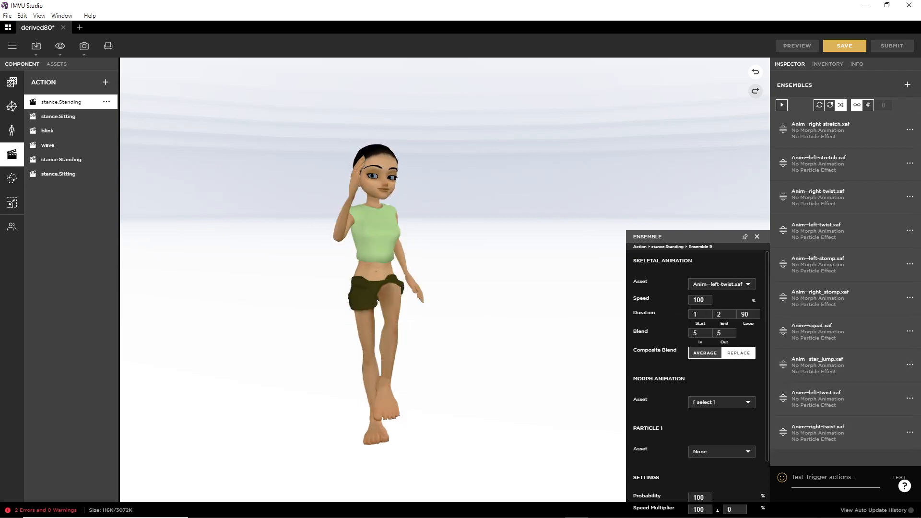
text(1)
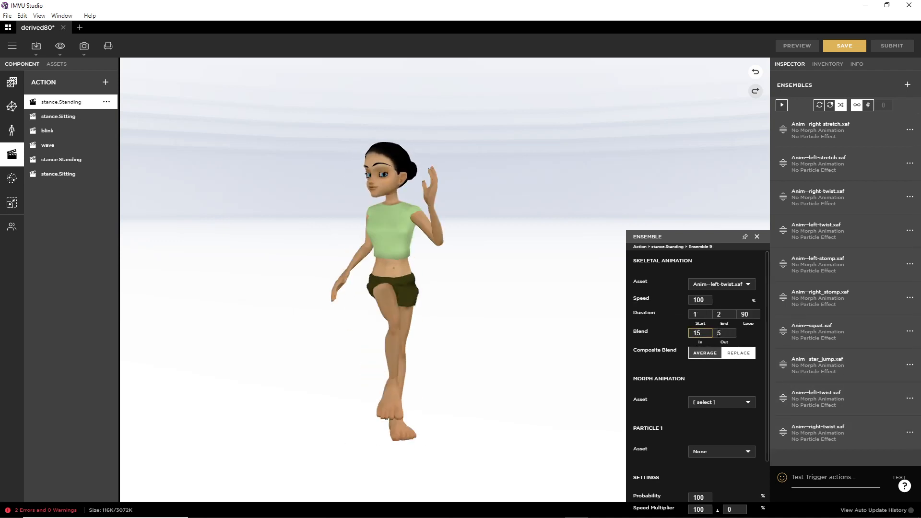
click(719, 333)
text(1)
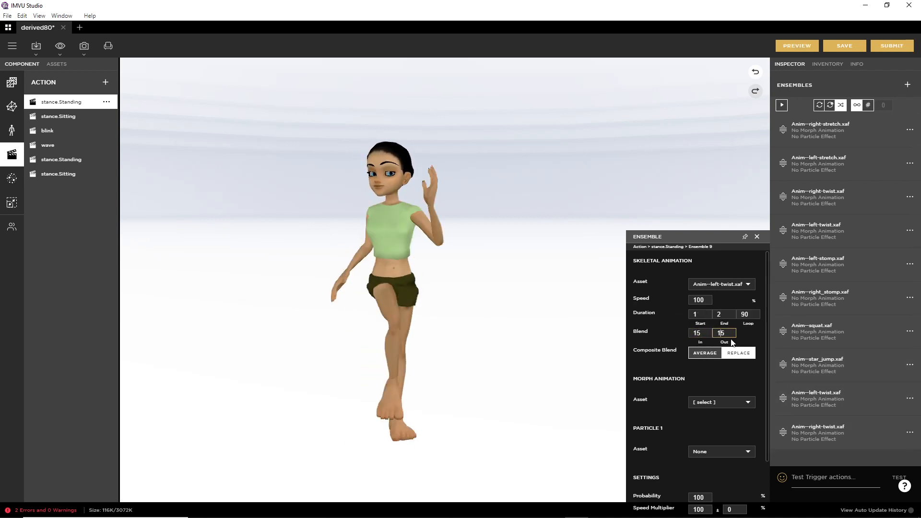
click(796, 48)
Step: Set the star-jump ensemble's blend in and out to 15, preview, and load the squat settings
click(910, 365)
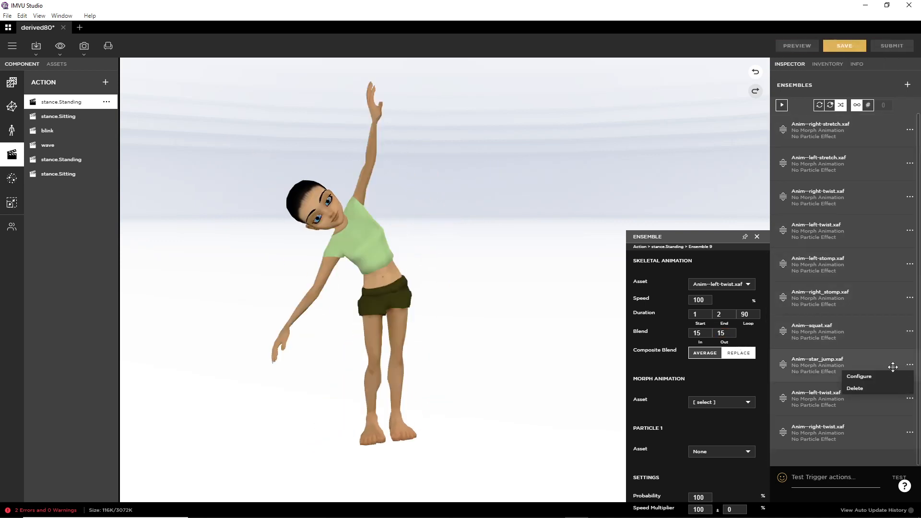
click(859, 377)
text(1)
click(695, 333)
text(1)
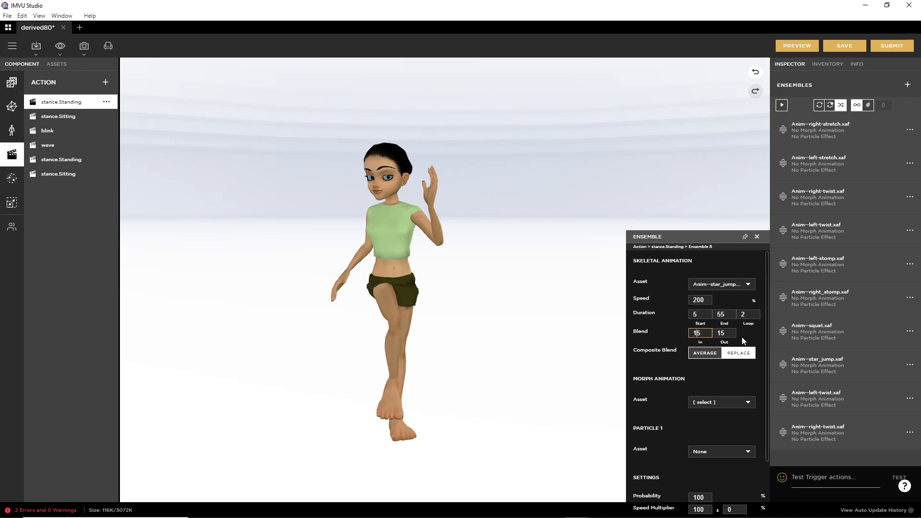
click(798, 51)
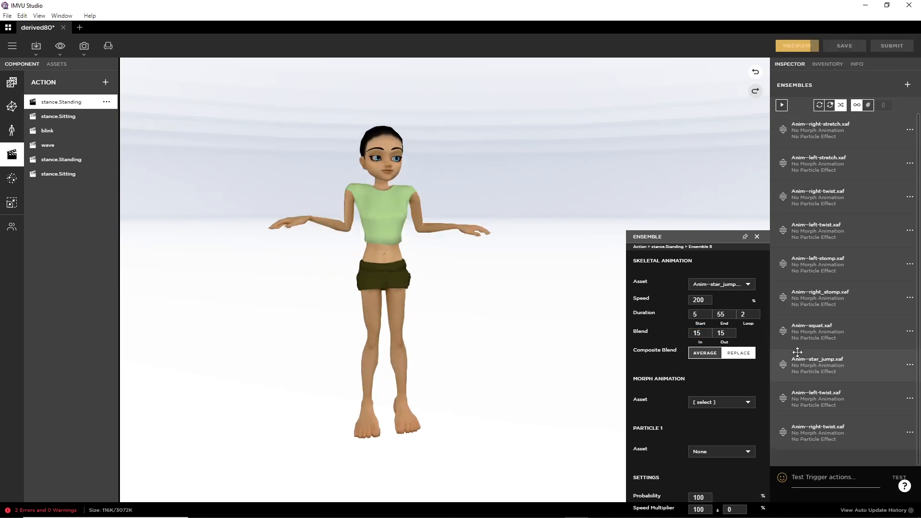
click(909, 334)
click(888, 343)
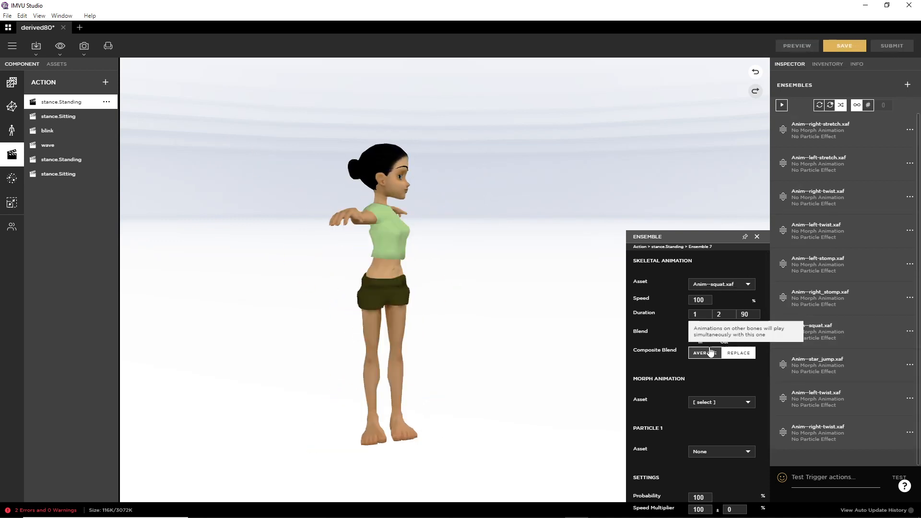
Step: Set the squat and right-stomp ensembles to blend in and out over 15
text(15)
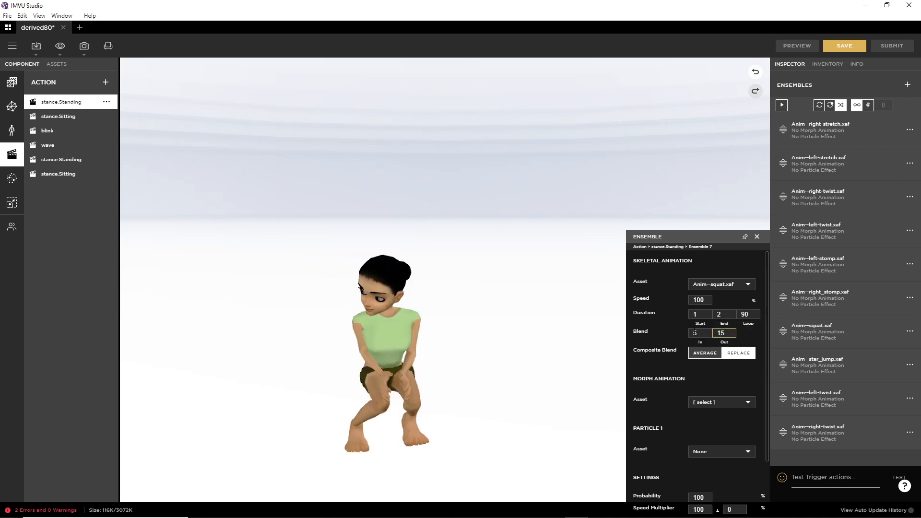
click(695, 334)
text(15)
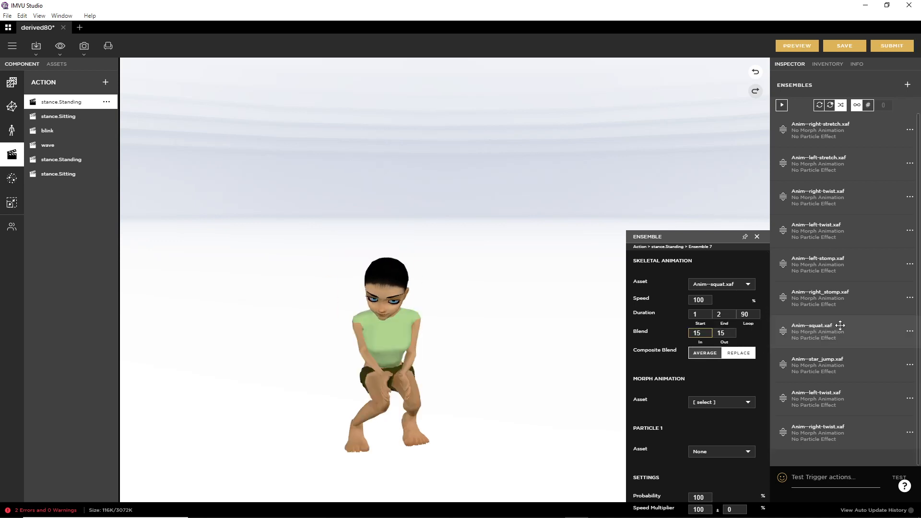
click(910, 297)
click(883, 311)
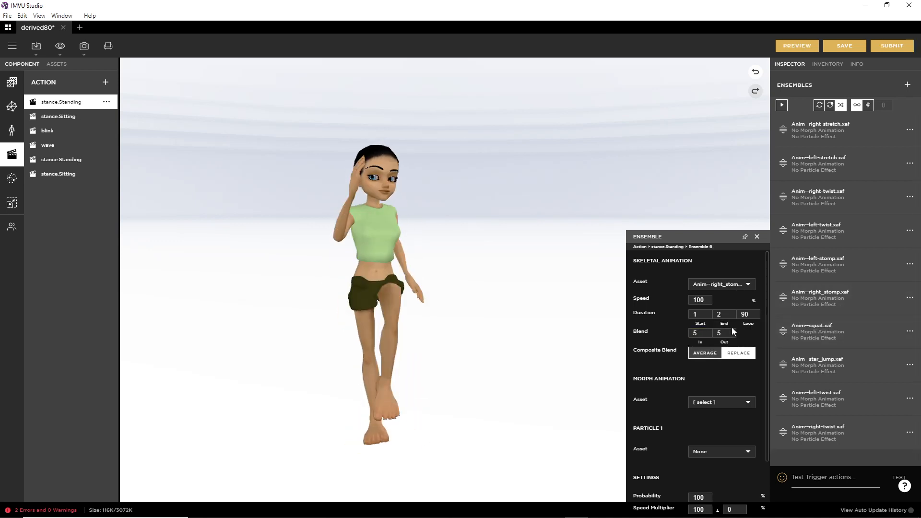
click(760, 334)
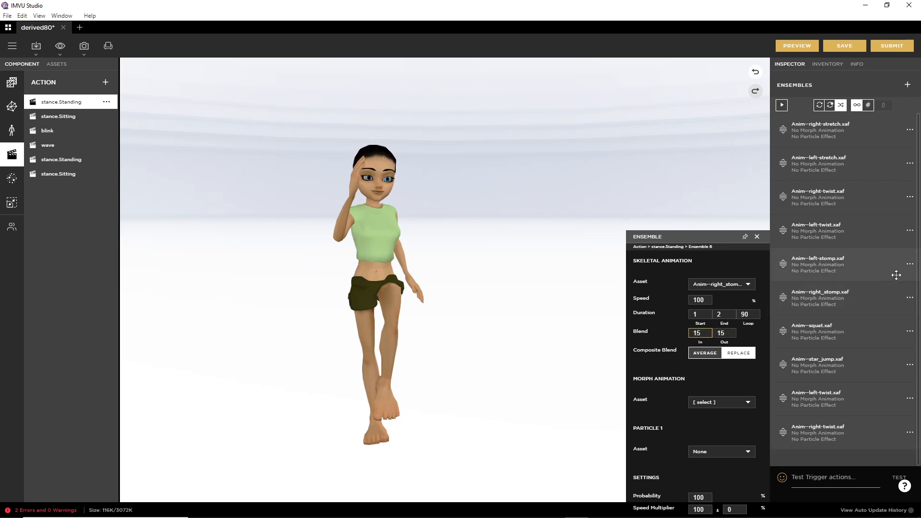
Step: Set the left-stomp and upper left-twist blends to 15, then preview on the avatar
click(910, 265)
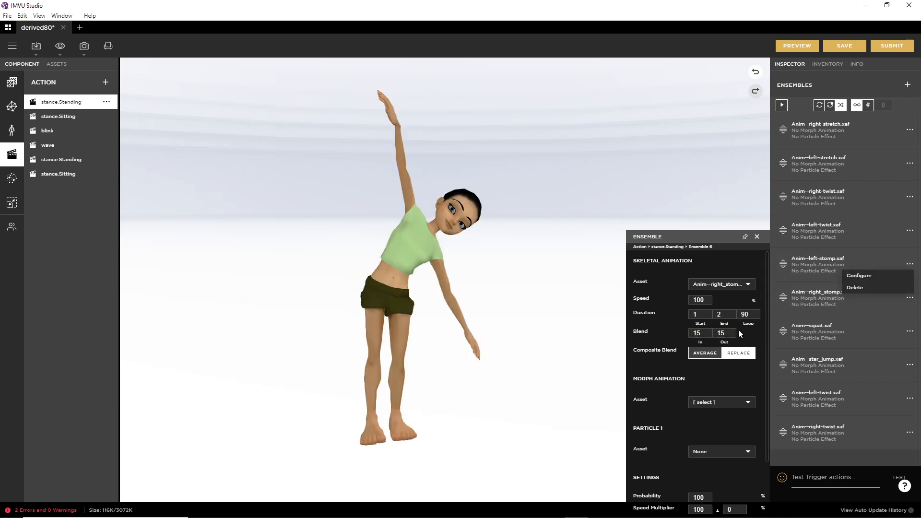
click(871, 279)
text(1)
click(910, 230)
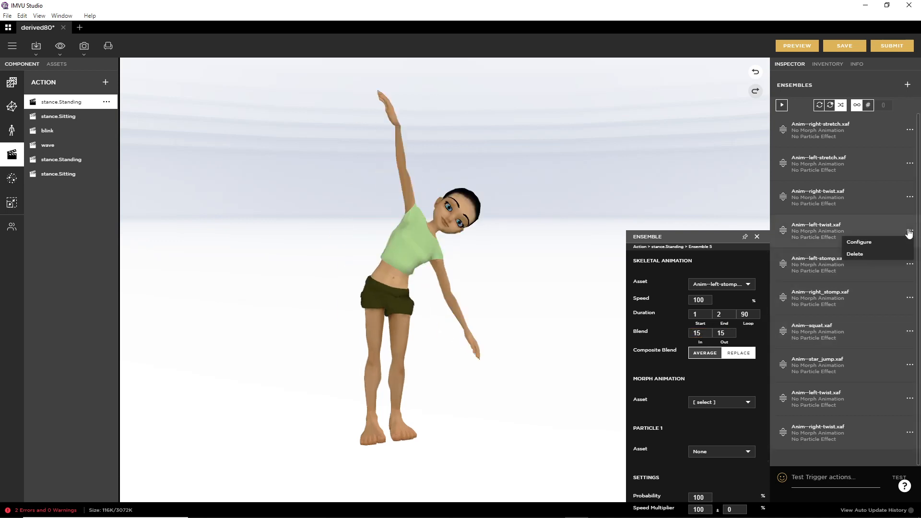
click(877, 245)
text(15)
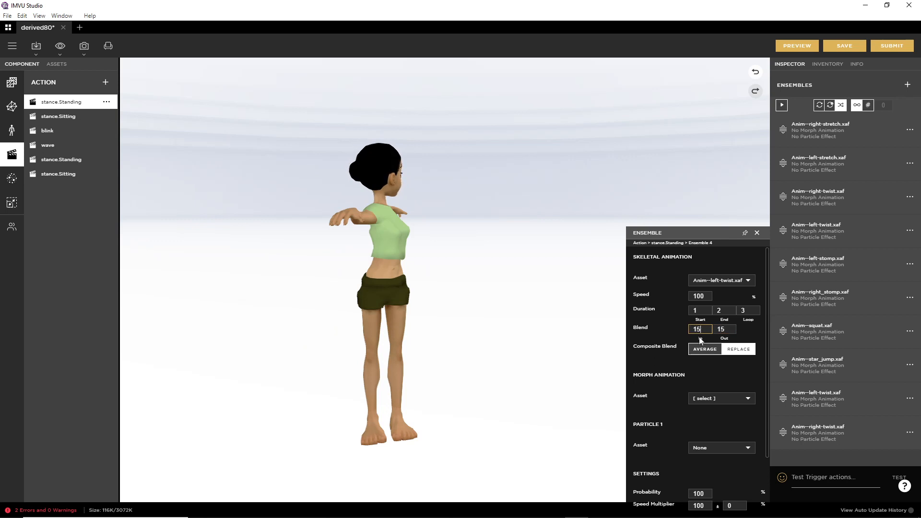
click(796, 46)
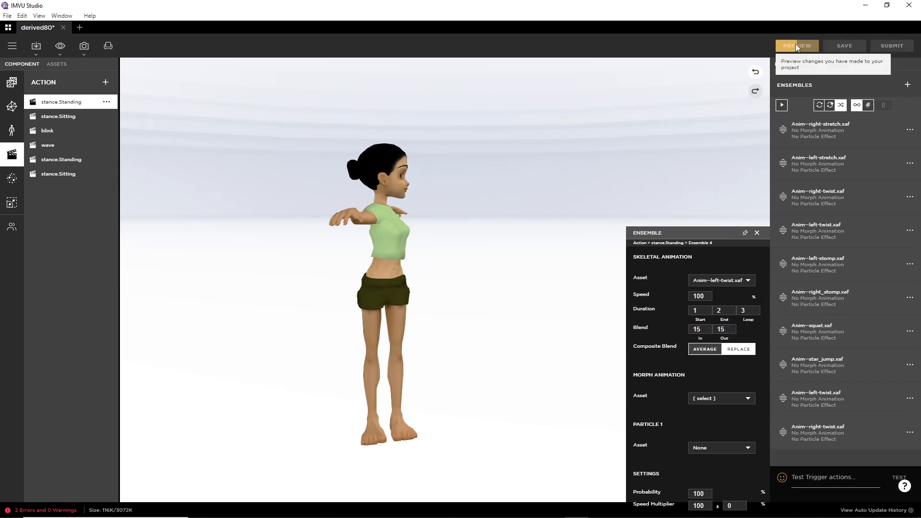
Step: Set the upper right-twist ensemble's blend in and out to 15, then preview
click(909, 264)
click(882, 276)
click(910, 230)
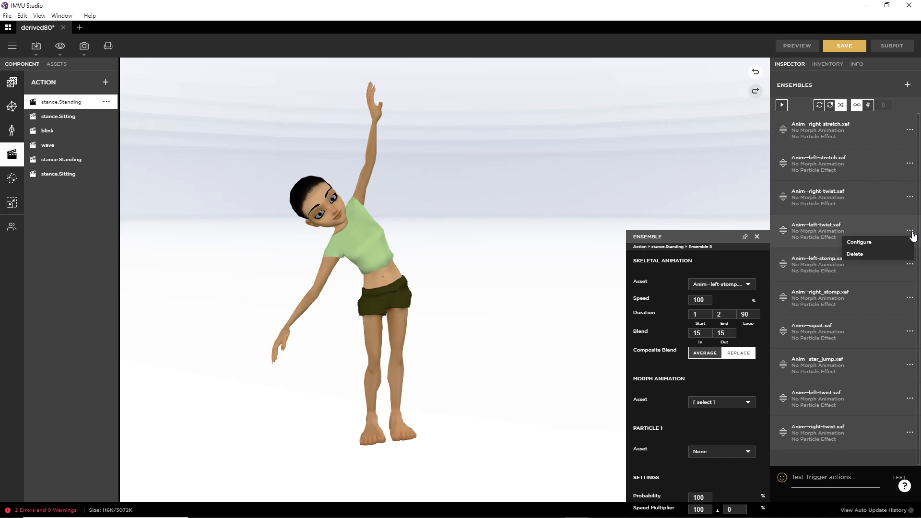
click(874, 240)
click(910, 197)
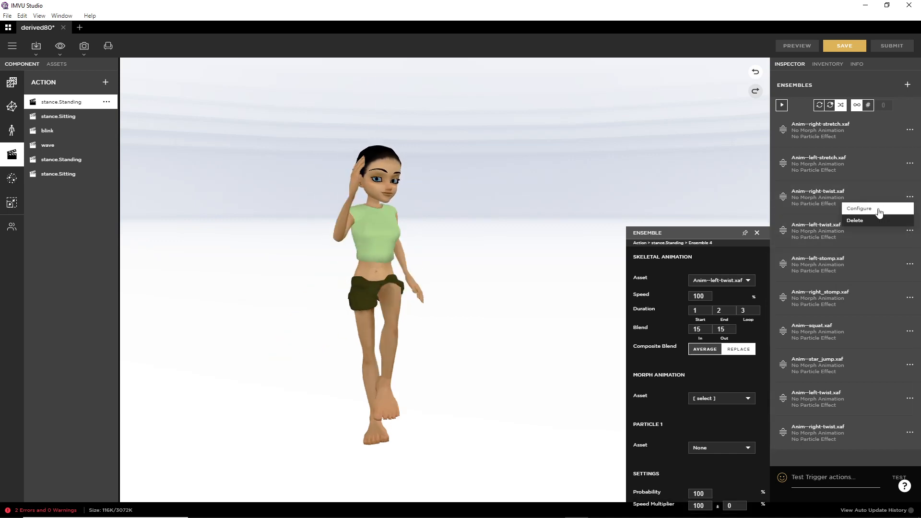
click(876, 209)
click(726, 296)
text(15)
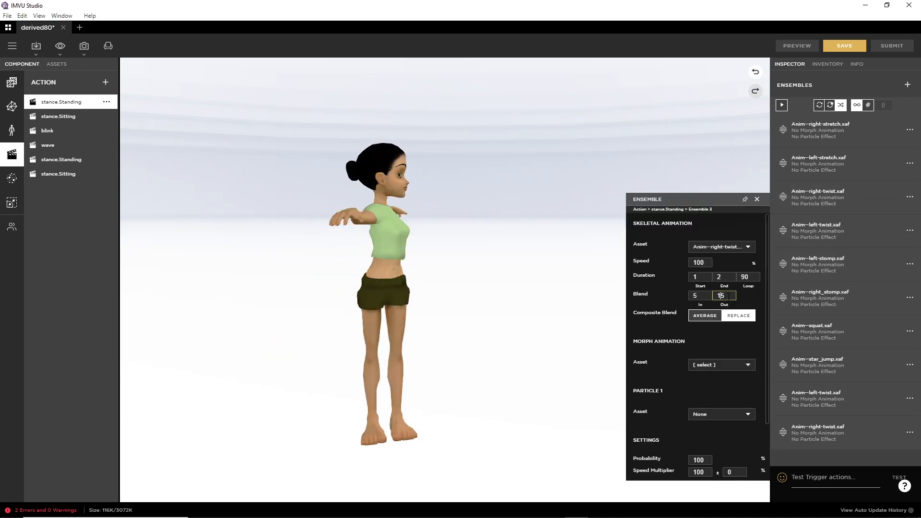
click(701, 296)
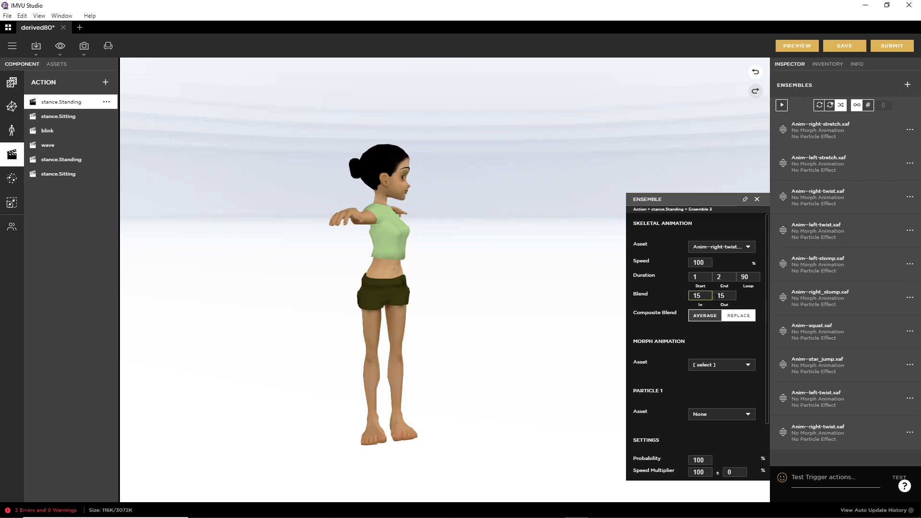
click(804, 47)
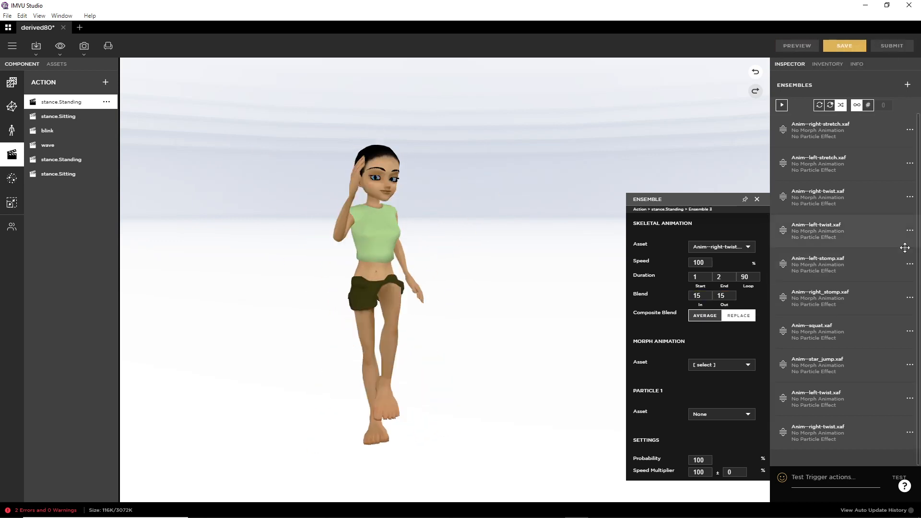
Step: Recheck the upper left-twist and right-twist ensembles' 15-frame blend settings
click(911, 231)
click(878, 241)
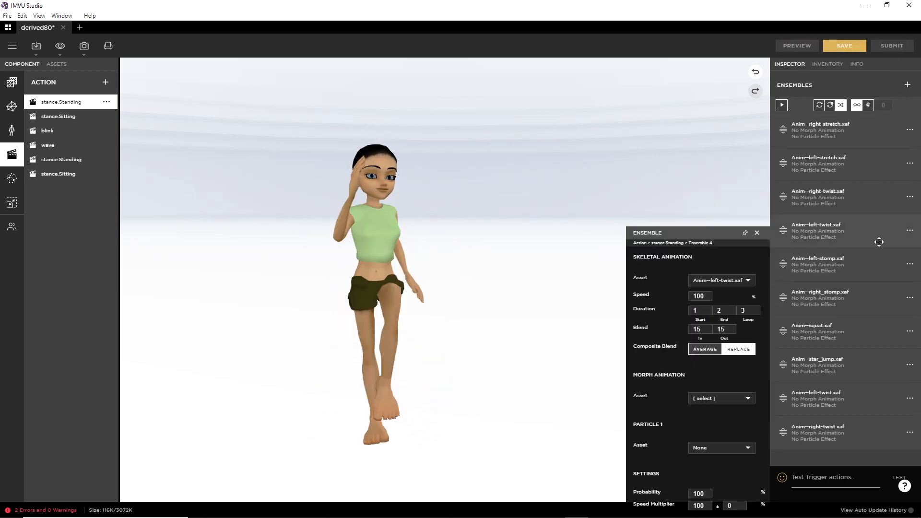
click(910, 199)
click(877, 208)
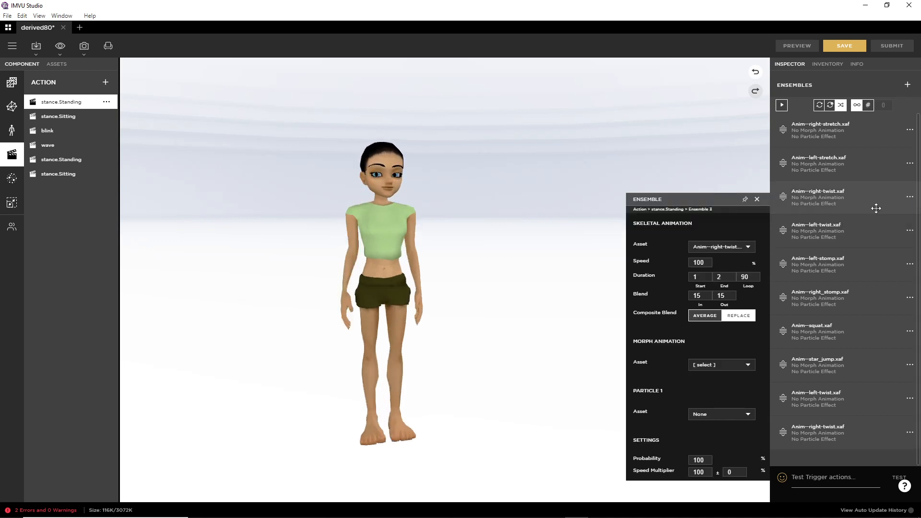
Step: Set the left-stretch ensemble's blend in and out to 15, then preview
click(911, 164)
click(877, 174)
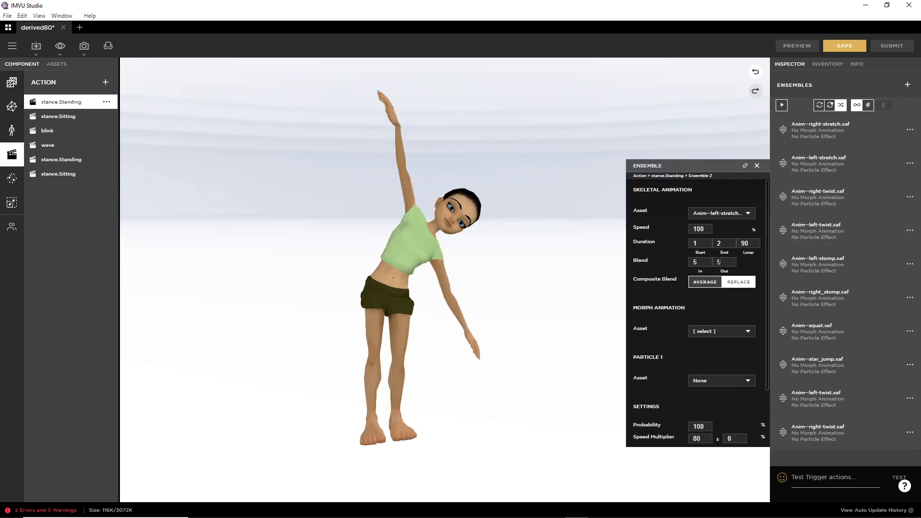
click(693, 261)
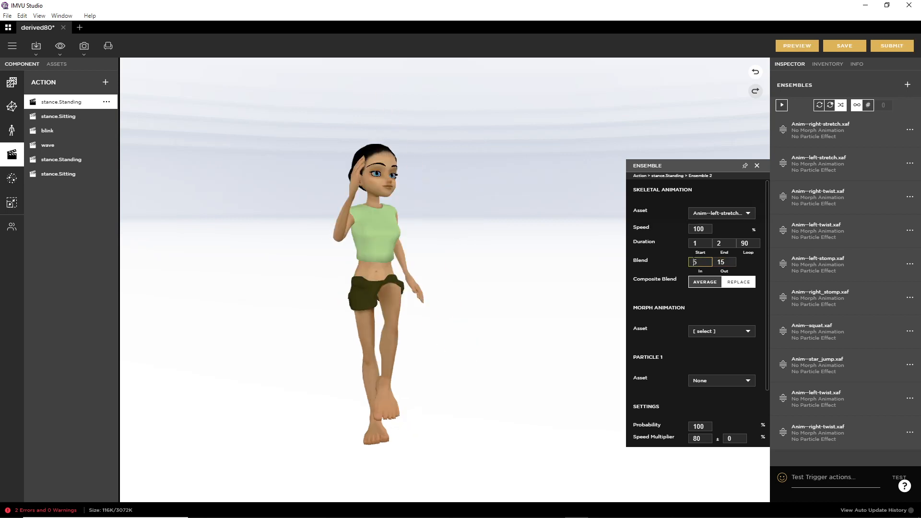
click(798, 47)
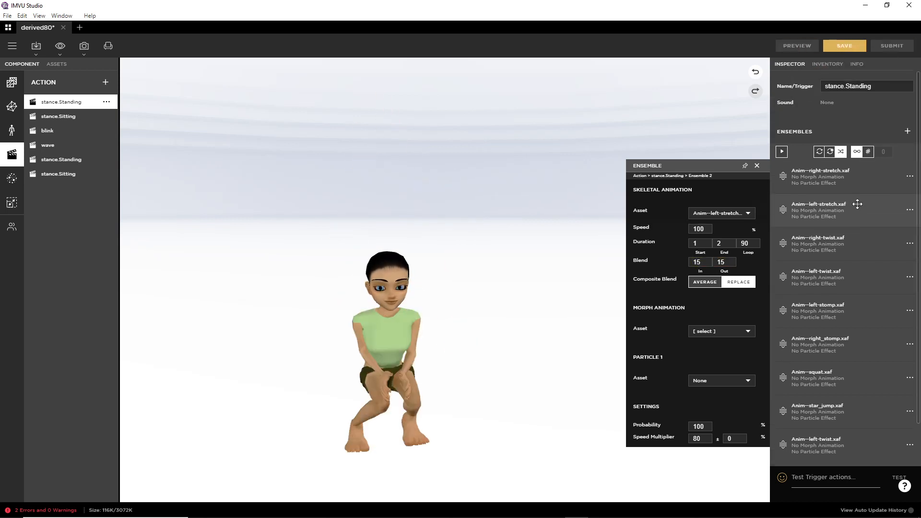
Step: Set the right-stretch ensemble's blend in and out to 15, preview, and open the File menu
click(910, 210)
click(880, 222)
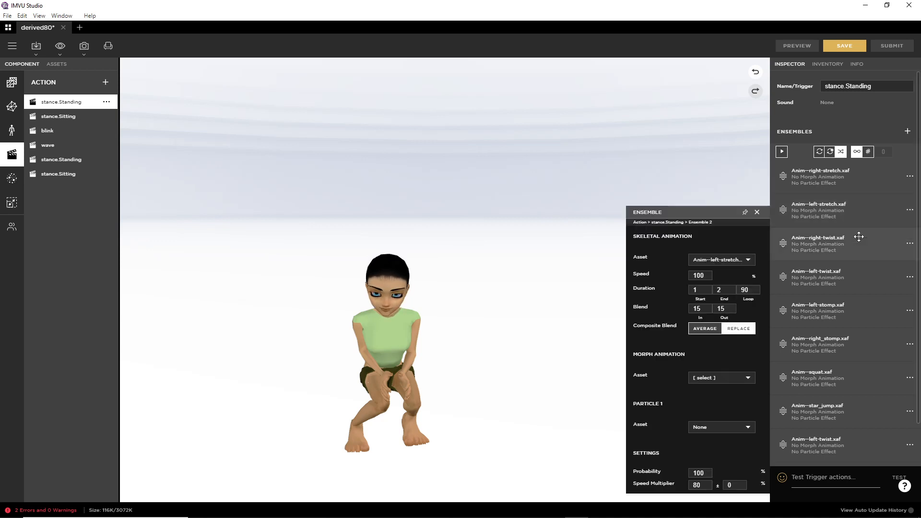
click(911, 177)
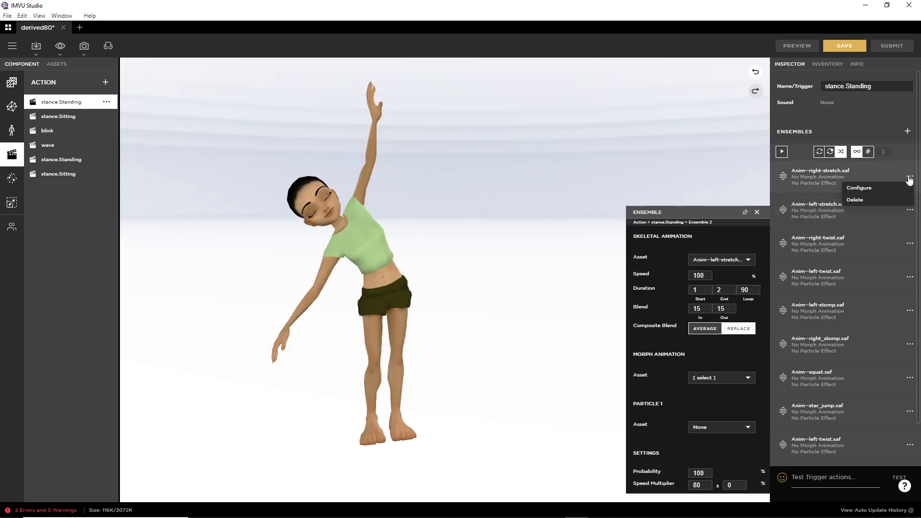
click(875, 190)
text(1)
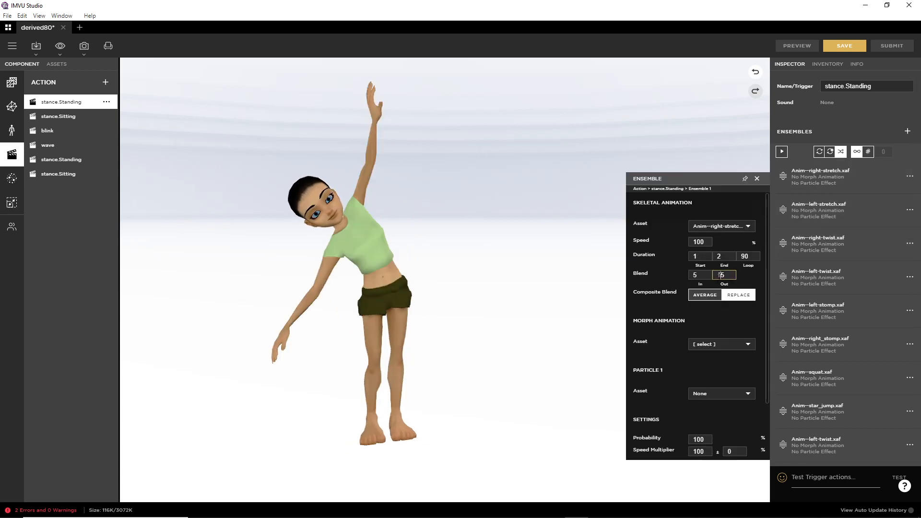
click(694, 275)
text(1)
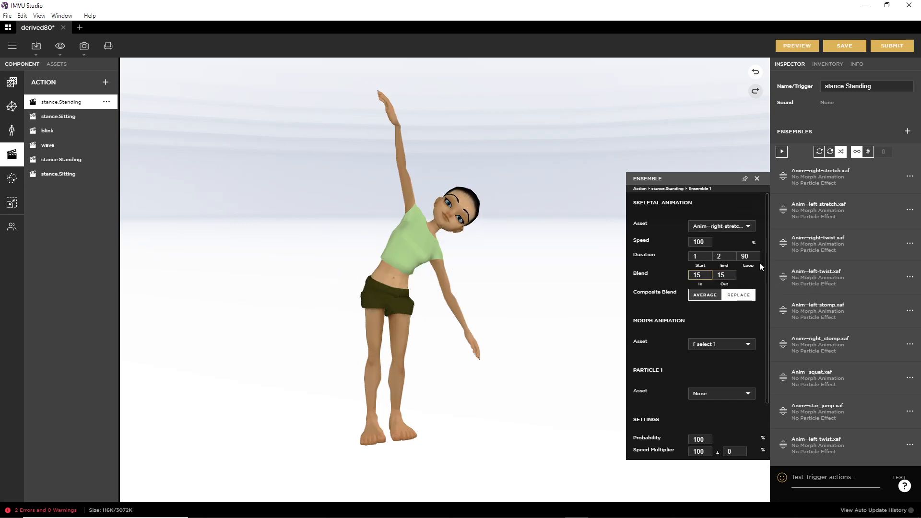
click(797, 46)
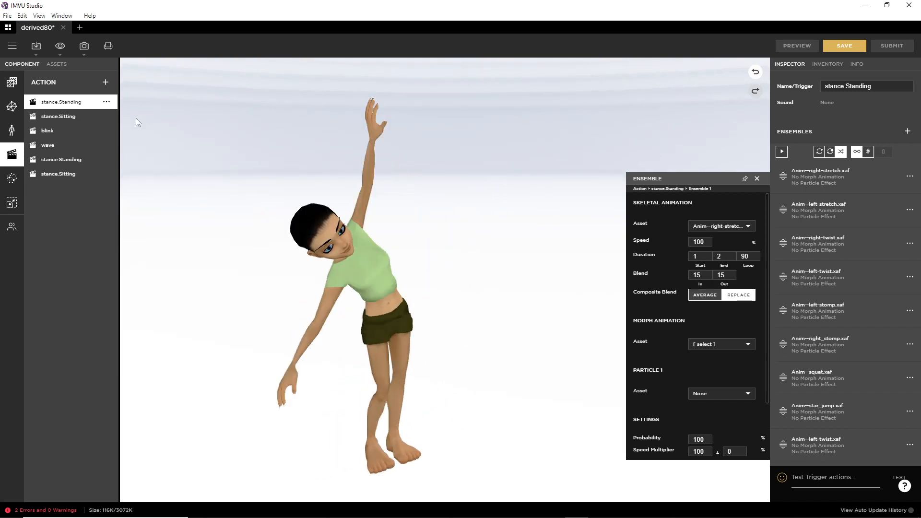
click(12, 46)
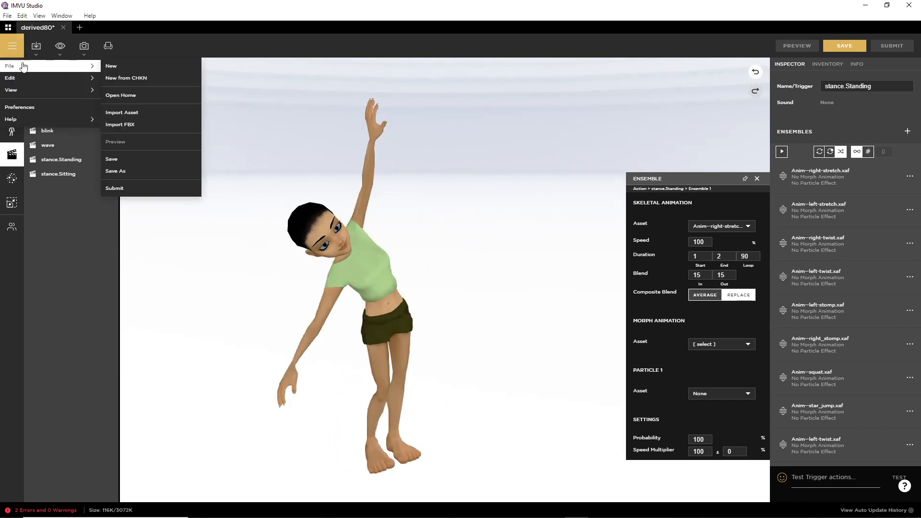
Step: Save the product as a new copy named 'toolkit life avi', then bring Blender forward
click(115, 172)
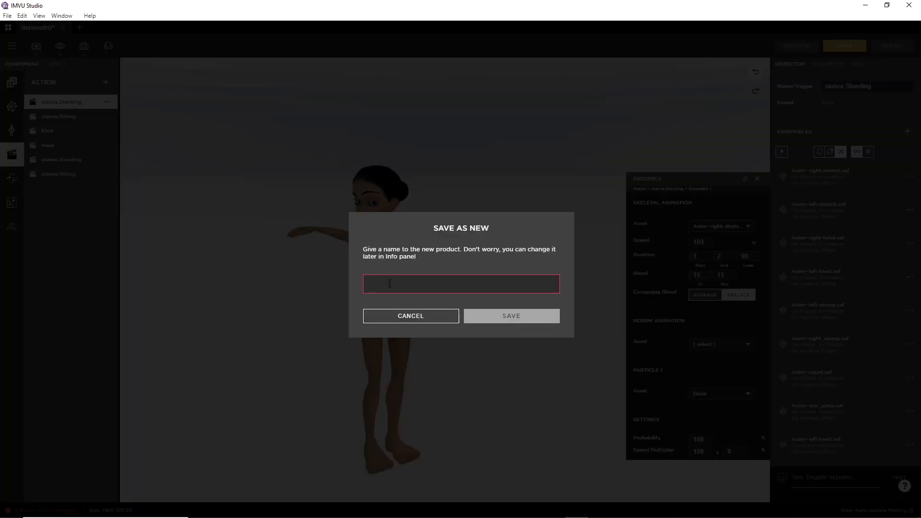
text(to)
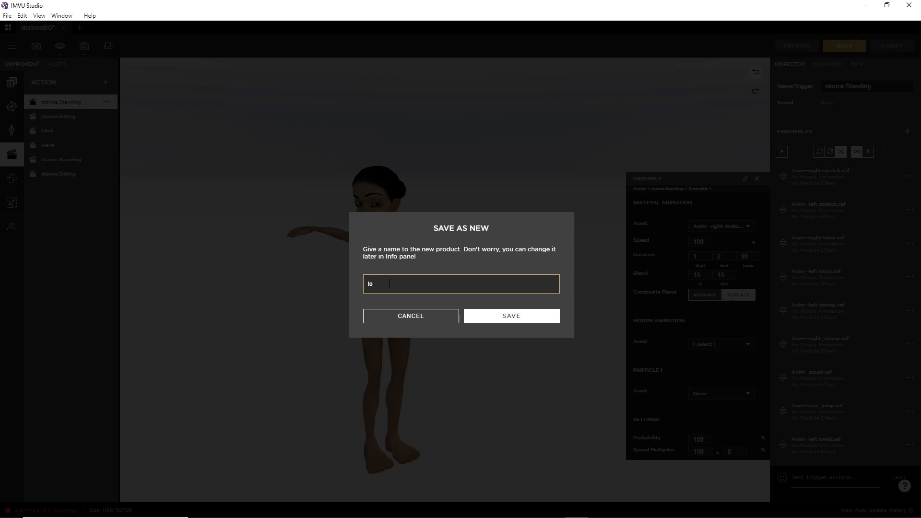
text(olkit li)
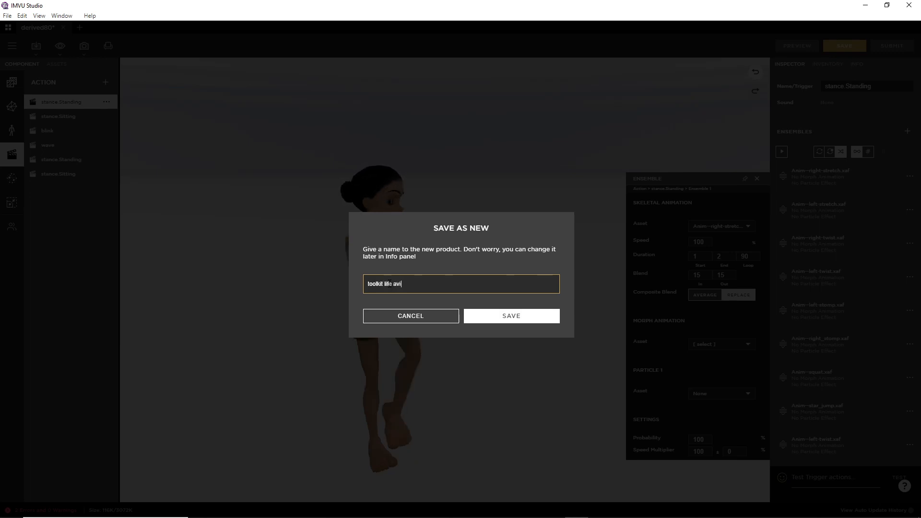
text(fe avi)
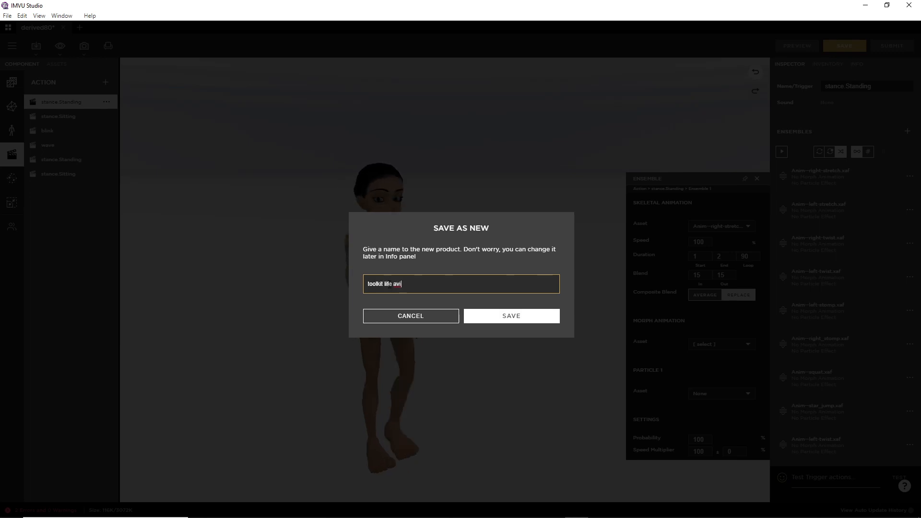
click(504, 316)
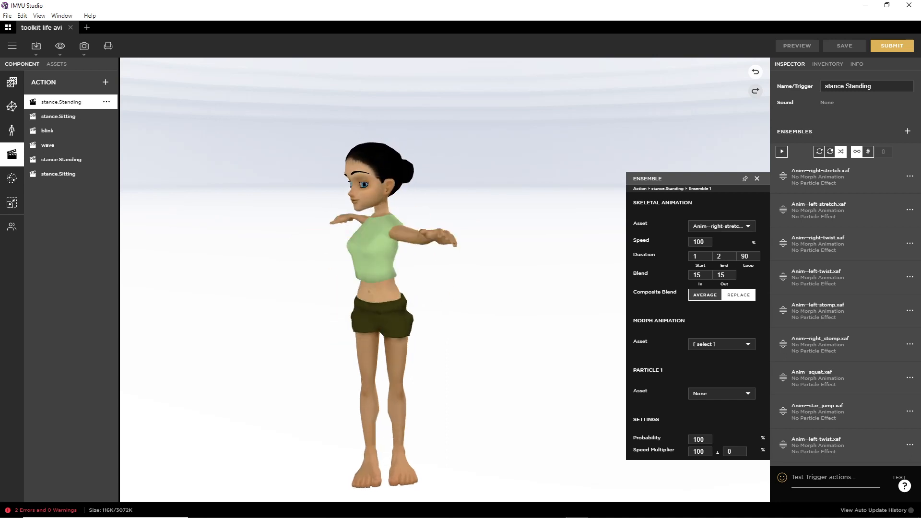
click(507, 509)
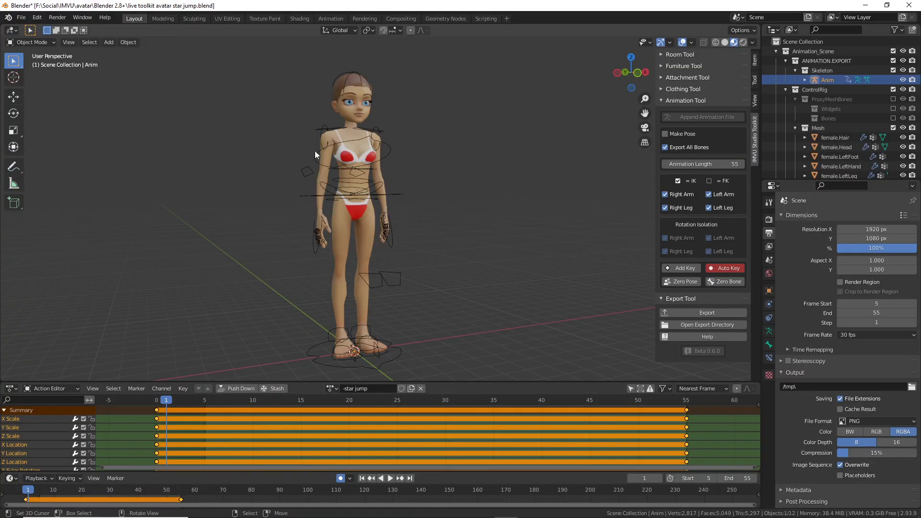
Step: Select the control rig, then start a new General file, discarding the star jump file's changes
middle_drag(323, 160, 344, 214)
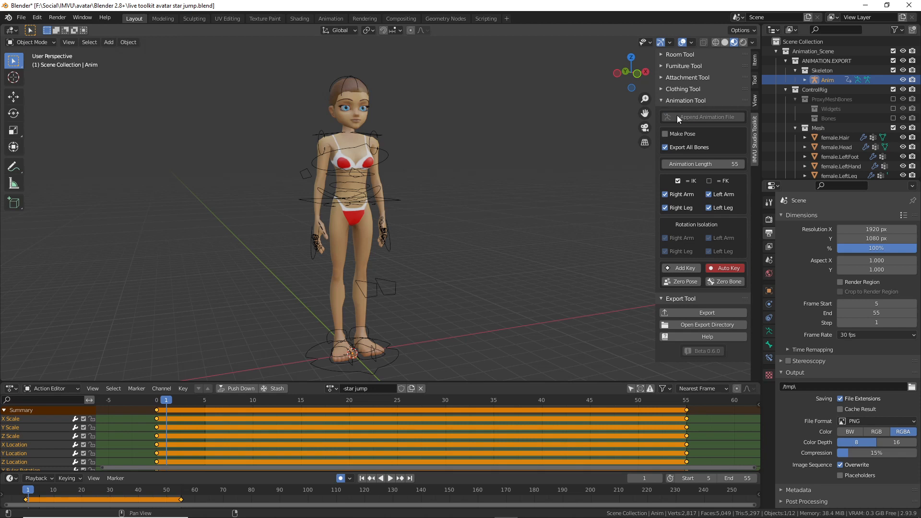
click(388, 361)
drag(679, 128, 729, 128)
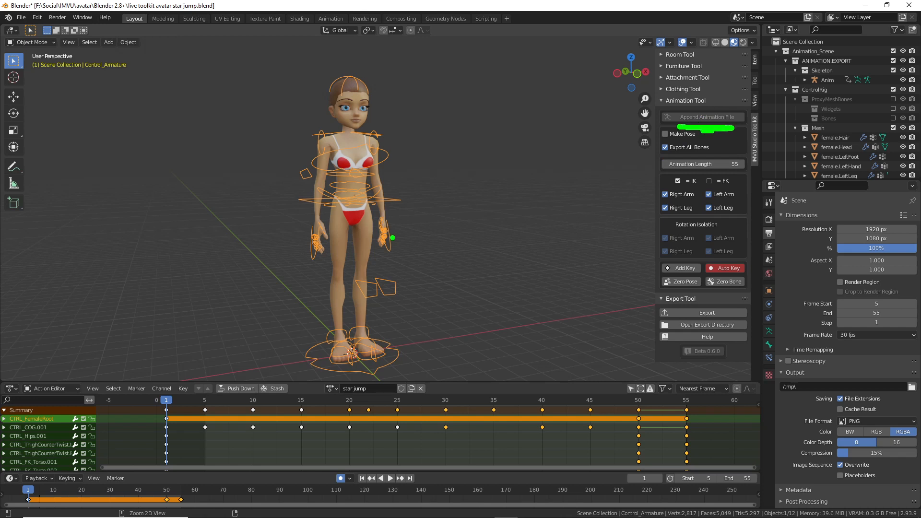
click(21, 17)
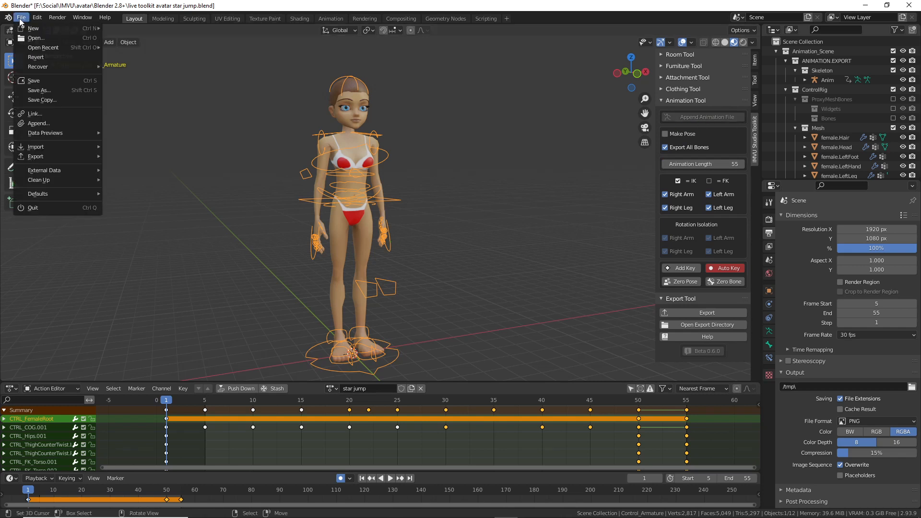
mouse_move(71, 28)
click(126, 27)
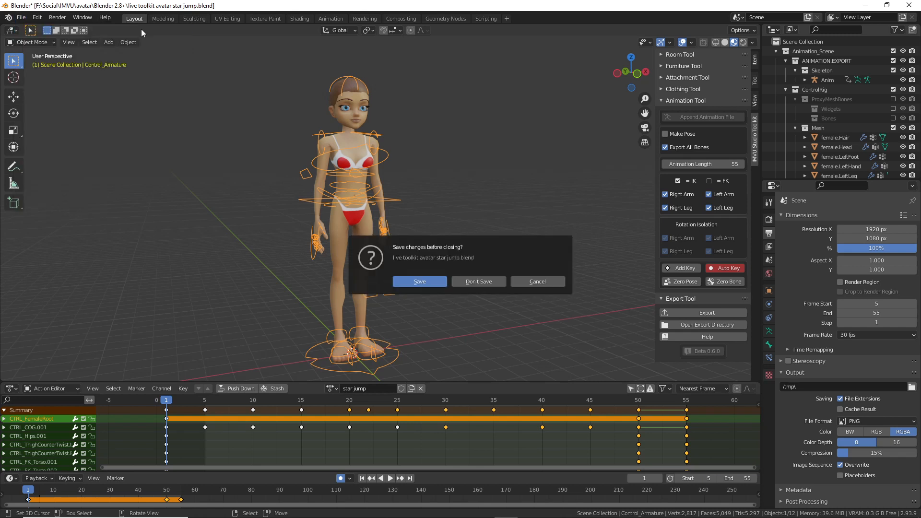
click(479, 282)
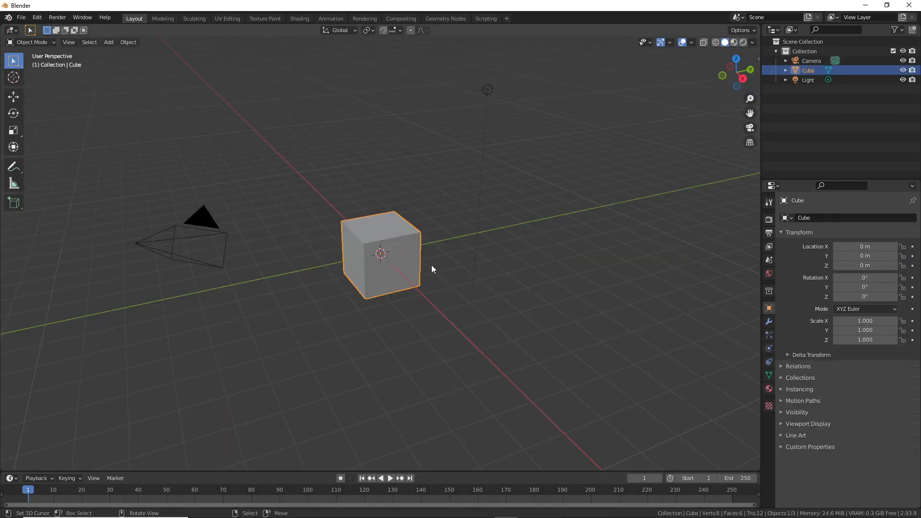
Step: From the sidebar's IMVU Studio Toolkit, append the animation rig and enable Export All Bones
click(69, 42)
click(77, 64)
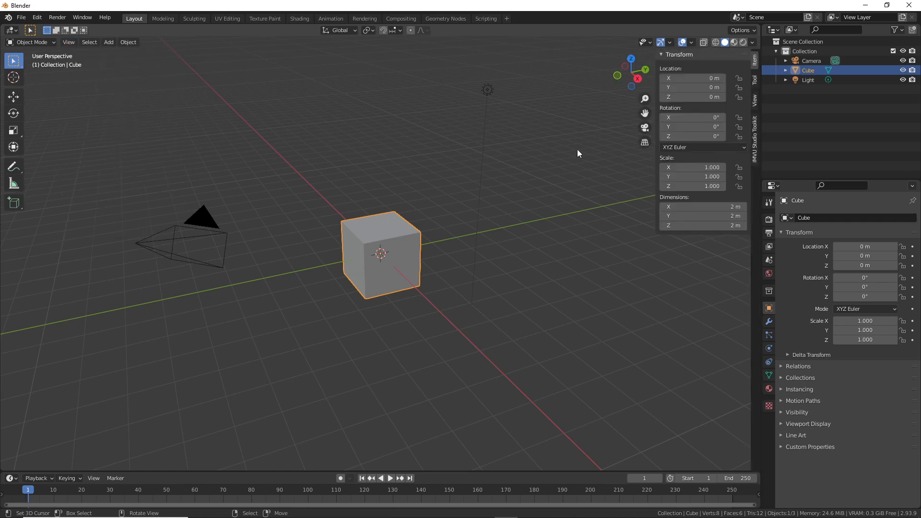
click(756, 147)
click(677, 99)
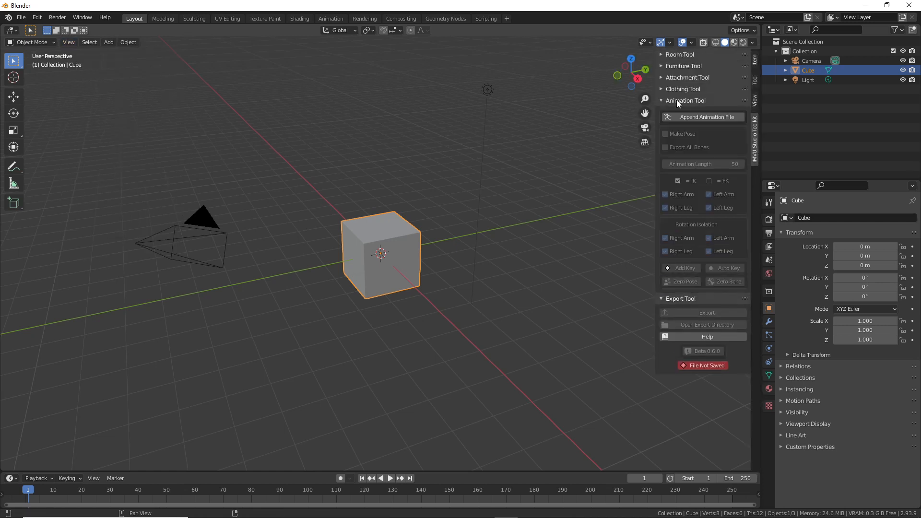
click(702, 116)
shift+middle_drag(391, 92, 418, 239)
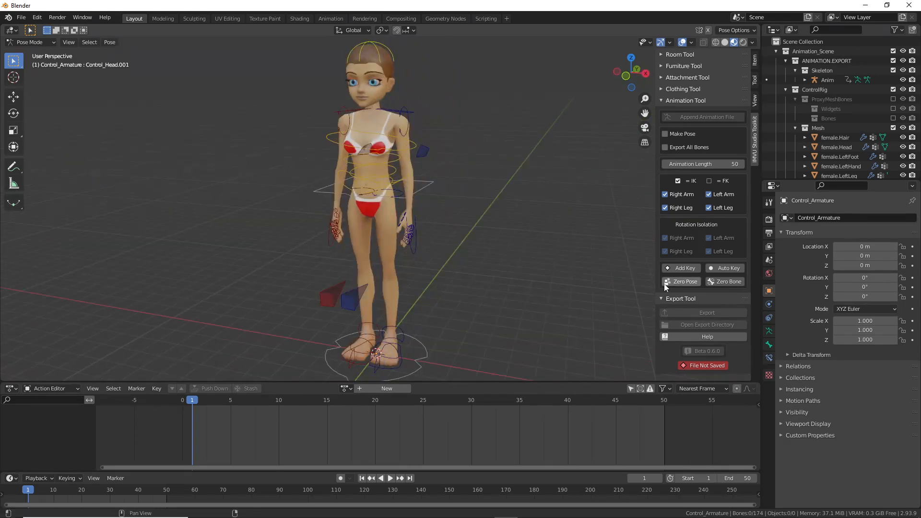
drag(714, 265, 712, 274)
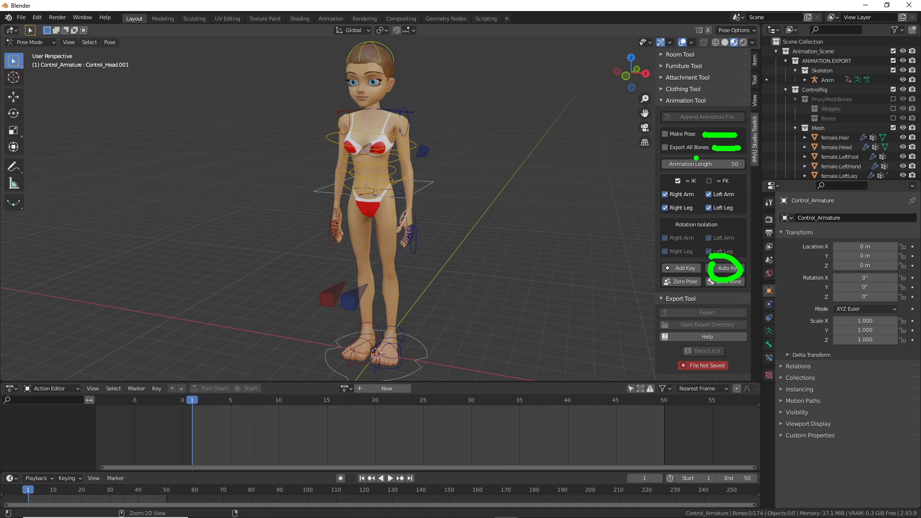
key(Escape)
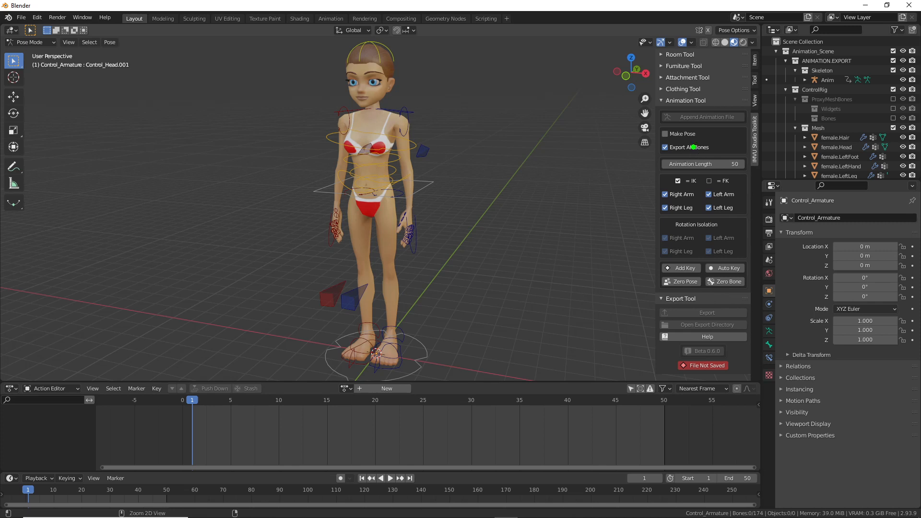
drag(661, 140, 708, 140)
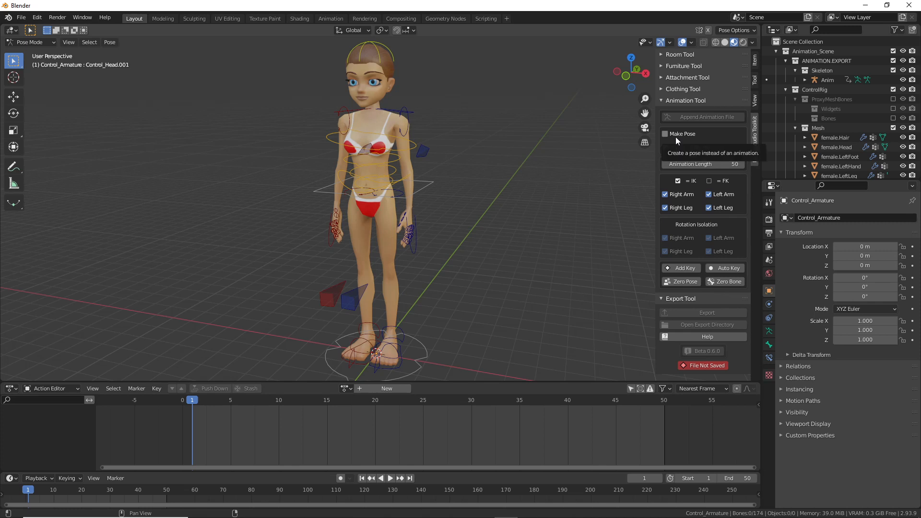
mouse_move(480, 272)
middle_down()
mouse_move(495, 266)
mouse_move(483, 265)
middle_up()
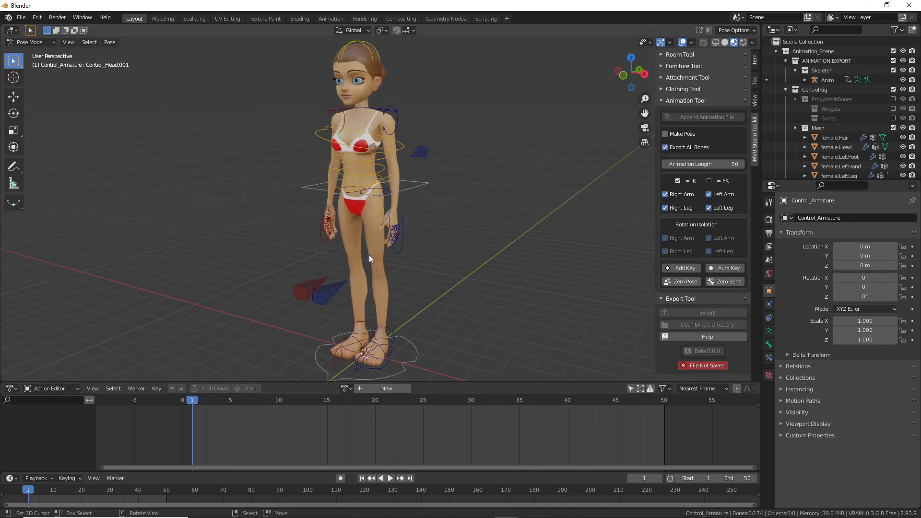
Step: Select the hip COG control, try the transform tools, and turn on Auto Keying
click(409, 188)
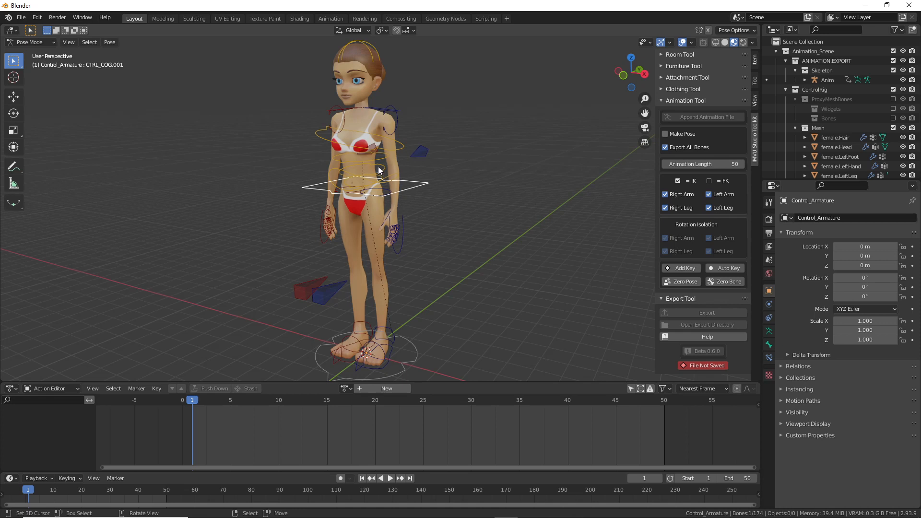
click(14, 96)
click(13, 130)
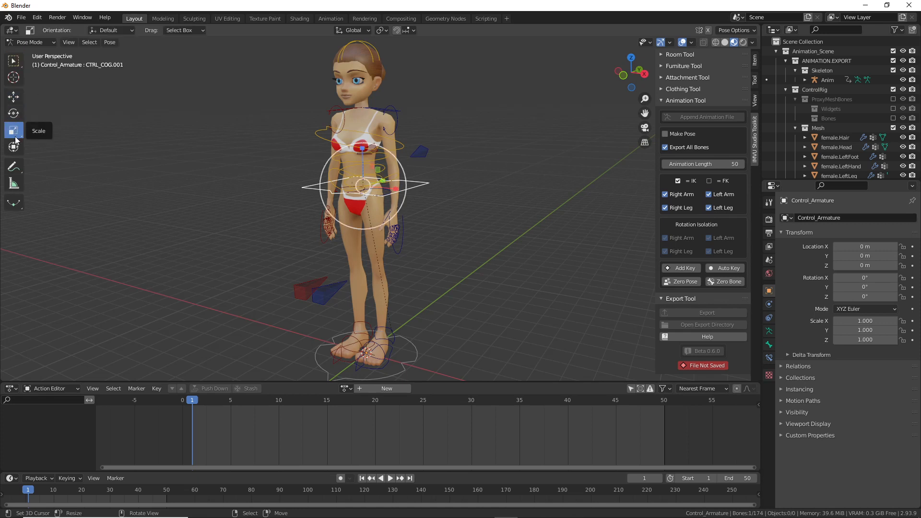
click(13, 115)
click(14, 148)
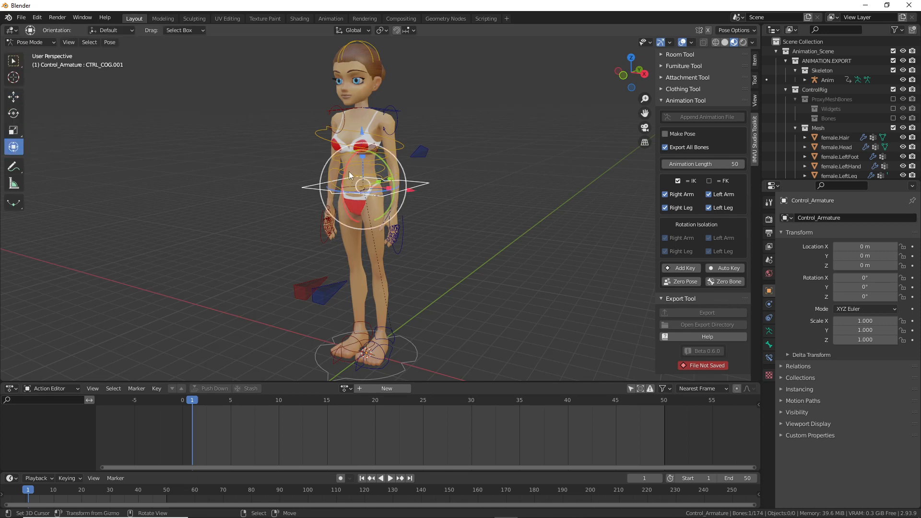
drag(361, 152, 360, 150)
key(ctrl+2)
mouse_move(720, 261)
mouse_down()
mouse_move(728, 283)
mouse_move(733, 262)
mouse_up()
key(Escape)
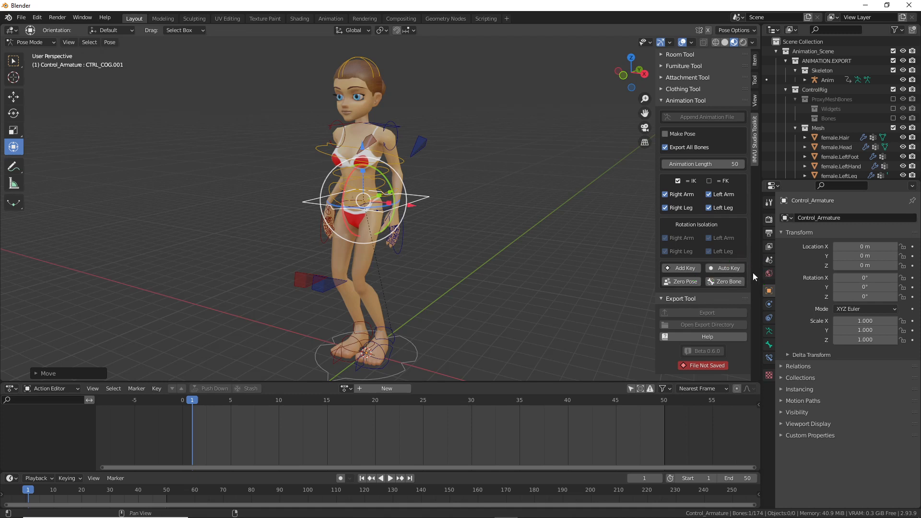
click(726, 269)
Step: Lower the hip COG control to key it at frame 1
drag(365, 163, 368, 188)
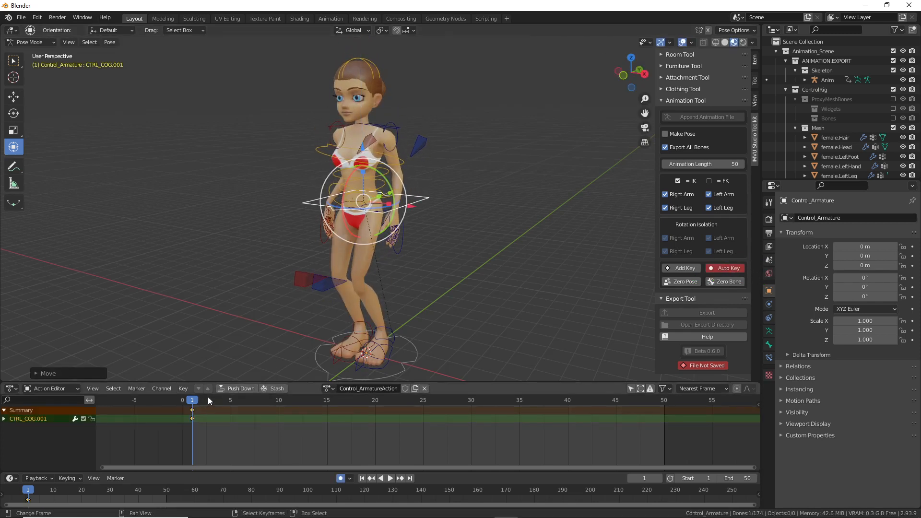
drag(180, 401, 185, 392)
mouse_move(214, 360)
mouse_down()
mouse_move(338, 269)
mouse_move(322, 280)
mouse_move(333, 262)
mouse_up()
drag(349, 248, 354, 283)
drag(219, 331, 241, 371)
key(Escape)
middle_drag(366, 224, 391, 231)
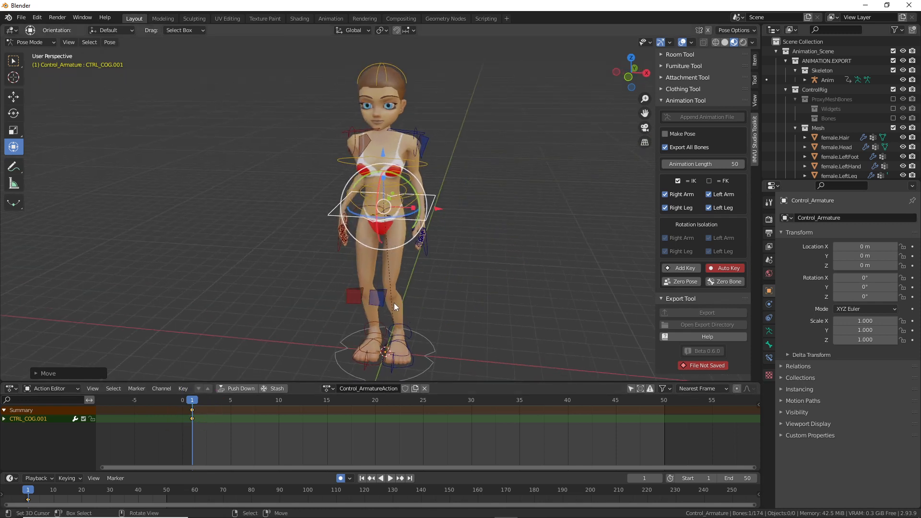
Step: Spread the left and right knee pole controls outward, keying them
right_click(375, 299)
drag(437, 293, 398, 293)
right_click(356, 294)
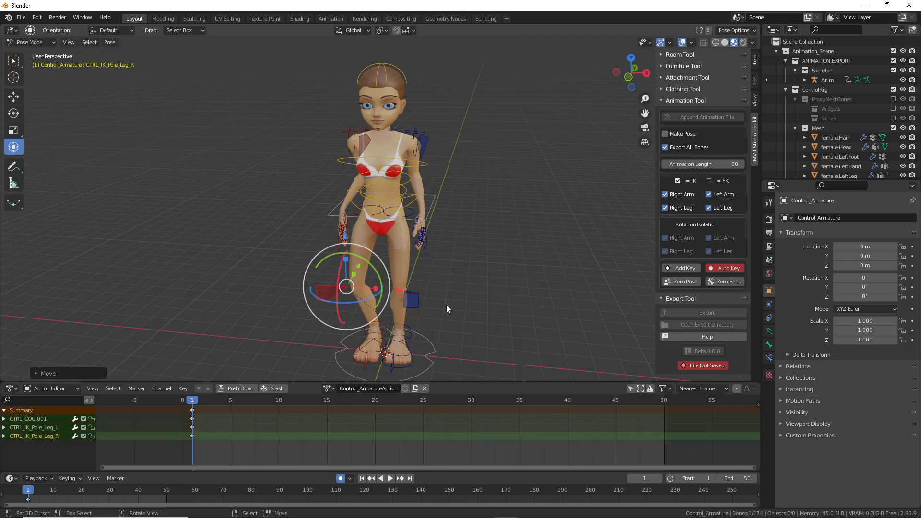
middle_drag(446, 304, 345, 304)
Step: Move the left foot forward and the right foot back to complete the frame-1 stride
right_click(322, 346)
key(g)
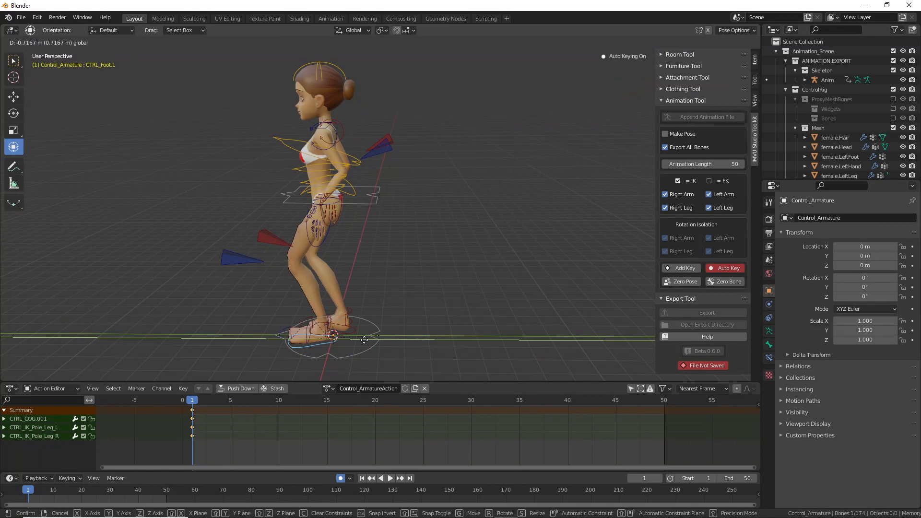
click(347, 336)
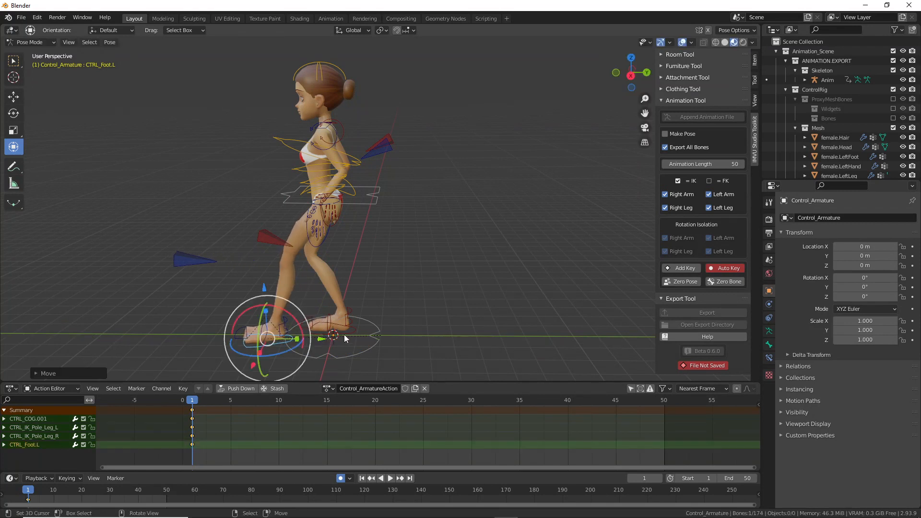
right_click(350, 336)
key(g)
click(268, 285)
middle_drag(268, 285, 370, 217)
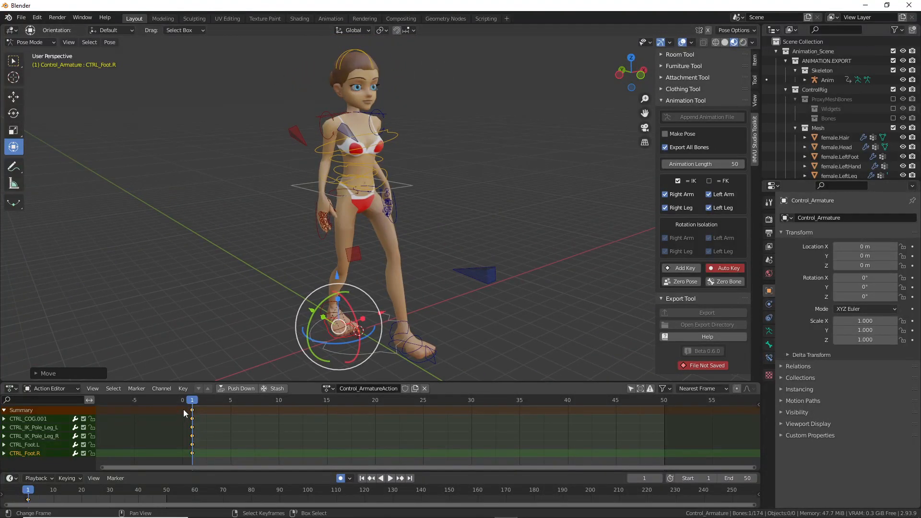
mouse_move(203, 427)
mouse_down()
mouse_move(410, 416)
mouse_move(387, 446)
mouse_up()
mouse_move(457, 286)
middle_down()
mouse_move(396, 222)
mouse_move(363, 218)
mouse_move(268, 332)
middle_up()
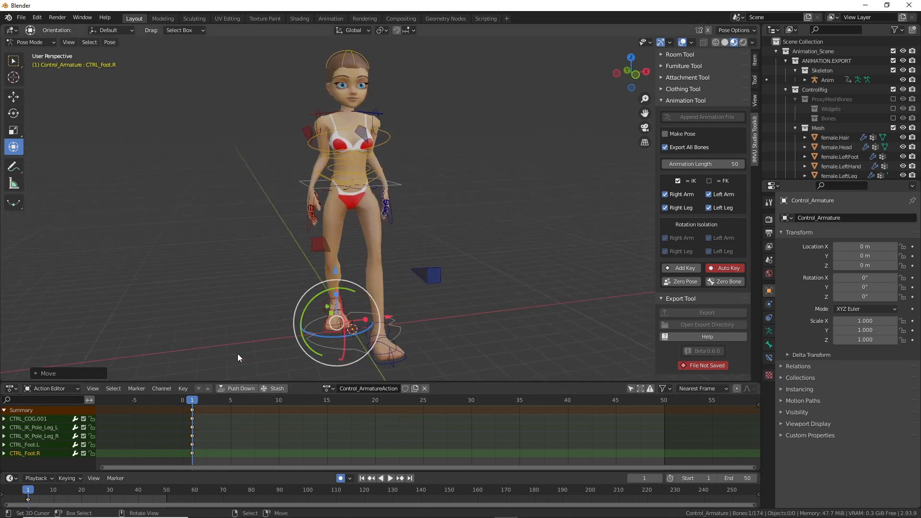
drag(336, 413, 473, 415)
middle_drag(474, 379, 485, 351)
Step: At frame 30, key a rotated left toe tip and swap the left and right foot controls
right_click(472, 348)
drag(413, 329, 320, 321)
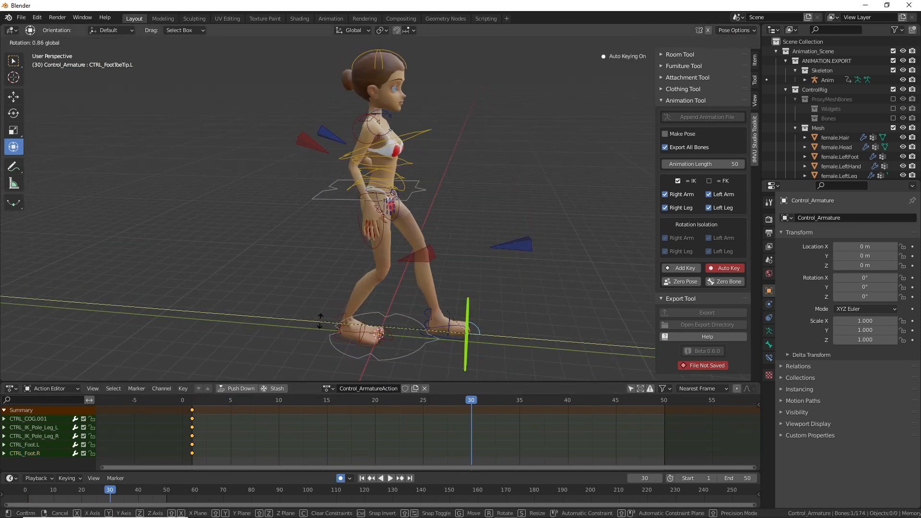
click(320, 322)
right_click(462, 340)
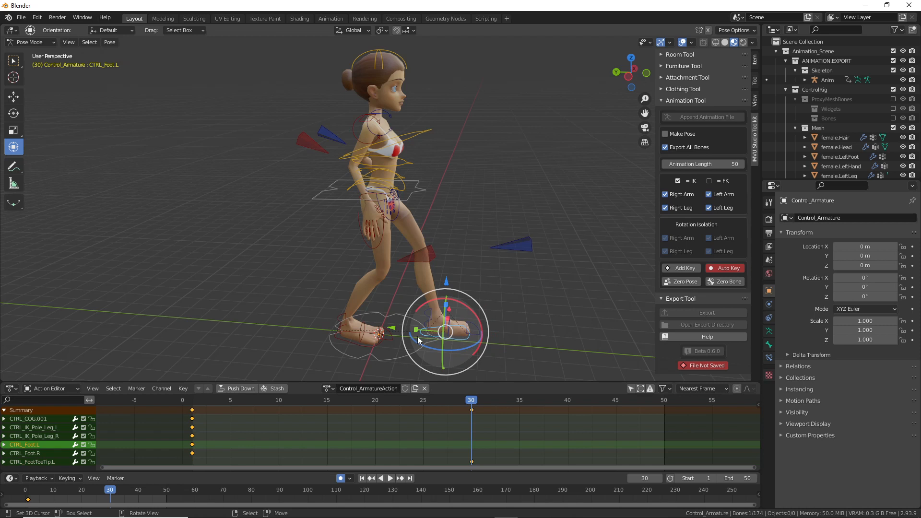
key(g)
click(328, 342)
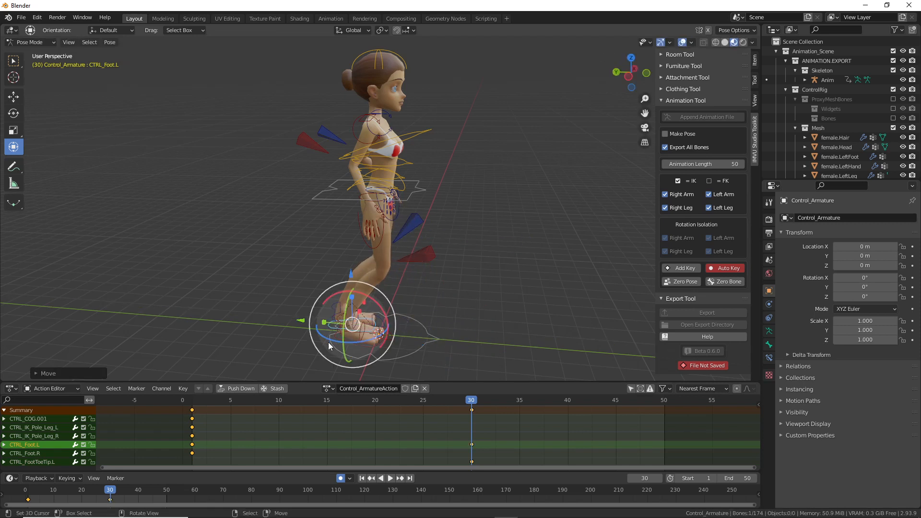
right_click(362, 347)
key(g)
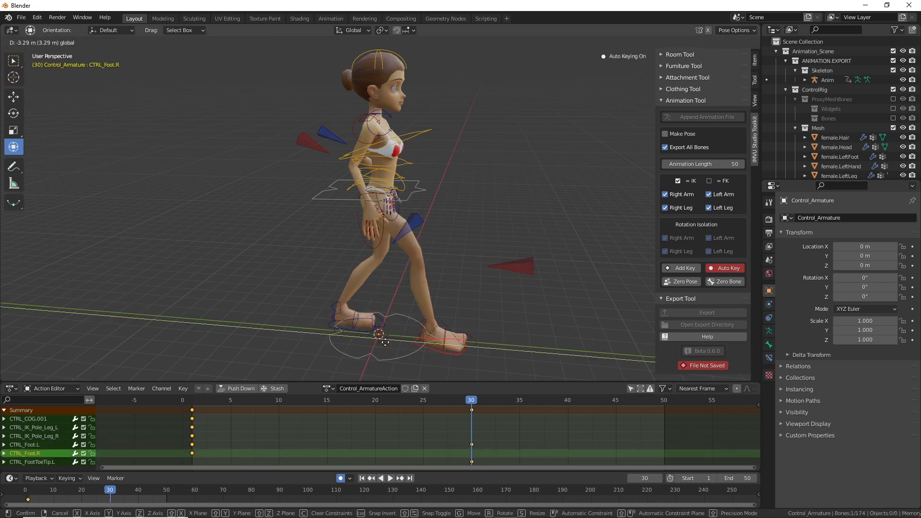
click(385, 341)
Step: Preview the step, then copy the frame-1 pose with Pose > Copy Pose
key(space)
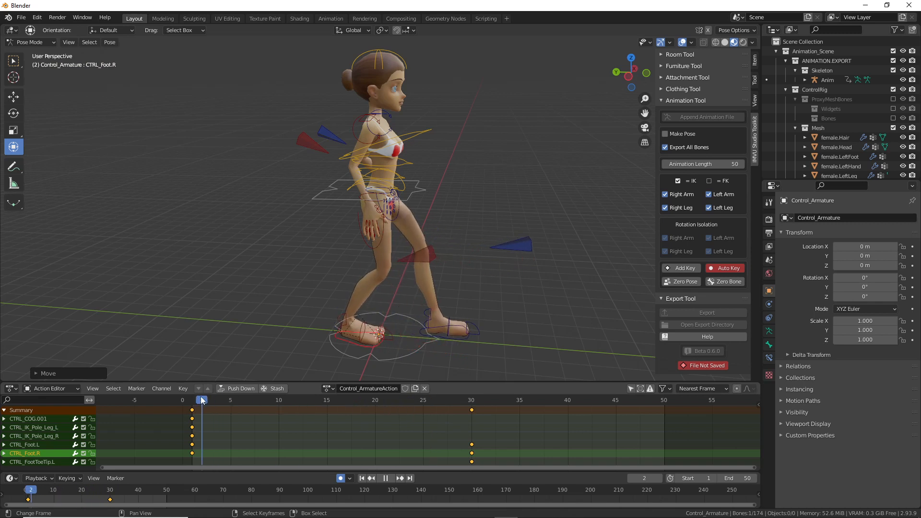
drag(178, 414, 192, 431)
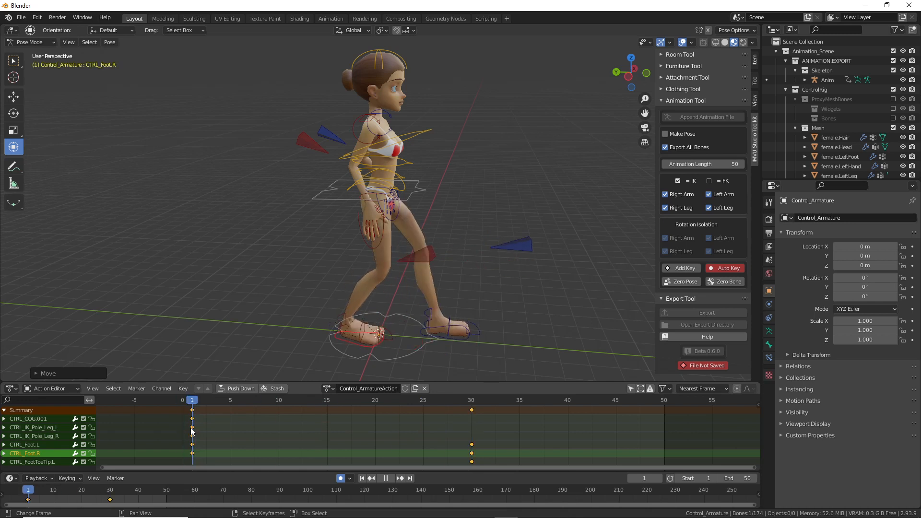
click(379, 336)
middle_drag(383, 342, 381, 324)
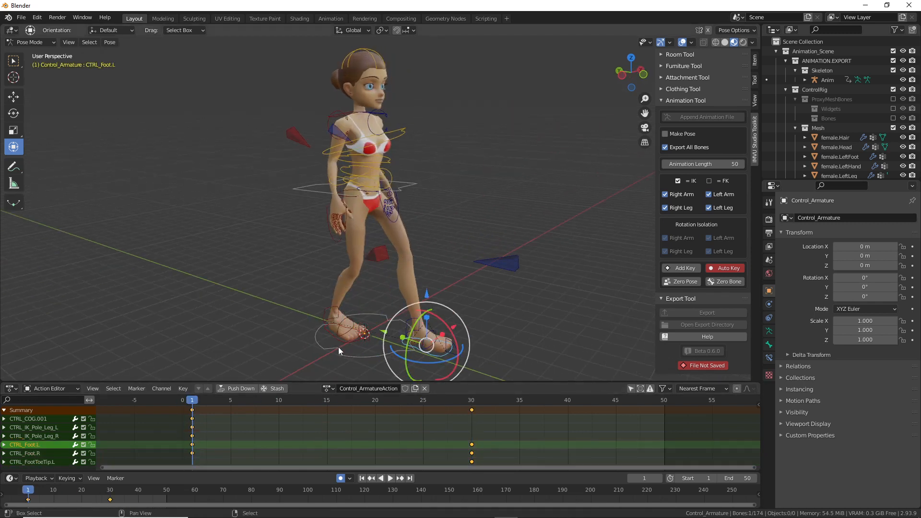
click(351, 346)
click(353, 347)
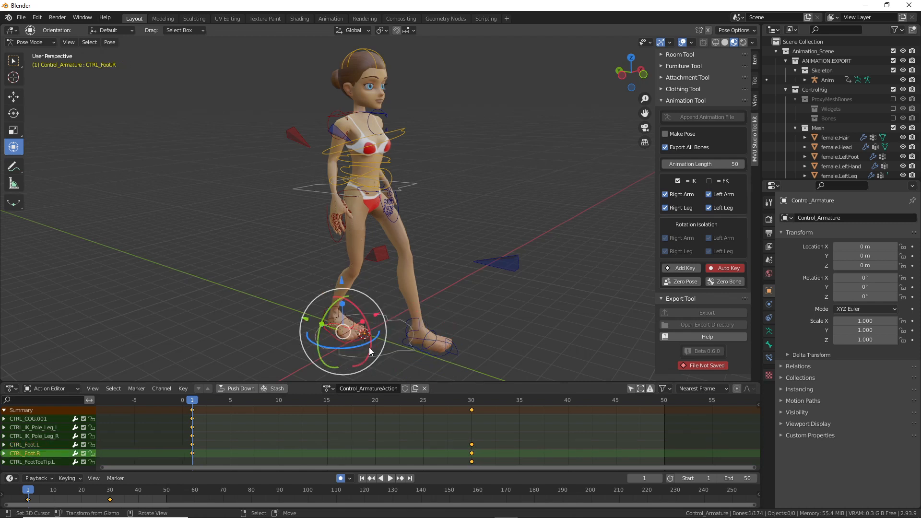
middle_drag(495, 355, 267, 166)
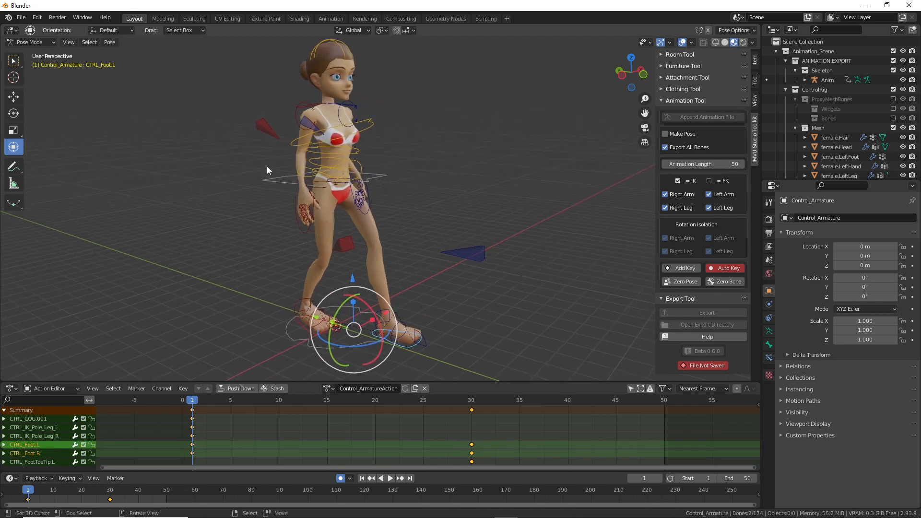
click(114, 45)
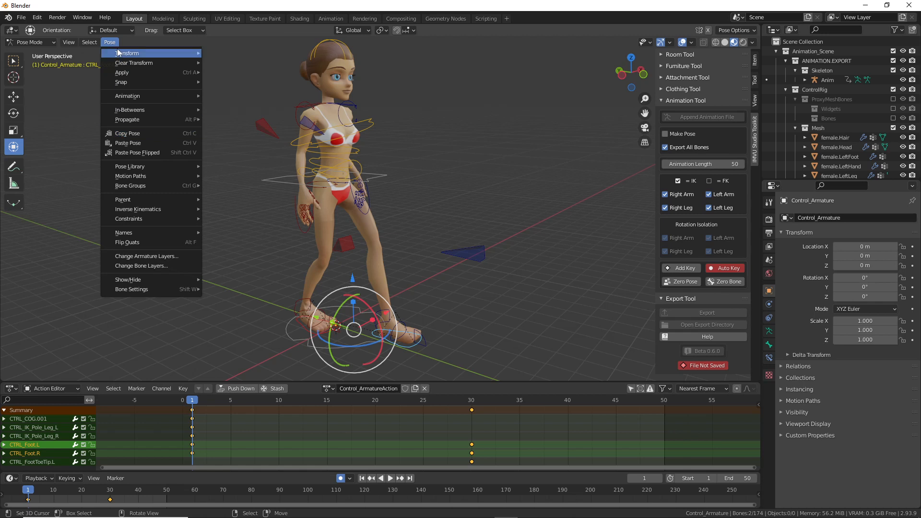
mouse_move(118, 52)
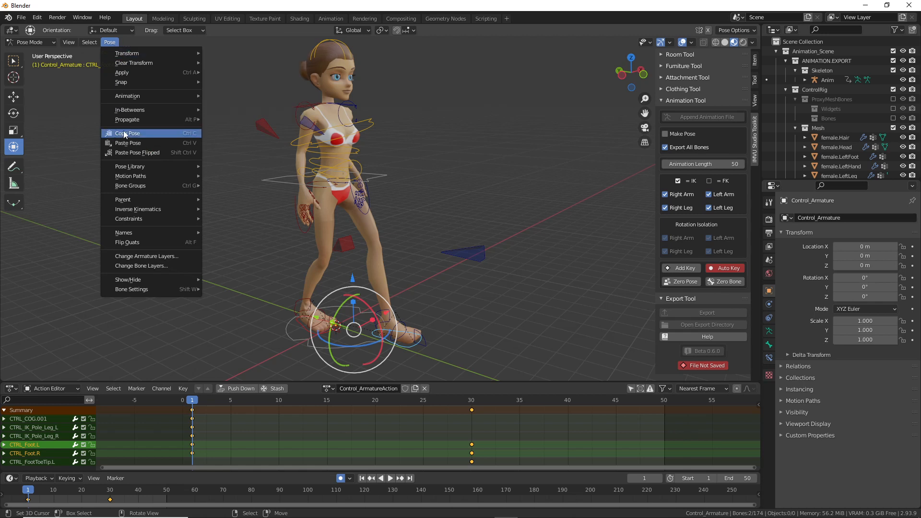
click(123, 135)
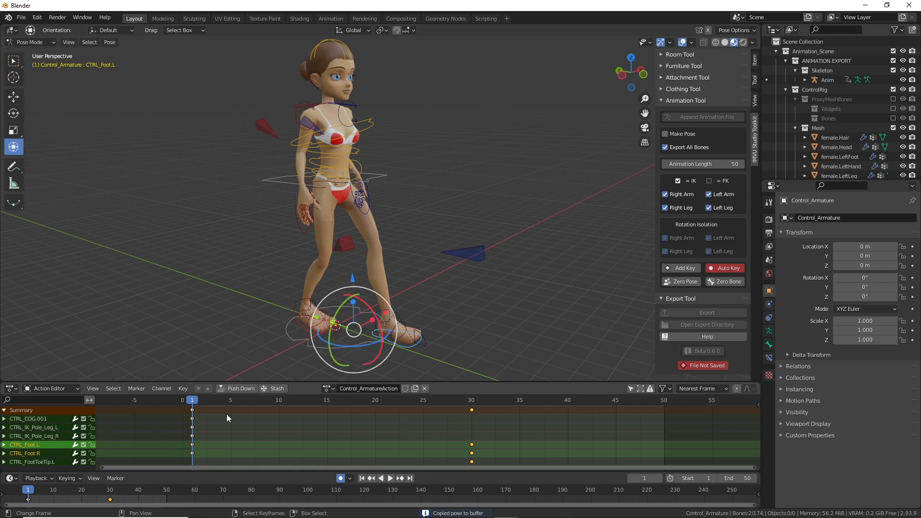
Step: Paste the copied frame-1 pose at frame 50 and scrub back to frame 1
drag(192, 405, 663, 410)
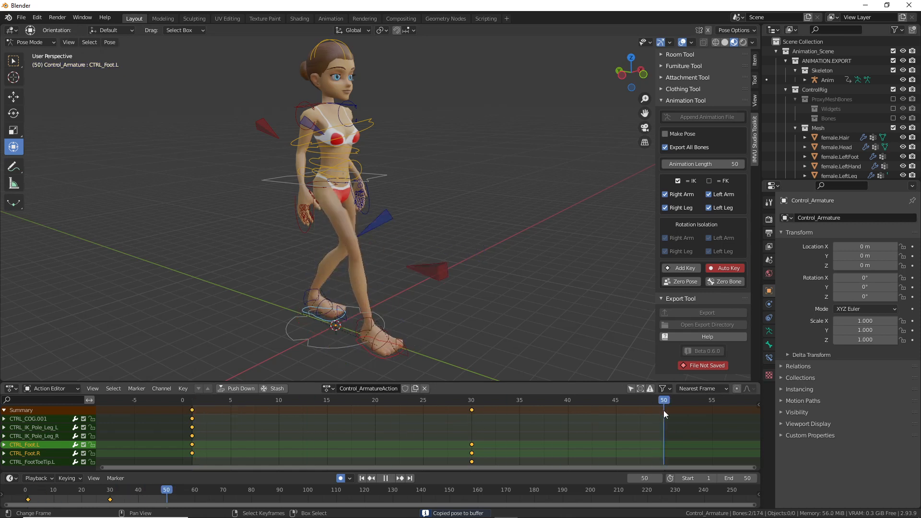
click(109, 43)
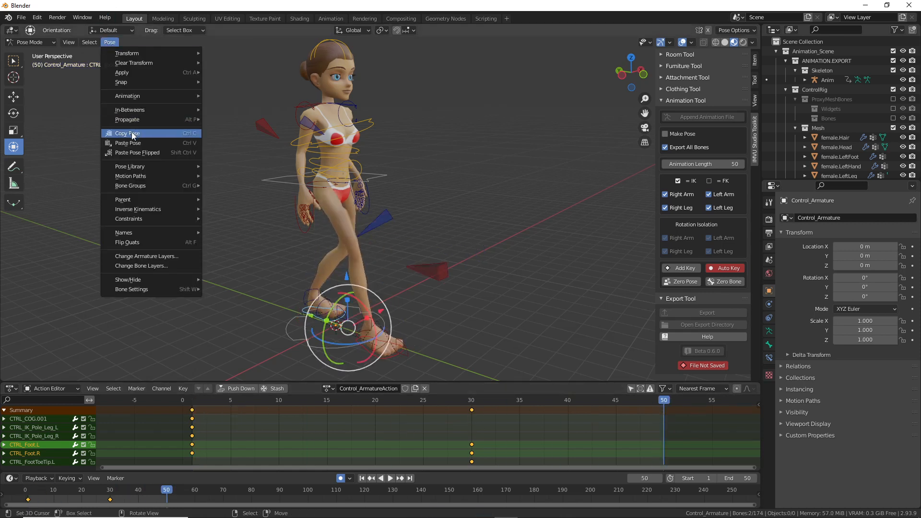
click(132, 144)
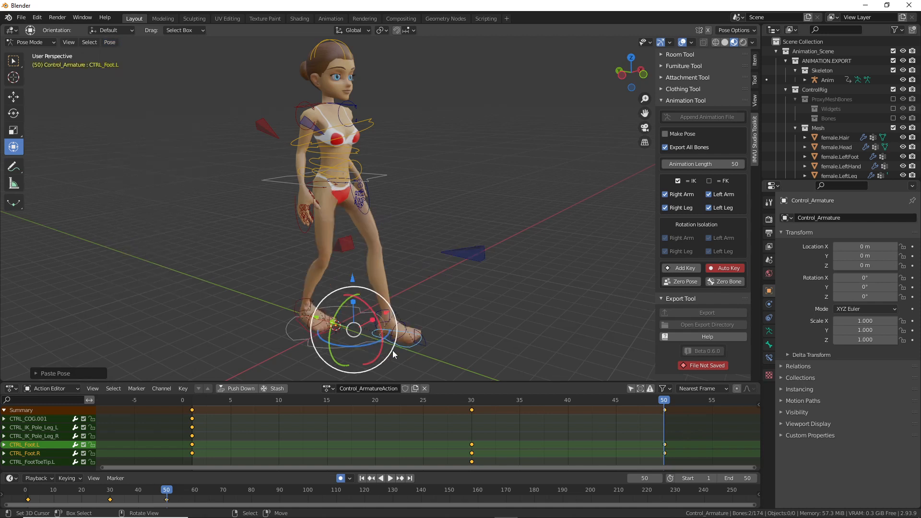
drag(666, 397, 656, 414)
mouse_move(668, 171)
mouse_down()
mouse_move(749, 172)
mouse_move(666, 147)
mouse_up()
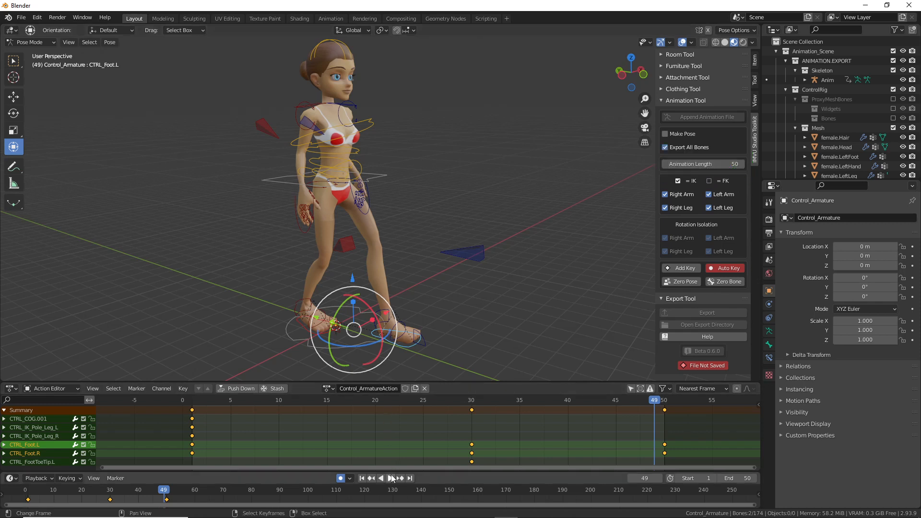
mouse_move(358, 464)
mouse_down()
mouse_move(374, 497)
mouse_move(360, 462)
mouse_up()
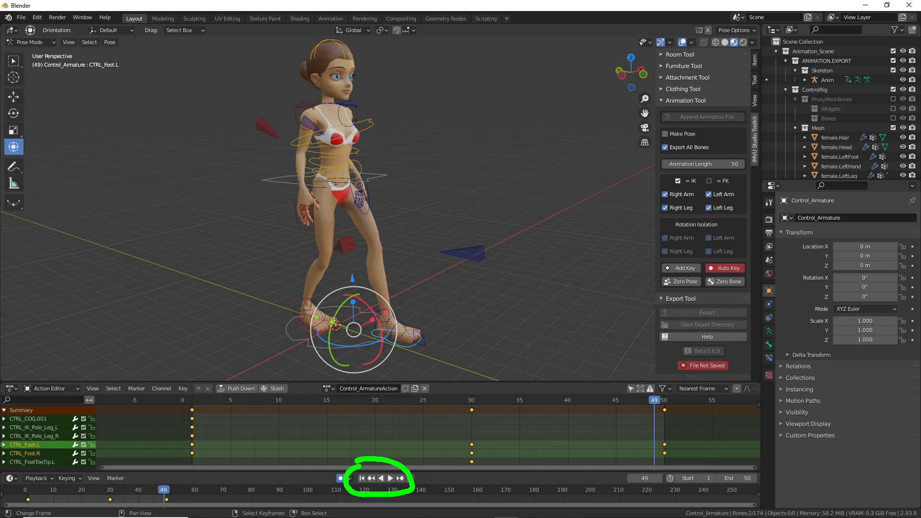
Step: Play the finished step animation and stop it at frame 49
click(391, 479)
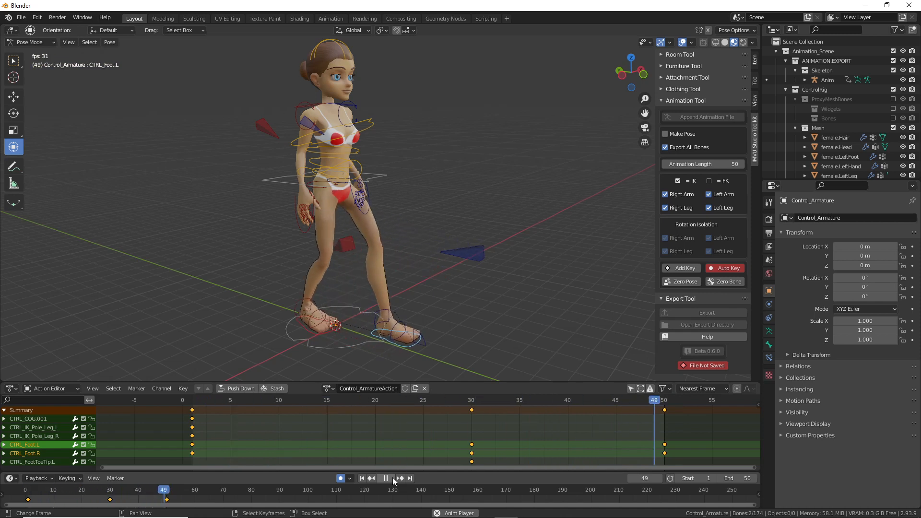
key(ctrl+2)
mouse_move(470, 397)
mouse_down()
mouse_move(455, 466)
mouse_move(456, 414)
mouse_up()
mouse_move(647, 401)
mouse_down()
mouse_move(688, 447)
mouse_move(662, 415)
mouse_up()
mouse_move(537, 429)
mouse_down()
mouse_move(602, 439)
mouse_move(596, 462)
mouse_up()
drag(531, 423, 530, 452)
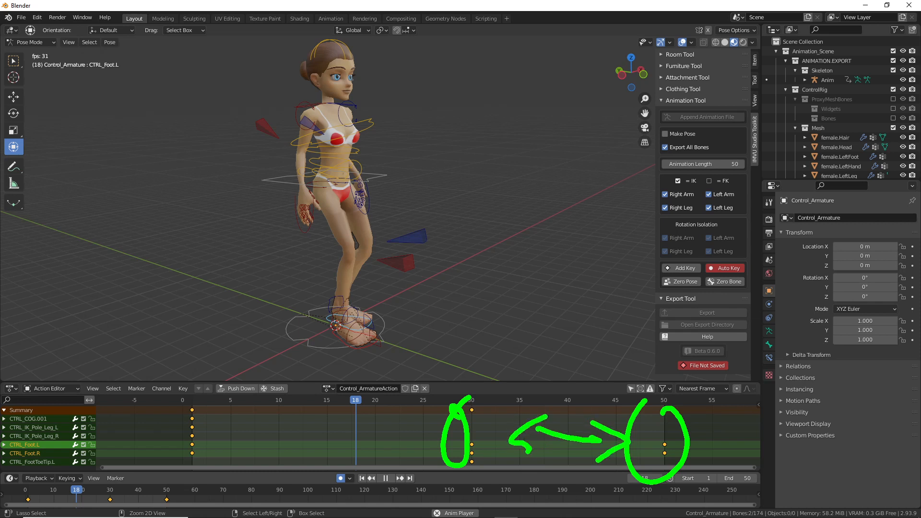
key(Escape)
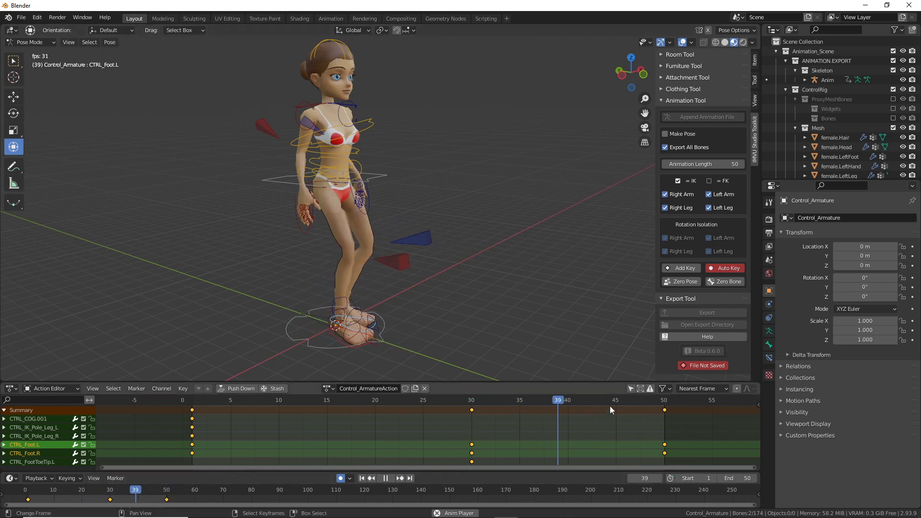
key(space)
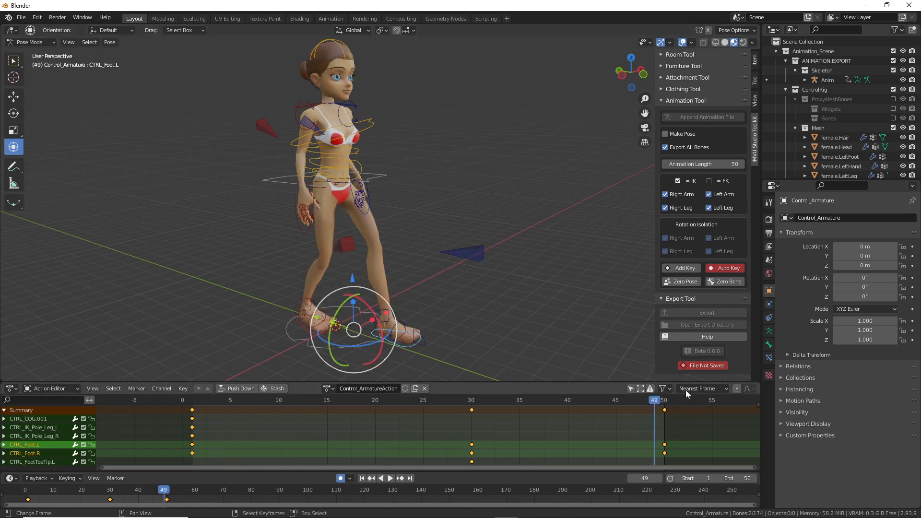
Step: Inspect the left toe tip, CTRL_Foot.L and CTRL_FemaleRoot controls
right_click(415, 343)
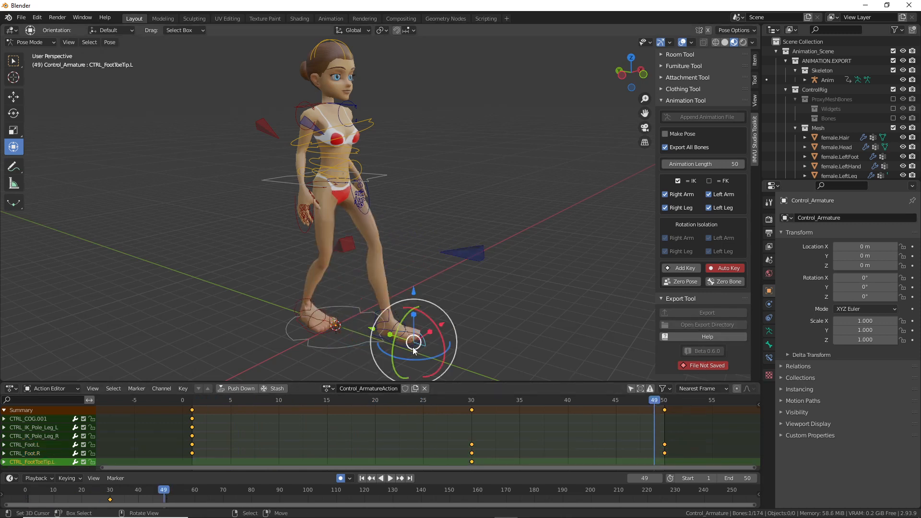
right_click(413, 347)
right_click(336, 349)
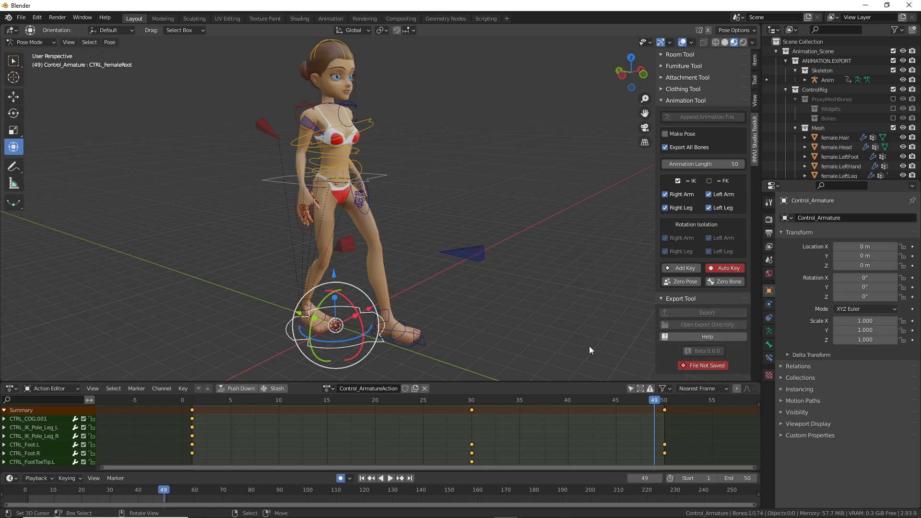
click(21, 18)
click(21, 17)
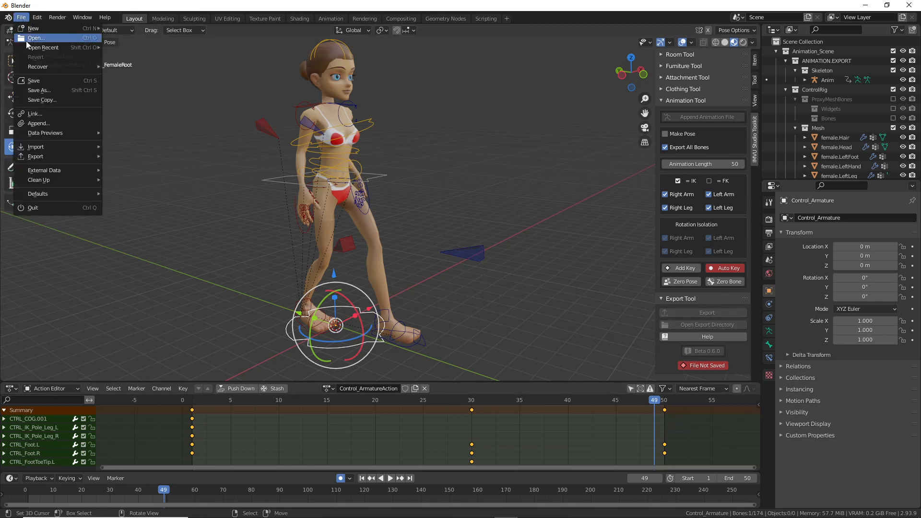
Step: Save the rig as 'live toolkit avatar test.blend'
click(39, 91)
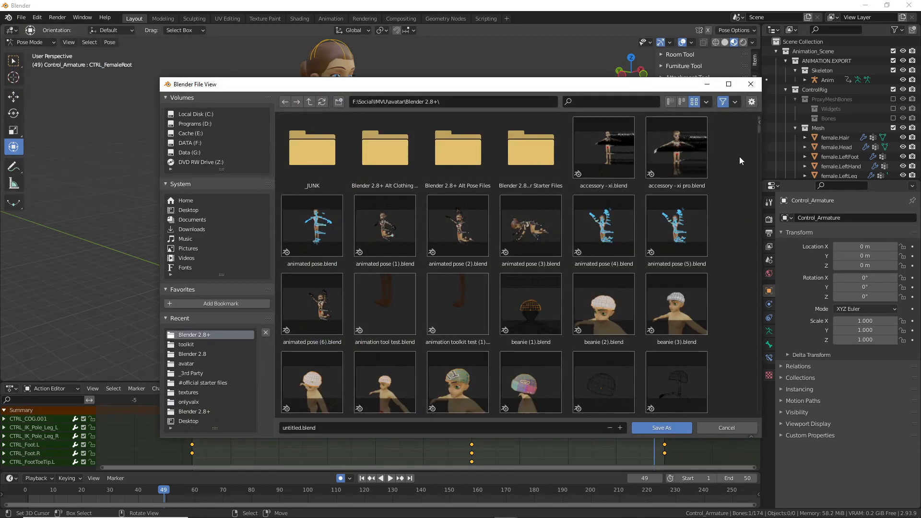
drag(756, 136, 763, 287)
click(467, 258)
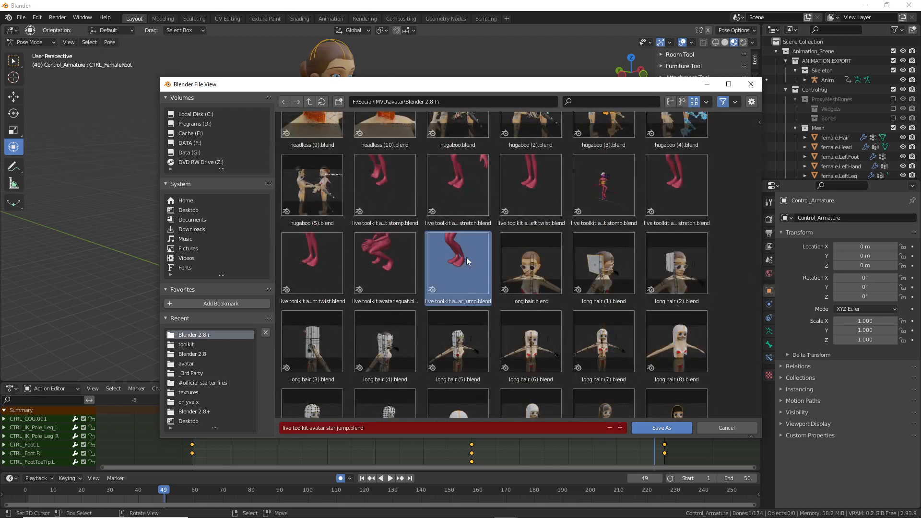
click(352, 427)
drag(326, 428, 475, 434)
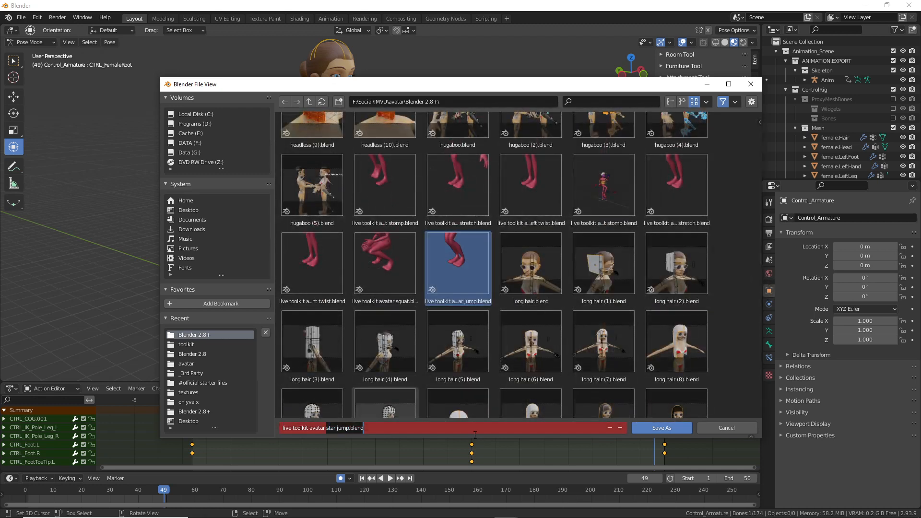
text(test)
key(Return)
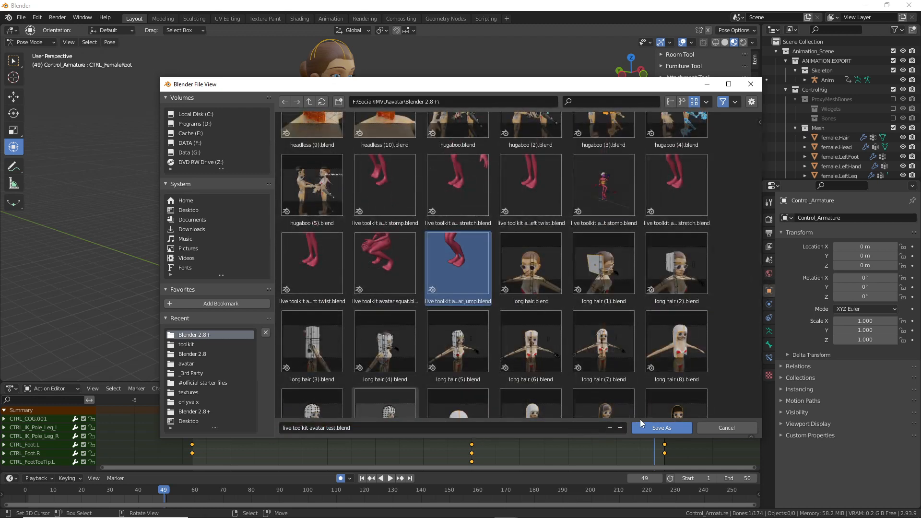
click(670, 430)
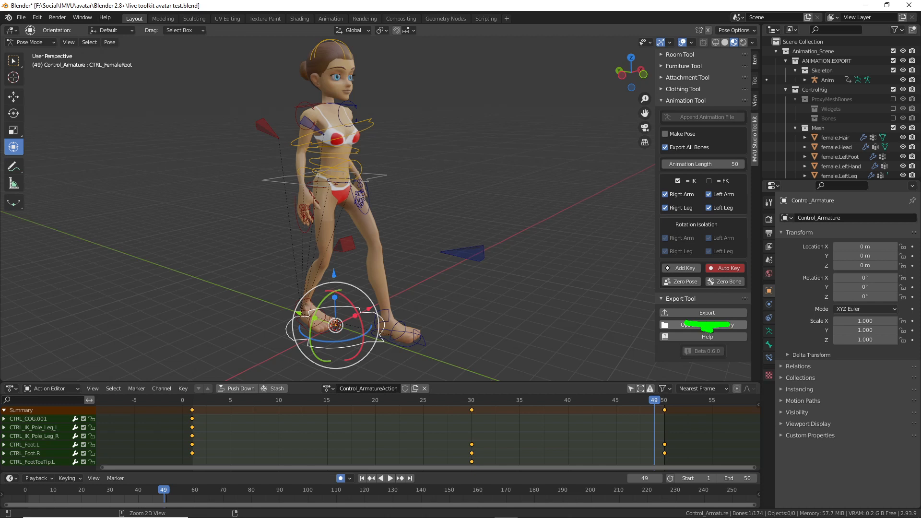
Step: Export the step animation for IMVU and rewind playback to frame 0
click(708, 314)
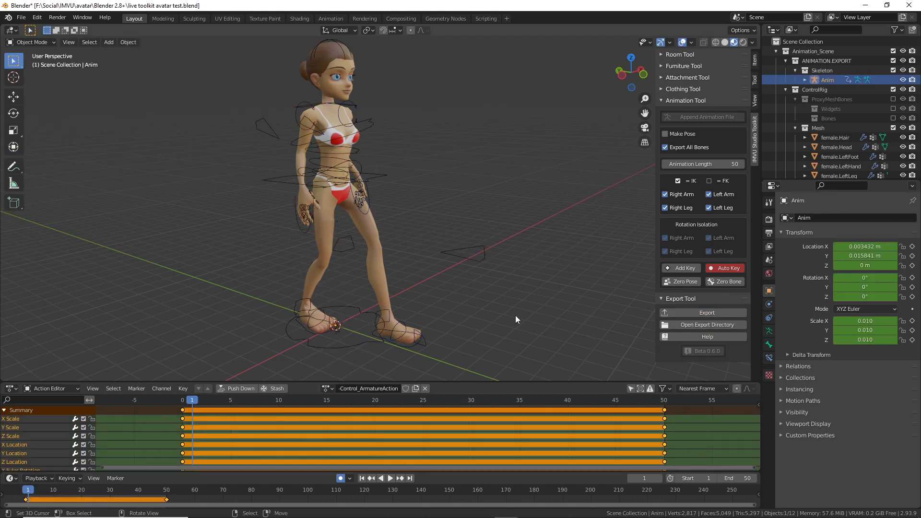
key(space)
key(space)
drag(662, 402, 179, 417)
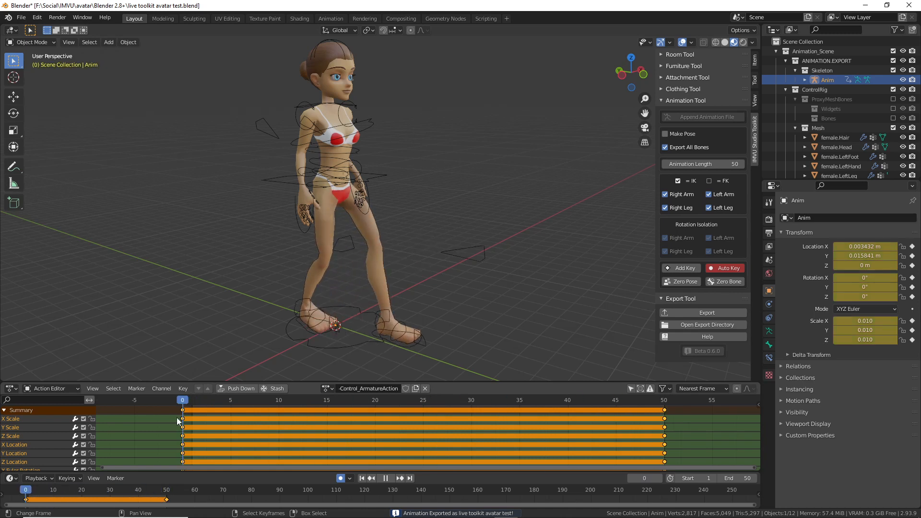
mouse_move(644, 514)
click(577, 512)
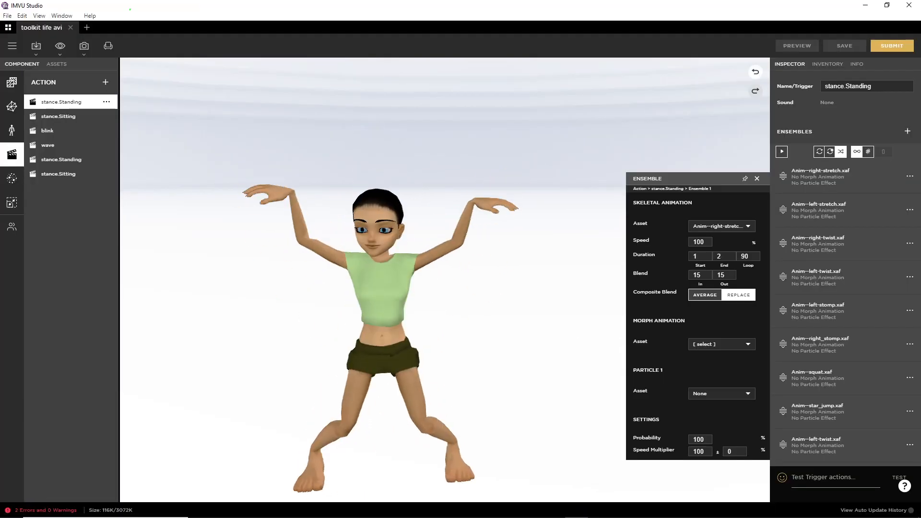
Step: Start an Import FBX from the import options, then cancel the file browser
click(34, 45)
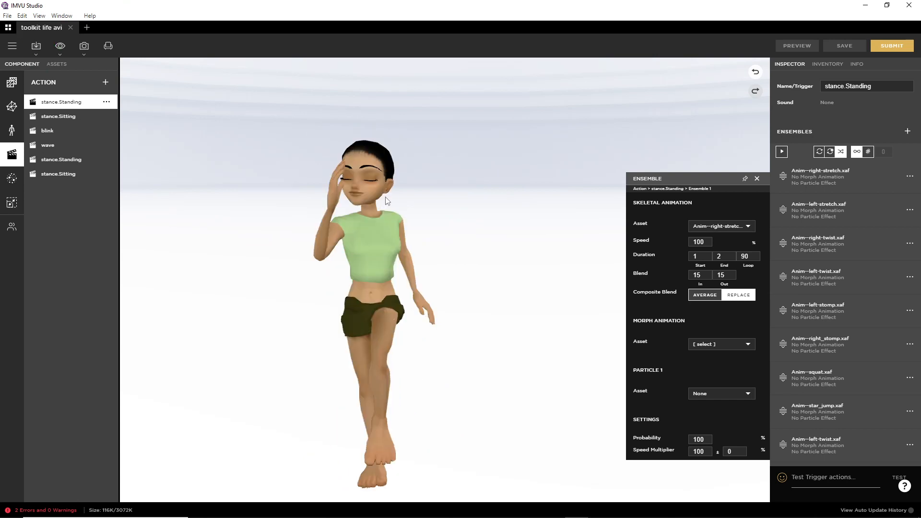
click(36, 46)
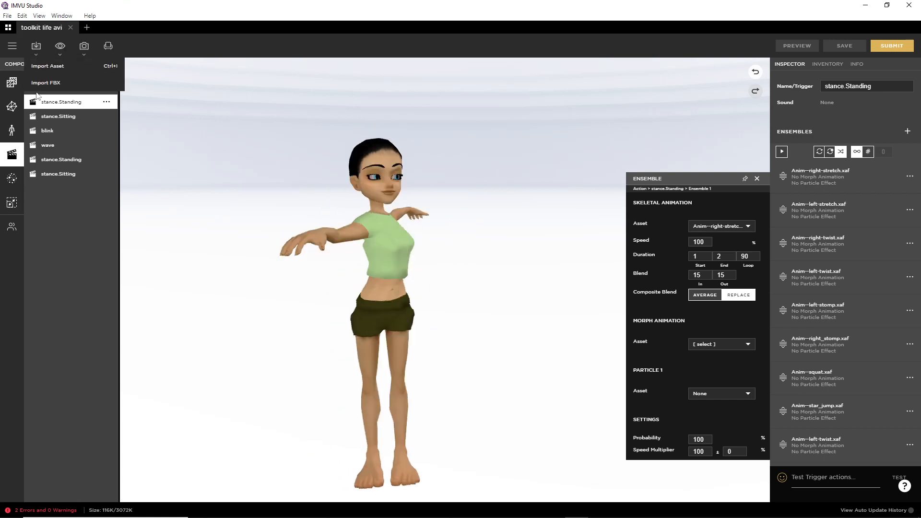
click(40, 87)
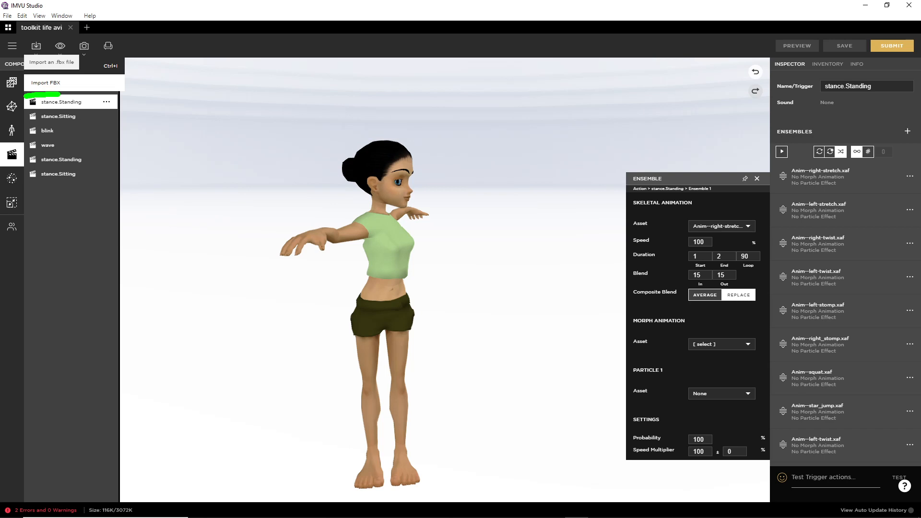
click(39, 48)
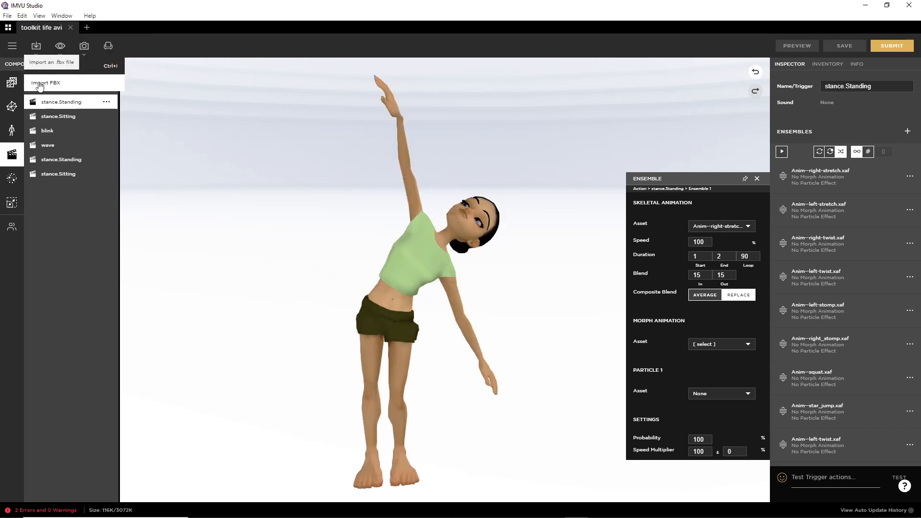
click(40, 81)
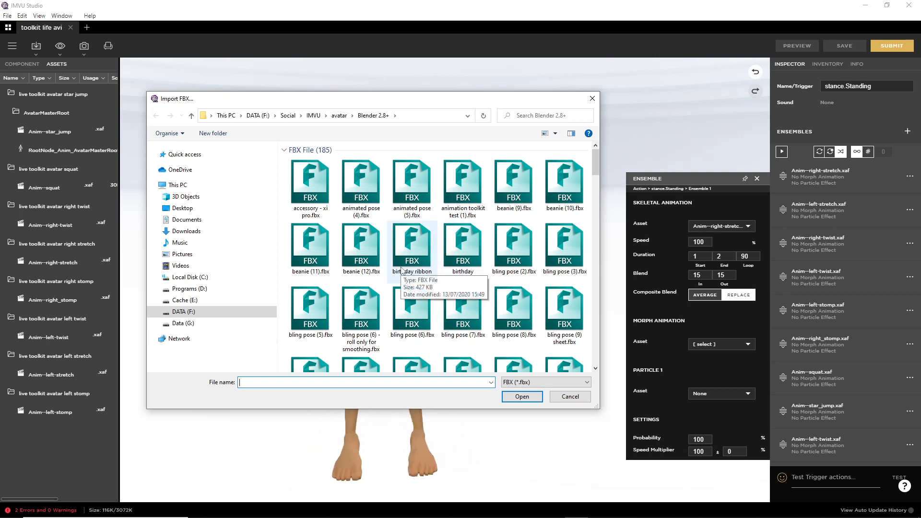
click(570, 397)
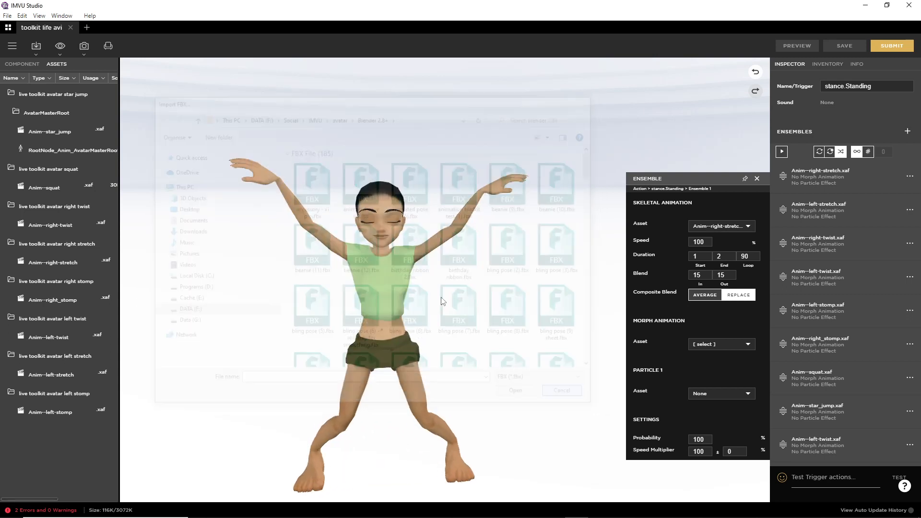
Step: Close the Ensemble panel and show the project's Action components
mouse_move(417, 153)
mouse_down()
mouse_move(359, 323)
mouse_move(389, 450)
mouse_up()
mouse_move(489, 163)
mouse_down()
mouse_move(543, 160)
mouse_move(590, 204)
mouse_up()
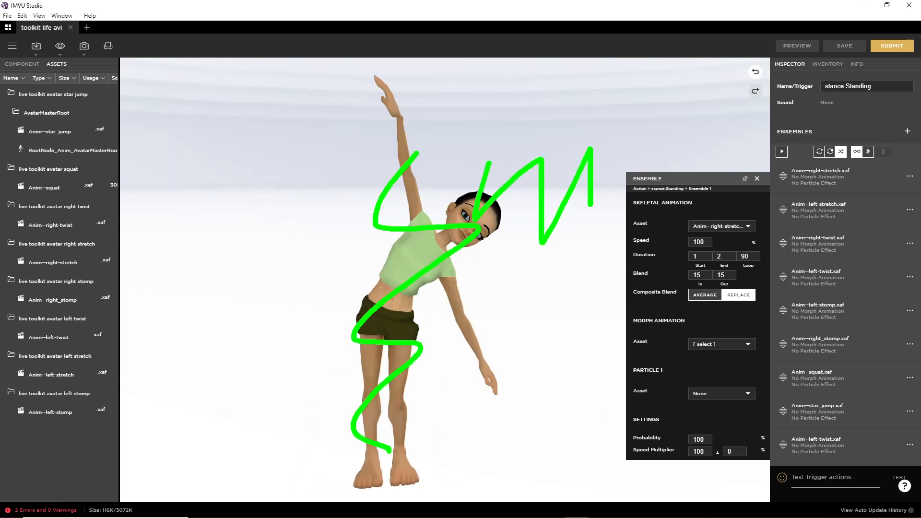
key(Escape)
click(23, 64)
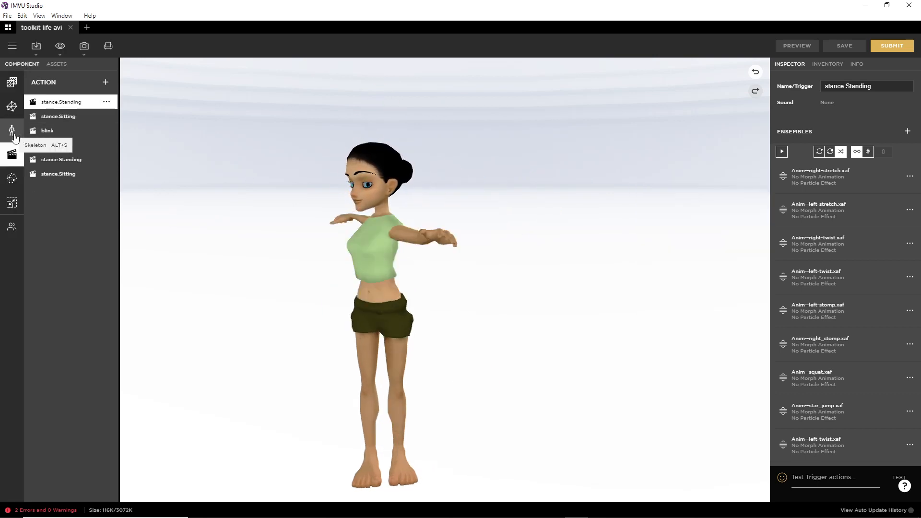
key(ctrl+2)
mouse_move(11, 114)
mouse_down()
mouse_move(6, 151)
mouse_move(8, 114)
mouse_up()
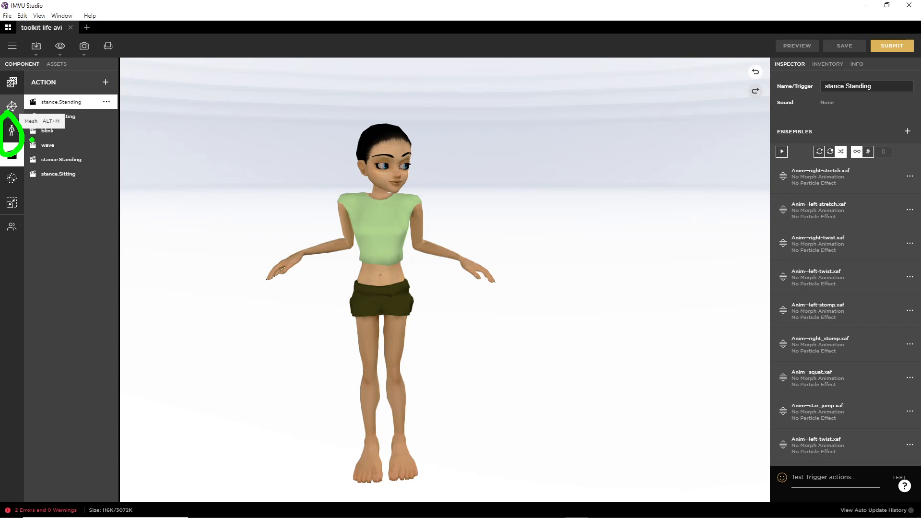
key(Escape)
click(12, 130)
key(ctrl+2)
mouse_move(49, 121)
mouse_down()
mouse_move(88, 114)
mouse_move(34, 119)
mouse_up()
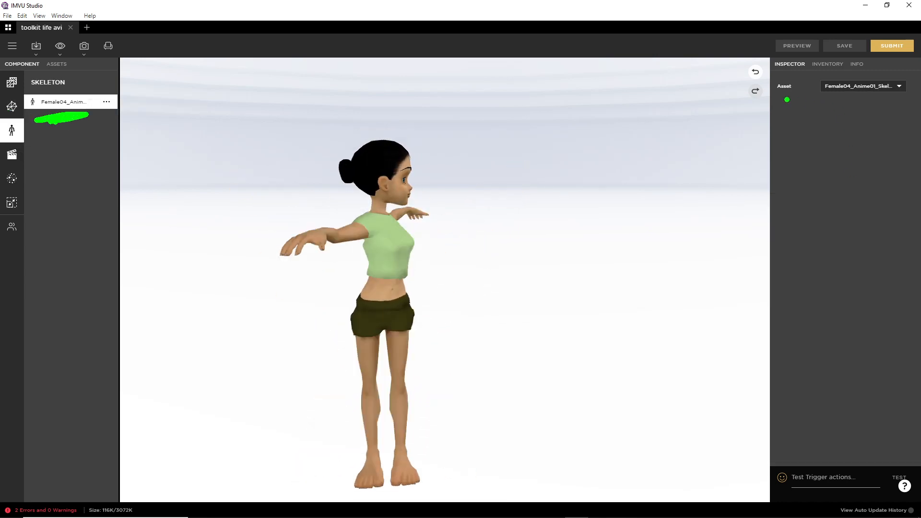
drag(785, 100, 883, 102)
key(Escape)
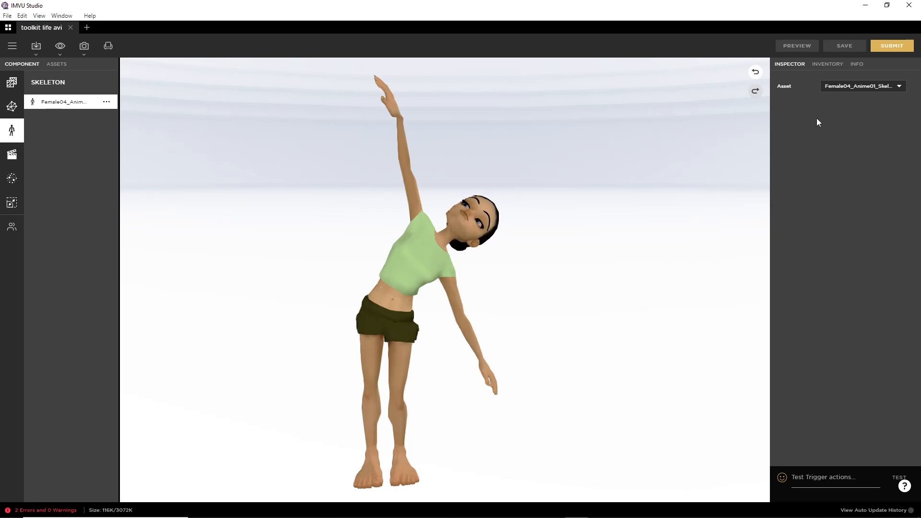
click(884, 87)
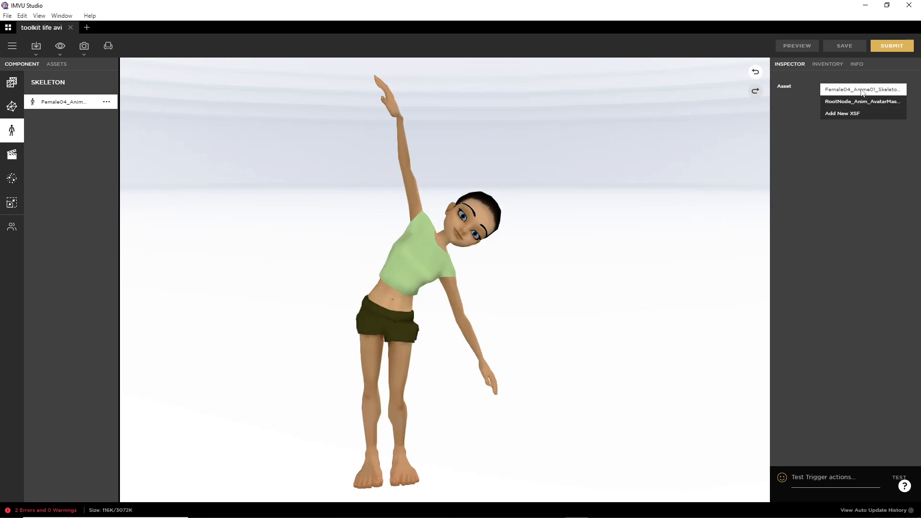
drag(831, 99, 910, 97)
key(Escape)
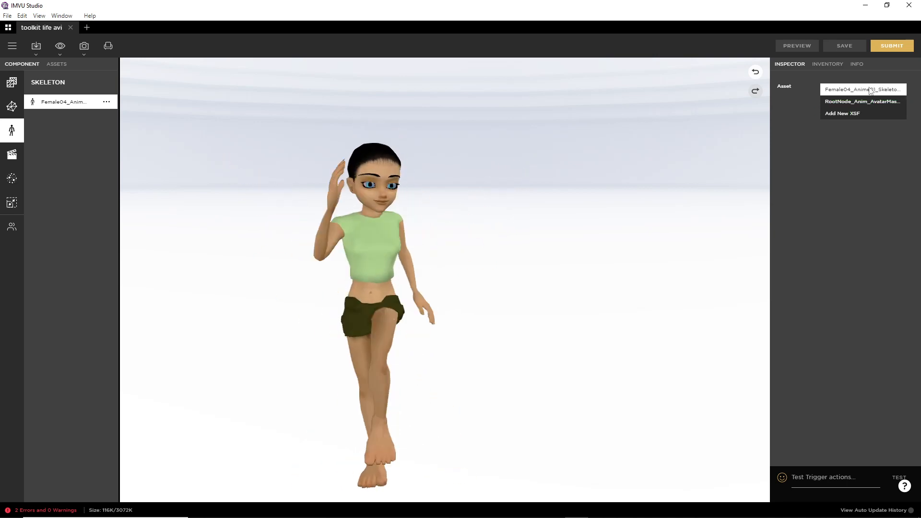
click(22, 160)
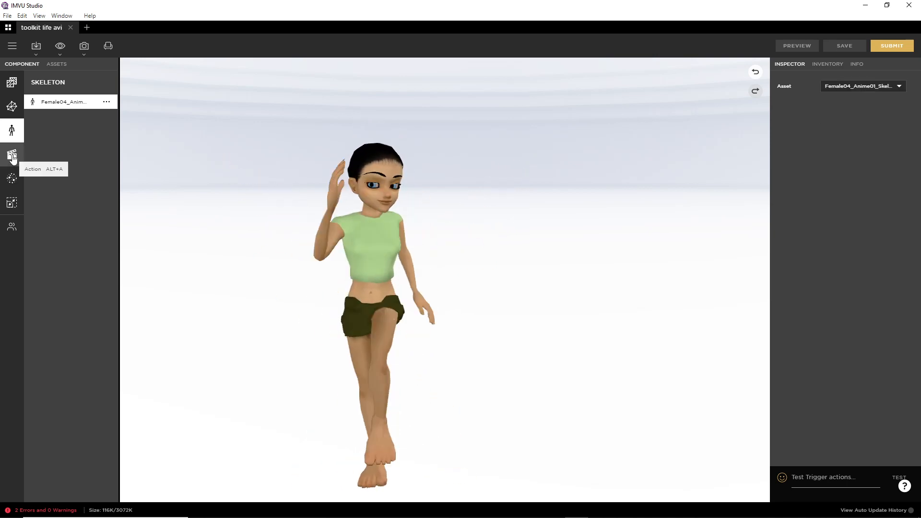
click(13, 159)
click(800, 181)
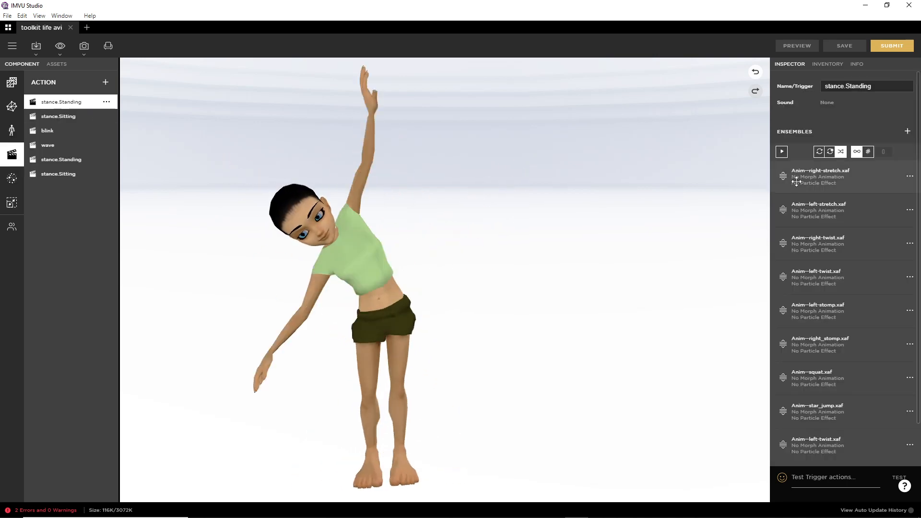
mouse_move(771, 168)
mouse_down()
mouse_move(753, 174)
mouse_move(763, 178)
mouse_up()
mouse_move(748, 205)
mouse_down()
mouse_move(766, 206)
mouse_move(747, 270)
mouse_up()
drag(753, 313, 775, 452)
key(Escape)
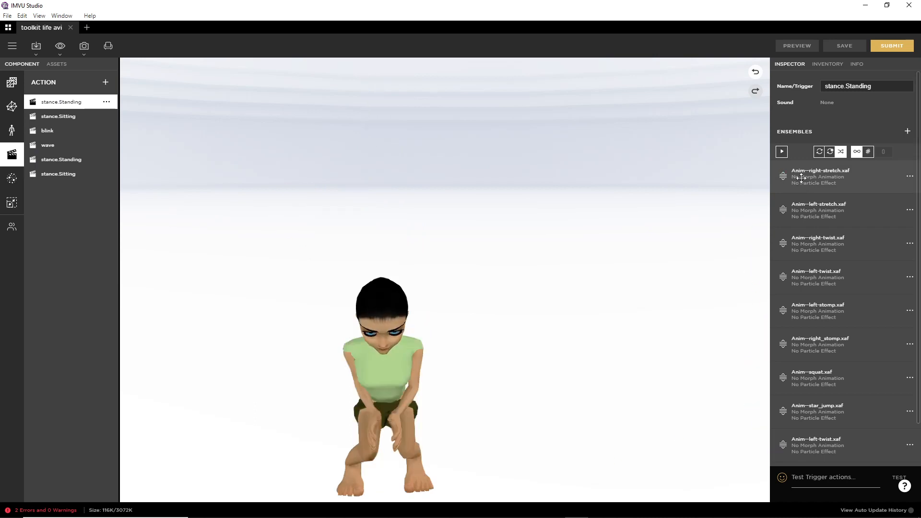
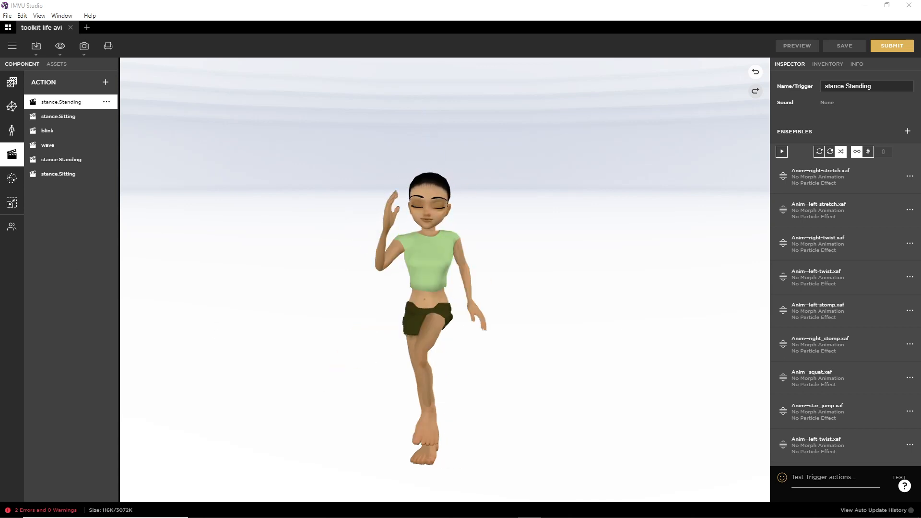
Step: Leave IMVU Studio's animation preview and return to Blender with the avatar file
mouse_move(523, 508)
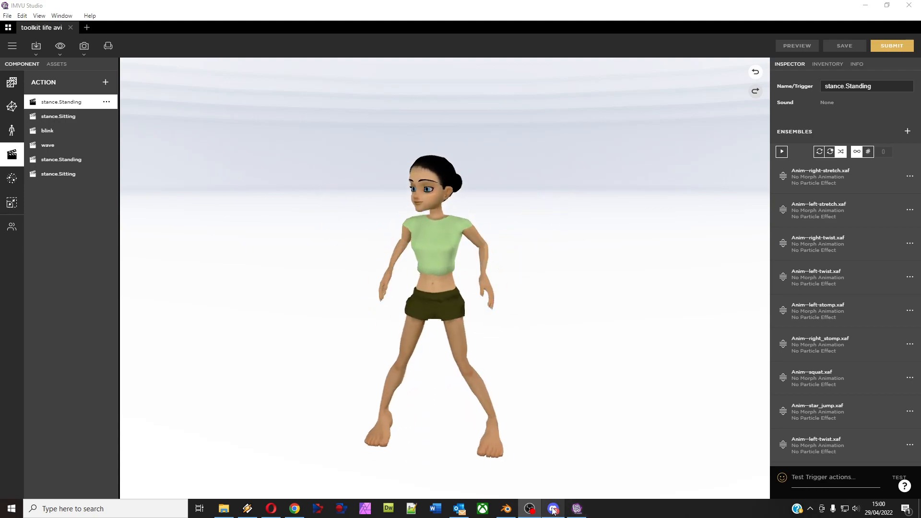
click(506, 511)
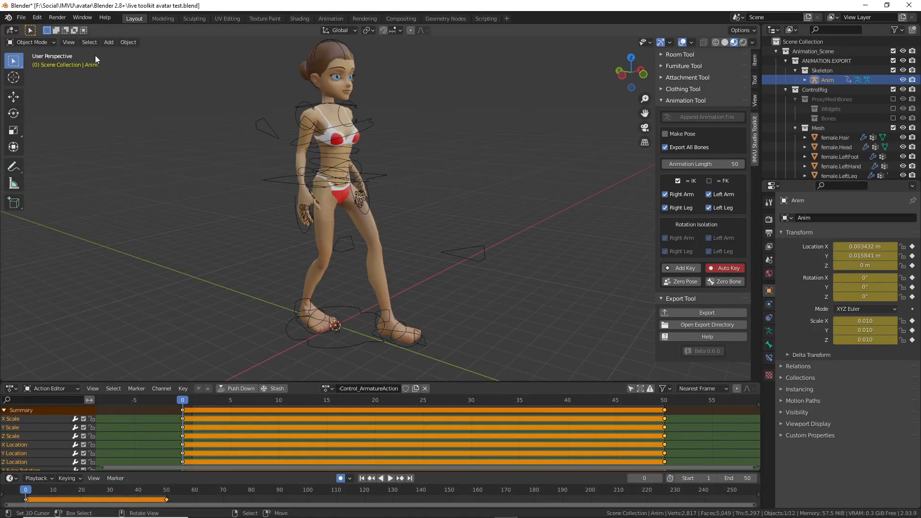
Step: Close live toolkit avatar test.blend without saving and start a new General scene
click(21, 18)
mouse_move(30, 30)
click(119, 30)
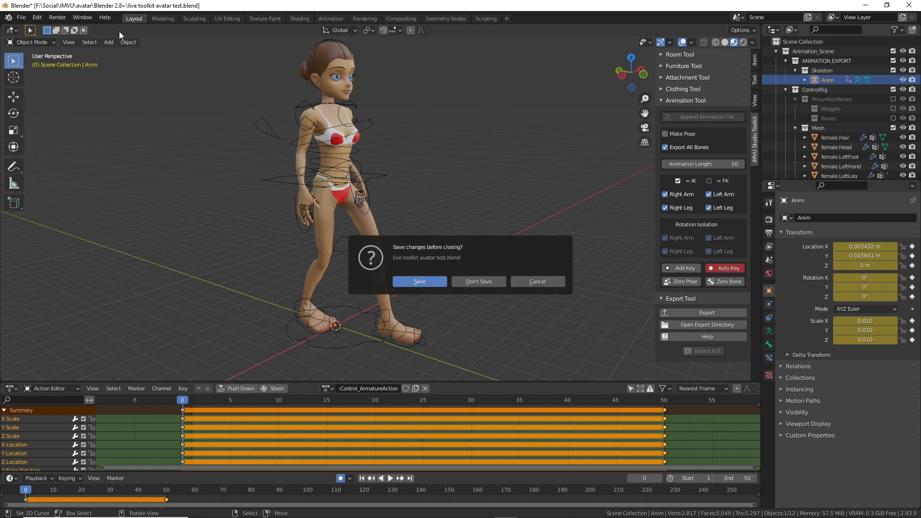
click(478, 282)
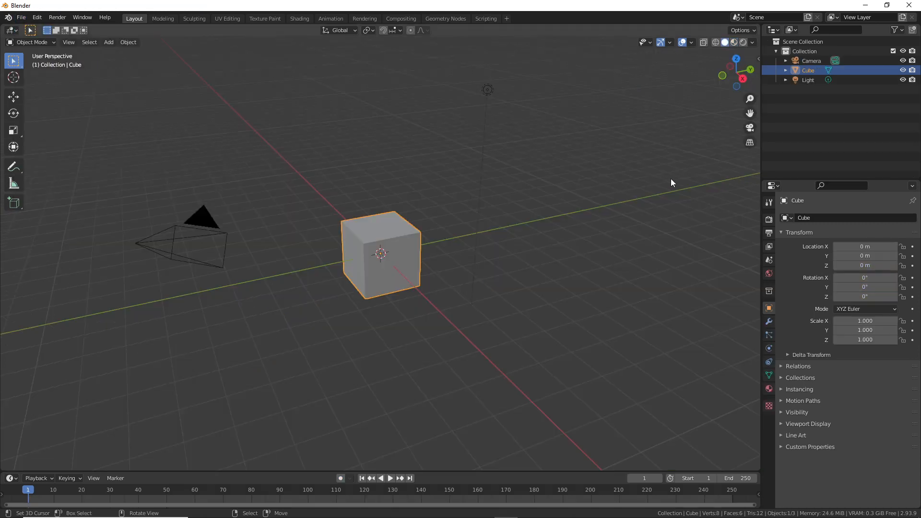
Step: Show the sidebar's IMVU Studio Toolkit tab and expand its Room Tool panel
key(n)
click(756, 140)
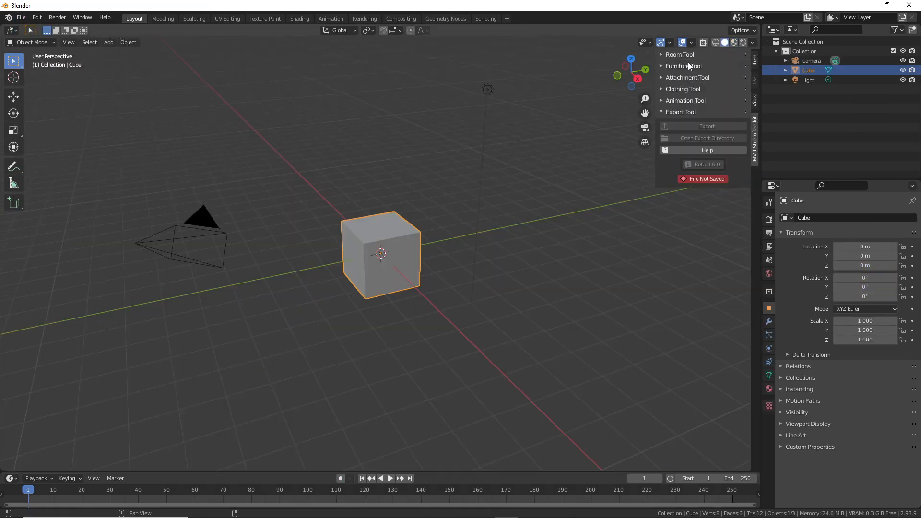
click(676, 57)
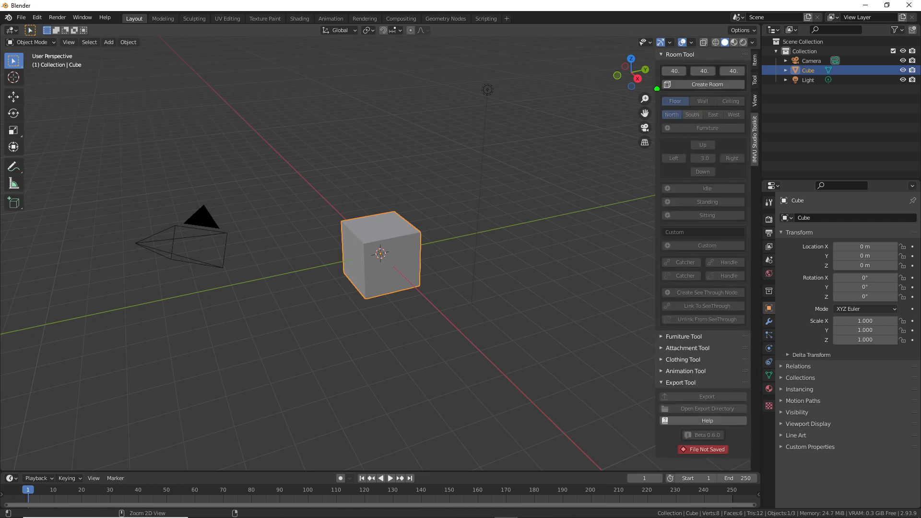
Step: Look over the Room Tool's 40, 40, 40 room size, then switch focus away from Blender
drag(648, 261, 647, 322)
mouse_move(643, 165)
mouse_down()
mouse_move(627, 195)
mouse_move(595, 209)
mouse_up()
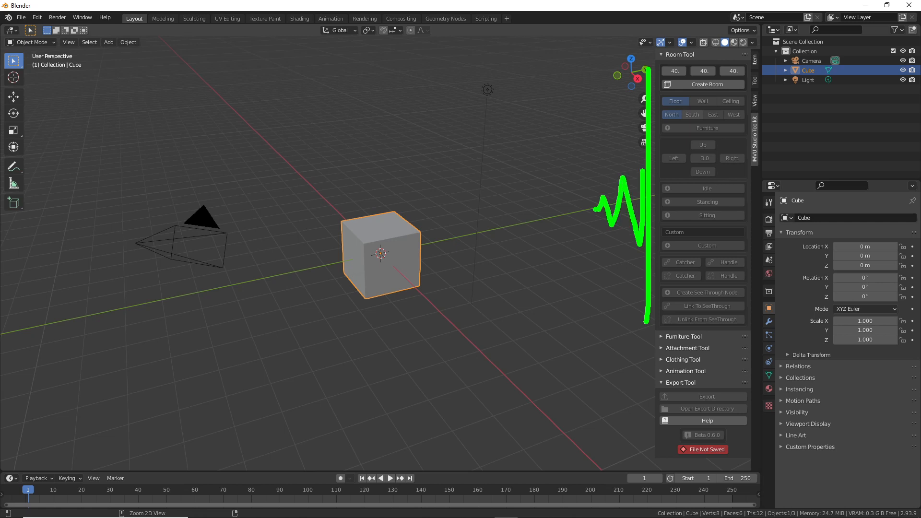
key(Escape)
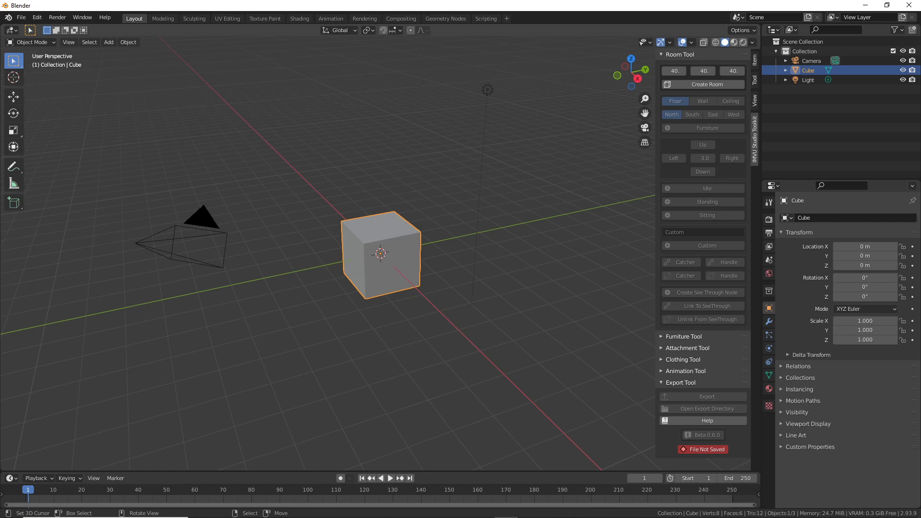
click(530, 517)
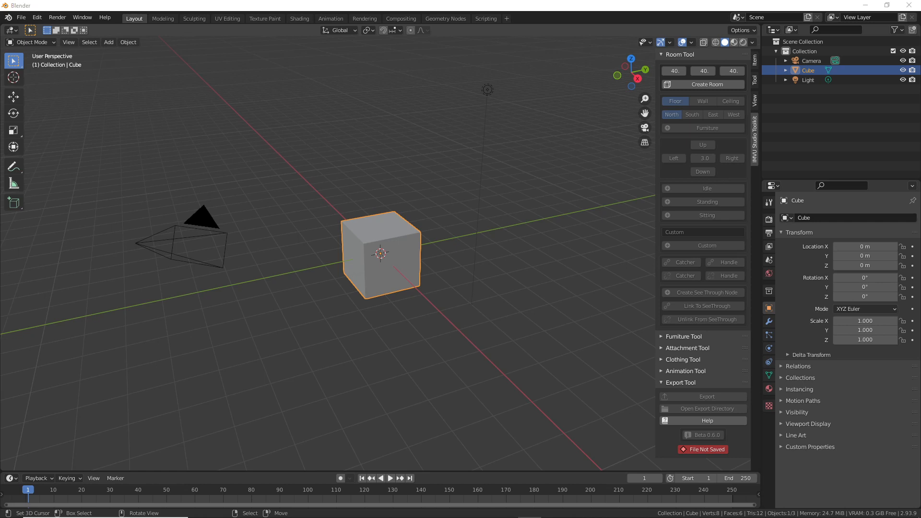